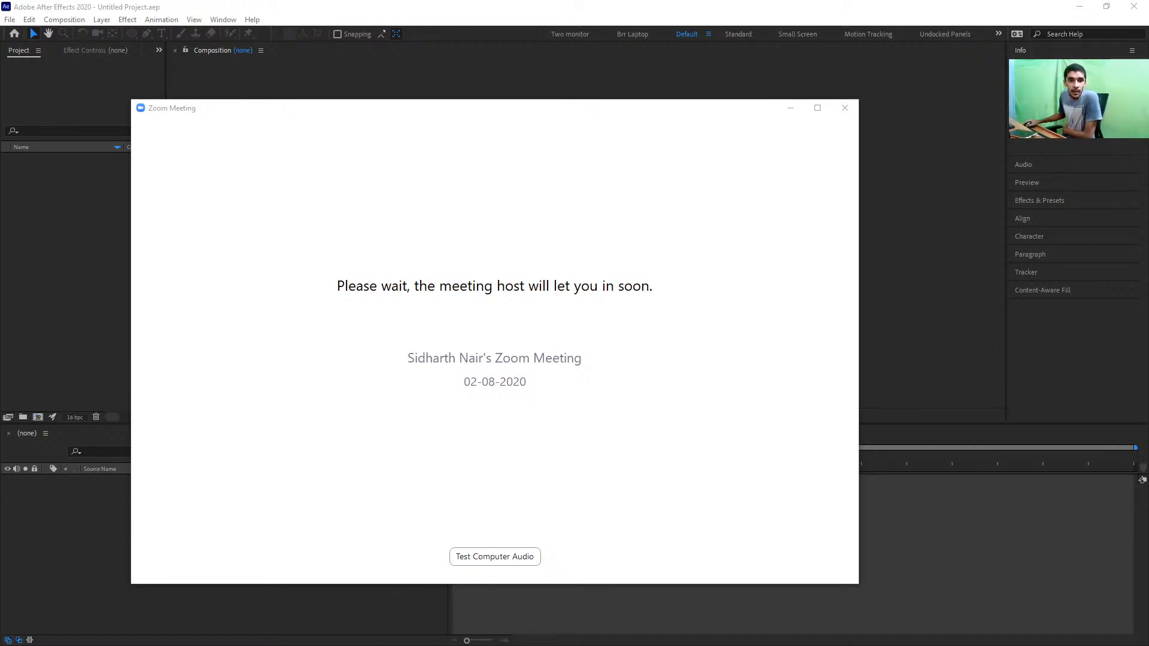
scroll(494, 341, "down", 13)
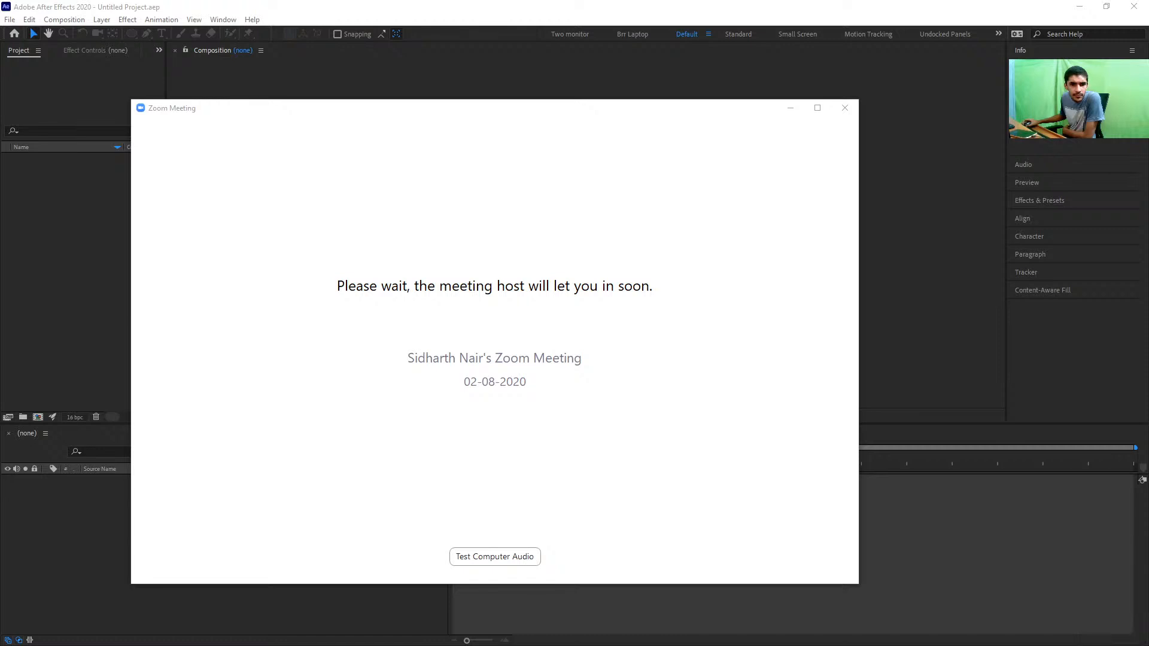
scroll(494, 341, "down", 16)
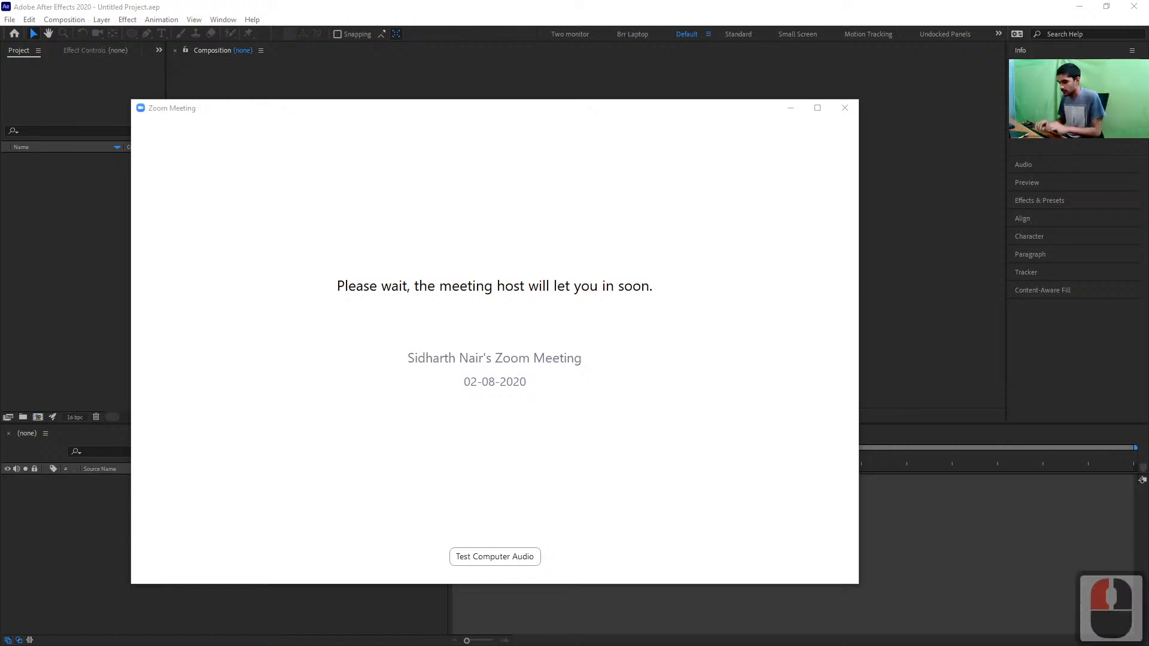
type("hello there")
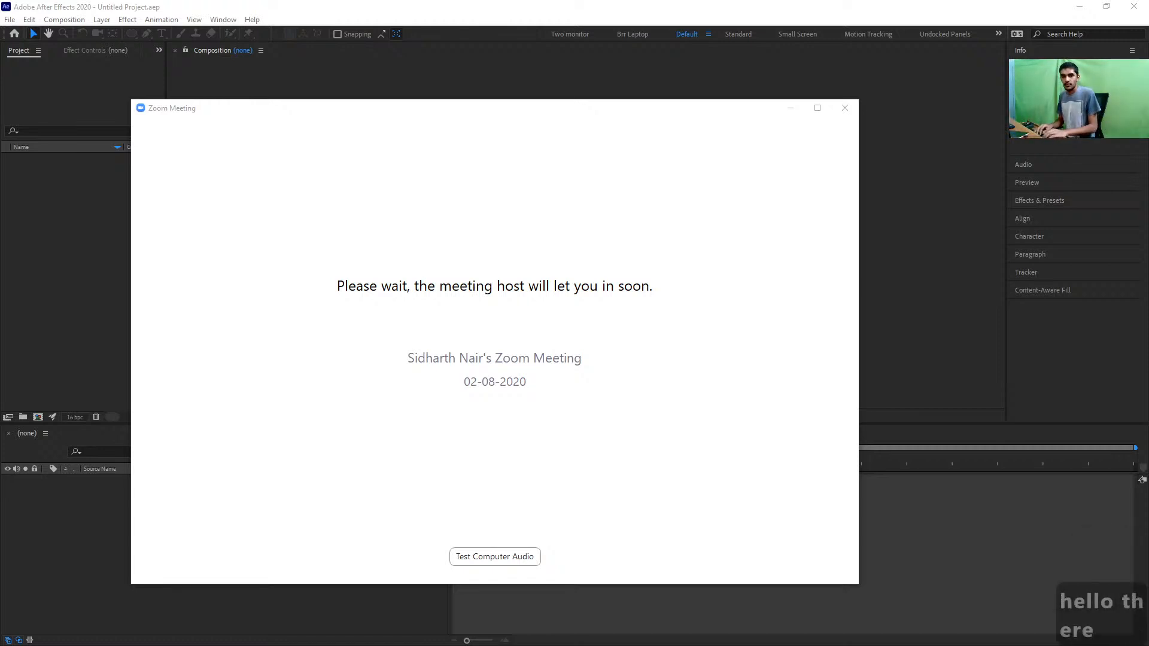
type(" everybody")
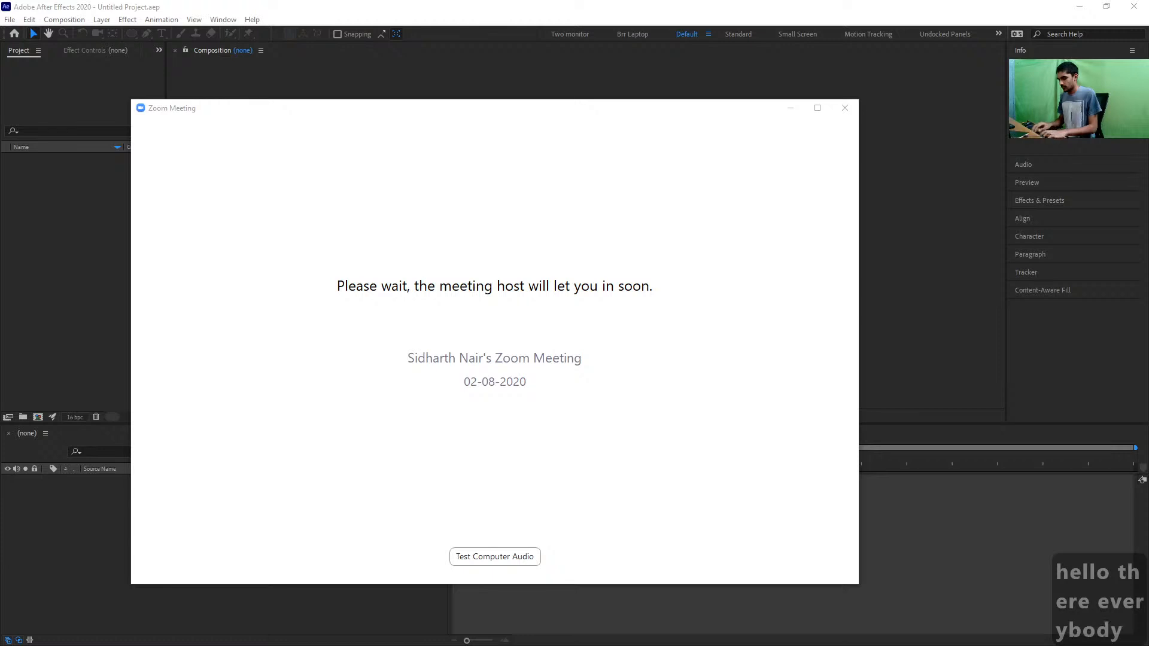
key("Return")
type("sorry i me")
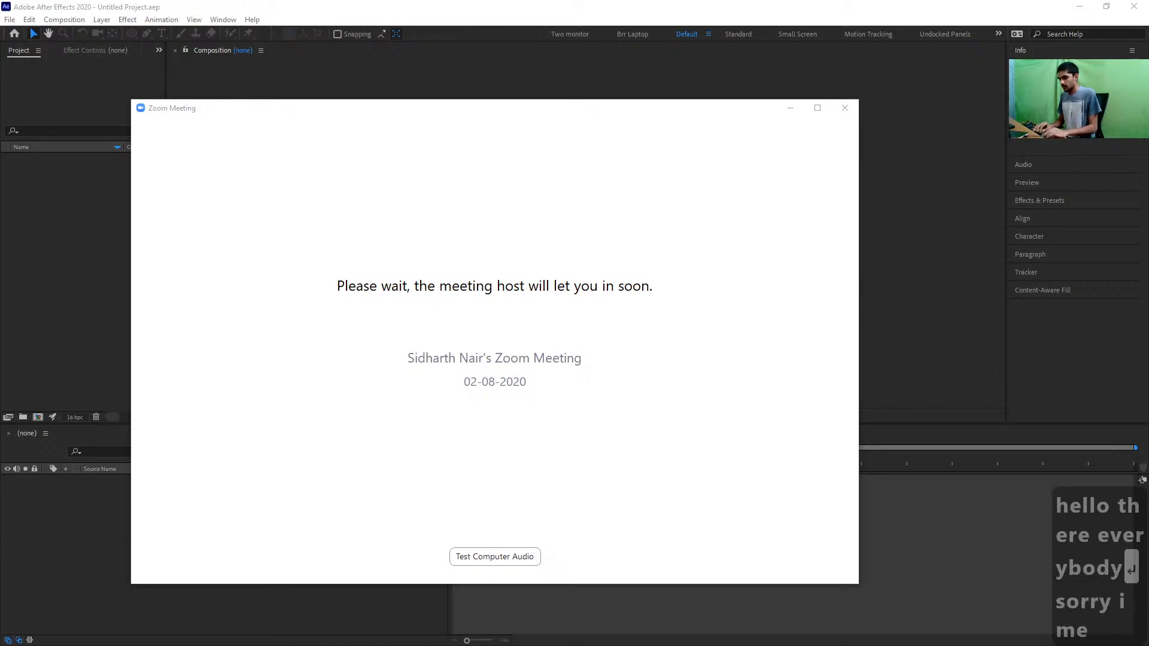
type("ssed up the l")
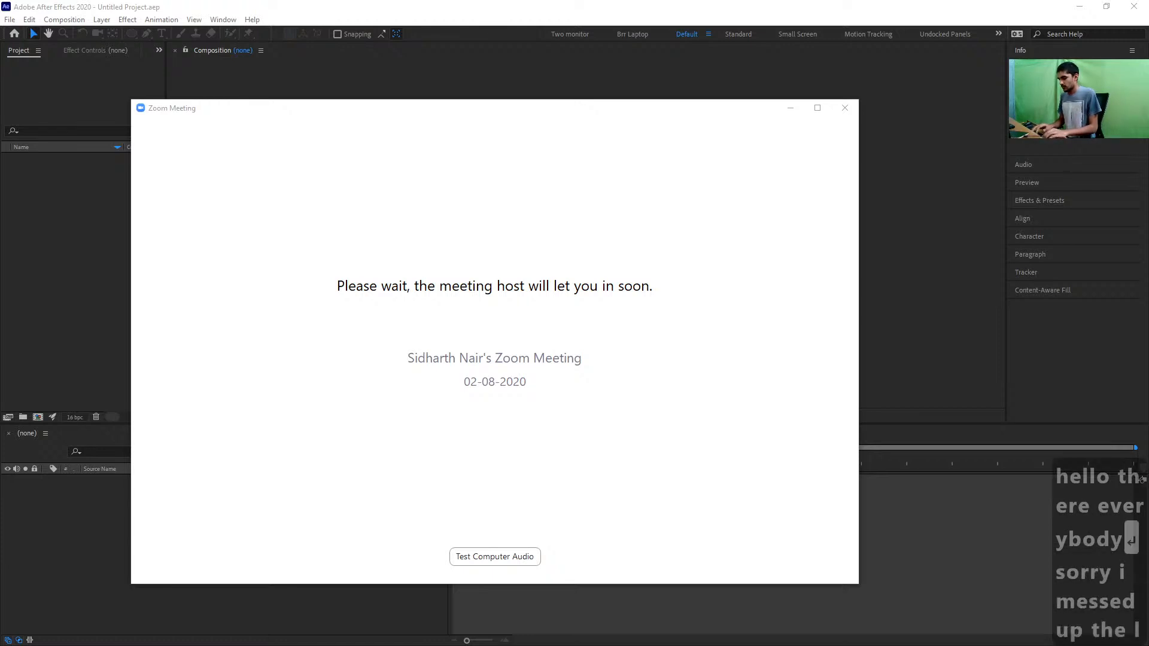
type("inks")
key("Return")
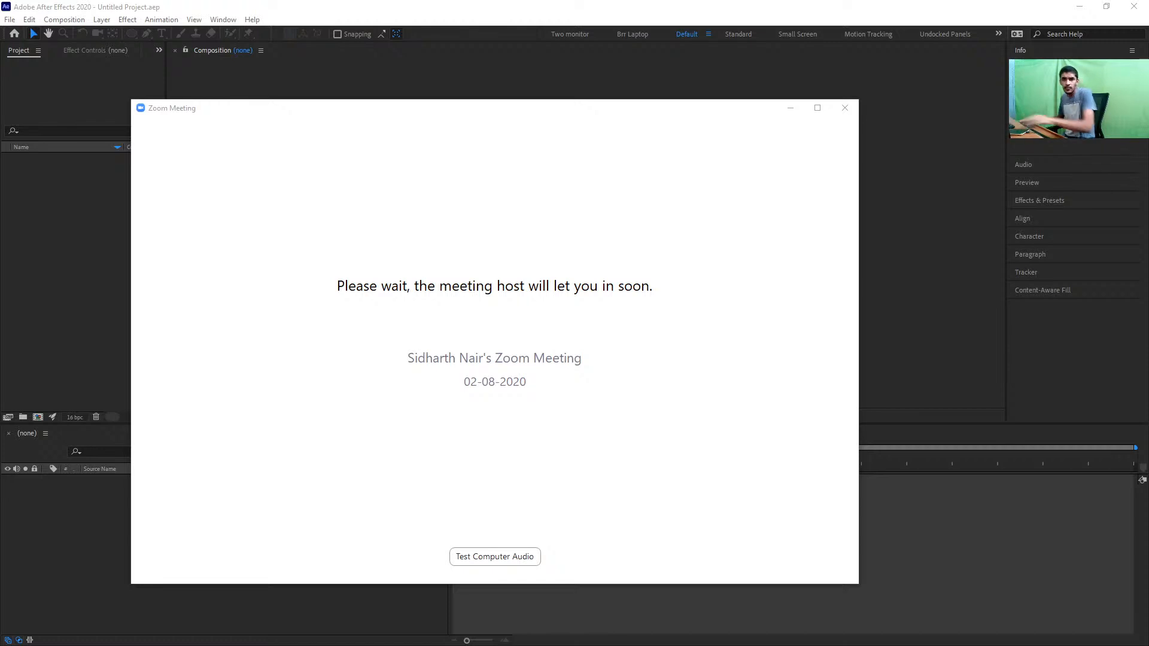
type("heyheyheyhey")
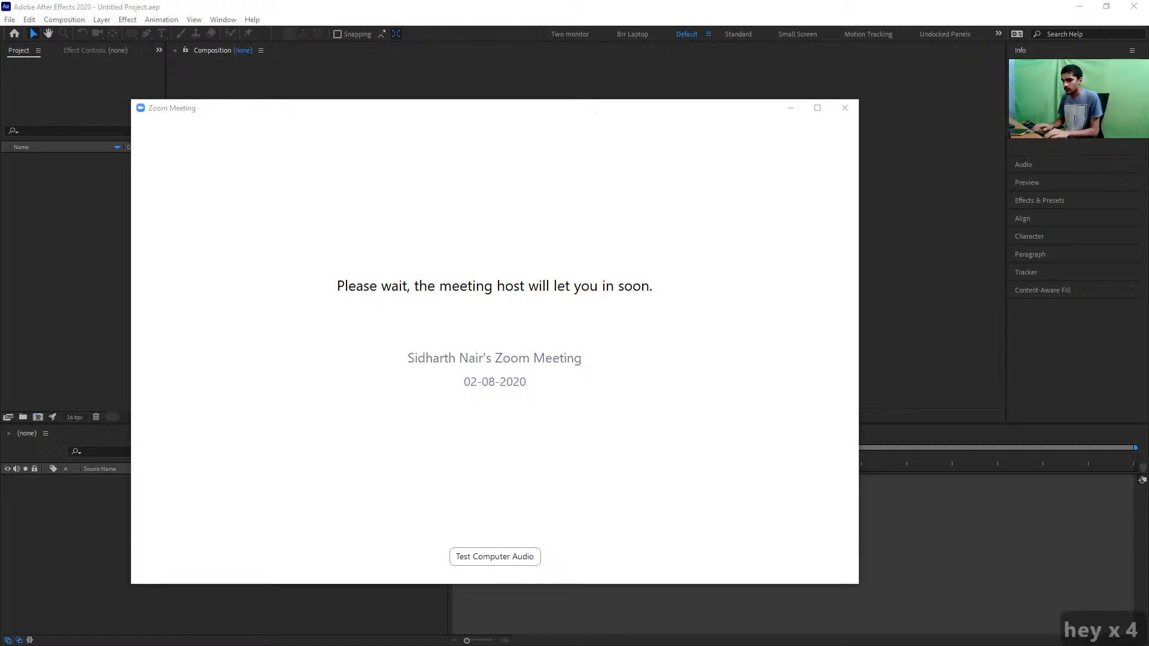
key("Return")
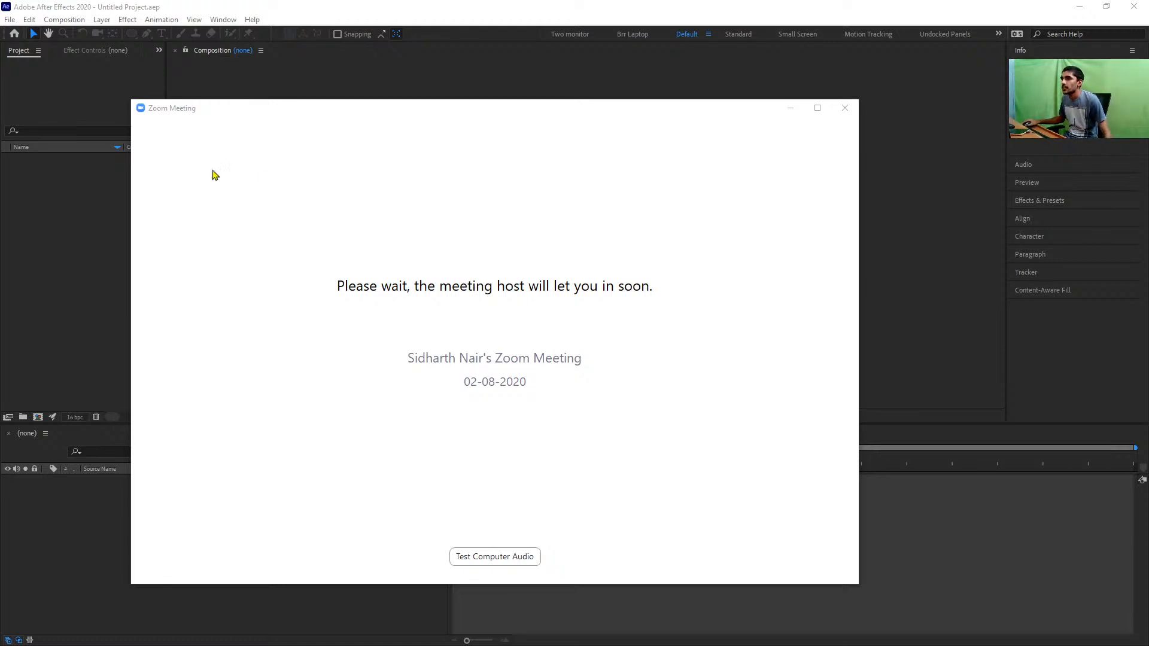
Minimize the waiting Zoom meeting window to uncover the empty After Effects project
left_click(791, 108)
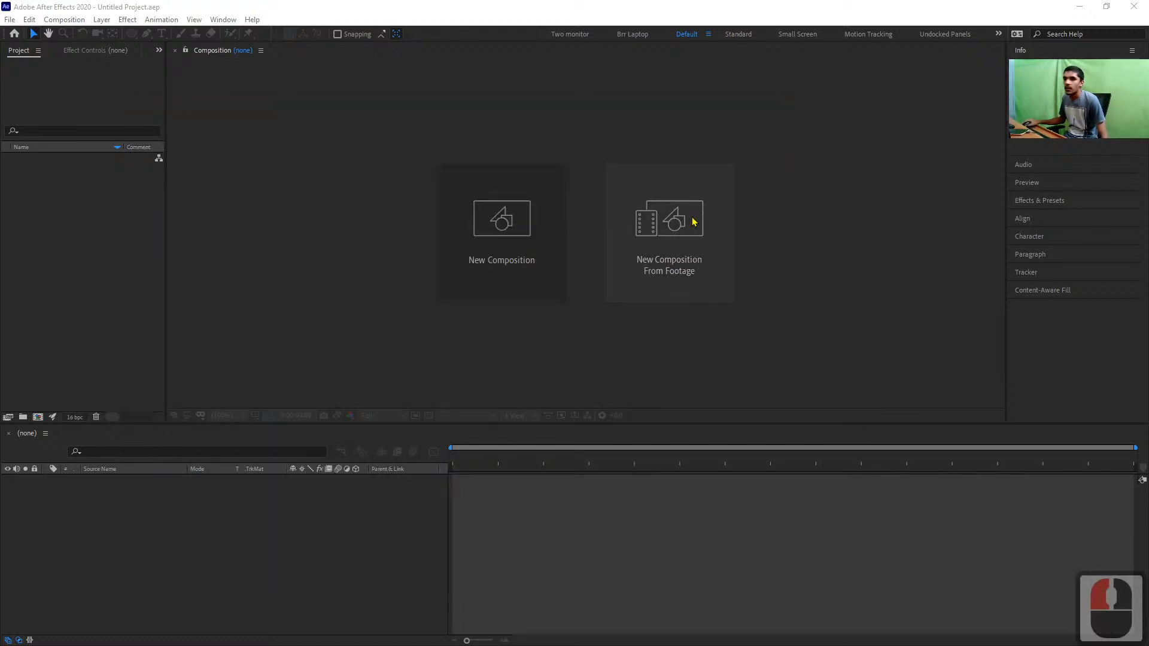
left_click(670, 276)
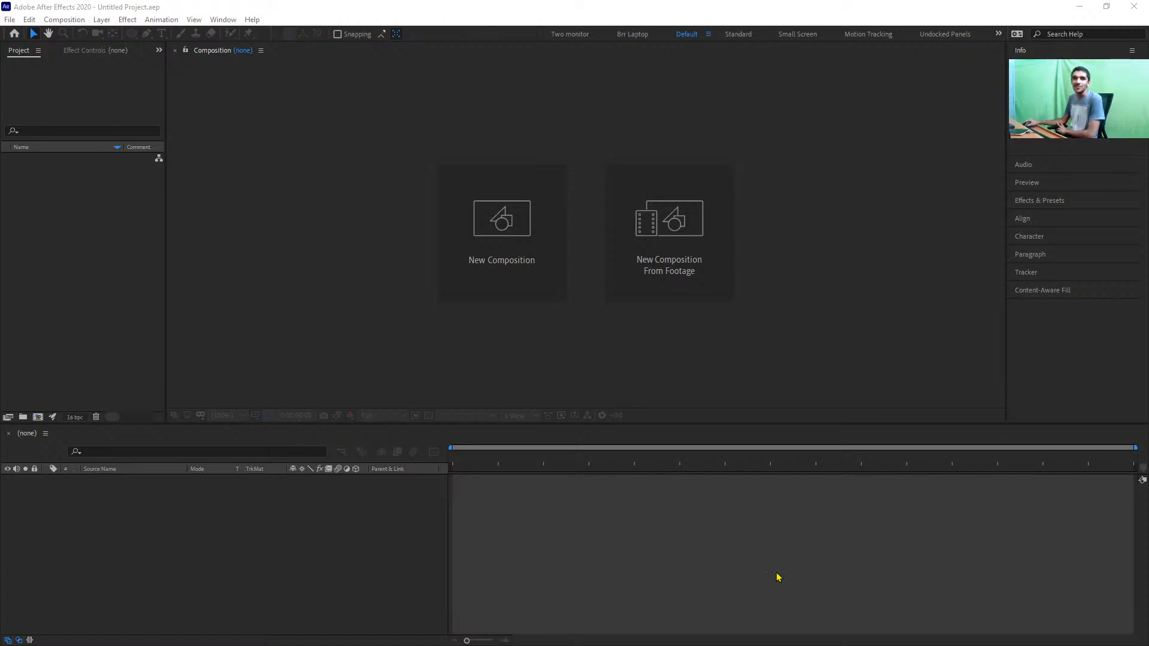
double_click(555, 527)
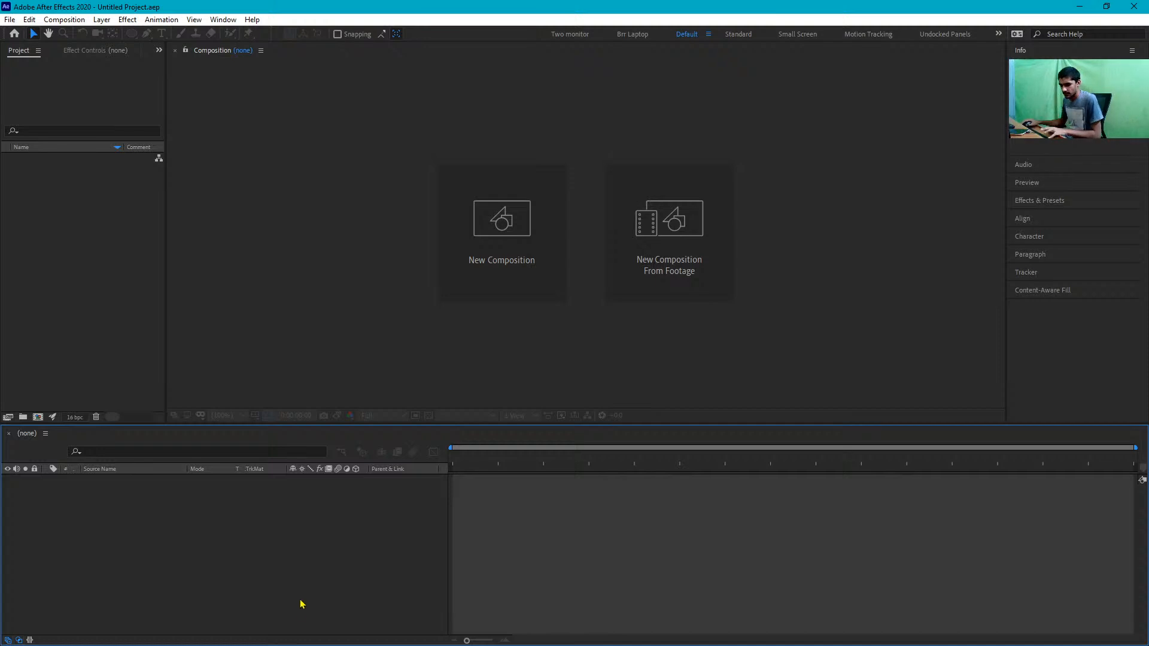
key("super")
left_click(689, 634)
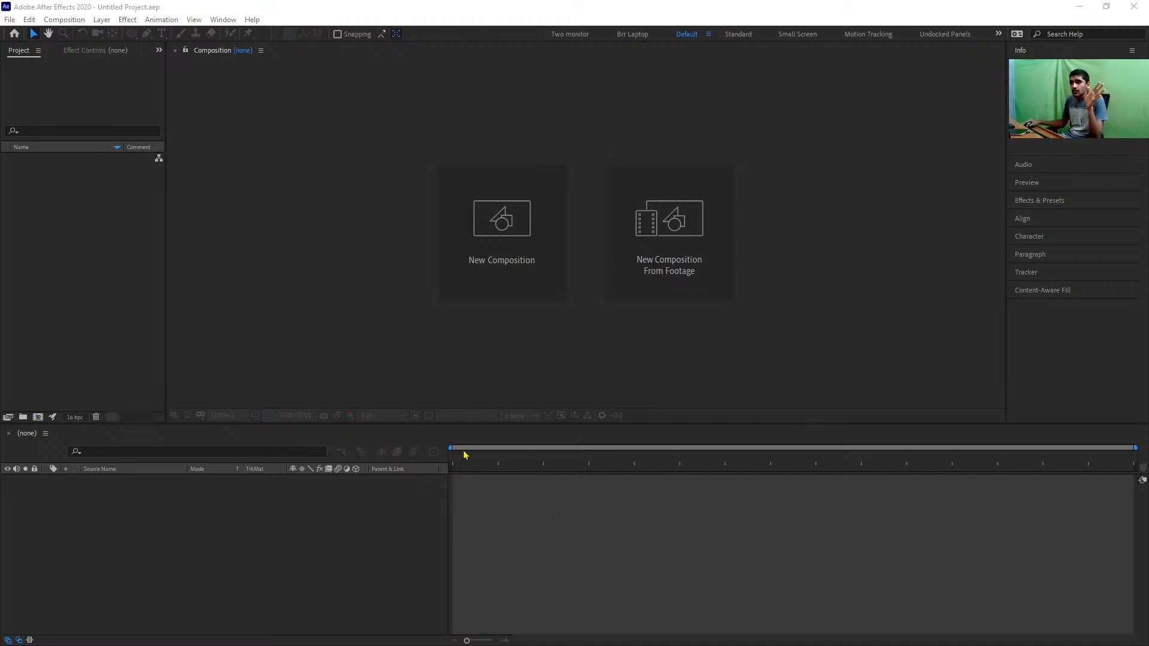
left_click(862, 583)
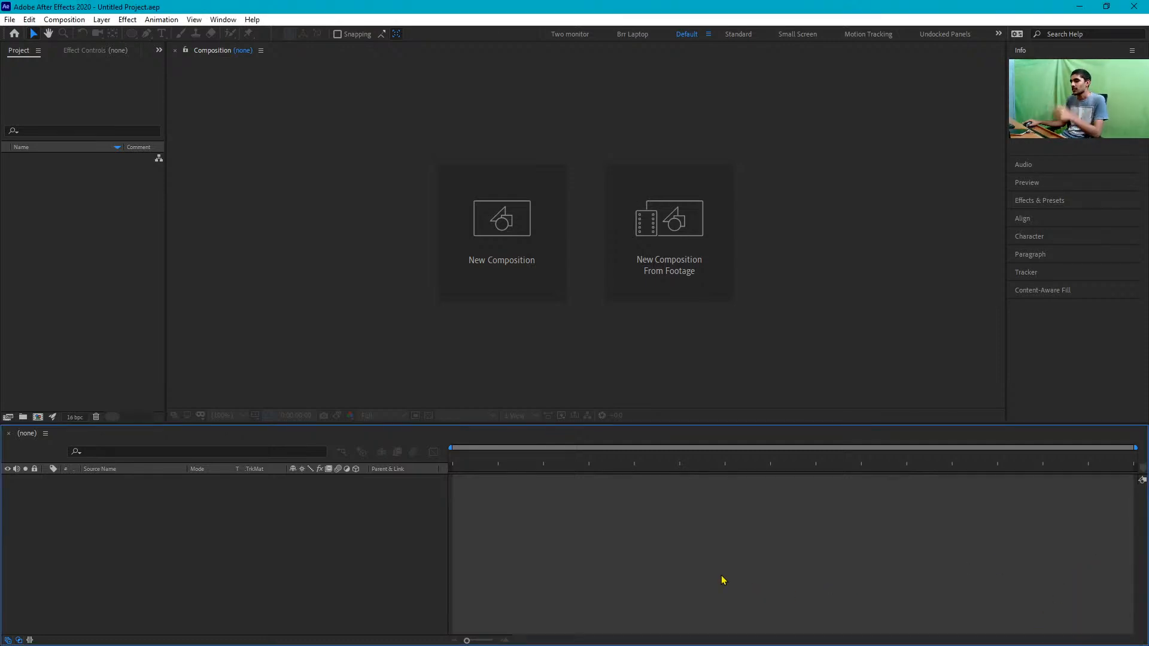
left_click(719, 542)
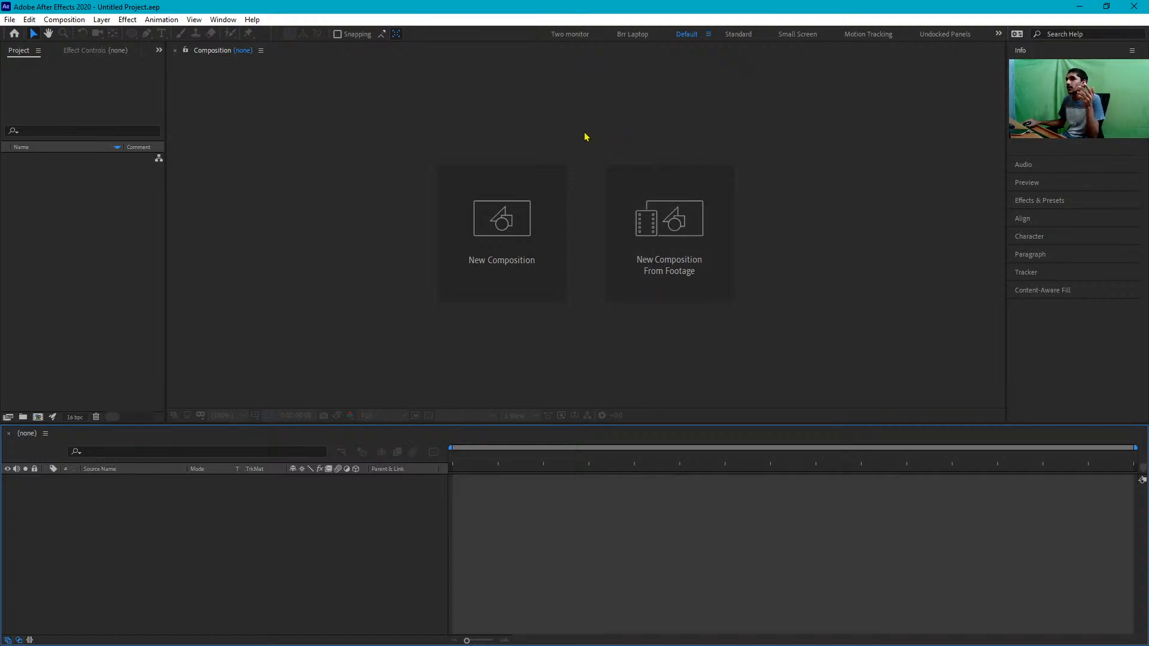
Look at the Brr Laptop workspace layout and return to the Default workspace
left_click(643, 36)
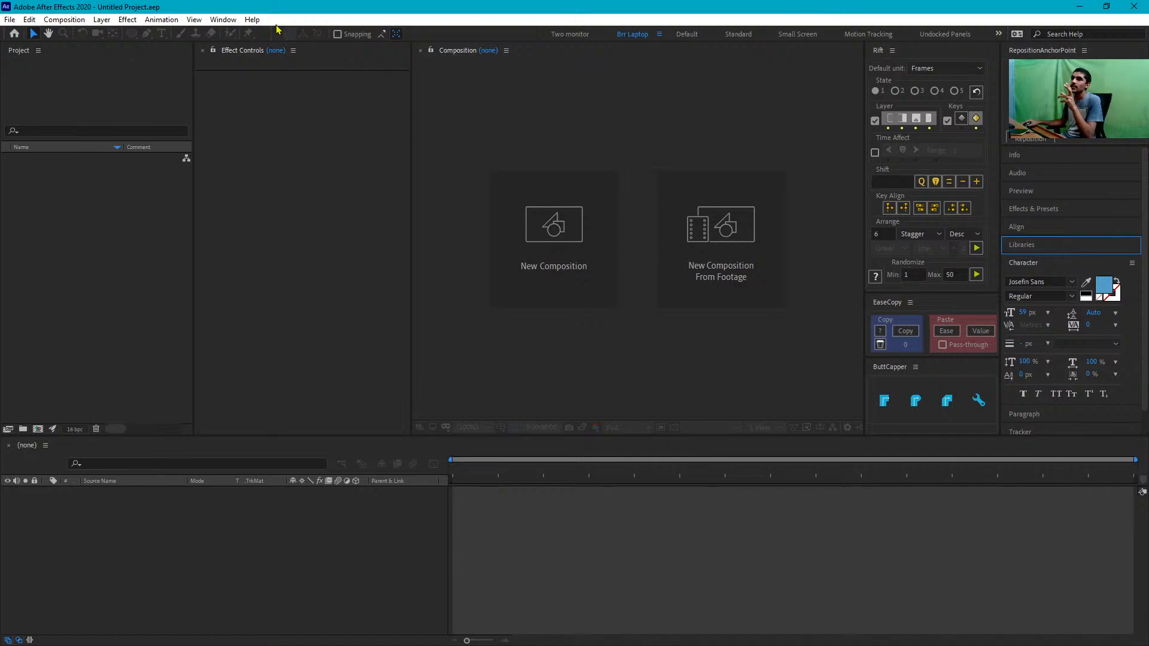
left_click(674, 38)
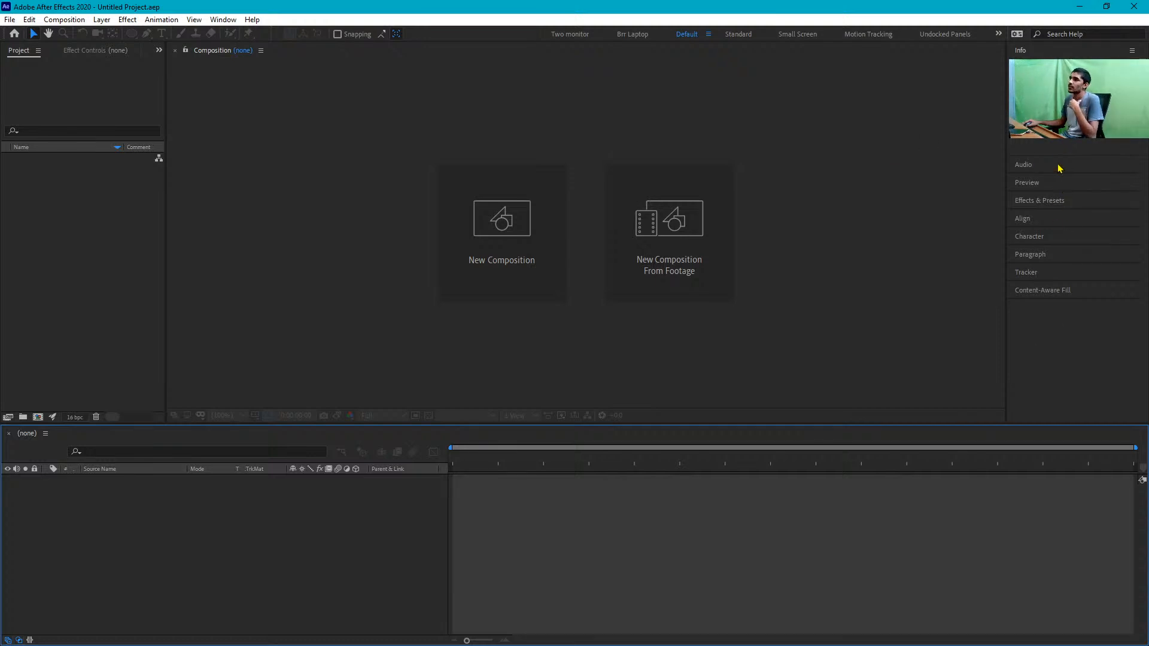
Expand Effects & Presets, search it for "cc ball", and clear the search term
left_click(1041, 205)
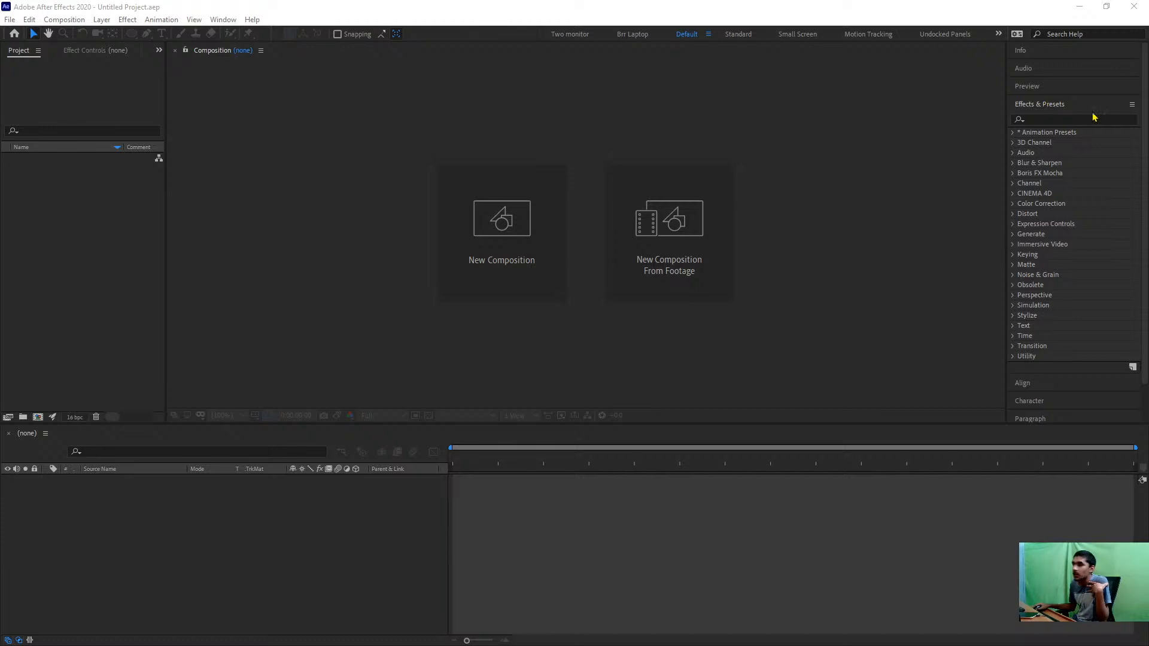
left_click(1056, 119)
type("cc ball")
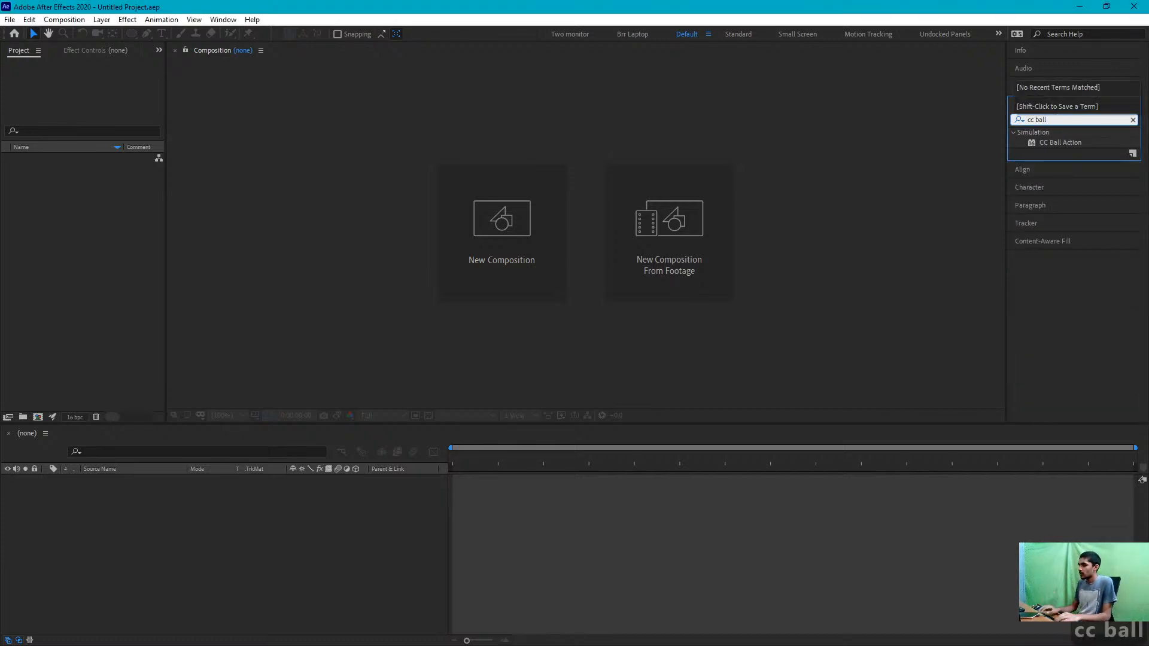
key("BackSpace")
key("BackSpace")
key("BackSpace")
key("BackSpace")
key("BackSpace")
key("BackSpace")
key("BackSpace")
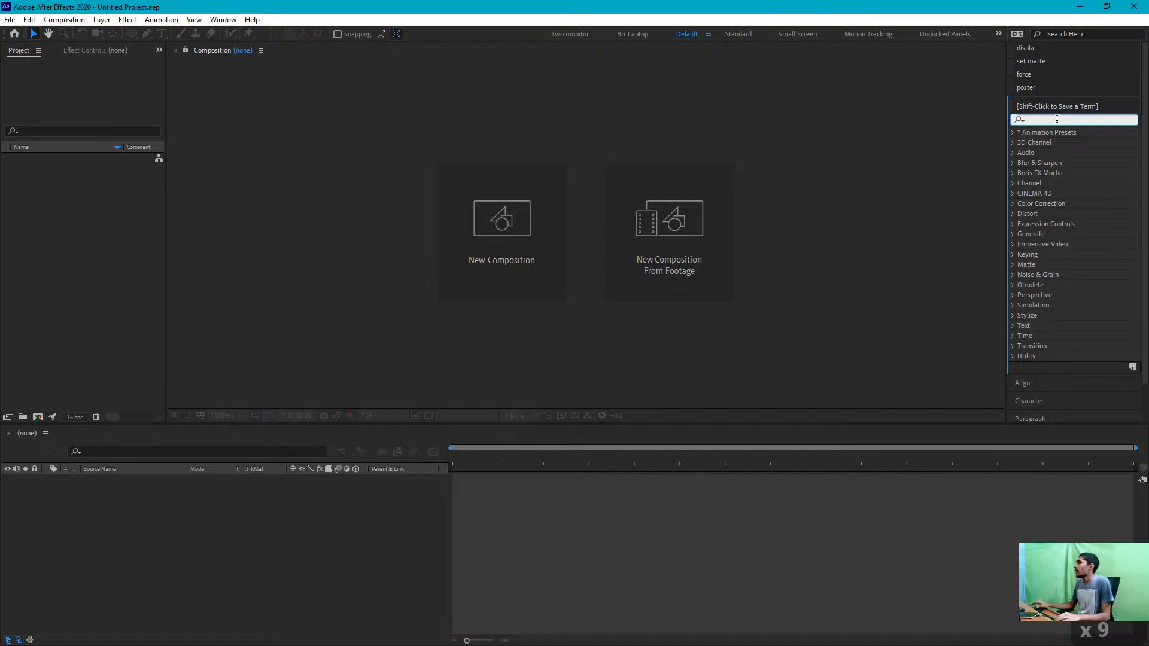
left_click(979, 116)
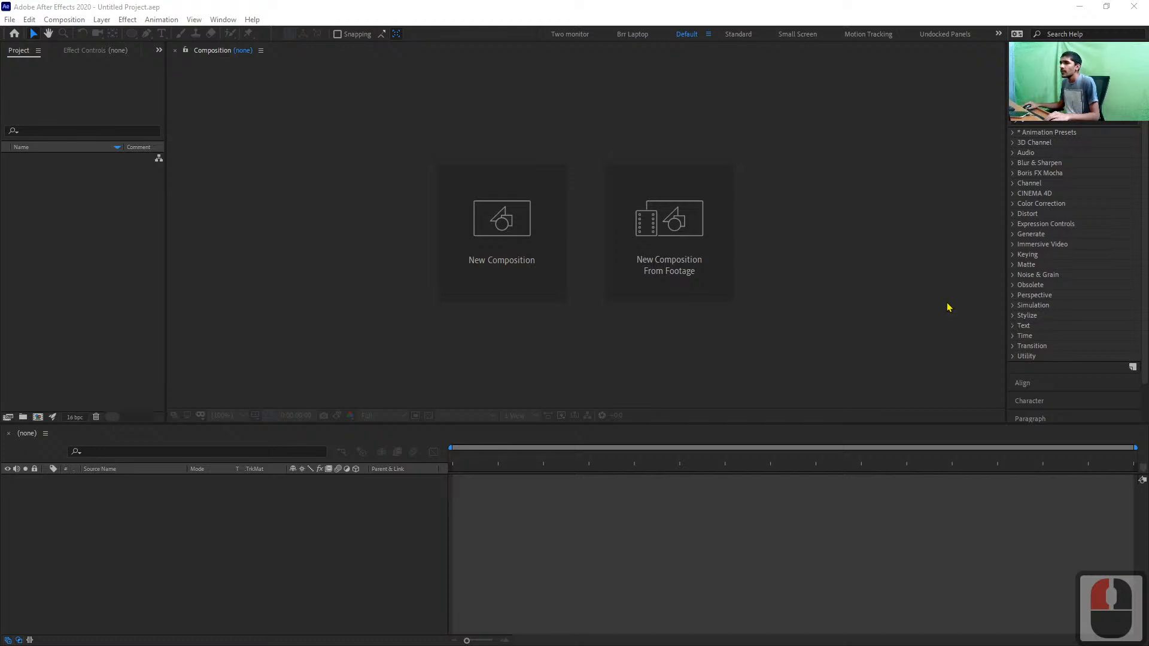
Dock Effect Controls as its own column between the Project and Composition panels
left_click(708, 34)
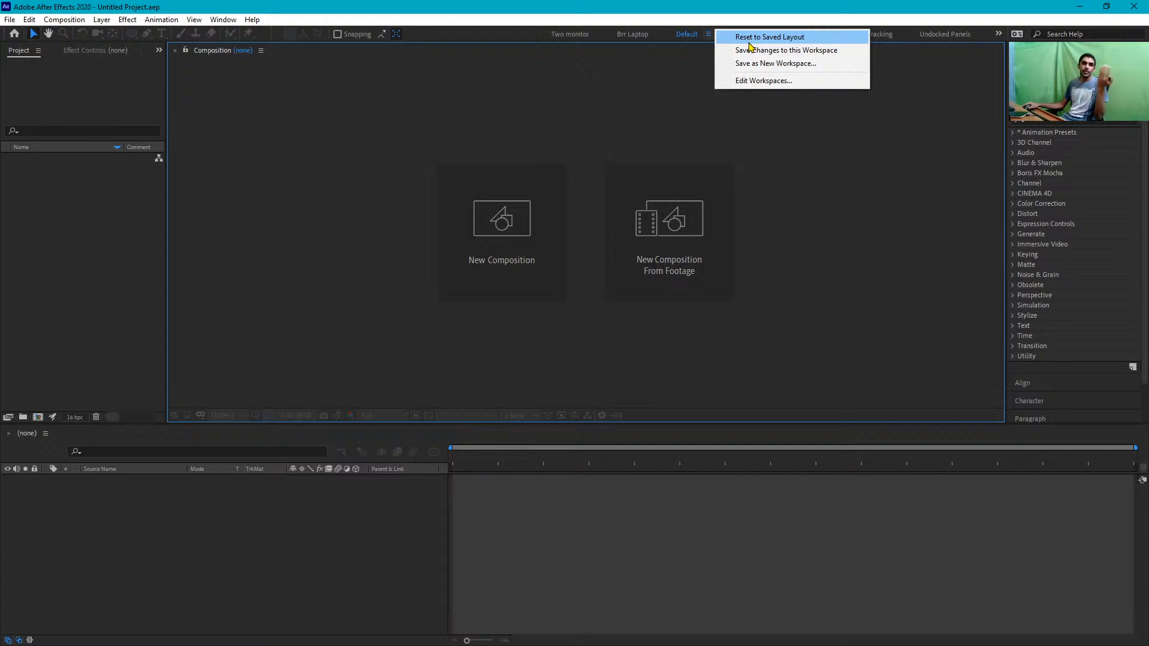
left_click(711, 97)
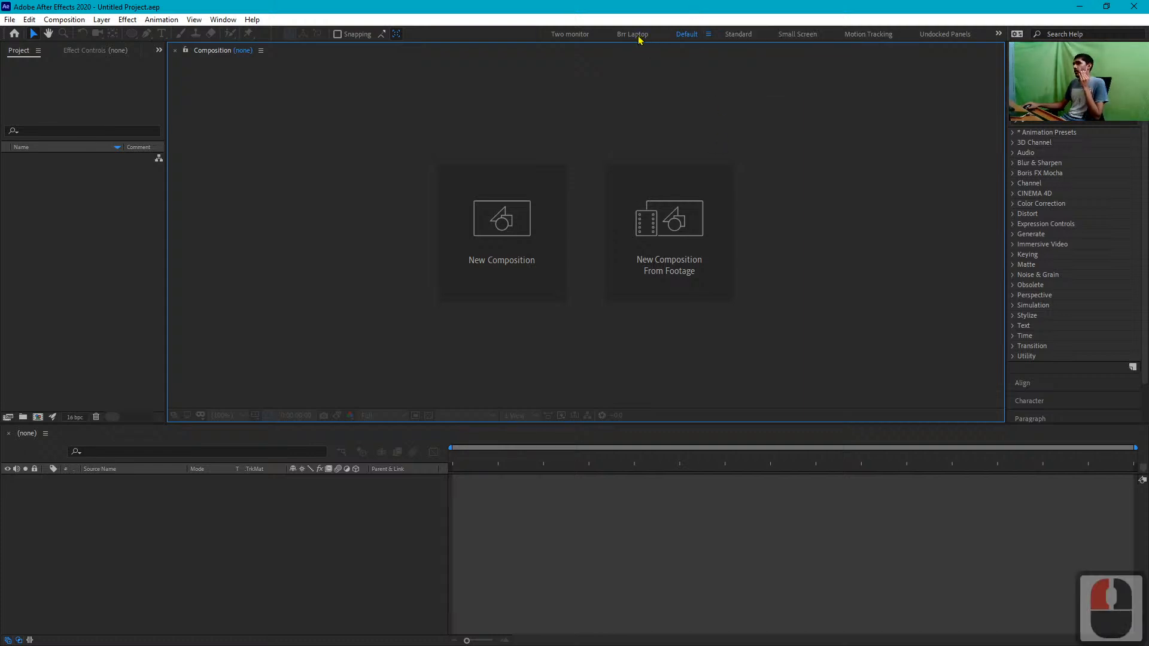
left_click_drag(95, 54, 187, 190)
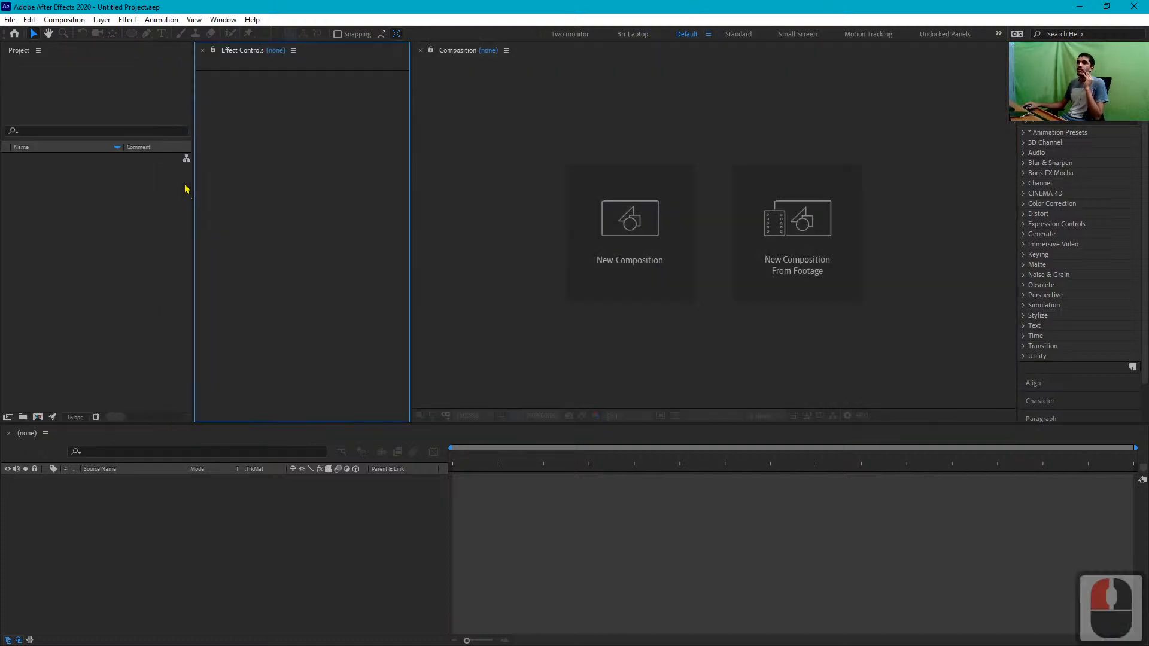
Reset the Default workspace to its saved layout
left_click(709, 34)
left_click(733, 35)
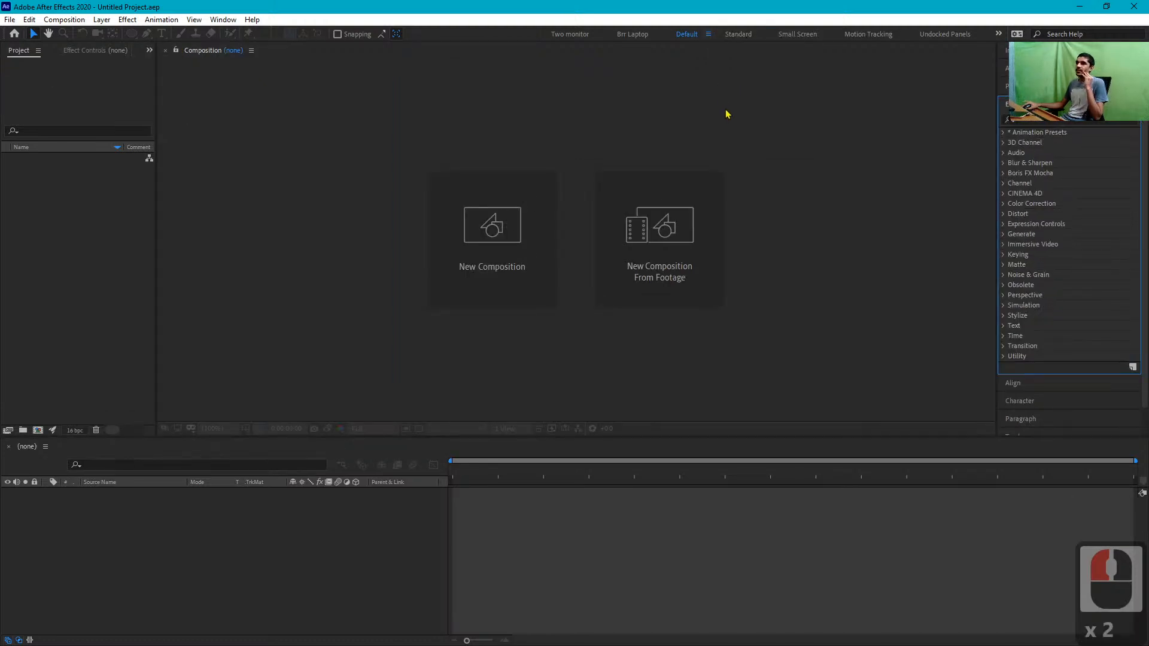
left_click(709, 37)
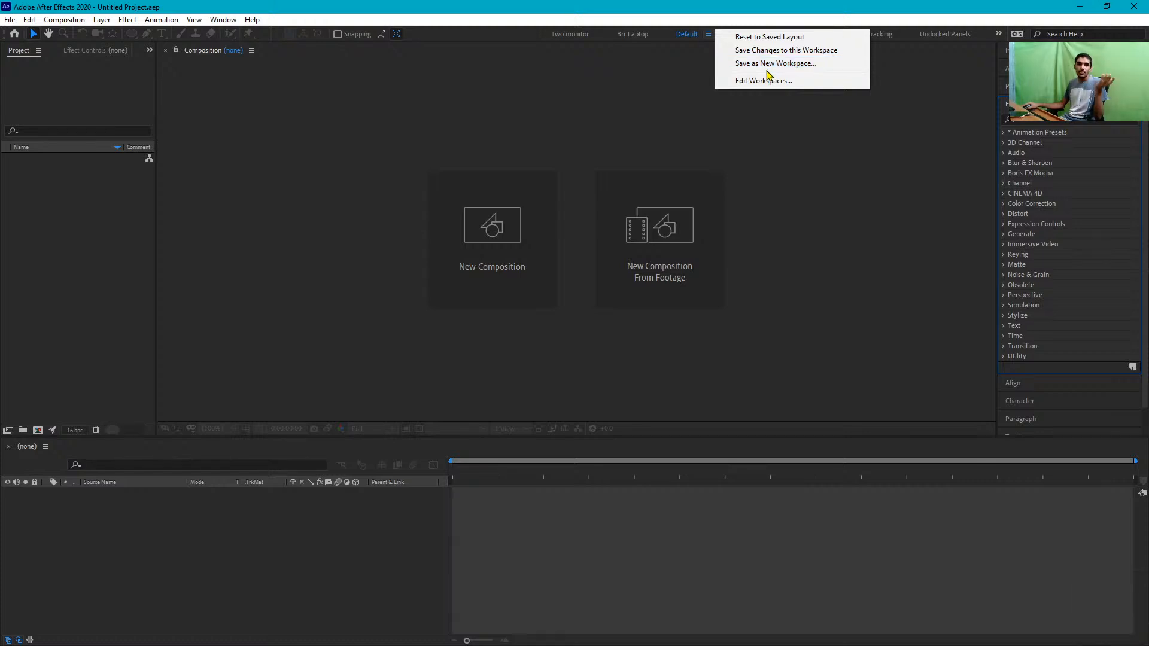
left_click(544, 128)
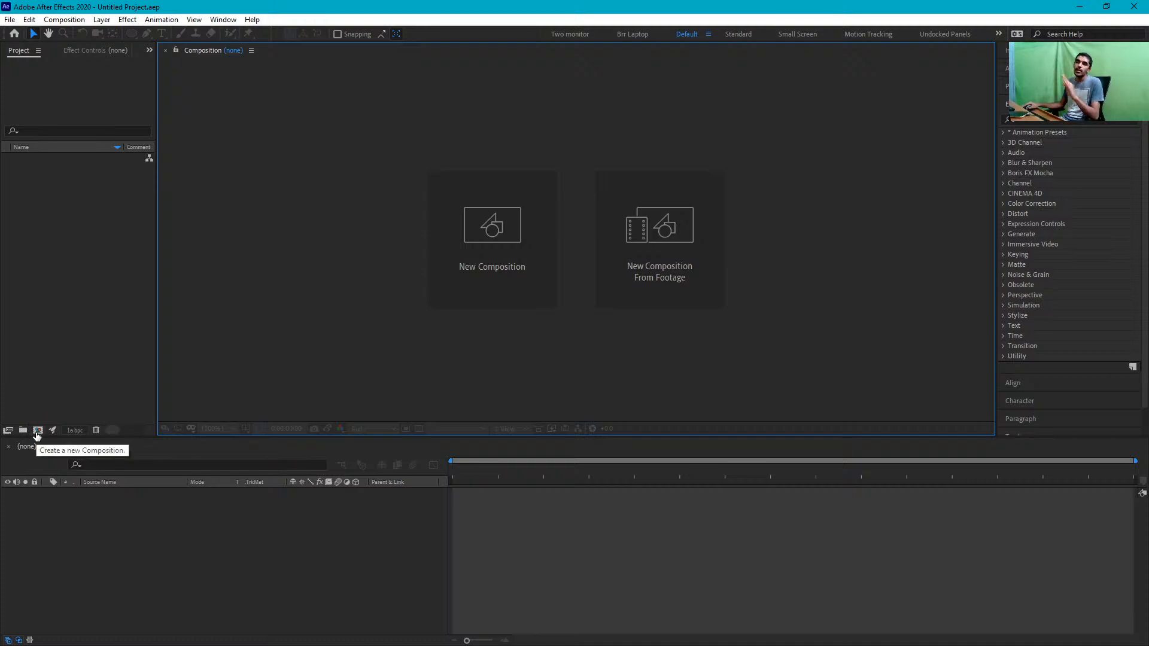
Start a new composition and name it "Shape layer play?"
left_click(37, 432)
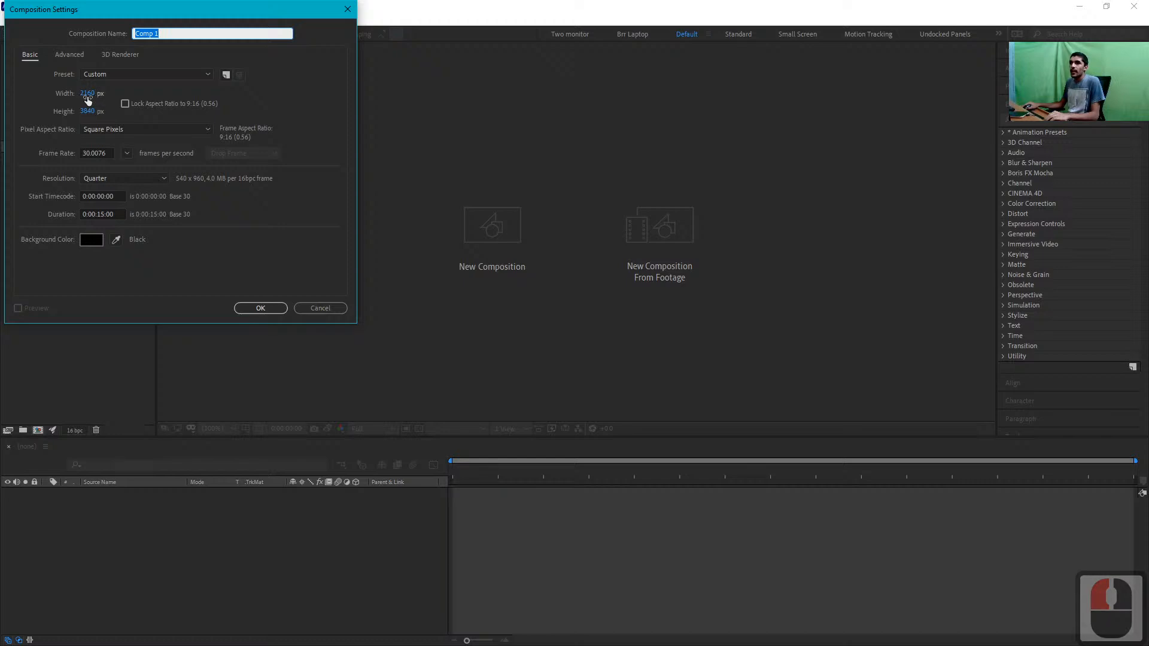
left_click(158, 33)
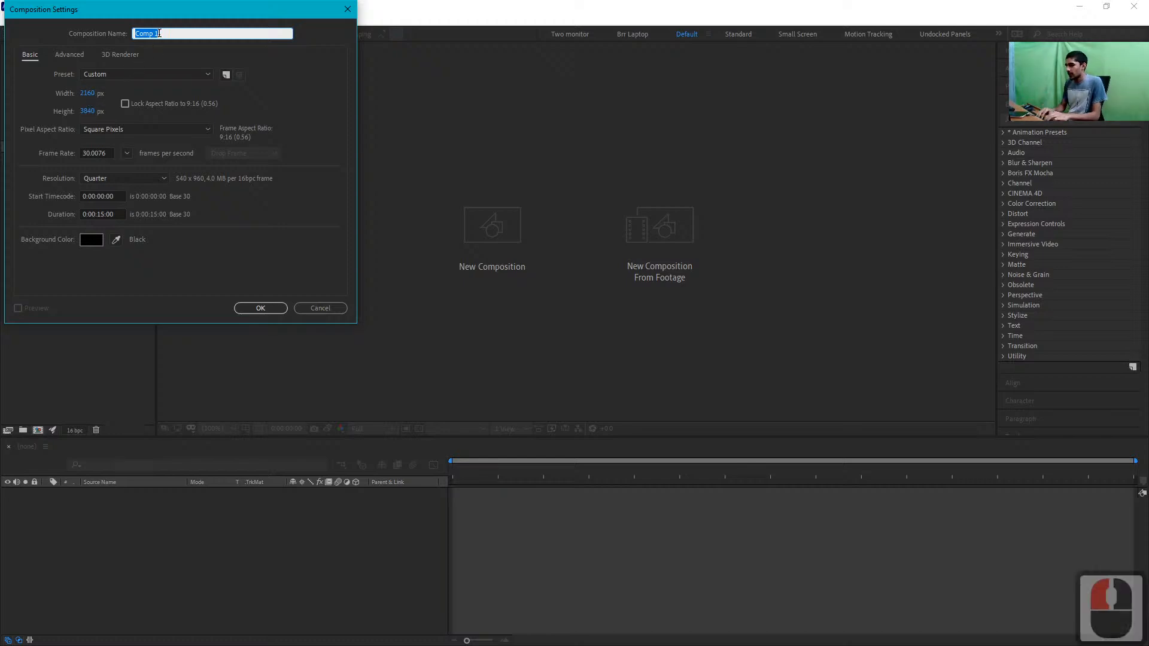
type("Shape l")
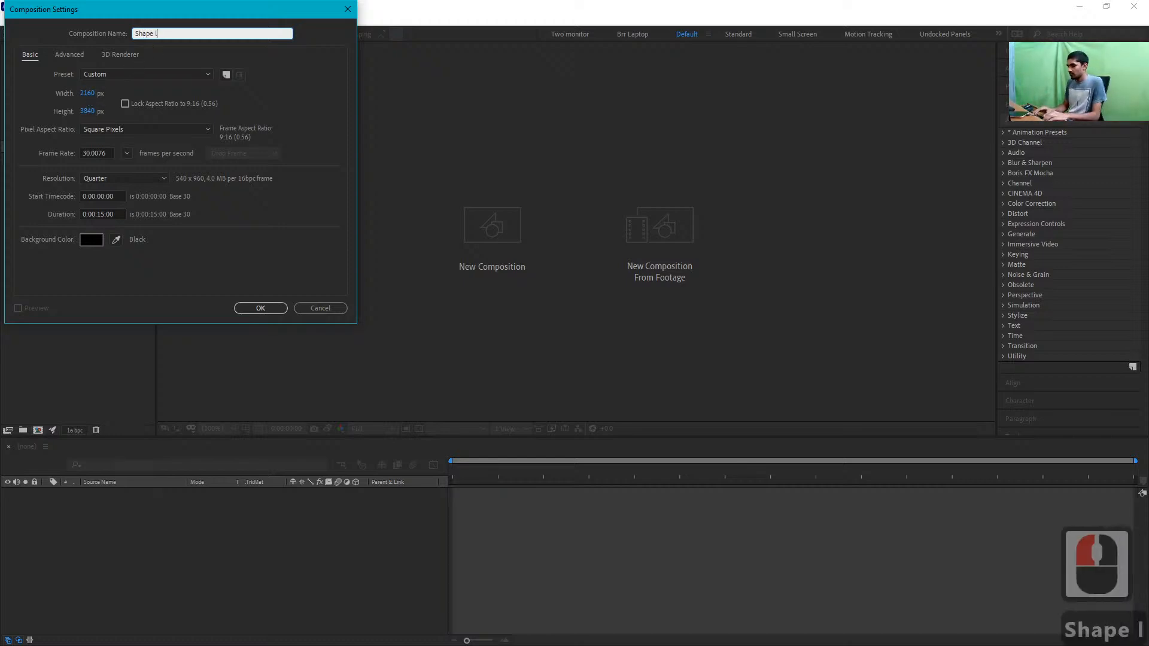
type("ayer play?")
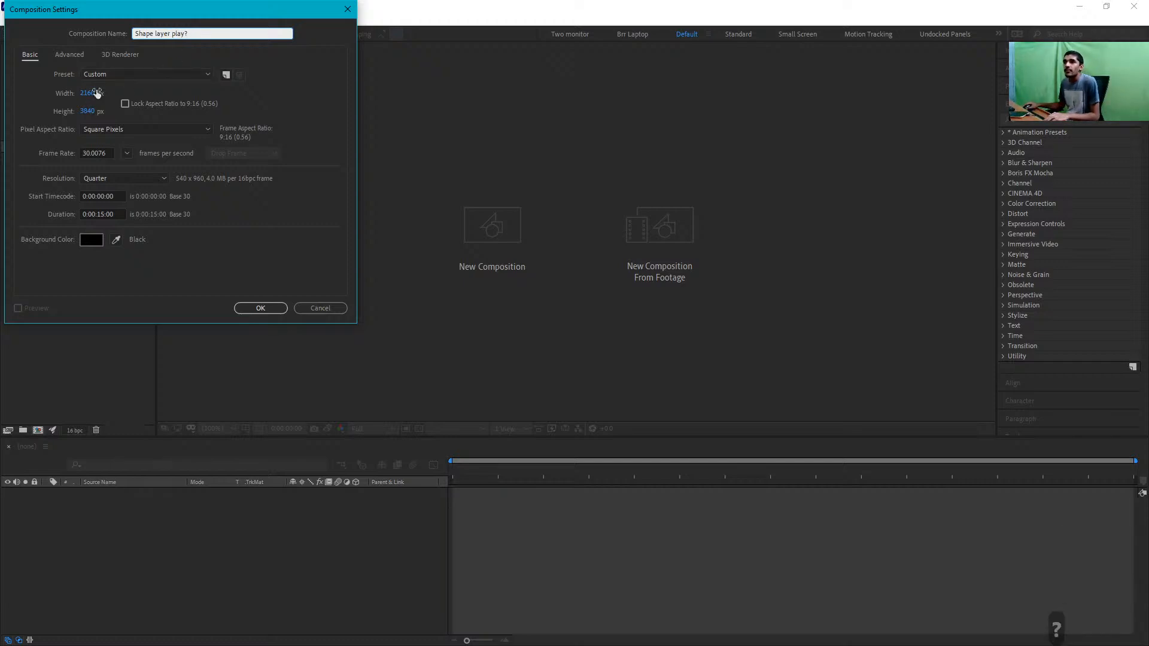
Set the new composition's width to 1920 px and its height to 1080 px
left_click(85, 93)
type("1920")
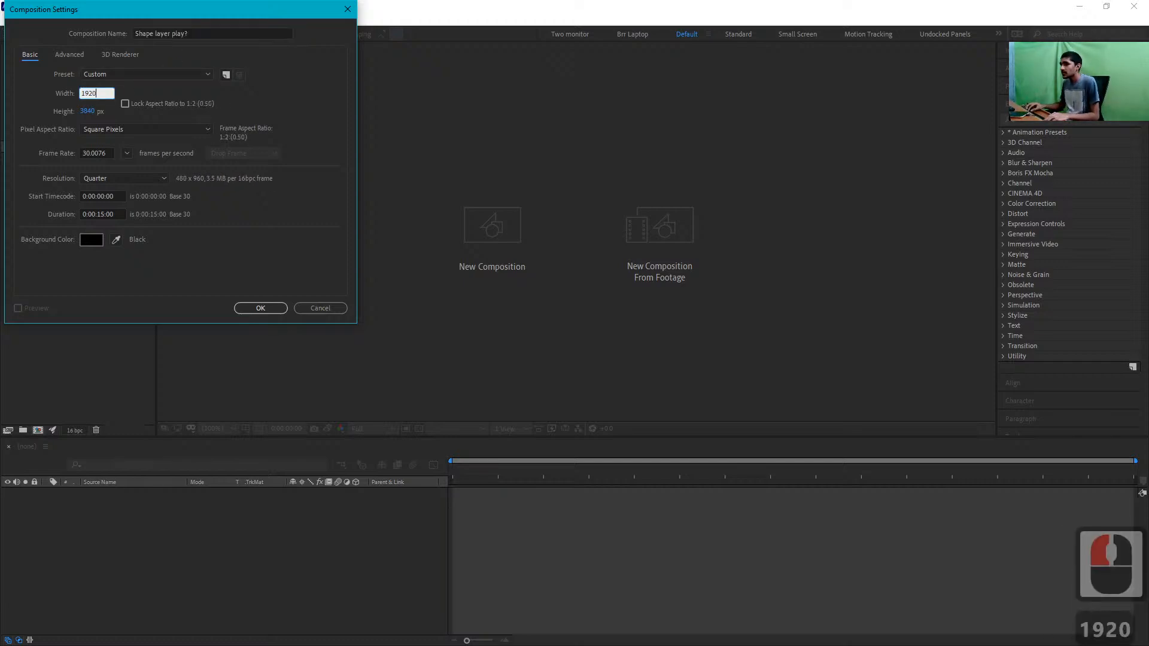
left_click(85, 111)
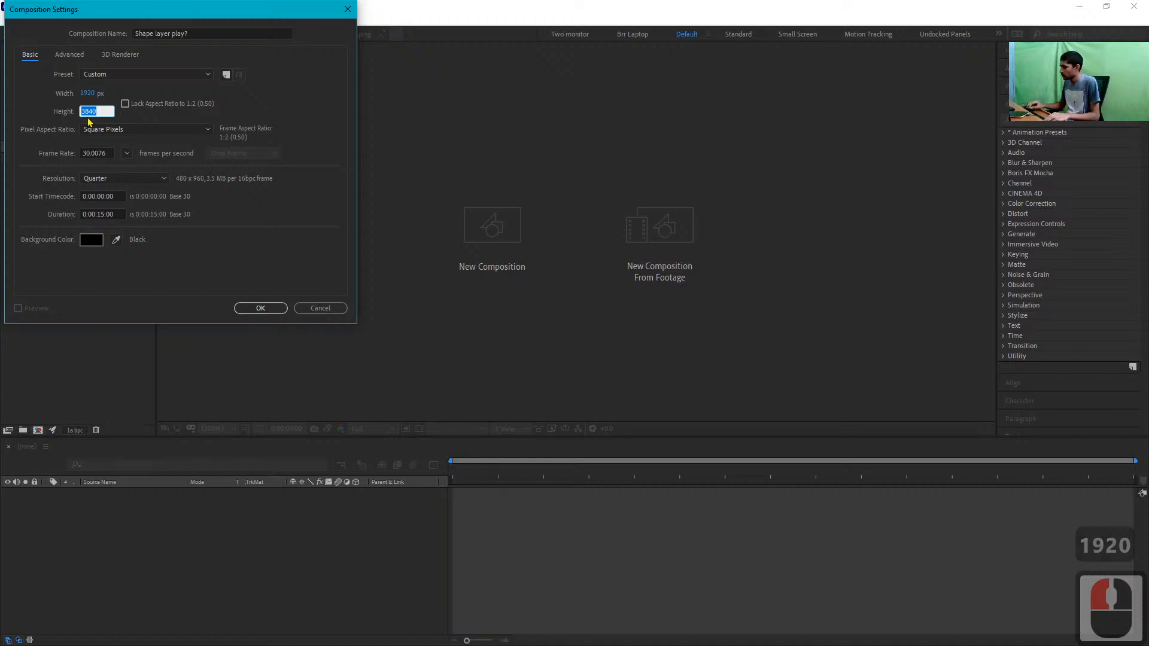
type("1080")
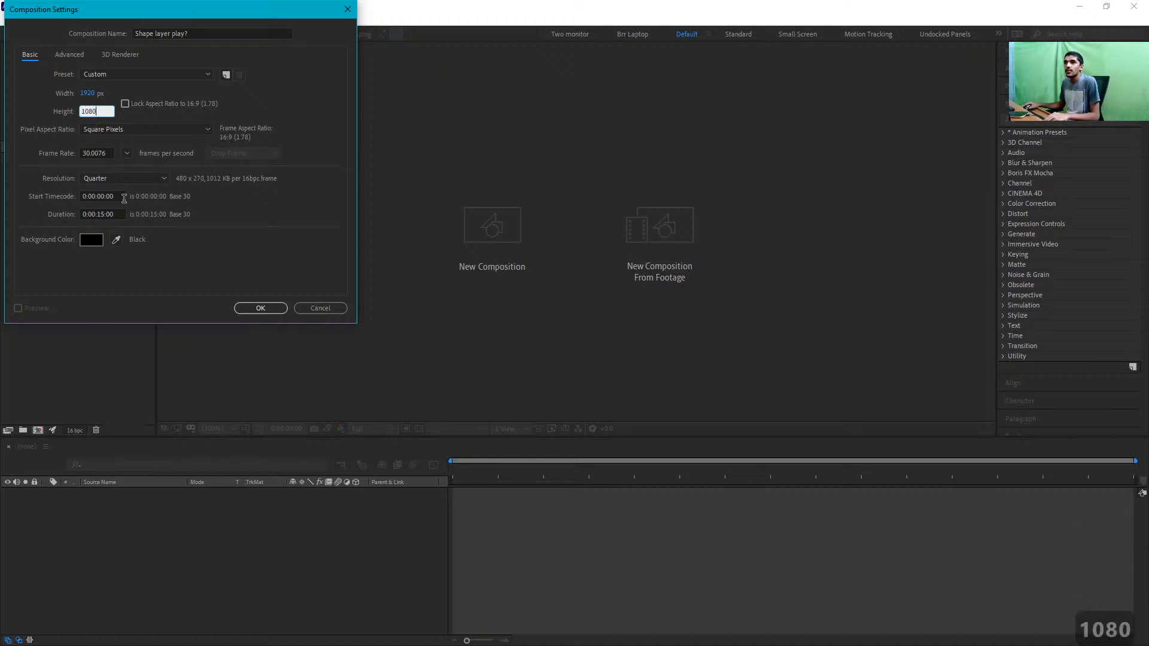
Set the composition's frame rate to 30 frames per second and its resolution to Full
double_click(105, 151)
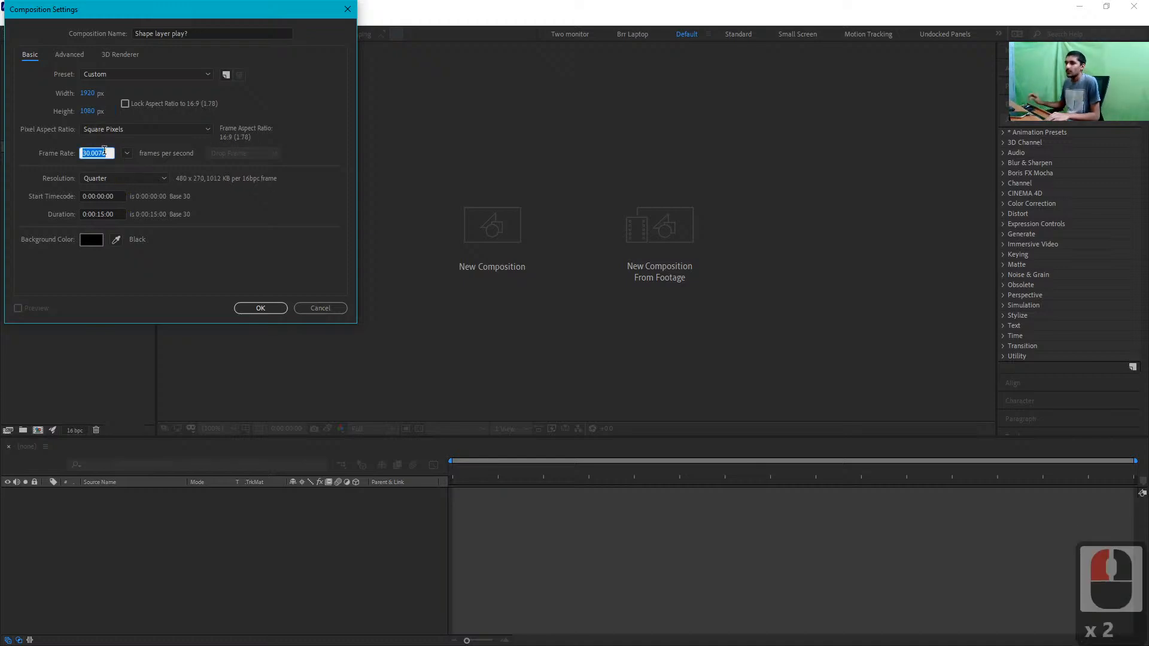
type("30")
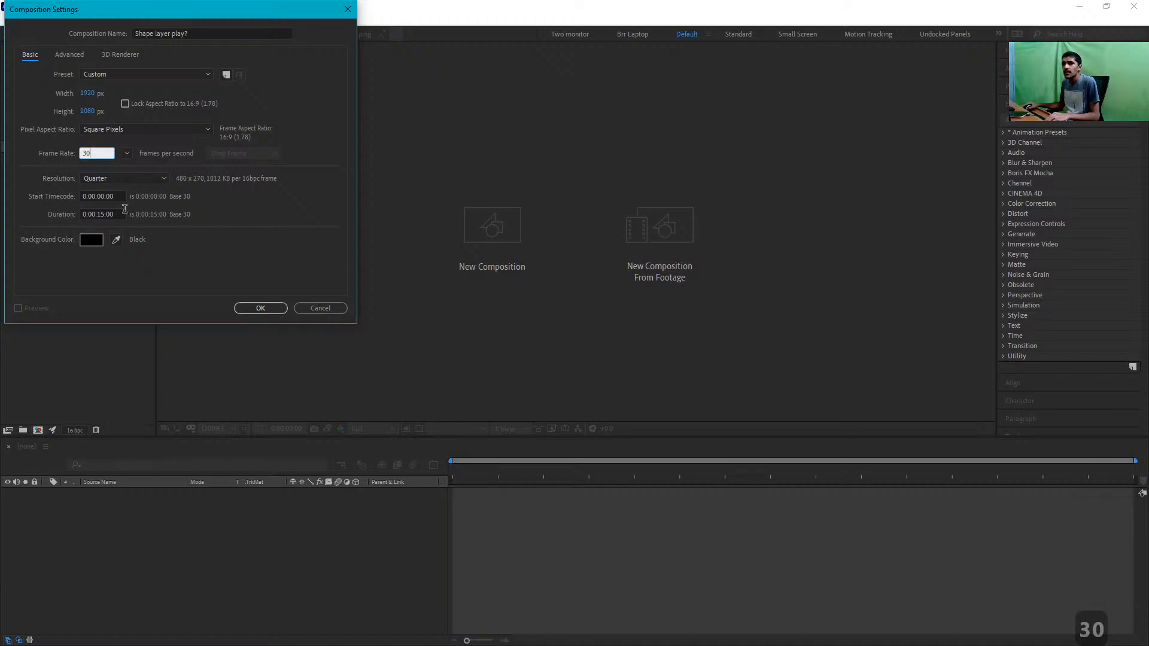
left_click(152, 178)
left_click(137, 192)
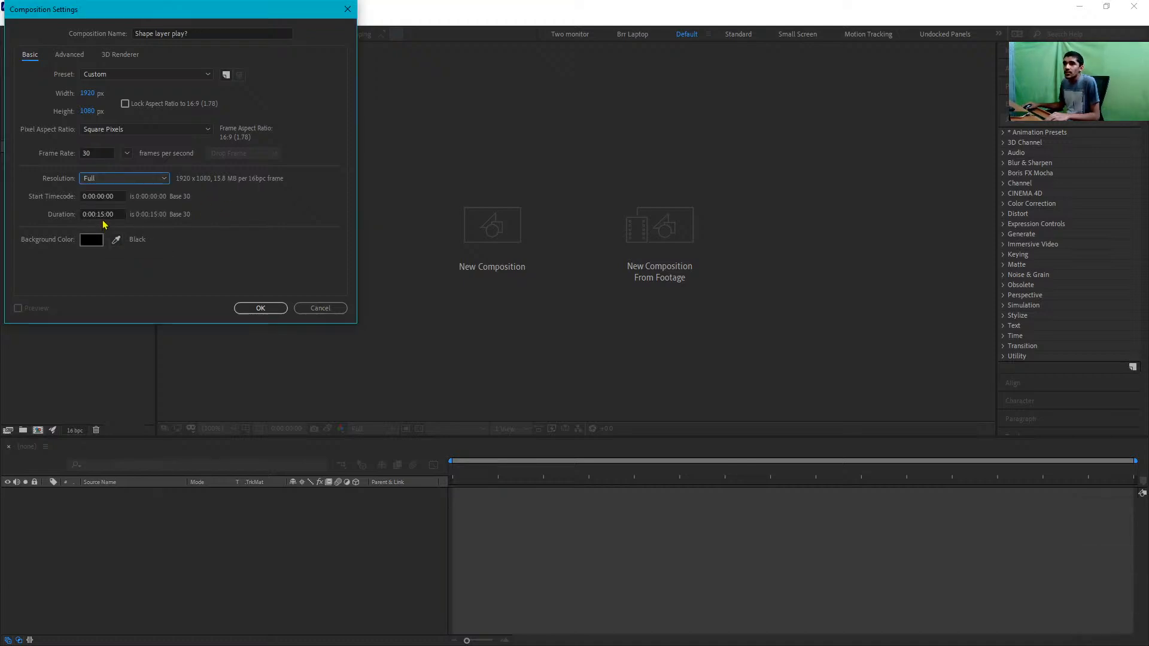
Set the duration to 0:00:30:00 and create the composition
double_click(102, 213)
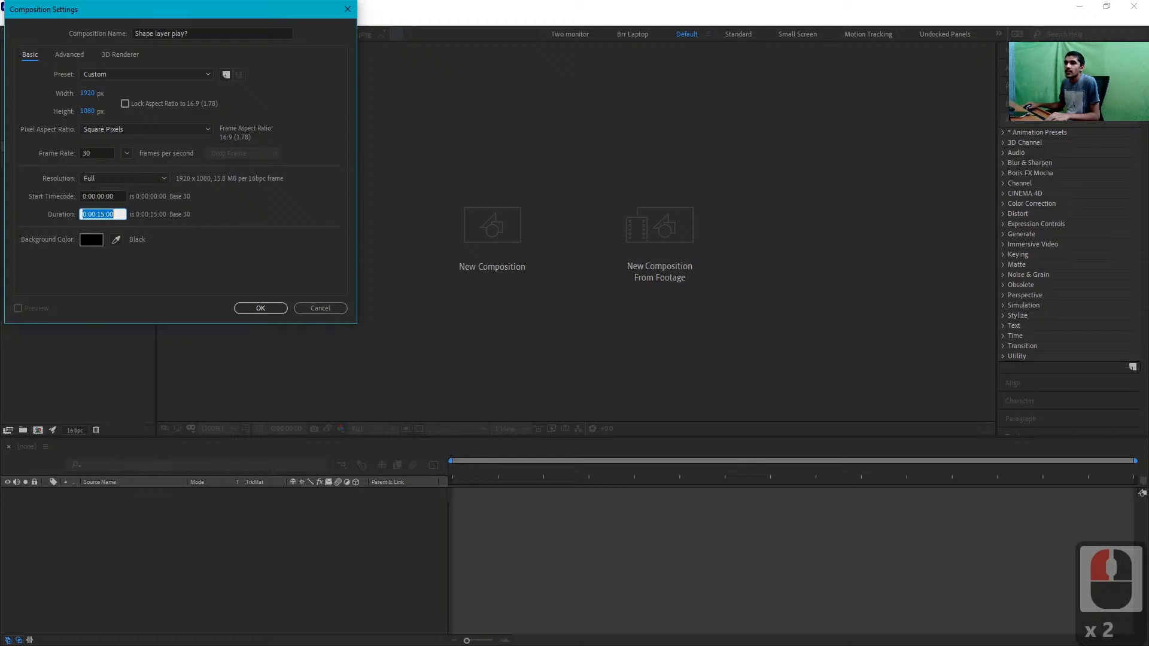
double_click(100, 214)
key("Right")
key("BackSpace")
key("BackSpace")
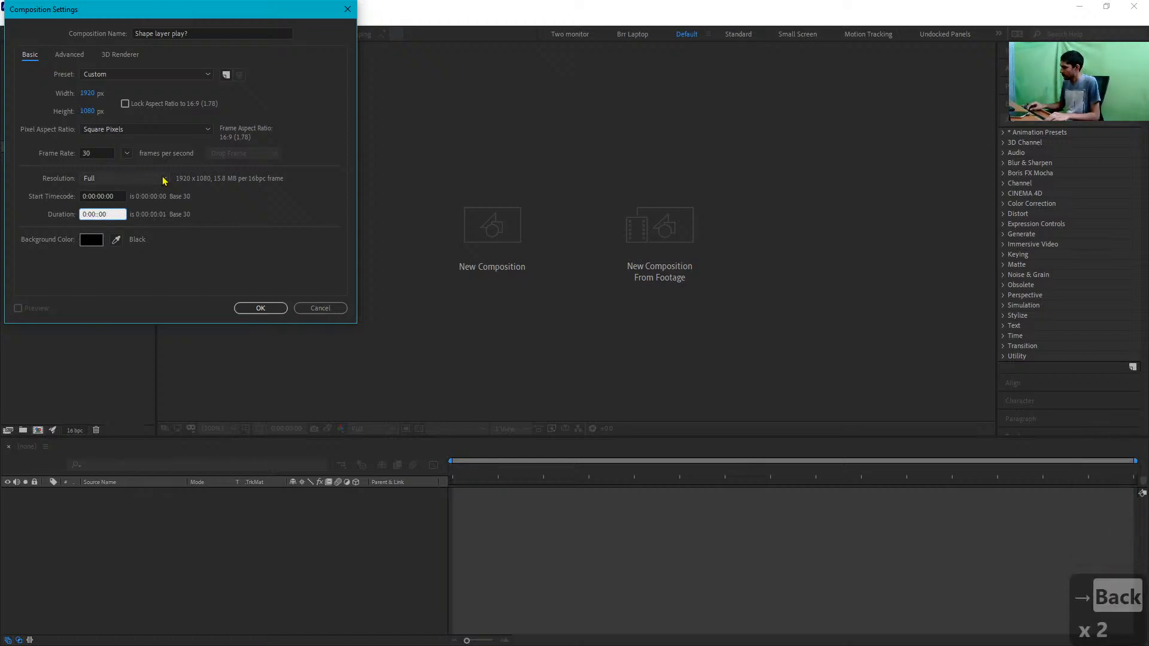
type("30")
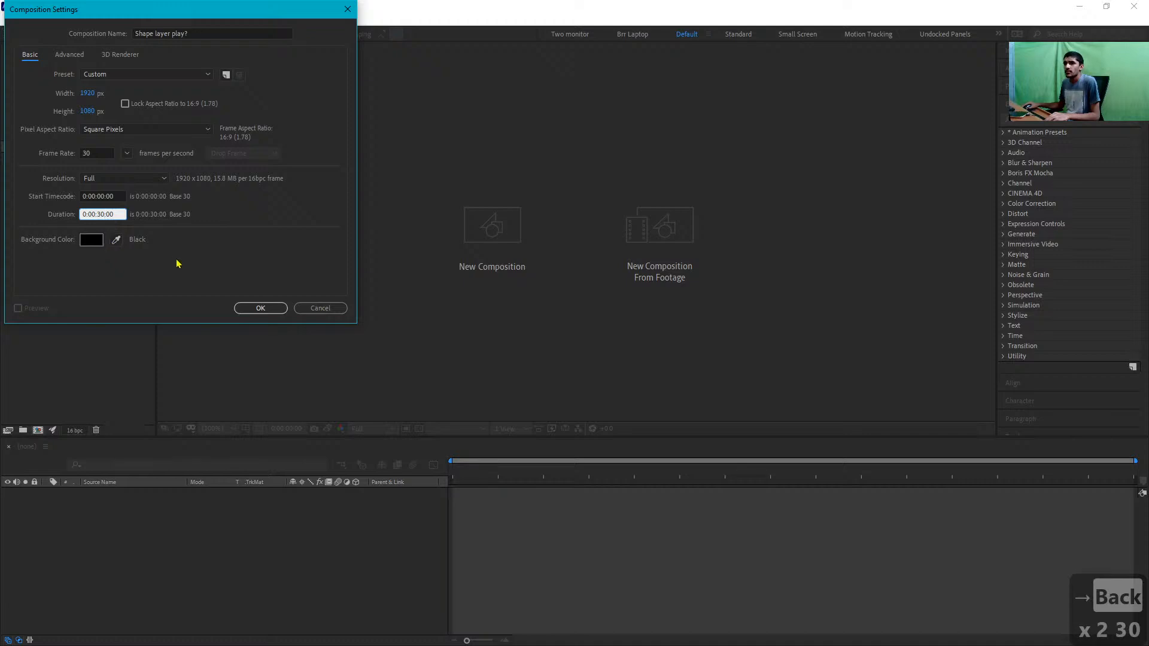
left_click(246, 309)
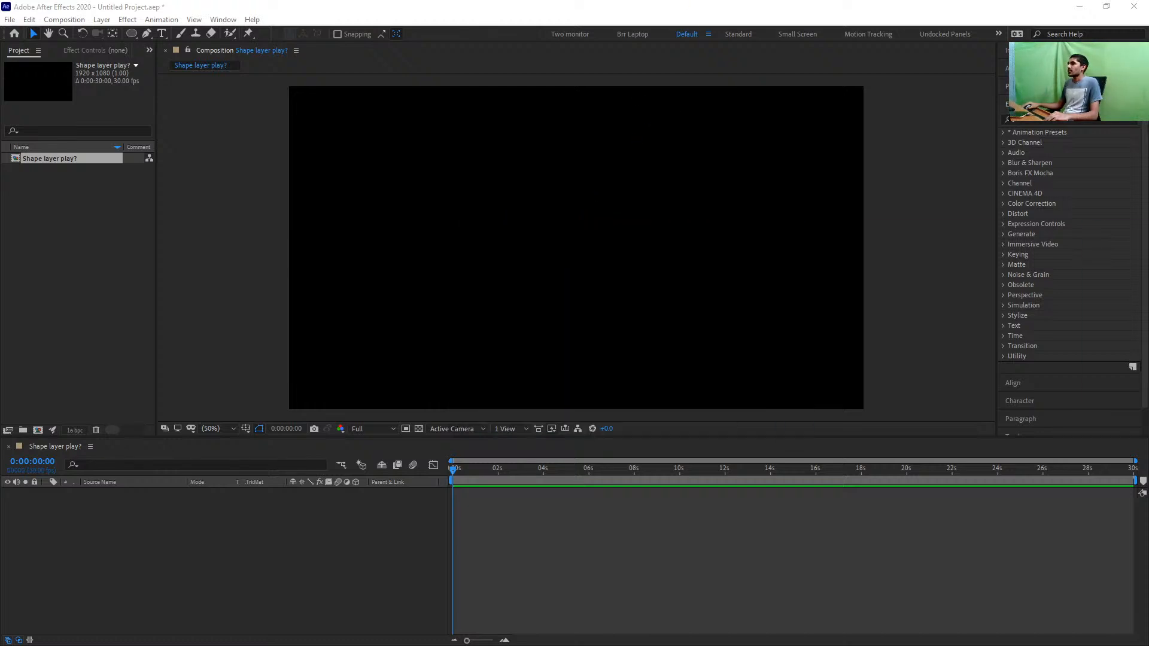
Switch to the Zoom meeting, join it with computer audio, and minimize the meeting window
left_click(585, 231)
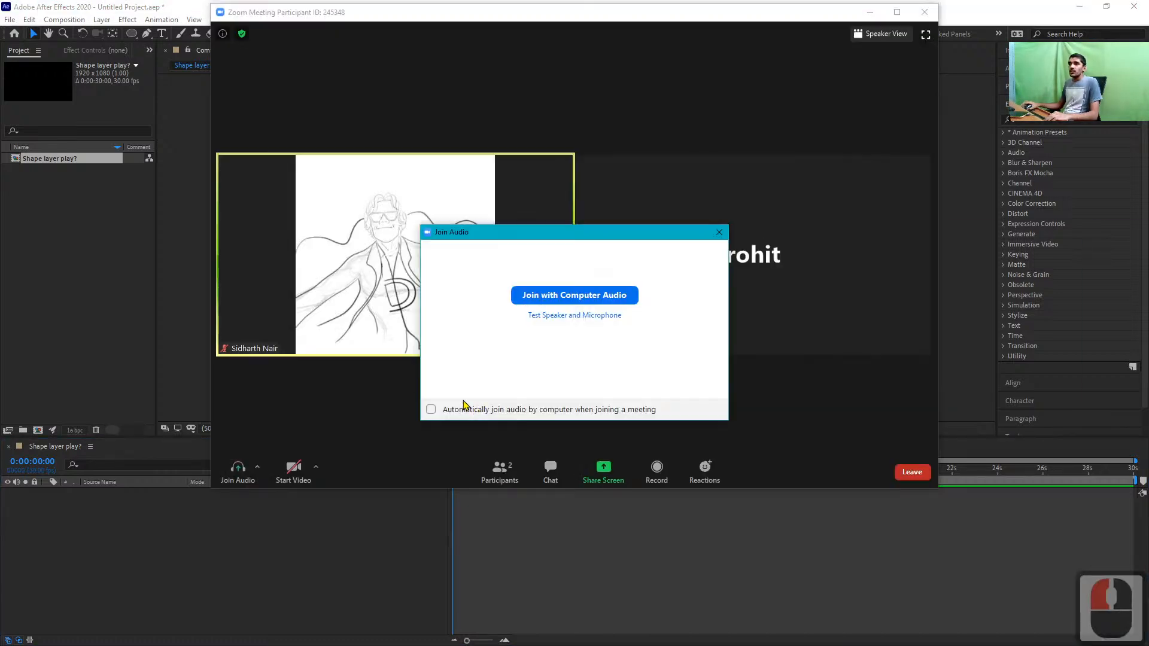
left_click(604, 295)
left_click(869, 12)
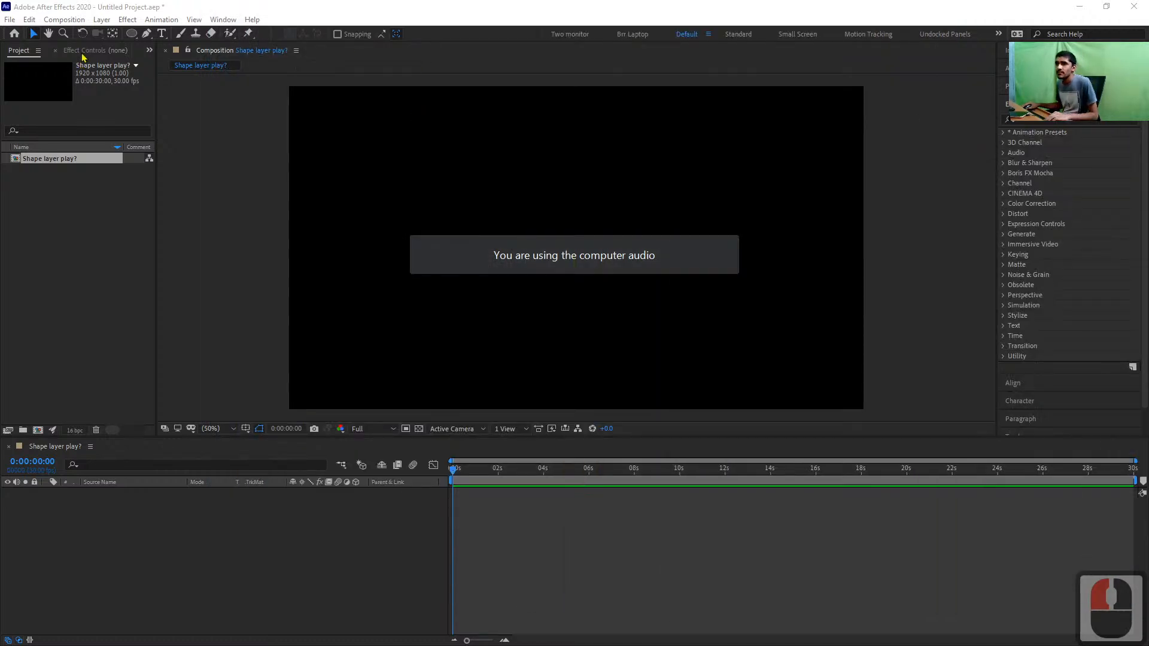
Start a Pen tool shape near the composition's upper middle with perpendicular straight segments forming an open stepped outline
left_click(148, 35)
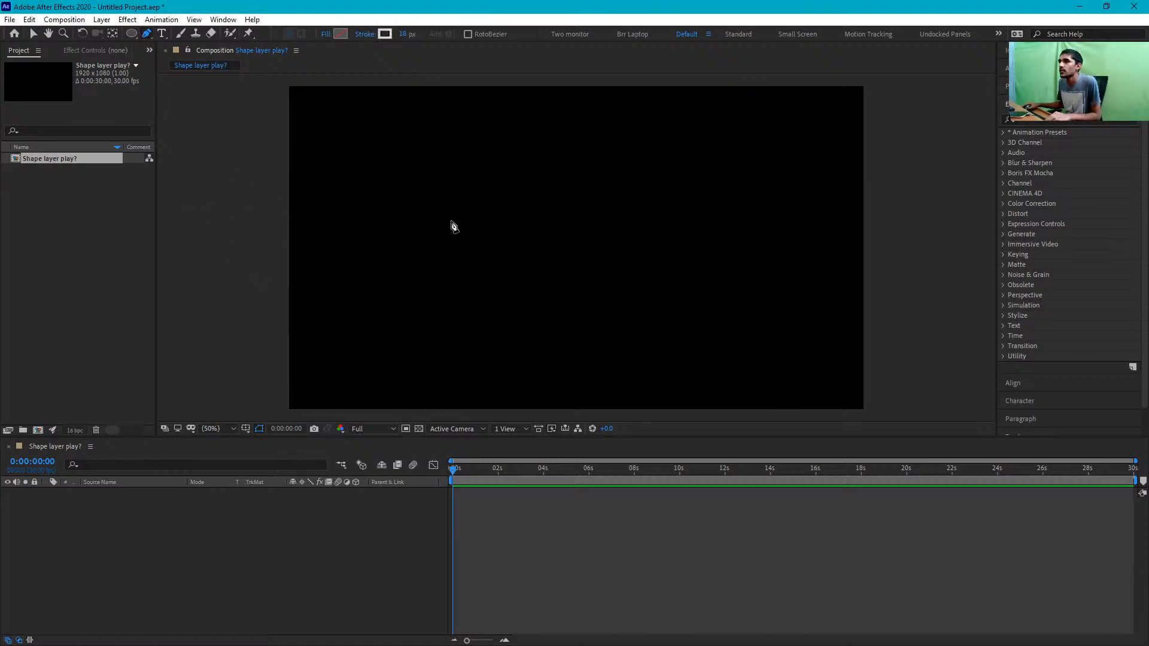
left_click(437, 186)
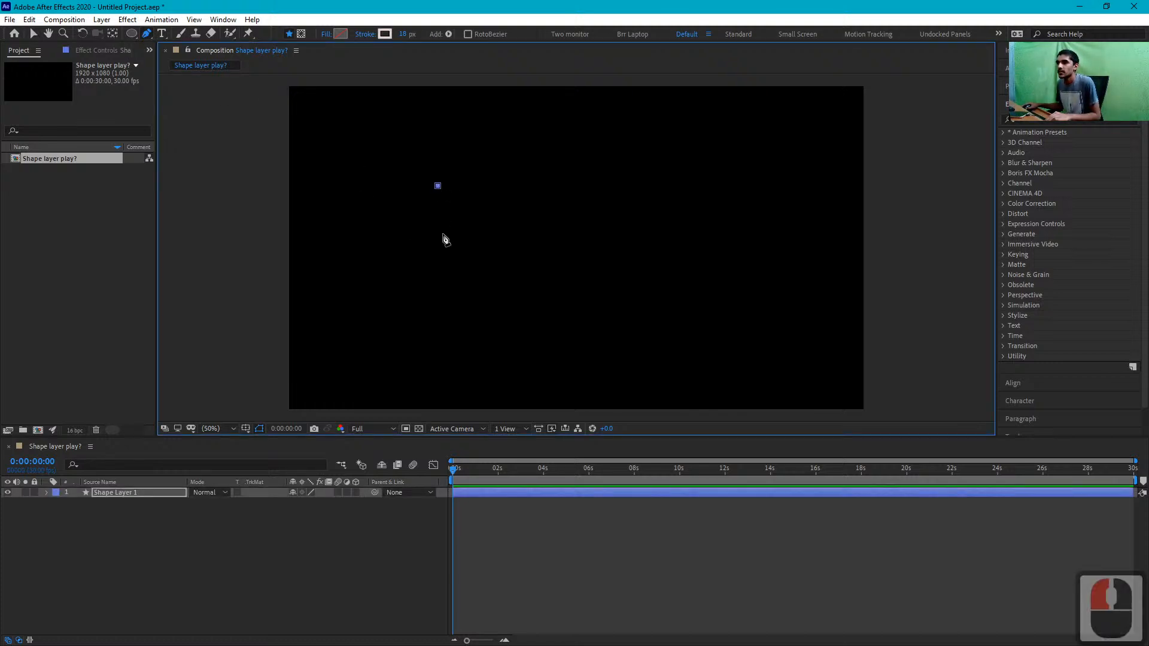
left_click(437, 272, "shift")
left_click(646, 273, "shift")
left_click(645, 170, "shift")
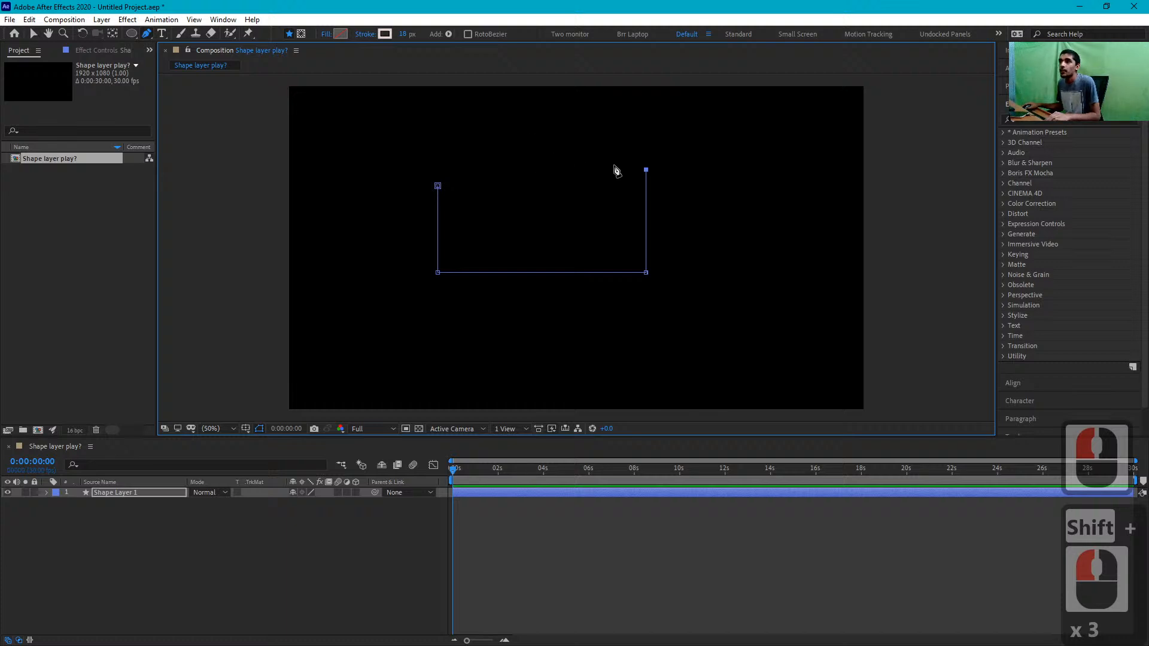
left_click(566, 170, "shift")
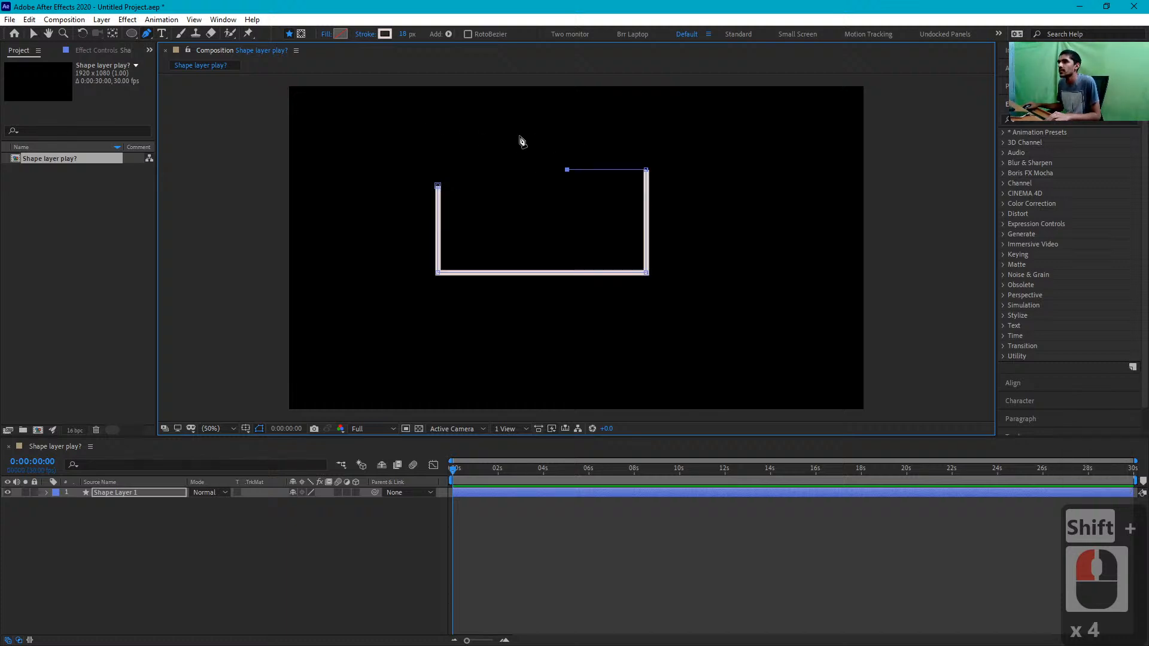
left_click(550, 116, "shift")
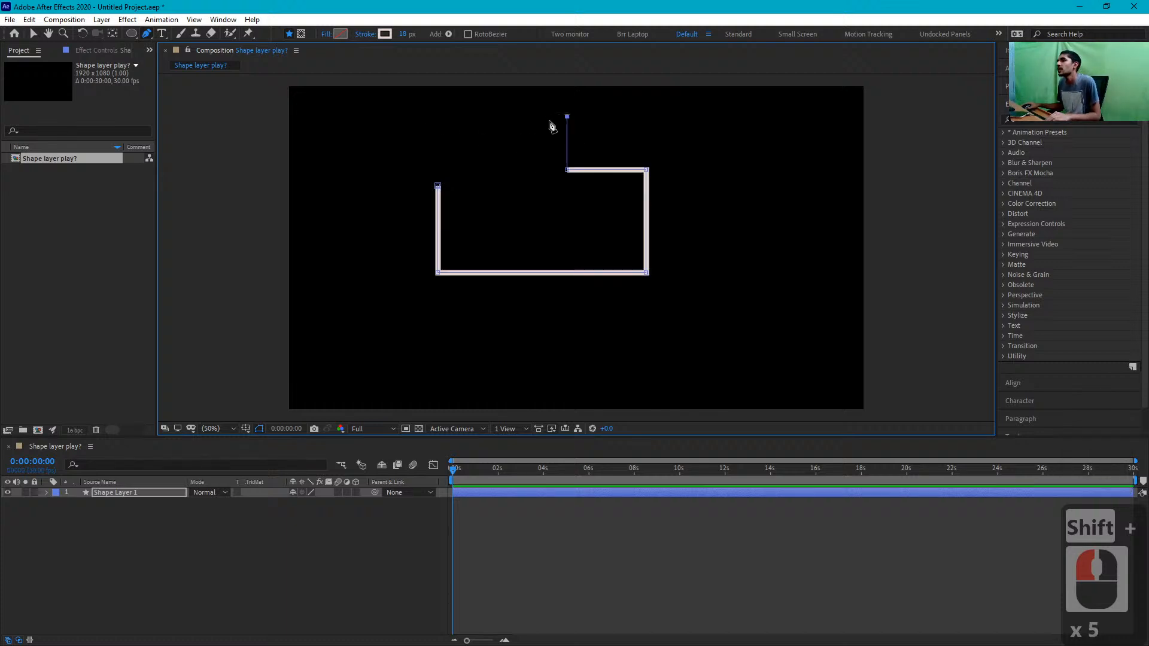
Extend the outline with freely angled straight segments around the frame, add a curved point inside, and close the path at its start with a curve
left_click(371, 121)
left_click(359, 226)
left_click(457, 353)
left_click(807, 342)
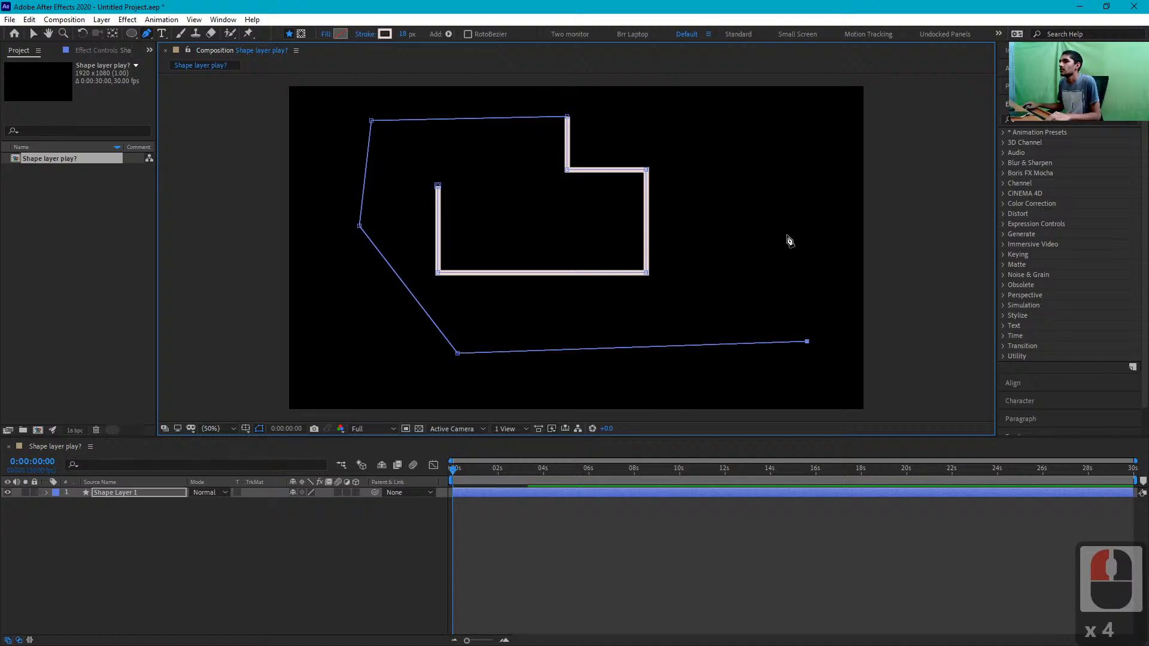
left_click(760, 155)
left_click(680, 125)
left_click_drag(705, 244, 774, 244)
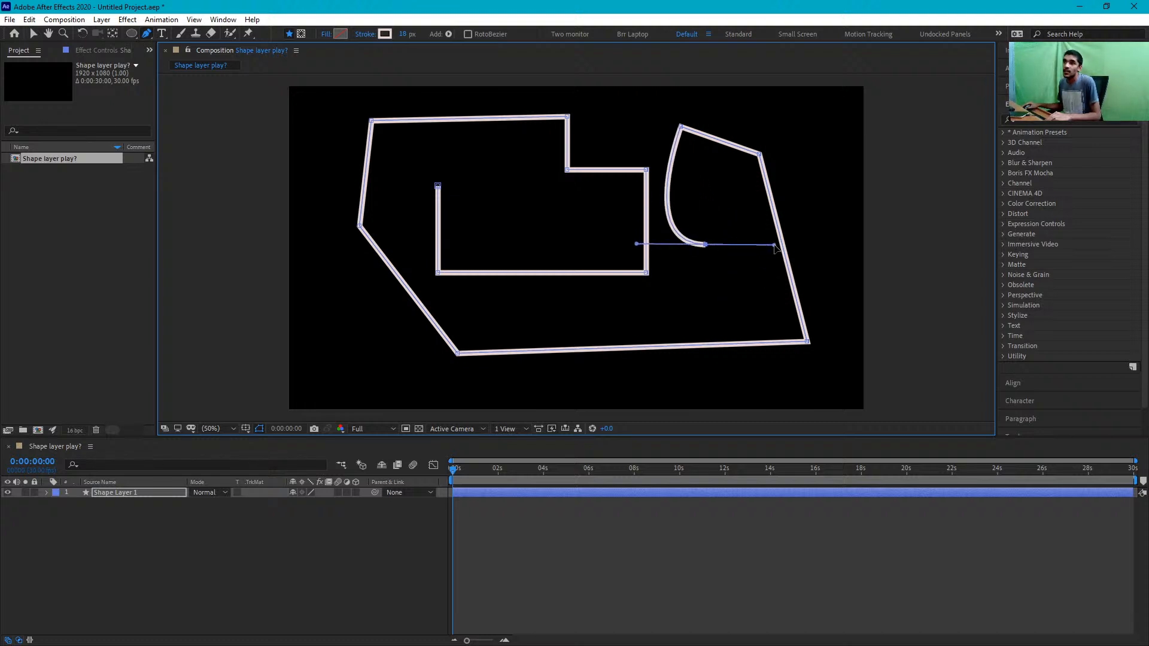
left_click_drag(438, 186, 398, 215)
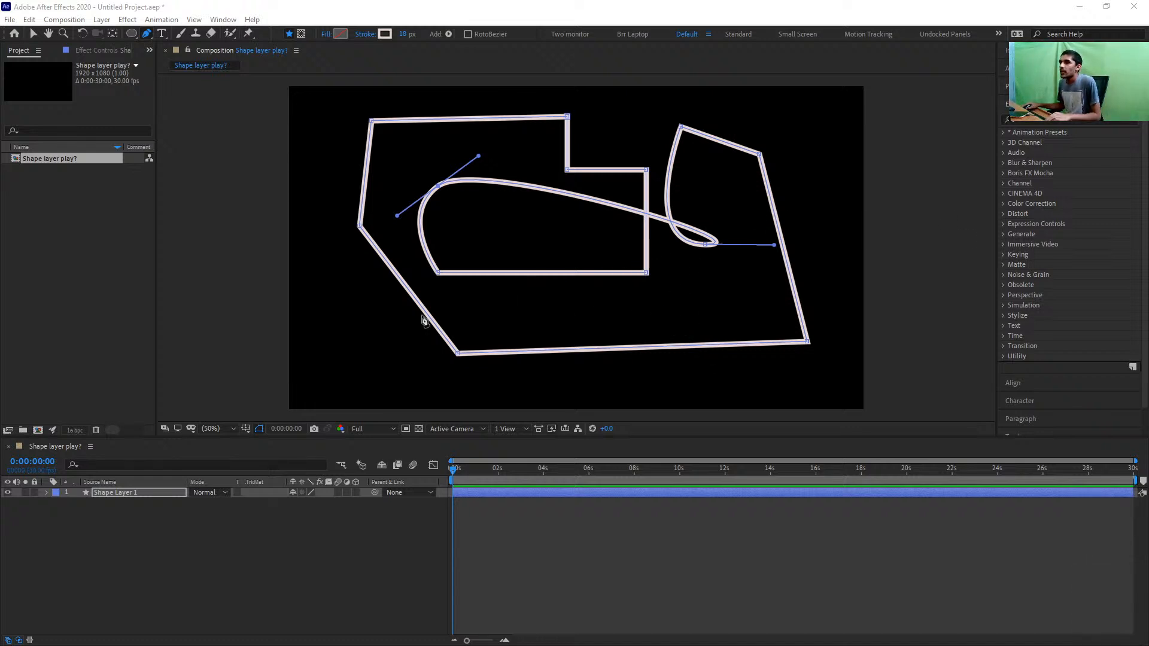
Draw a second closed, wavy shape with curved points along the composition's lower part in the same shape layer
left_click(287, 36)
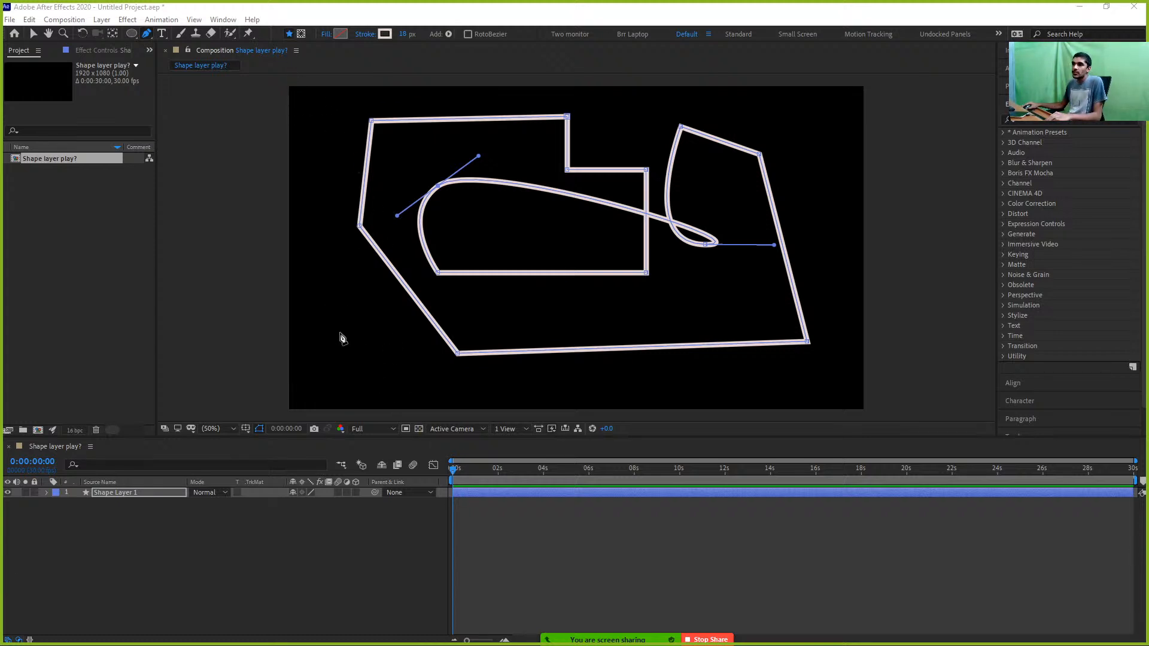
left_click_drag(339, 327, 649, 347)
left_click_drag(589, 295, 526, 291)
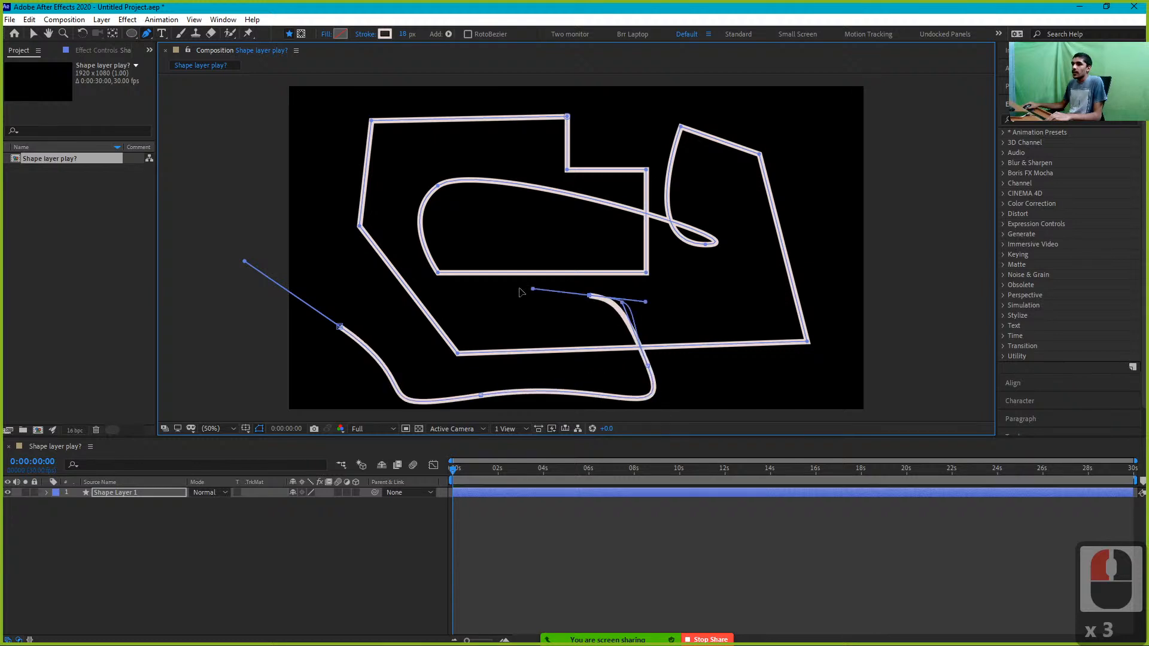
left_click_drag(412, 299, 370, 324)
left_click(339, 327)
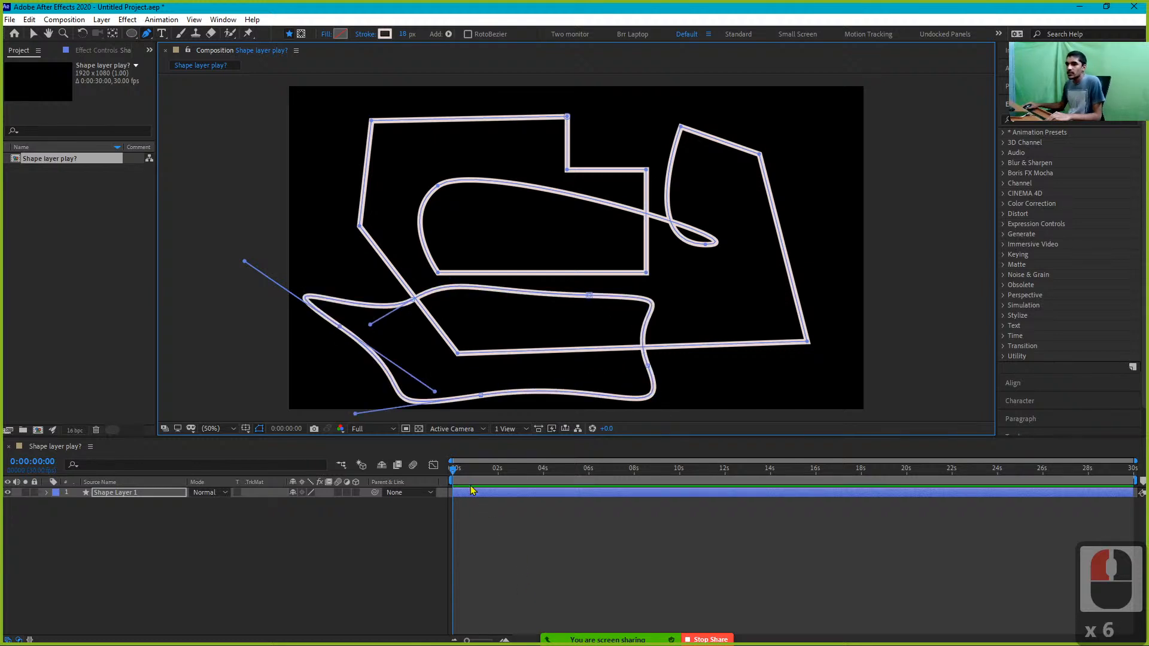
Expand the shape layer's contents and toggle Shape 2's visibility to check which outline it is
left_click(46, 492)
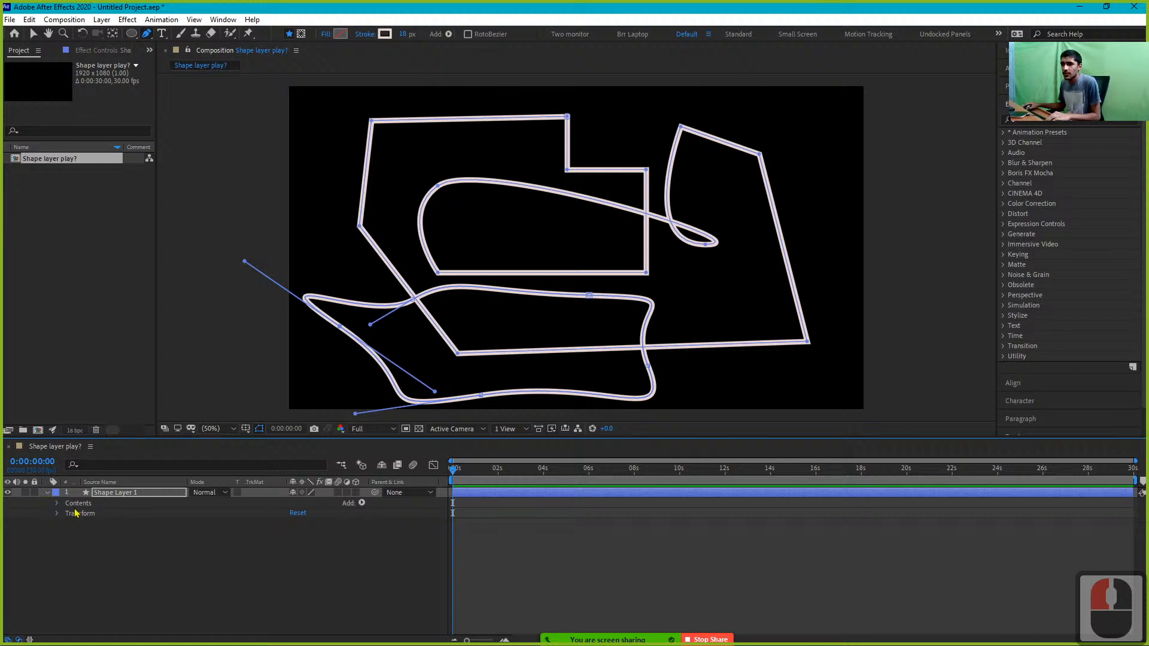
left_click(58, 503)
double_click(67, 523)
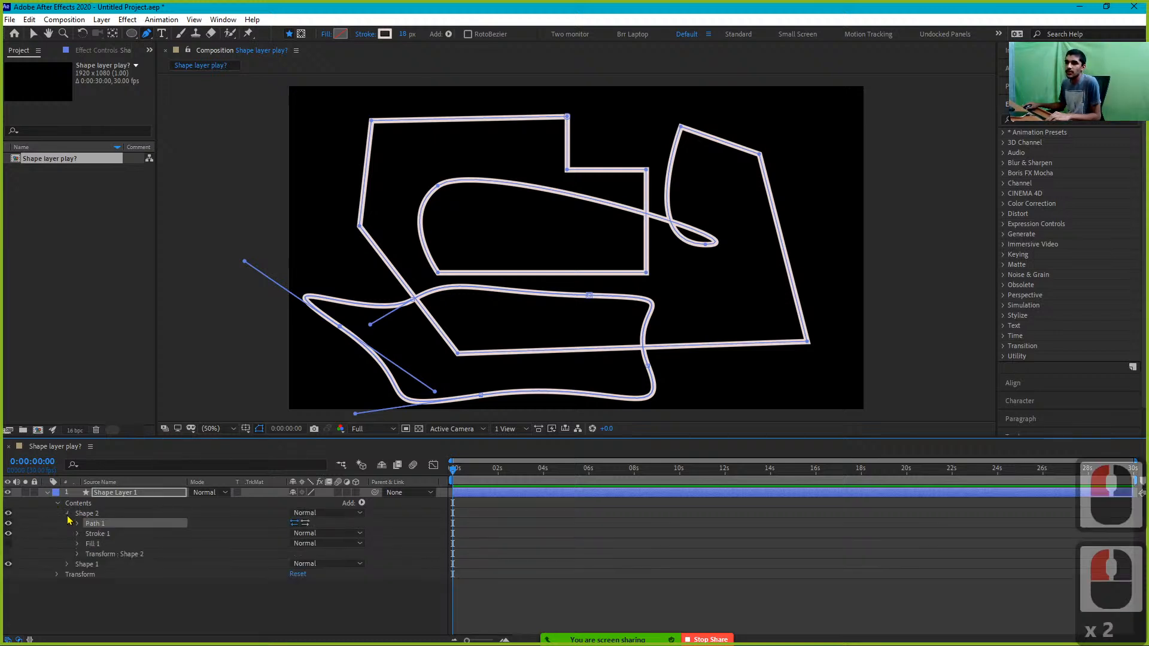
left_click(8, 513)
left_click(8, 513)
left_click(8, 514)
left_click(8, 514)
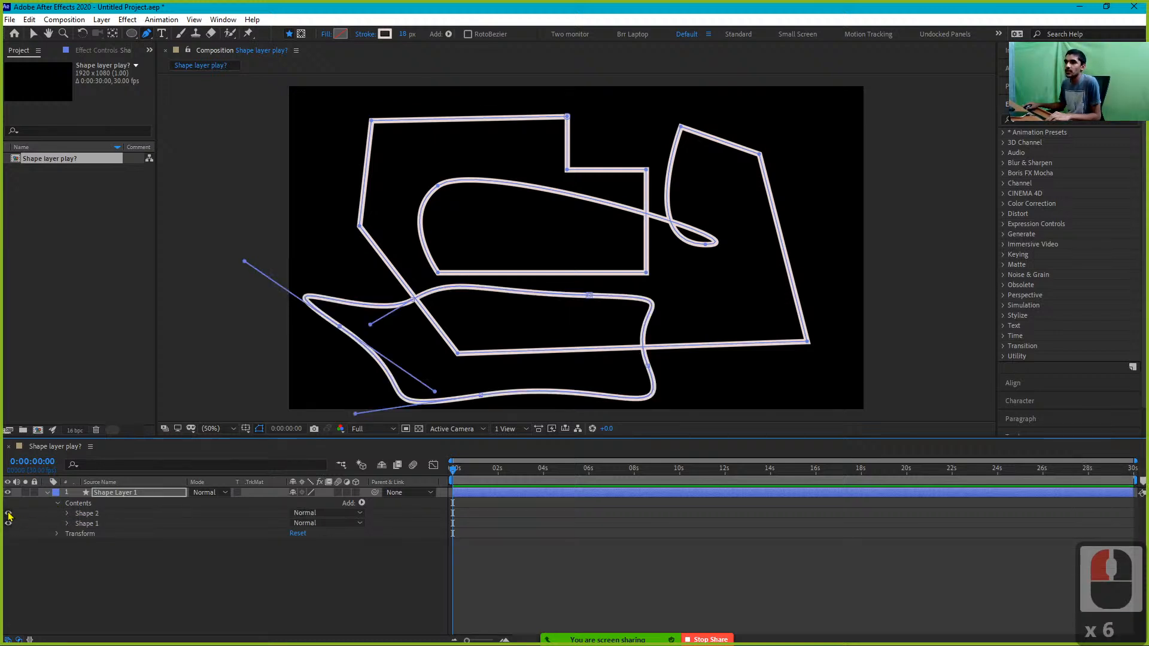
Nudge the entire shape layer up and to the right with the Selection tool
left_click(641, 494)
key("v")
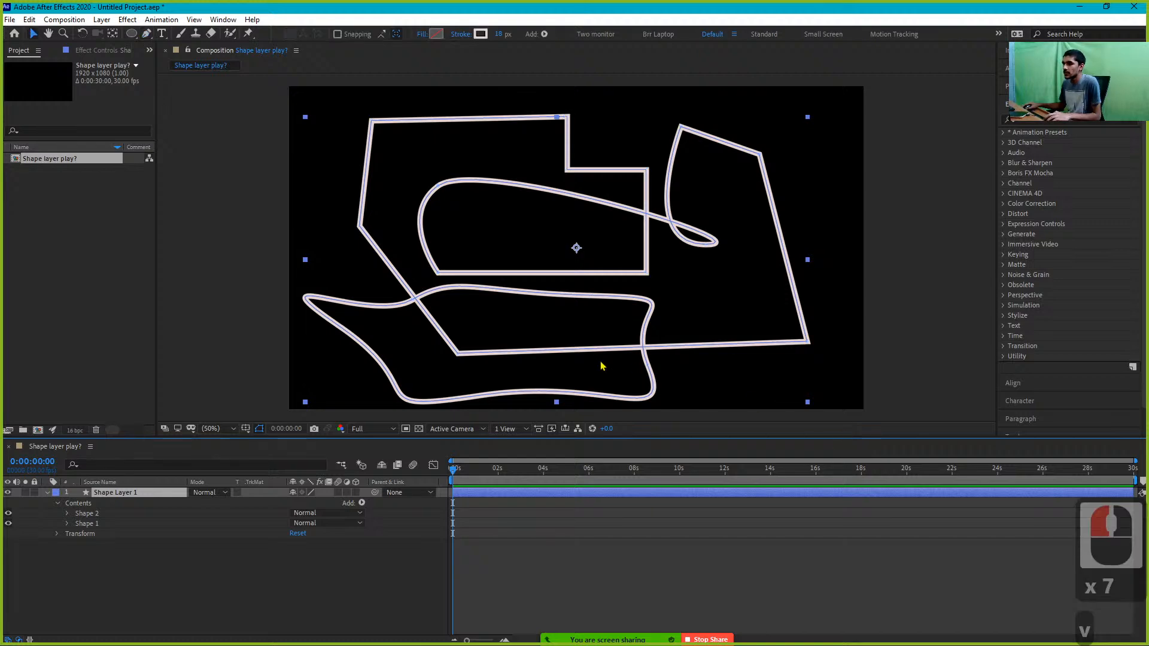
key("shift+Up")
key("shift+Up")
key("shift+Up")
key("shift+Up")
key("shift+Up")
key("shift+Up")
key("shift+Up")
key("shift+Up")
key("shift+Right")
key("shift+Right")
key("shift+Right")
key("shift+Right")
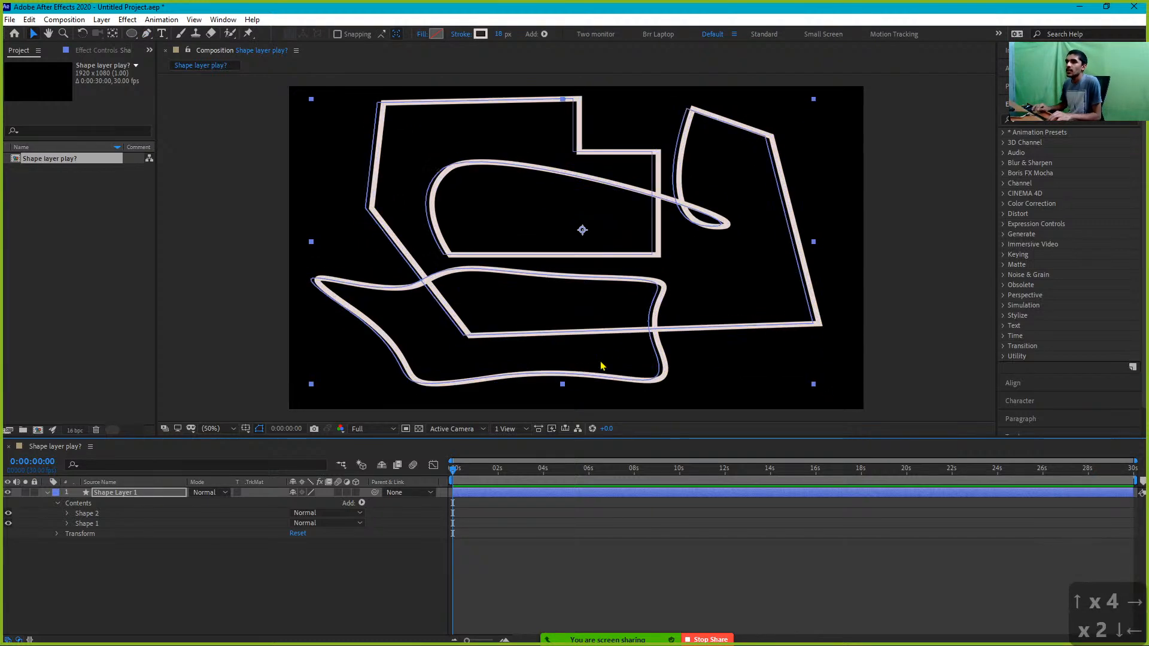
key("shift+Down")
key("shift+Down")
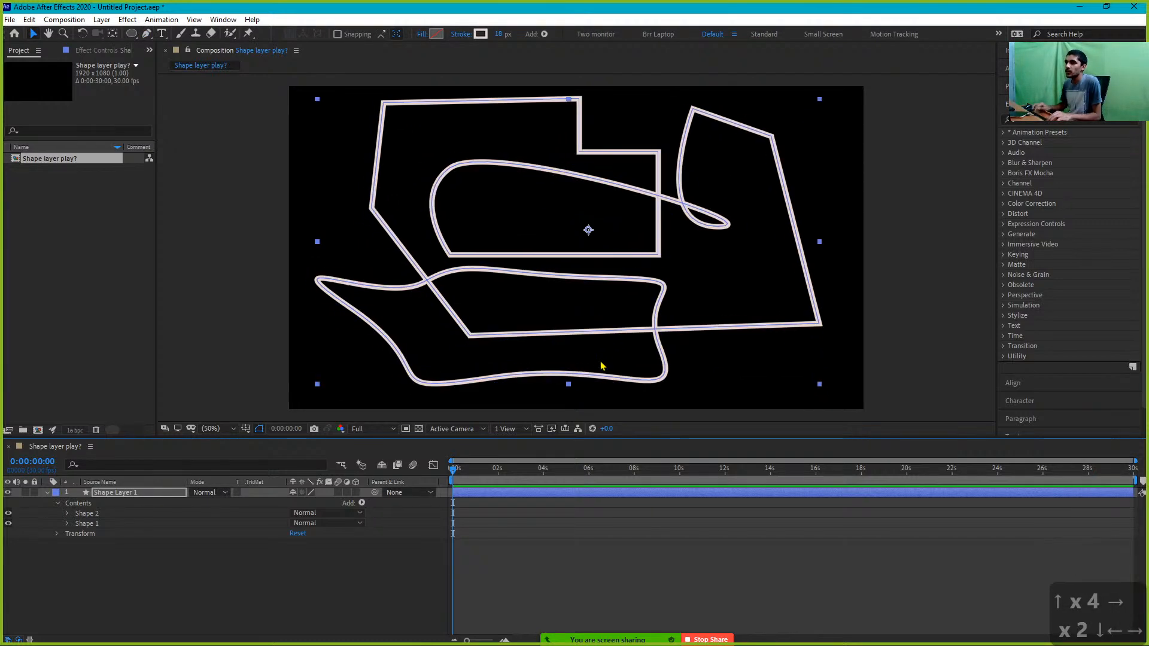
Select only the Path property of Shape 2 and nudge that wavy outline to the right, independently of the other shape
left_click(66, 513)
left_click(78, 523)
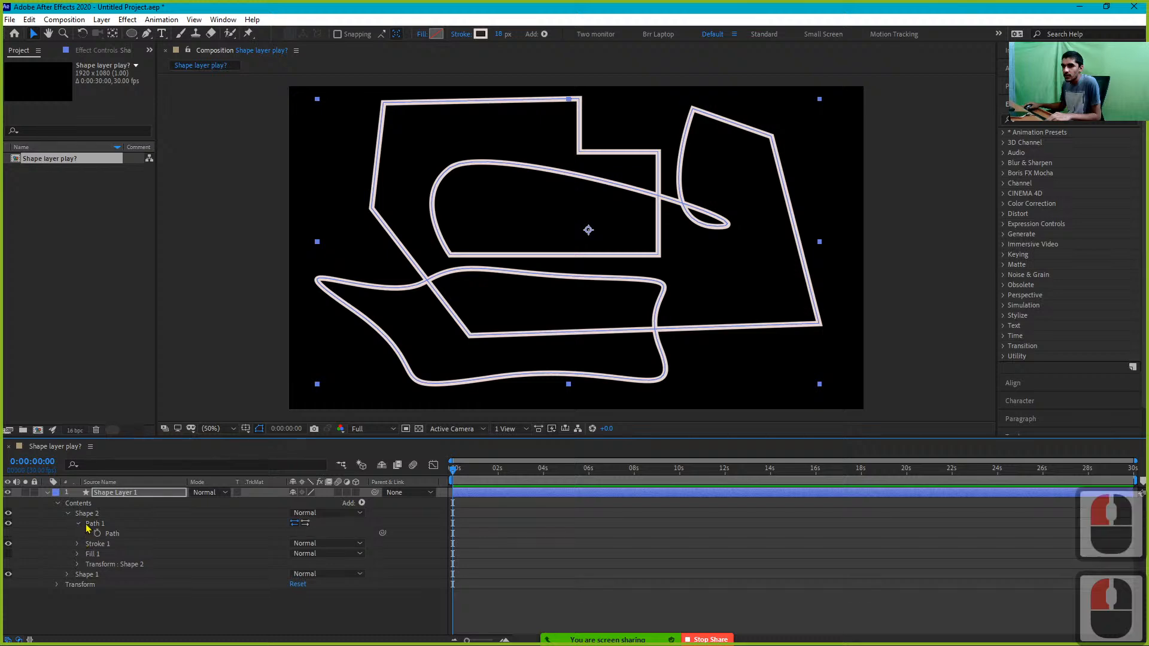
double_click(113, 533)
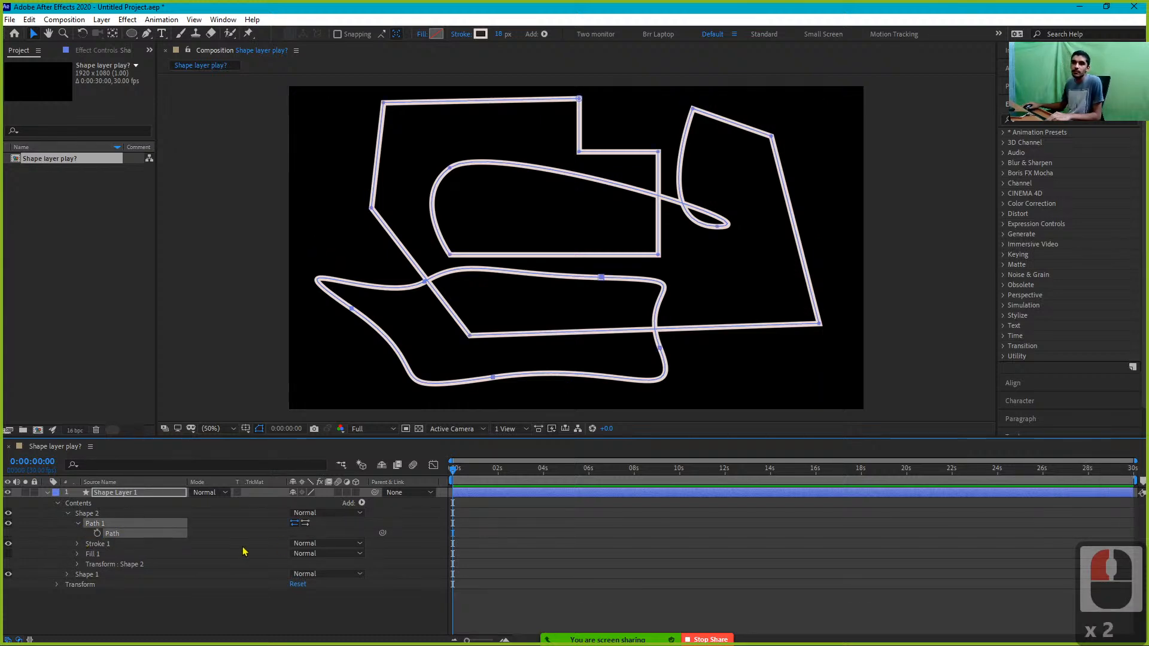
key("shift+Right")
key("shift+Down")
key("shift+Right")
key("shift+Down")
key("shift+Right")
key("shift+Down")
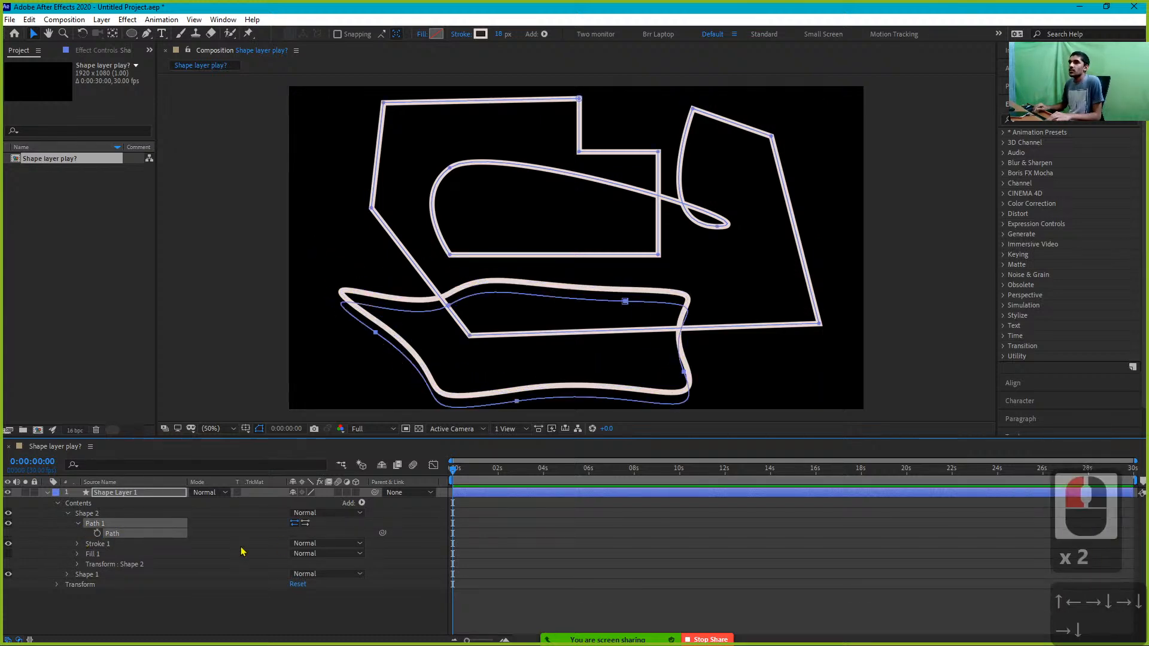
key("shift+Right")
key("shift+Up")
key("shift+Down")
key("shift+Right")
key("shift+Up")
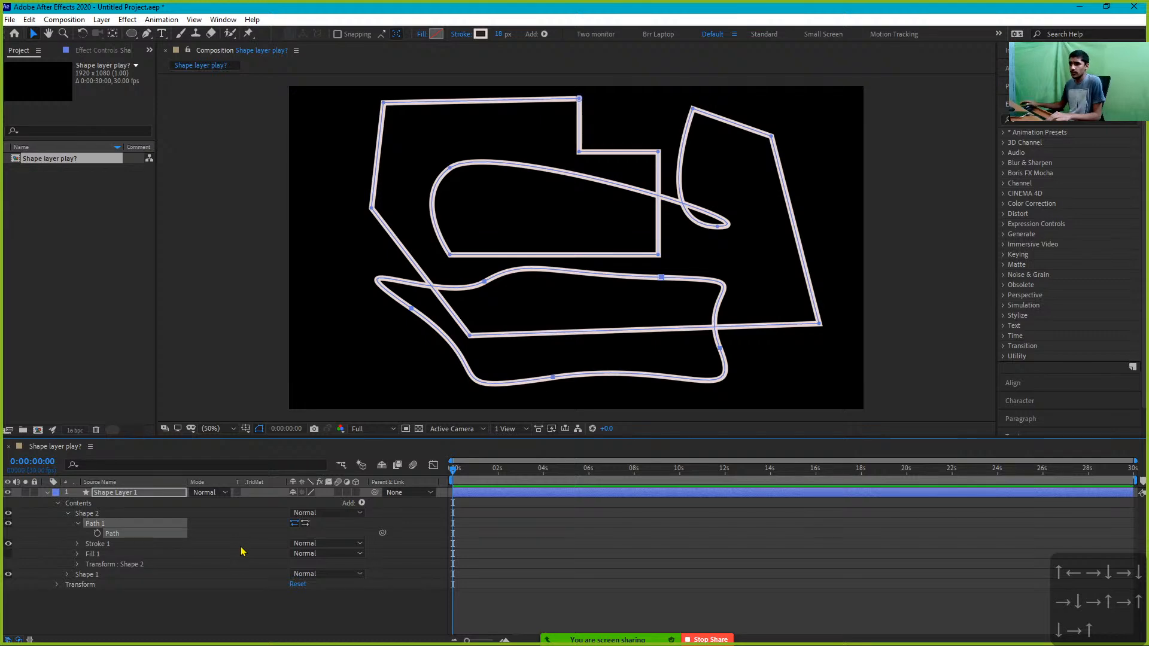
Collapse the shape layer and filter the timeline's properties by "path"
left_click(48, 493)
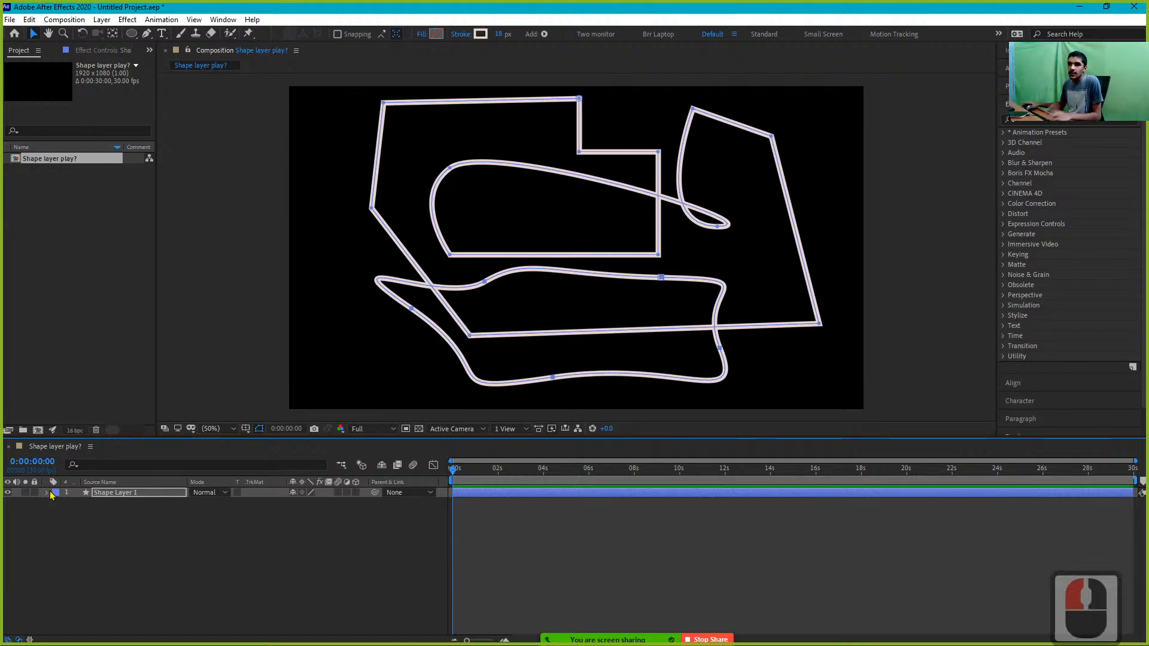
double_click(113, 465)
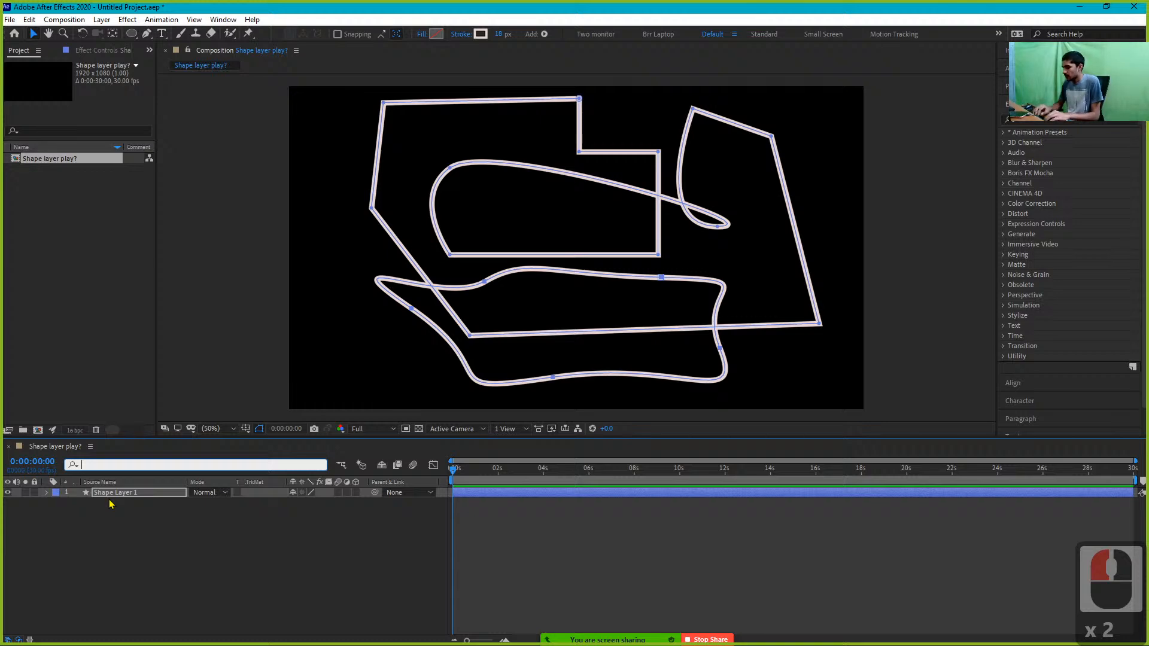
type("path")
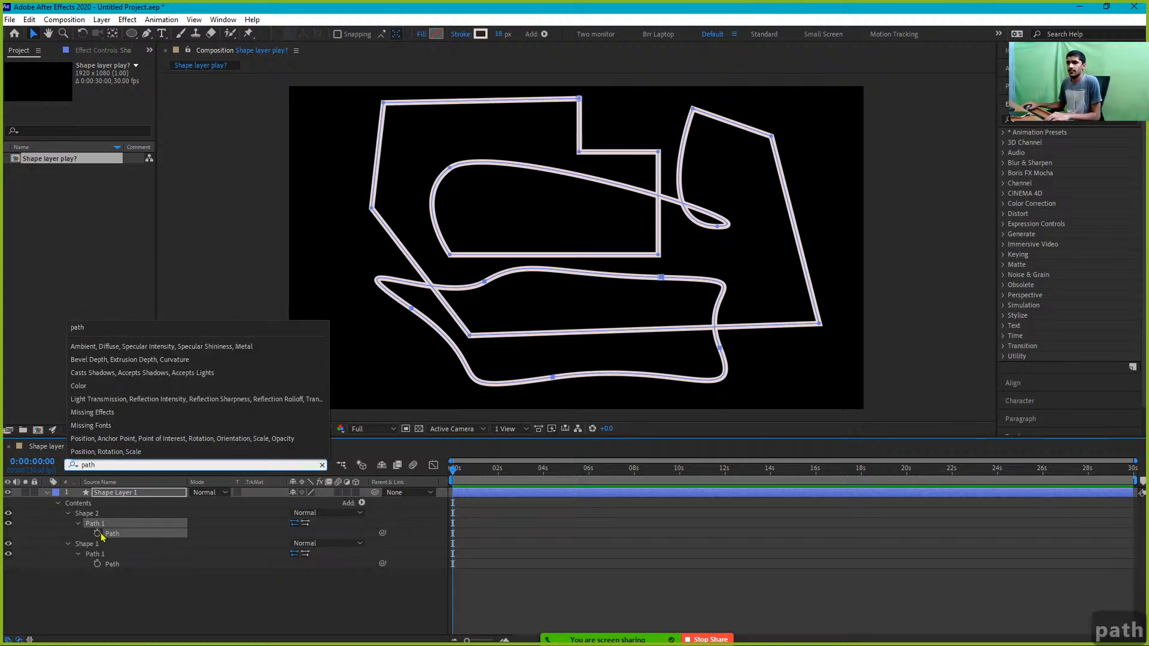
Nudge Shape 2's path down and to the left
left_click(125, 537)
key("Down")
key("Down")
key("Left")
key("Left")
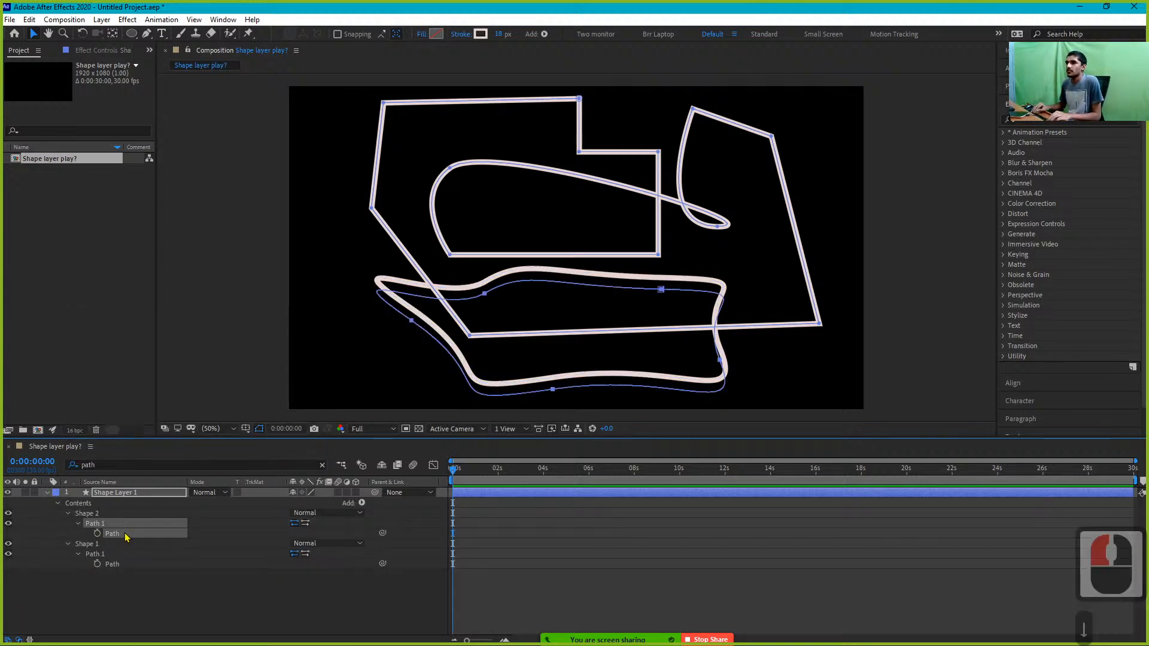
key("Up")
key("Up")
Select only Shape 1's Path property and nudge that outline up and left, back down, and slightly right of its starting point
left_click(159, 565)
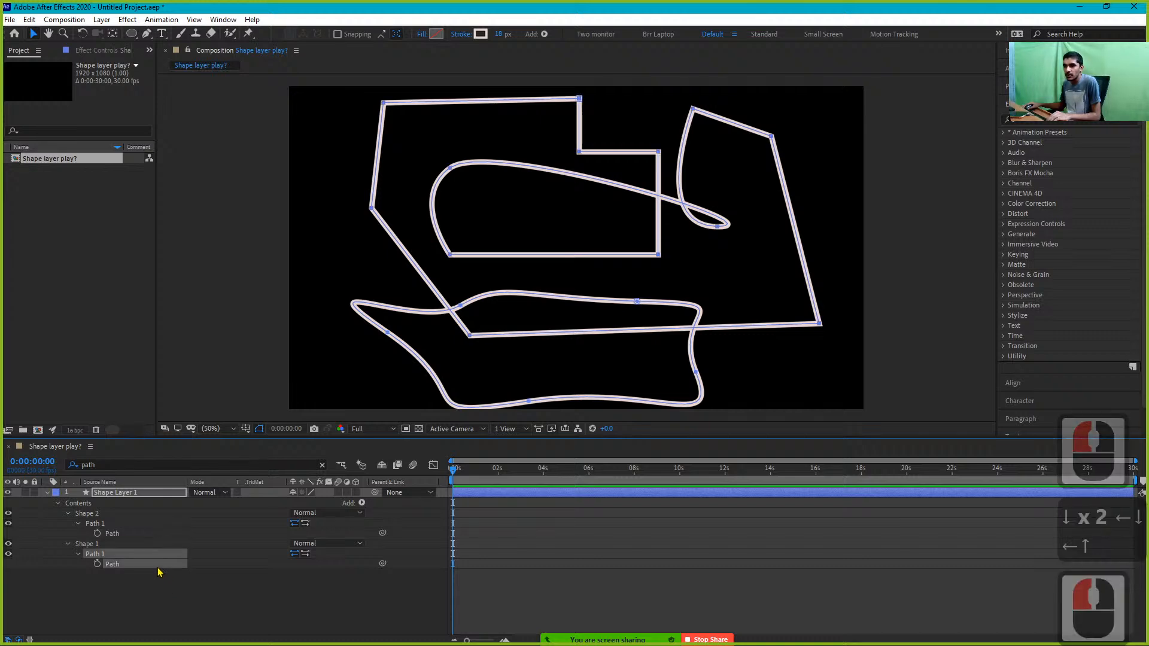
key("Up")
key("Left")
key("Up")
key("Up")
key("Down")
key("Down")
key("Down")
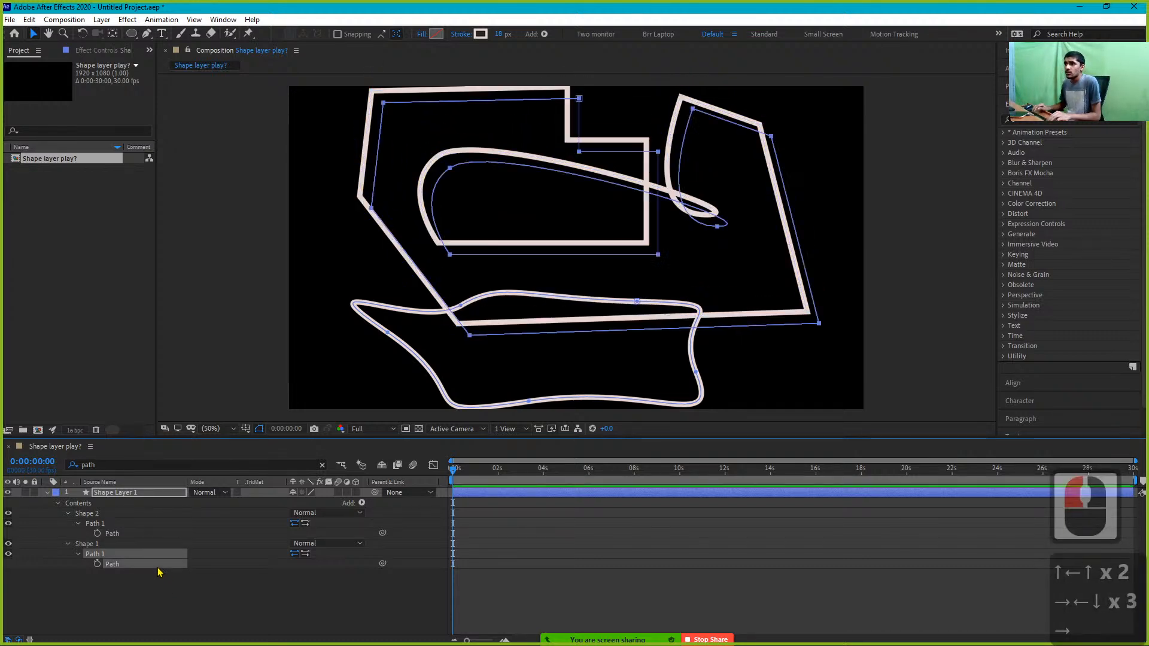
key("Right")
key("Right")
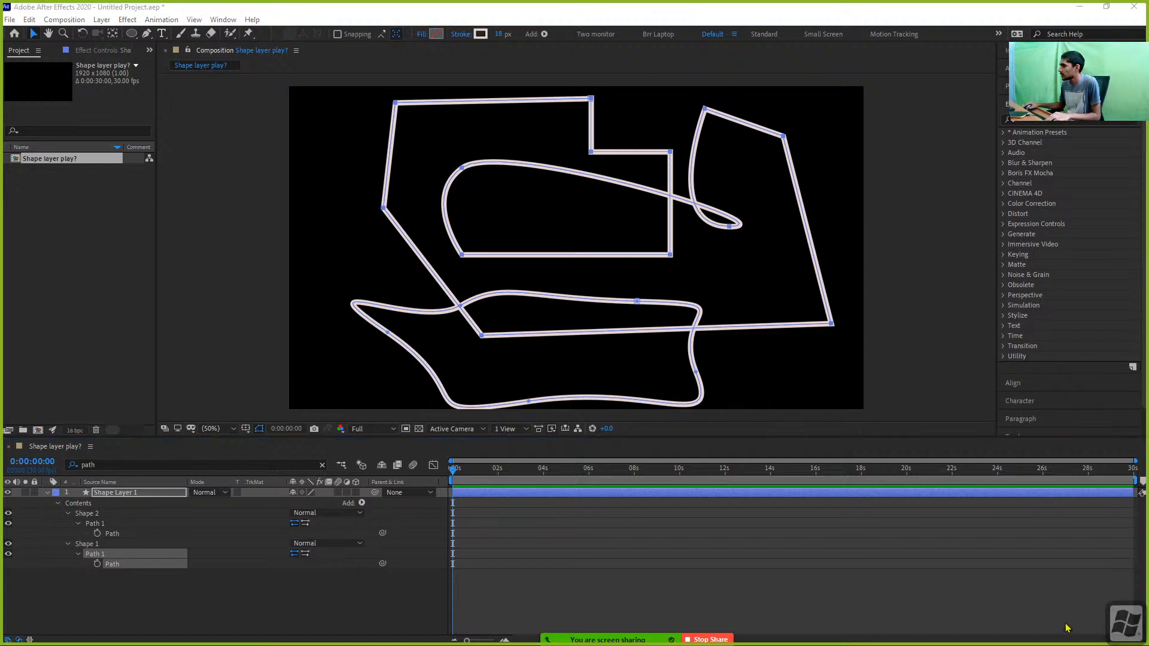
key("super")
left_click(689, 638)
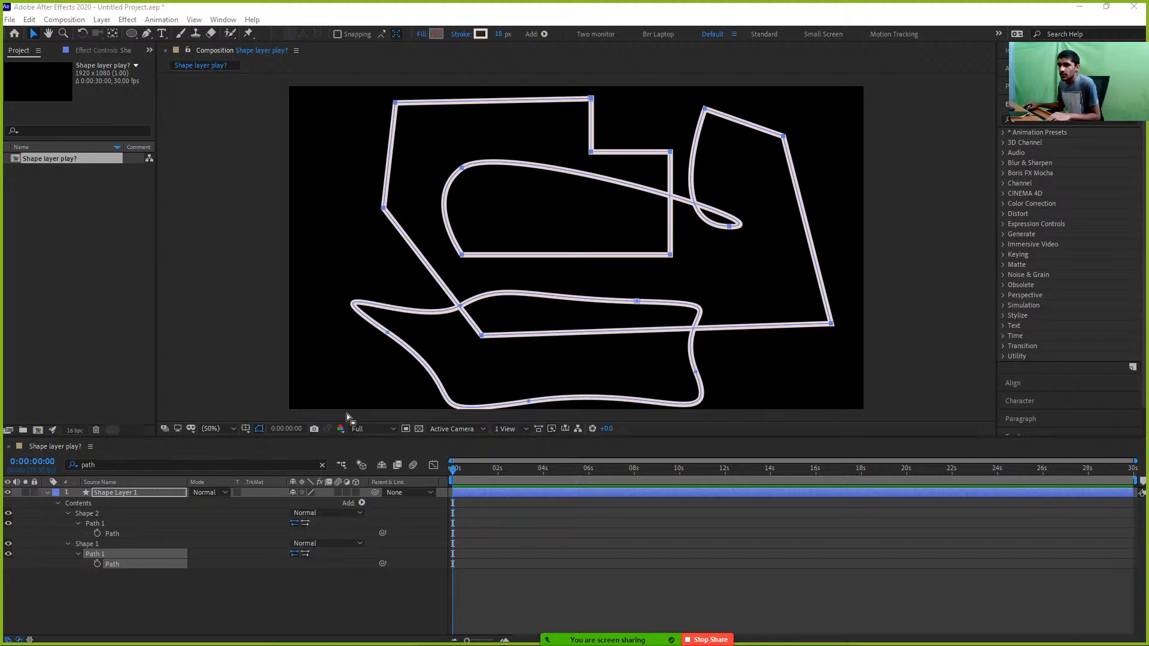
Delete Shape Layer 1 together with both of its shapes
left_click(93, 546)
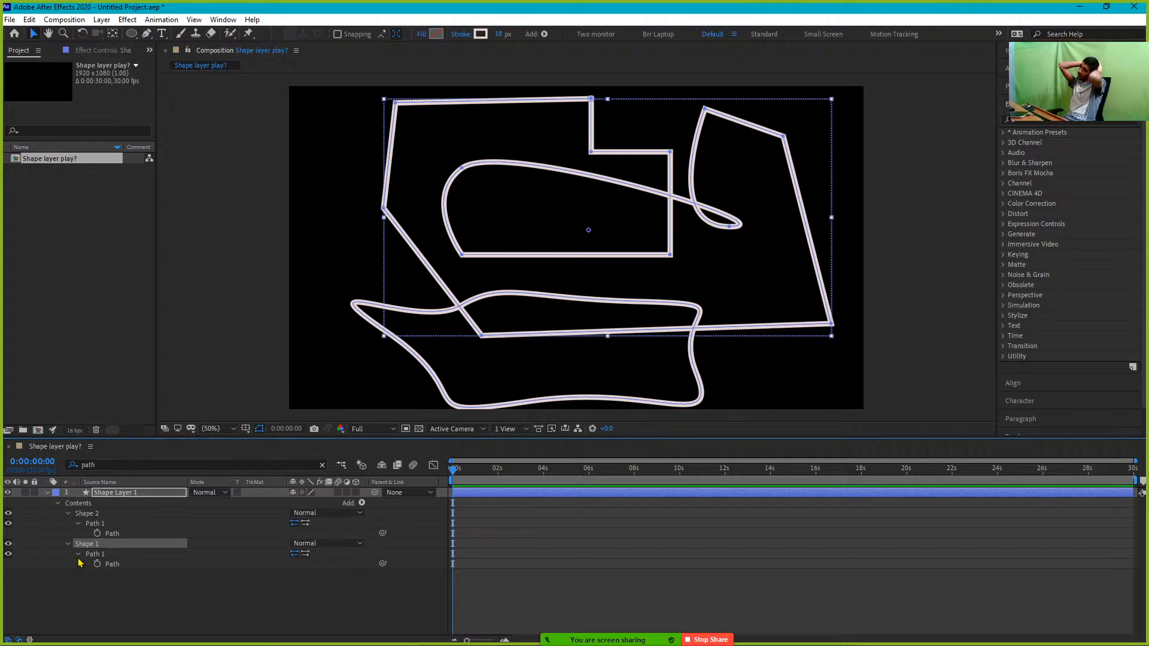
left_click(145, 493)
key("Delete")
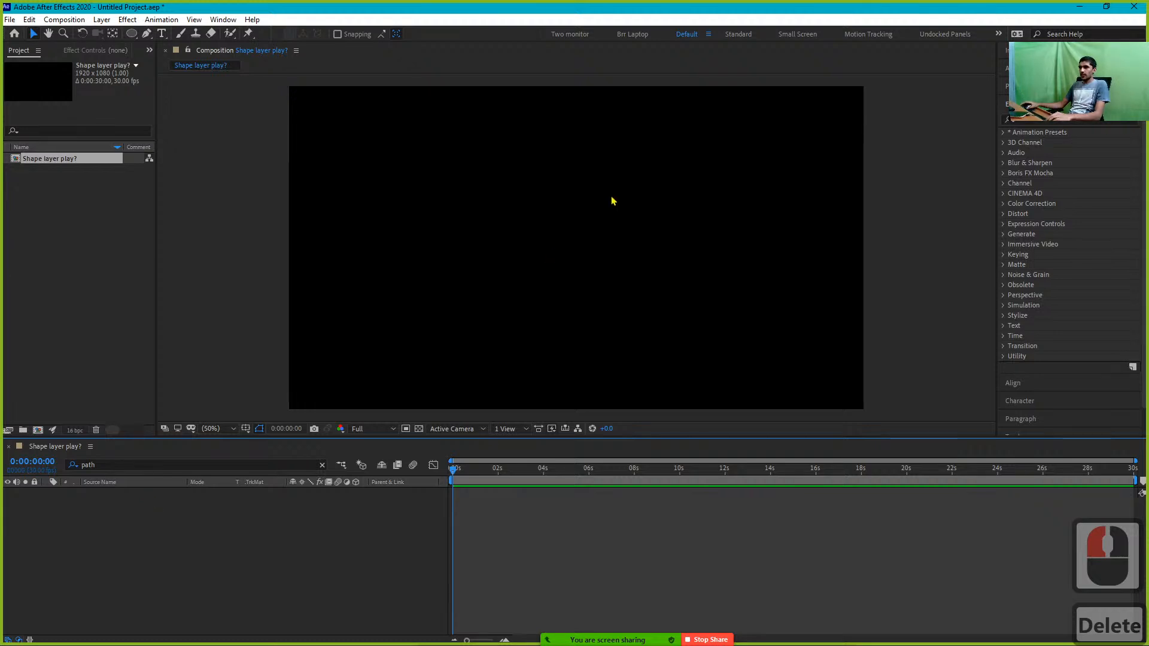
Draw a large closed curved outline with a dip in its upper edge in the empty composition, using the Pen tool
key("g")
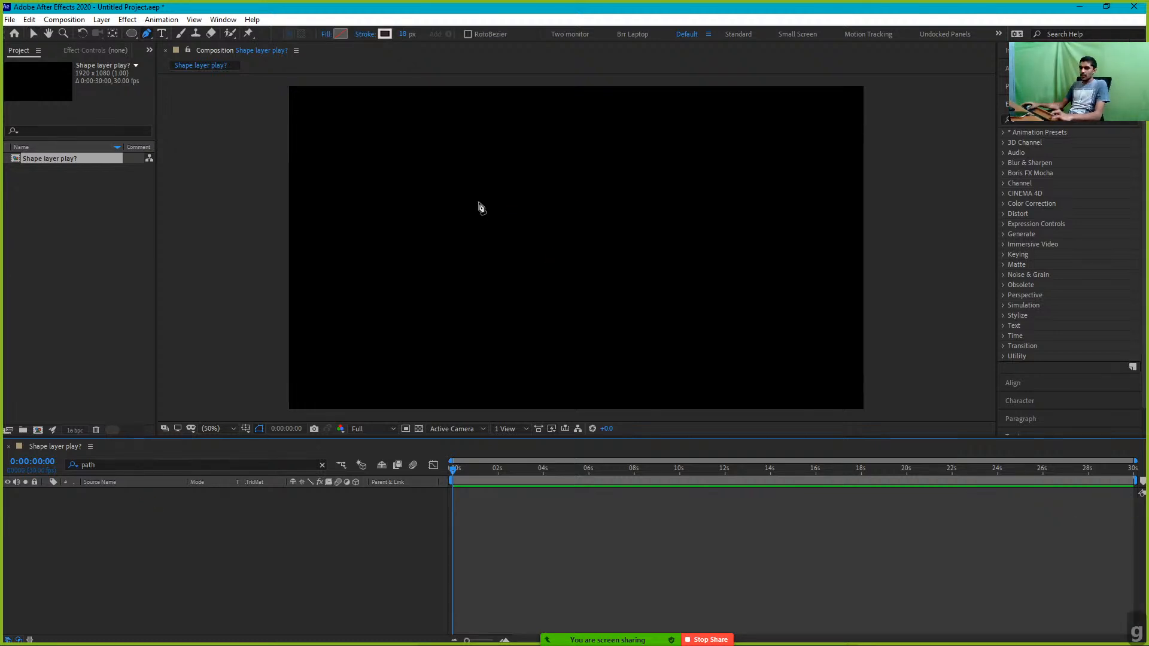
left_click(367, 201)
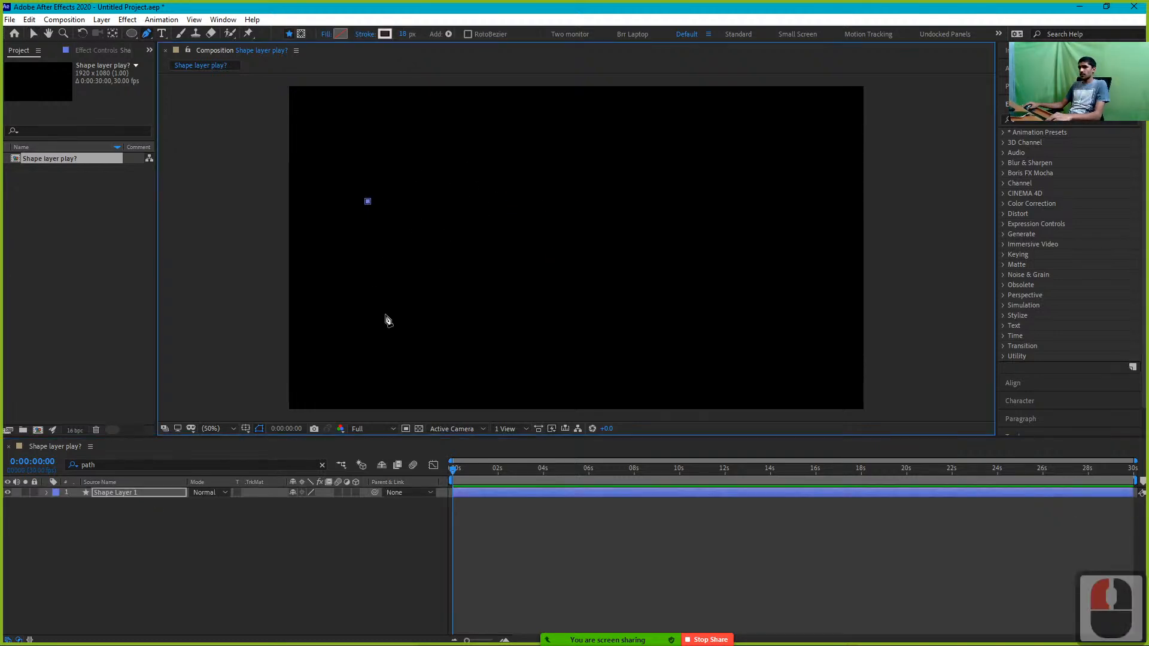
left_click_drag(387, 316, 484, 317)
left_click_drag(567, 296, 619, 303)
left_click_drag(725, 142, 822, 149)
left_click_drag(538, 187, 512, 210)
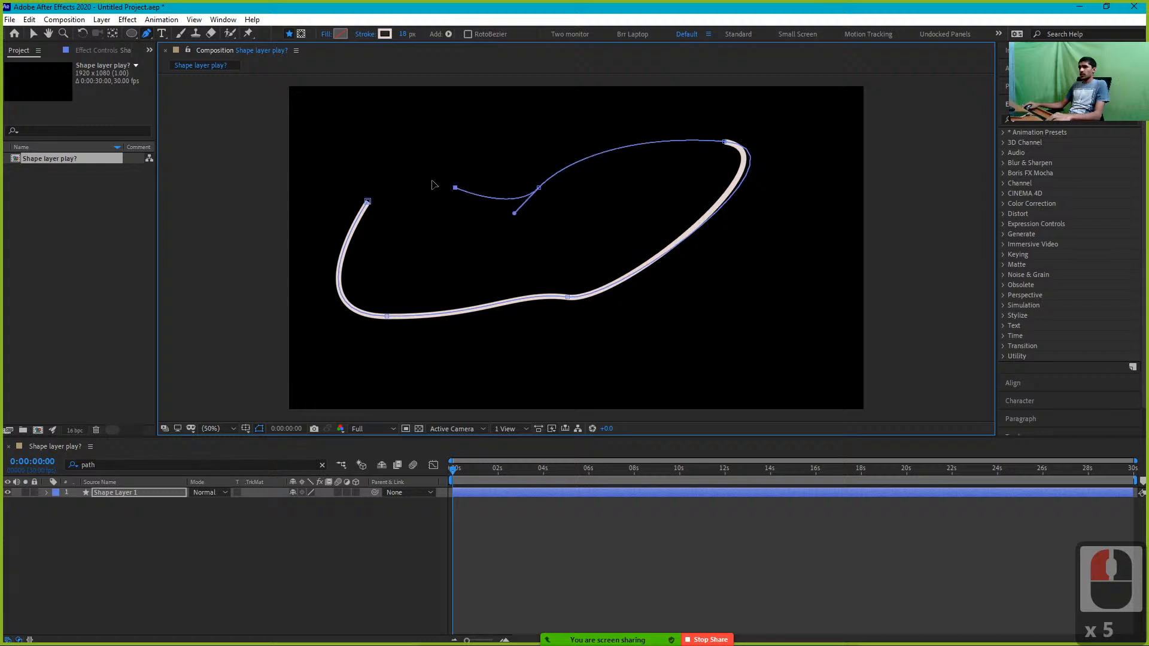
left_click_drag(456, 187, 396, 157)
left_click(367, 202)
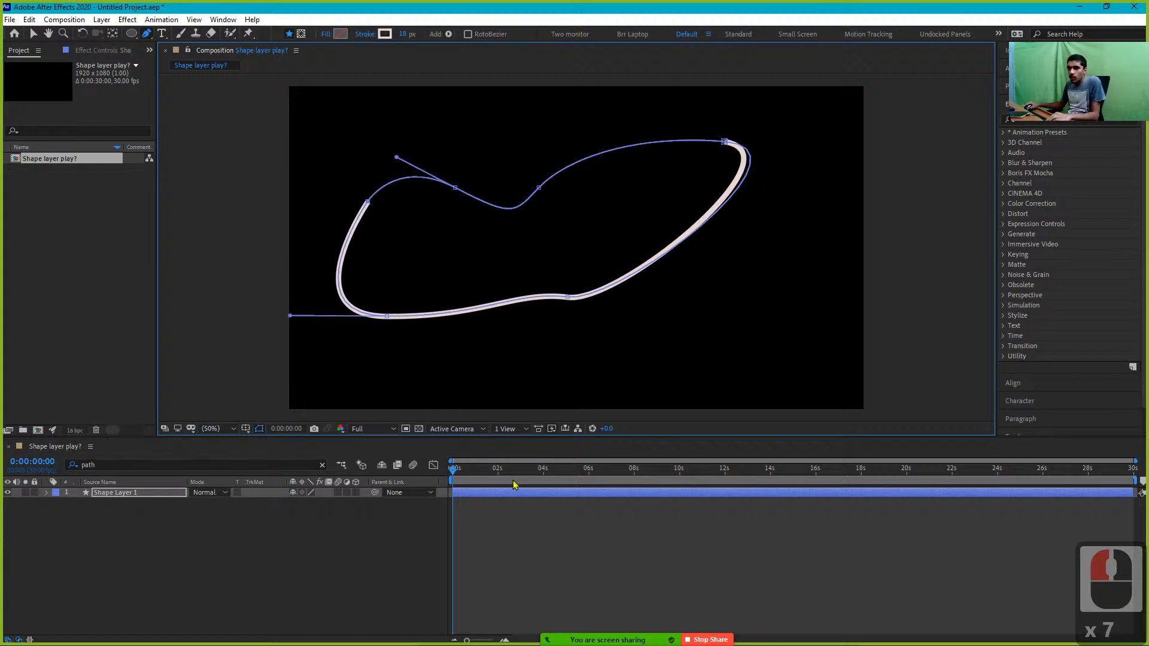
left_click_drag(515, 346, 540, 384)
left_click_drag(609, 351, 623, 302)
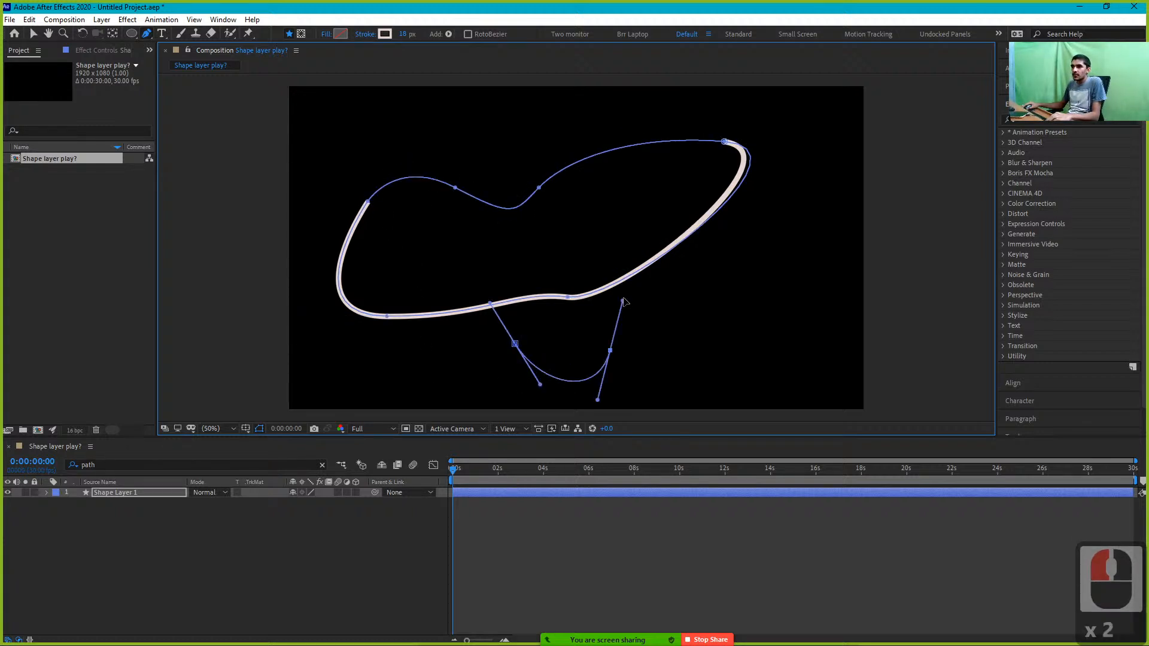
key("ctrl+z")
key("ctrl+z")
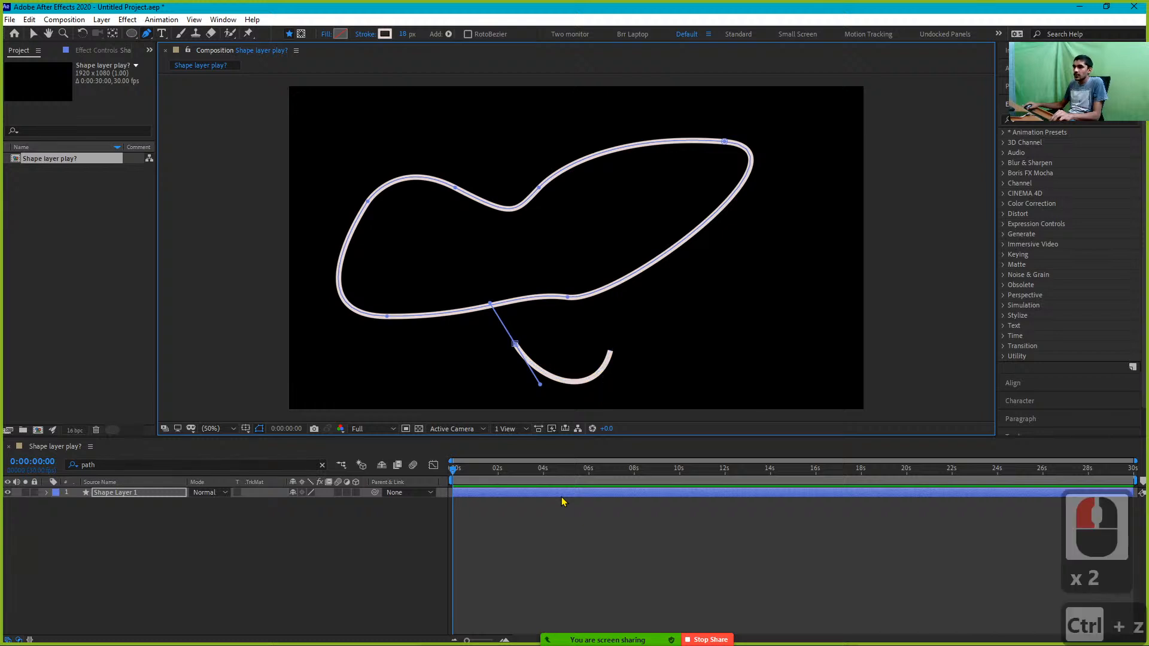
Deselect Shape Layer 1 and undo the stray open curve below the large outline
left_click(521, 495)
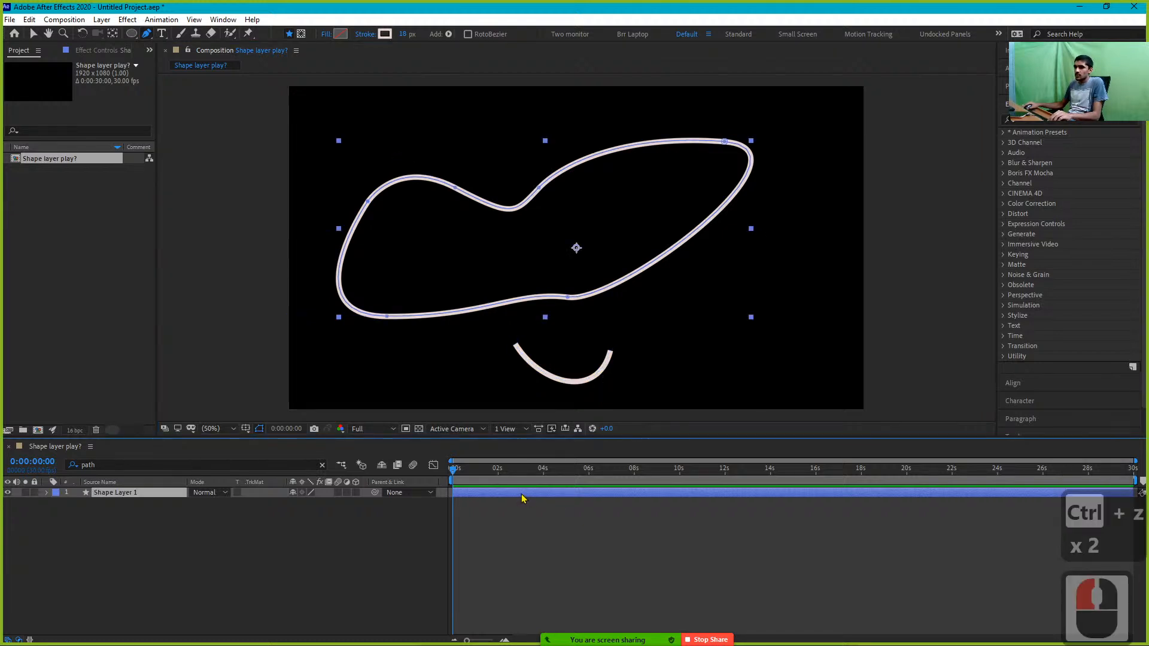
key("ctrl+shift+a")
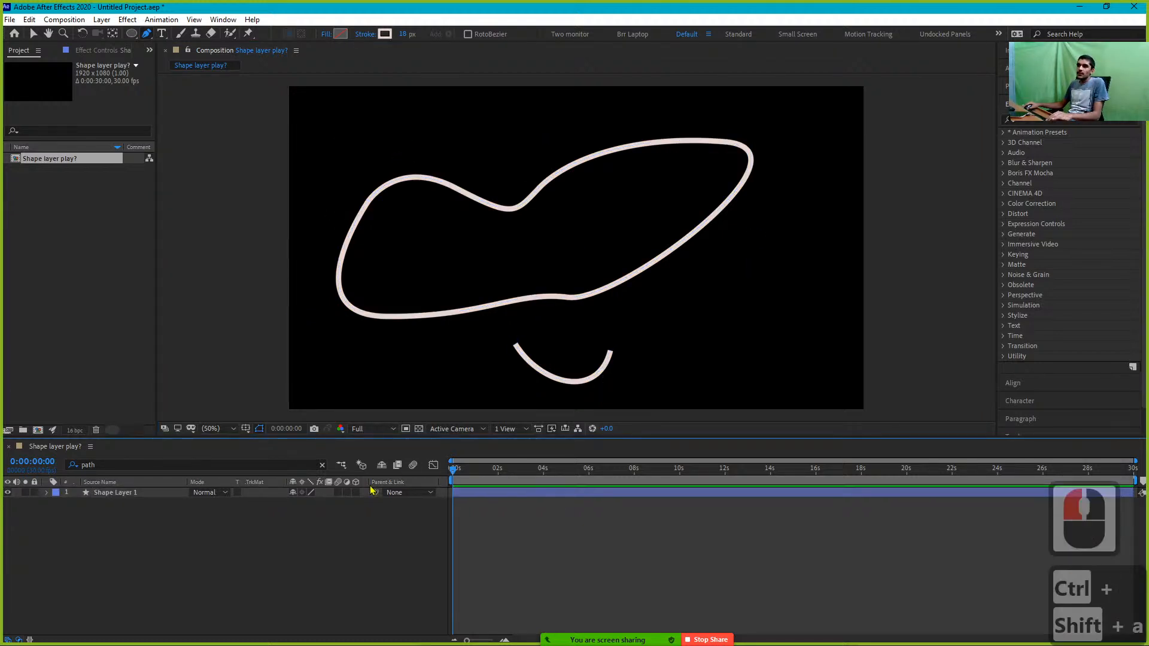
key("ctrl+z")
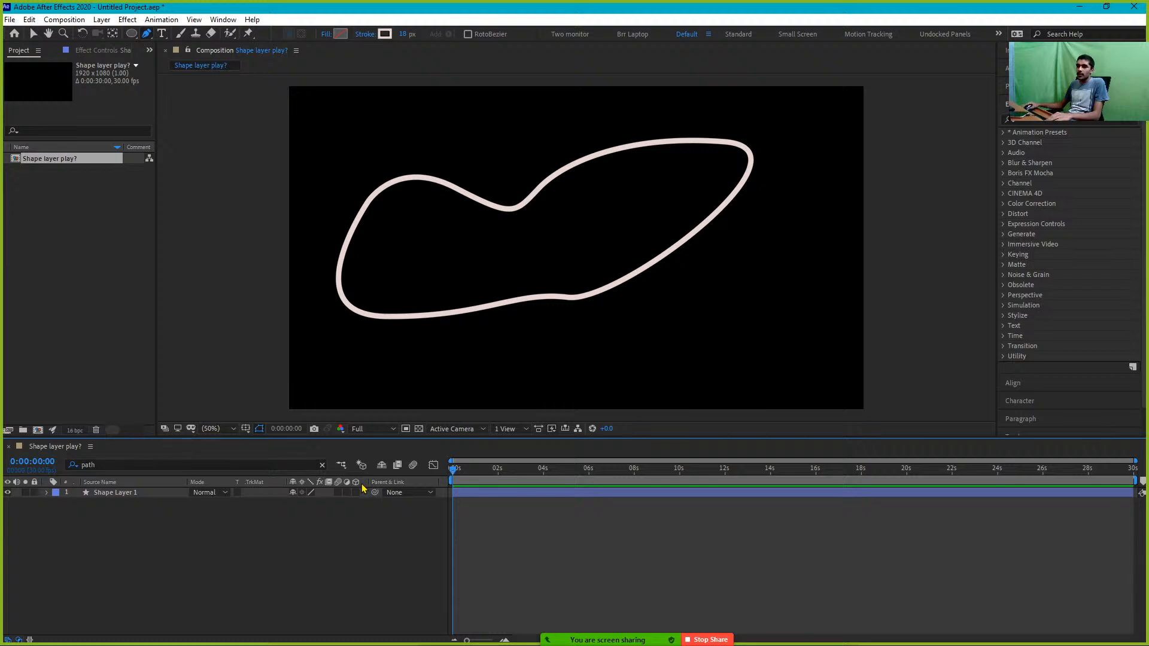
With no layer selected, draw a smaller open curved loop below and right of the large outline on a separate shape layer
left_click(583, 338)
left_click_drag(656, 354, 705, 354)
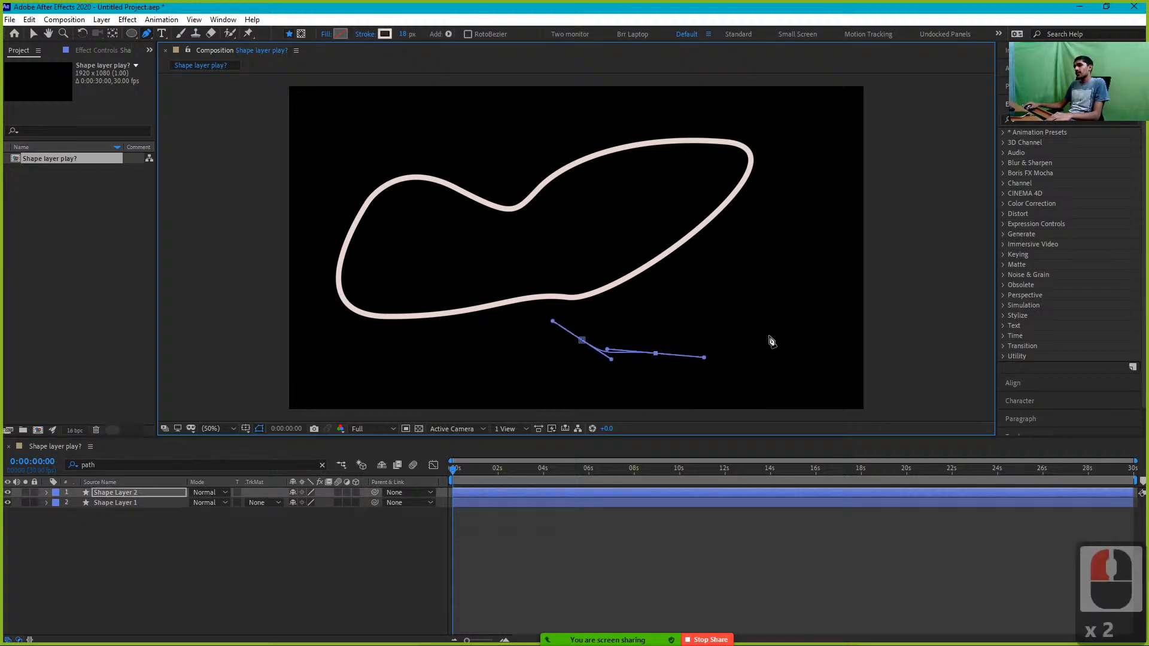
left_click_drag(775, 329, 742, 258)
left_click_drag(685, 310, 677, 320)
left_click_drag(607, 341, 582, 344)
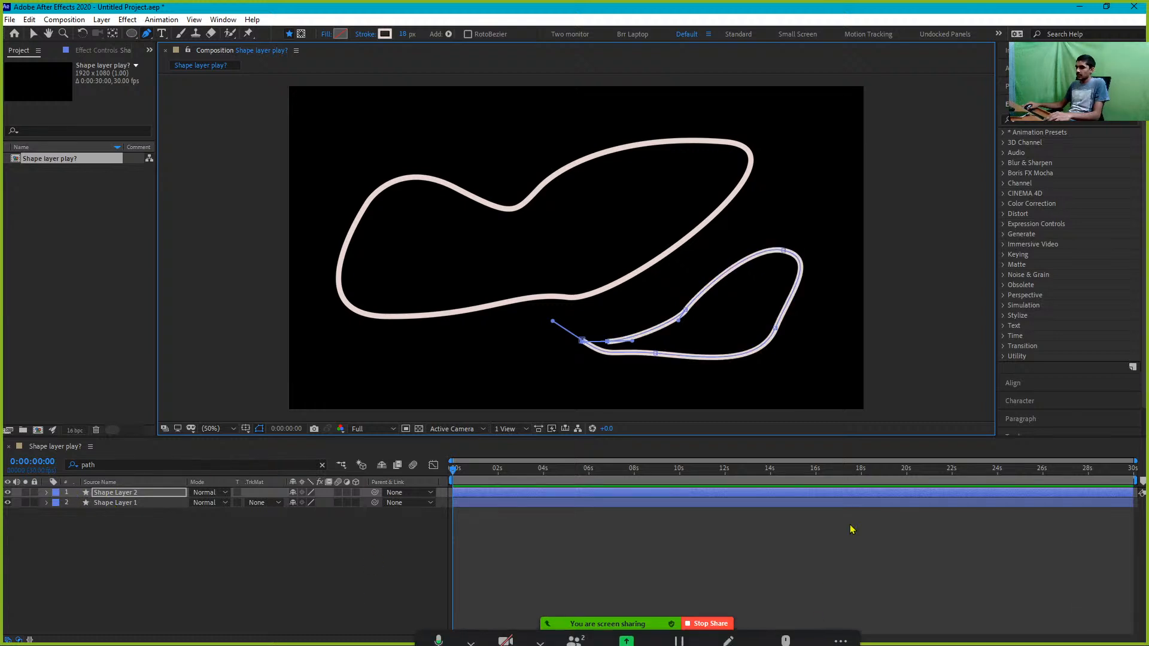
Move the current time to 0:00:11:21 and nudge Shape Layer 2 down and to the right with the Selection tool
key("v")
left_click(717, 544)
left_click(718, 468)
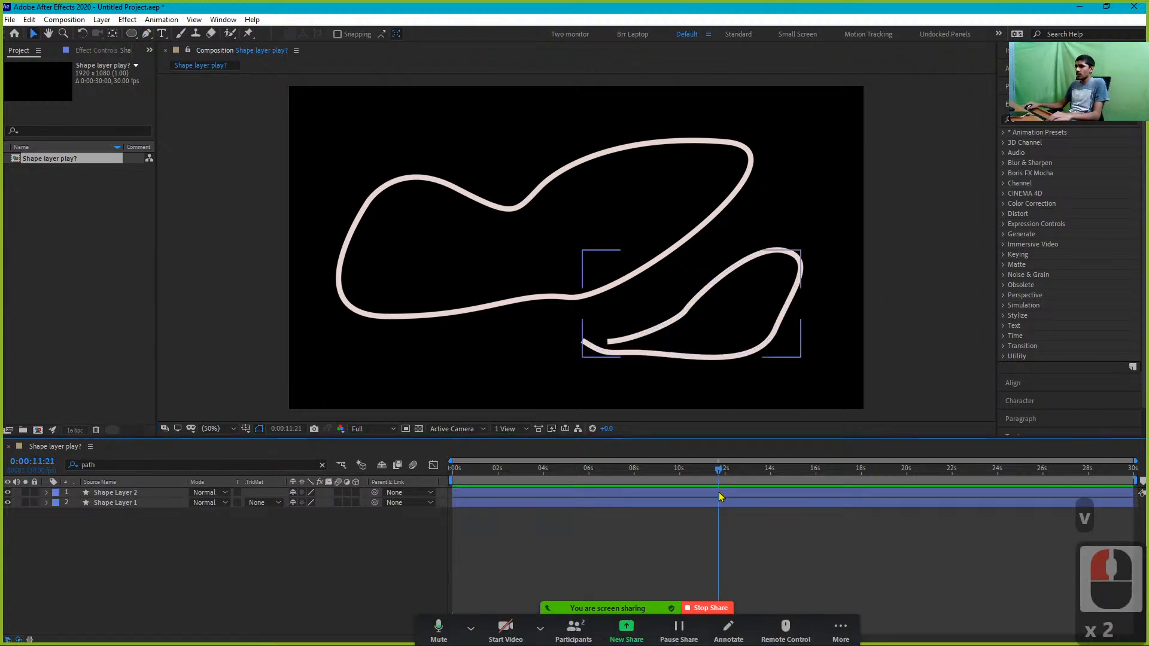
left_click(721, 496)
key("shift+Down")
key("shift+Down")
key("shift+Right")
key("shift+Right")
key("shift+Right")
key("shift+Right")
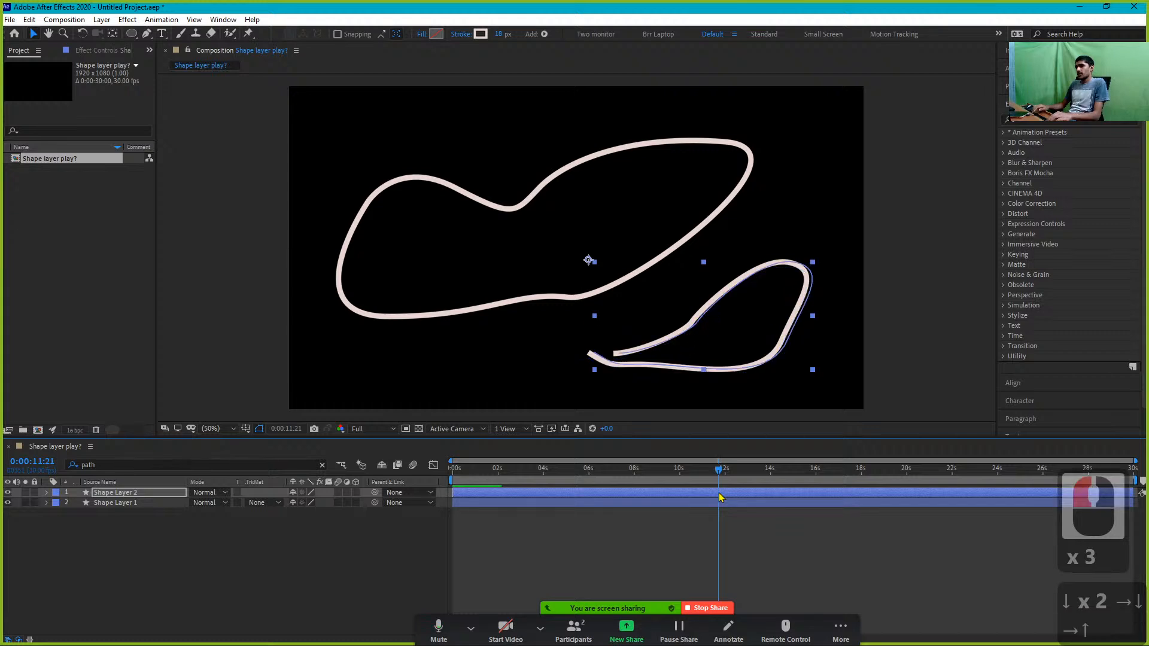
Select Shape Layer 1 and nudge the large outline up and to the left, independently of Shape Layer 2
left_click(718, 504)
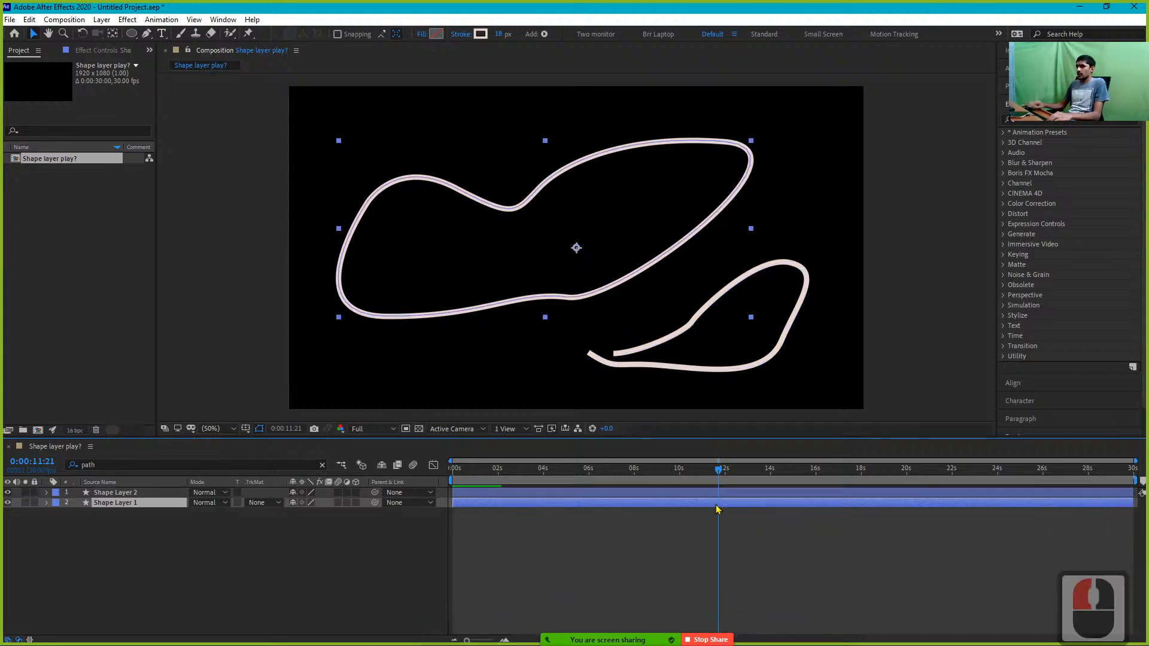
key("shift+Up")
key("shift+Up")
key("shift+Left")
key("shift+Left")
key("shift+Left")
key("shift+Left")
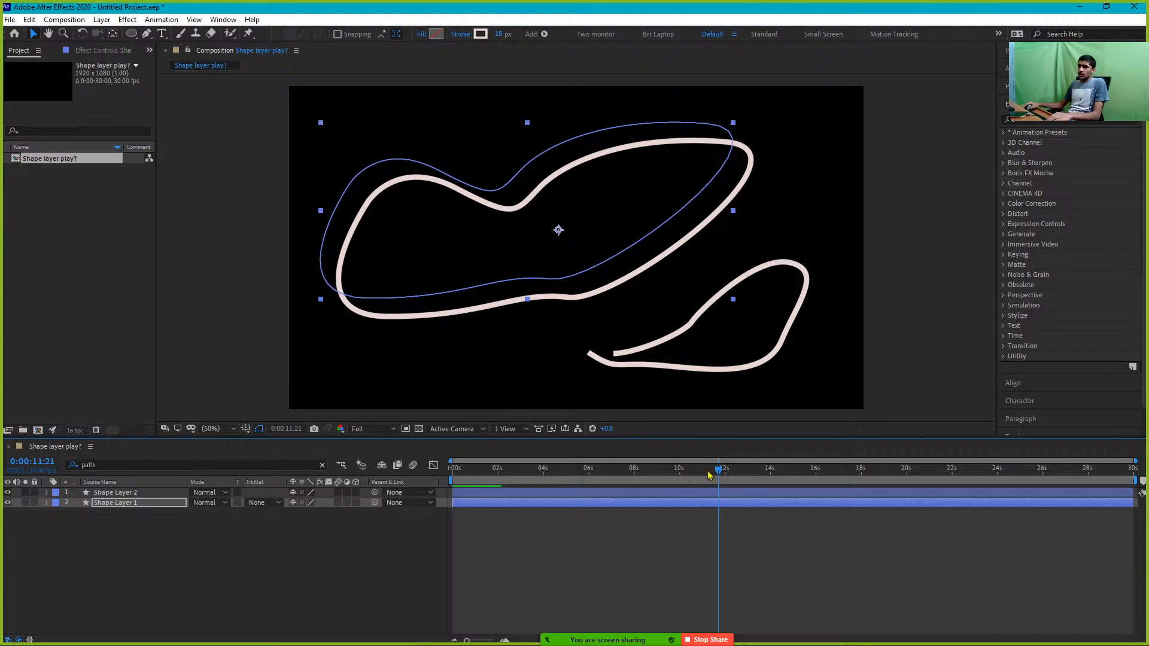
Delete Shape Layer 1, which holds the large closed outline
left_click(566, 508)
key("Delete")
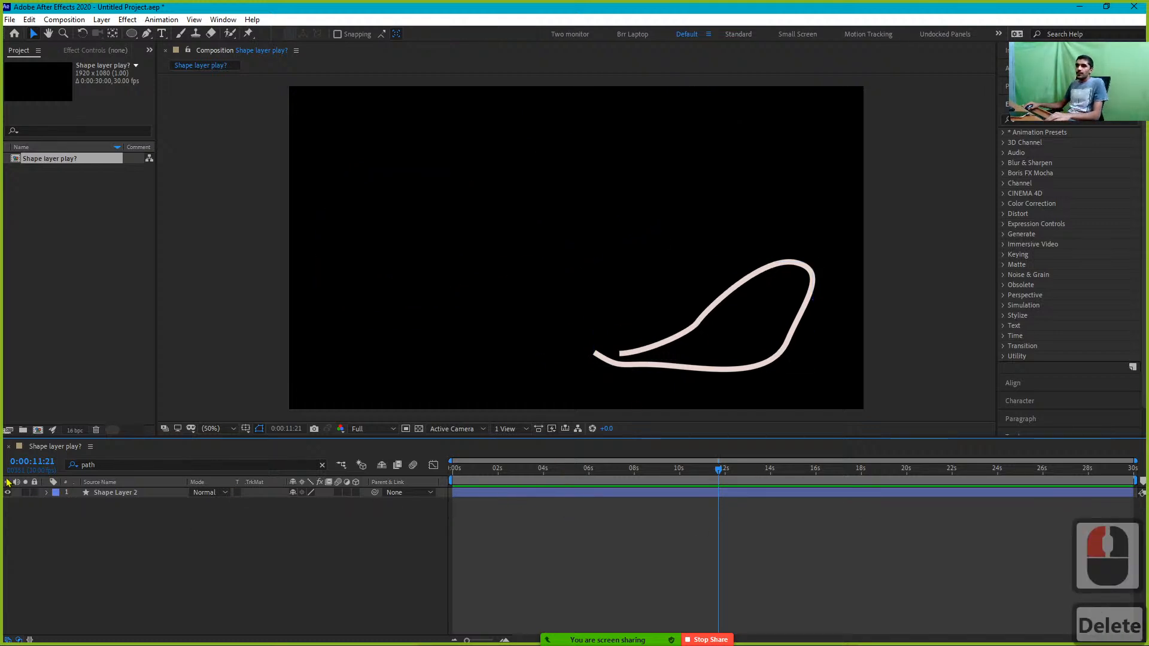
Expand Shape Layer 2 and examine its Contents and its Transform properties from Position to Opacity
left_click(98, 494)
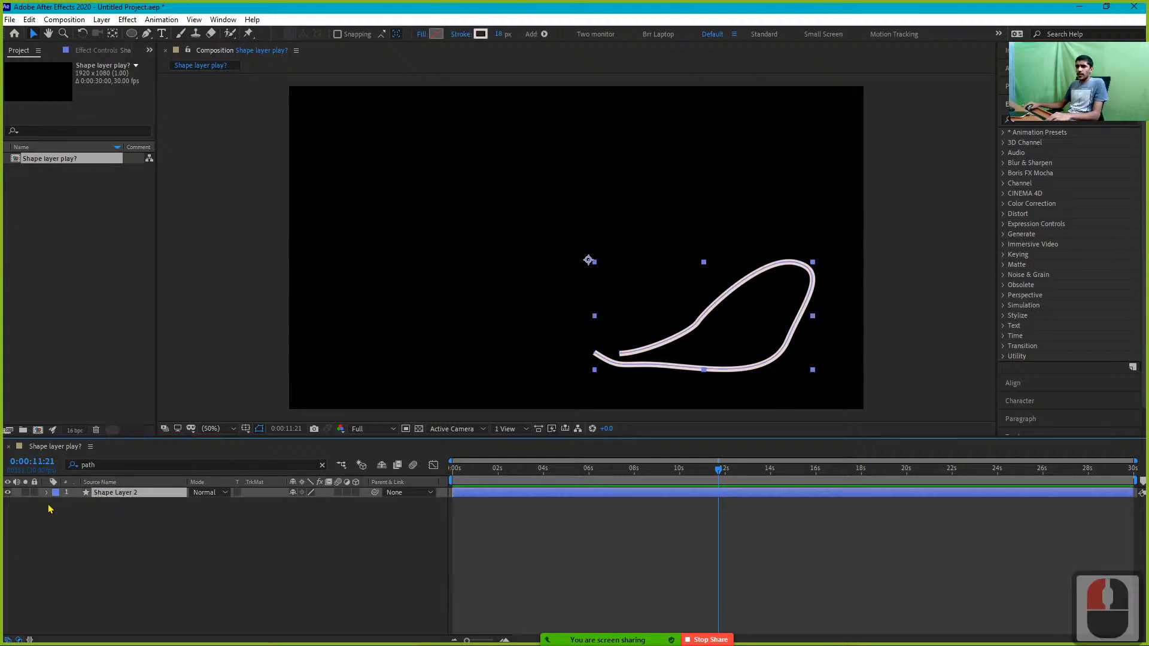
left_click(47, 498)
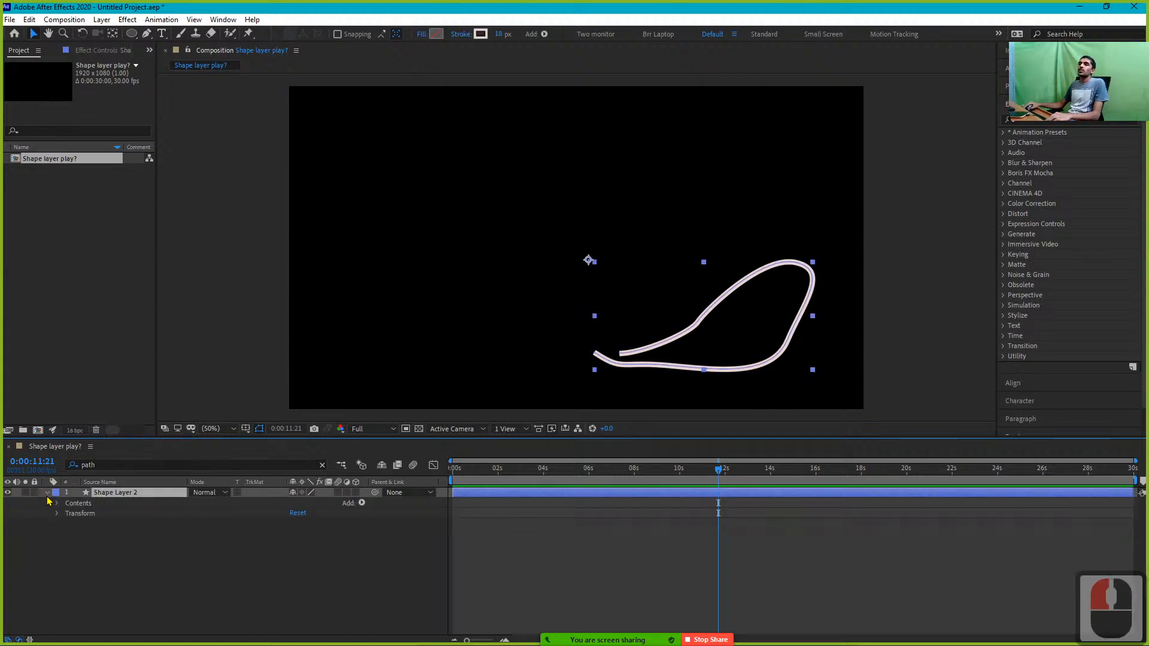
double_click(18, 494)
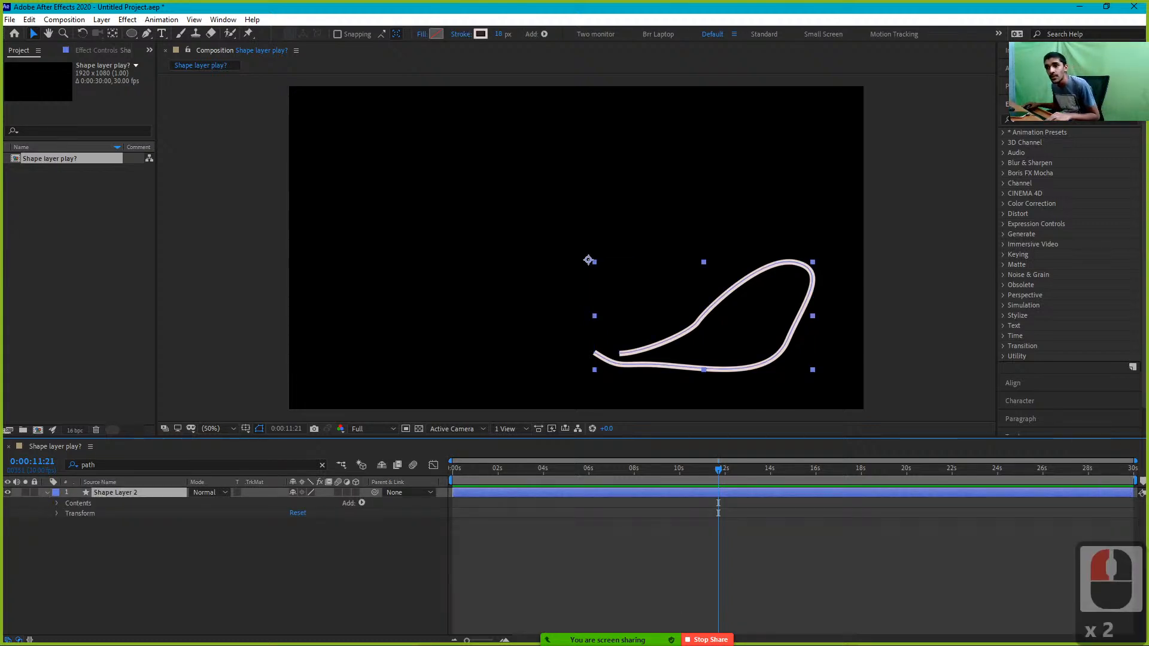
left_click(57, 507)
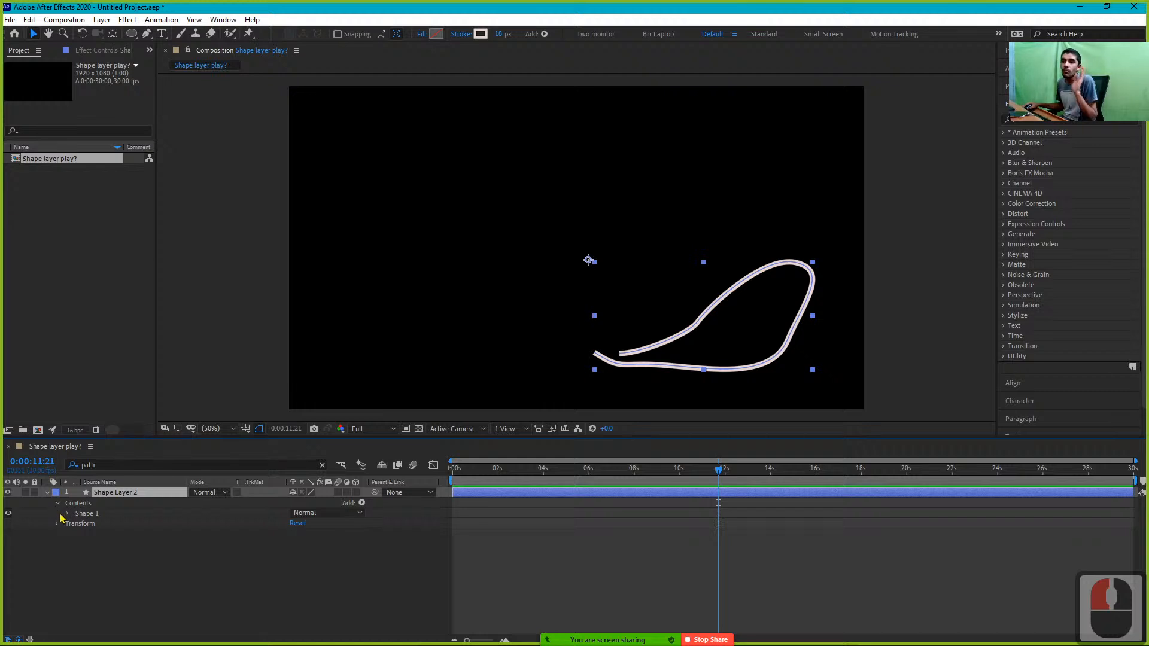
left_click(58, 503)
left_click(58, 513)
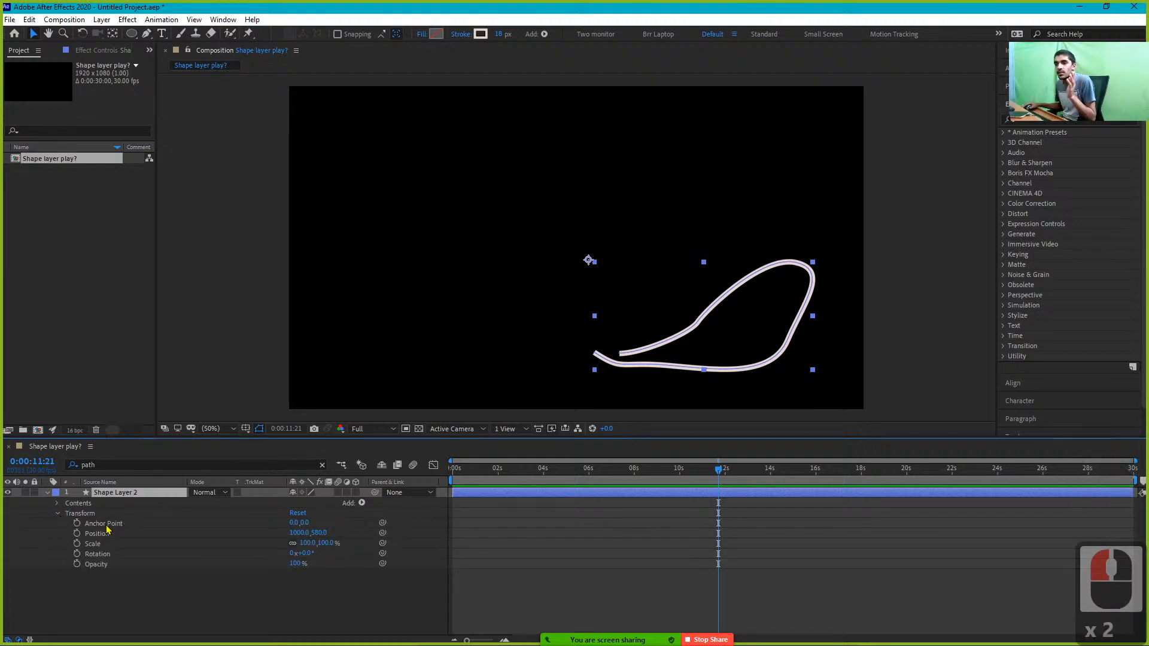
left_click_drag(107, 570, 97, 536)
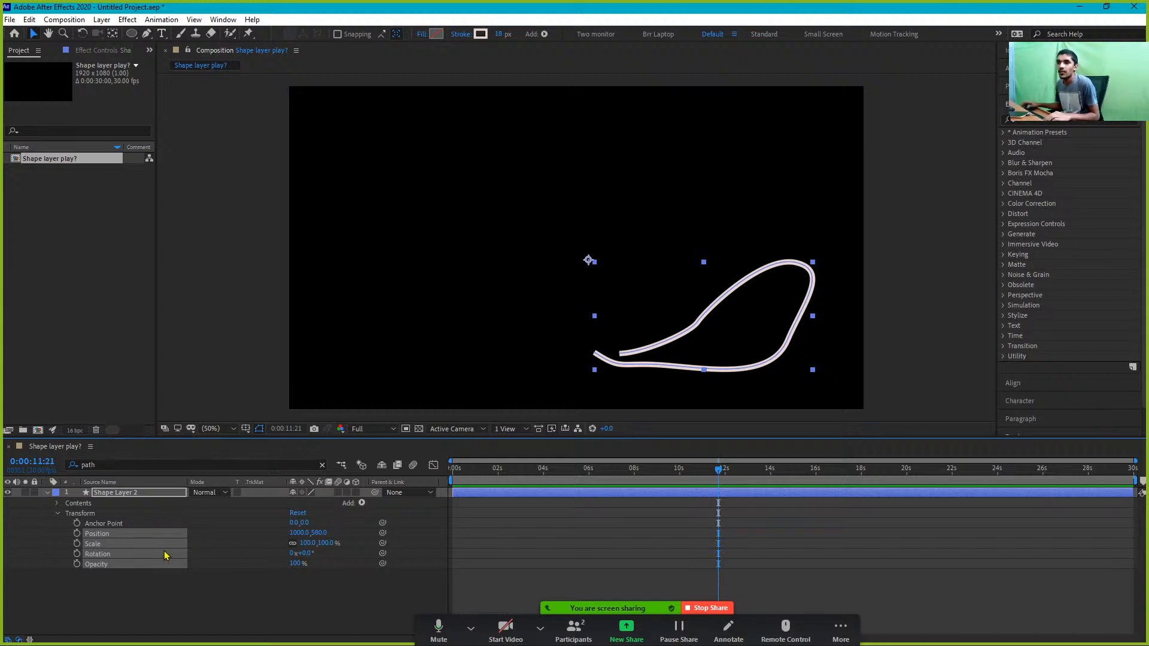
double_click(132, 586)
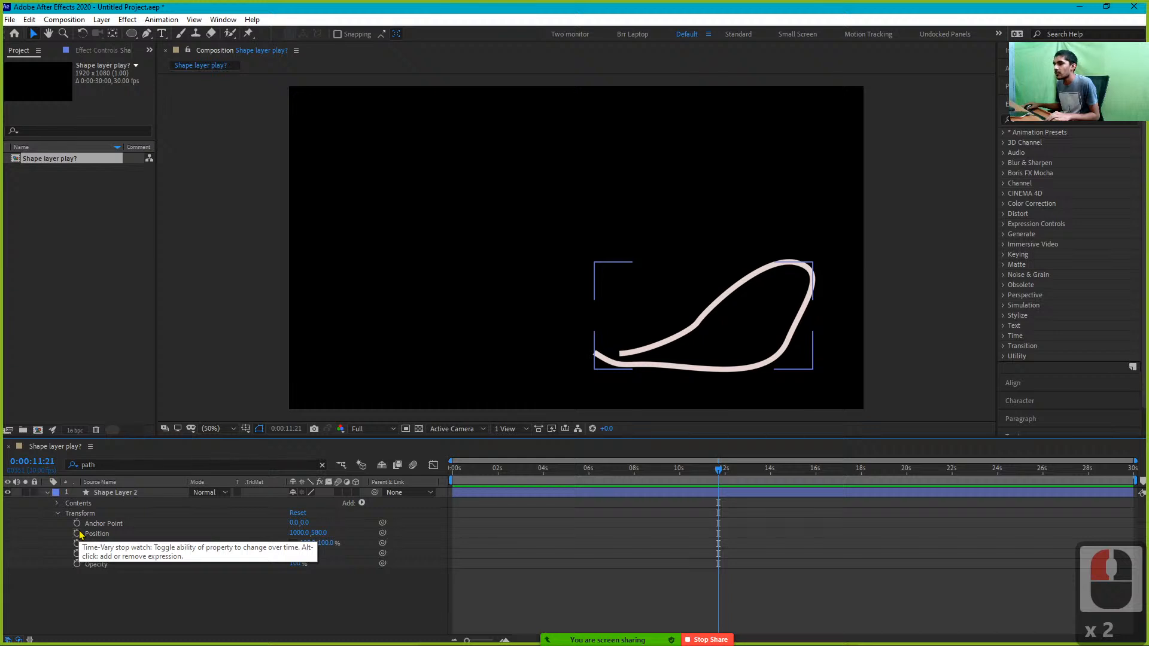
Move the current time to 0:00:01:19 and delete Shape Layer 2 to empty the composition
left_click_drag(718, 469, 497, 474)
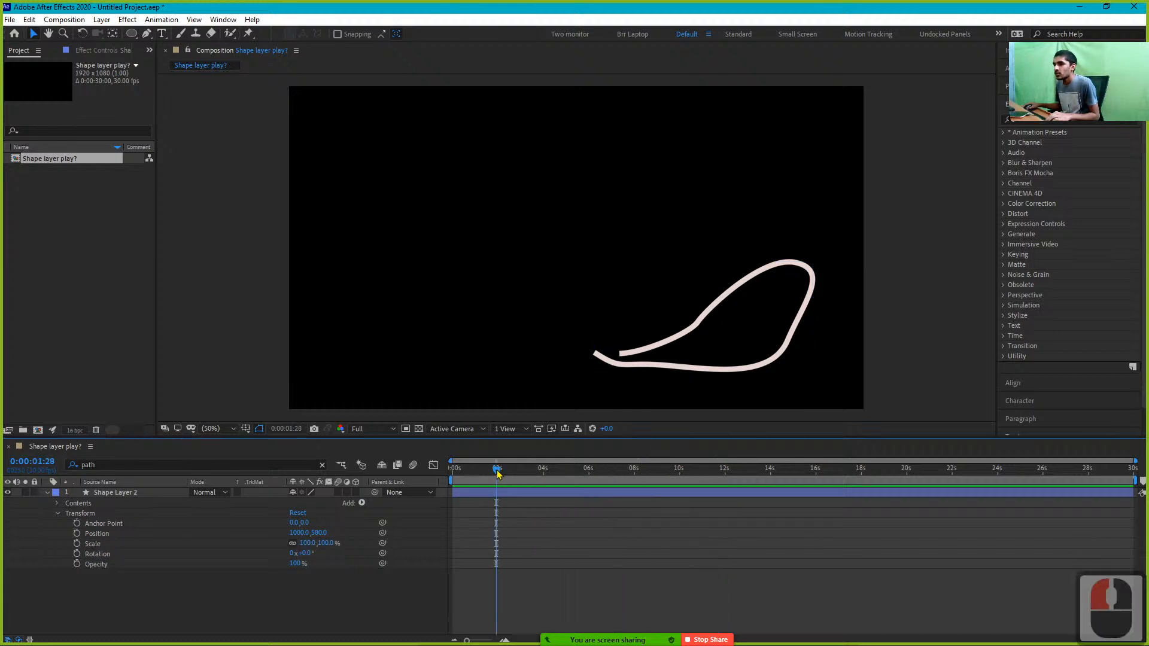
scroll(497, 474, "up", 19)
left_click(535, 492)
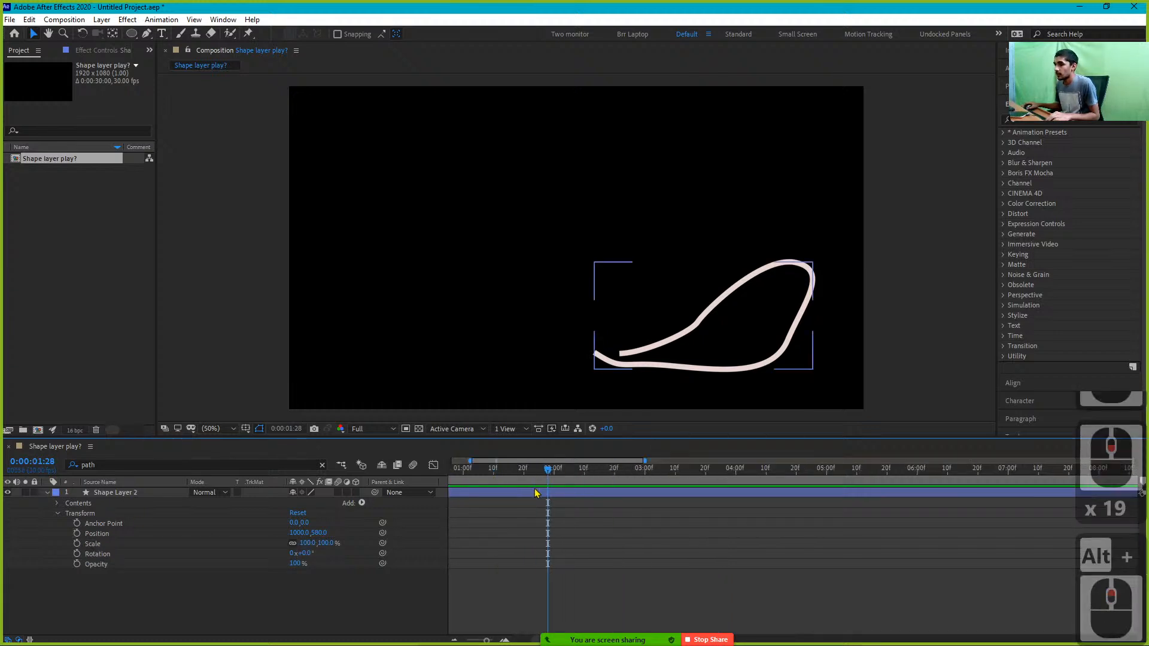
scroll(546, 488, "left", 11)
left_click(601, 472)
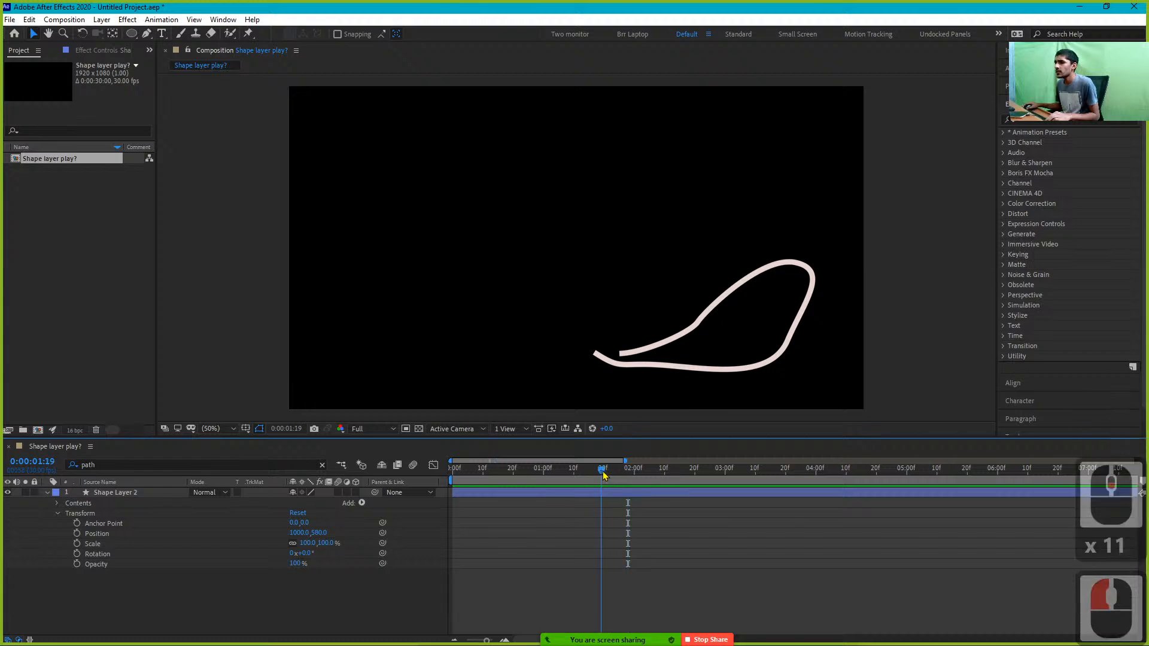
left_click(655, 493)
key("Delete")
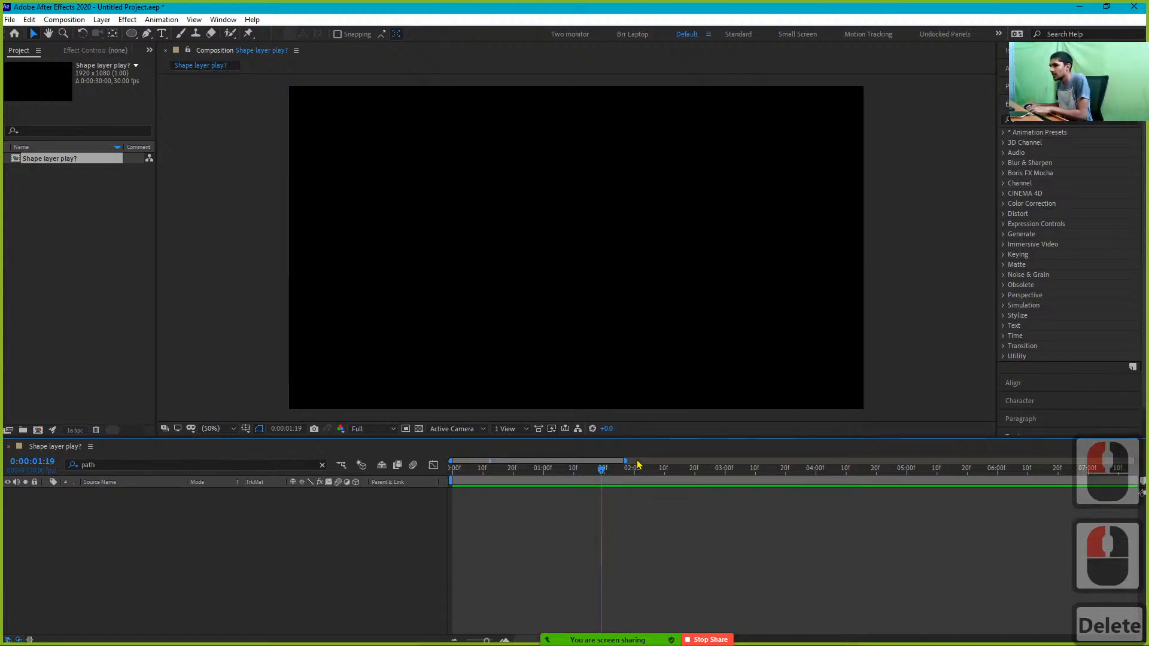
Activate the Ellipse tool, view the list of basic shape tools, and undo the stray Shape Layer 1
left_click(132, 35)
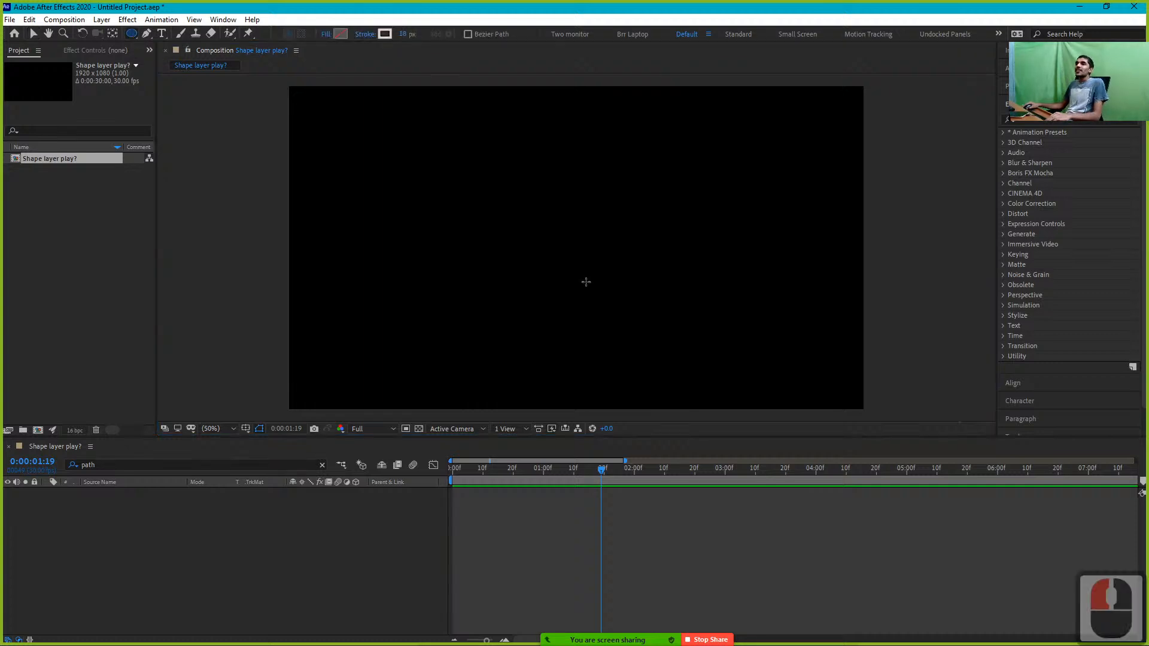
left_click(133, 35)
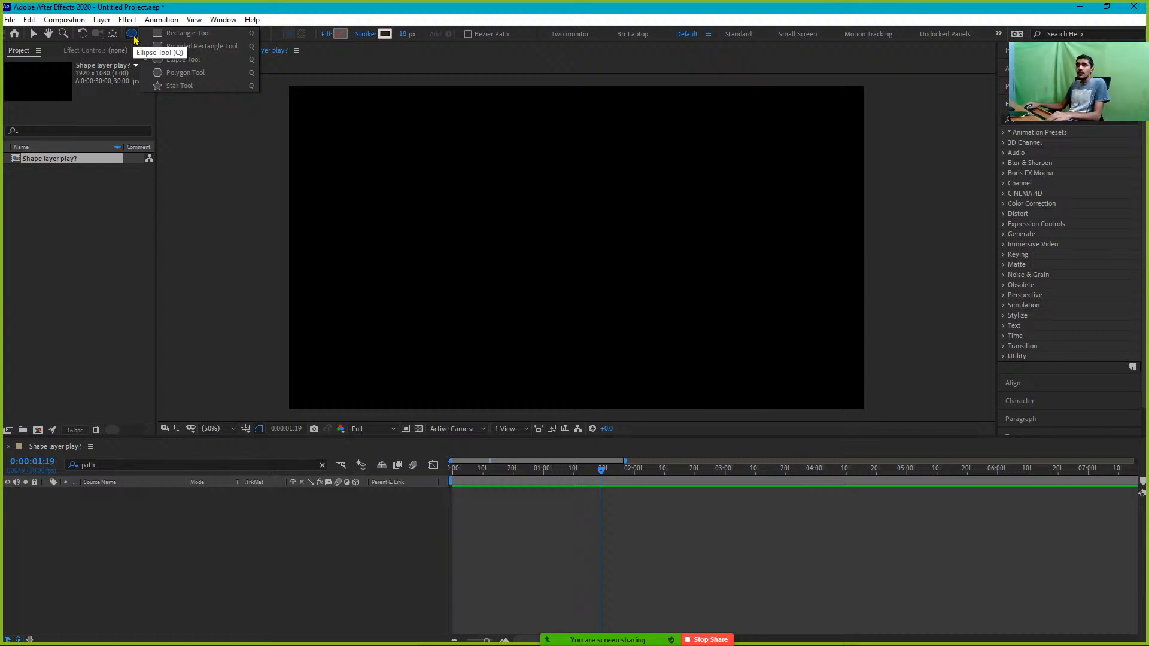
mouse_move(134, 40)
left_mouse_down()
mouse_move(162, 36)
mouse_move(195, 83)
mouse_move(198, 45)
mouse_move(198, 82)
mouse_move(198, 60)
left_mouse_up()
left_click_drag(199, 89, 201, 139)
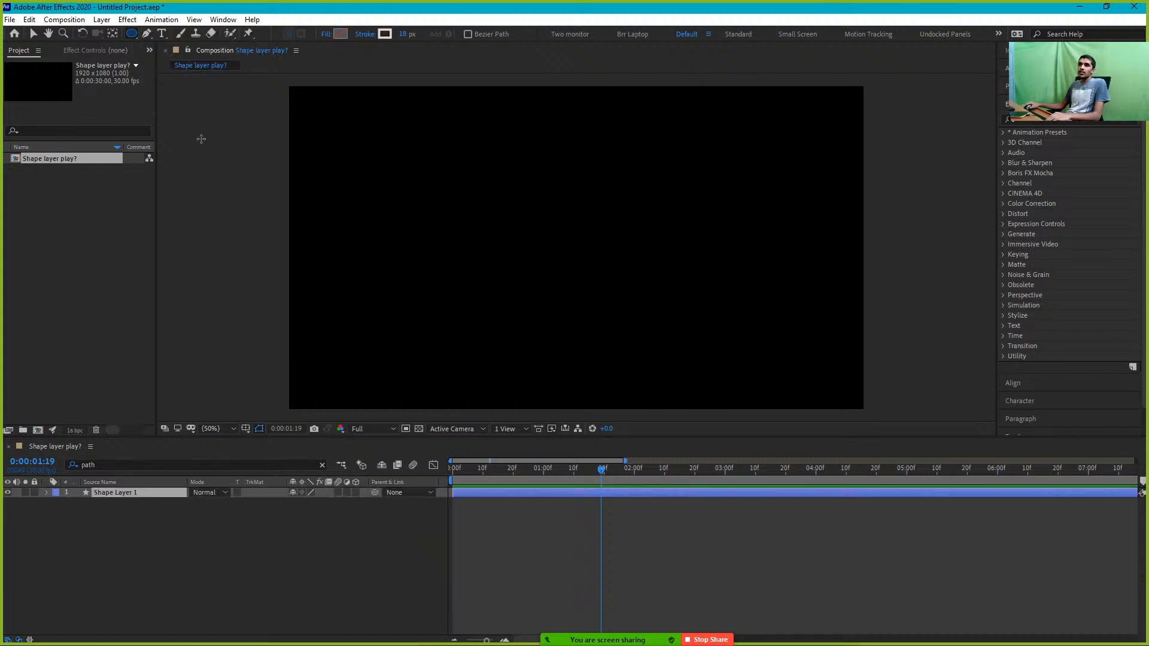
key("ctrl+z")
Cycle repeatedly through the basic shape tools, finishing on the Star tool
key("q")
key("q")
key("q")
key("q")
key("q")
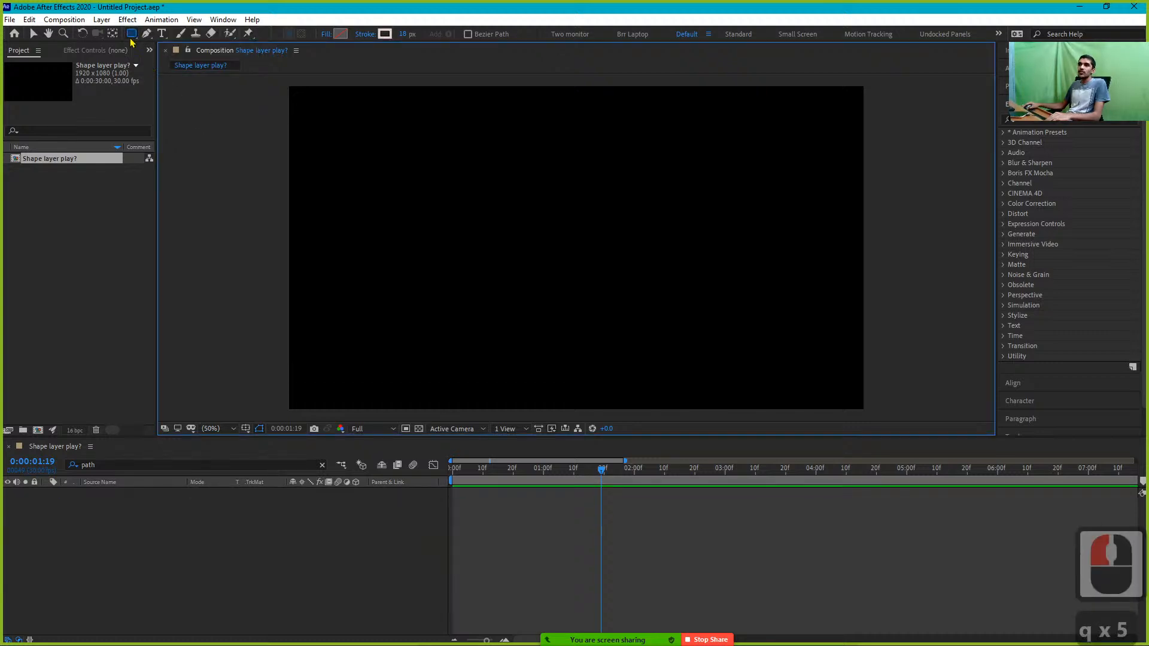
key("q")
key("q")
key("q")
key("q")
key("q")
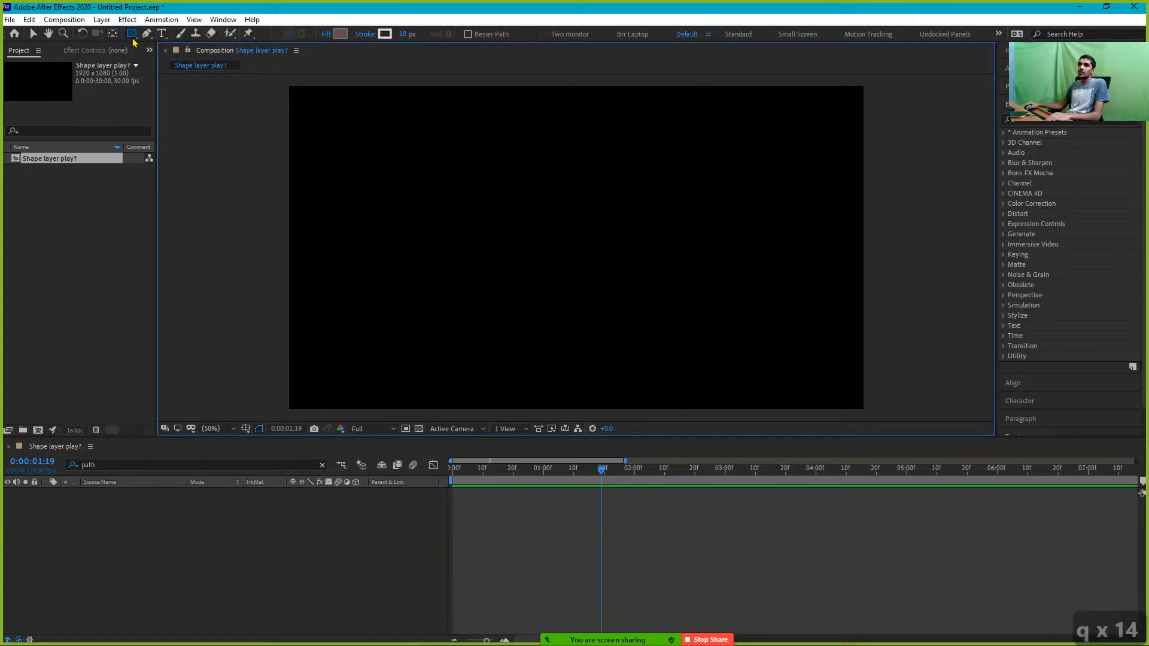
key("q")
Activate the Pen tool, cycle through its variants and view the list of pen tools
left_click(146, 34)
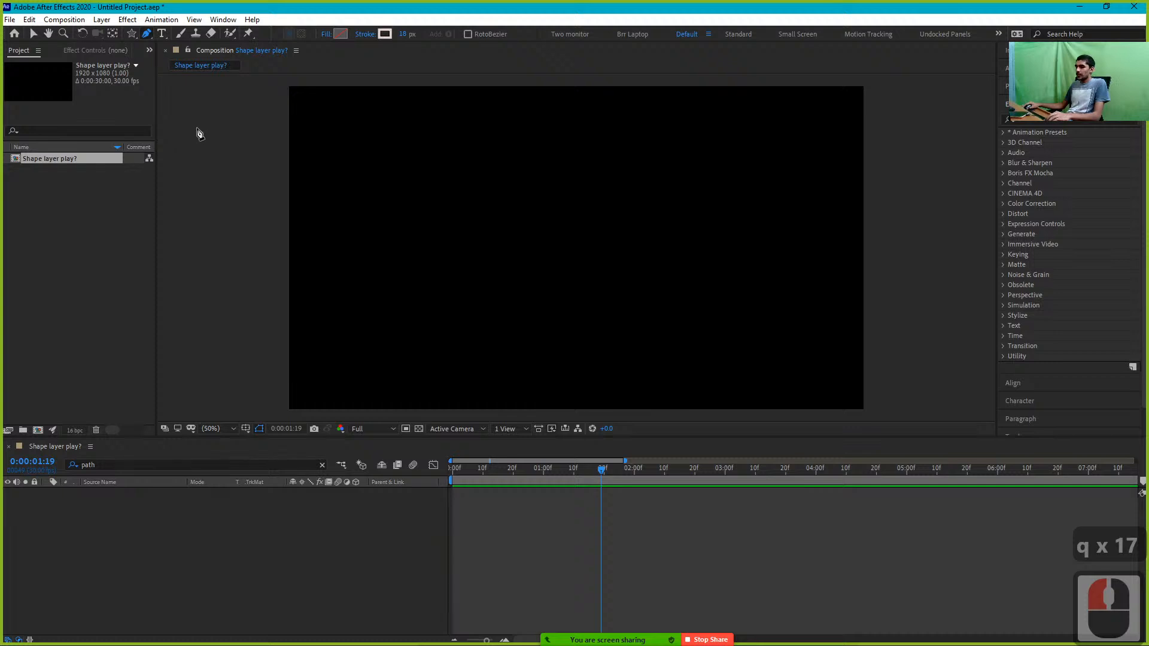
left_click(183, 105)
key("g")
key("g")
key("g")
key("g")
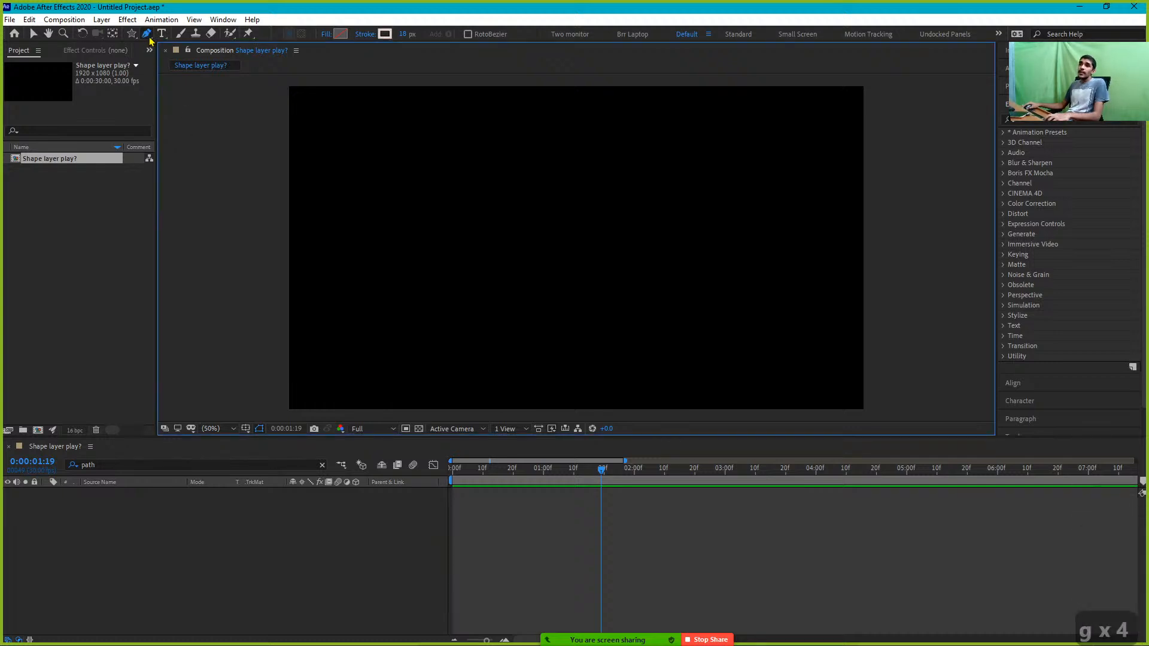
left_click_drag(150, 38, 208, 66)
left_click(170, 90)
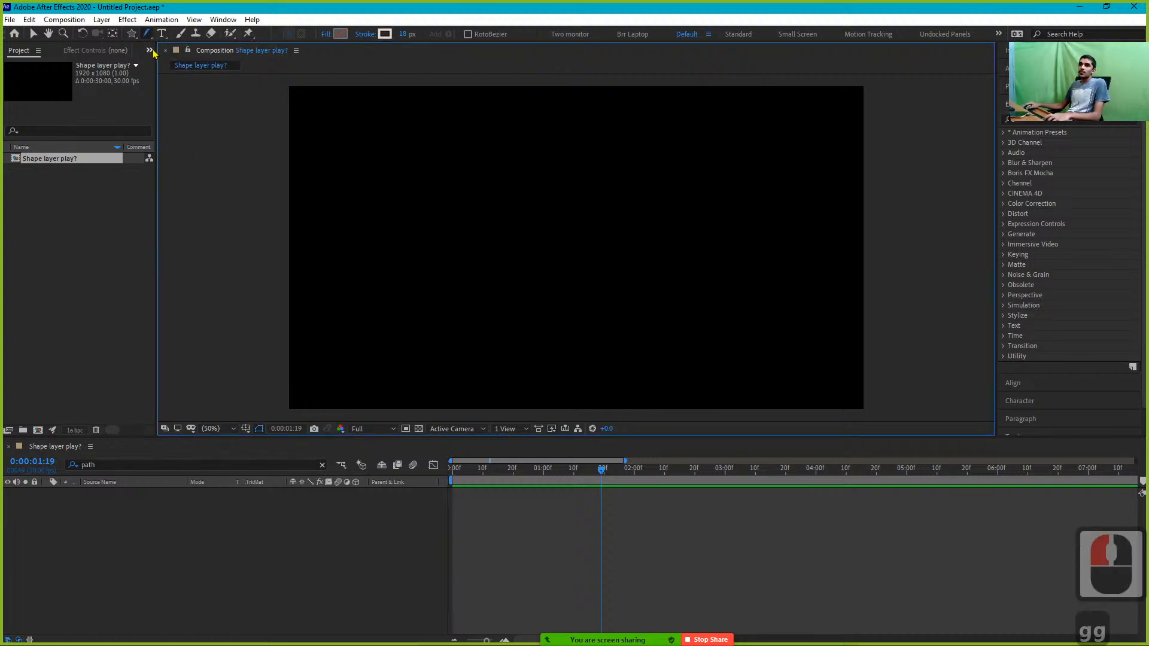
mouse_move(148, 36)
left_mouse_down()
mouse_move(172, 53)
mouse_move(150, 40)
mouse_move(165, 40)
left_mouse_up()
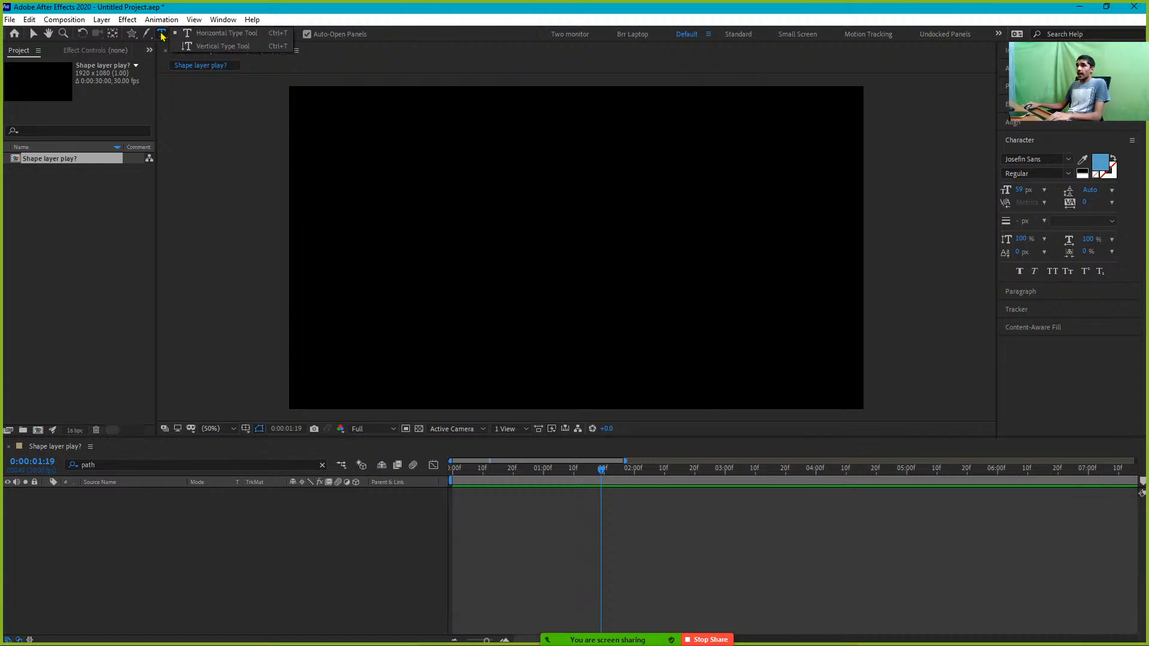
Add the text "horizontal" with the Vertical Type tool near the composition's upper left, and return to the Selection tool
mouse_move(162, 35)
left_mouse_down()
mouse_move(192, 48)
mouse_move(177, 39)
left_mouse_up()
left_click(470, 183)
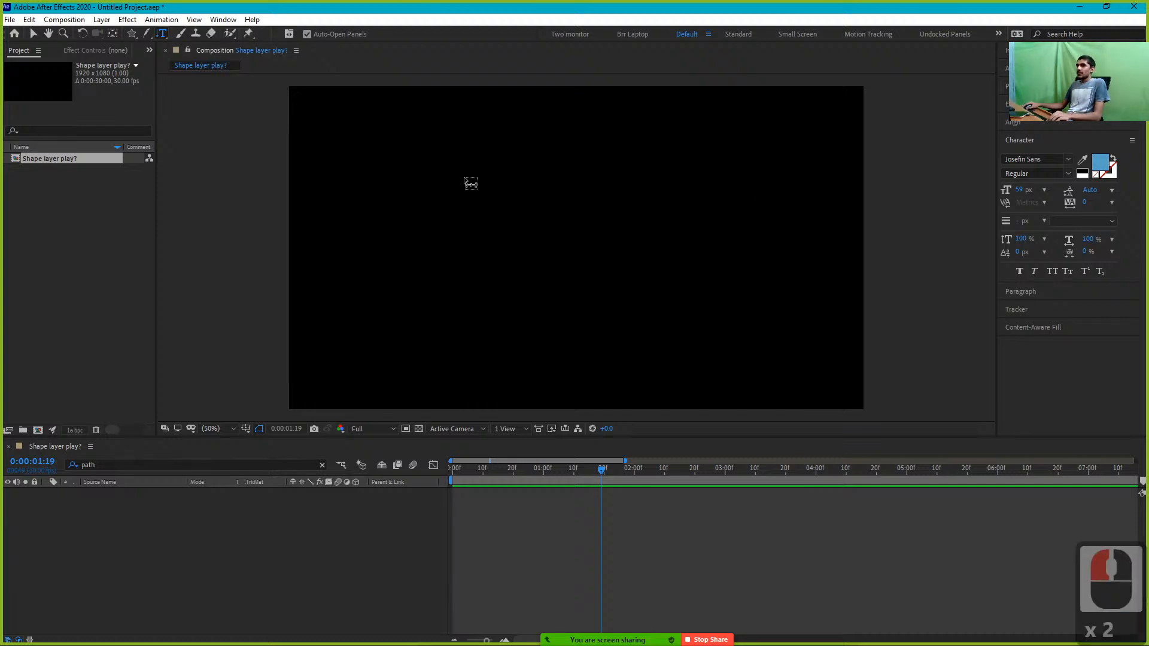
type("horizontal")
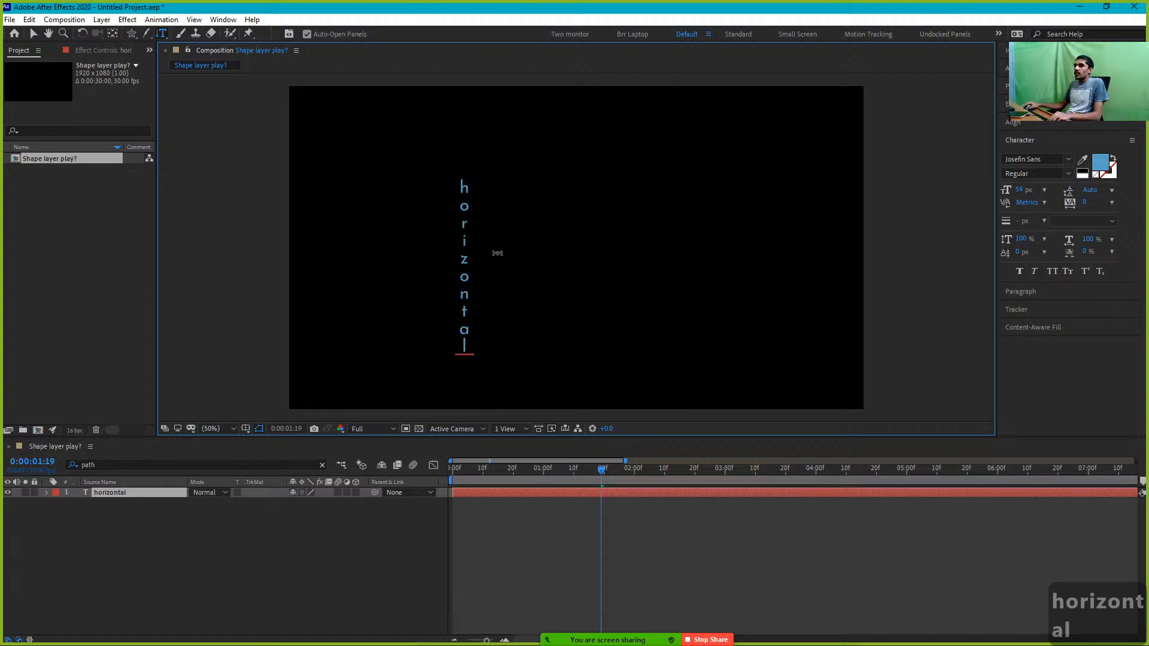
key("ctrl+Return")
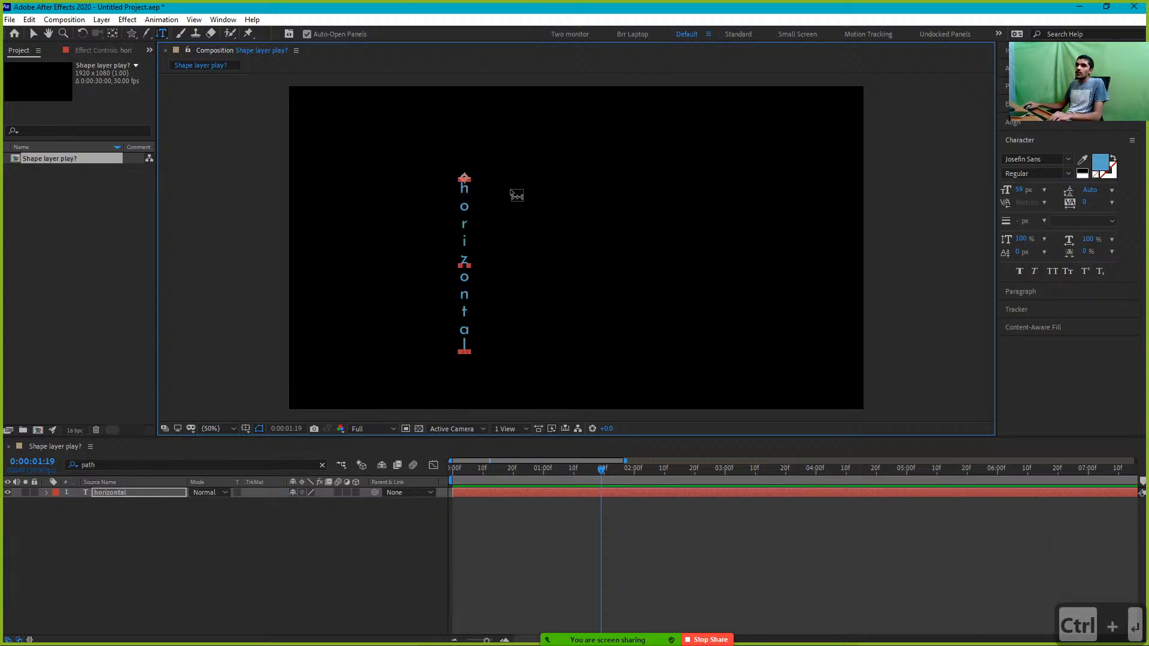
key("v")
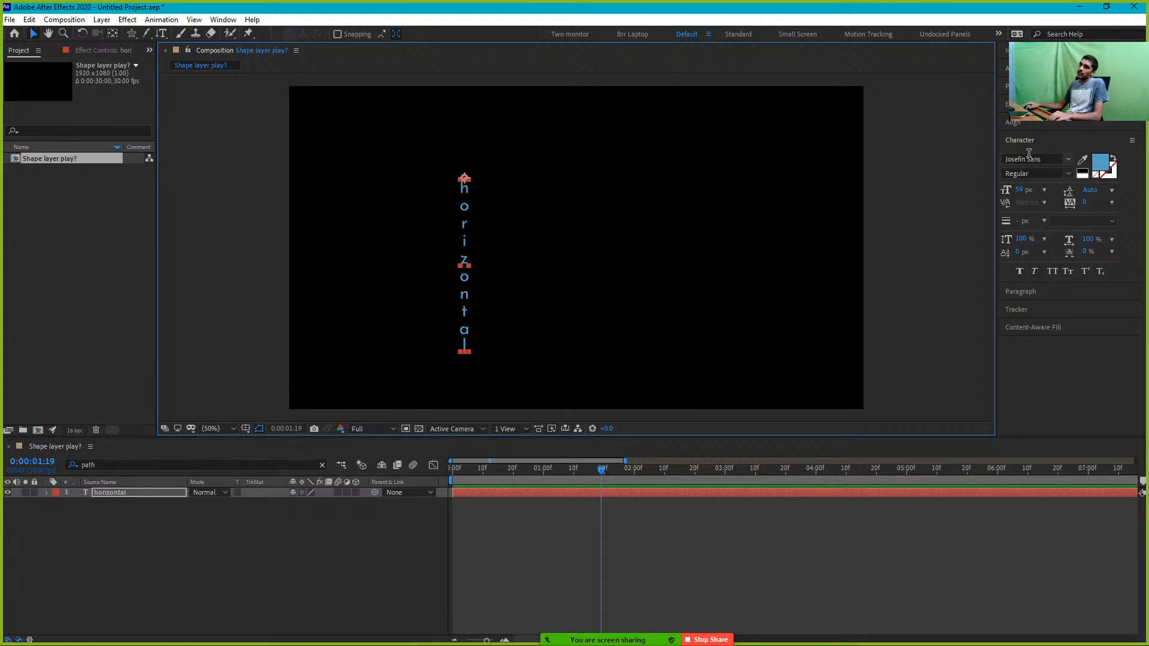
Browse the font list for the selected text and close it without choosing a different font
left_click(1069, 159)
scroll(1028, 299, "down", 14)
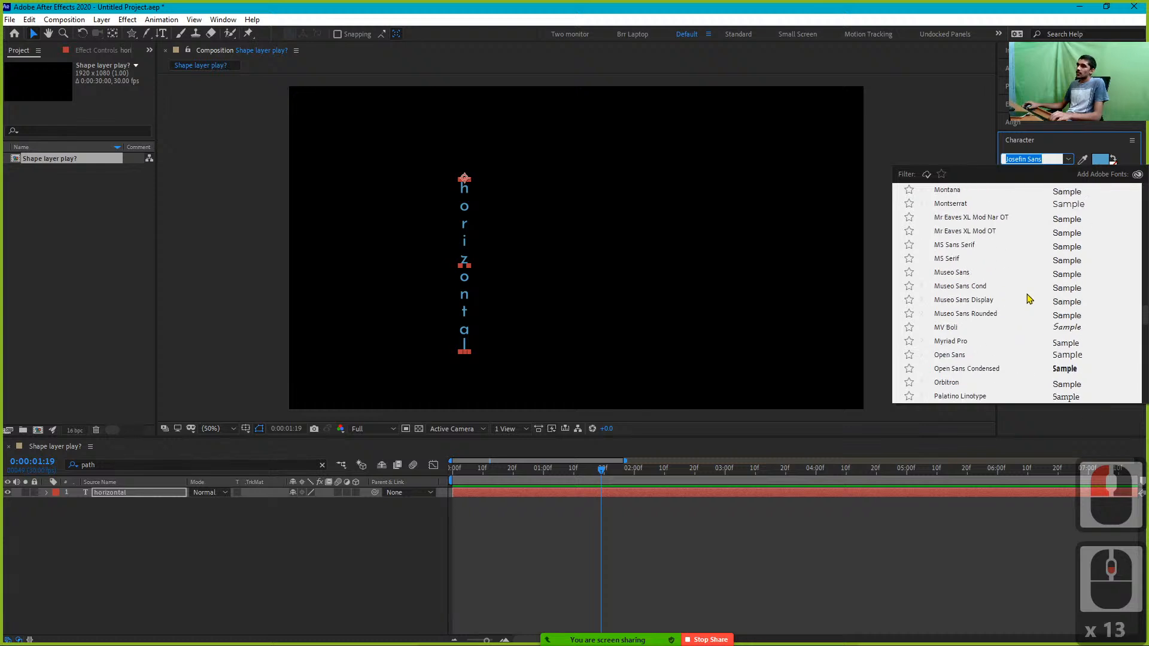
scroll(1035, 294, "up", 7)
scroll(1038, 289, "down", 20)
scroll(1038, 289, "down", 20)
scroll(1041, 281, "up", 20)
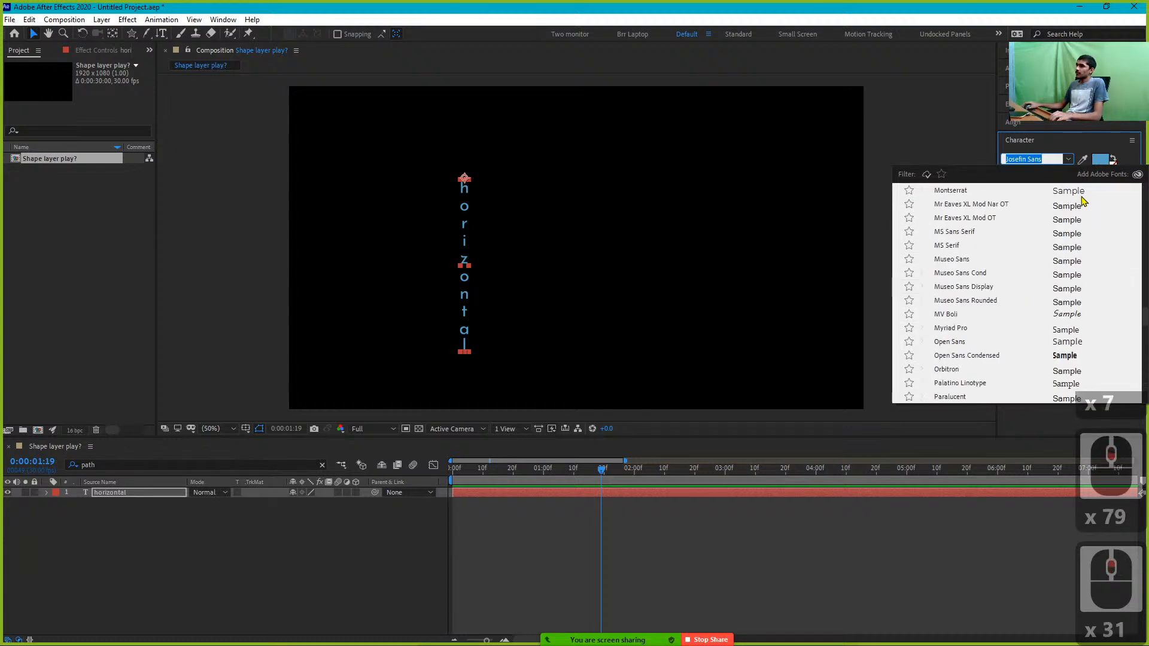
left_click(1068, 163)
left_click(1089, 143)
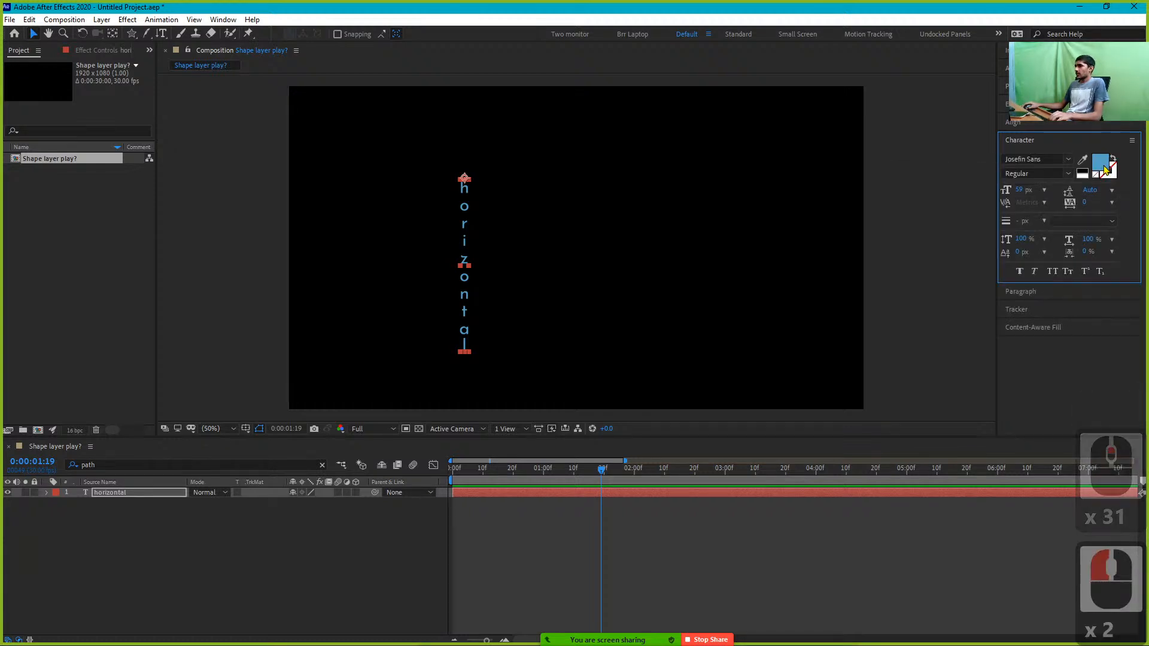
Set the fill colour of all the letters in the vertical text to light grey E8E8E8
left_click(1100, 163)
left_click_drag(133, 66, 122, 43)
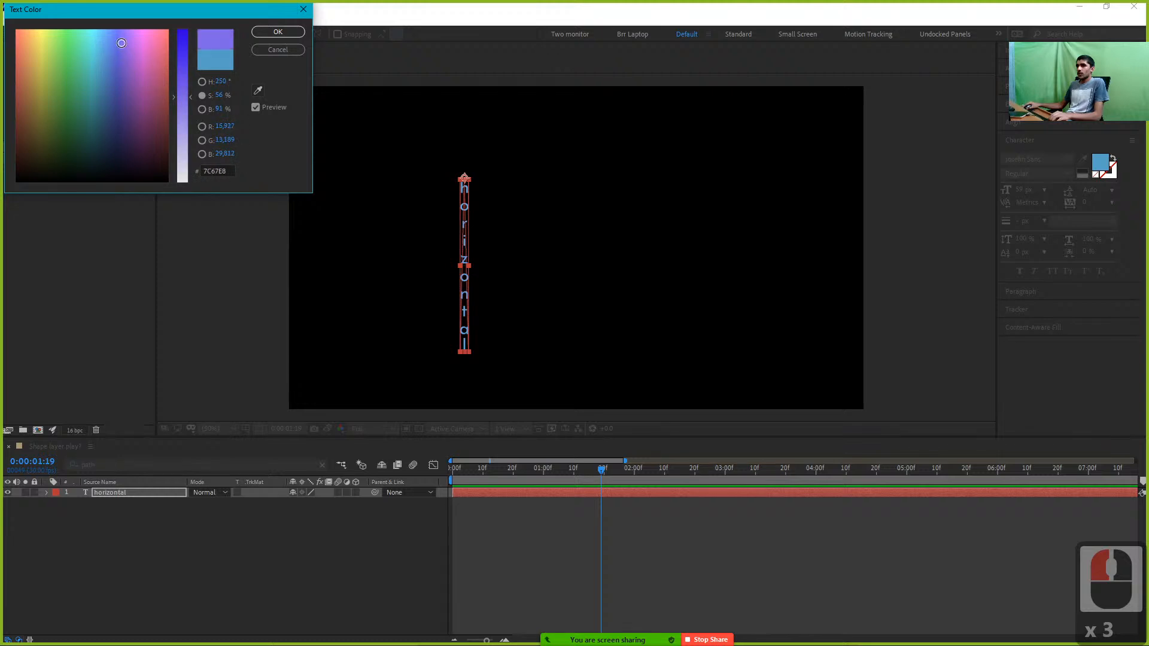
left_click_drag(182, 96, 183, 183)
left_click(278, 31)
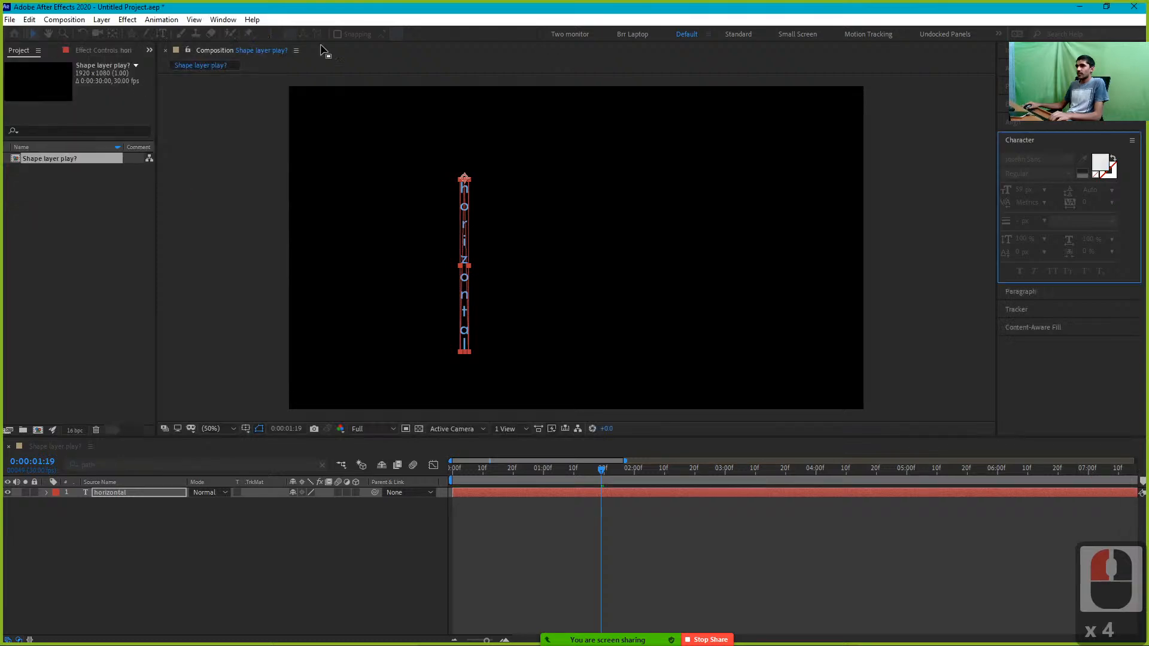
double_click(465, 264)
key("ctrl+a")
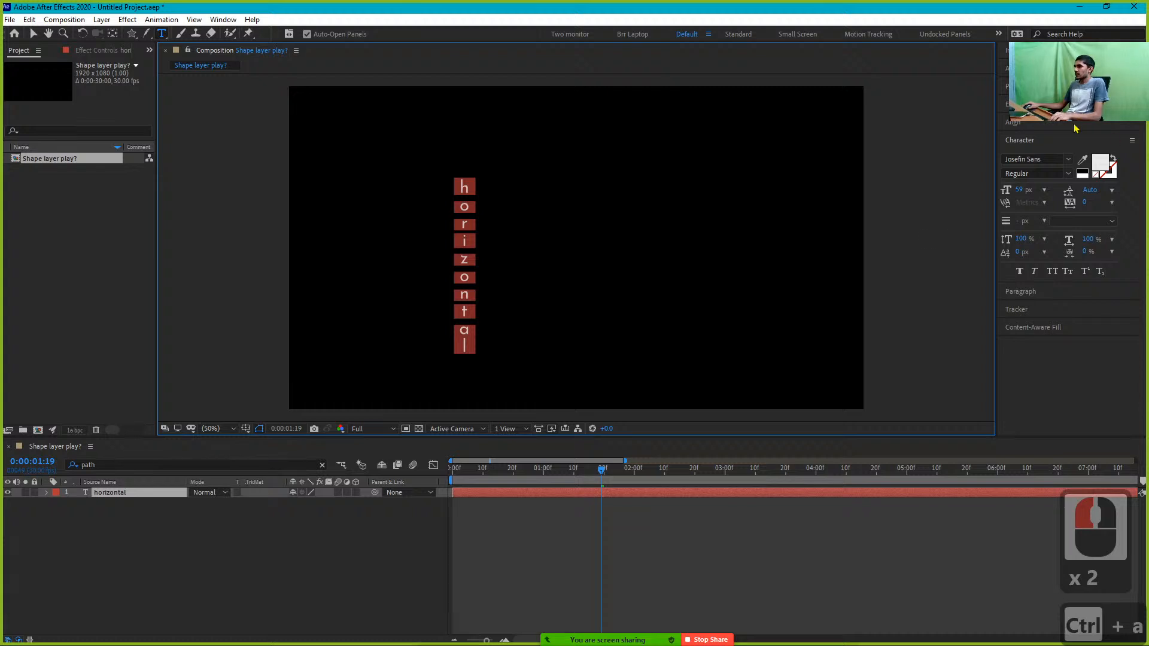
left_click(1099, 162)
left_click_drag(182, 179, 161, 26)
left_click_drag(182, 132, 187, 200)
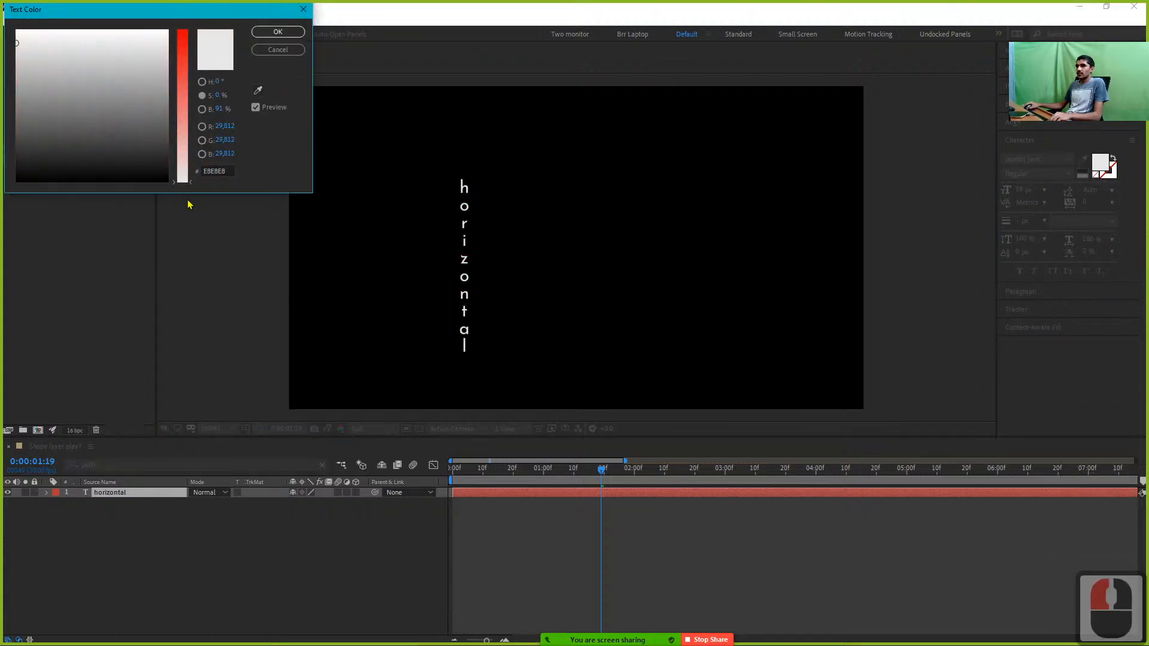
left_click(265, 32)
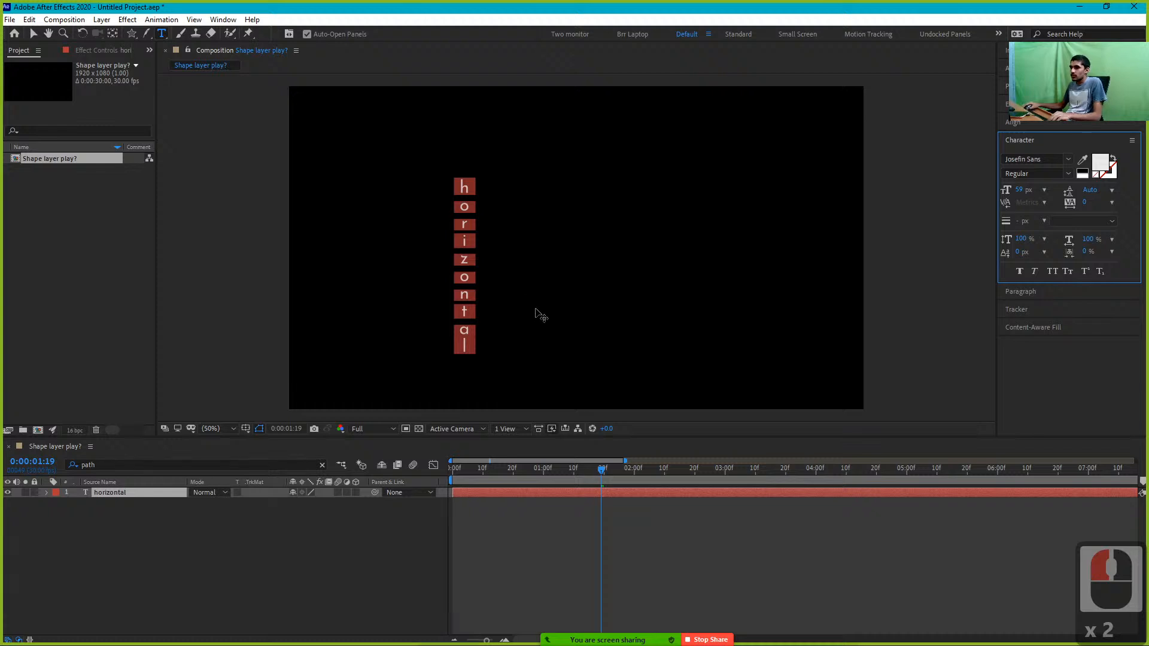
Commit the text edit and delete the vertical text layer
key("ctrl+Return")
key("Delete")
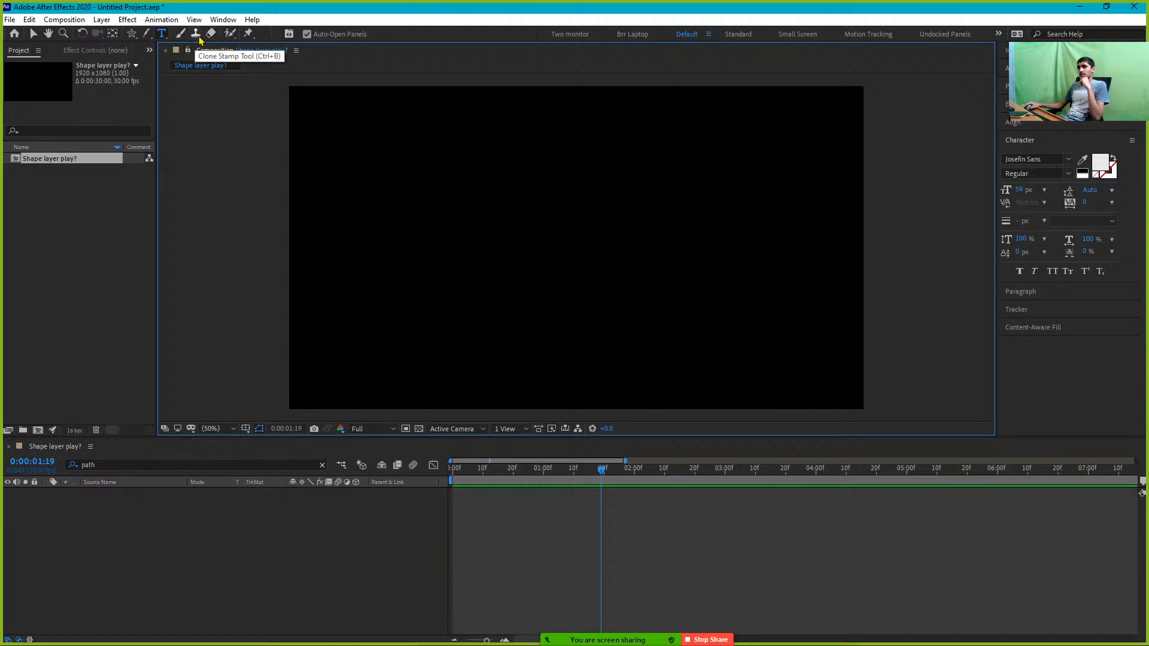
View the list of Puppet pin tools and return to the Selection tool
left_click(248, 34)
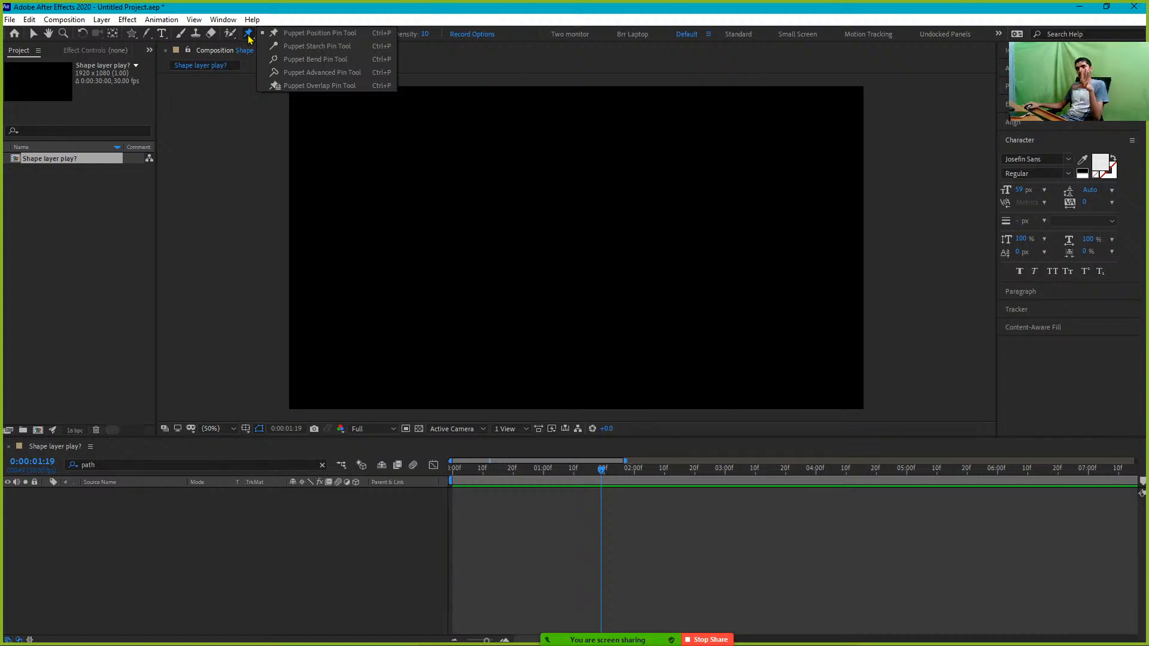
left_click(248, 34)
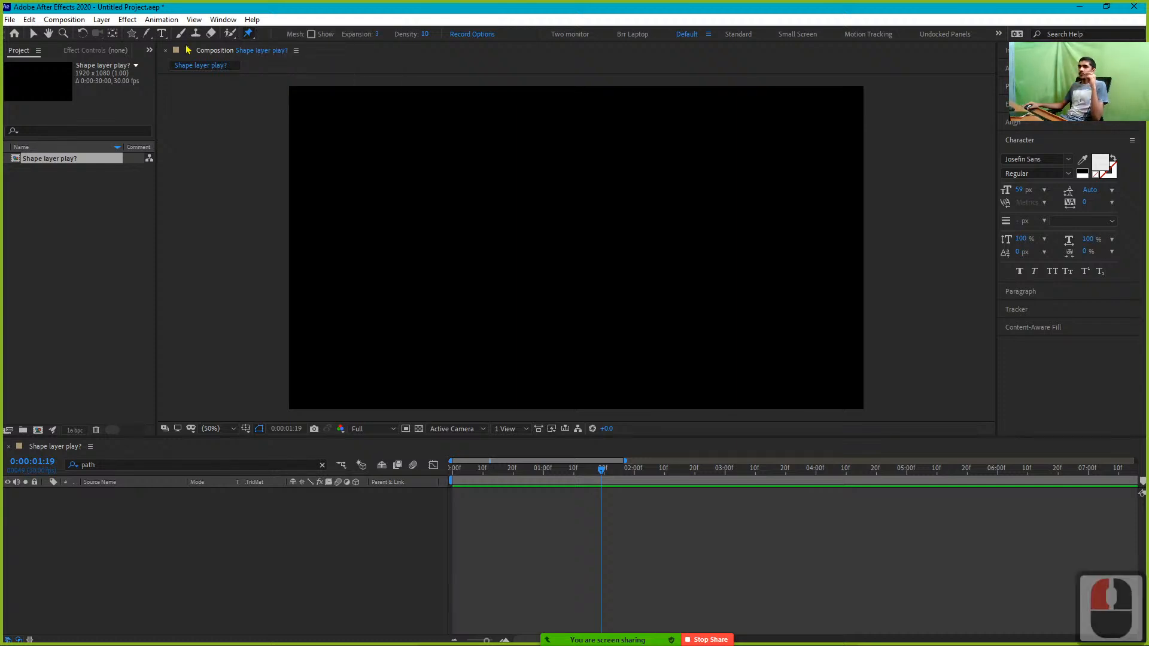
left_click(33, 36)
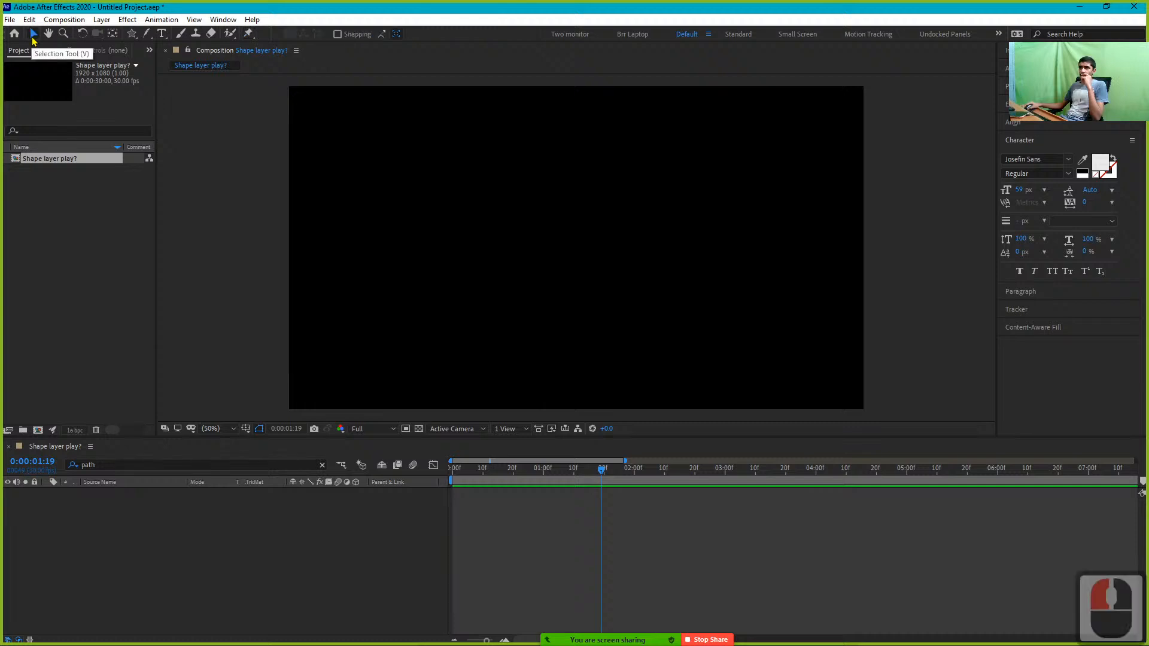
key("v")
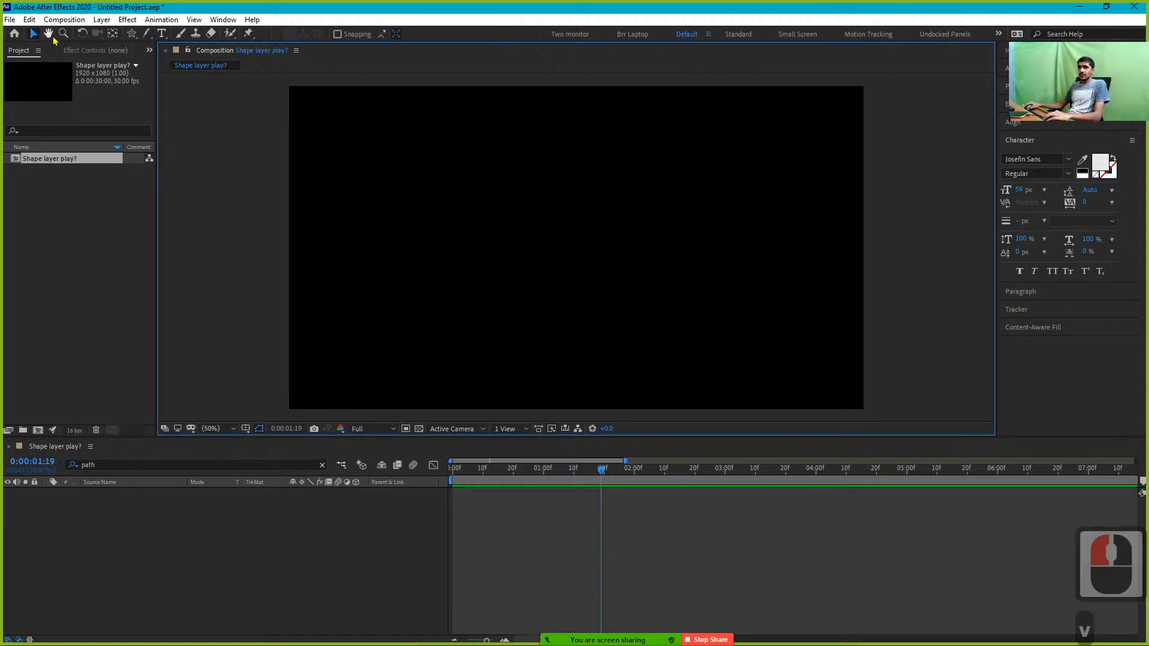
Pan the composition view with the Hand tool in both directions, return to the Selection tool and recentre the view at 50%
left_click(48, 34)
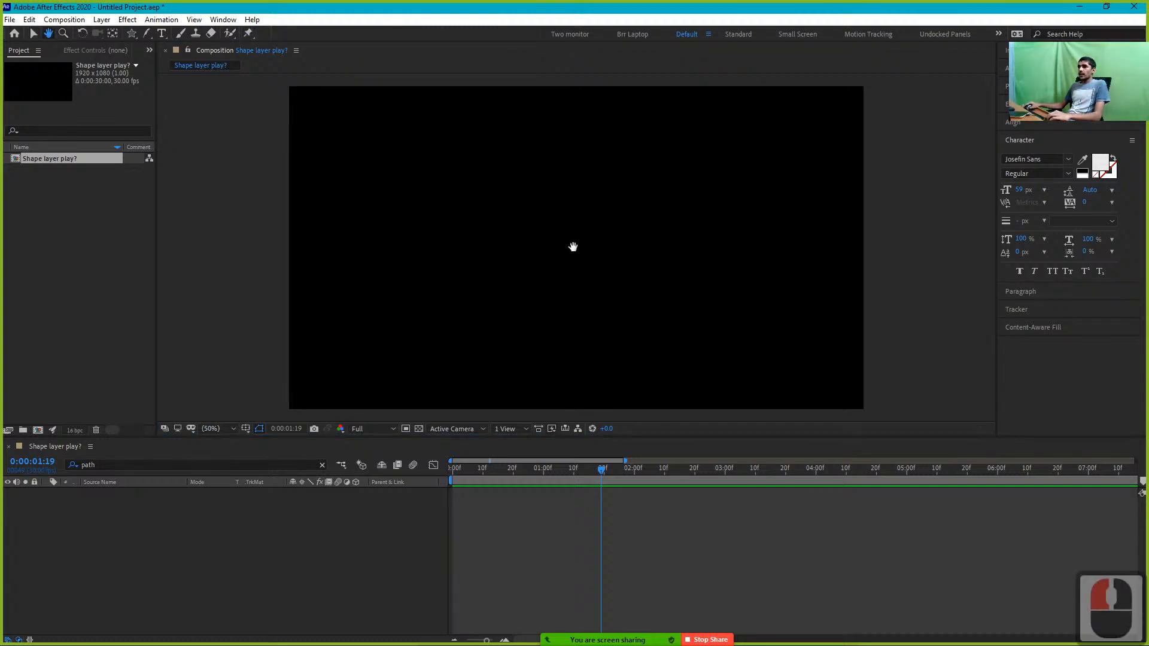
left_click_drag(571, 246, 691, 237)
key("alt+slash")
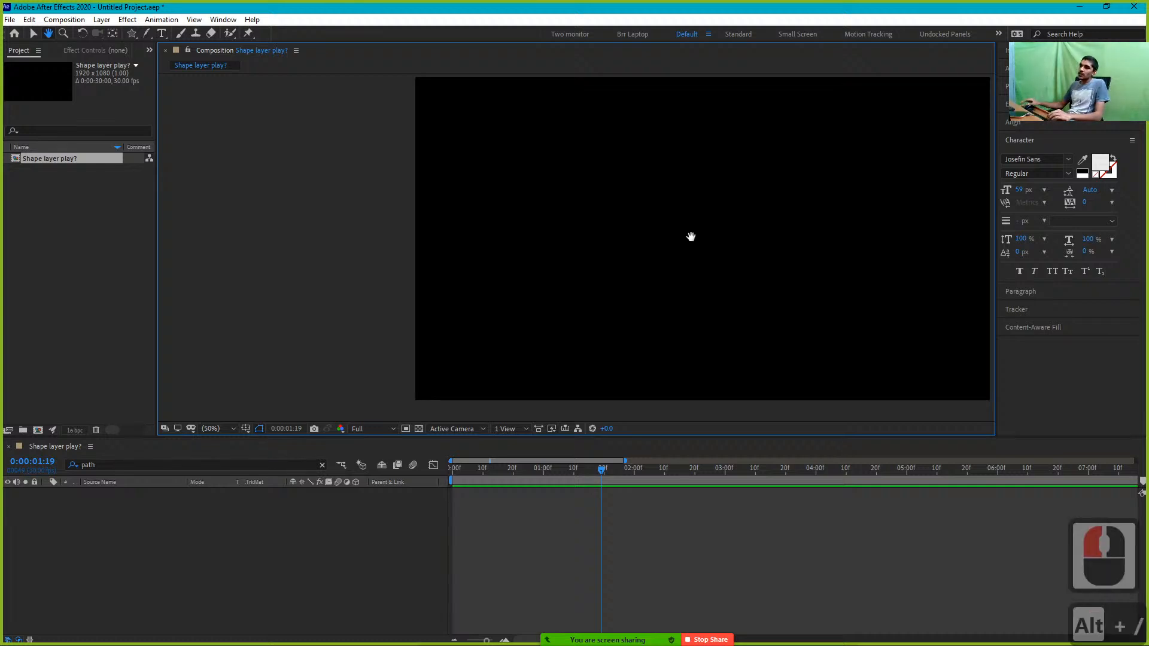
middle_click(691, 237)
middle_click(691, 237)
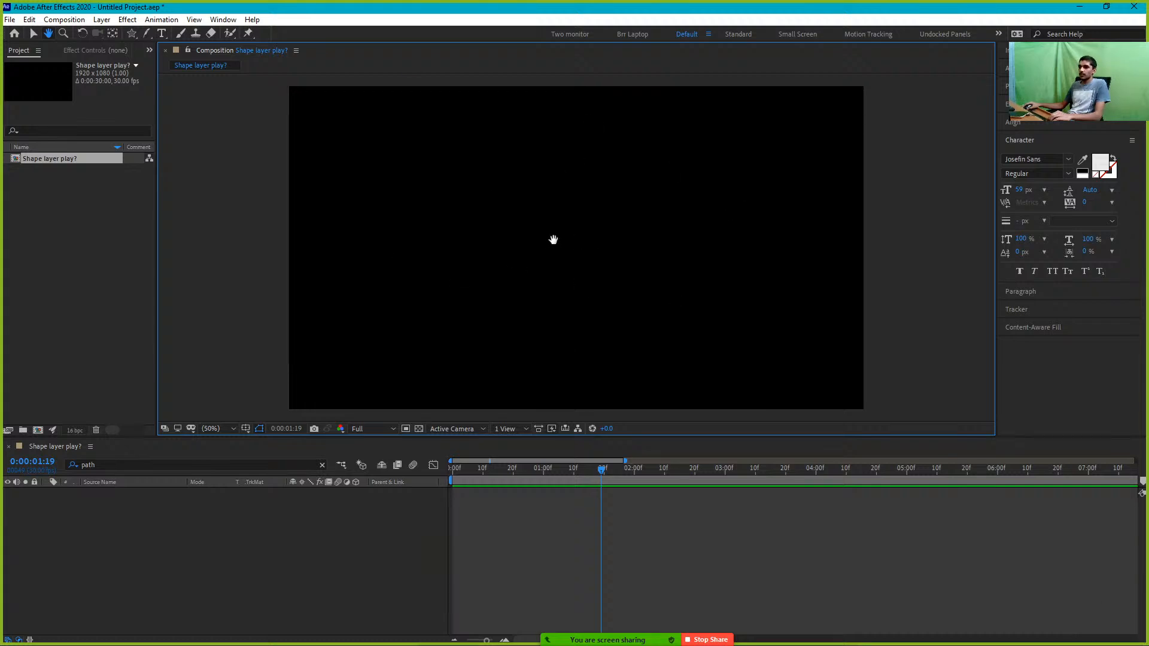
key("v")
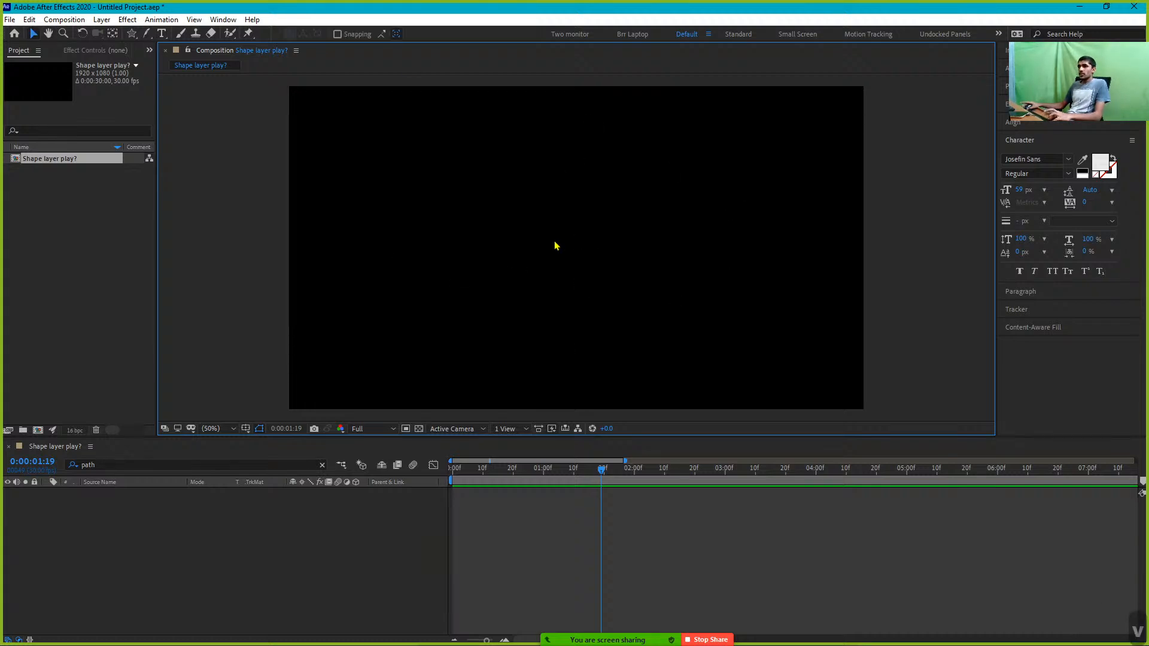
key("h")
left_click_drag(574, 231, 460, 213)
key("v")
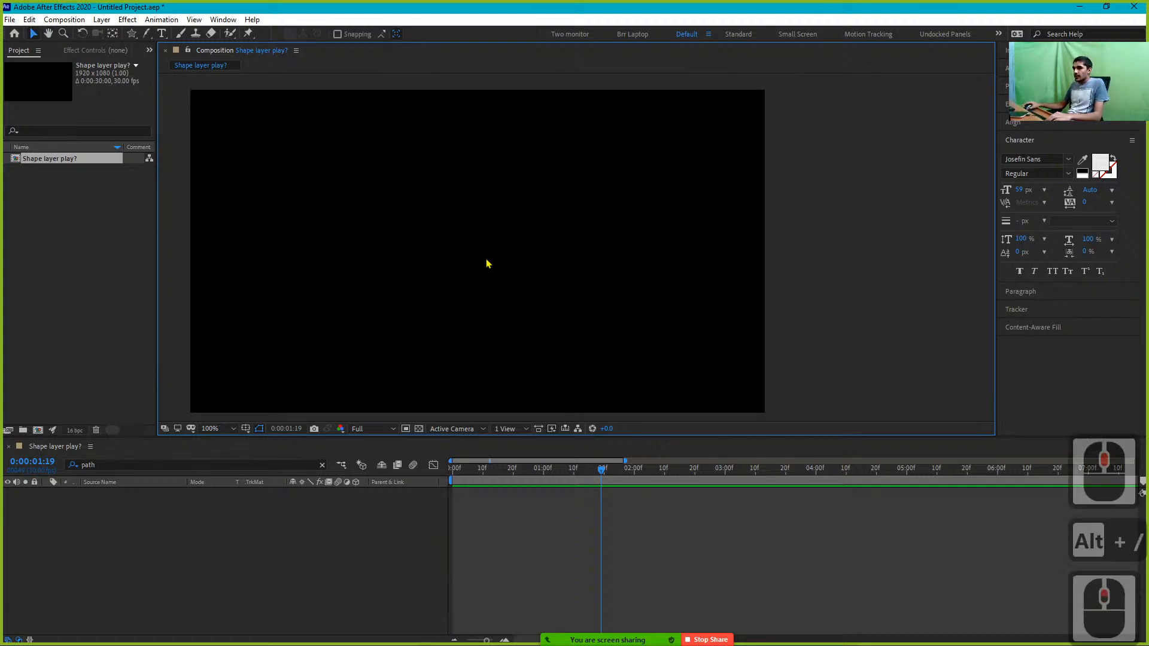
key("alt+slash")
key("alt+slash")
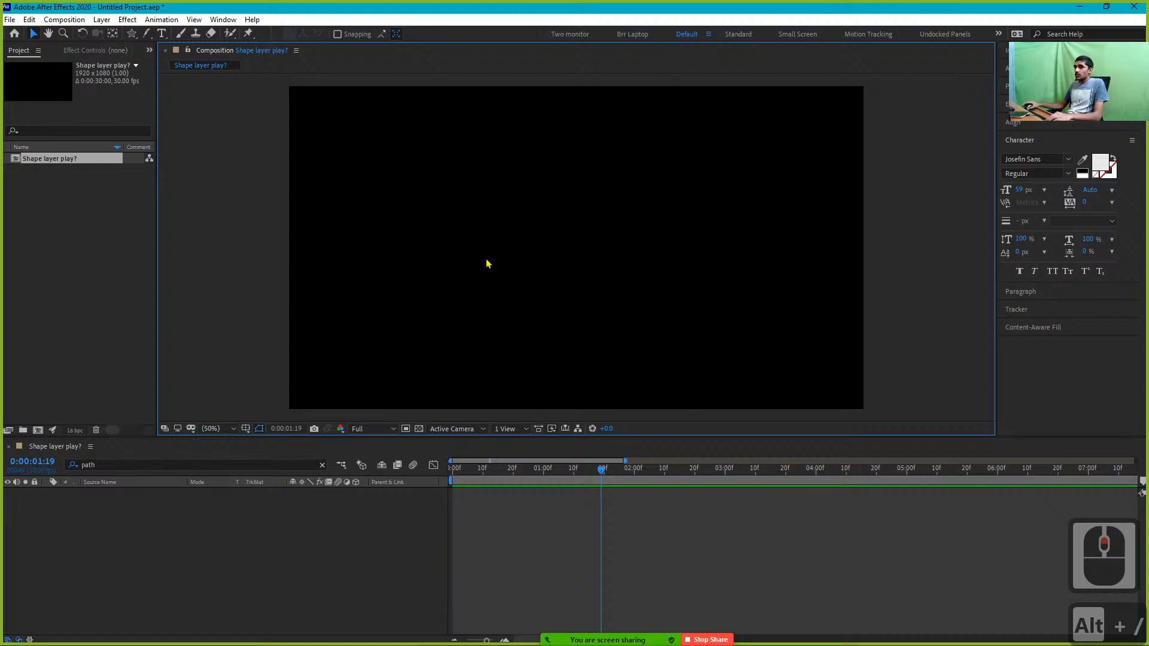
Zoom the composition view in and out repeatedly, finishing at 25% magnification
scroll(488, 263, "up", 3)
scroll(493, 267, "down", 5)
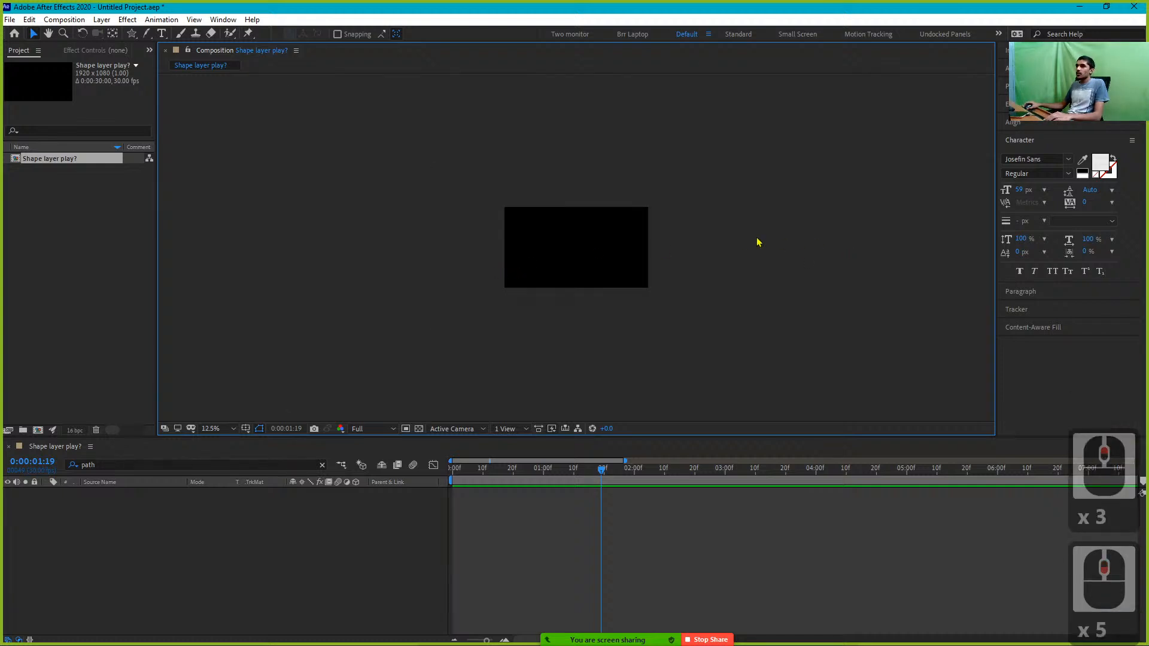
scroll(731, 241, "up", 4)
scroll(731, 242, "down", 3)
scroll(731, 241, "up", 3)
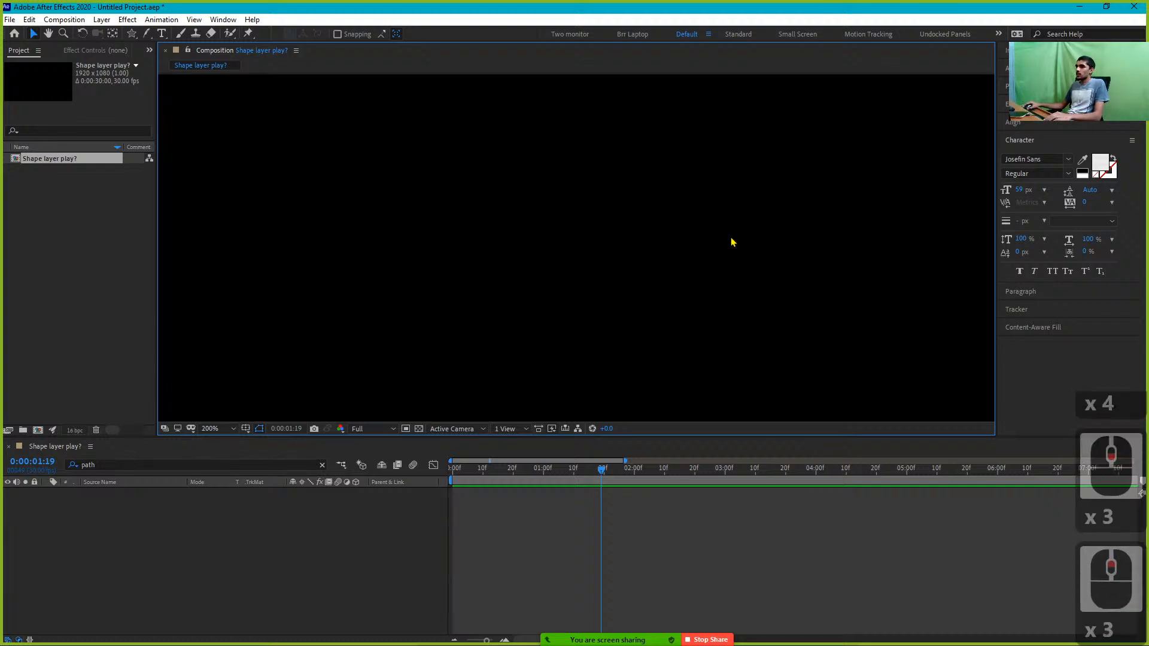
scroll(731, 242, "down", 4)
scroll(272, 238, "up", 3)
scroll(272, 238, "down", 3)
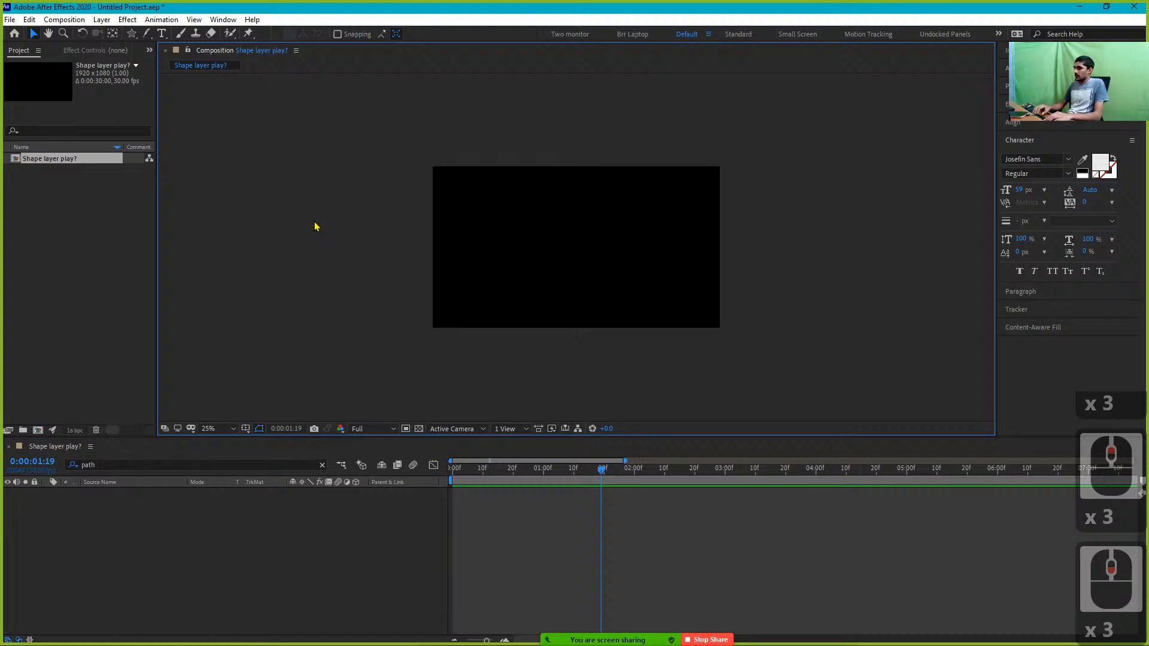
Create a new pale cyan solid layer at the full 1920 x 1080 composition size
key("alt+slash")
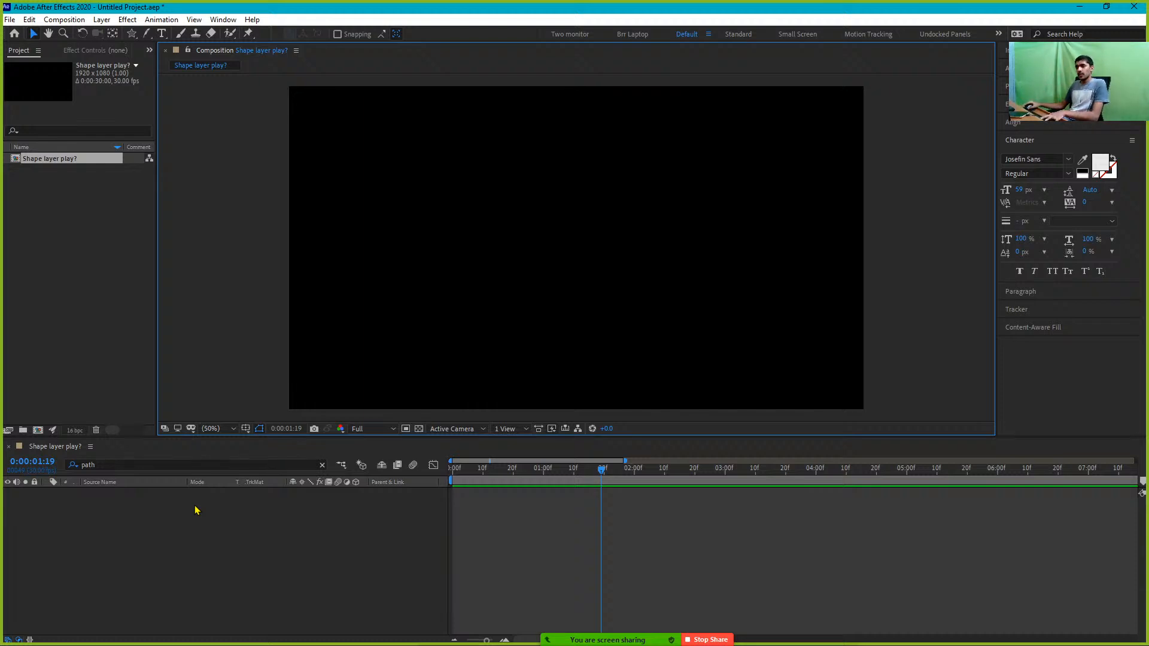
key("ctrl+y")
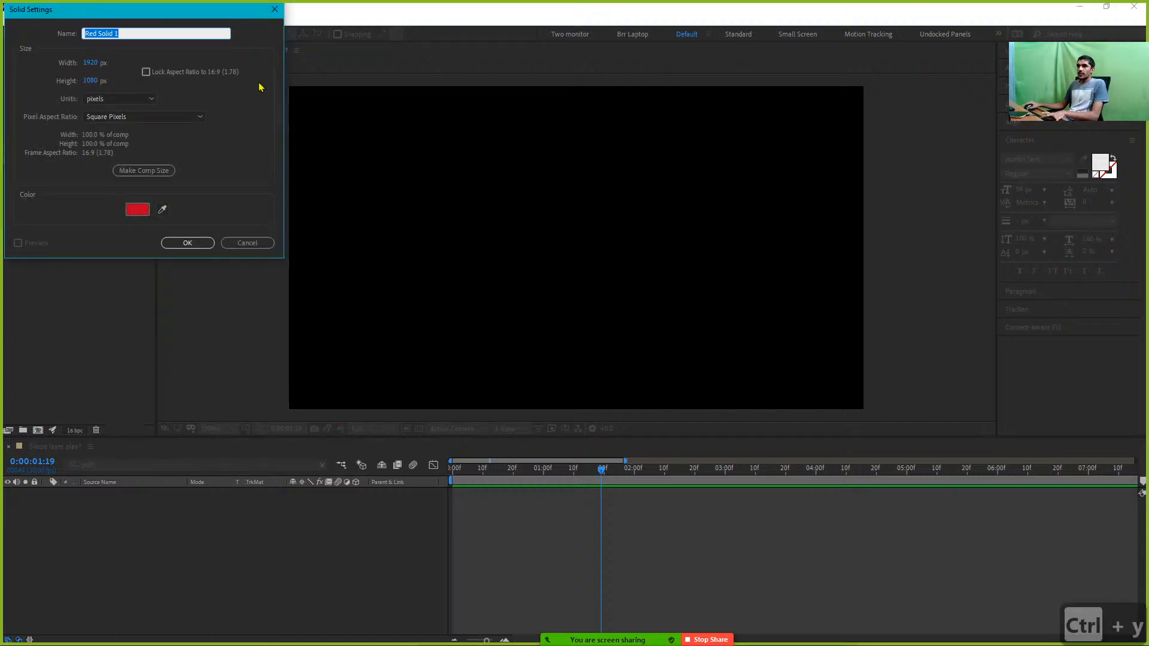
left_click(247, 242)
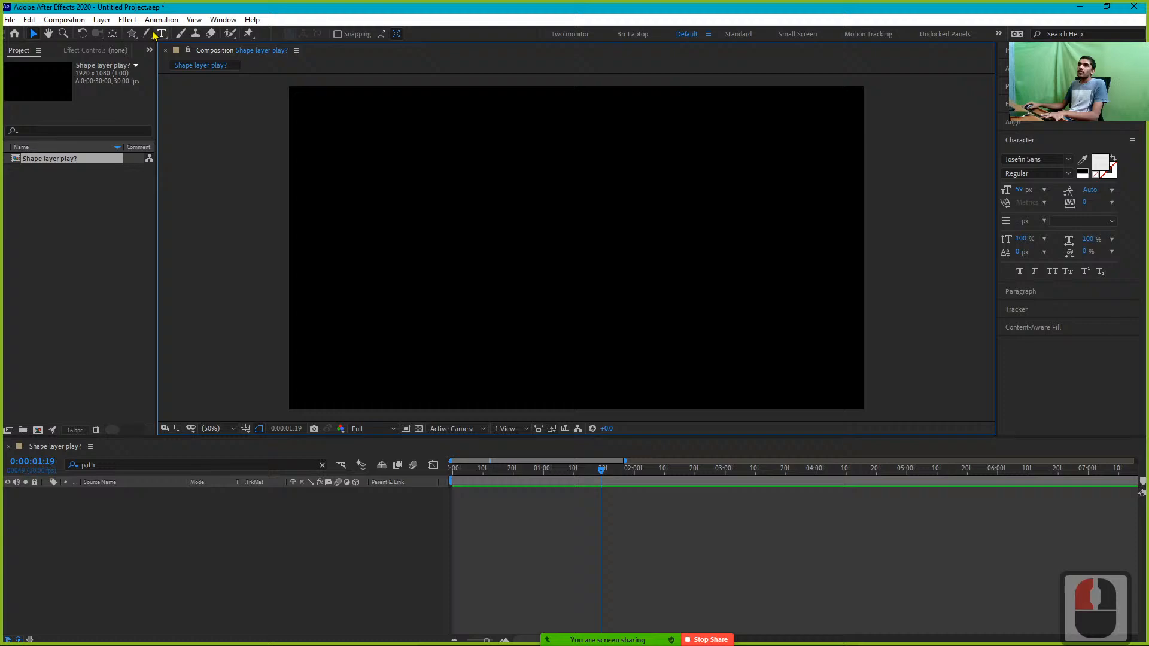
left_click(99, 19)
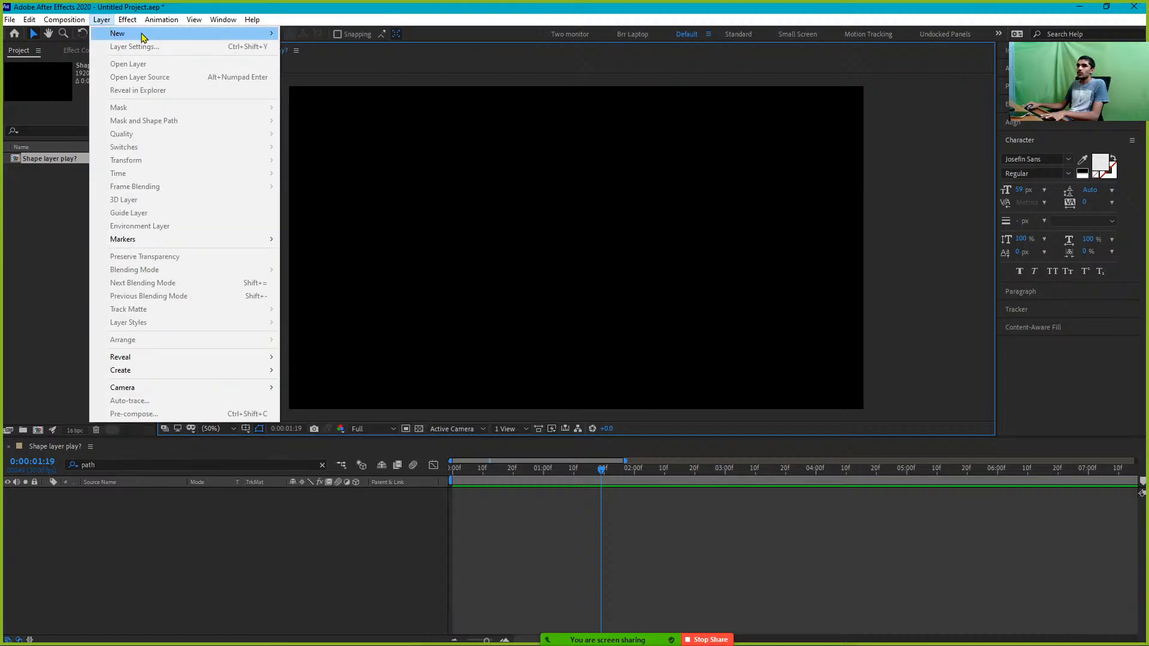
mouse_move(143, 38)
left_click(306, 48)
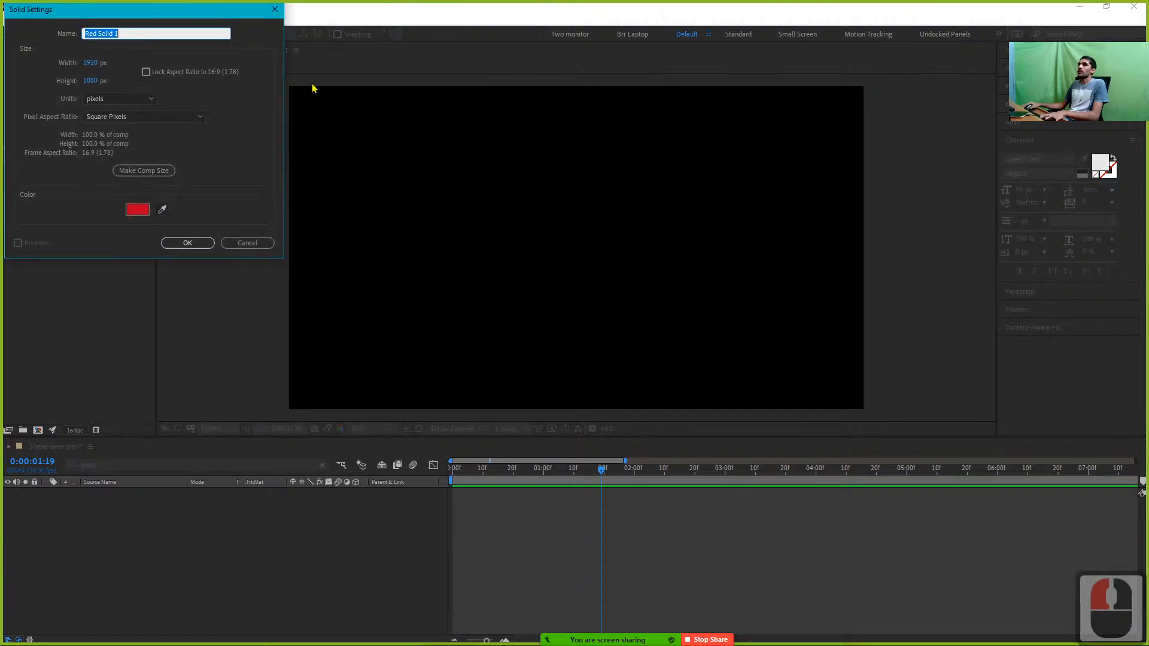
left_click(137, 210)
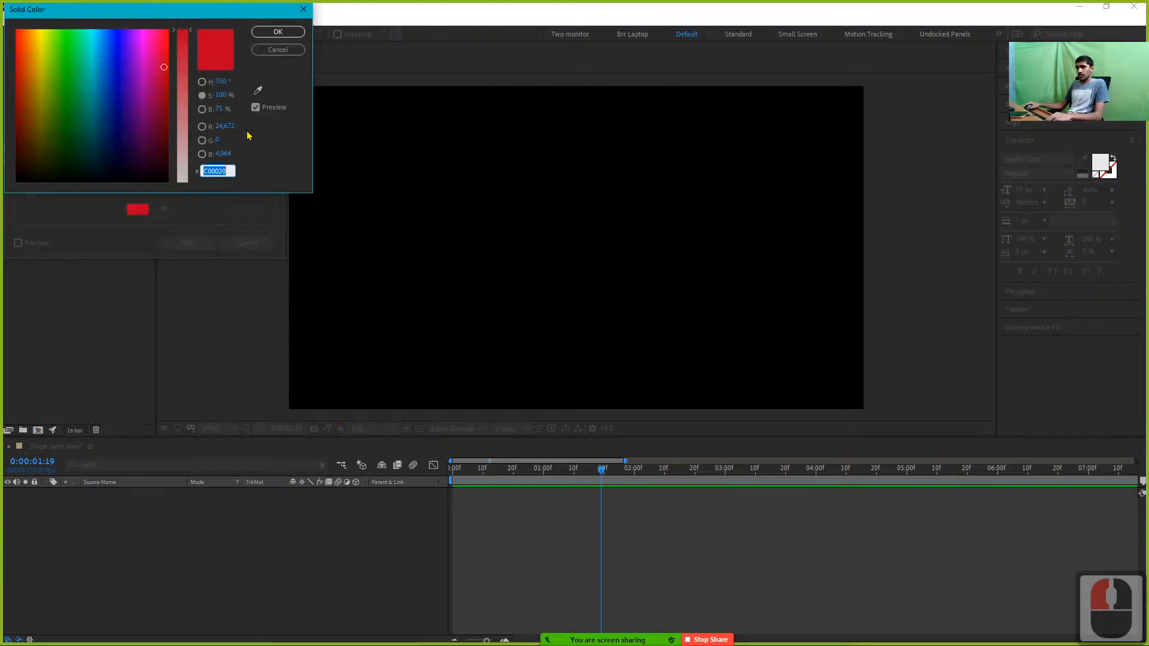
mouse_move(60, 48)
left_mouse_down()
mouse_move(88, 35)
mouse_move(90, 55)
mouse_move(94, 28)
left_mouse_up()
left_click_drag(175, 78, 179, 151)
left_click(278, 32)
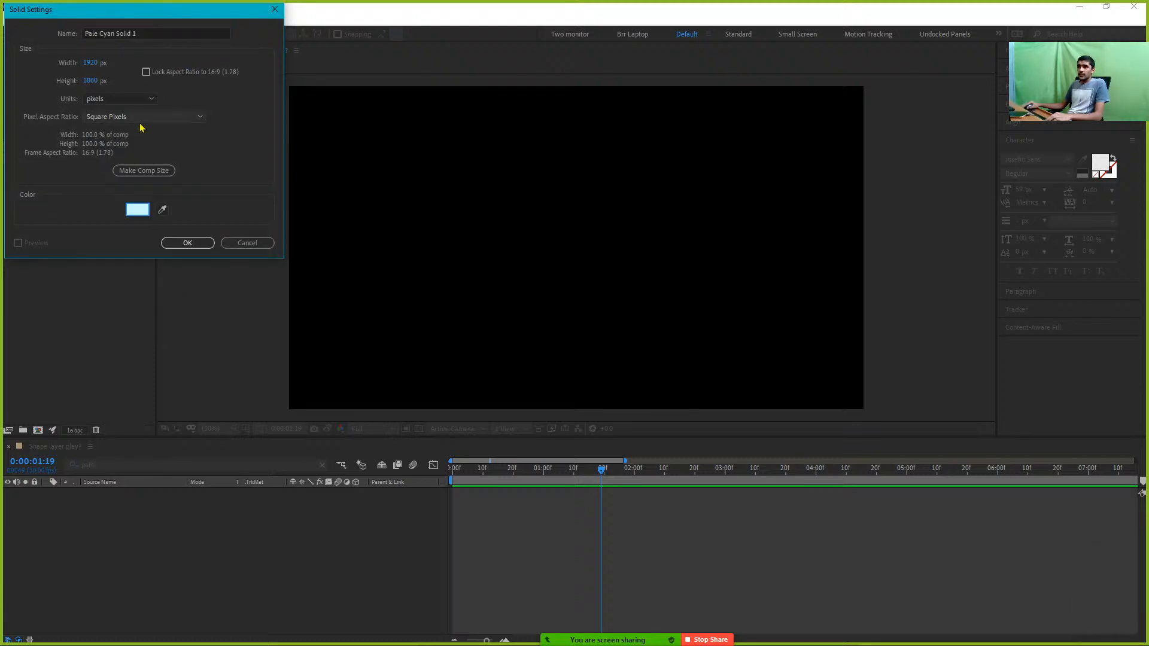
left_click(189, 243)
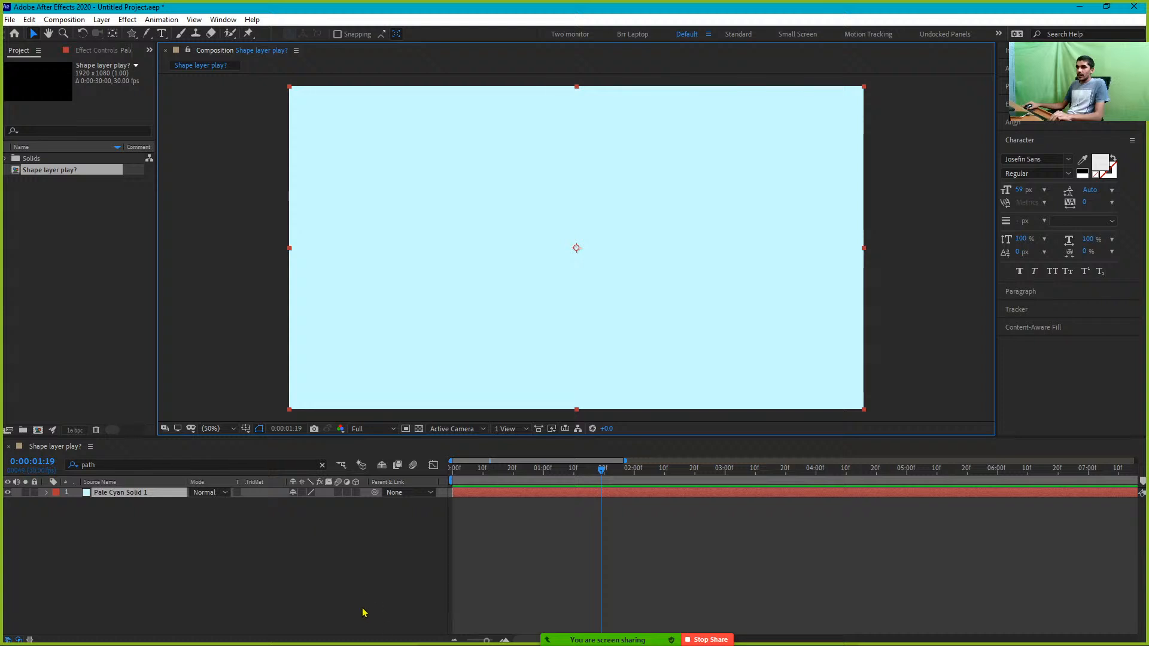
Find the Fill effect under Generate and apply it to the pale cyan solid layer
key("ctrl+space")
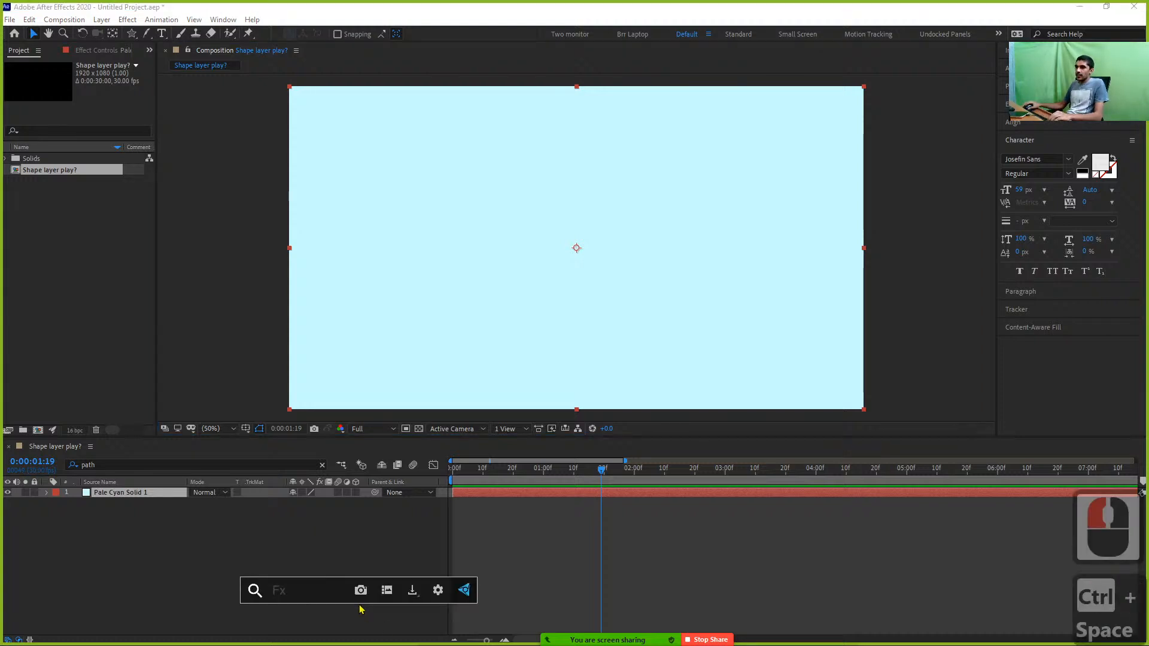
left_click(436, 531)
double_click(1011, 103)
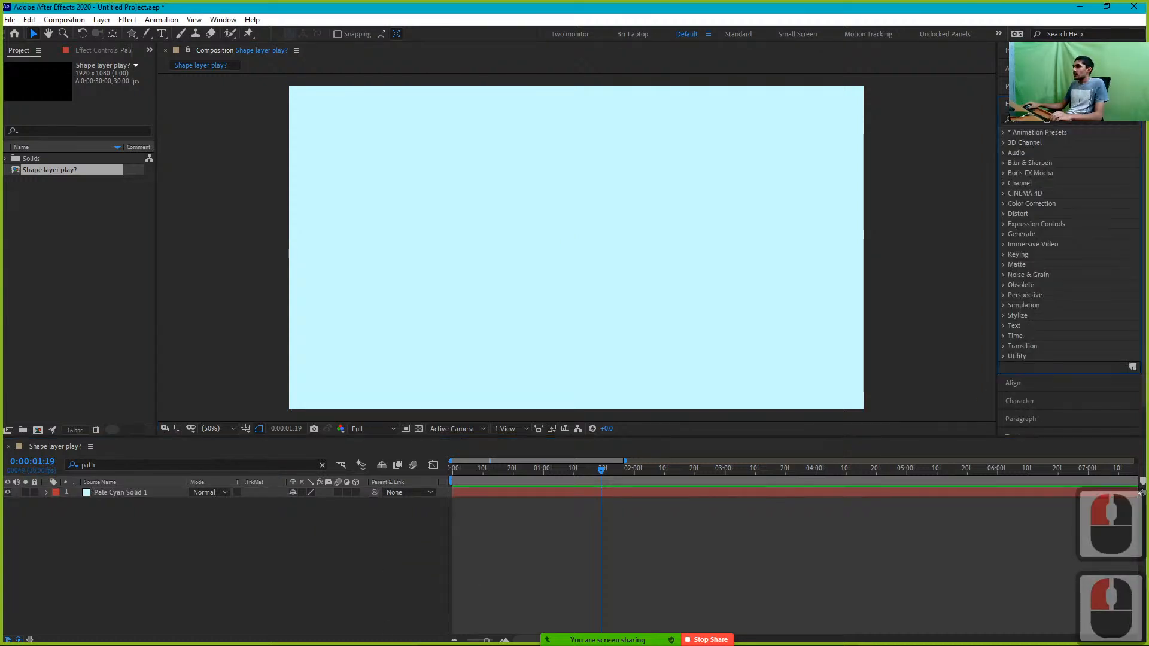
type("fill")
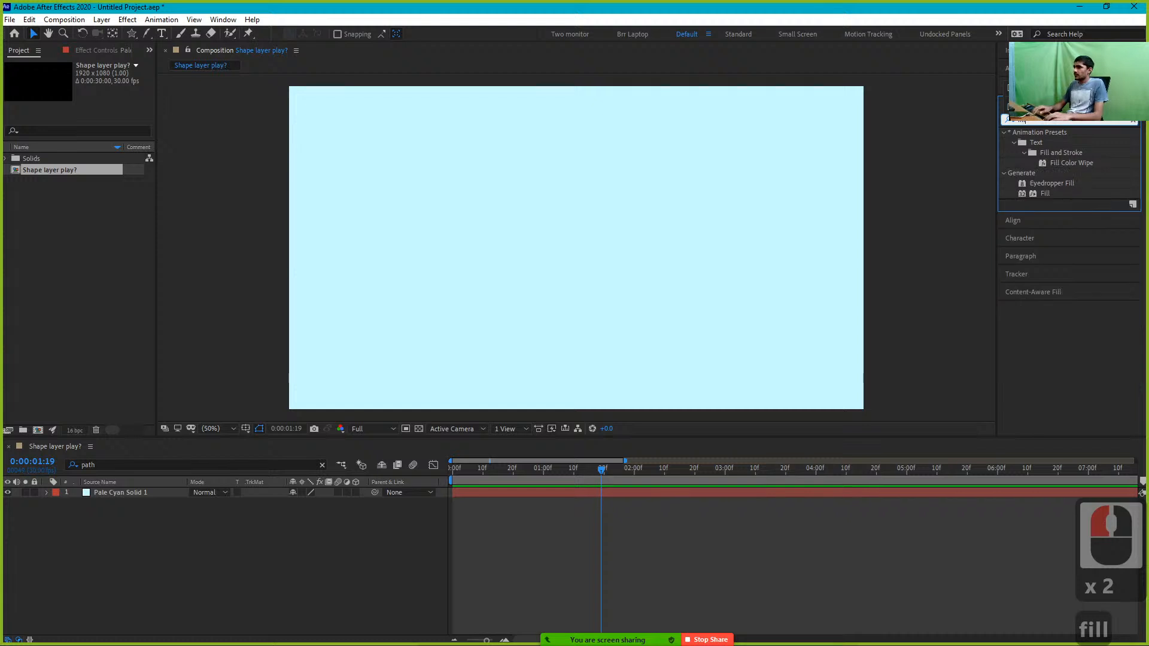
double_click(1044, 194)
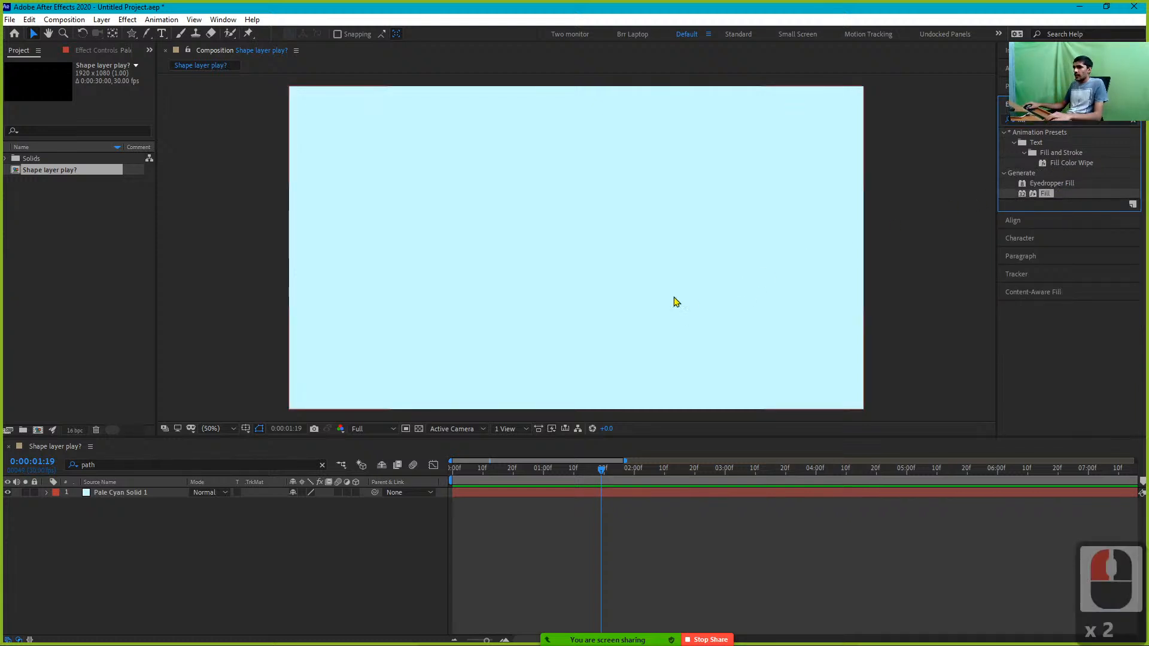
double_click(1047, 195)
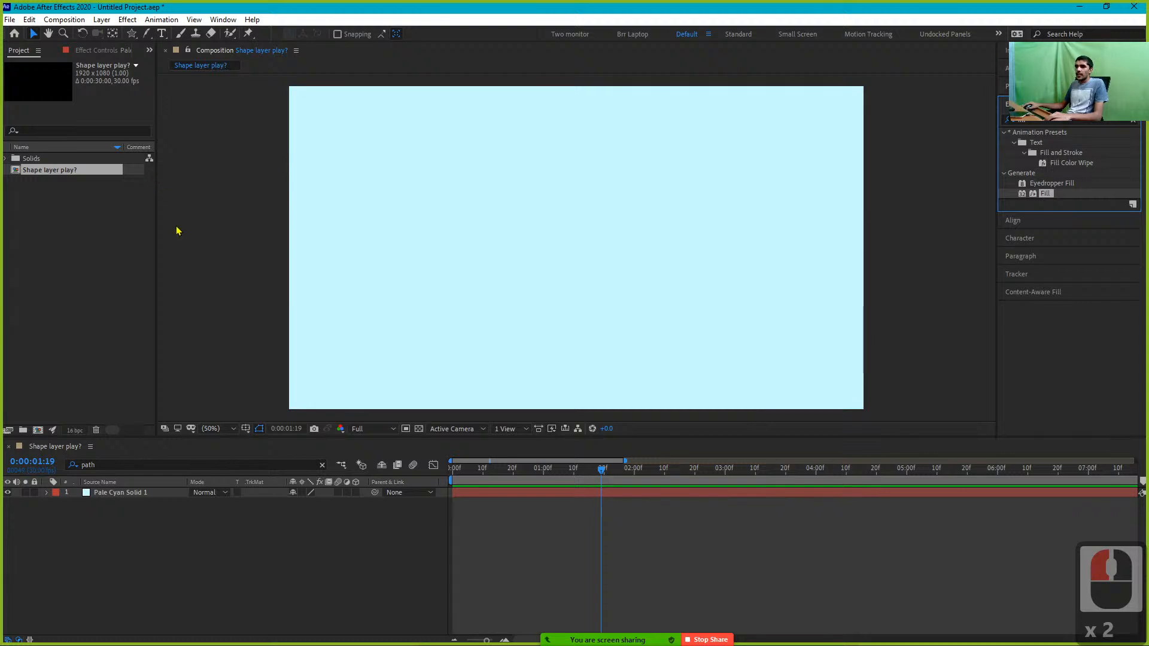
left_click(479, 496)
double_click(1047, 195)
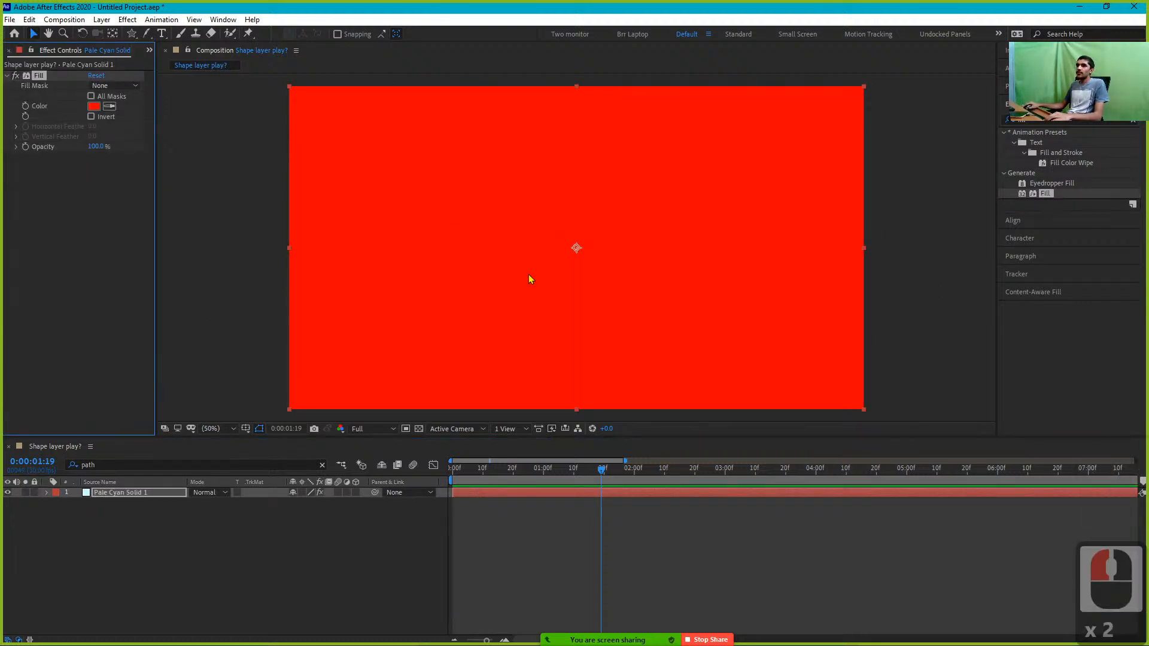
left_click(44, 54)
left_click(44, 53)
left_click(45, 54)
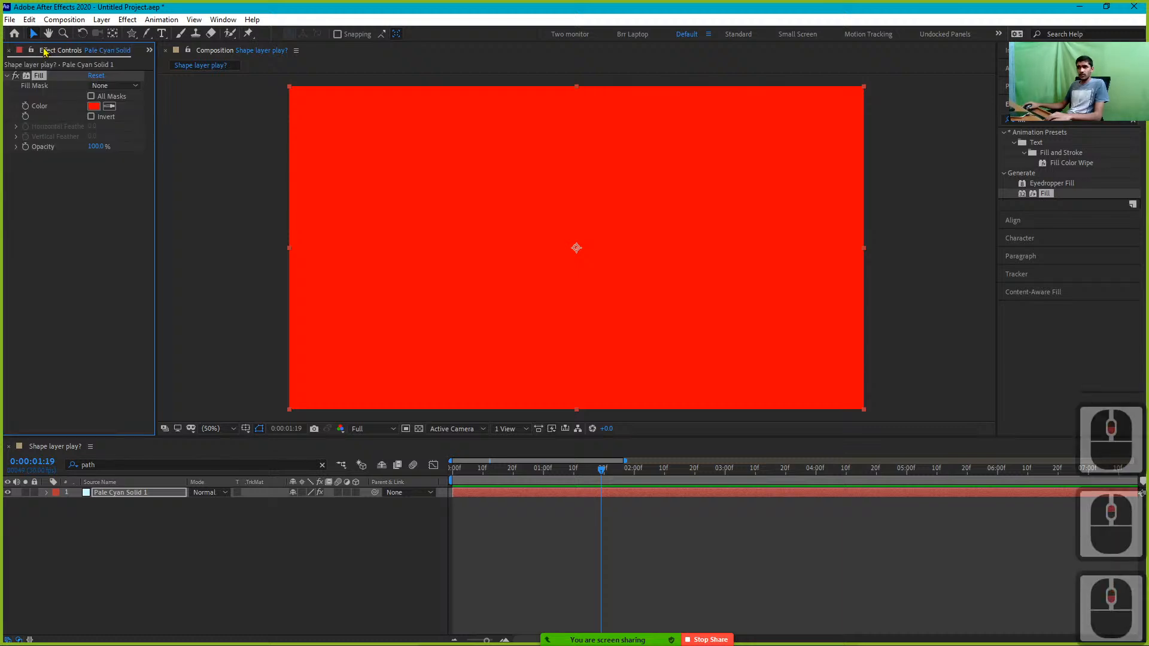
left_click(44, 52)
left_click(43, 52)
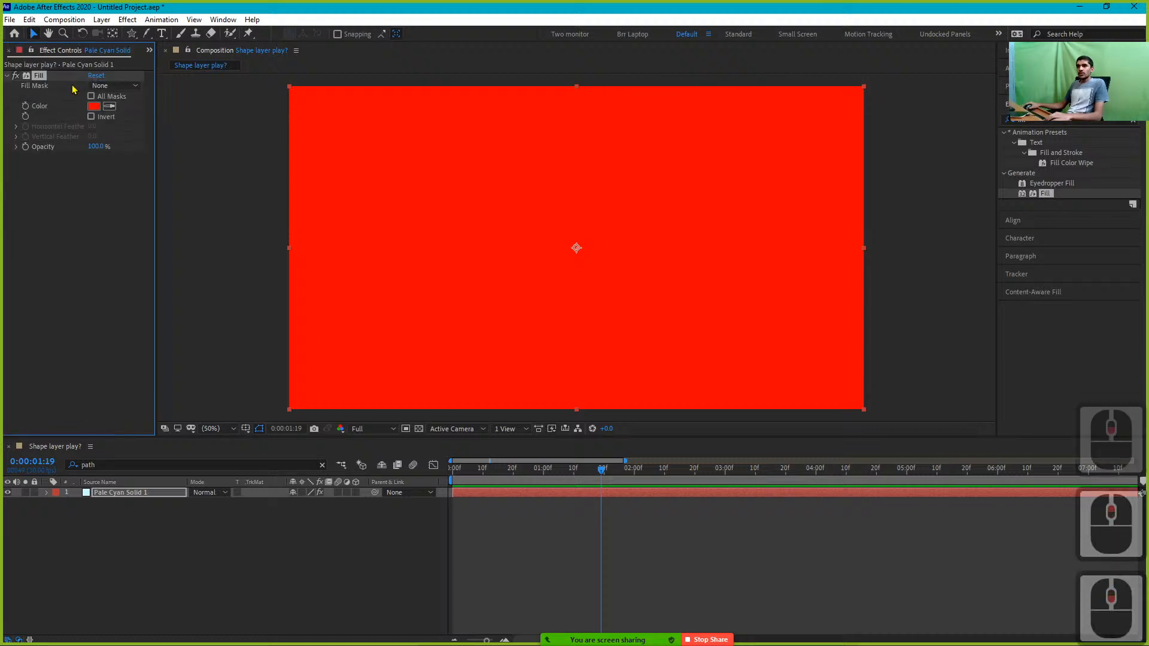
Change the Fill effect's colour to a very light cyan
left_click(96, 111)
left_click_drag(118, 113, 92, 36)
left_click(186, 118)
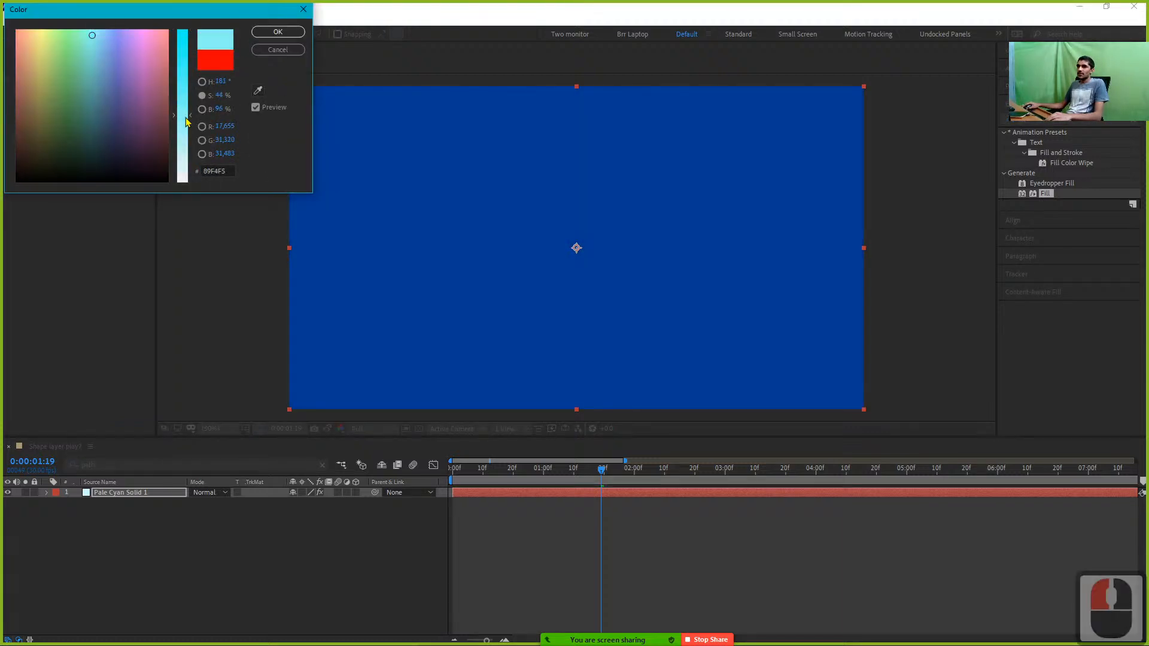
left_click(279, 34)
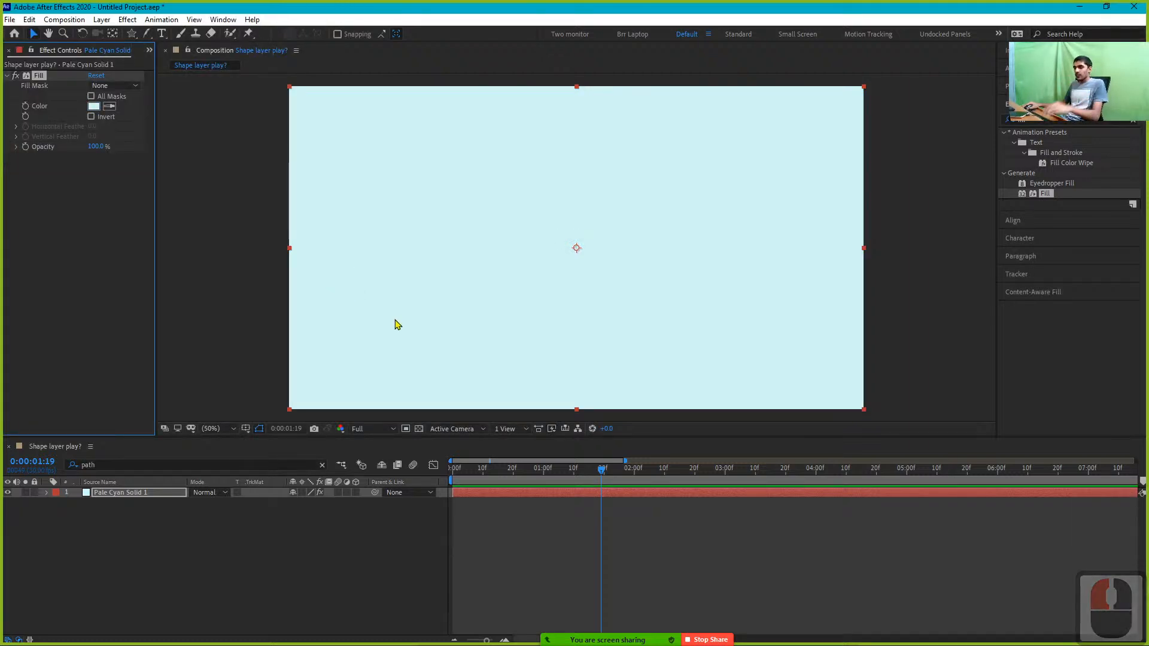
Move the playhead to 0:00:00:03 and lock the solid layer so it serves as a fixed background
left_click_drag(593, 470, 462, 471)
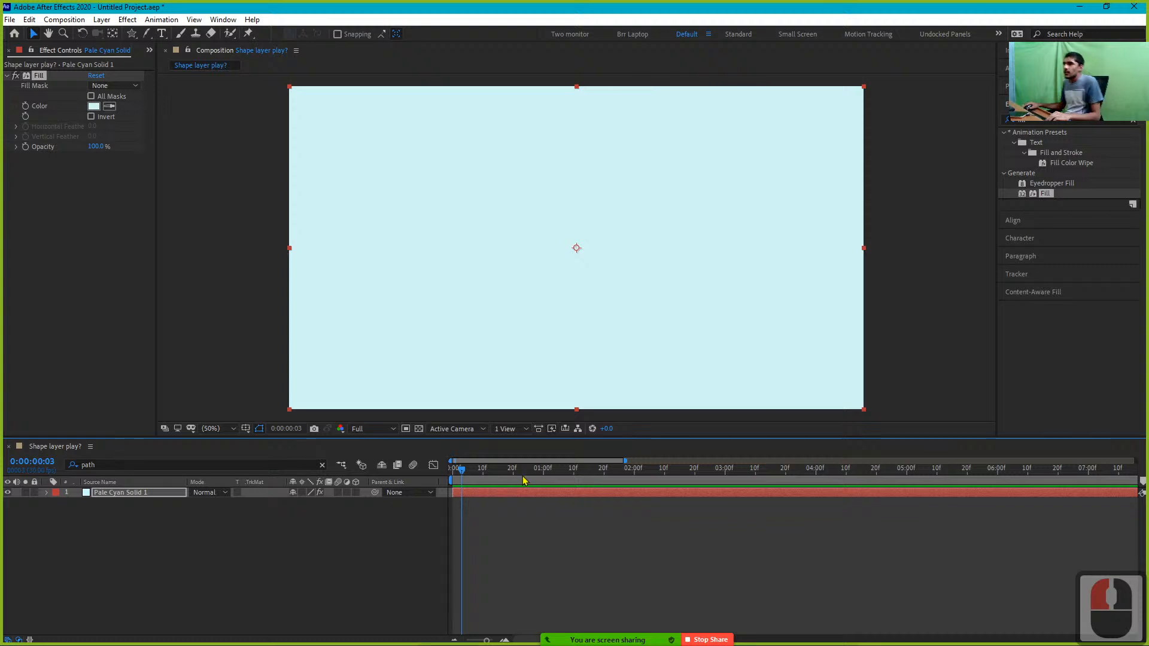
left_click(34, 493)
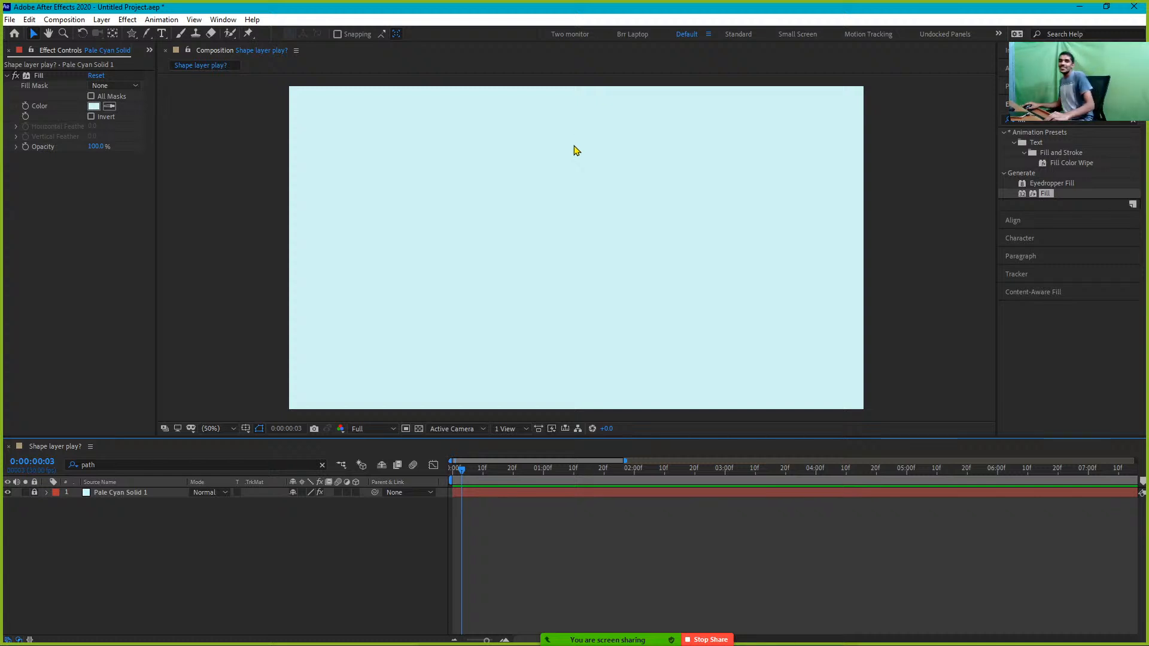
left_click(532, 504)
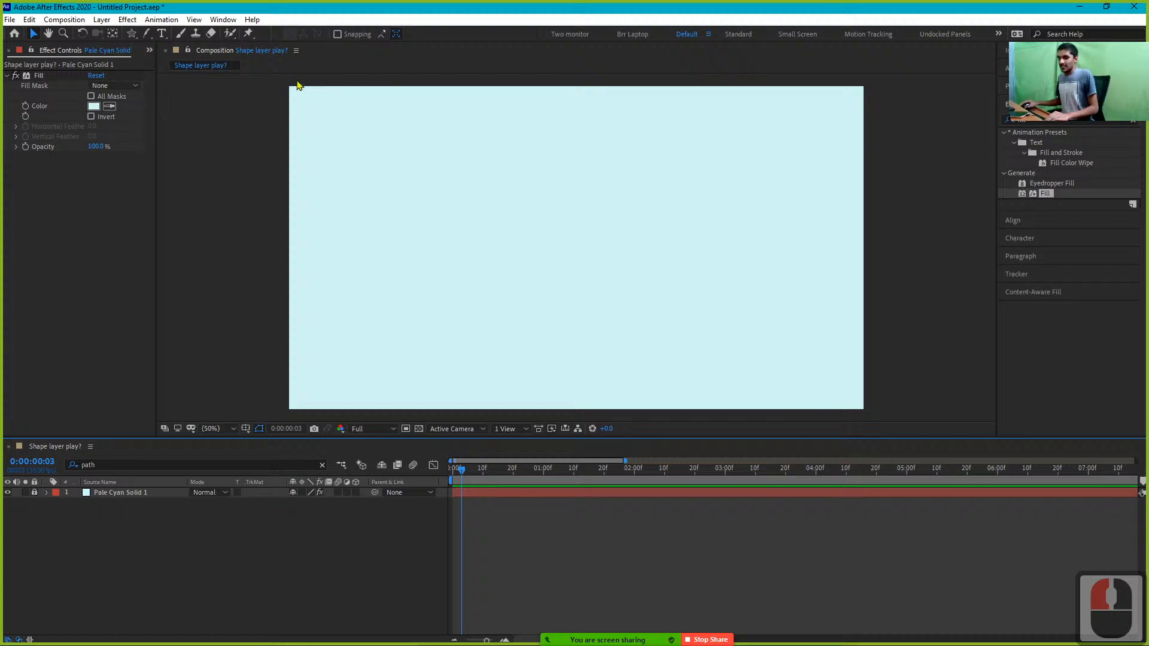
Switch to the Ellipse tool and return the playhead to 0:00:00:00
key("q")
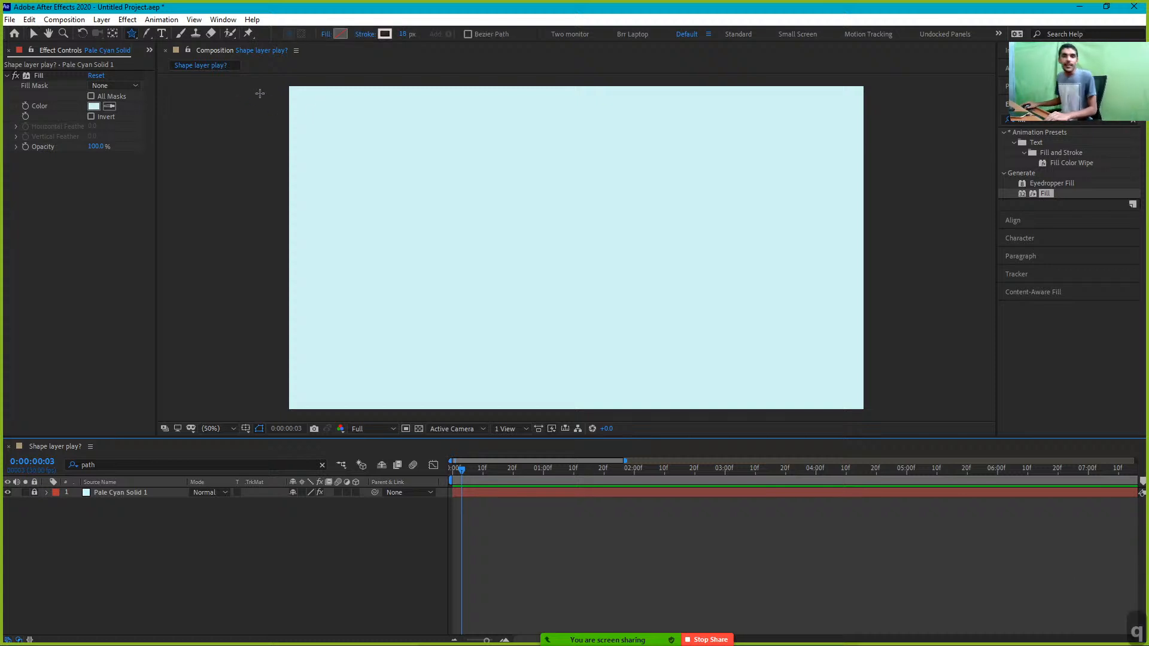
key("q")
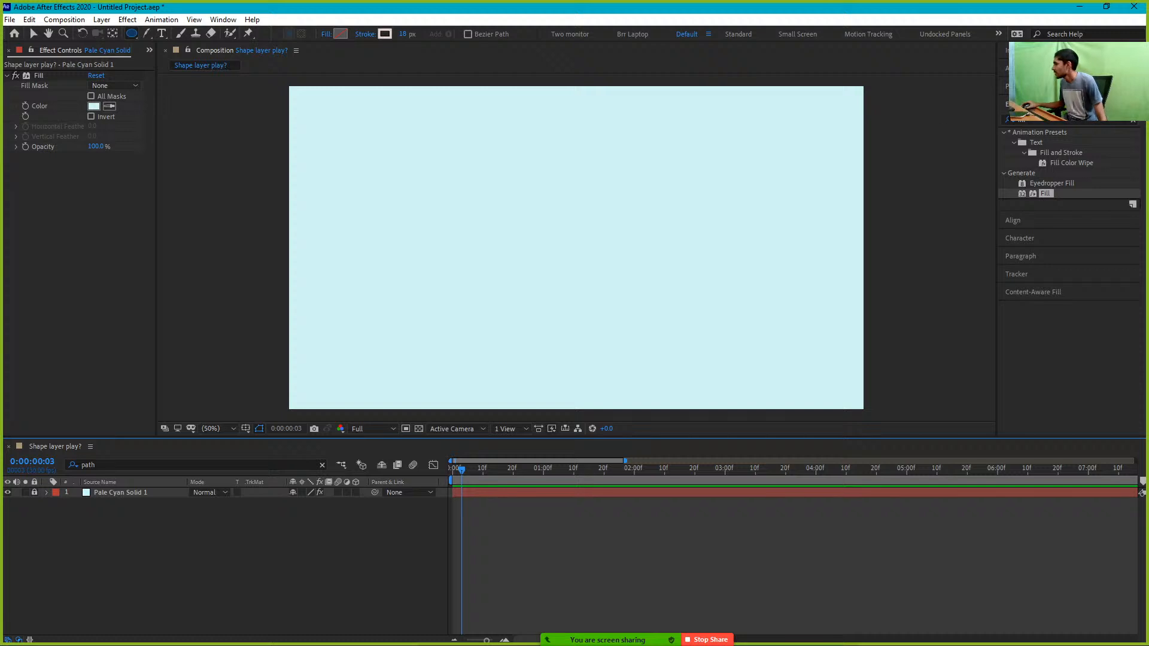
scroll(576, 86, "up", 5)
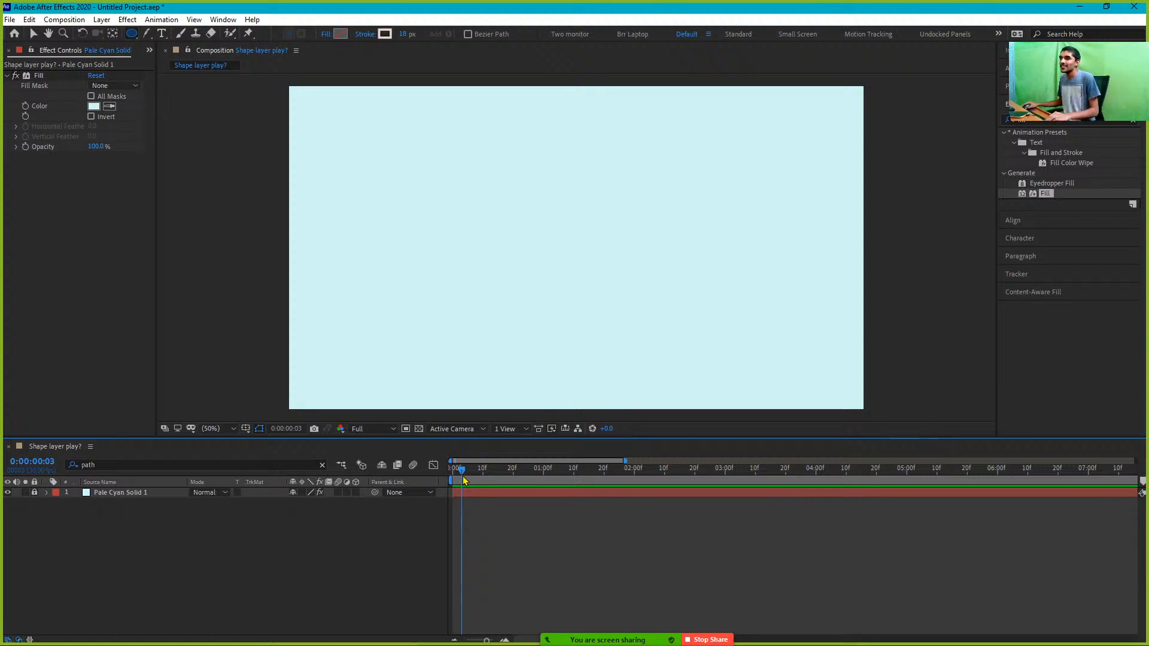
left_click_drag(464, 480, 425, 478)
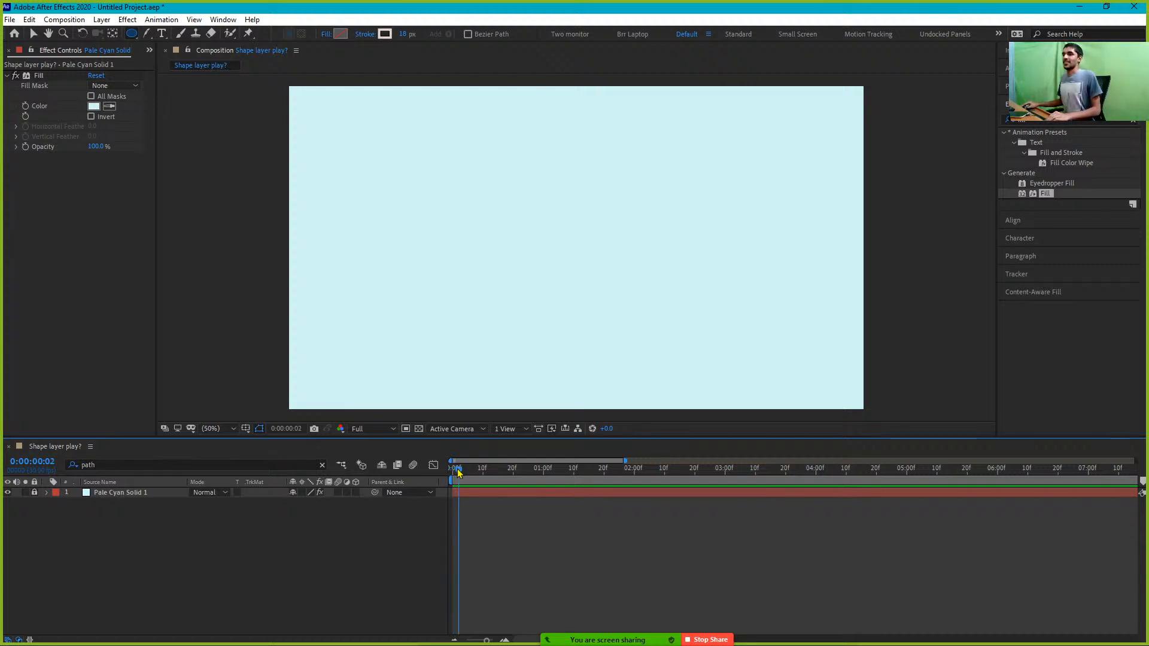
left_click(471, 473)
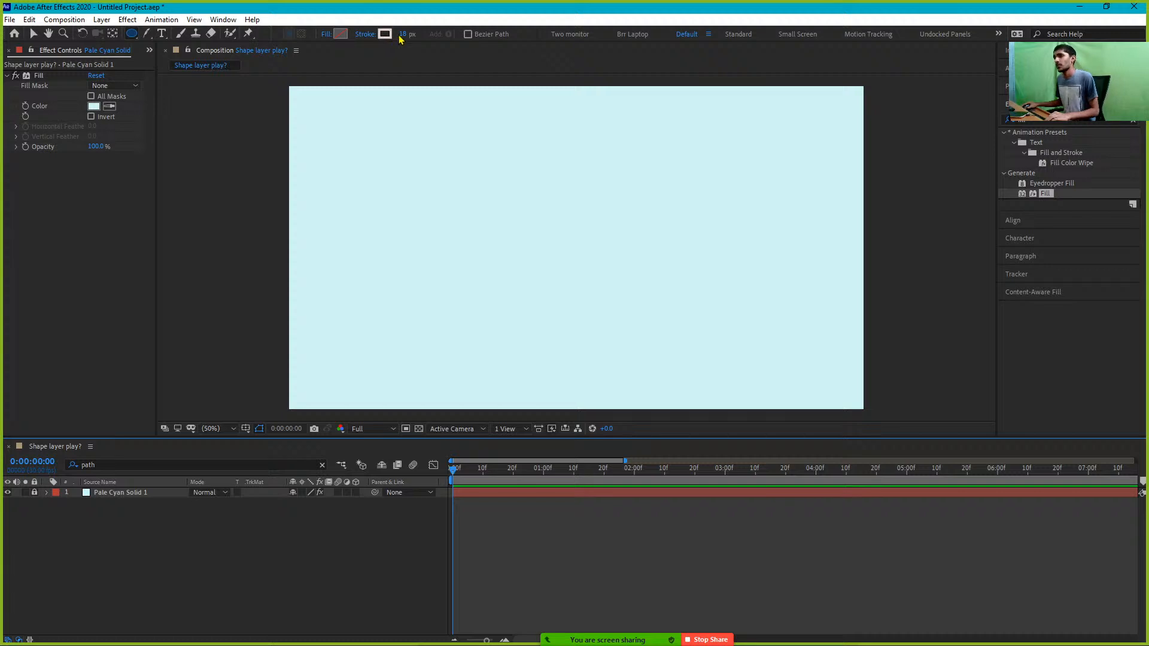
Cycle through the shape tools back to the Ellipse tool and draw a large stroked circle in the middle of the composition
left_click(133, 35)
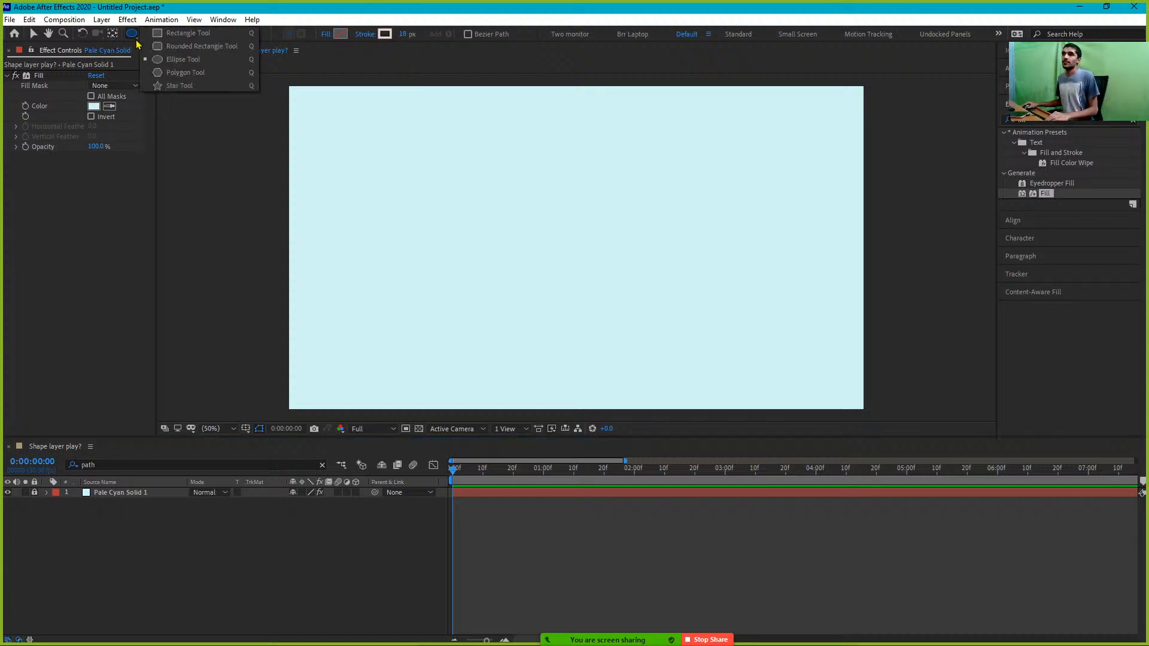
left_click(179, 59)
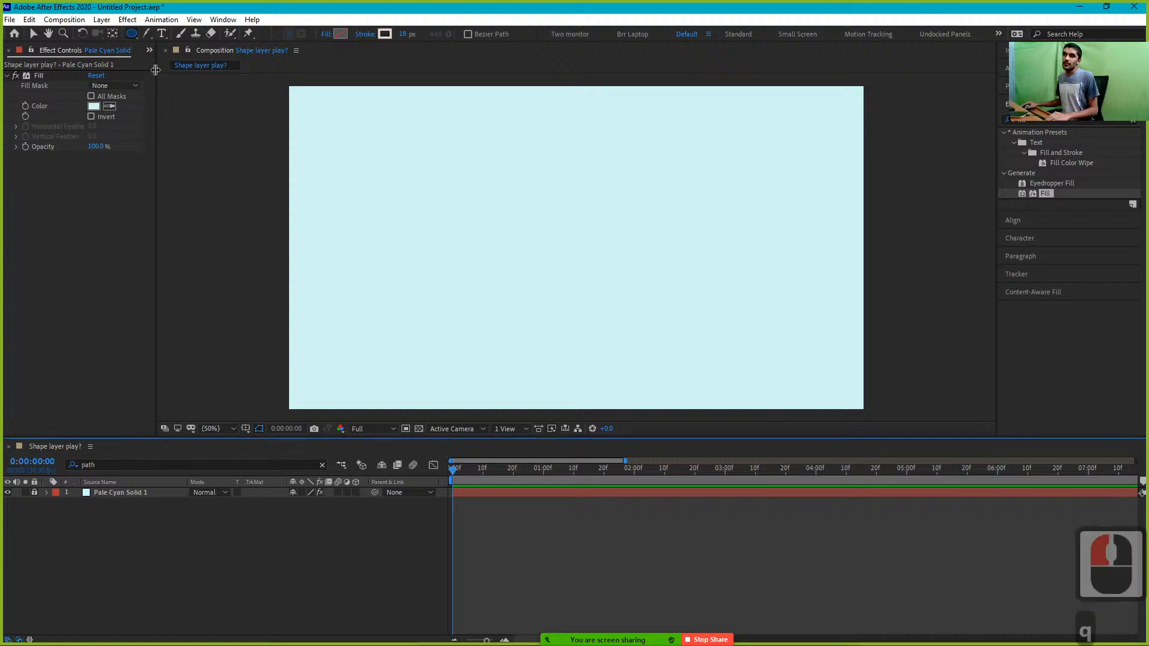
key("q")
key("q")
key("q")
key("q")
key("q")
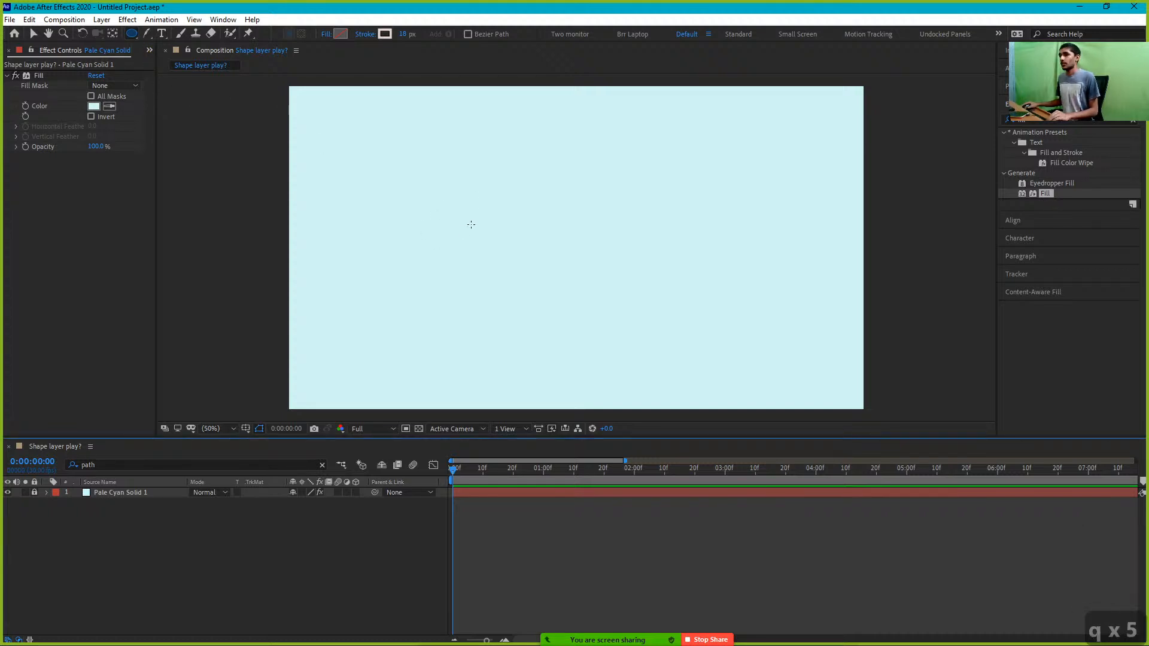
mouse_move(425, 140)
left_mouse_down()
mouse_move(667, 325)
mouse_move(735, 328)
mouse_move(683, 240)
mouse_move(742, 240)
mouse_move(701, 226)
mouse_move(707, 243)
left_mouse_up()
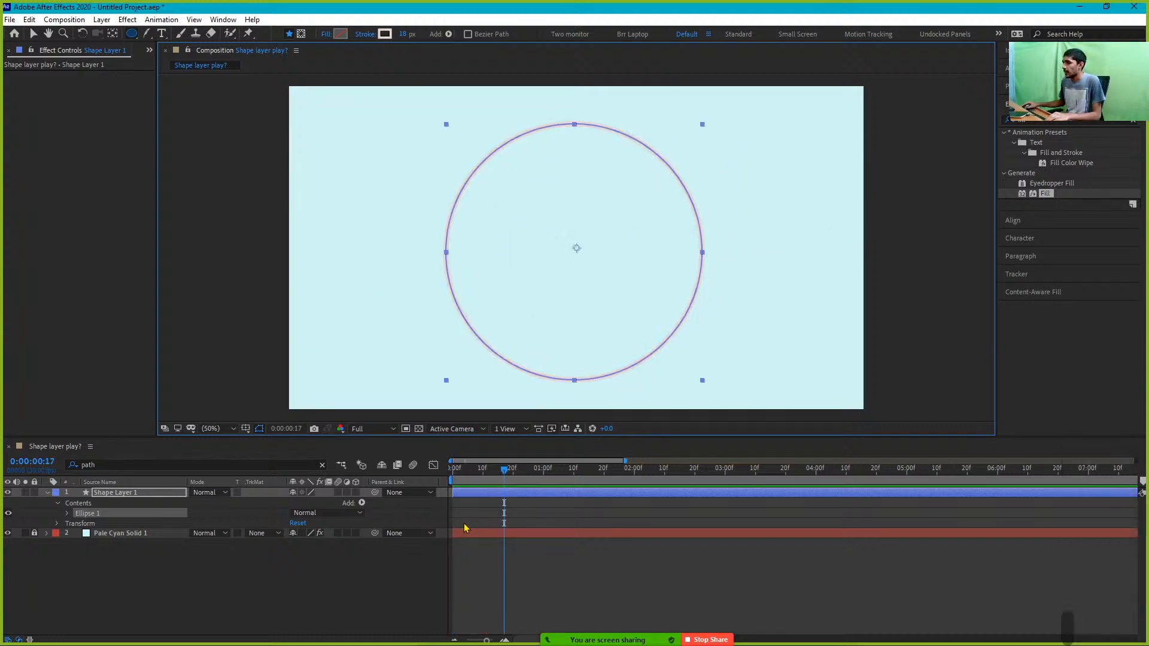
Return the playhead to the start and align the circle layer horizontally and vertically to the composition's centre
left_click(475, 481)
left_click(1033, 226)
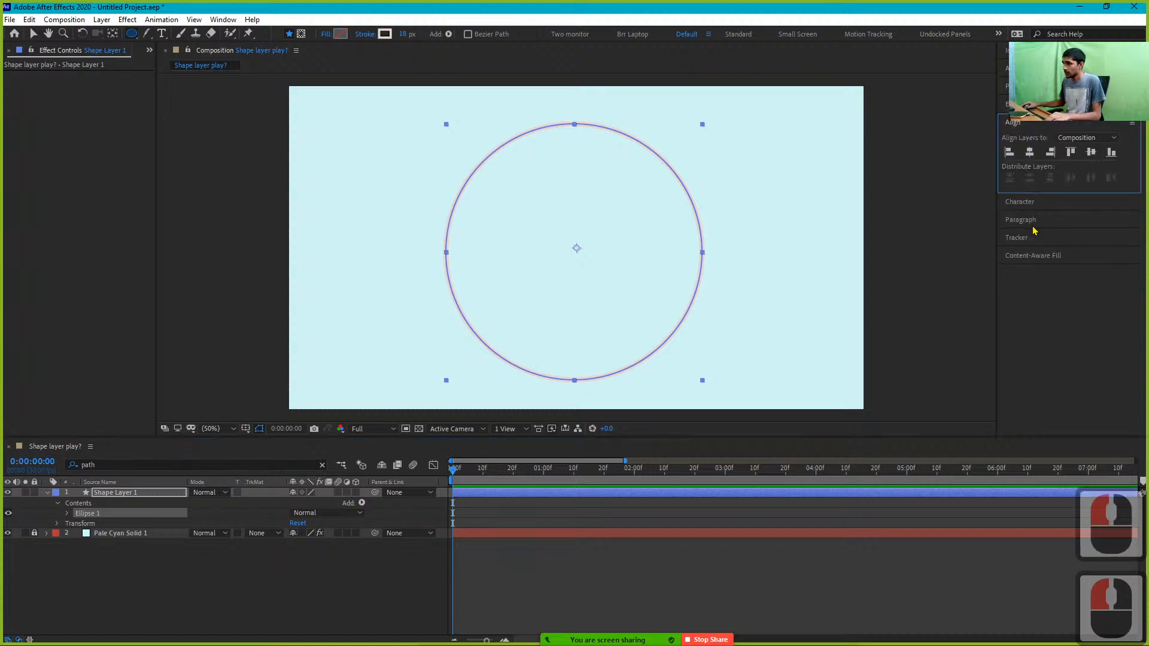
left_click(1030, 152)
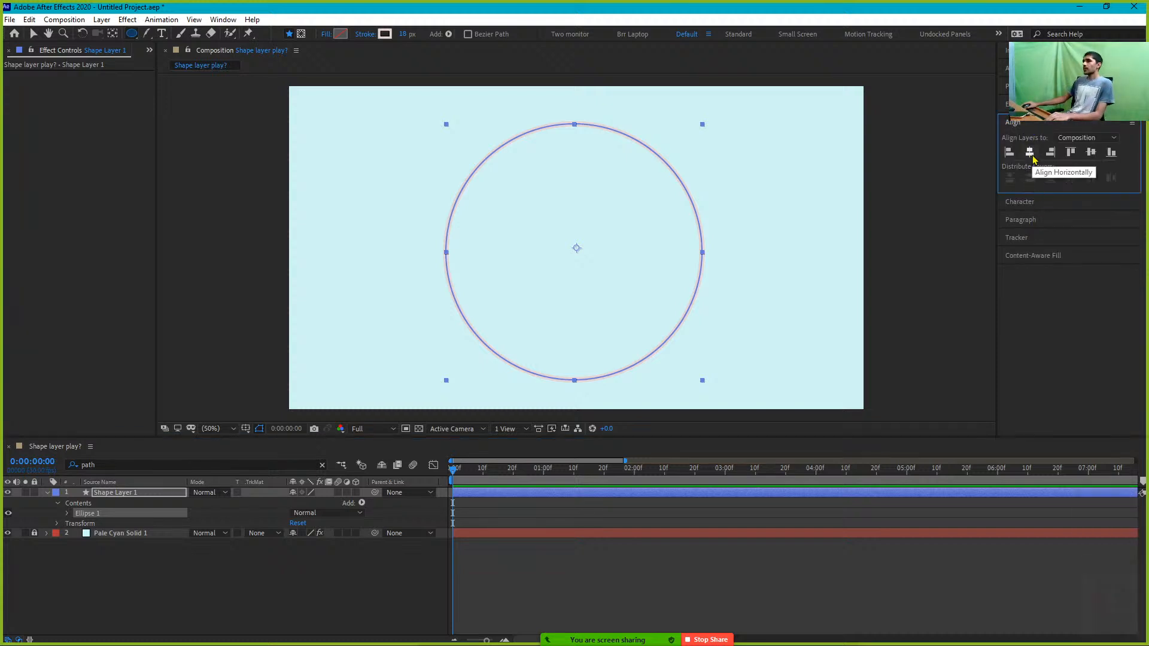
left_click(1091, 152)
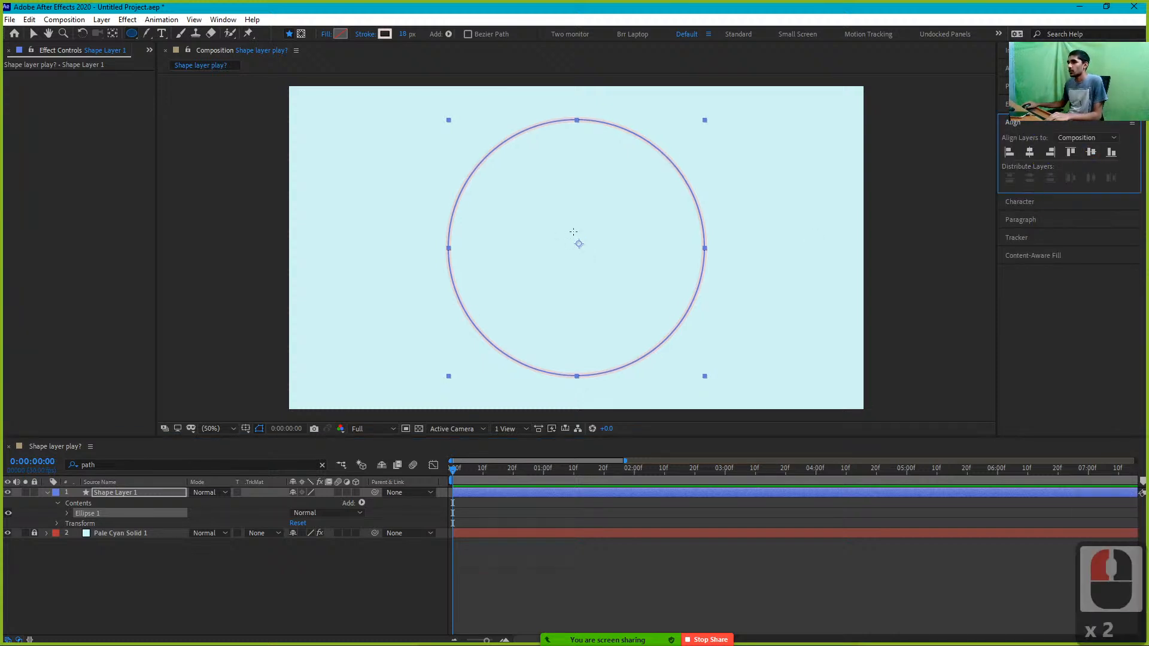
Move the ellipse's anchor point away from the circle's centre with the Pan Behind tool and bring it back to the centre
left_click(113, 38)
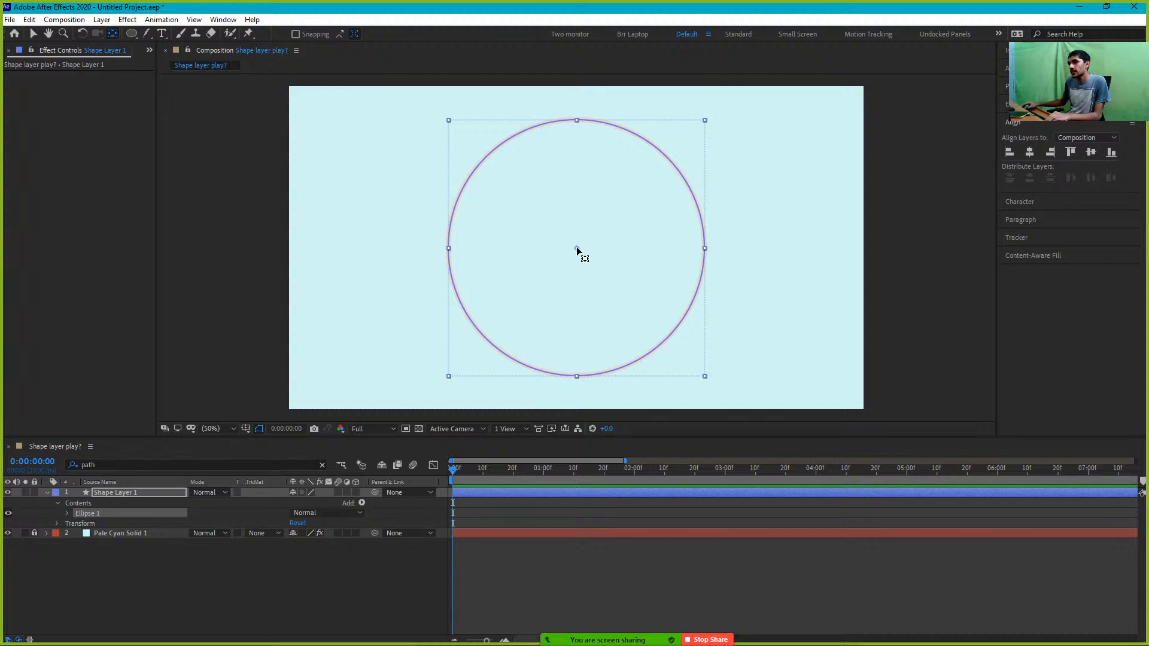
left_click_drag(576, 248, 478, 251)
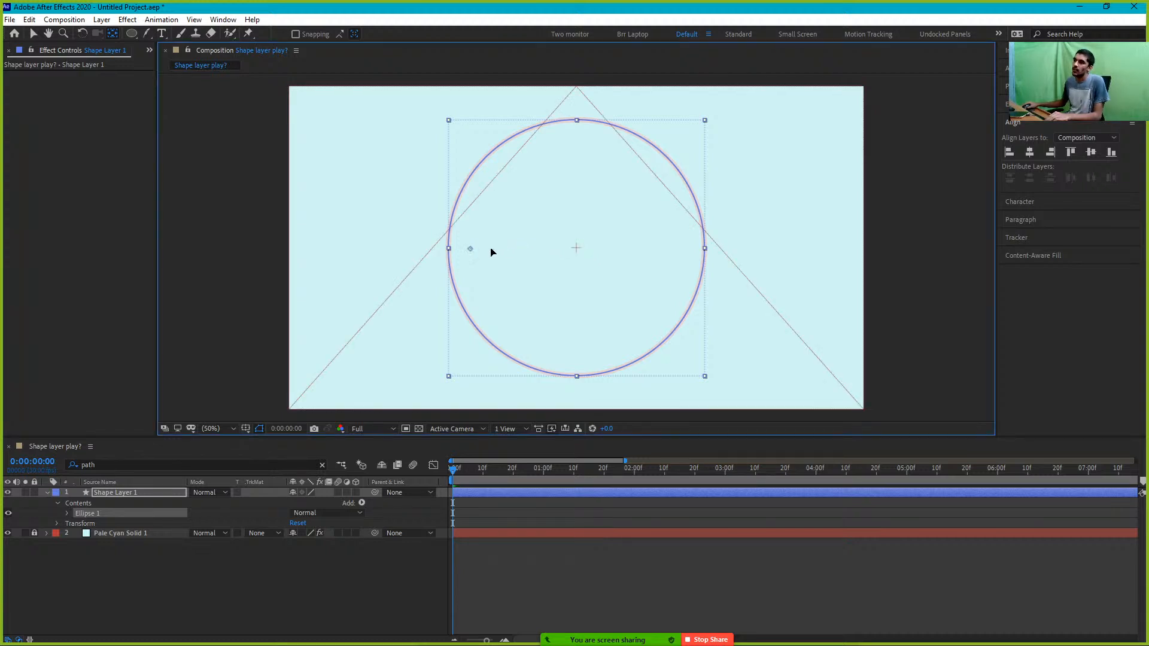
left_click_drag(576, 250, 579, 251)
left_click(578, 251)
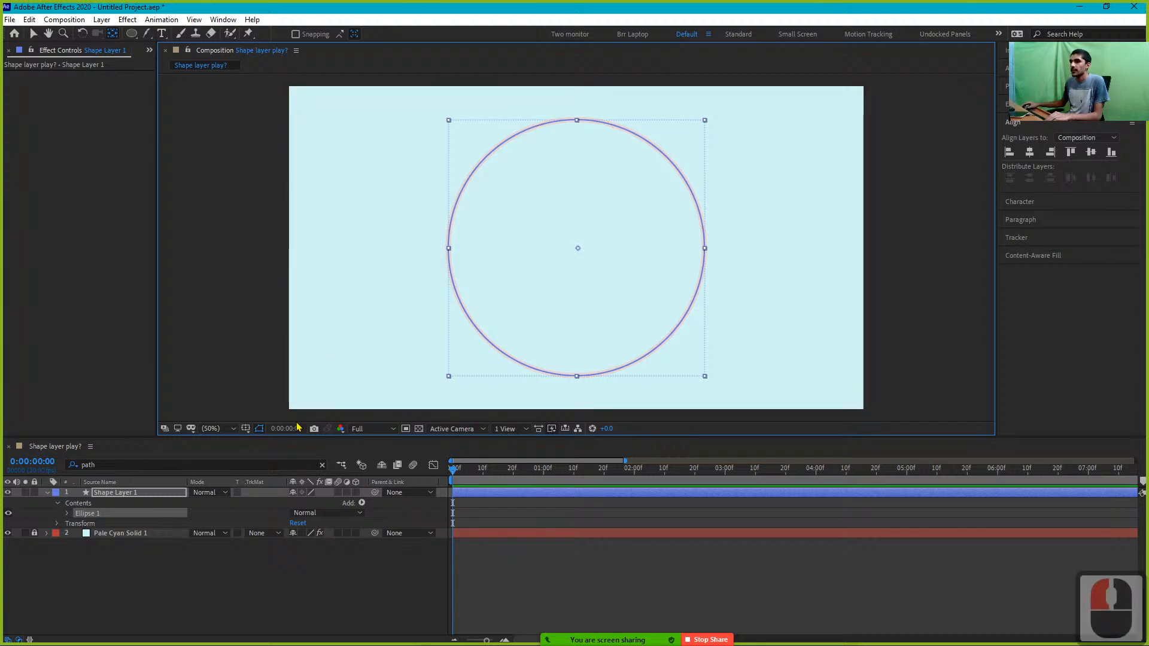
Expand the Transform properties of the circle's shape layer
left_click(57, 502)
left_click(57, 503)
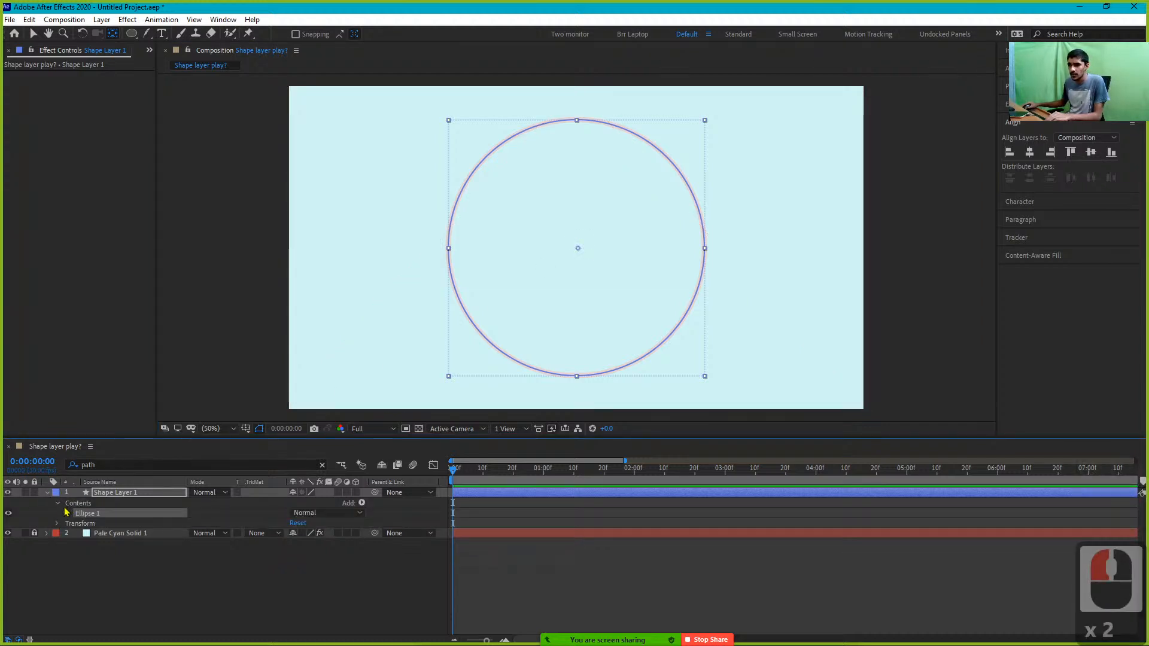
left_click(58, 524)
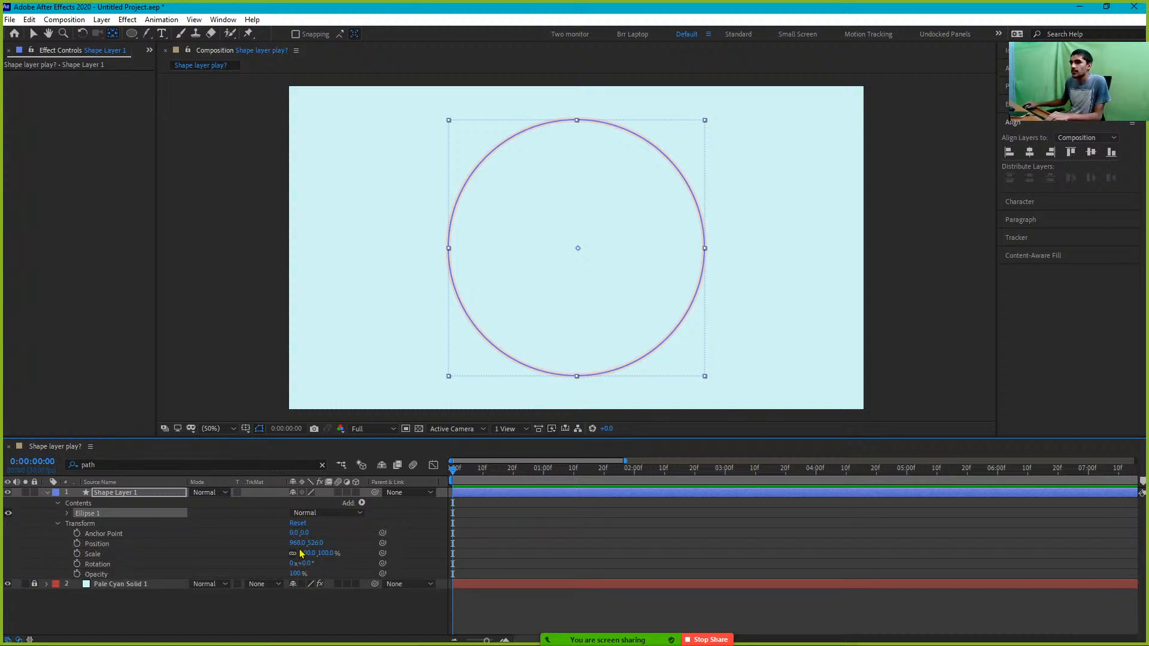
Try changing the circle layer's horizontal and vertical Position values, undoing each change
left_click_drag(300, 543, 297, 496)
key("ctrl+z")
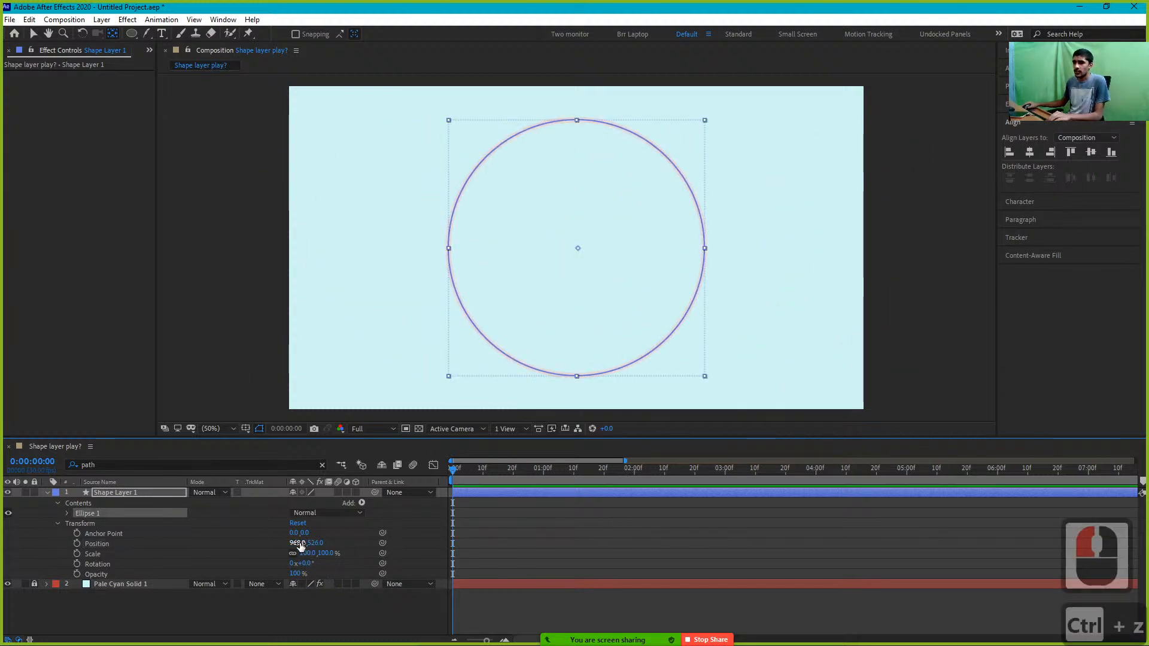
left_click_drag(313, 546, 264, 523)
key("ctrl+z")
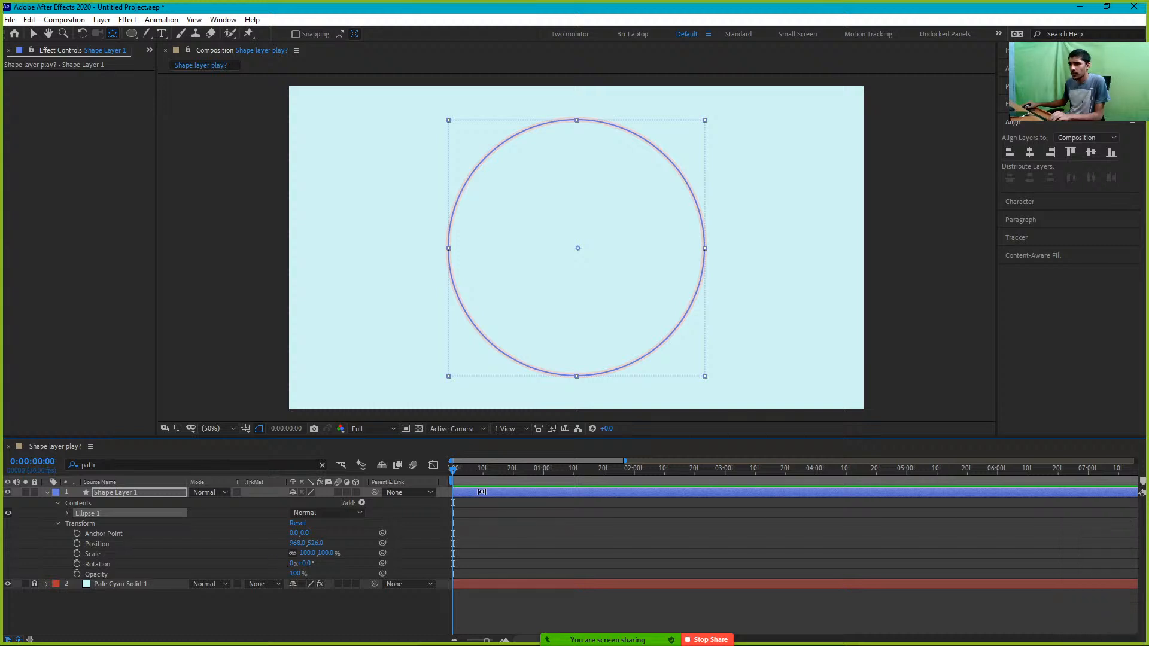
Keyframe the circle's centred Position at 0:00:00:20, and at 0:00:00:00 set its X position to -482.4, beyond the frame's left edge
left_click_drag(472, 478, 514, 479)
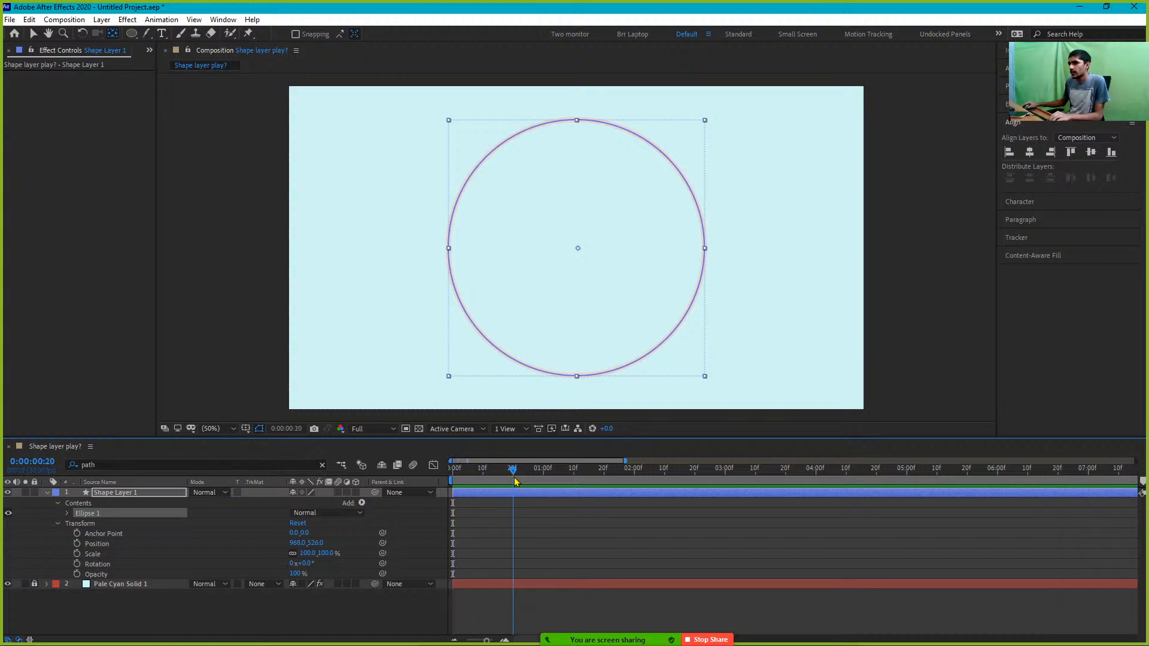
left_click(77, 544)
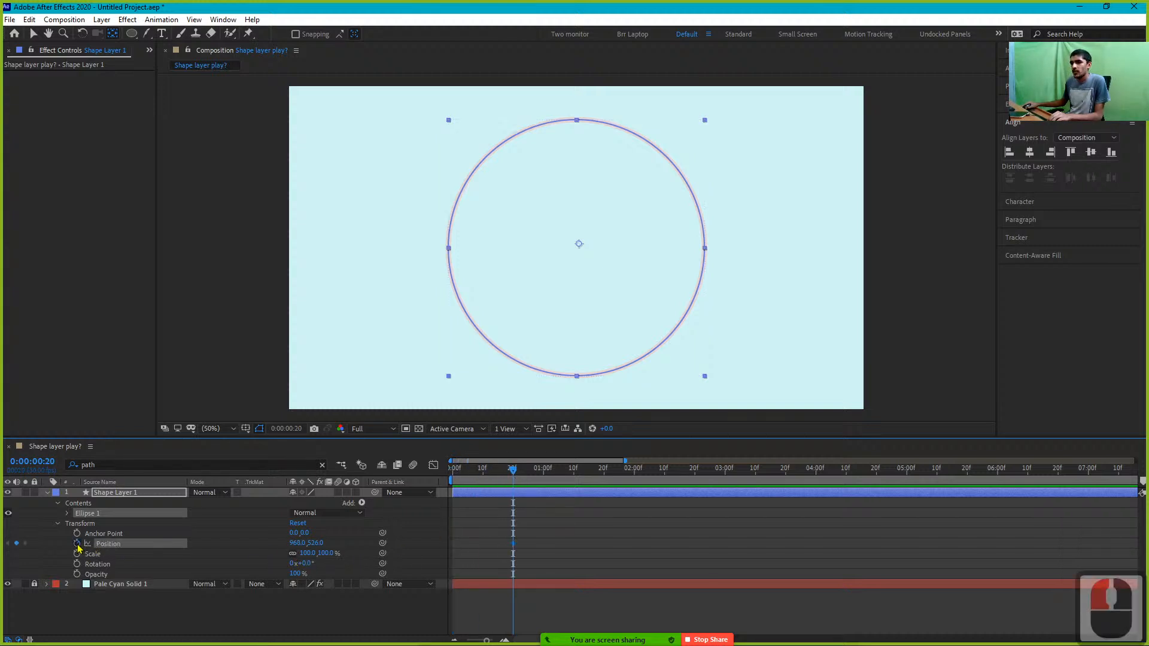
left_click_drag(513, 470, 453, 469)
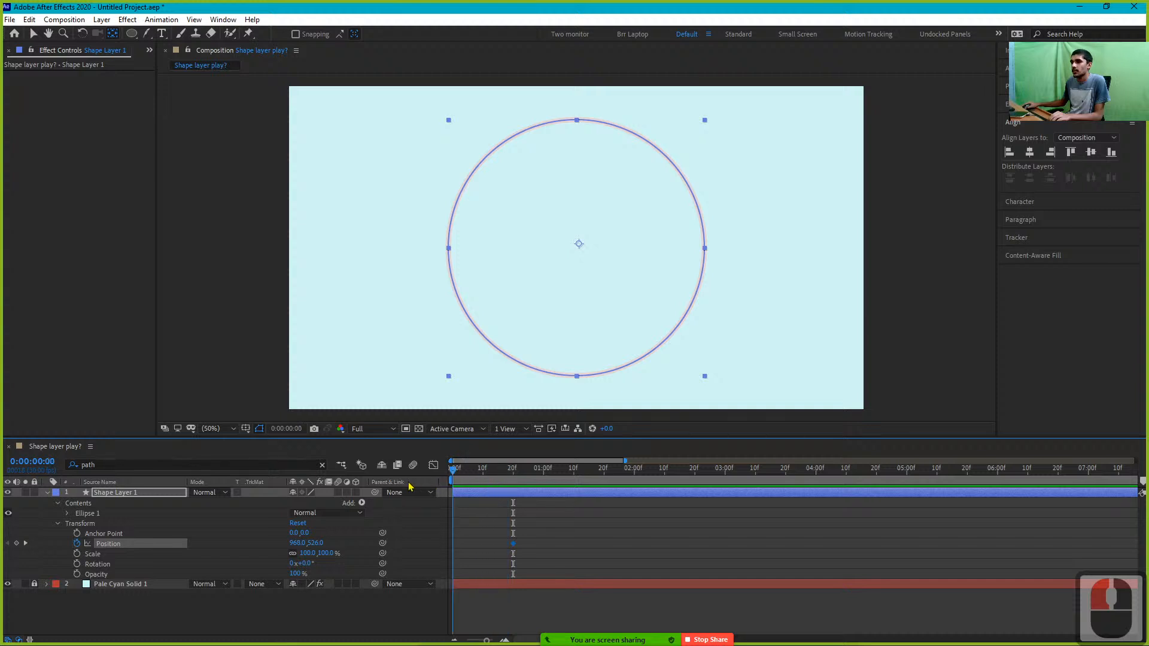
left_click_drag(297, 542, 165, 544)
left_click_drag(165, 544, 519, 526)
left_click_drag(783, 542, 40, 488)
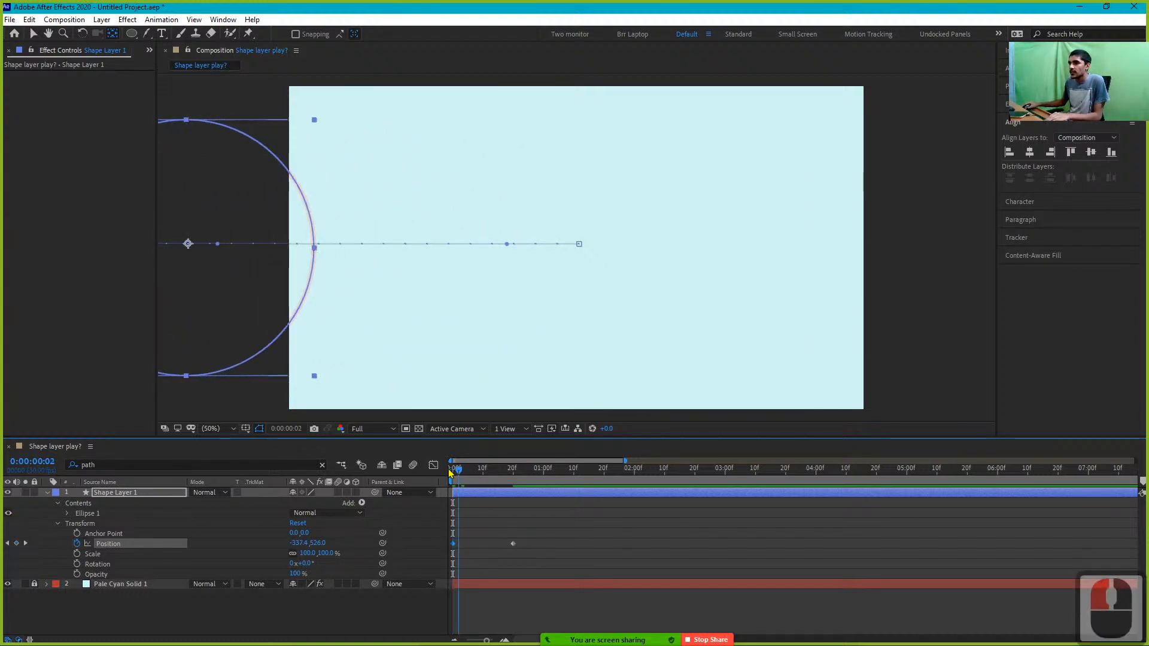
Preview the circle's slide-in, shortening the work area to end just past 0:00:01:12 and replaying the animation
key("space")
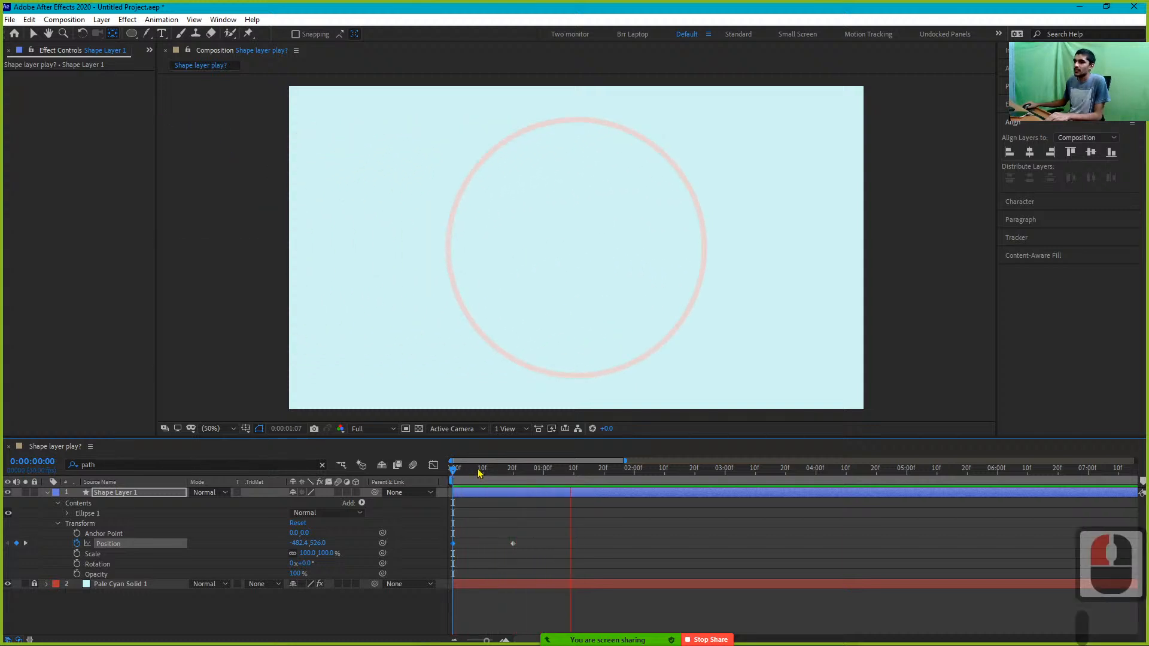
left_click(478, 472)
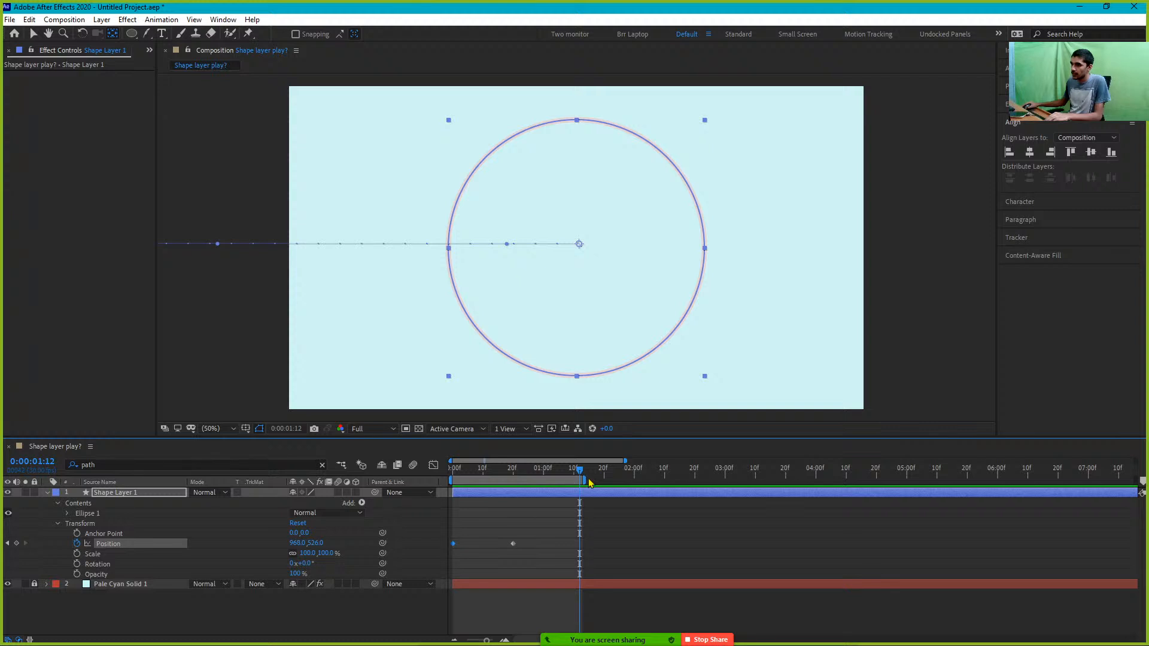
key("space")
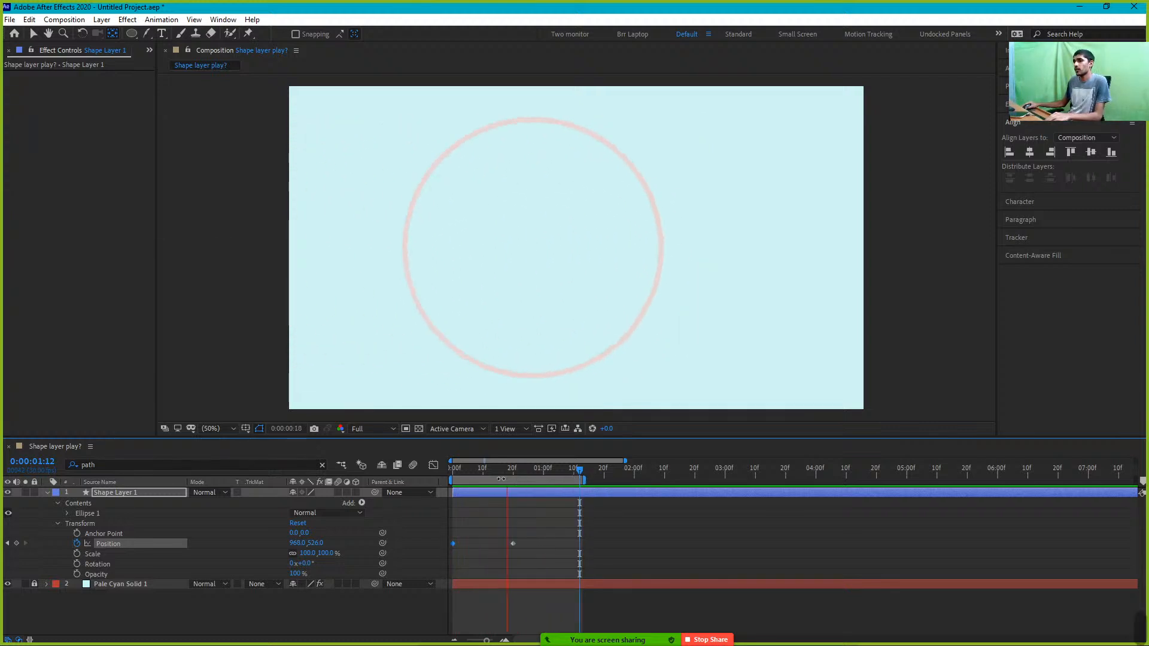
key("space")
left_click(453, 470)
key("space")
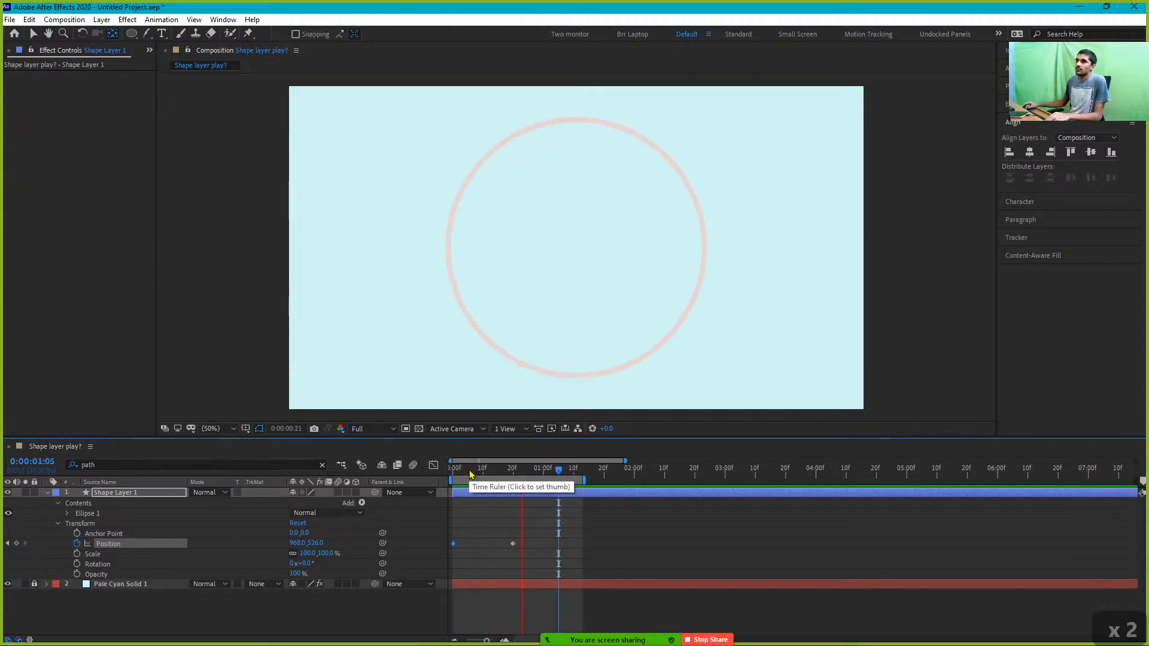
key("space")
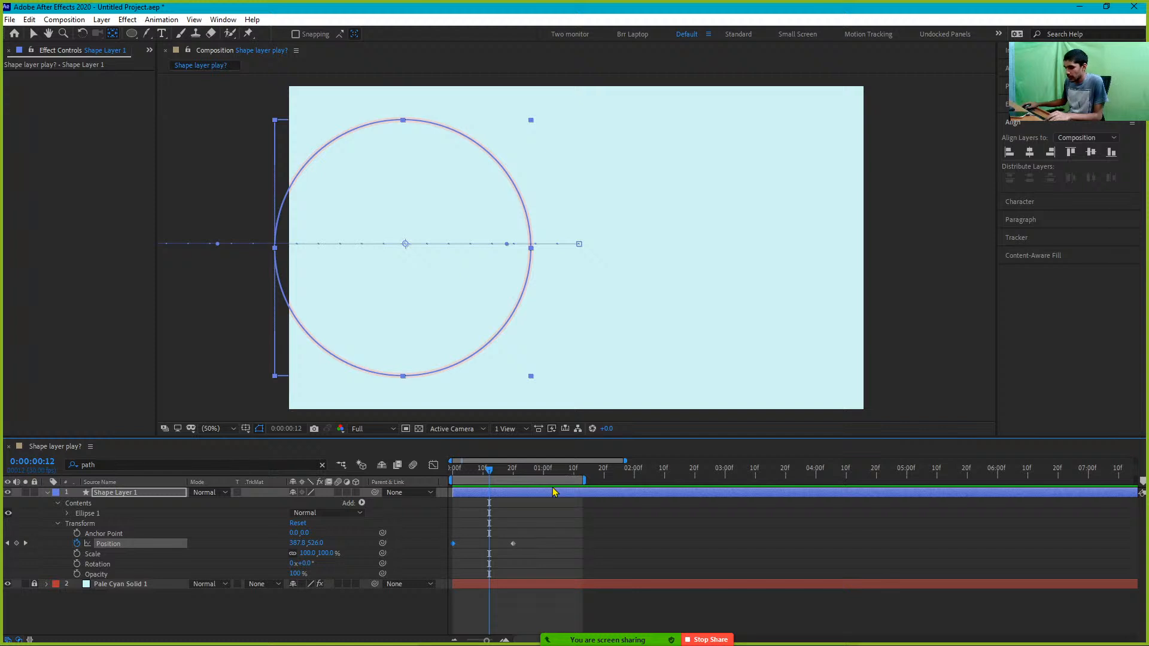
Switch to the Selection tool, move the playhead to 0:00:00:28 and thicken the circle's stroke to 96 px
key("v")
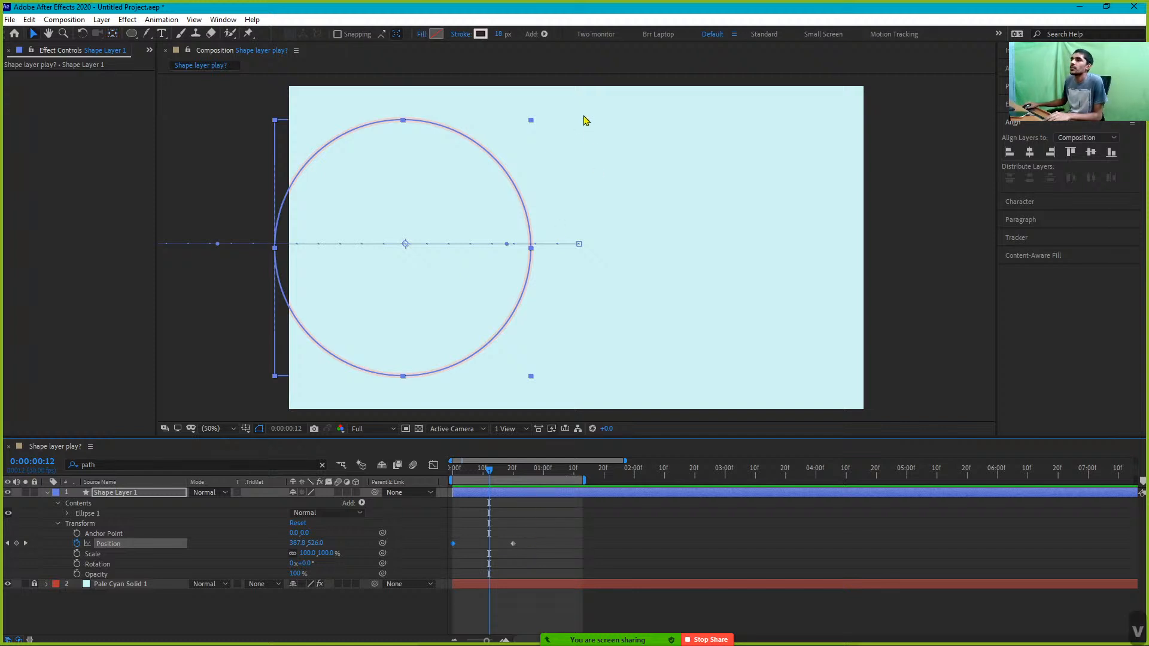
mouse_move(501, 37)
left_mouse_down()
mouse_move(515, 38)
mouse_move(495, 43)
mouse_move(655, 309)
left_mouse_up()
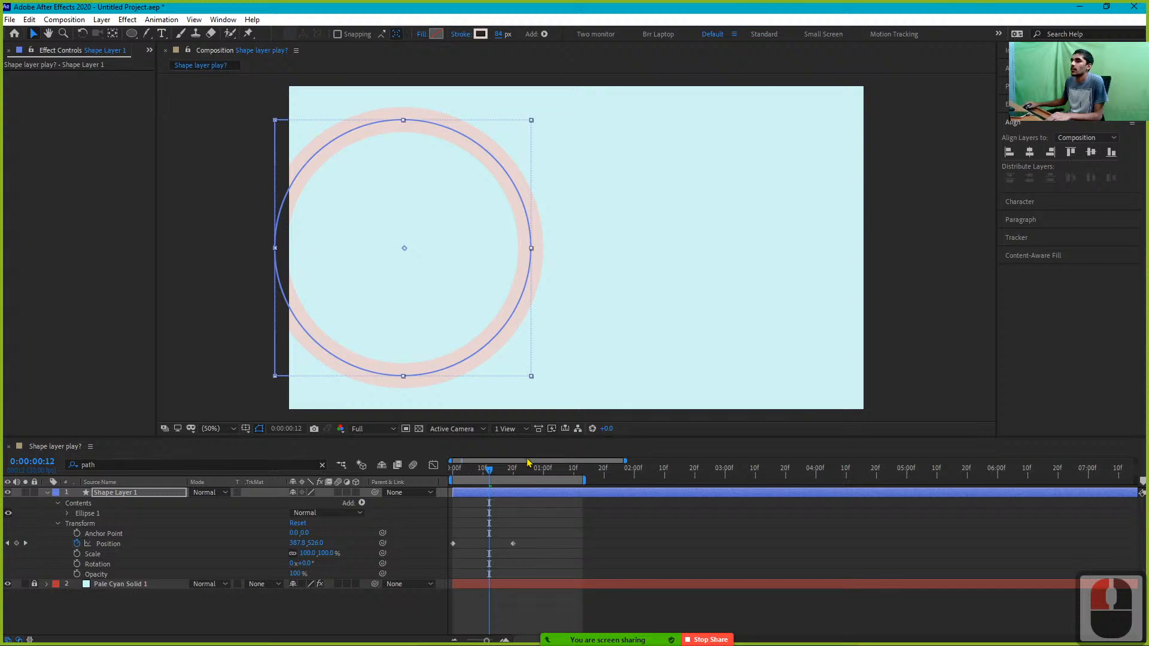
left_click_drag(528, 462, 537, 467)
mouse_move(502, 35)
left_mouse_down()
mouse_move(519, 37)
mouse_move(478, 49)
mouse_move(542, 46)
mouse_move(502, 55)
left_mouse_up()
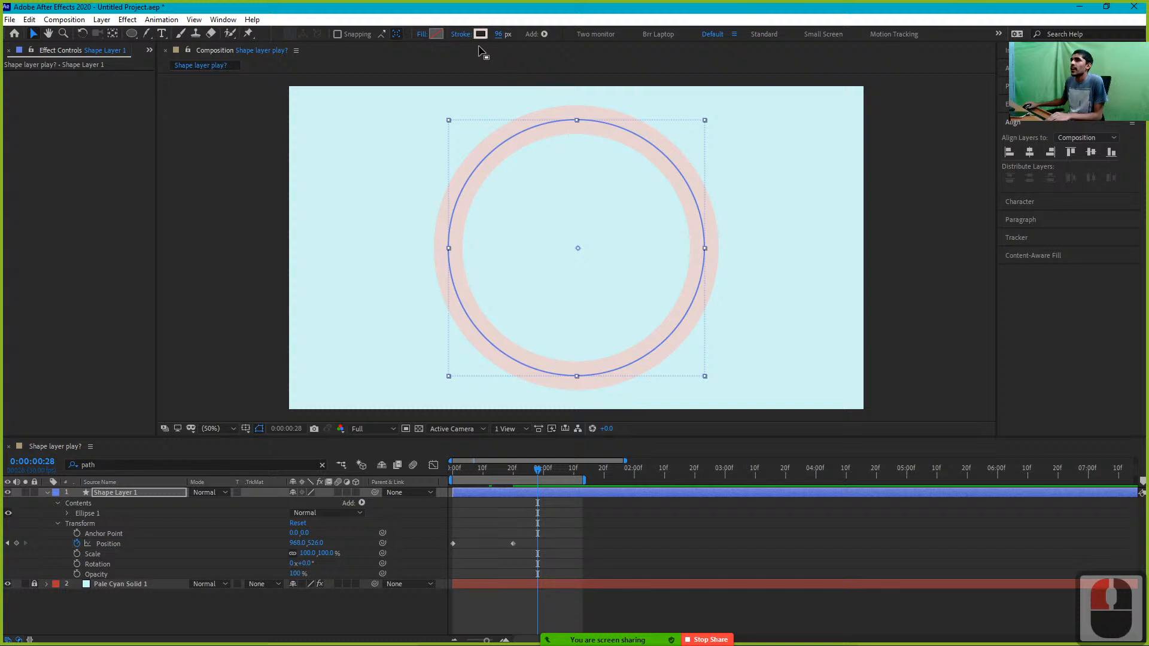
Set the circle's fill colour to black
left_click(435, 34)
left_click_drag(158, 73, 123, 139)
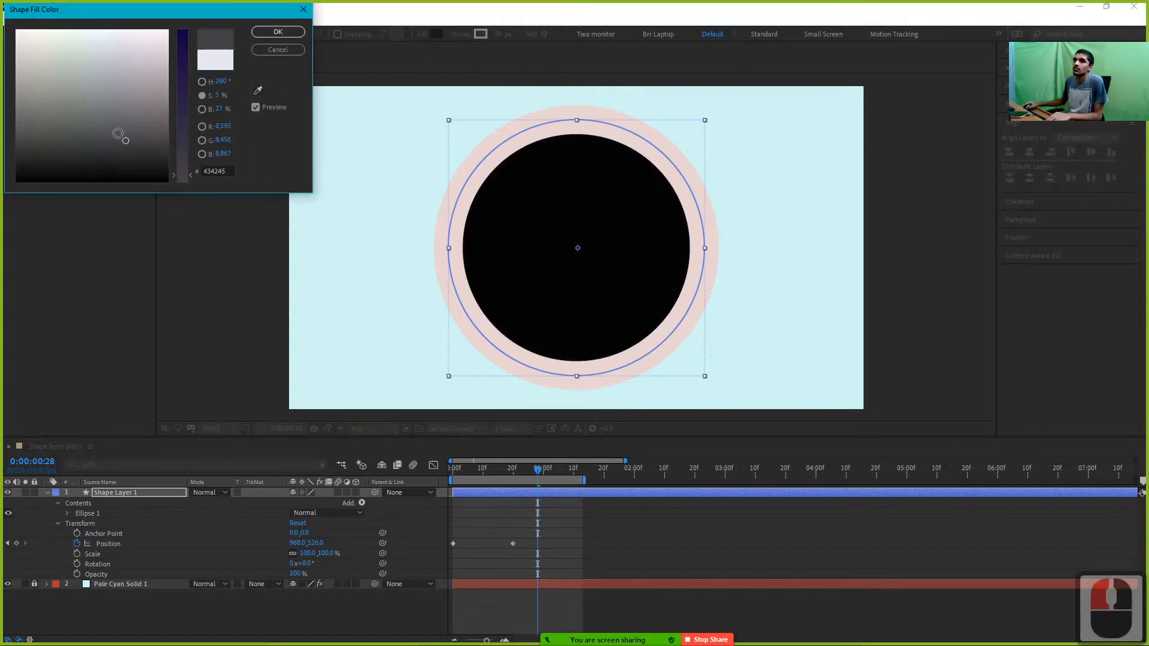
left_click(278, 32)
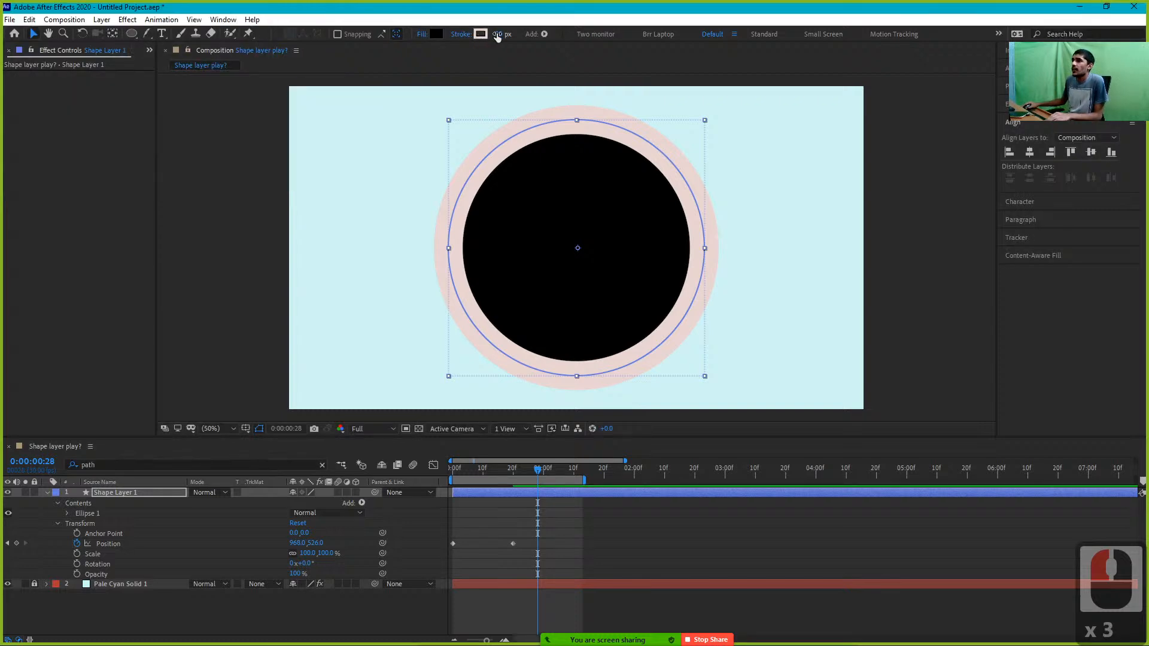
Change the circle's fill type from solid colour to Linear Gradient
left_click(421, 35)
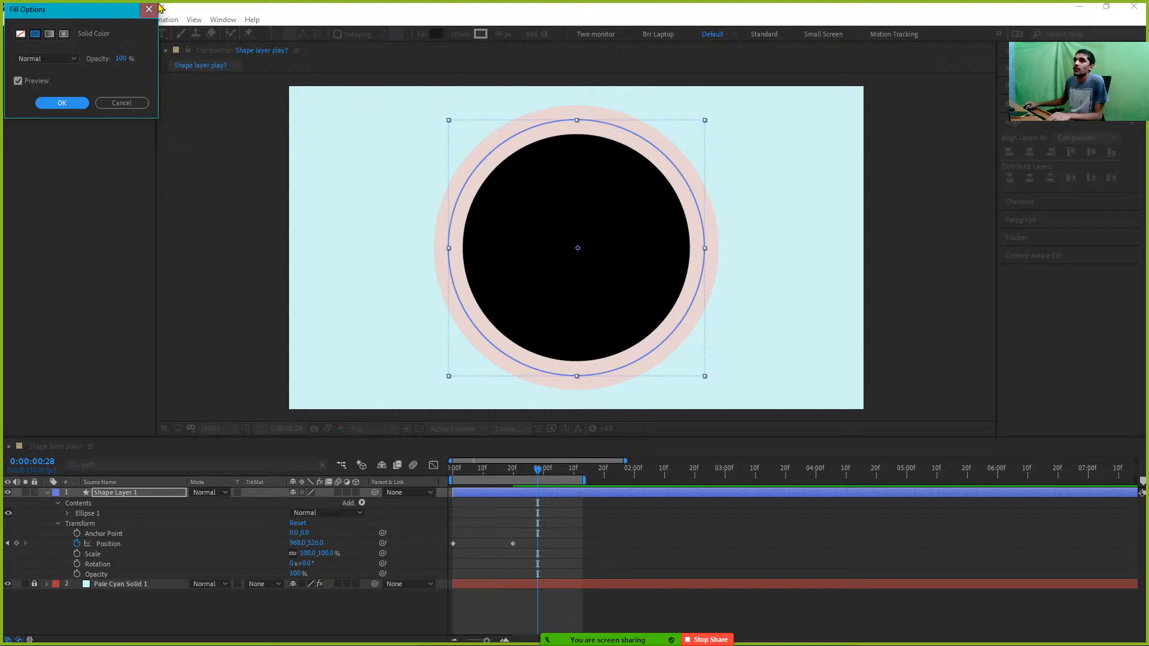
left_click(149, 9)
left_click(422, 34)
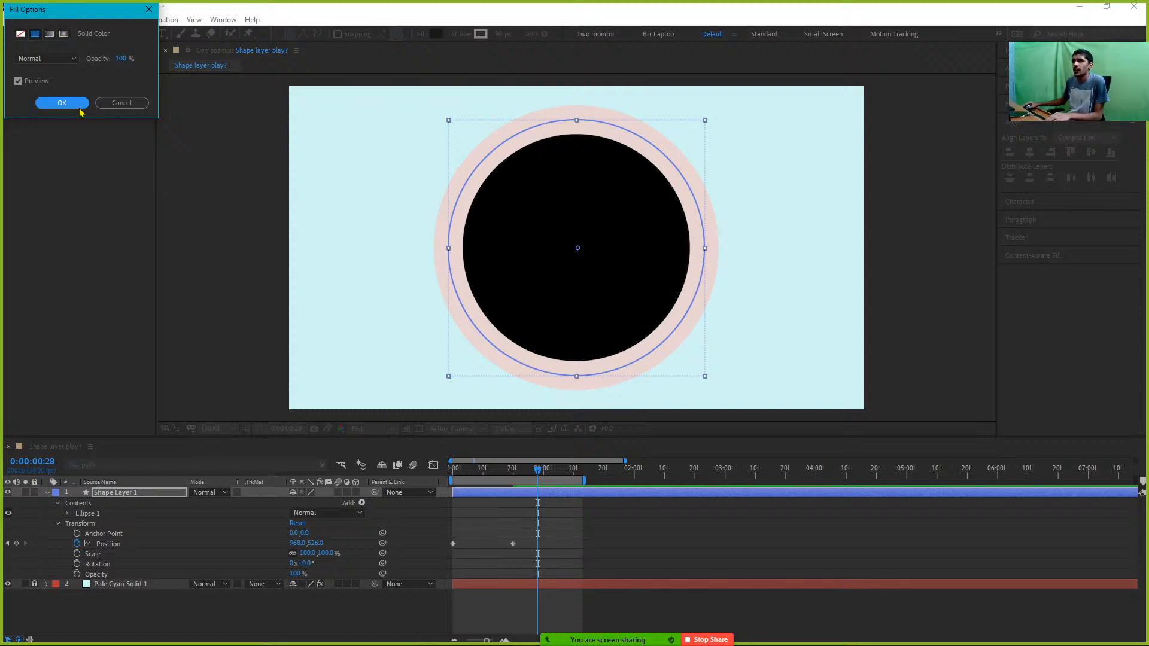
left_click(49, 36)
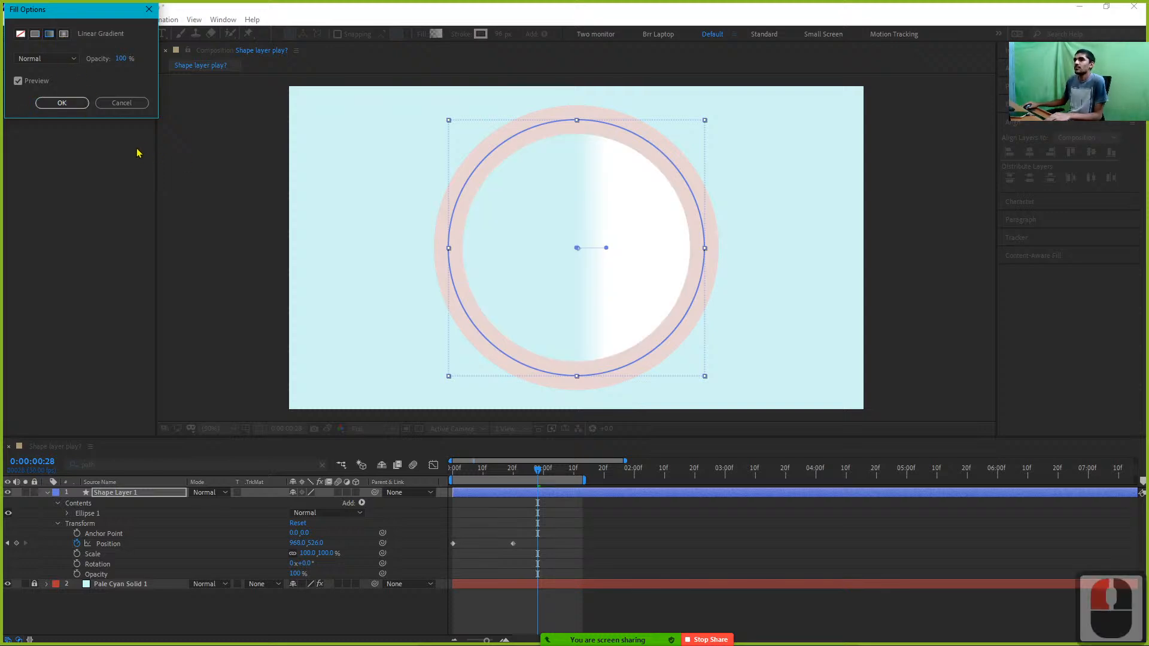
left_click(62, 103)
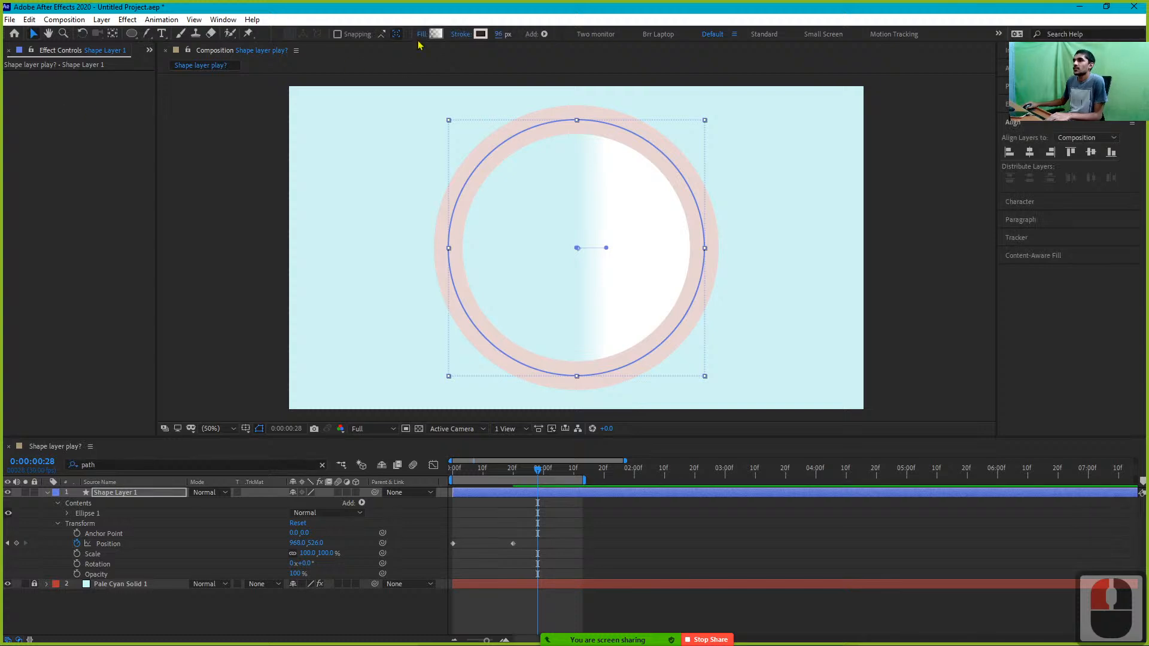
Set the gradient's first colour stop to gray 9E9E9E and move the gradient's start point to the circle's left edge
left_click(435, 35)
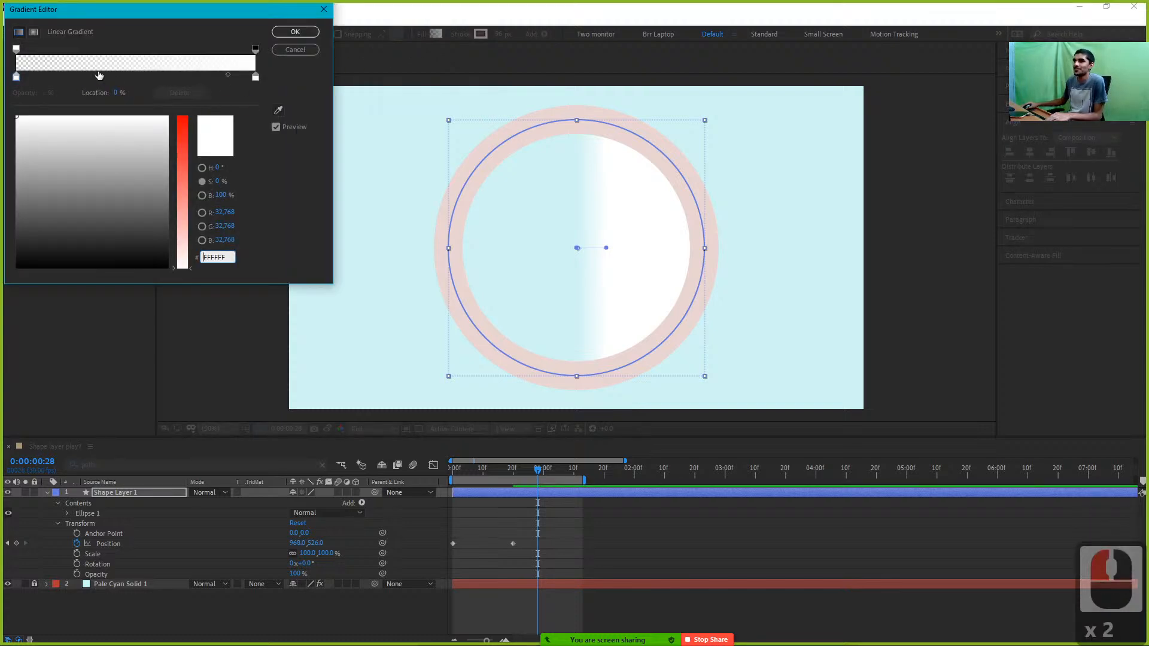
left_click(16, 77)
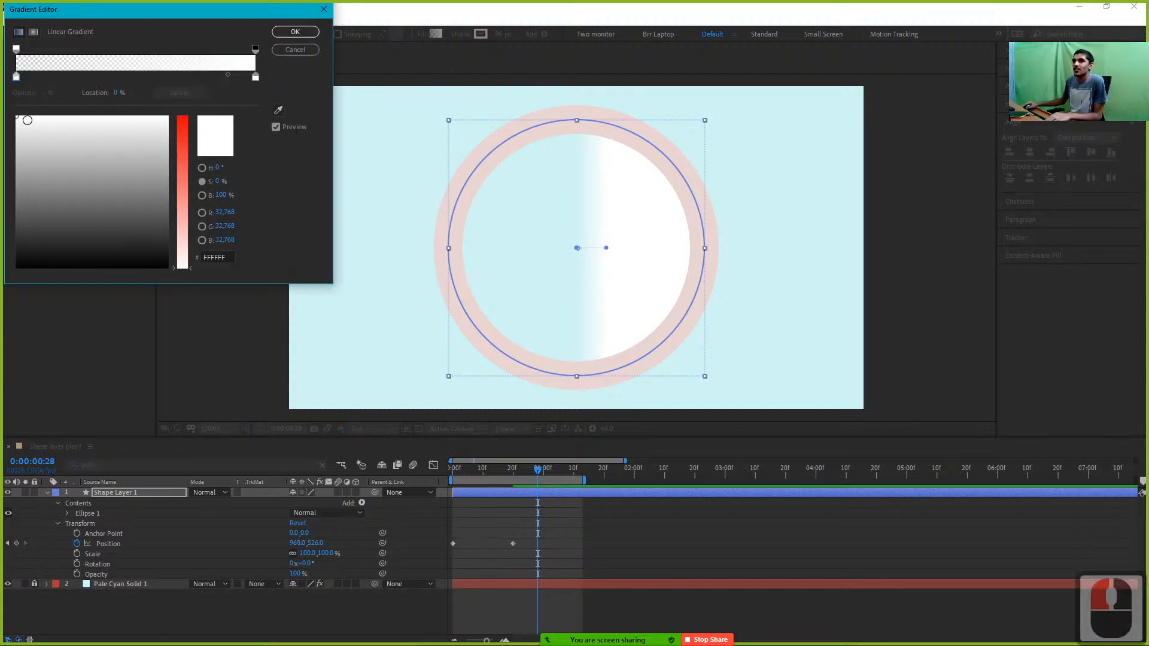
mouse_move(28, 121)
left_mouse_down()
mouse_move(29, 185)
mouse_move(30, 174)
left_mouse_up()
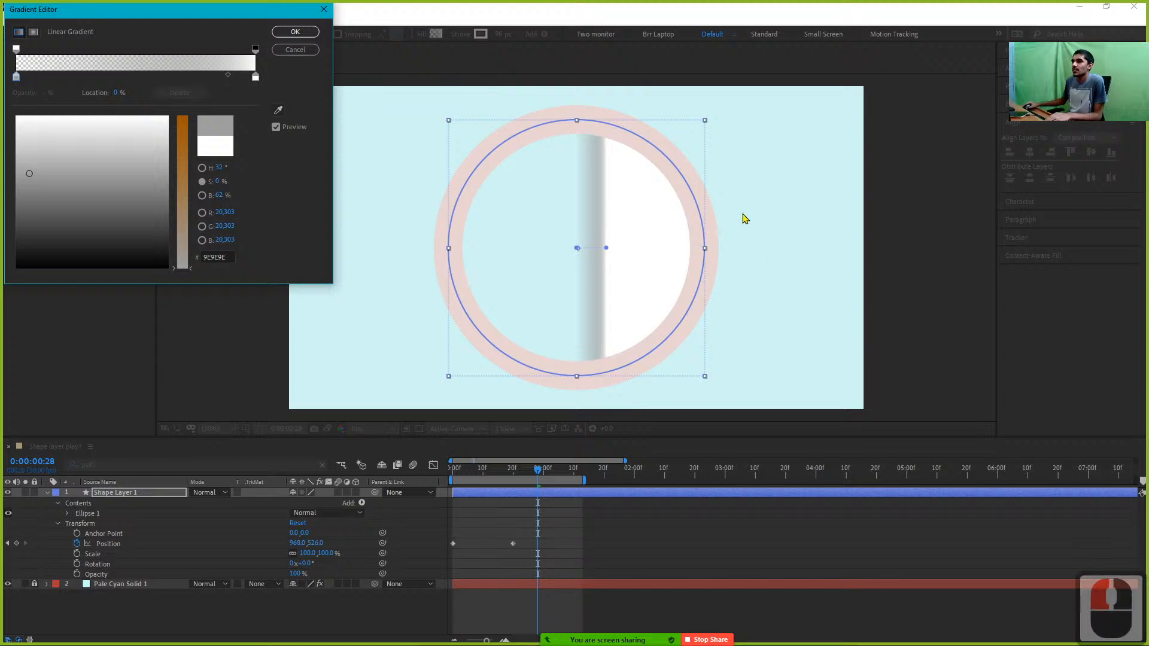
left_click(295, 31)
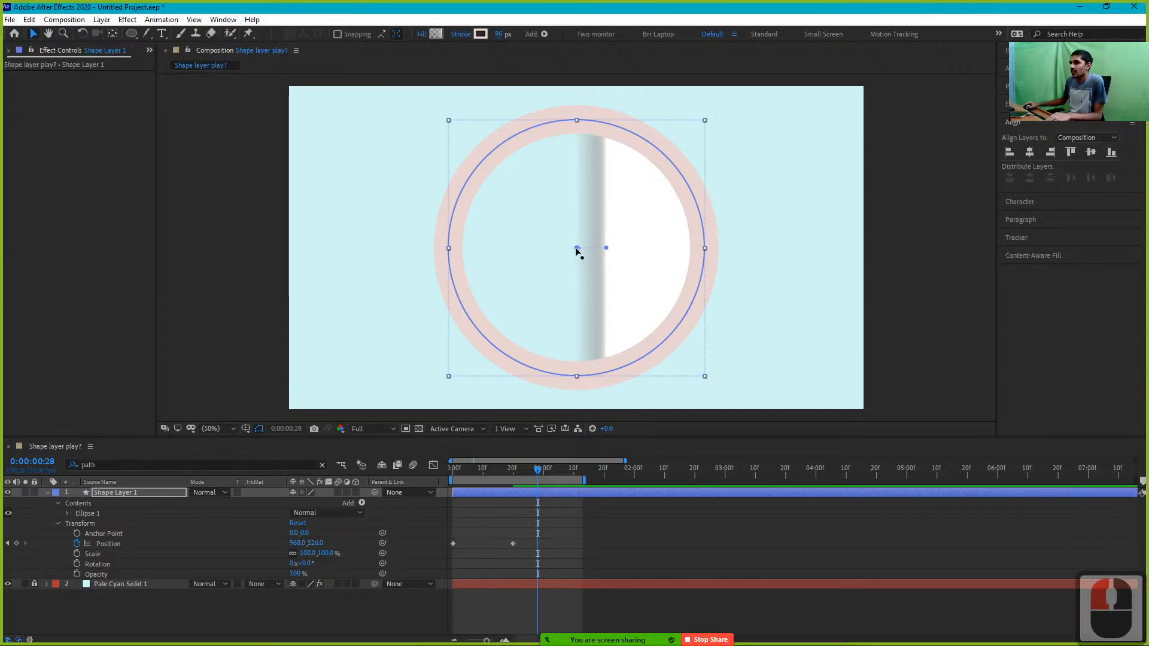
left_click_drag(578, 249, 459, 249)
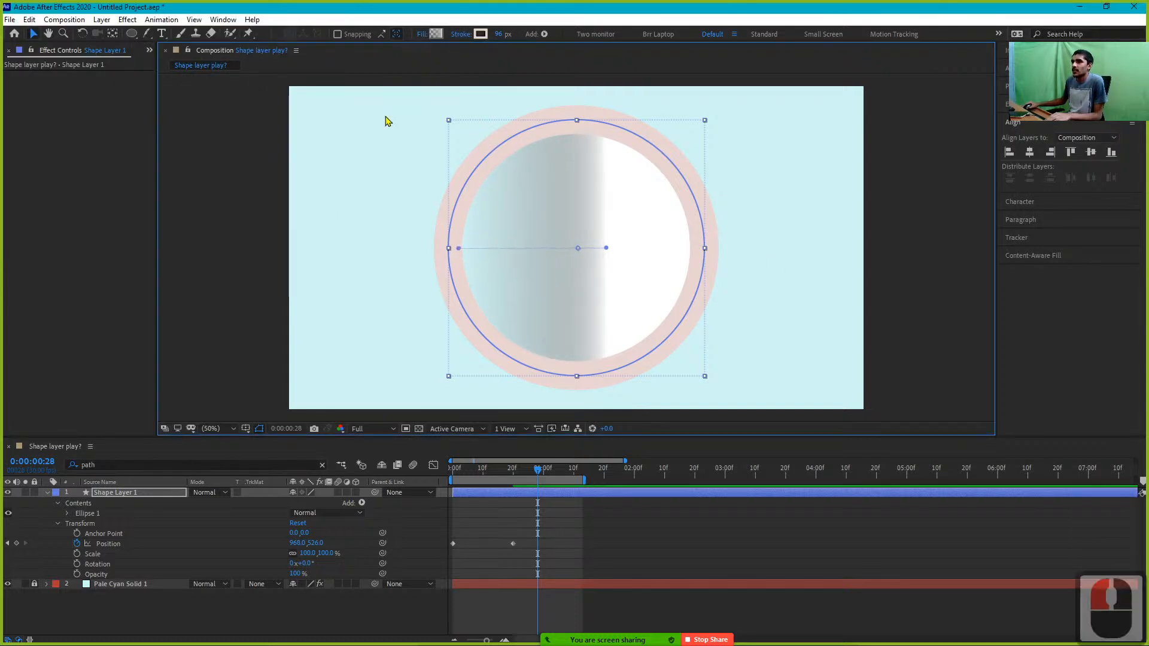
Set the circle's fill type to None so only the stroke is drawn
left_click(422, 33)
left_click(35, 29)
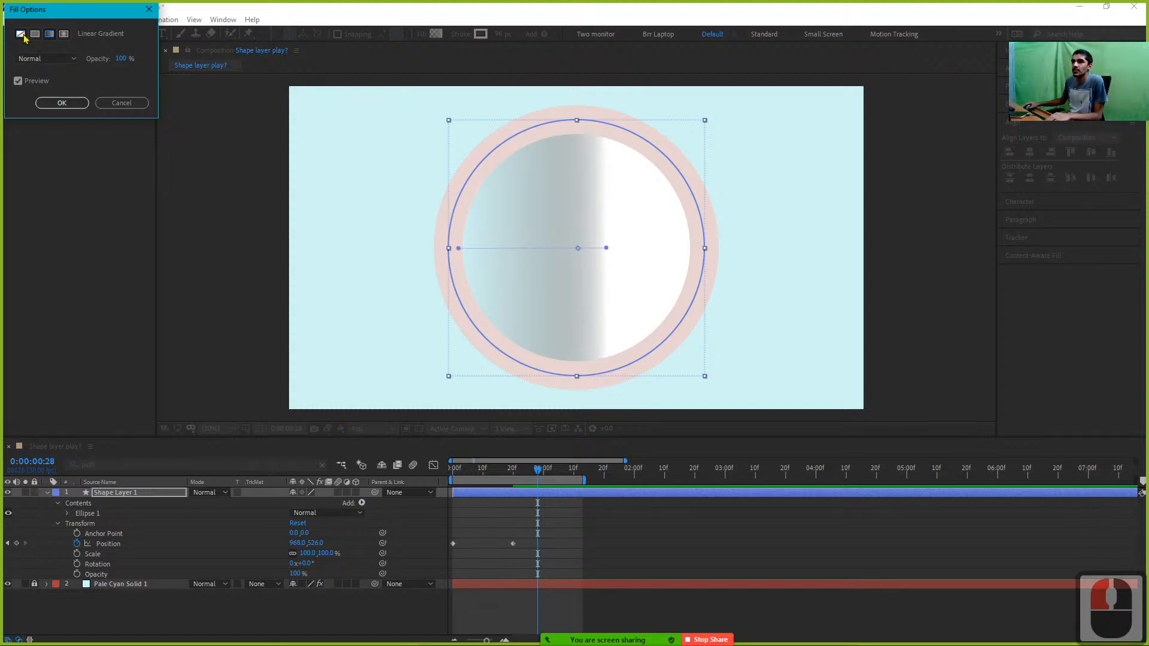
left_click(73, 105)
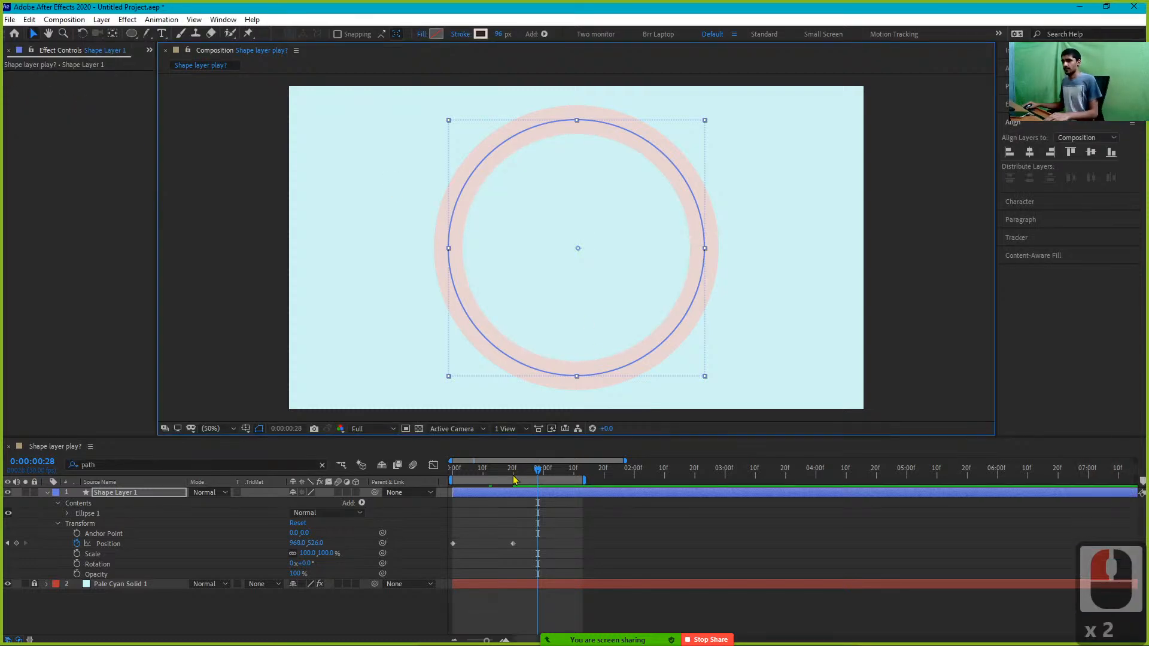
Play the thick-stroked circle's slide-in animation from 0:00:00:00 several times to check the motion
key("space")
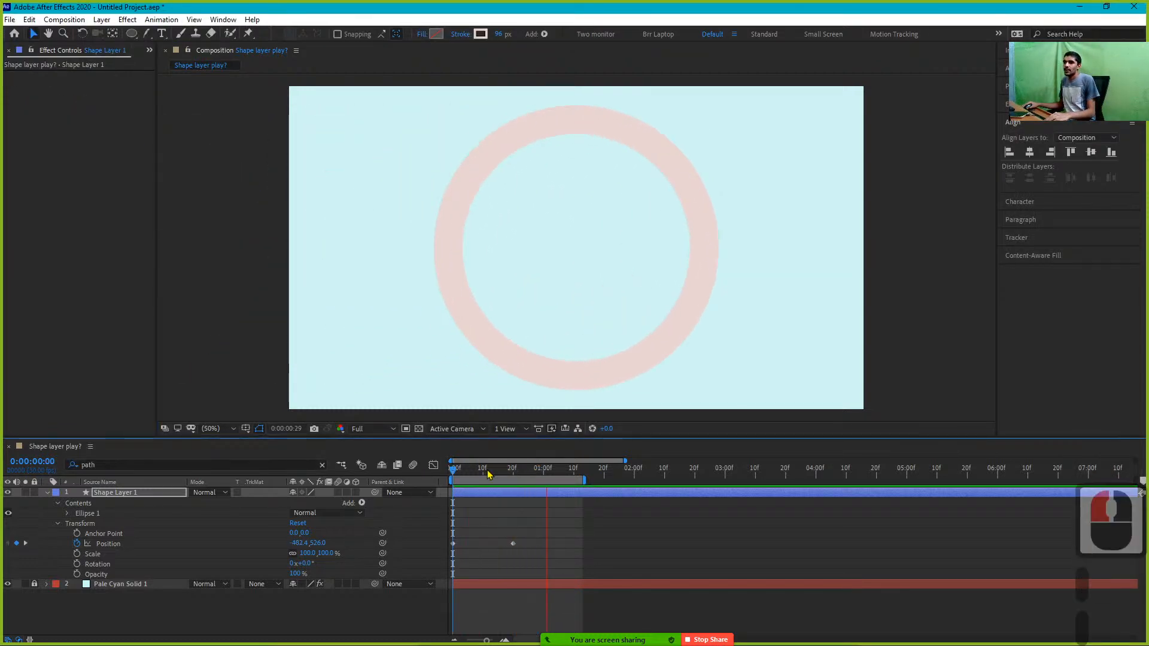
key("space")
key("space")
key("space")
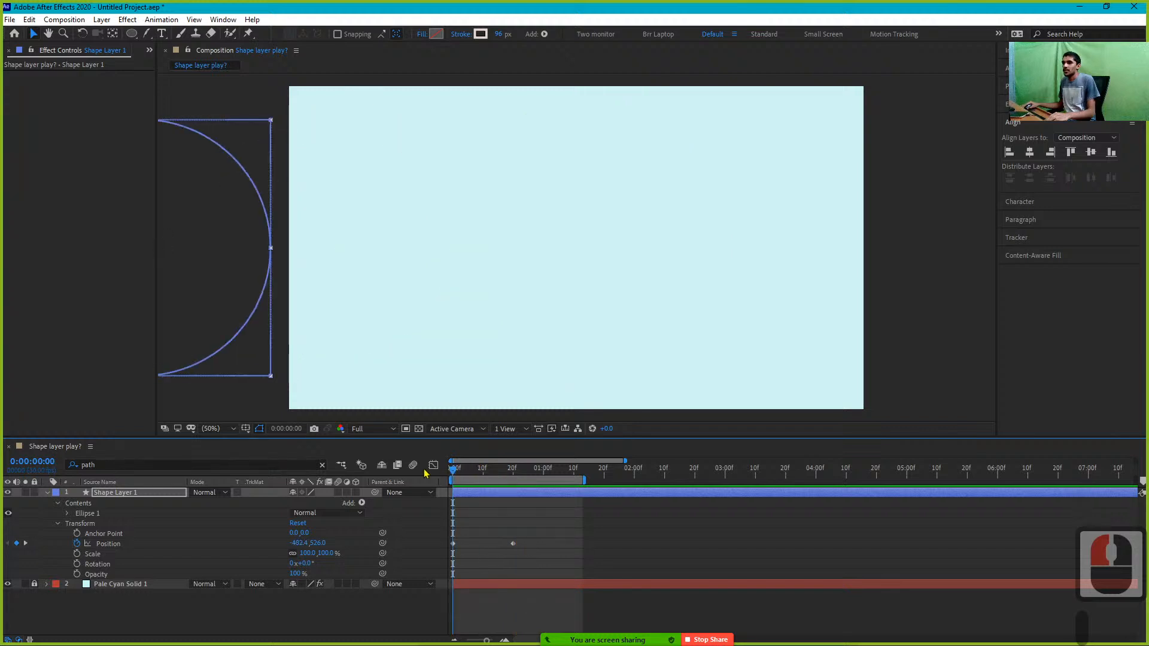
key("space")
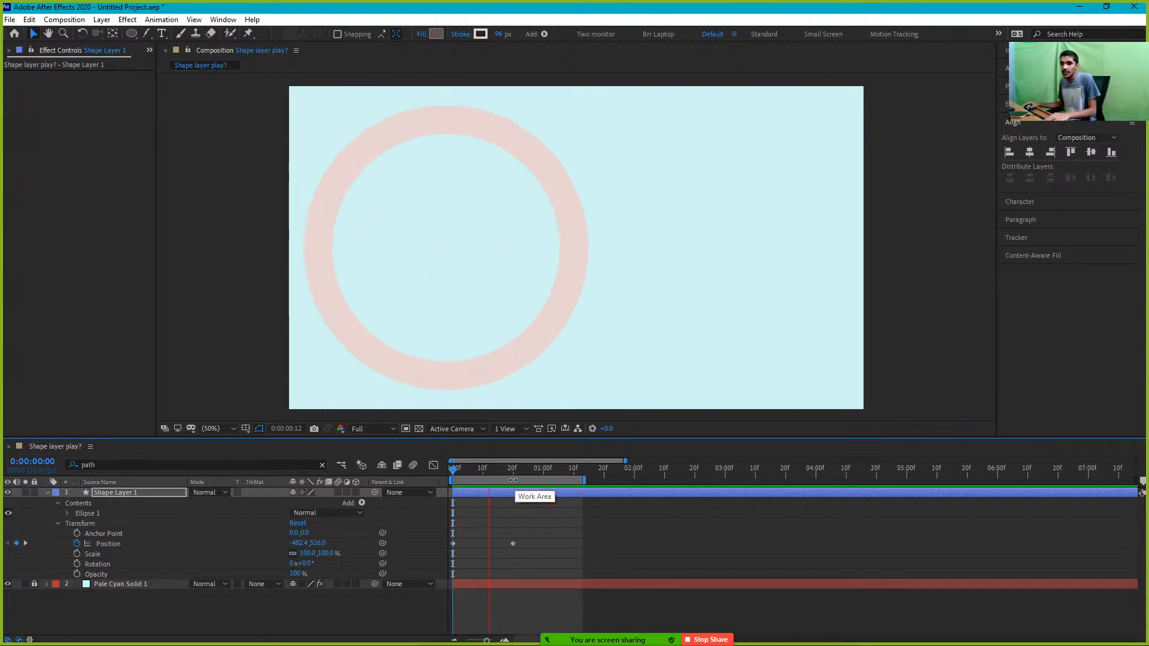
Try different Rotation values on the large circle at 0:00:00:20 to see how it turns around its off-centre anchor point
key("space")
left_click_drag(445, 483, 515, 497)
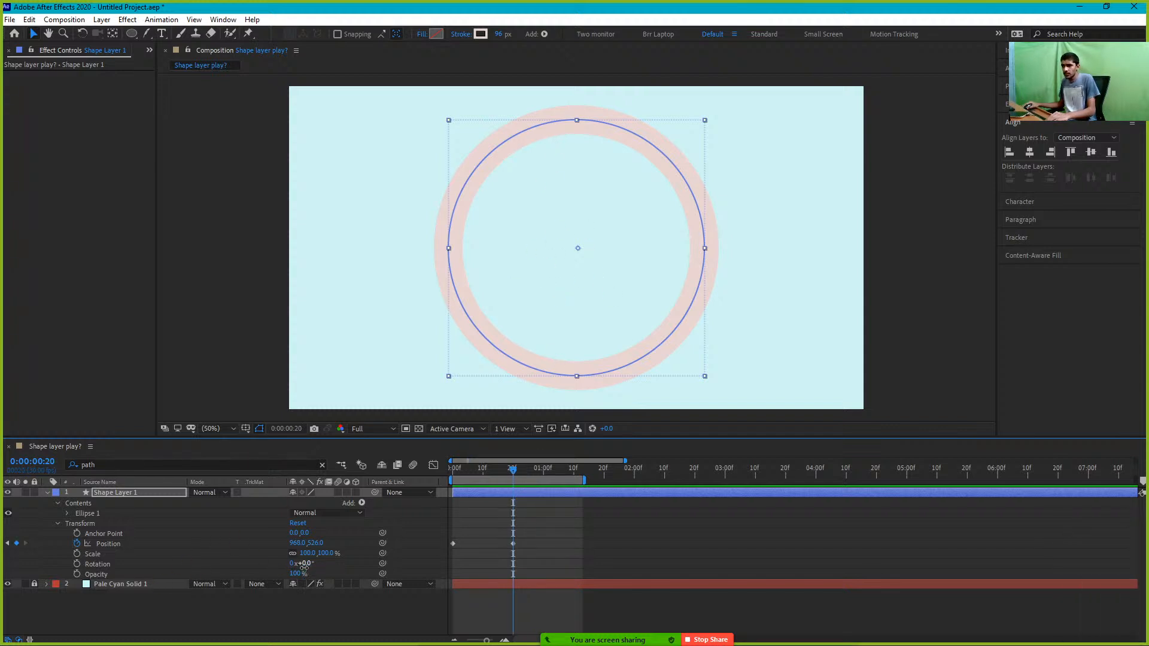
left_click_drag(304, 565, 591, 578)
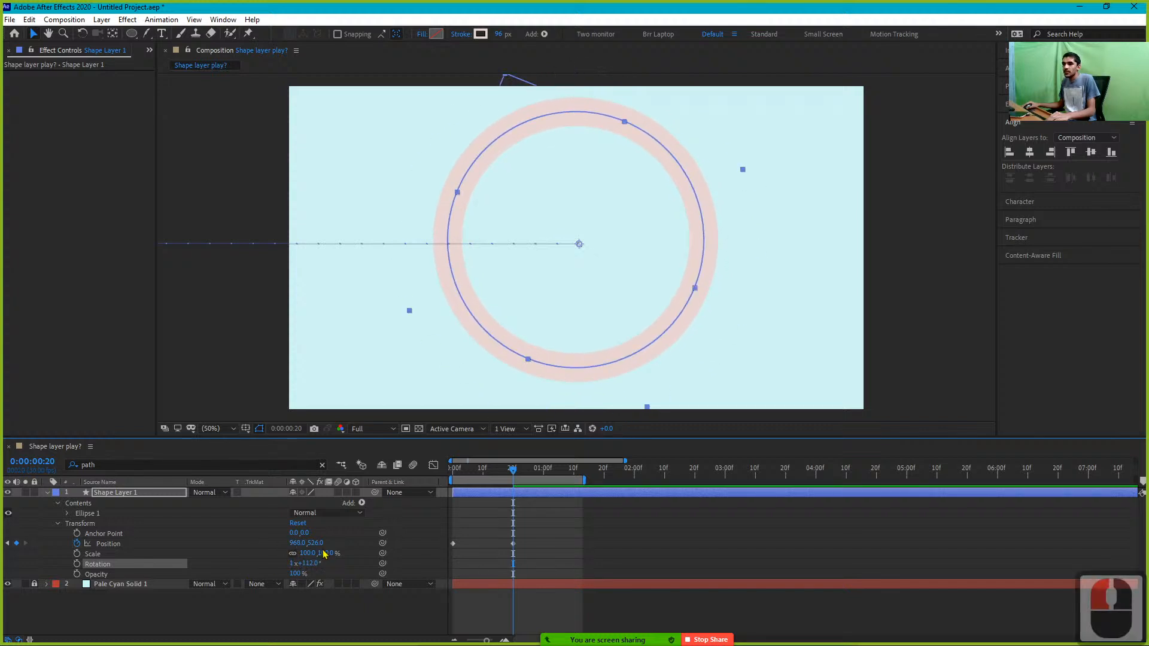
left_click_drag(326, 554, 351, 563)
key("ctrl+z")
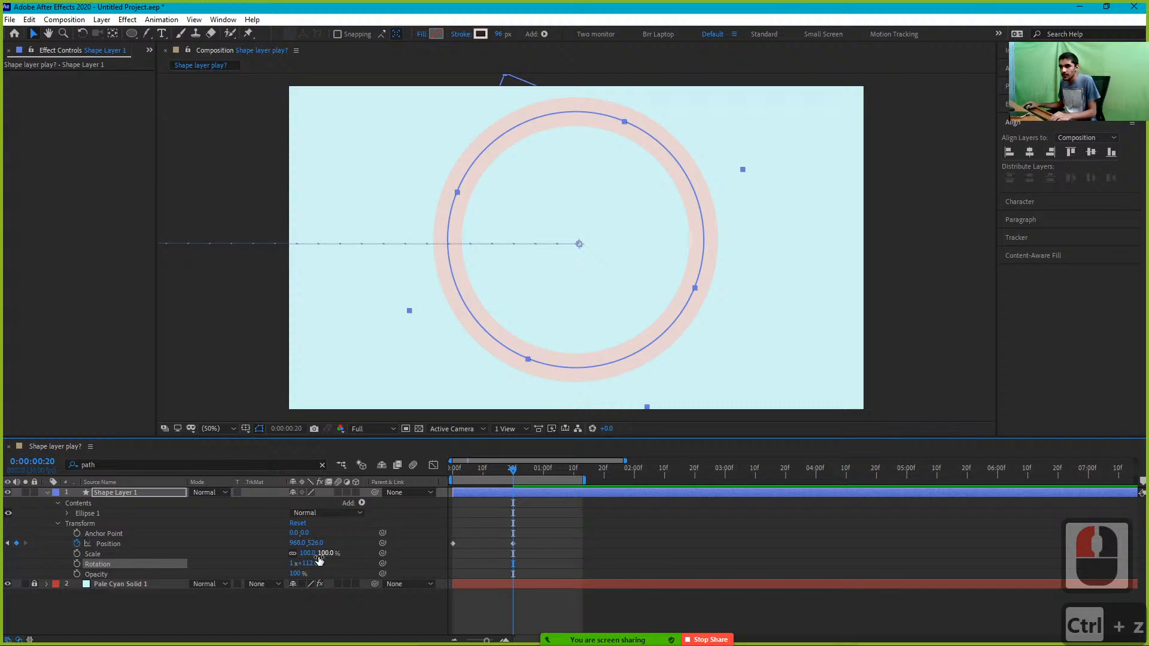
left_click_drag(307, 563, 152, 562)
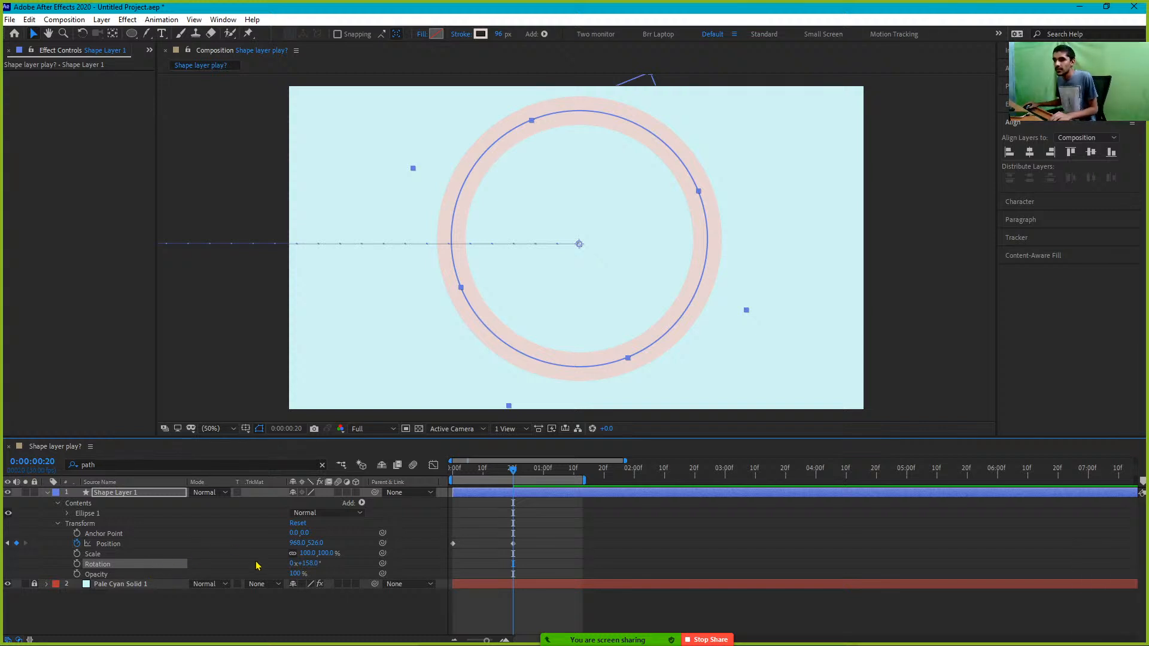
left_click_drag(318, 567, 532, 365)
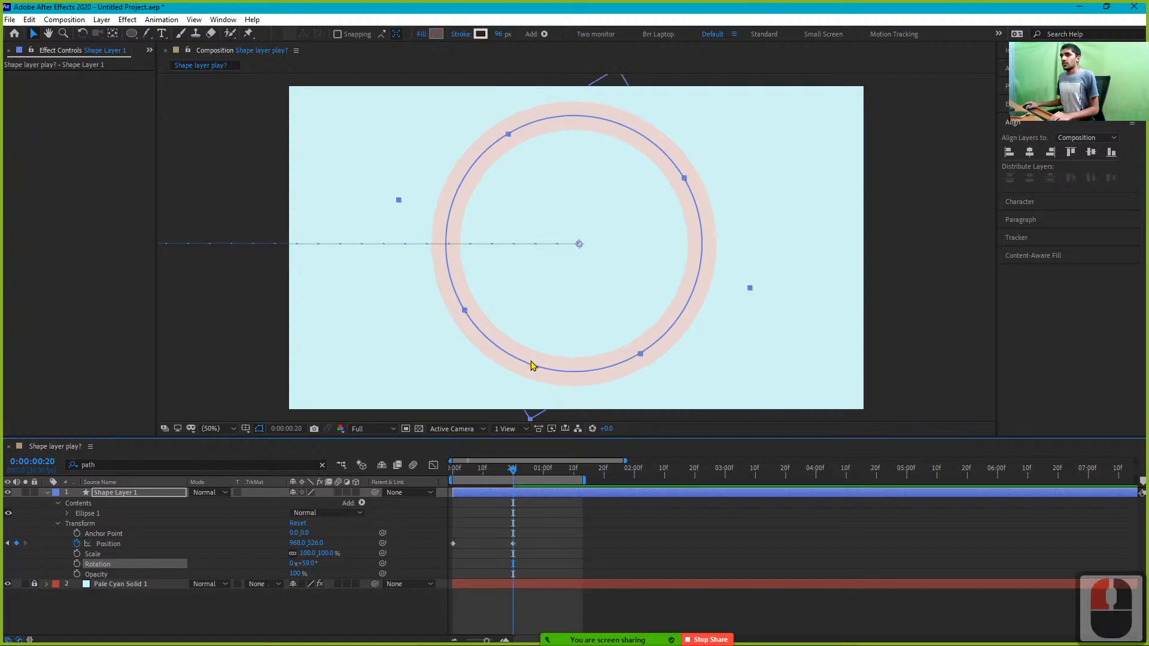
left_click_drag(337, 507, 571, 263)
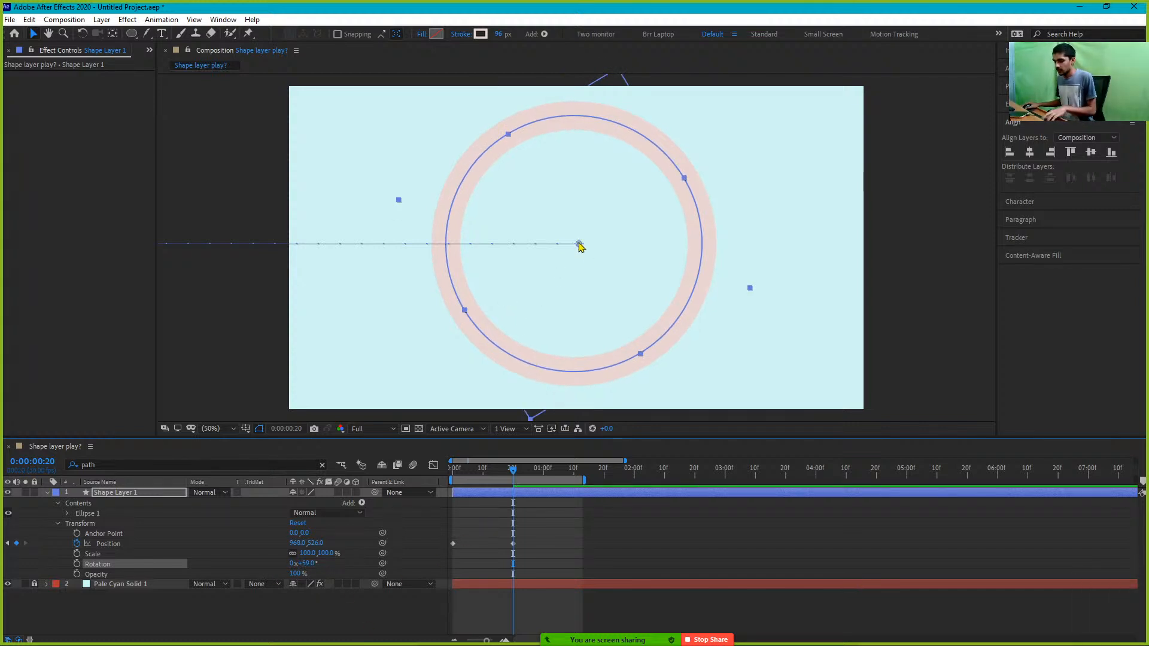
key("y")
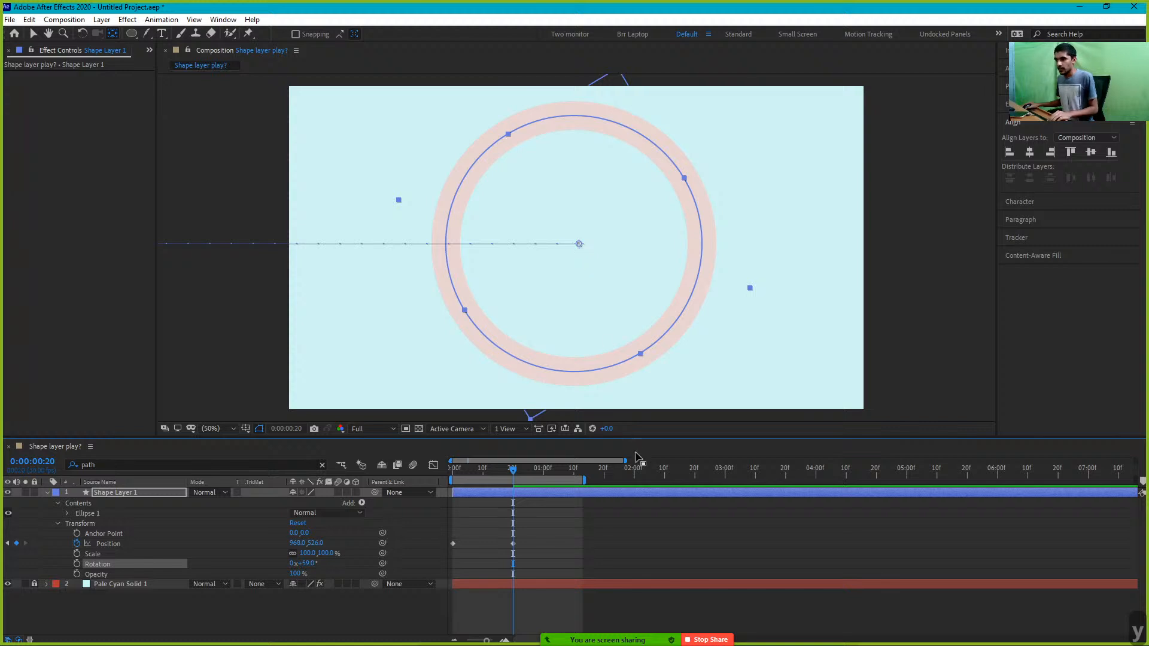
key("v")
Delete the large circle's layer and draw a new circle about 66 px wide near the centre of the composition
left_click(634, 499)
key("Delete")
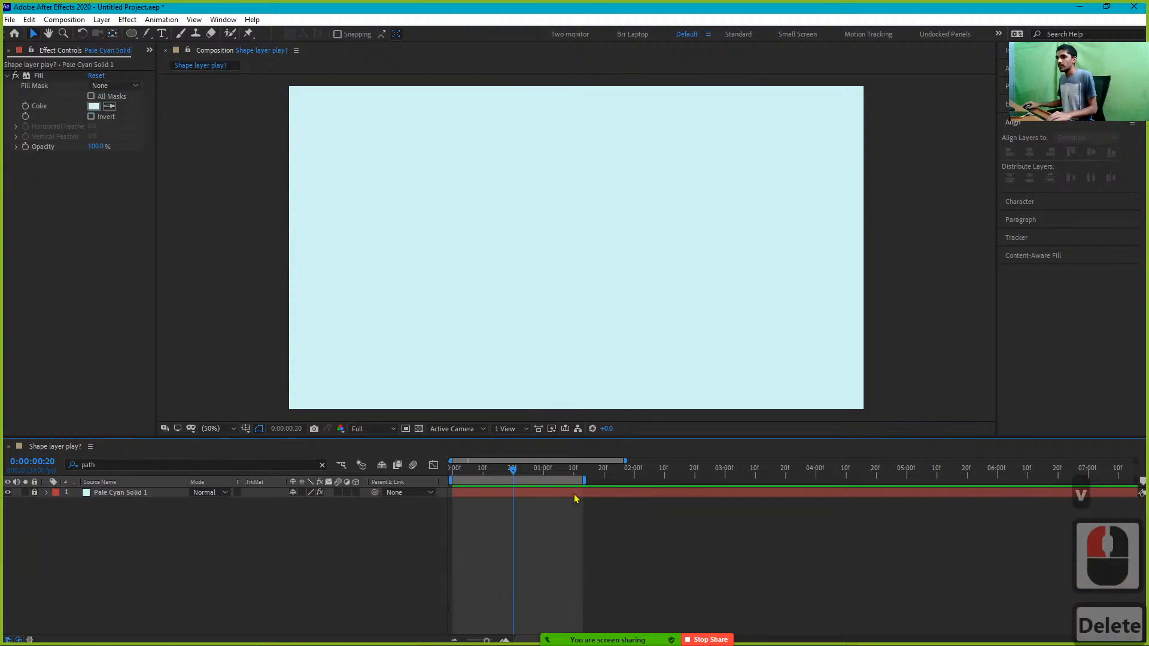
left_click(132, 33)
mouse_move(525, 186)
left_mouse_down()
mouse_move(592, 257)
mouse_move(546, 208)
mouse_move(567, 242)
left_mouse_up()
key("v")
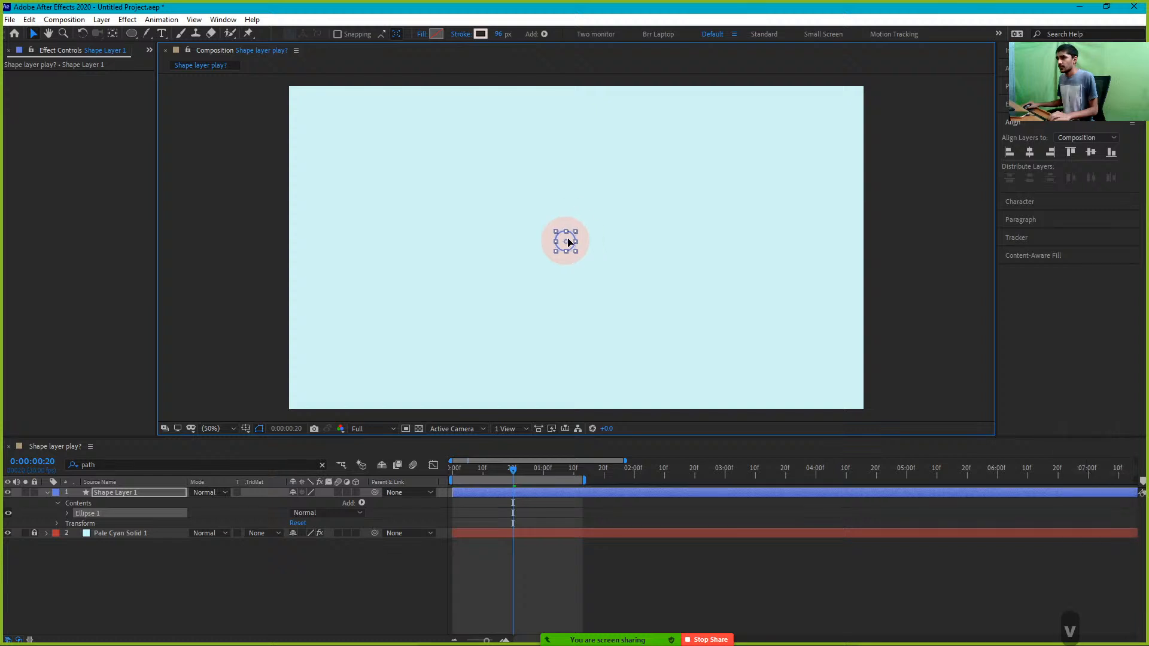
Add a Position keyframe to the small circle at 0:00:00:20 and move its anchor point to the circle's centre
key("p")
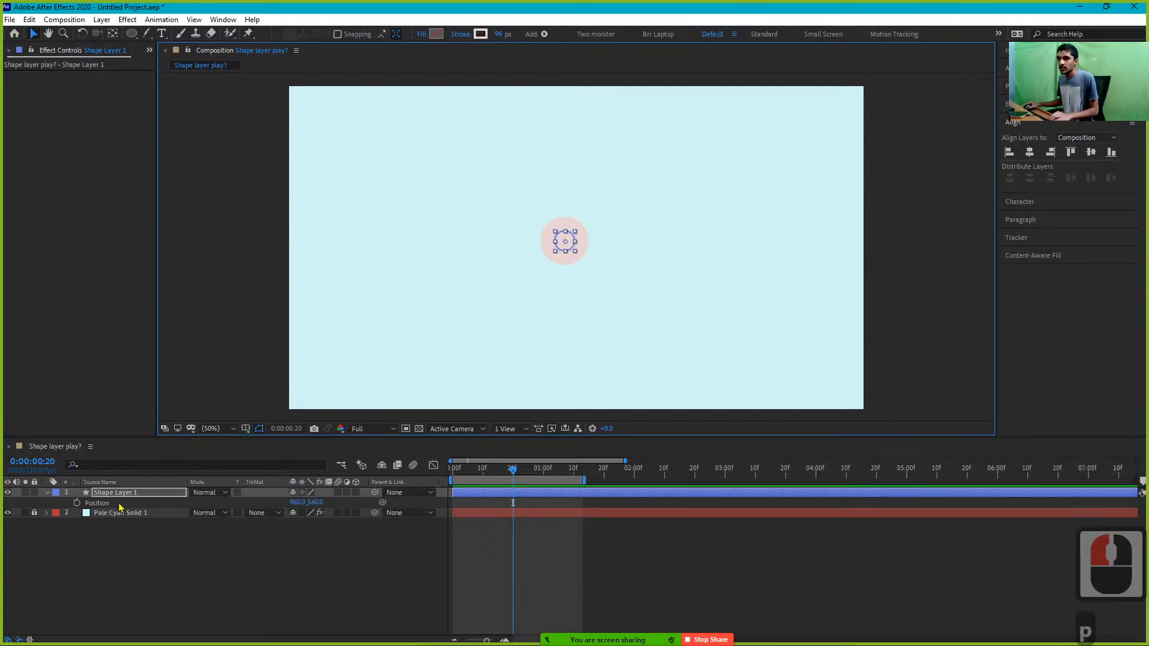
left_click(77, 502)
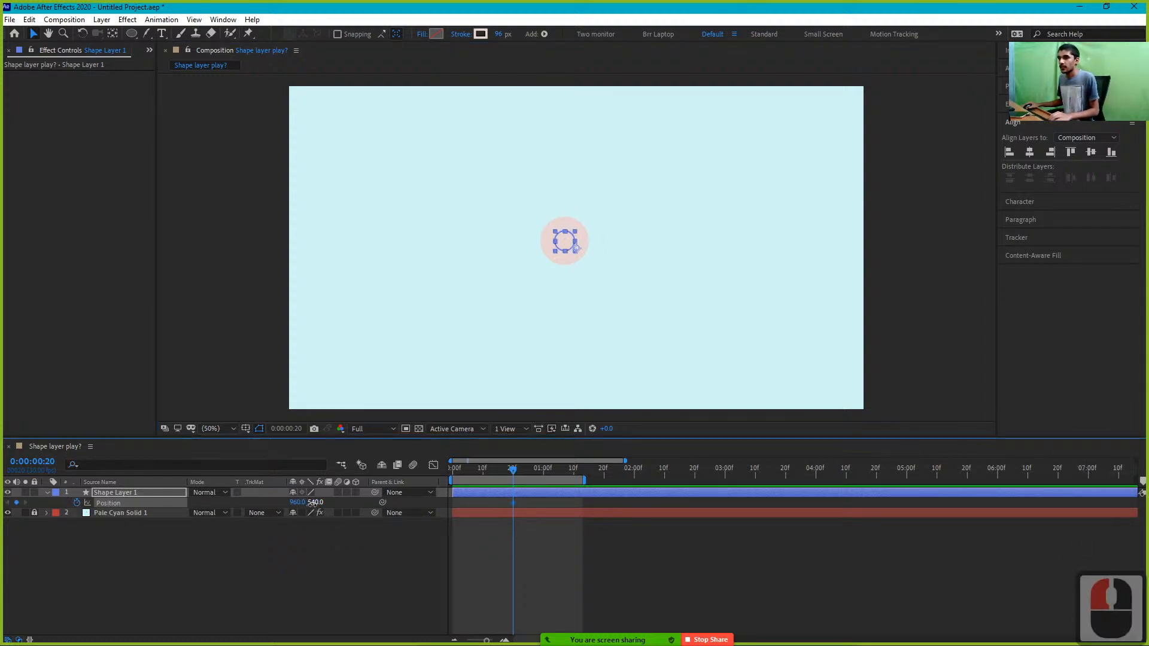
key("ctrl+z")
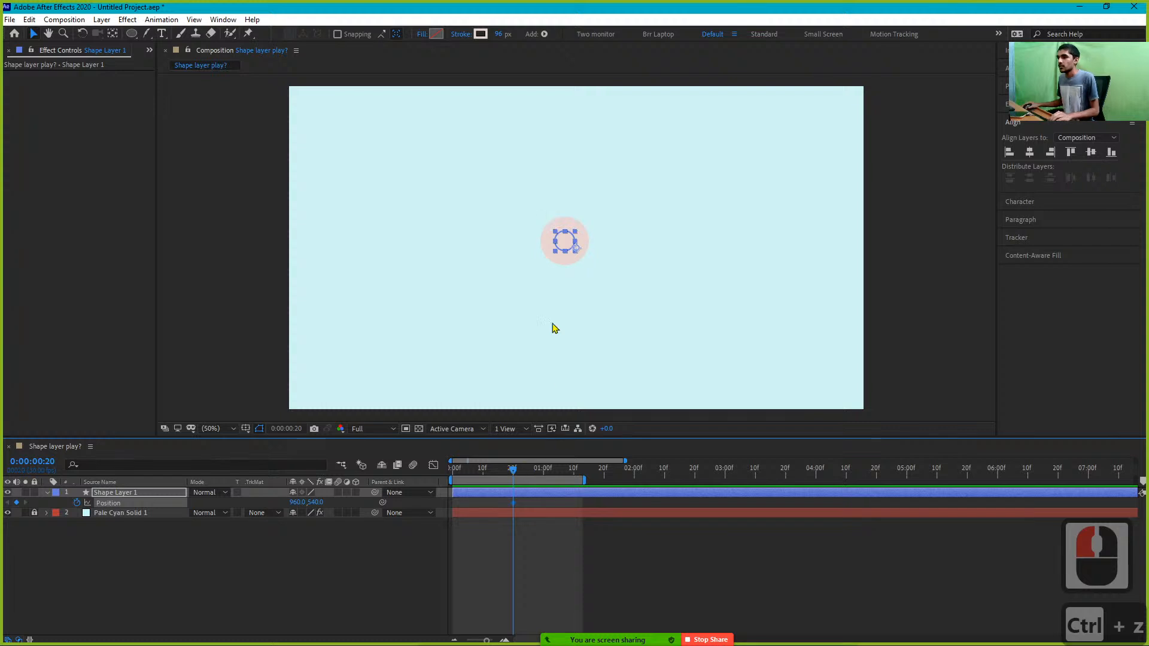
key("y")
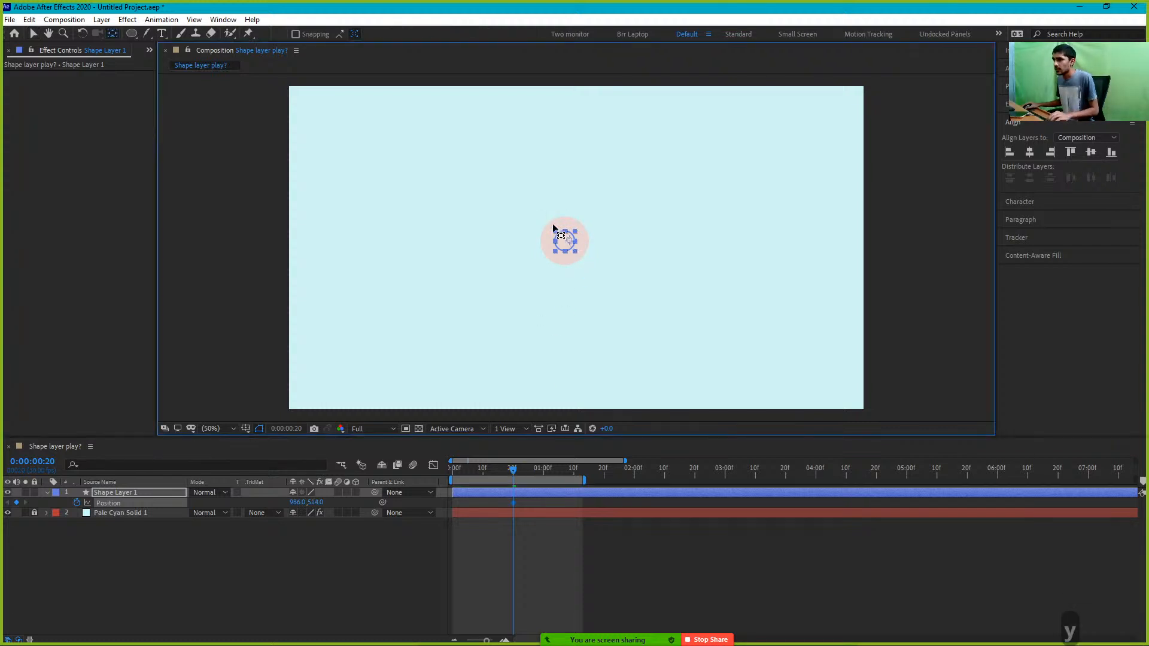
left_click_drag(575, 246, 565, 244)
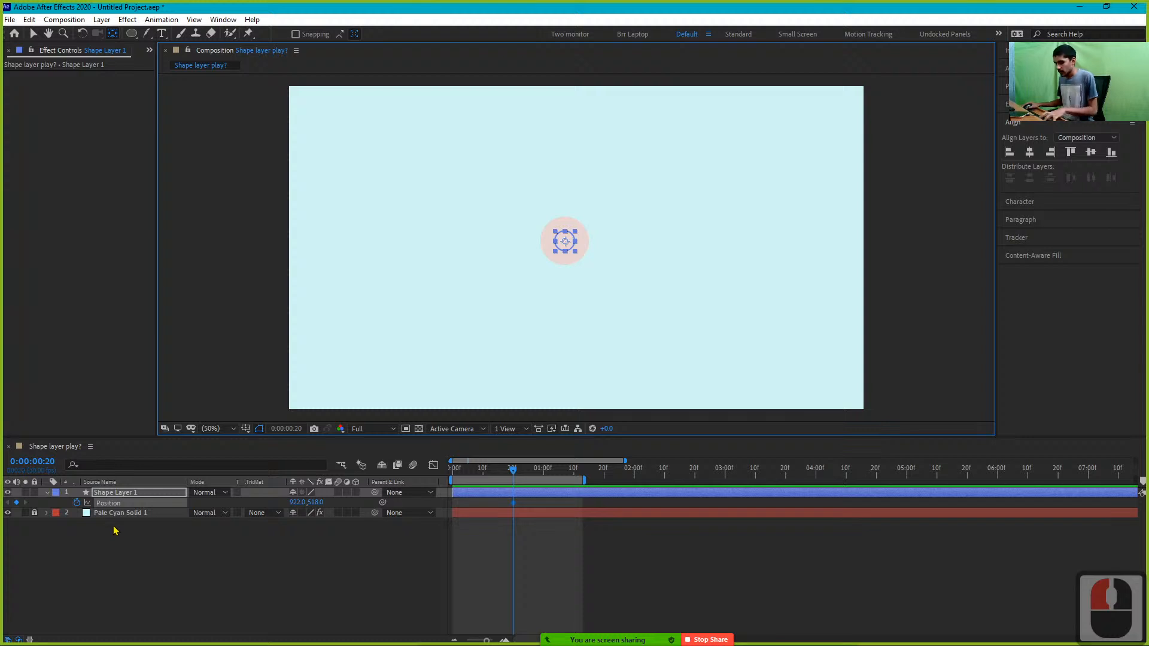
Move the Position keyframe to 0:00:00:00 and lower the circle to a Y position of 754 at 0:00:00:20
left_click_drag(309, 505, 318, 504)
key("ctrl+z")
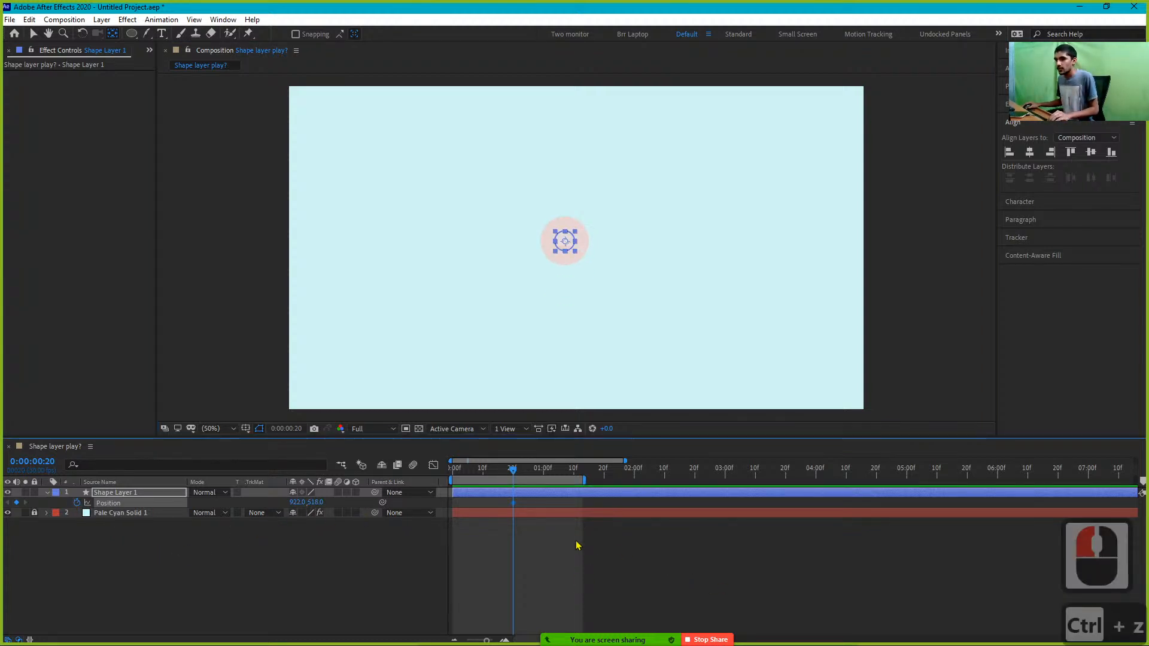
left_click_drag(514, 500, 453, 502)
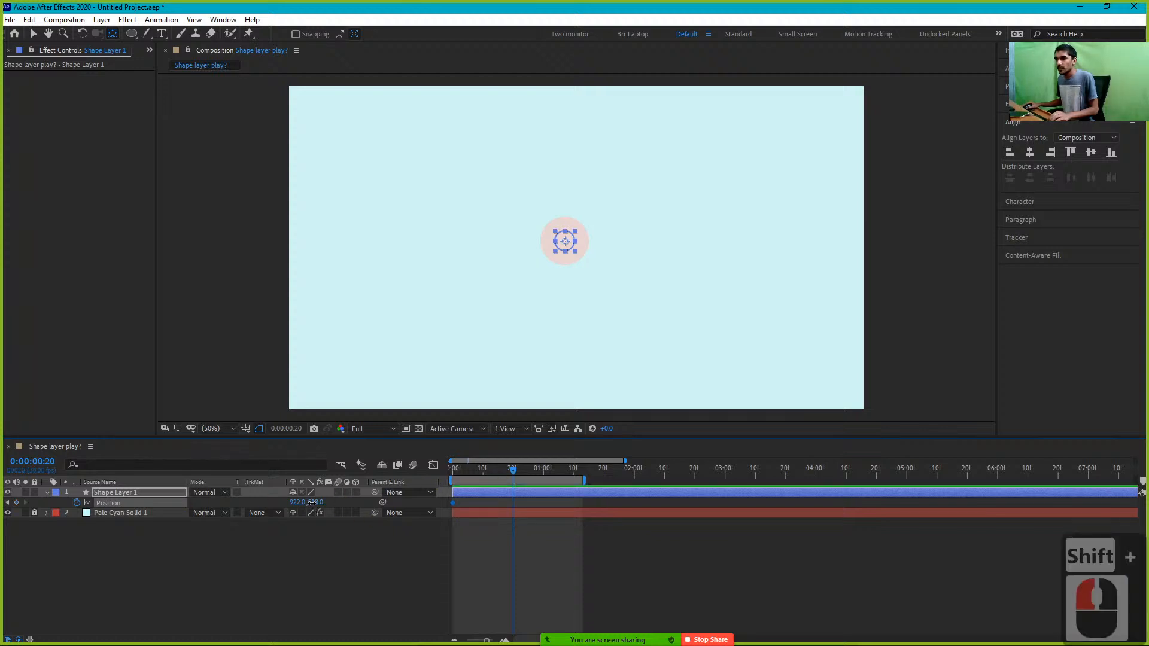
left_click_drag(312, 503, 326, 503)
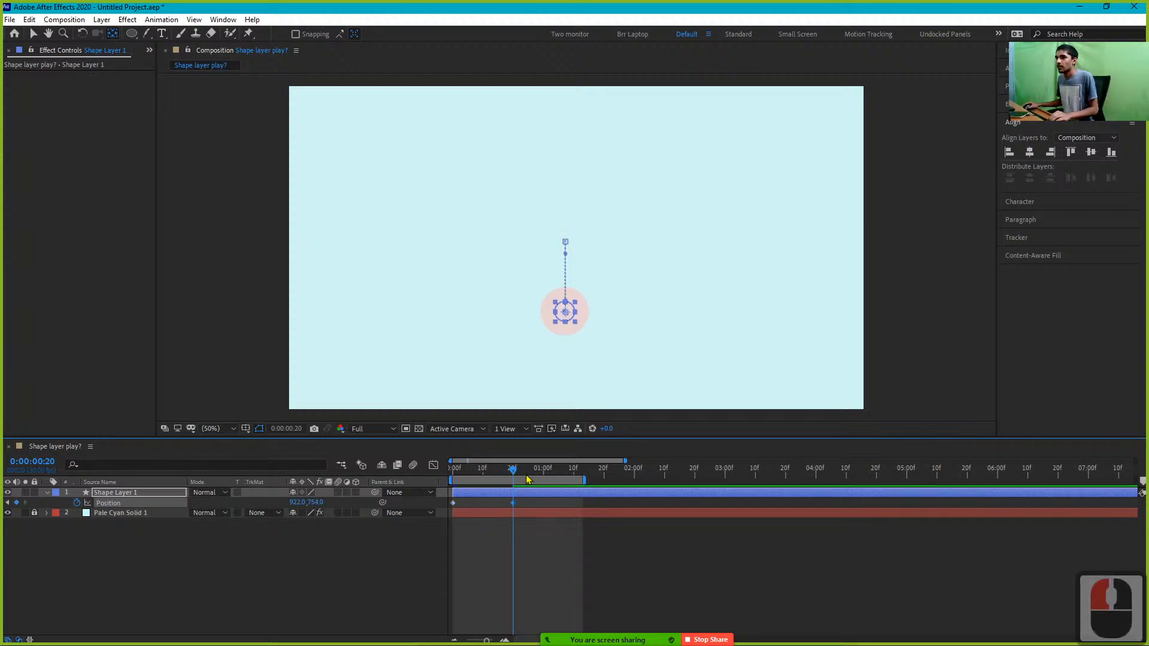
Copy the first Position keyframe to 0:00:01:10 so the circle returns to its starting point
left_click_drag(533, 476, 574, 473)
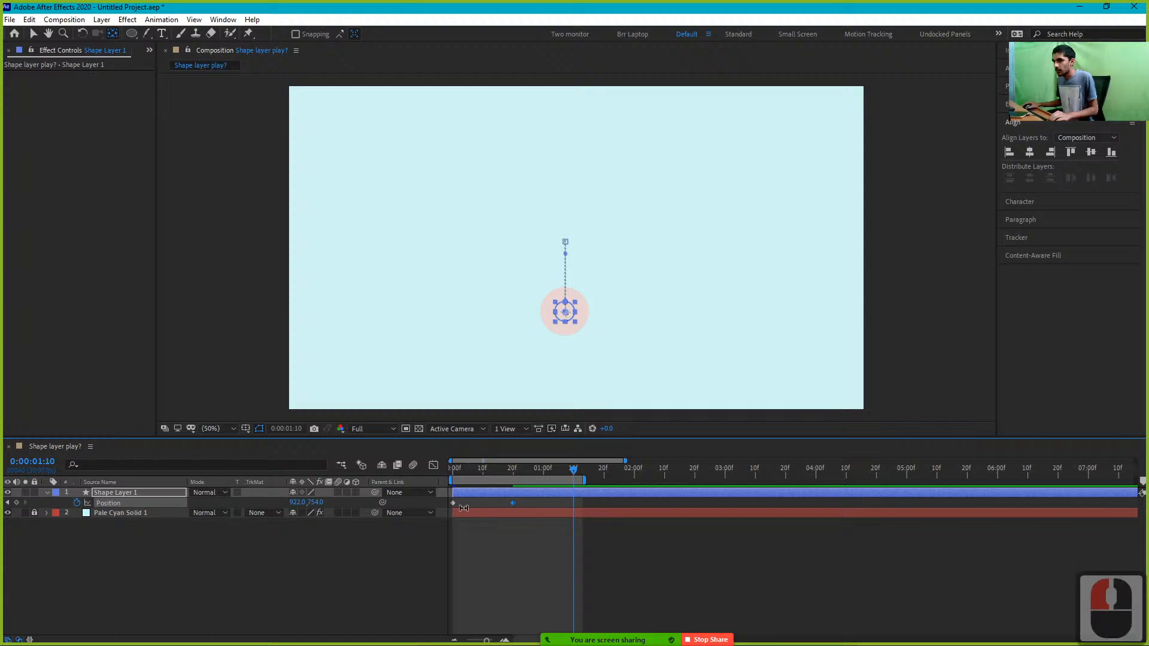
left_click(455, 508)
left_click(453, 503)
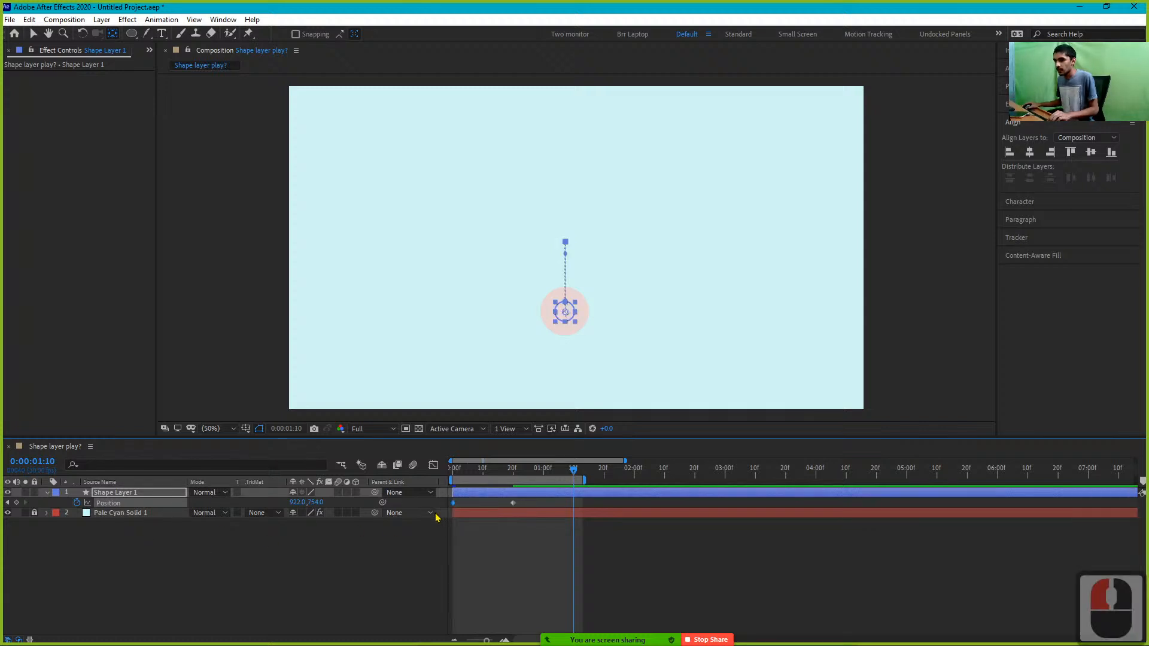
key("ctrl+c")
key("ctrl+v")
Extend the end of the work area to about 0:00:03:12 and return to the start of the timeline
left_click_drag(554, 476, 453, 475)
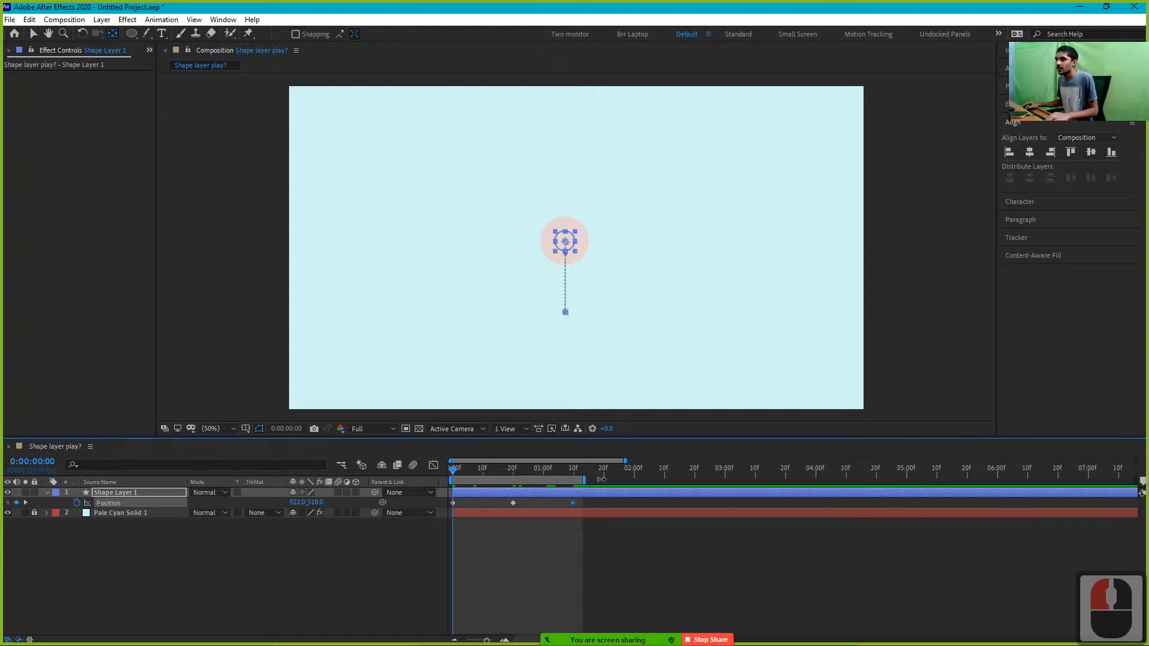
left_click_drag(590, 482, 762, 480)
left_click(519, 473)
left_click_drag(505, 476, 456, 476)
key("v")
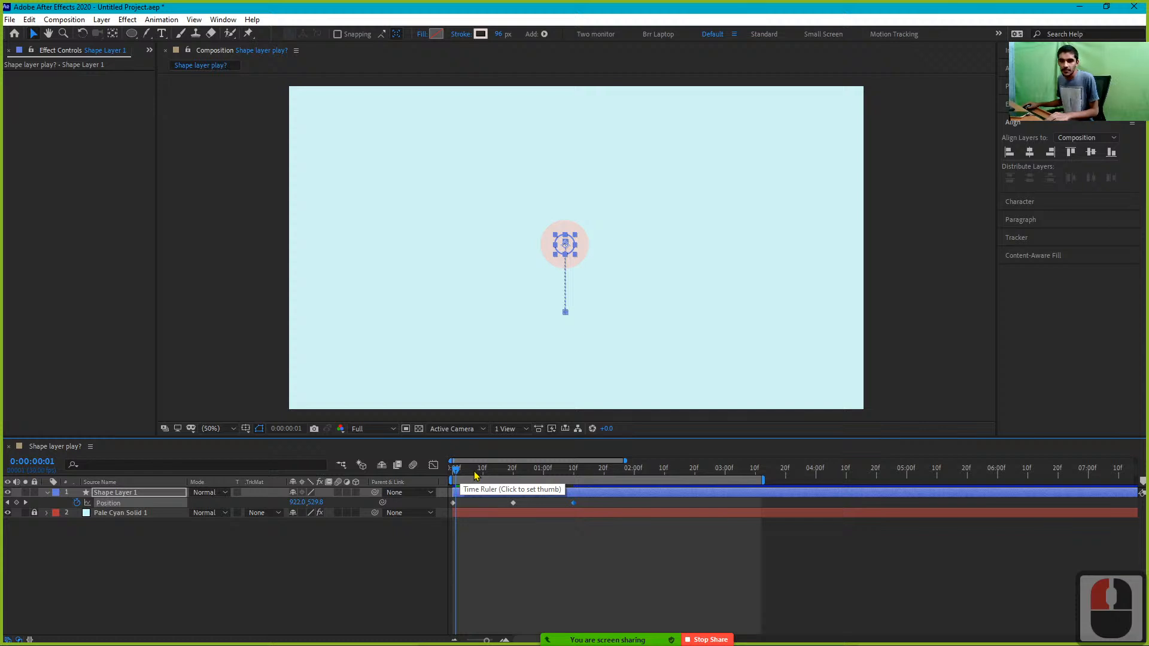
Play the circle's down-and-up animation from the start and scrub through it to 0:00:02:00
key("space")
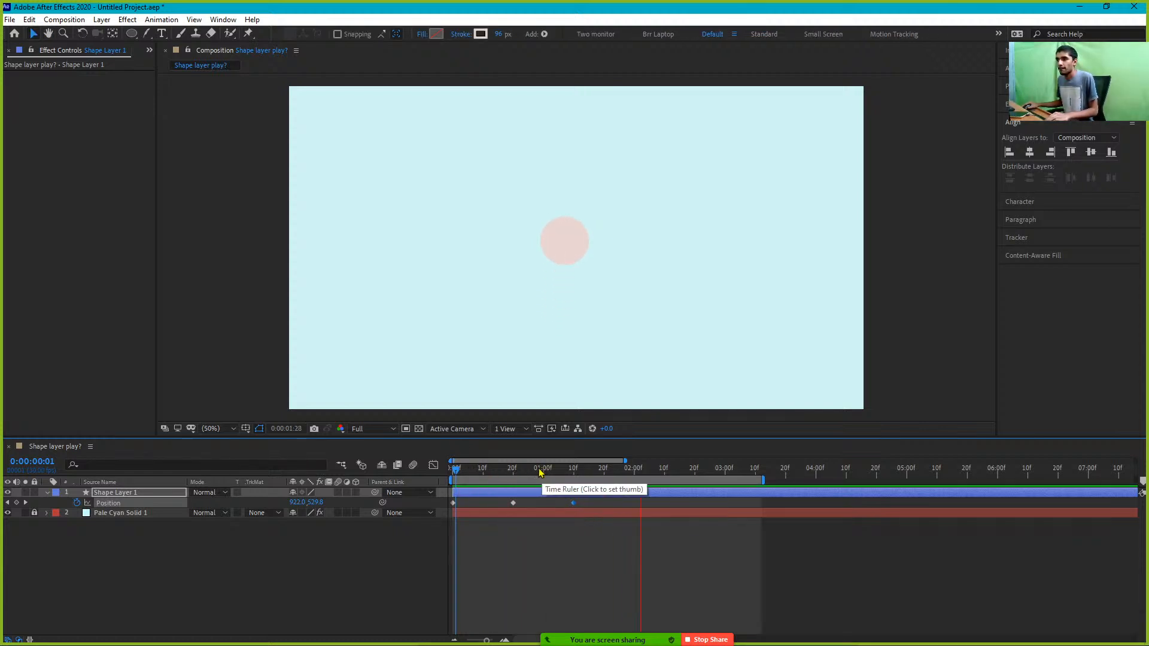
key("space")
left_click(452, 475)
key("space")
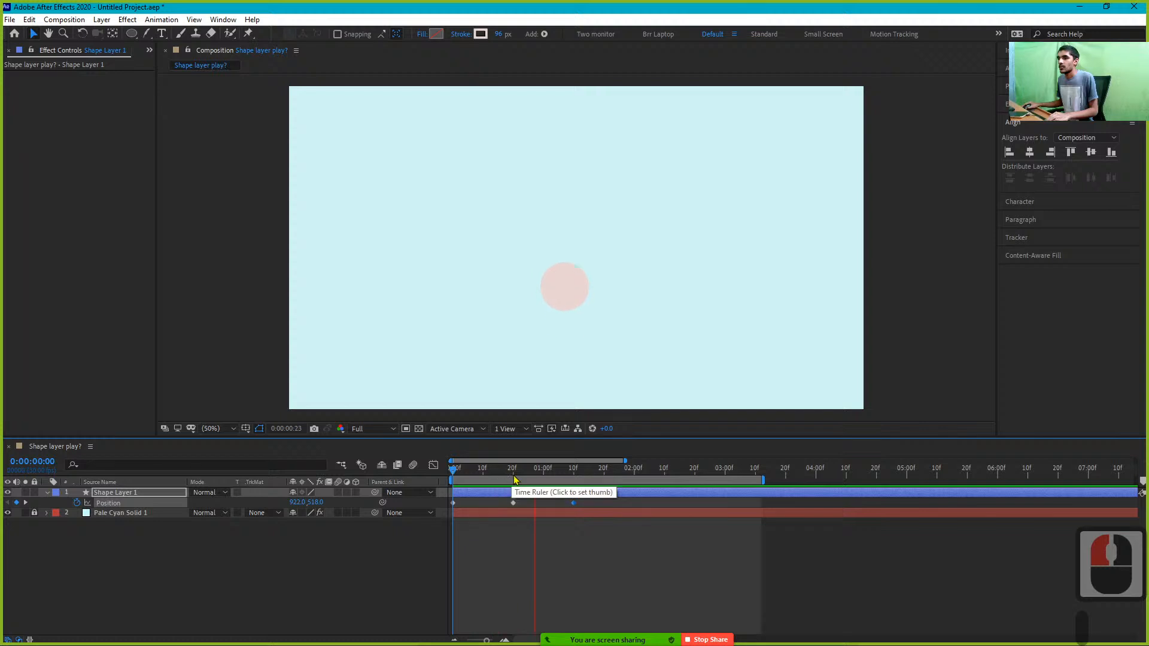
left_click_drag(514, 479, 558, 479)
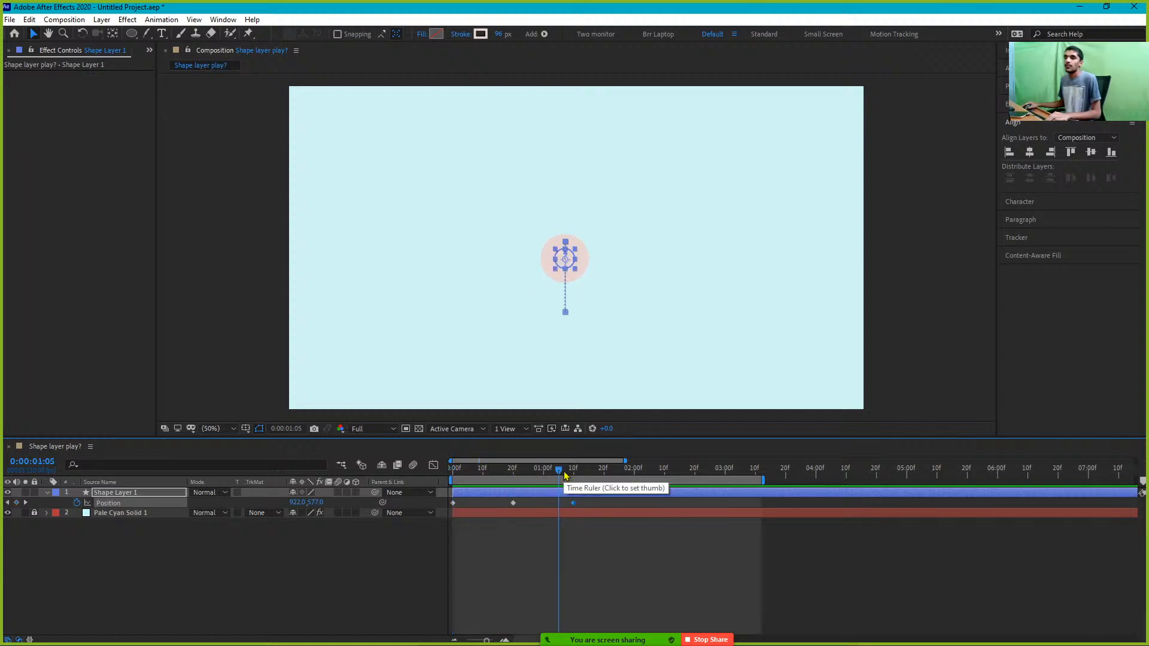
left_click_drag(564, 474, 633, 478)
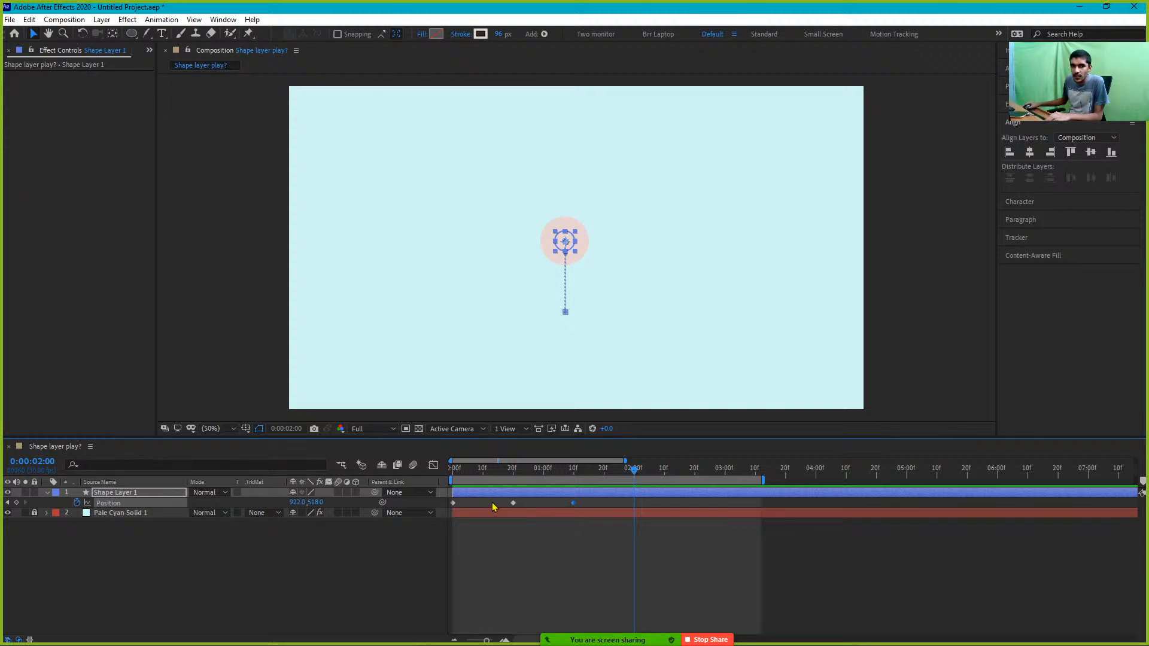
Remove all Position keyframes from the circle layer and review its modified properties at 0:00:01:05
left_click(77, 502)
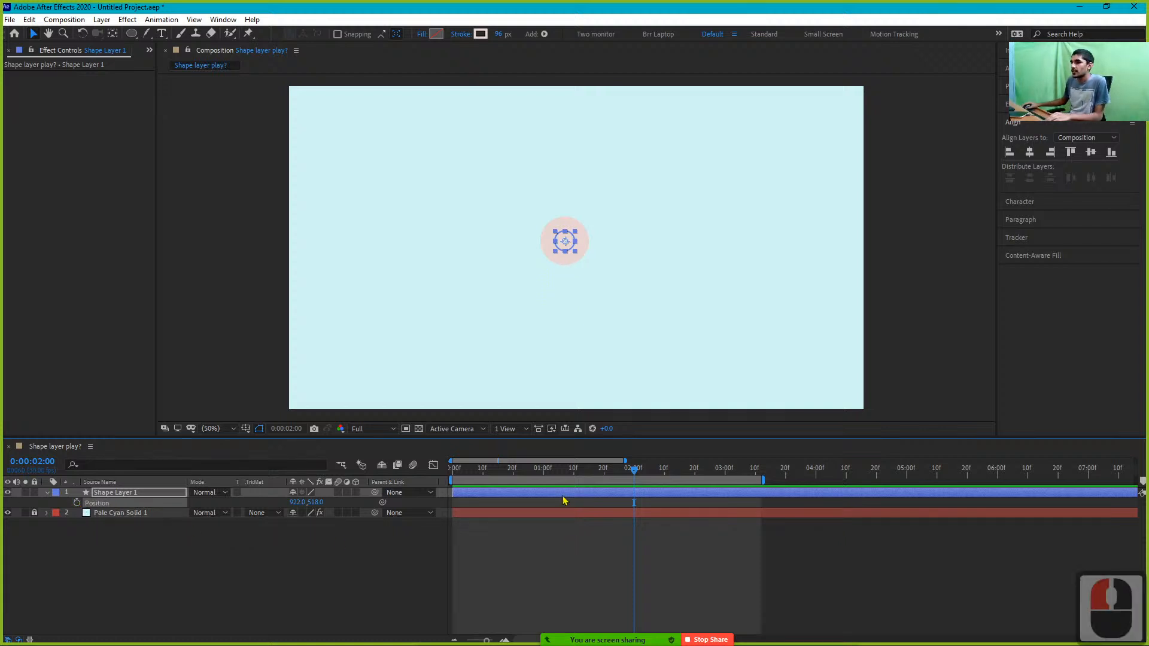
mouse_move(550, 479)
left_mouse_down()
mouse_move(538, 470)
mouse_move(717, 470)
mouse_move(558, 470)
left_mouse_up()
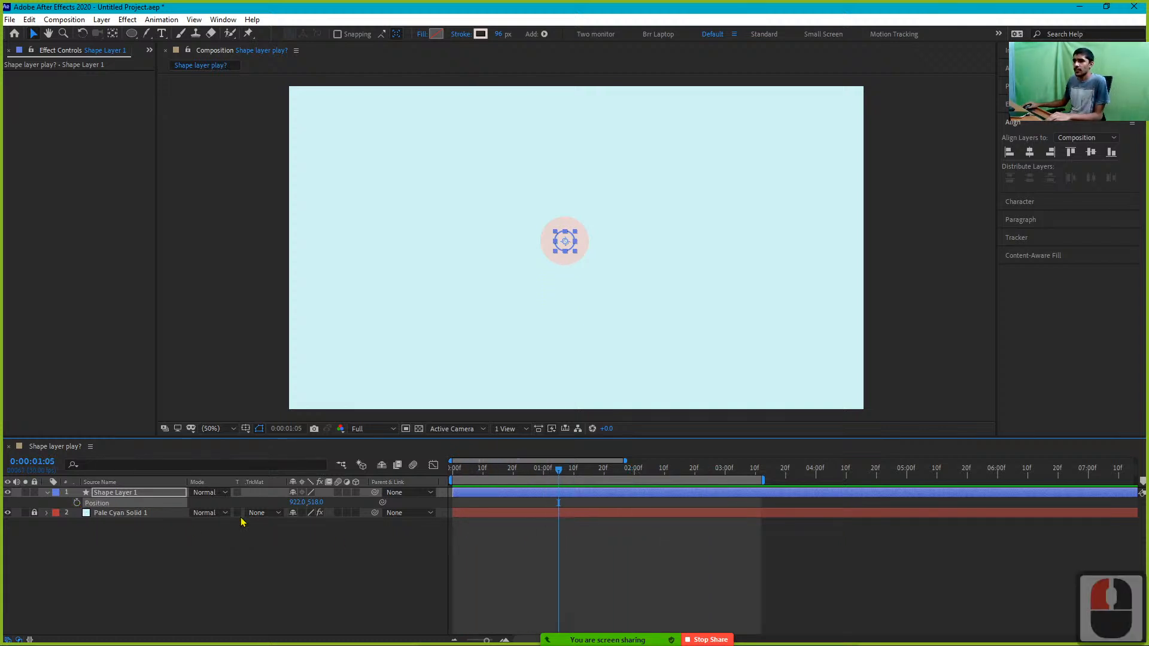
key("u")
key("u")
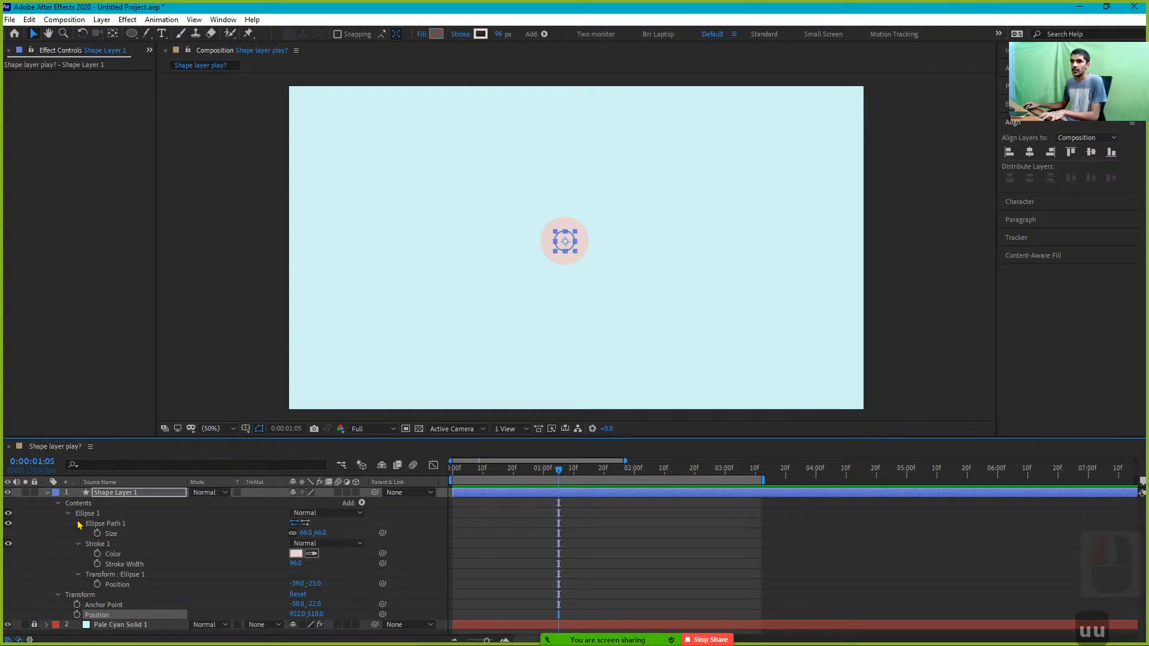
left_click(47, 493)
Show only the circle layer's Position, Scale and Opacity properties in the timeline
key("p")
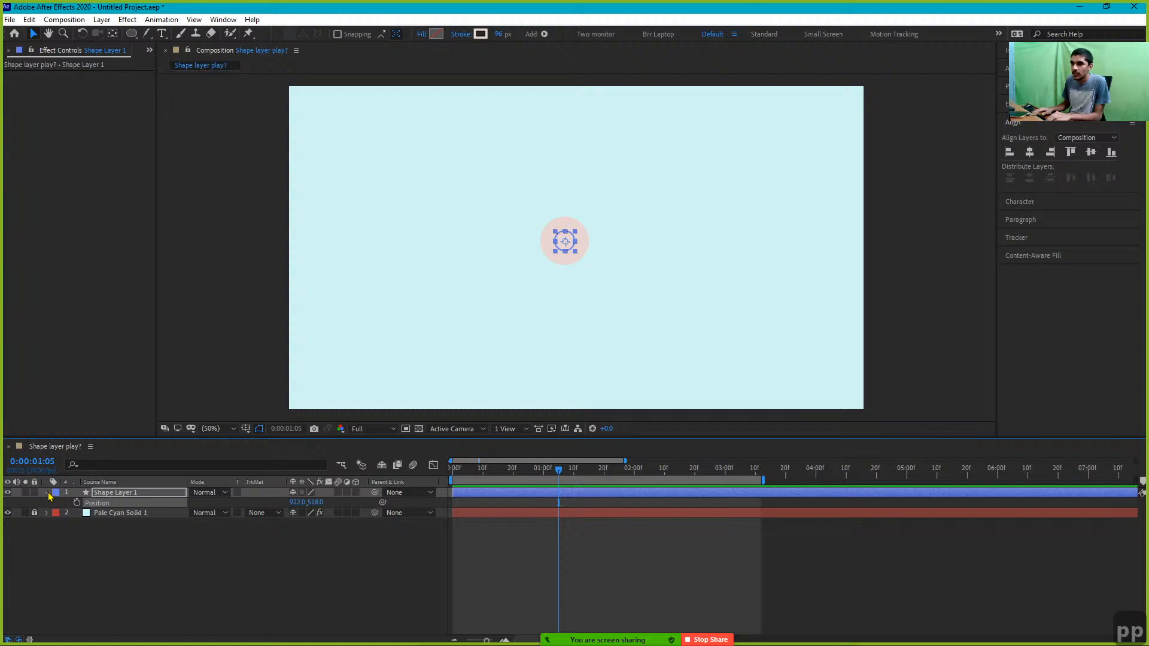
key("shift+s")
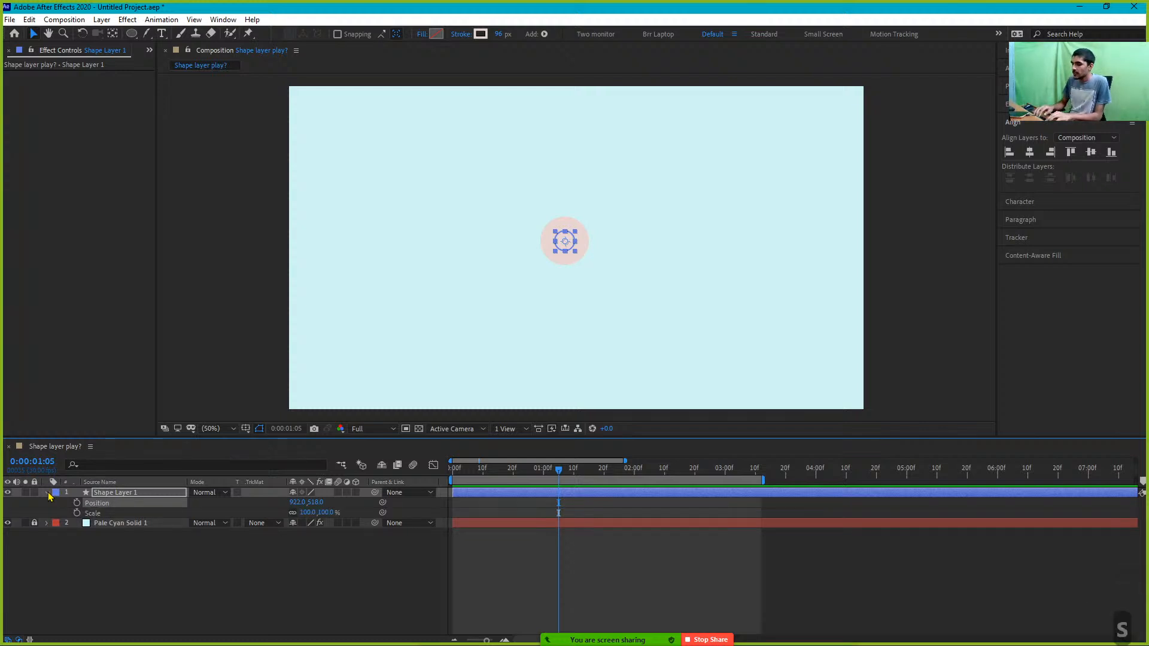
key("shift+t")
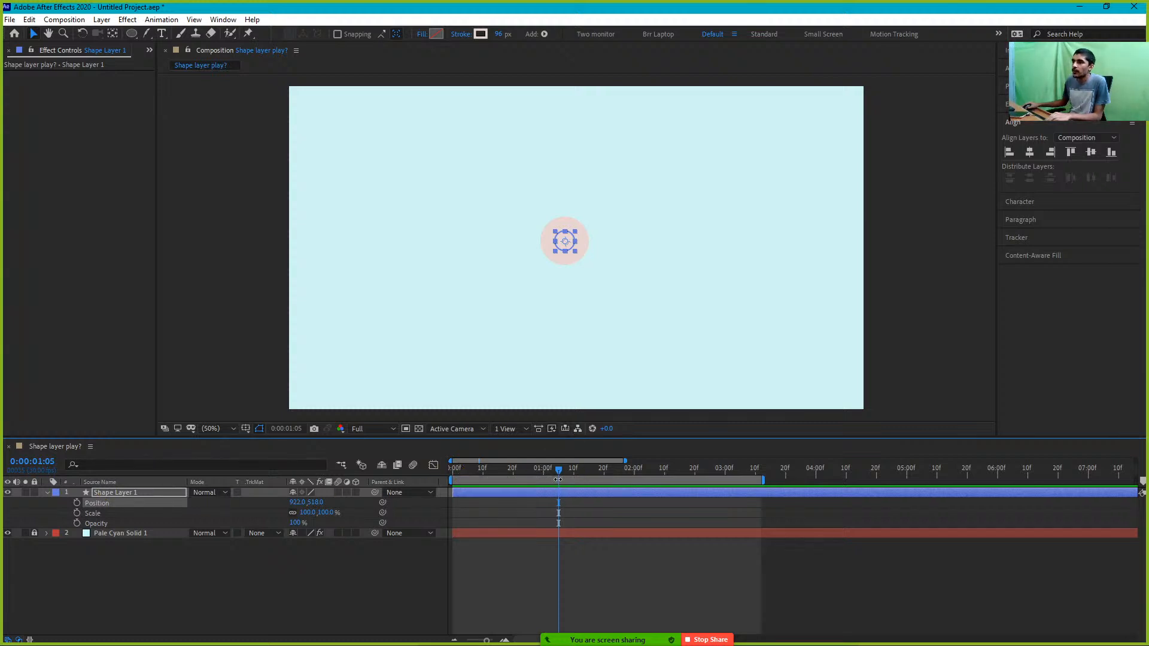
Add a Position keyframe at 0:00:00:00 and try moving the circle straight down to Y 804 at 0:00:00:20
left_click_drag(543, 477, 435, 478)
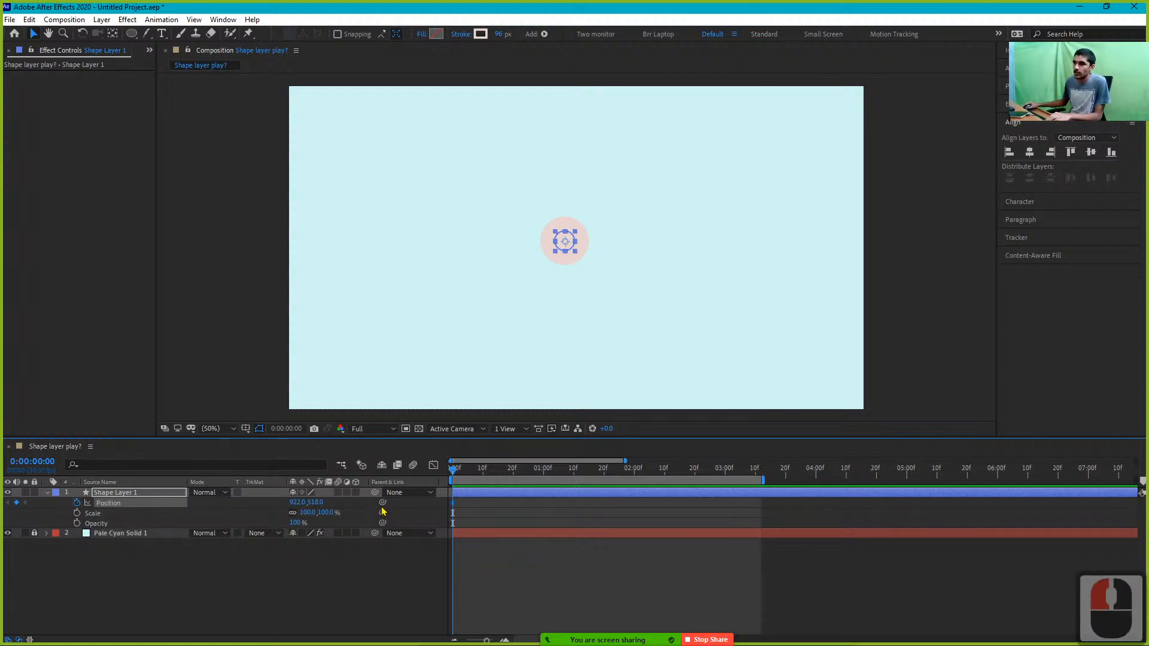
left_click_drag(460, 475, 514, 500)
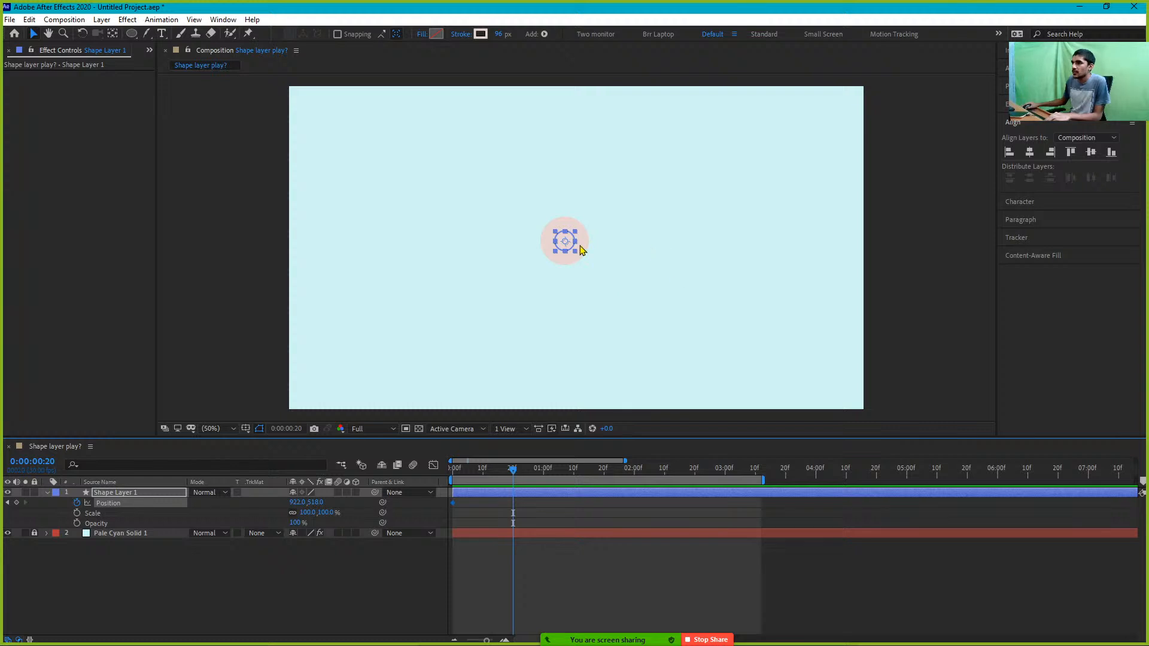
left_click_drag(569, 240, 574, 326)
left_click(575, 326, "shift")
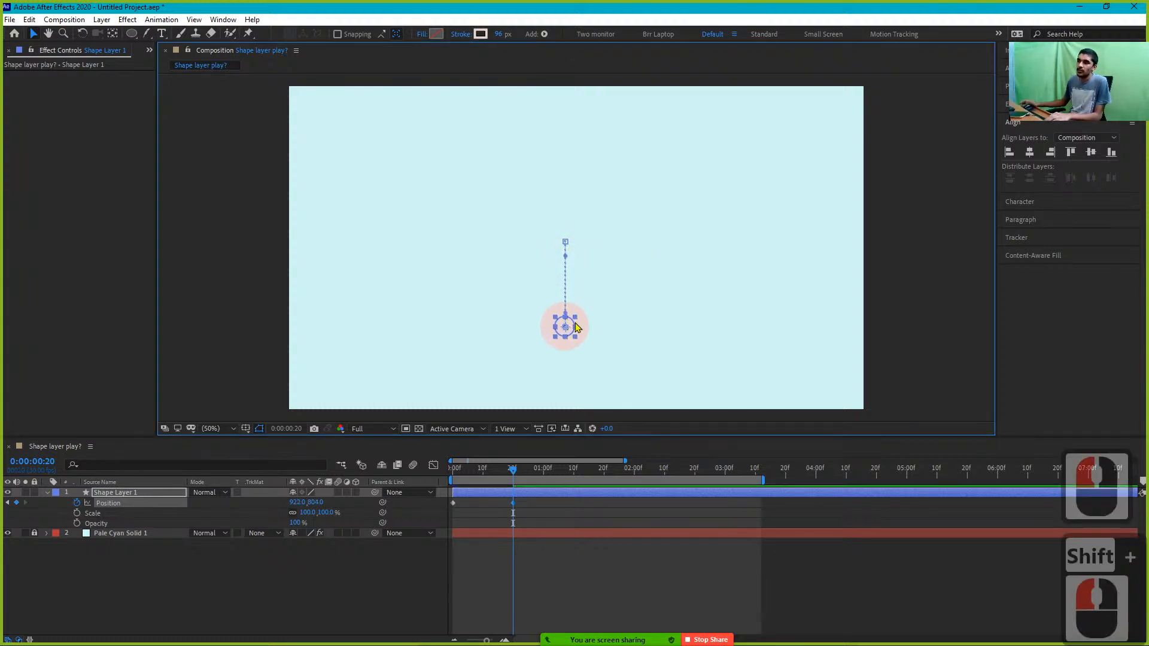
key("ctrl+z")
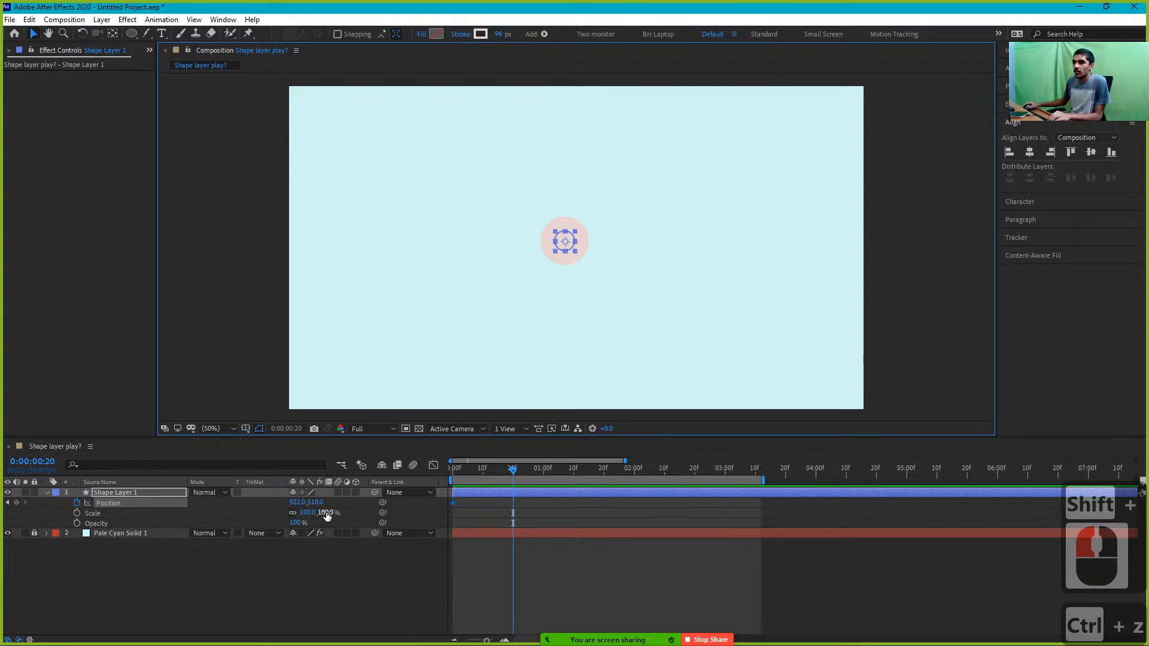
Move the circle straight down to Y 749 at 0:00:00:20 and preview the motion
left_click_drag(320, 507, 460, 509)
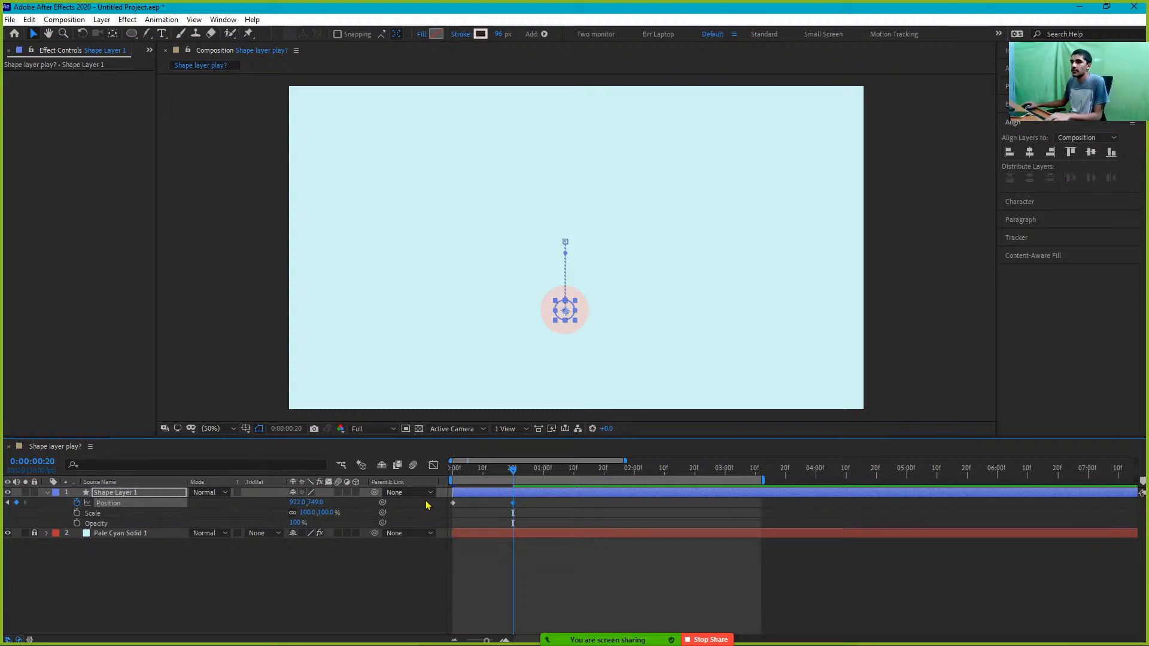
left_click(514, 473)
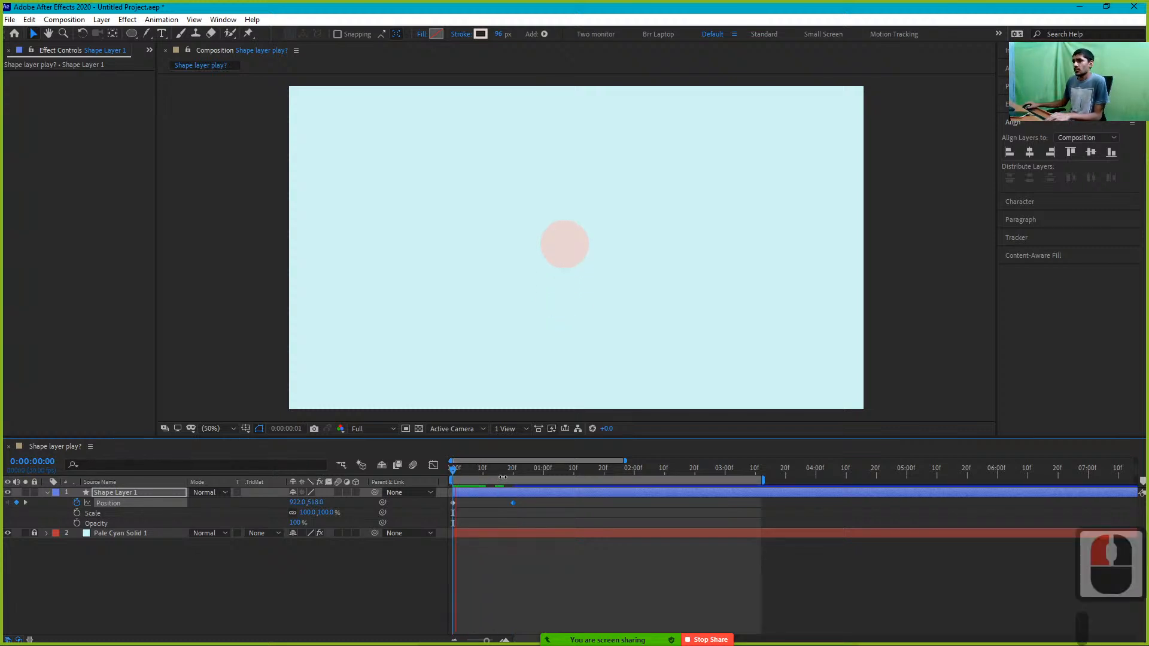
left_click(519, 475)
left_click_drag(520, 475, 512, 475)
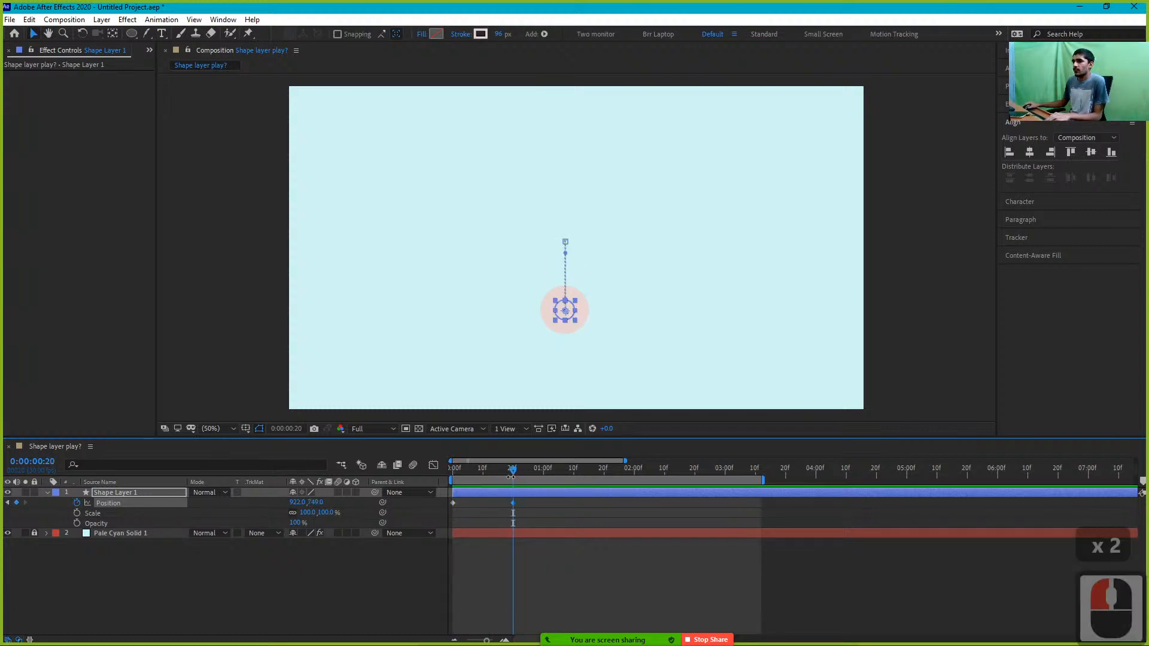
Delete the circle's first Position keyframe and move the remaining one to 0:00:00:00
left_click(453, 502)
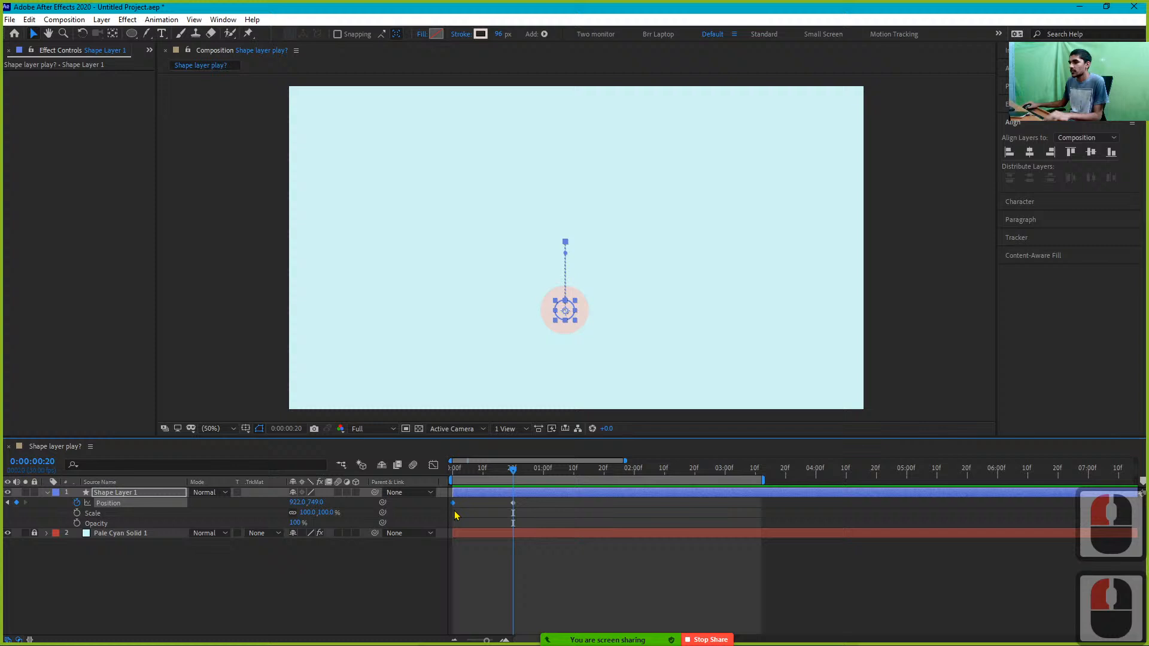
key("Delete")
left_click(513, 509)
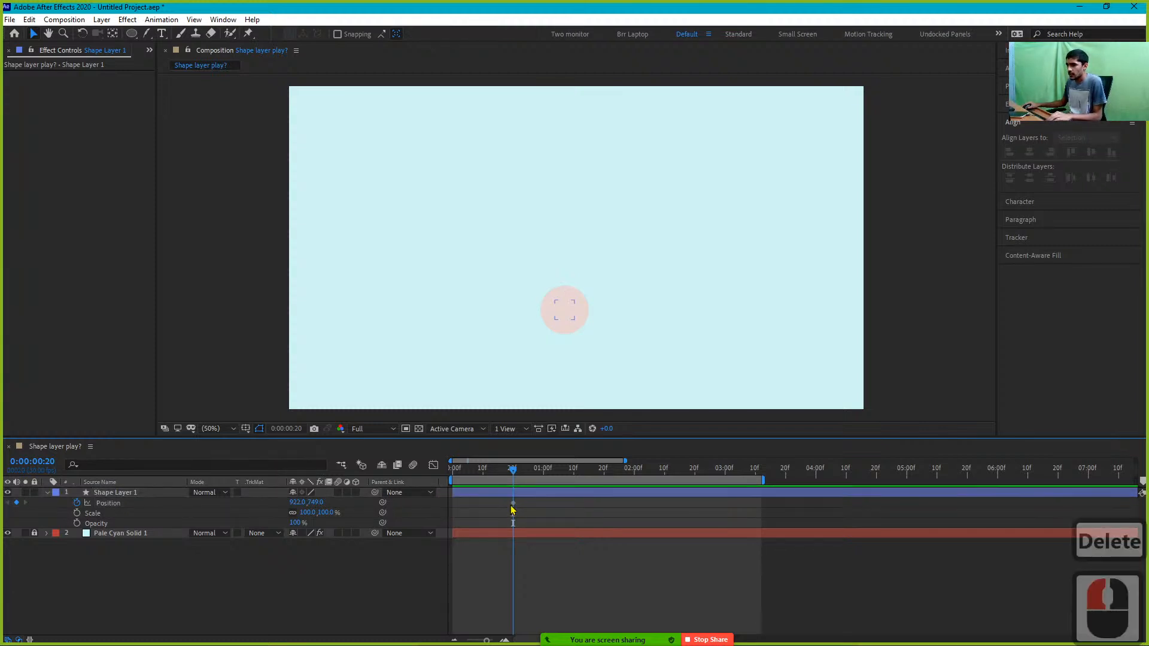
left_click(513, 502)
left_click_drag(513, 503, 453, 503)
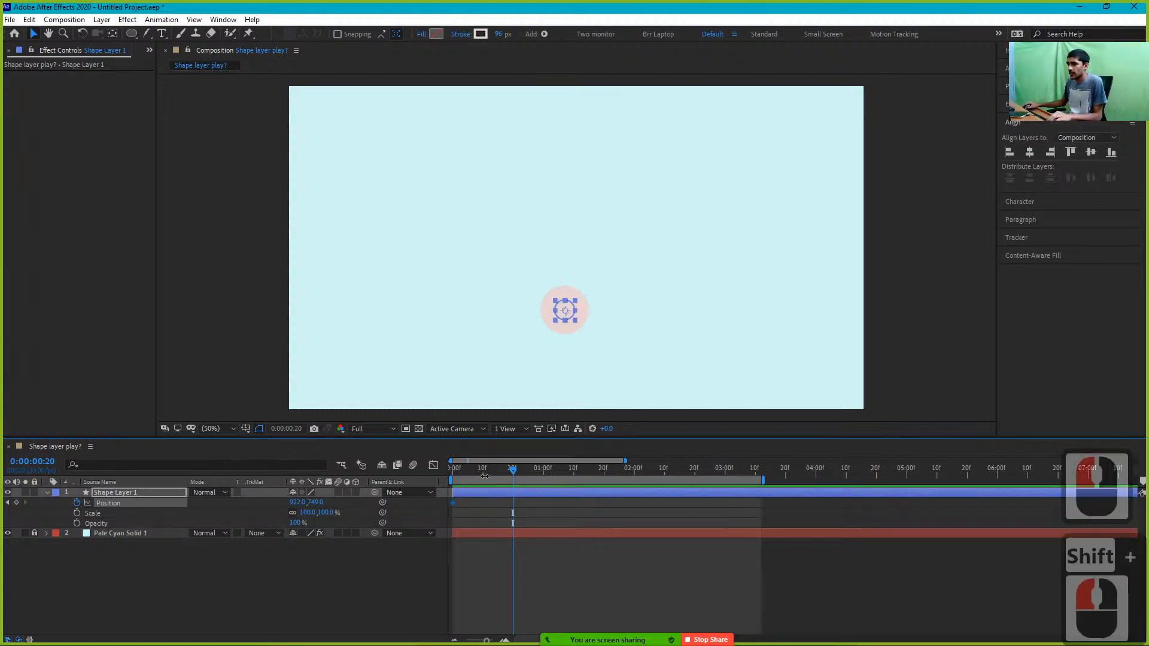
Raise the circle to Y 454 at 0:00:00:20 and copy its first Position keyframe to 0:00:01:10
left_click_drag(315, 502, 142, 500)
left_click(557, 480)
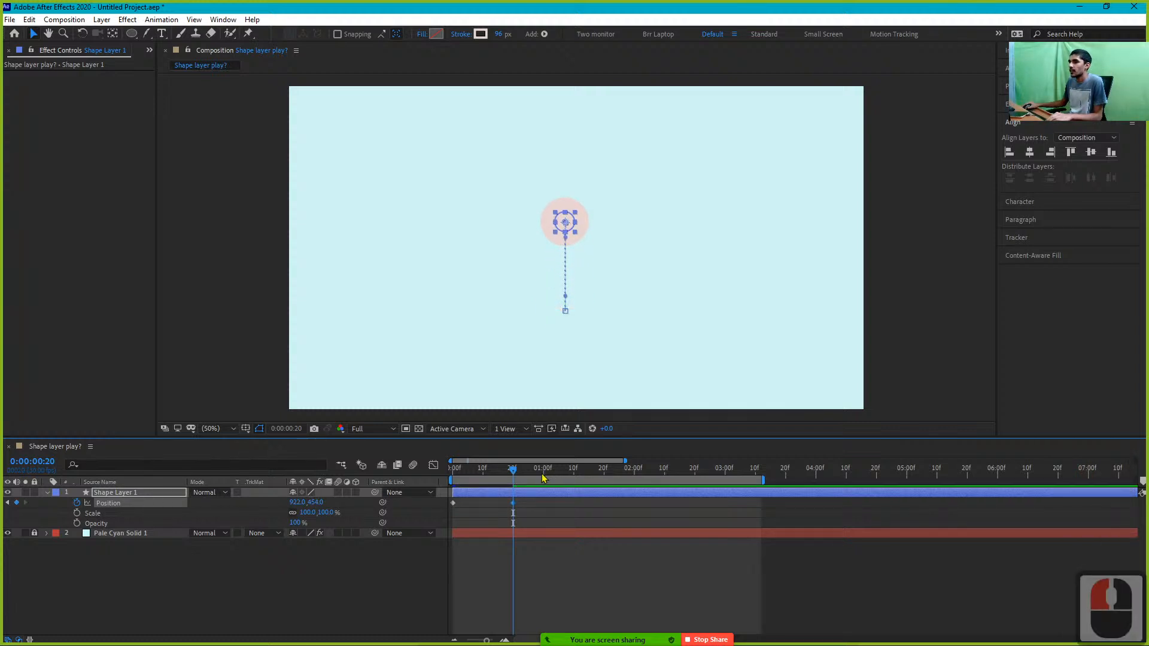
left_click_drag(542, 478, 573, 481)
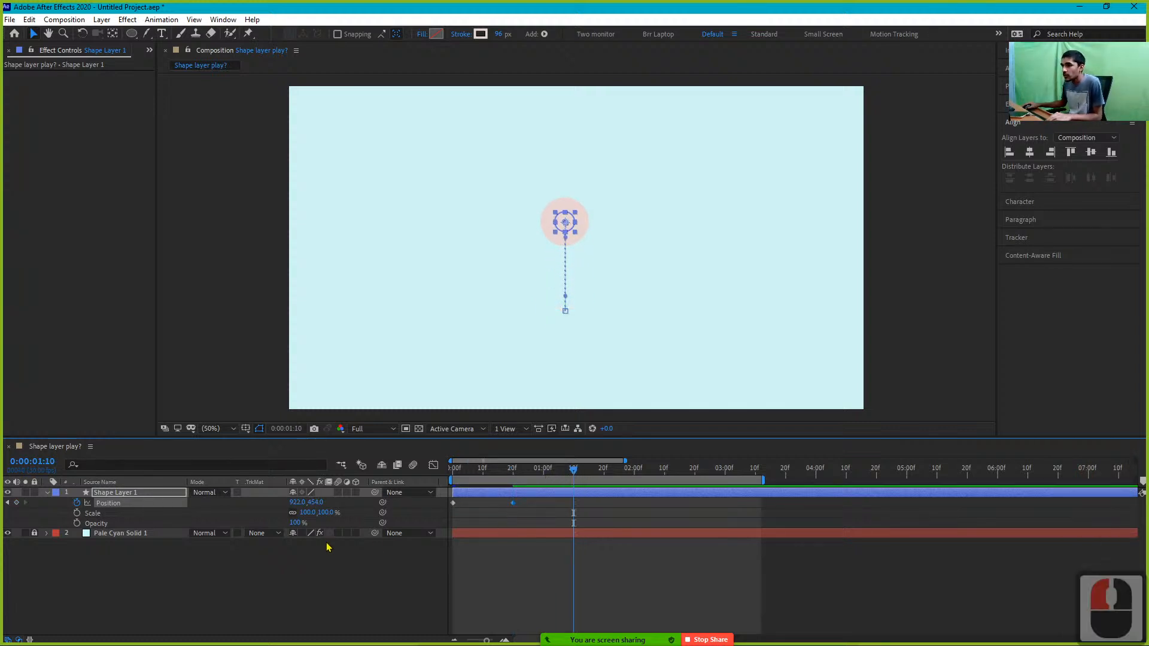
left_click(453, 503)
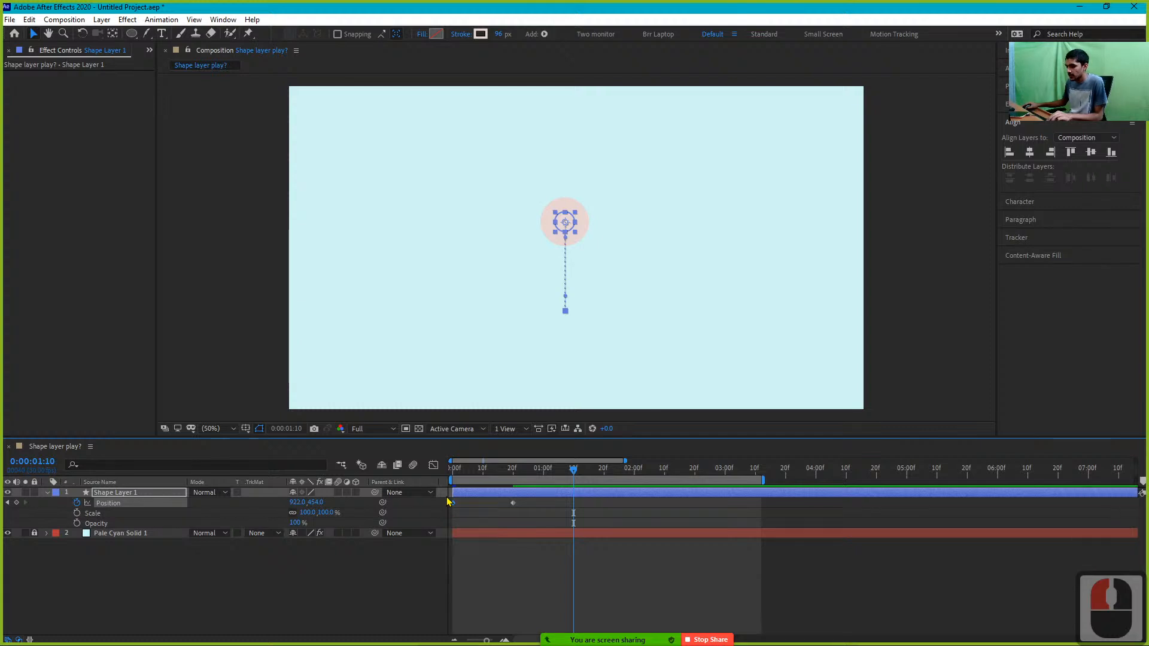
key("ctrl+c")
key("ctrl+v")
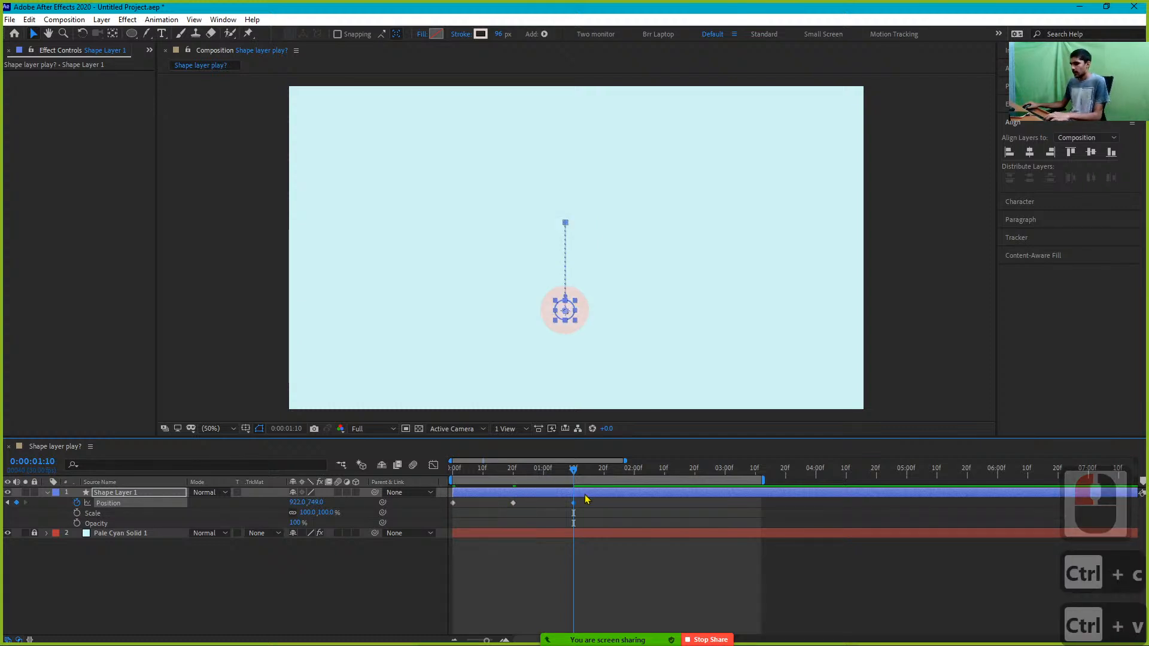
End the work area at 0:00:01:09 and play the circle's up-and-down loop
key("n")
key("ctrl+Left")
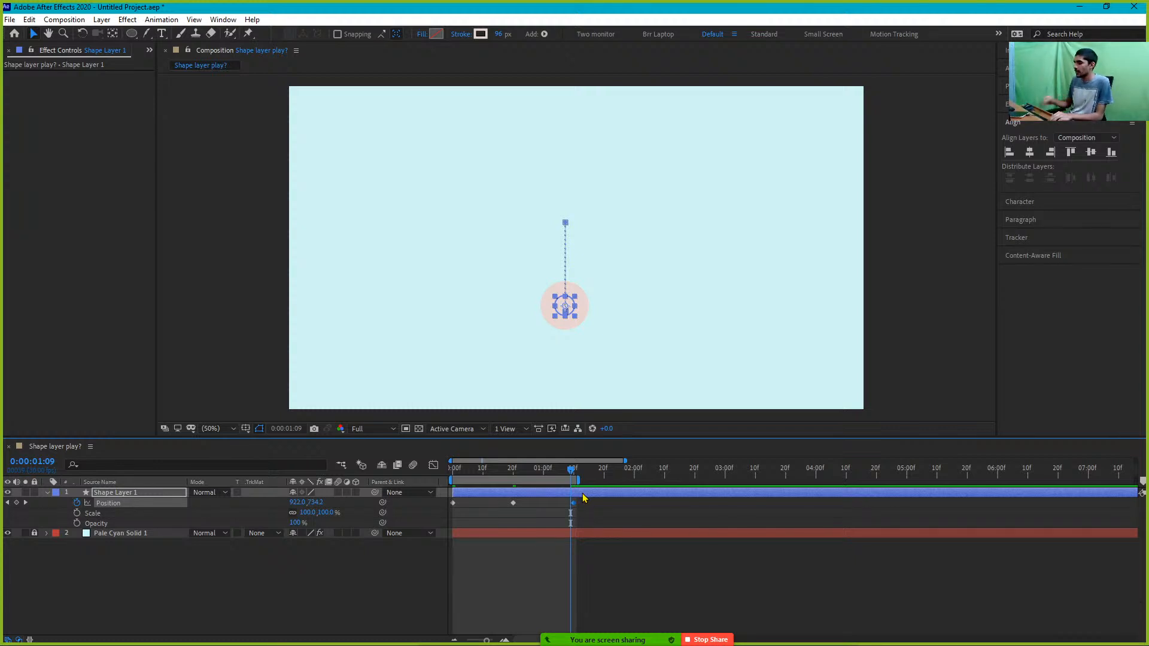
key("n")
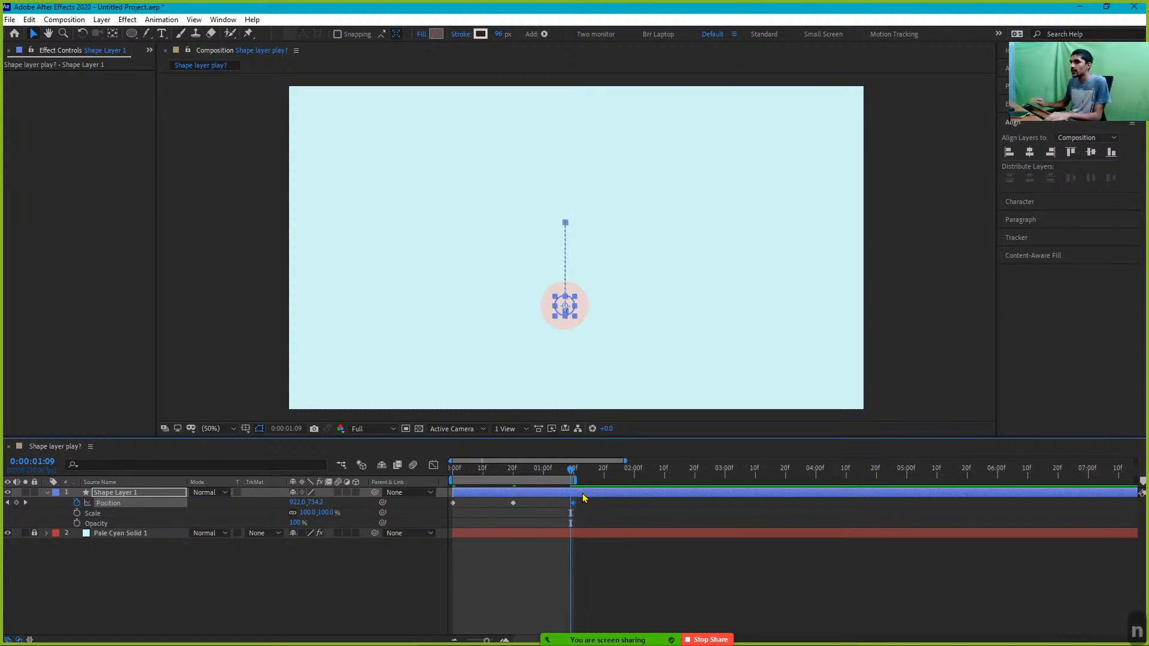
scroll(565, 514, "up", 2, "alt")
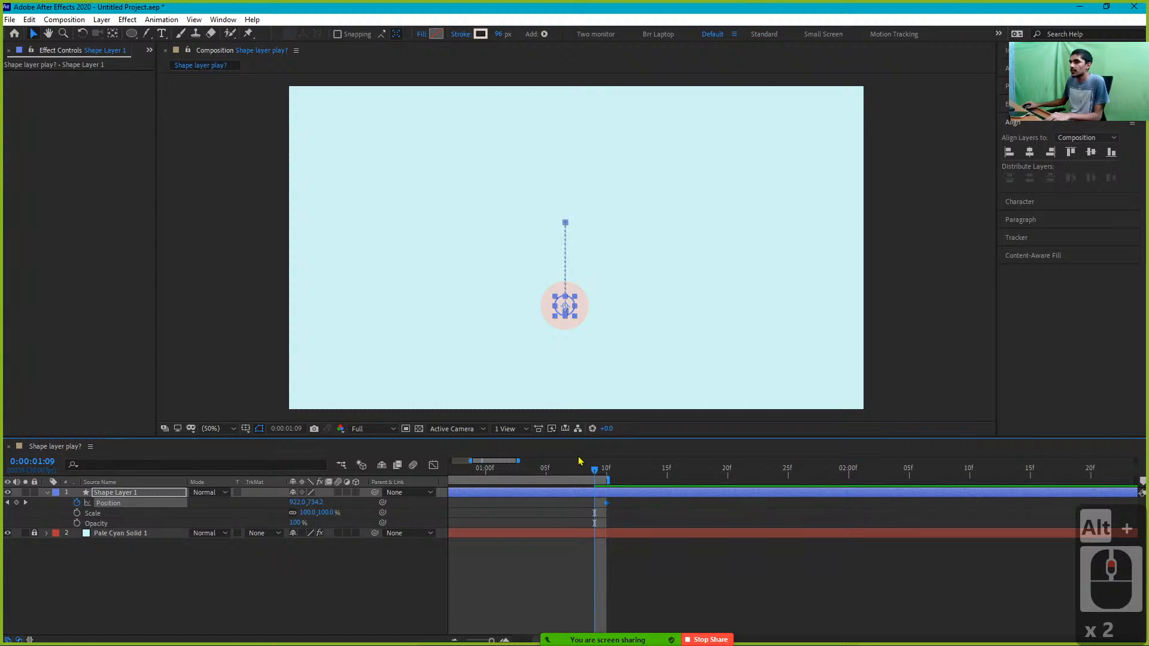
left_click(609, 471)
left_click(497, 472)
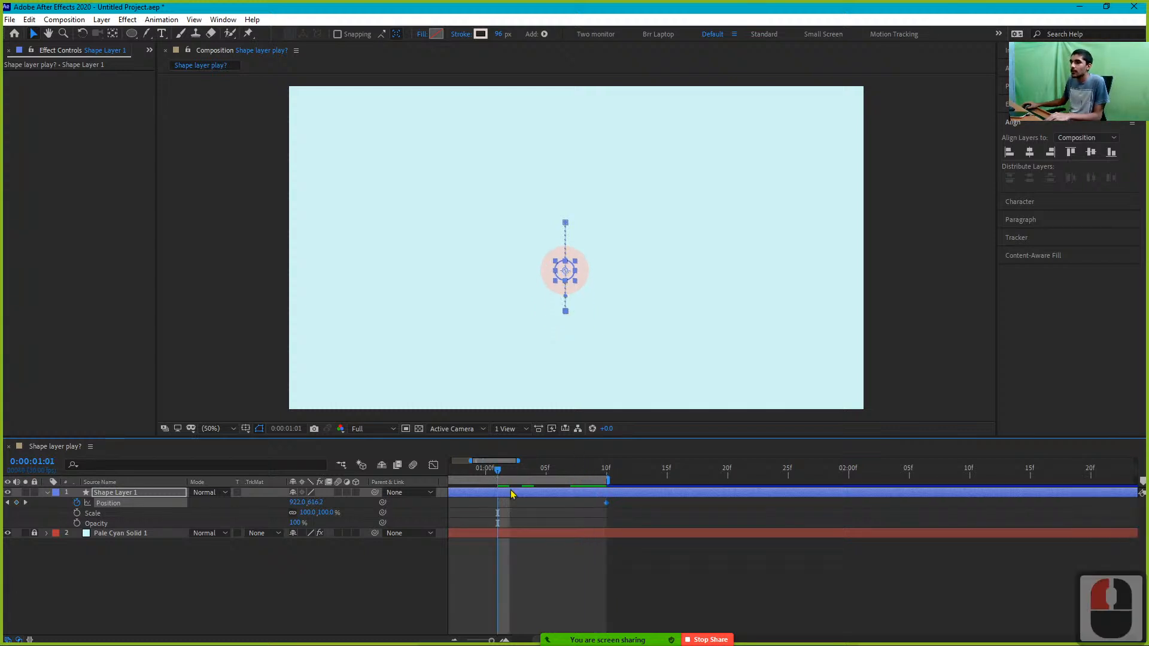
scroll(497, 479, "down", 3, "alt")
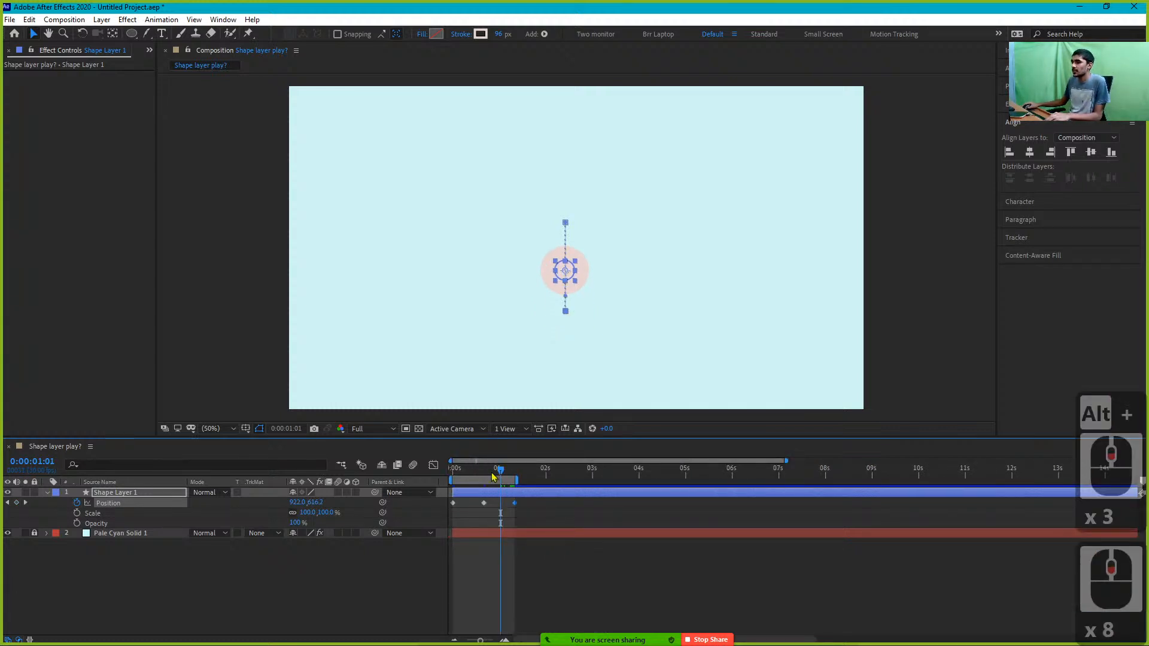
key("space")
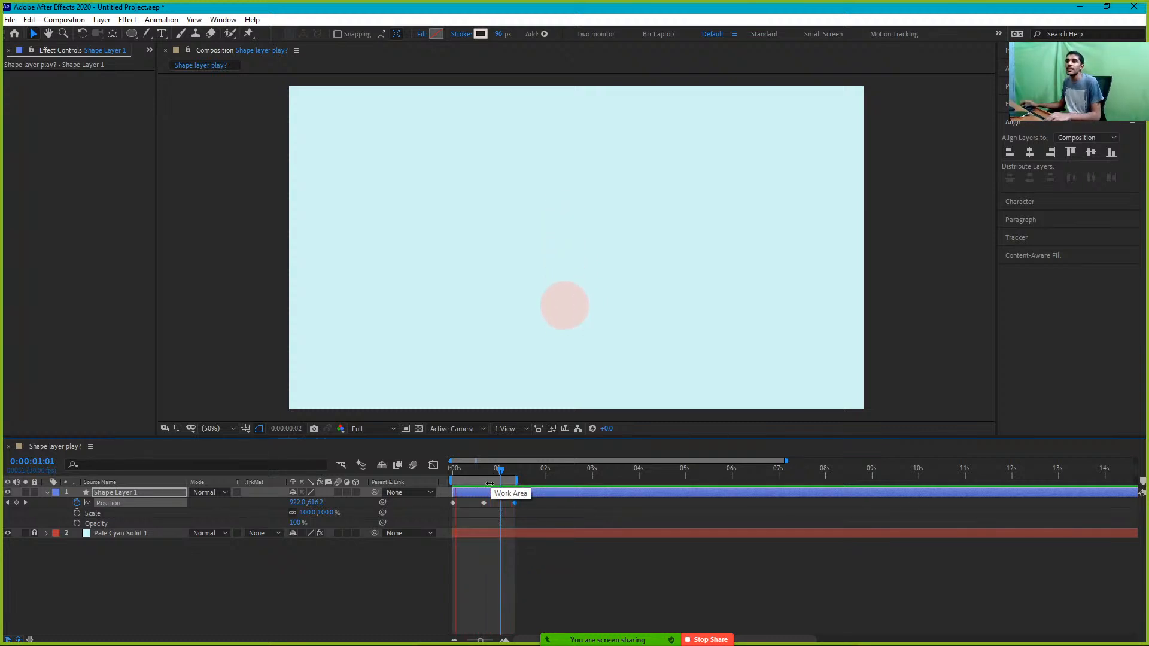
Apply Easy Ease to the middle Position keyframe at 0:00:00:20 and show its speed curve in the Graph Editor
left_click(483, 503)
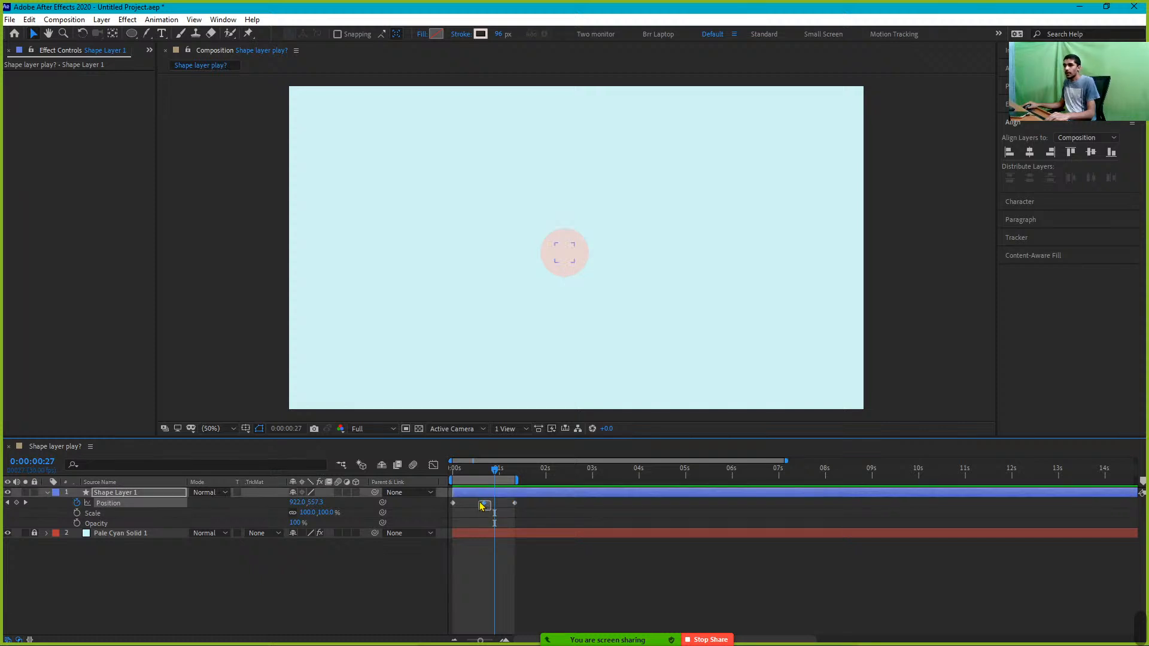
left_click(433, 465)
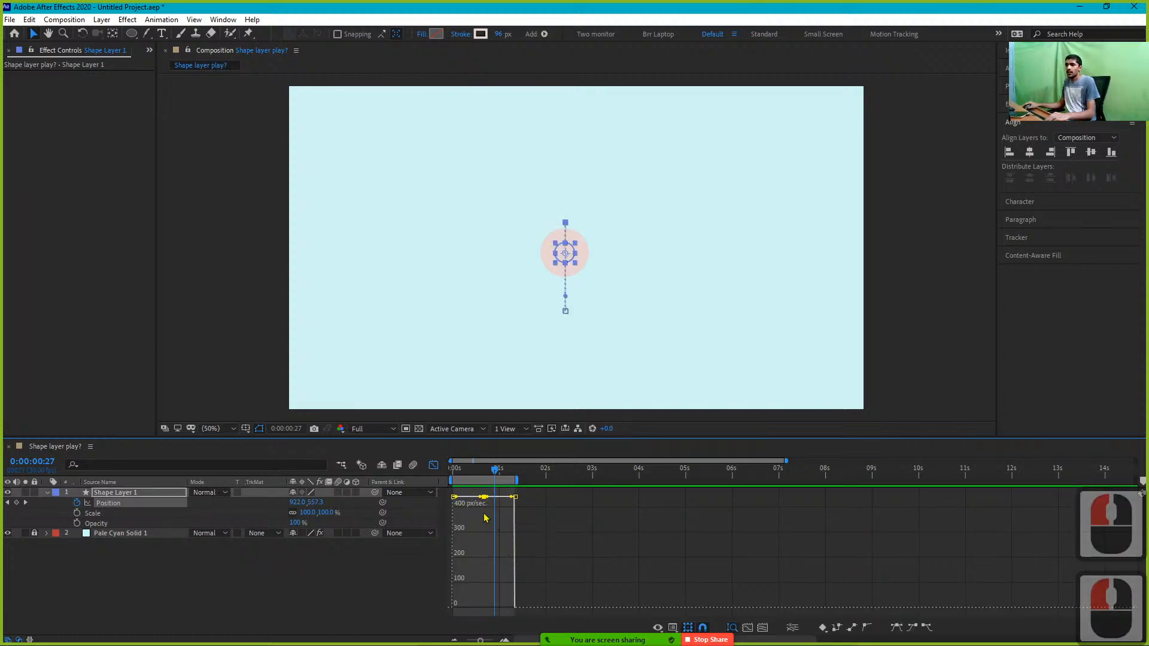
left_click(433, 466)
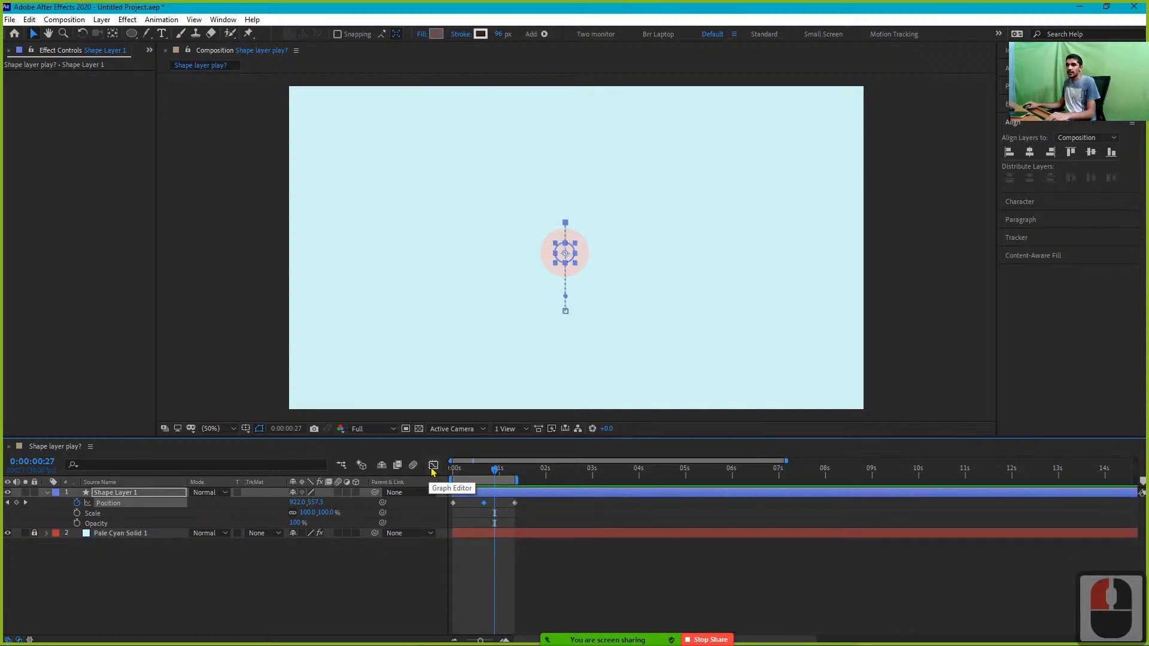
left_click(433, 466)
scroll(490, 532, "up", 13, "alt")
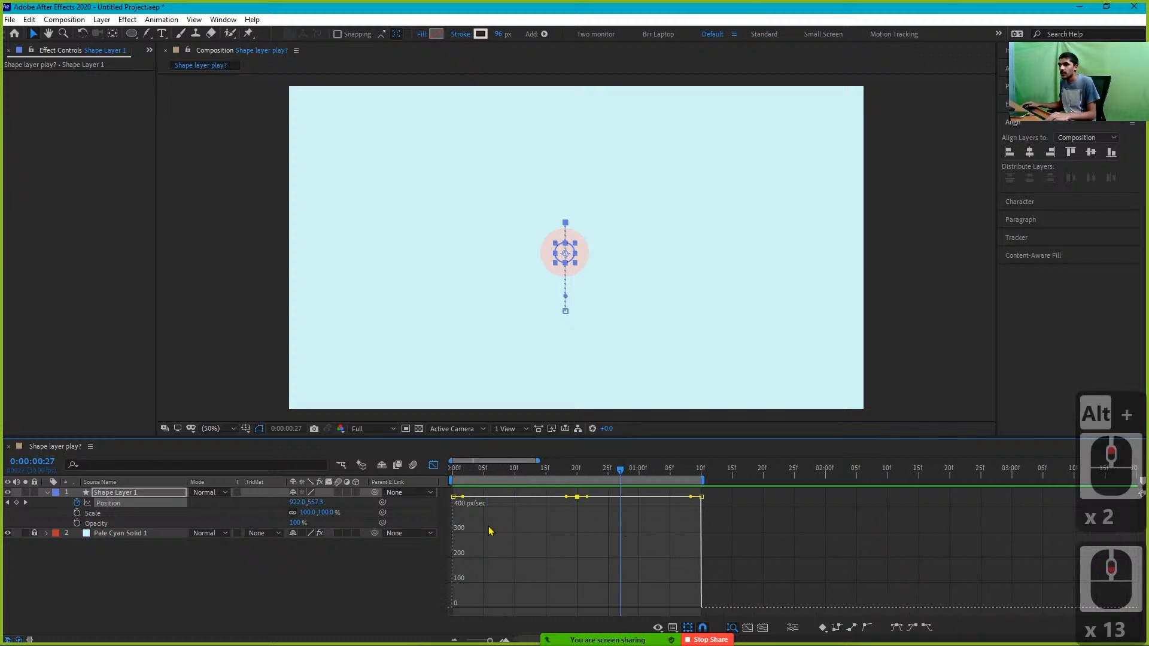
key("F9")
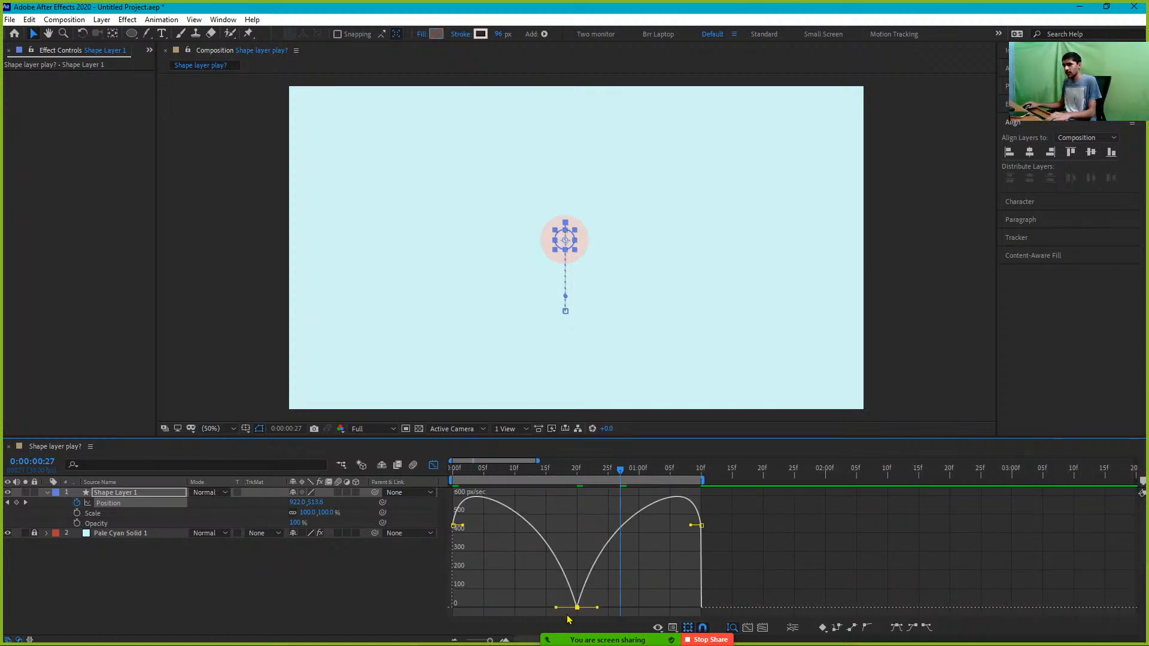
Close the Graph Editor and play the eased circle animation from 0:00:00:00
left_click(434, 467)
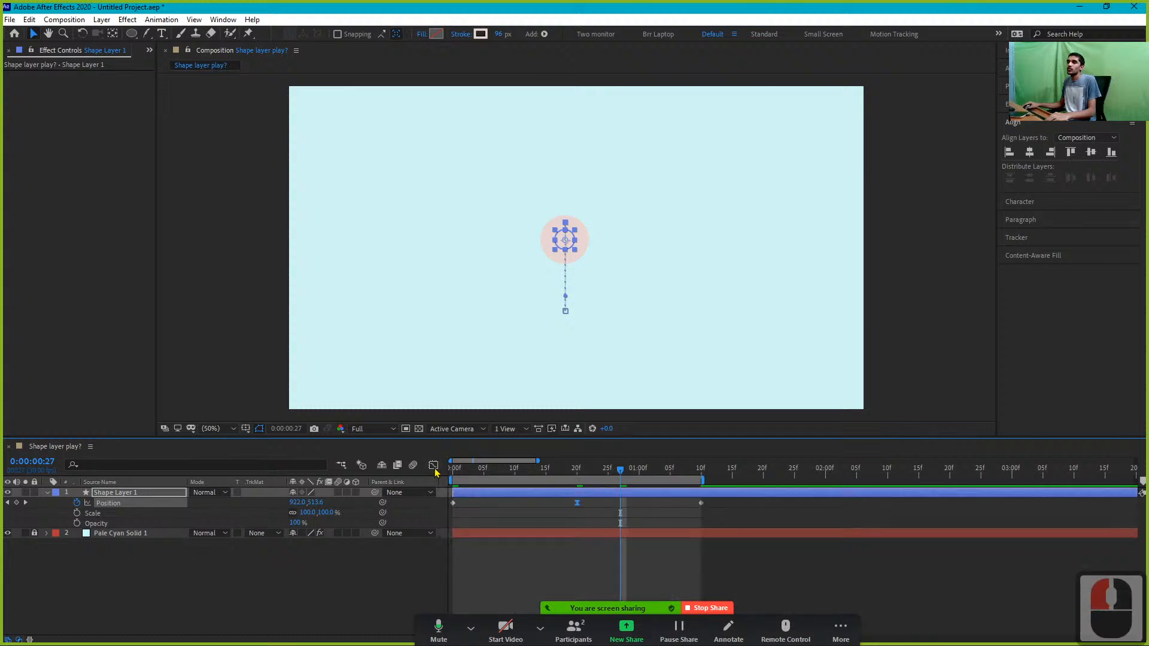
key("space")
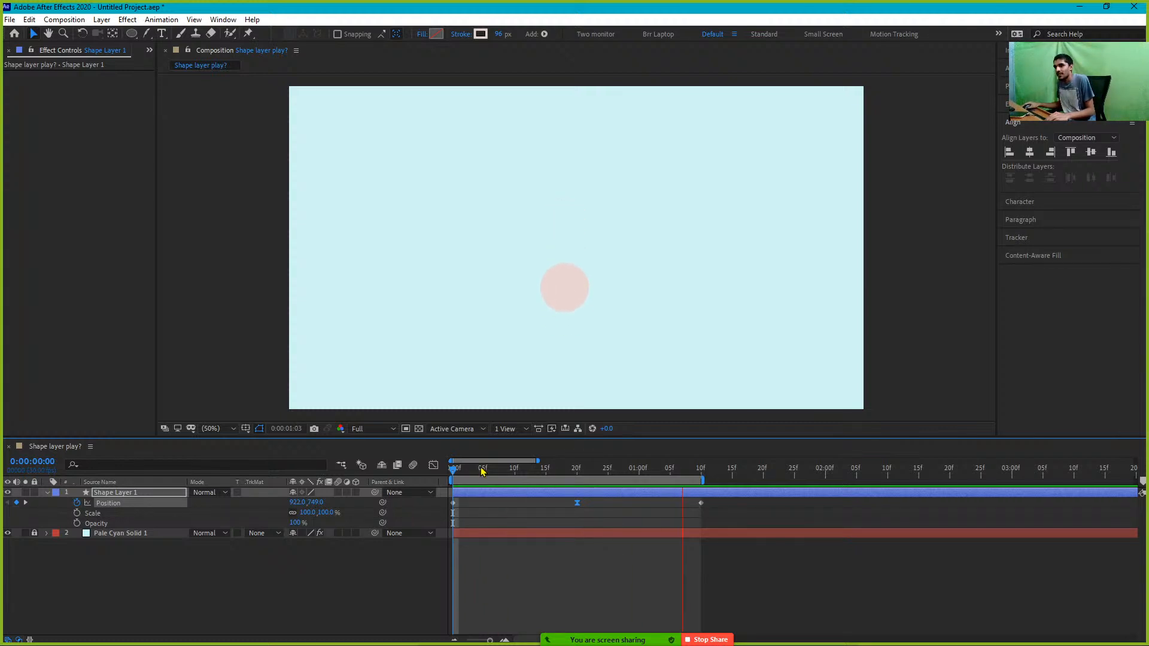
left_click(456, 474)
left_click(453, 471)
key("space")
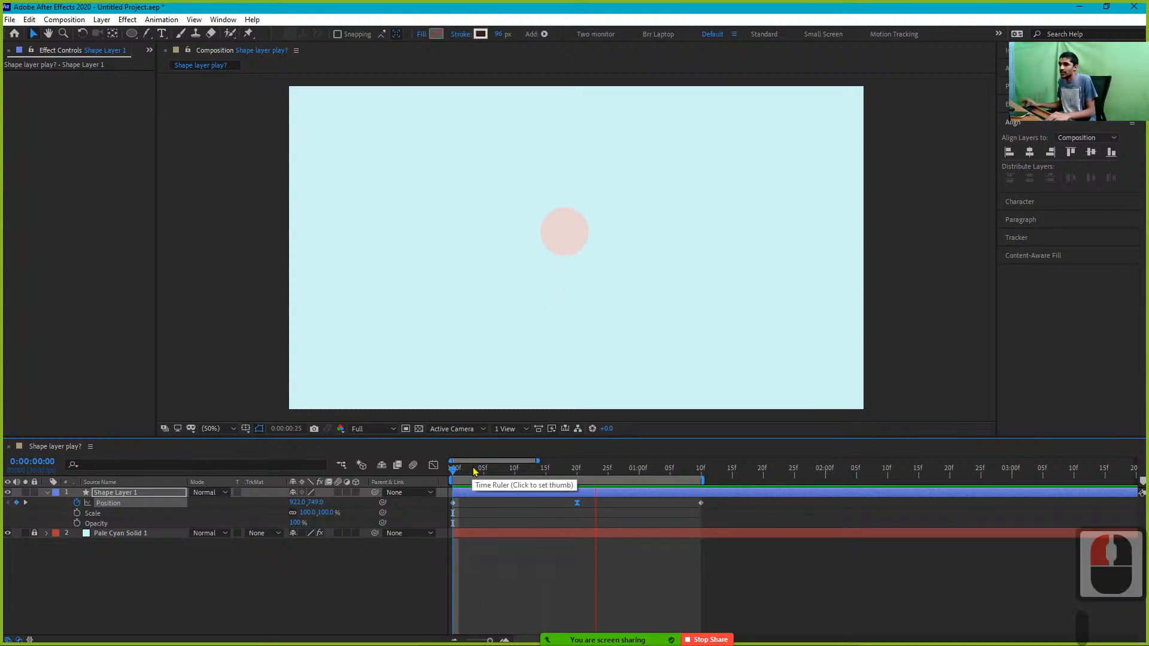
key("space")
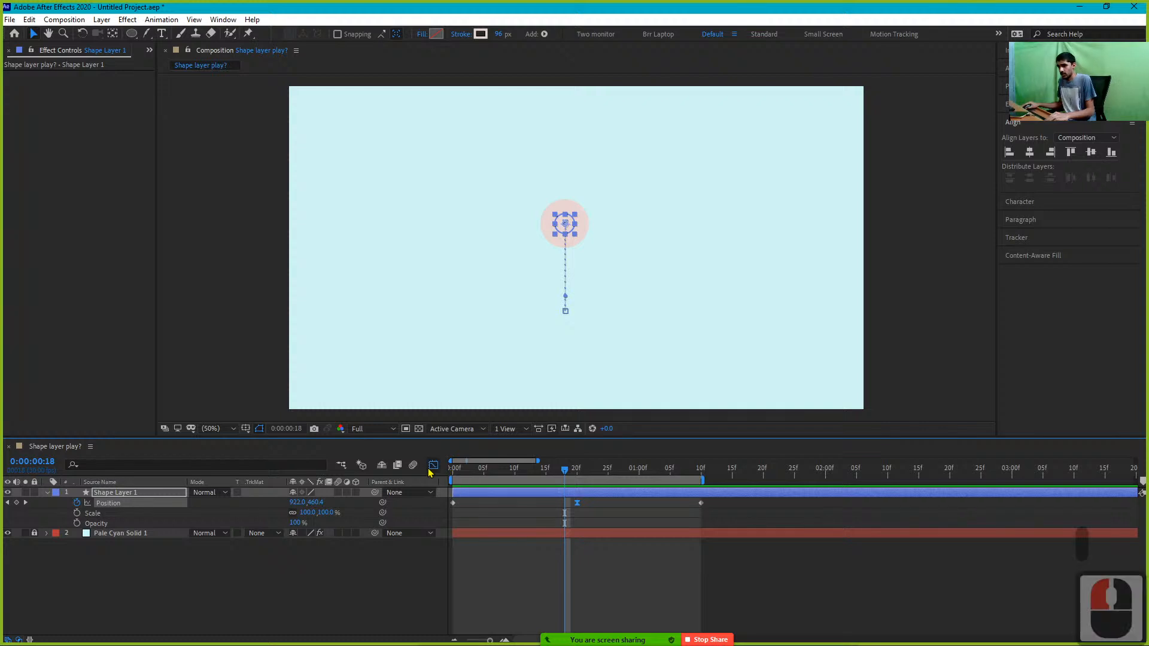
Lengthen both ease handles of the middle Position keyframe in the speed graph to about ten frames on each side
key("shift+F3")
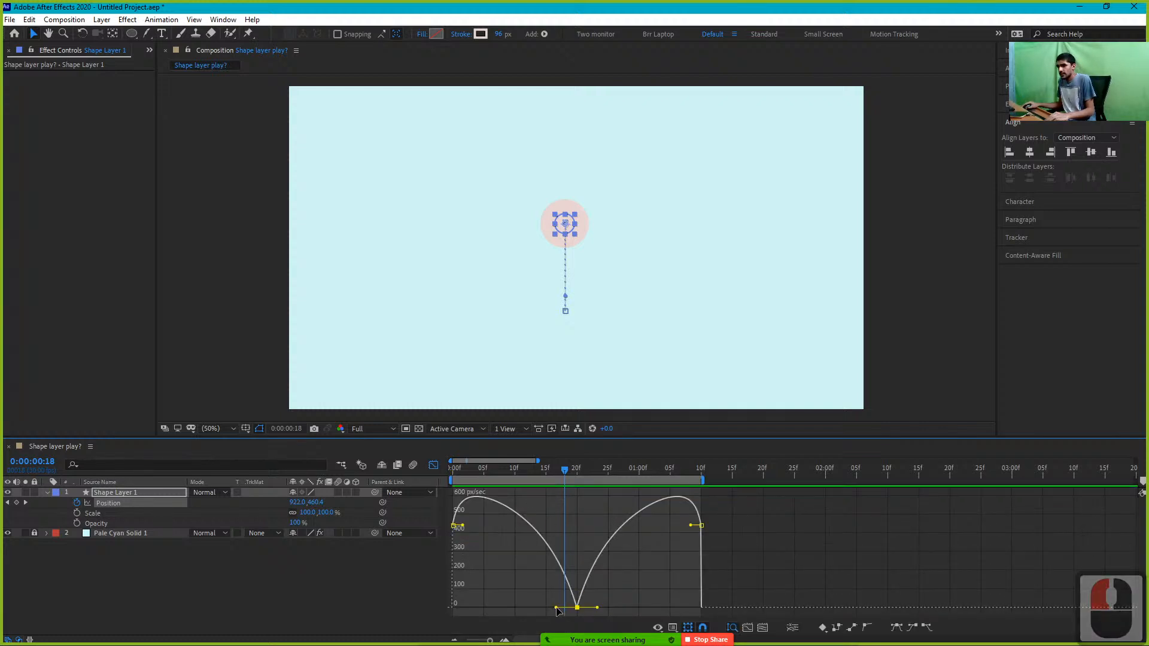
left_click_drag(556, 608, 521, 608)
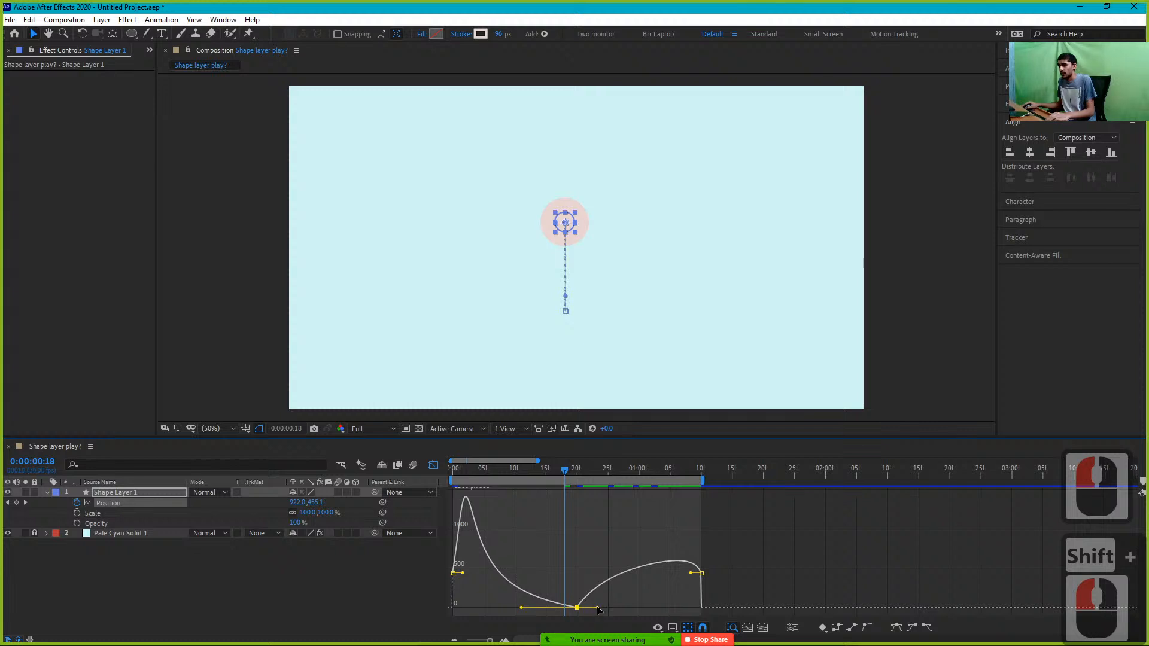
left_click_drag(598, 609, 632, 610)
scroll(583, 615, "up", 2, "alt")
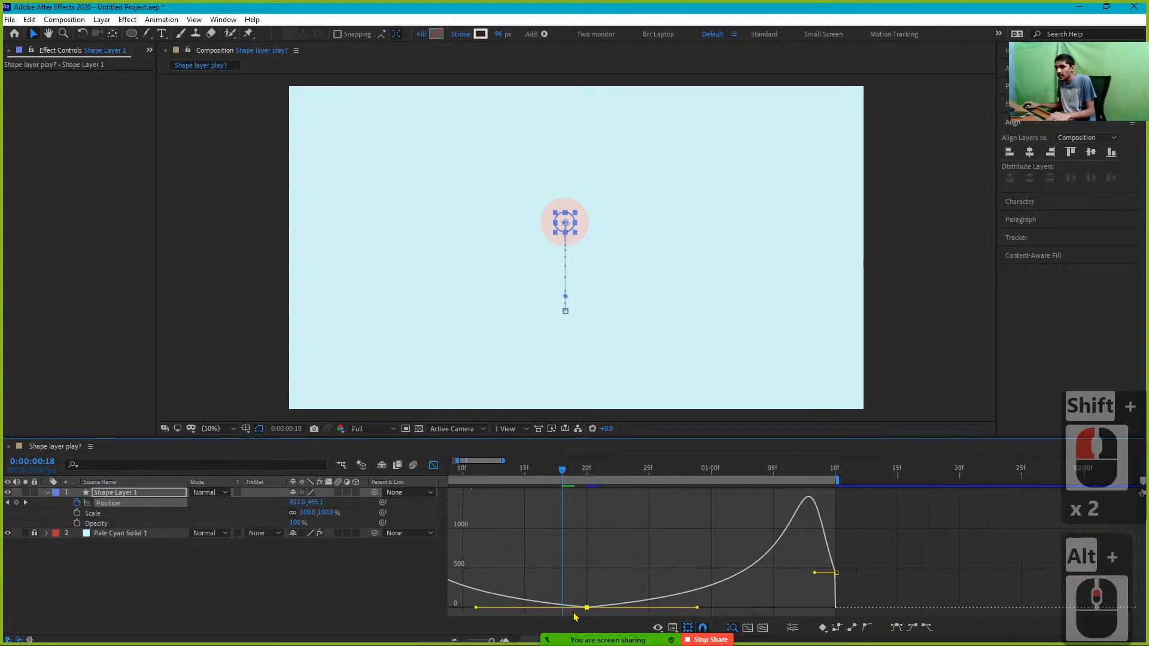
scroll(578, 616, "down", 2, "alt")
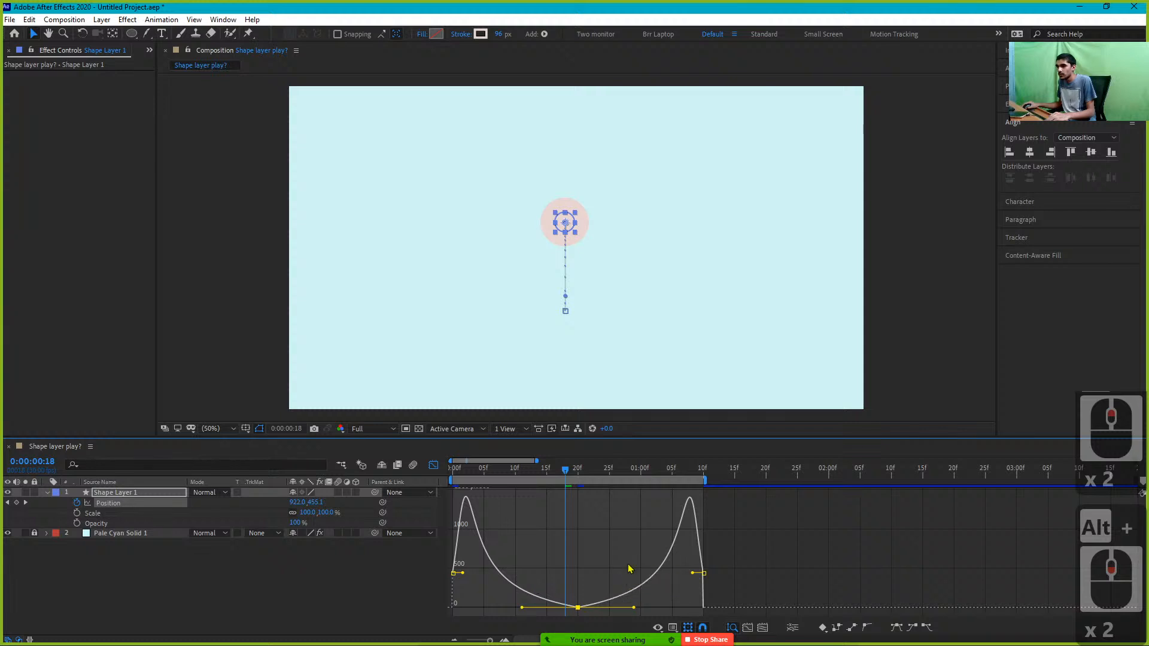
left_click_drag(521, 607, 511, 613)
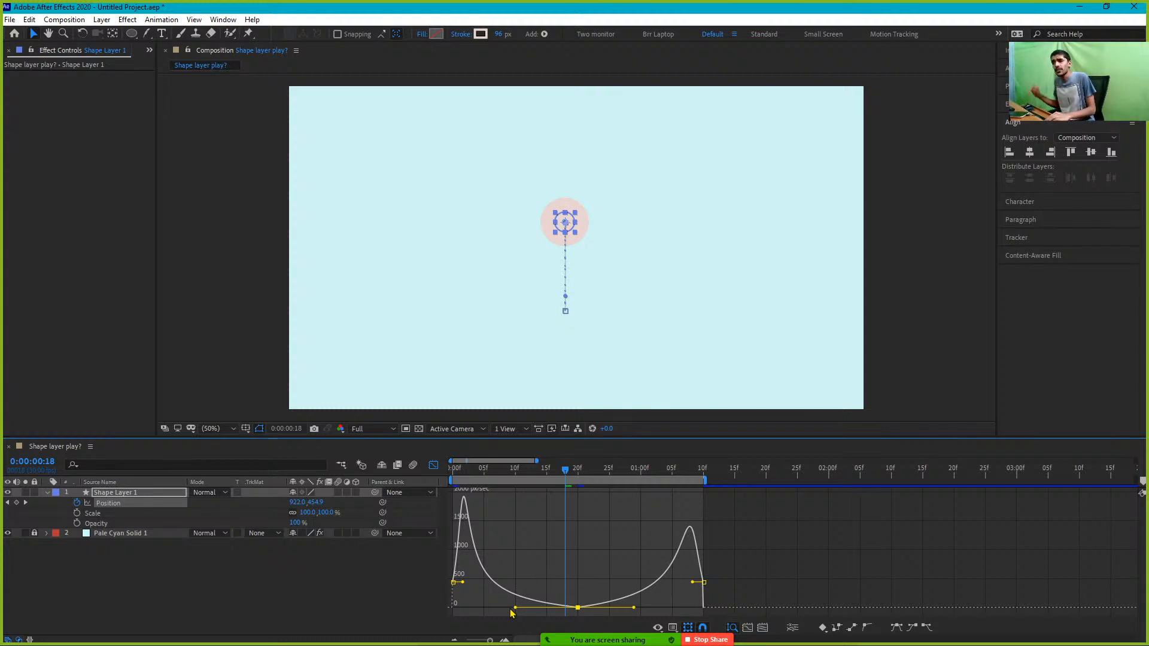
left_click_drag(636, 610, 647, 612)
left_click(629, 601, "shift")
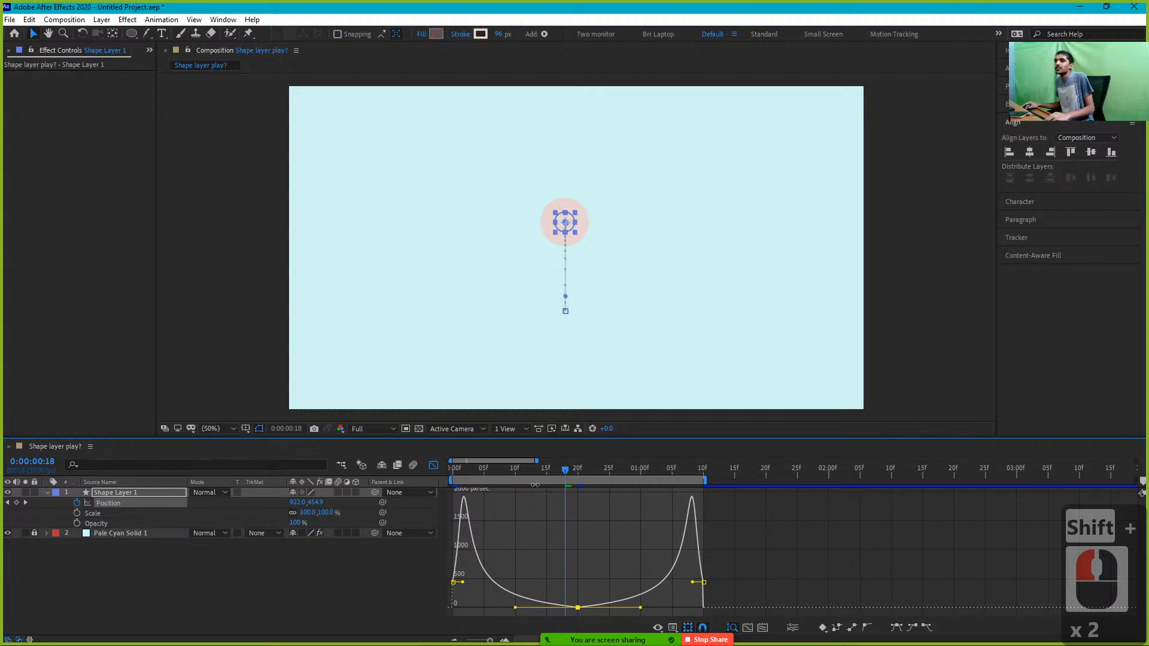
Switch the Graph Editor to Position's value graph at 0:00:00:00 and select the middle keyframe for Pen tool editing
left_click_drag(544, 469, 444, 486)
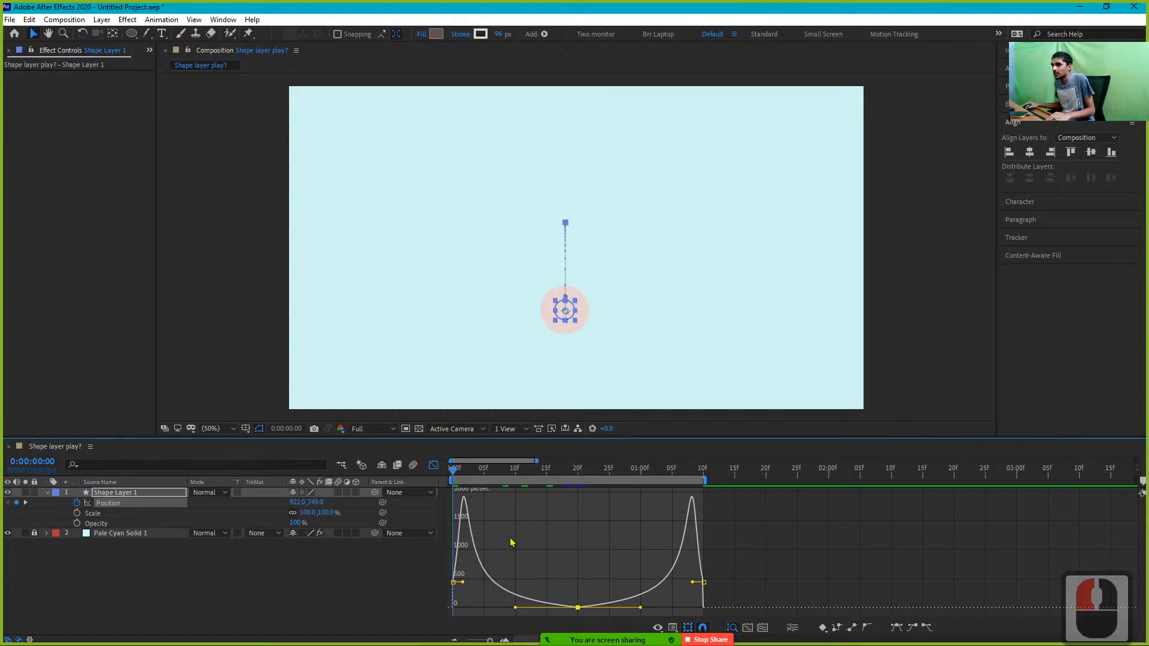
left_click(673, 628)
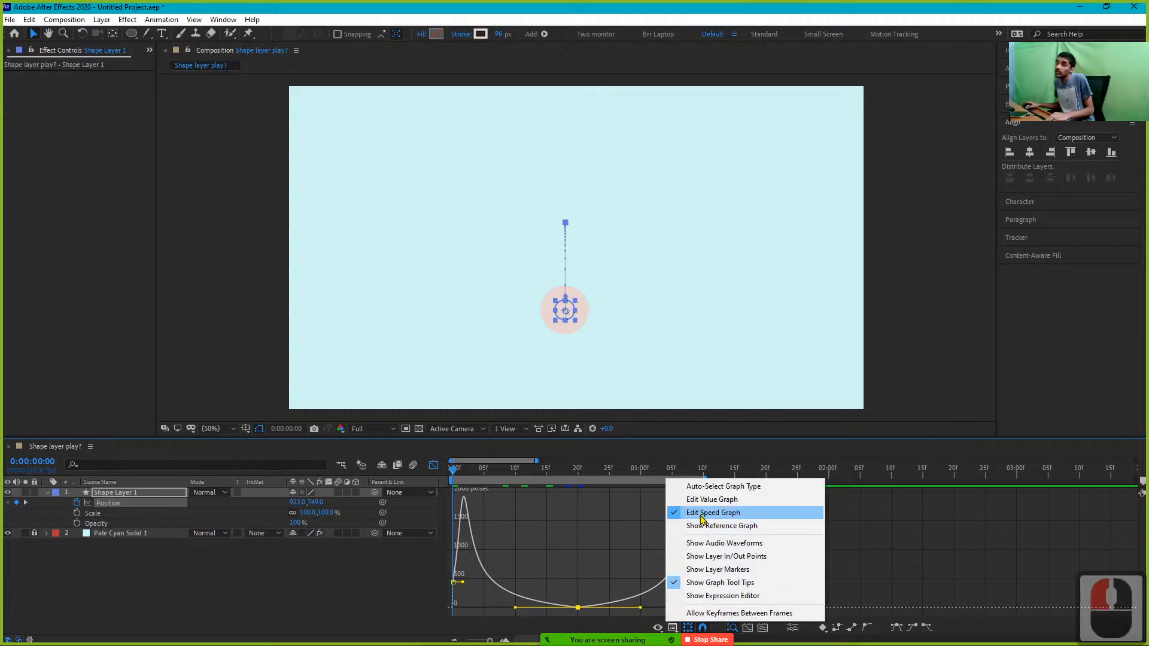
left_click(700, 500)
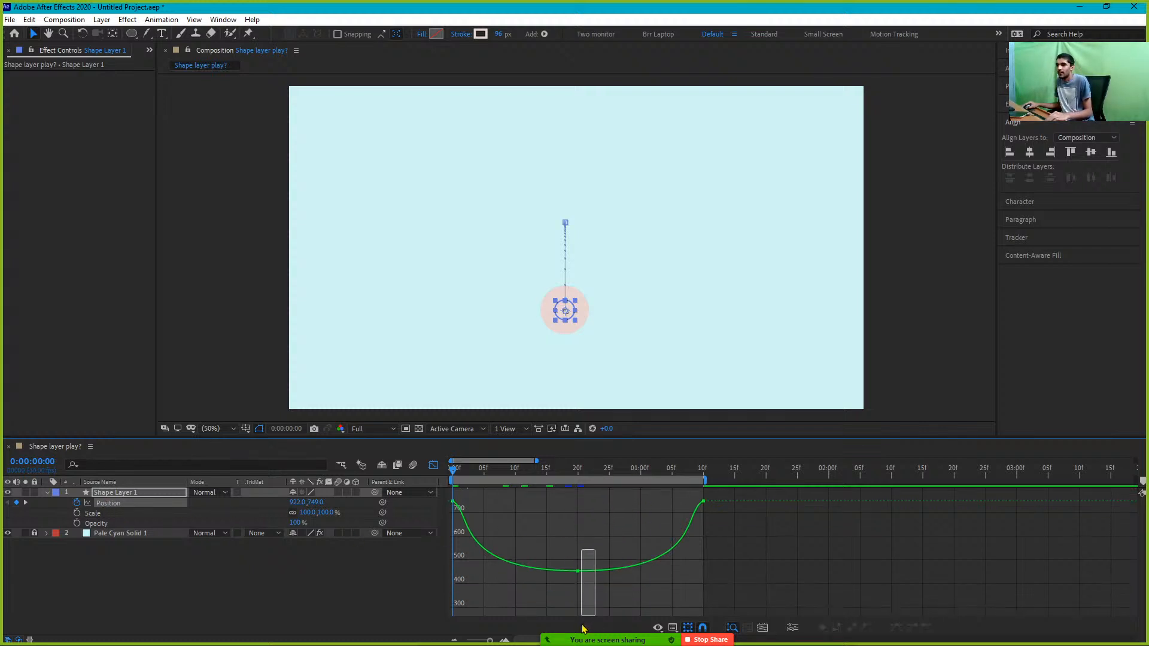
left_click(573, 570)
key("g")
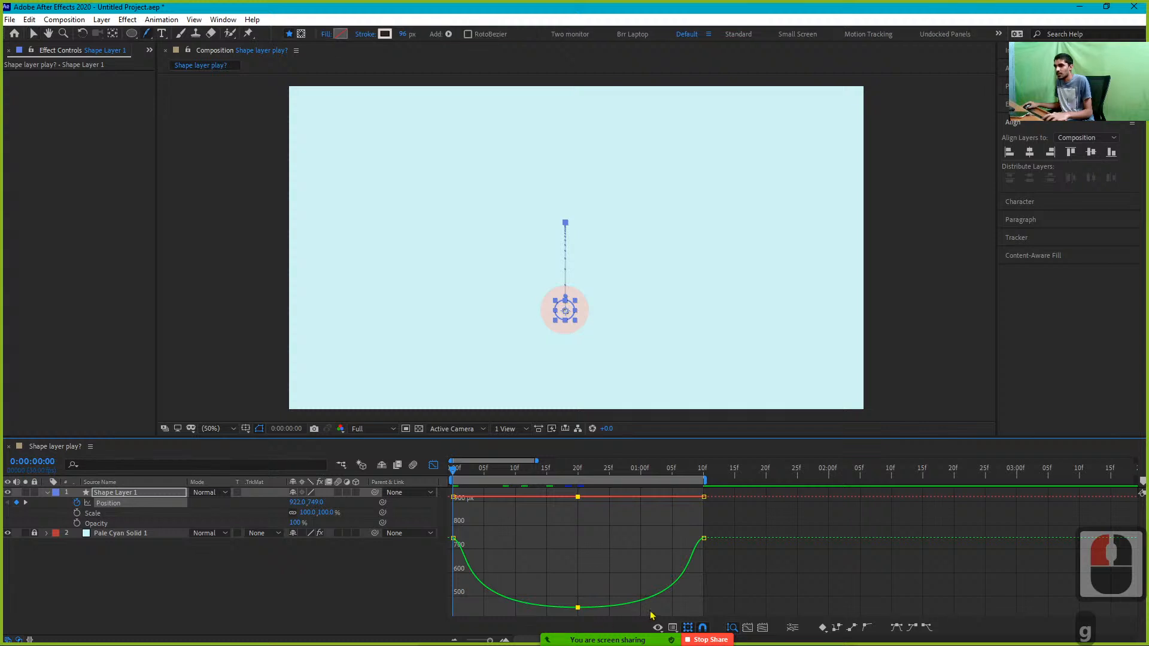
Switch the Graph Editor back to Position's speed graph and play the animation from 0:00:00:00
key("g")
left_click(672, 627)
left_click(681, 512)
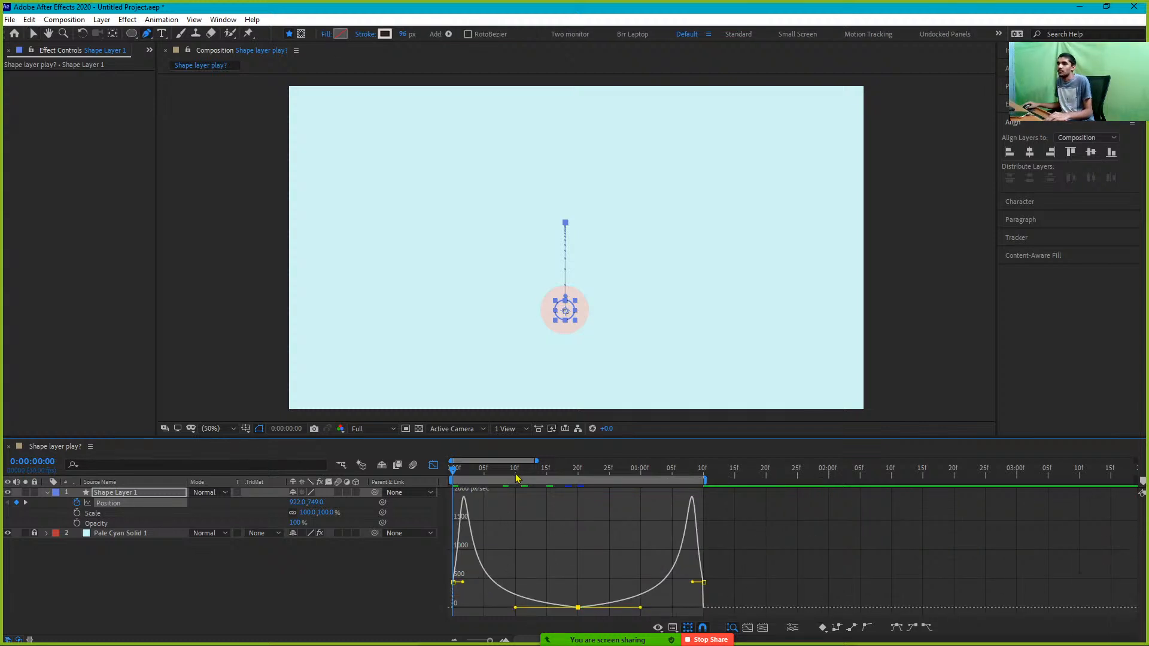
left_click(515, 473)
left_click_drag(515, 473, 453, 472)
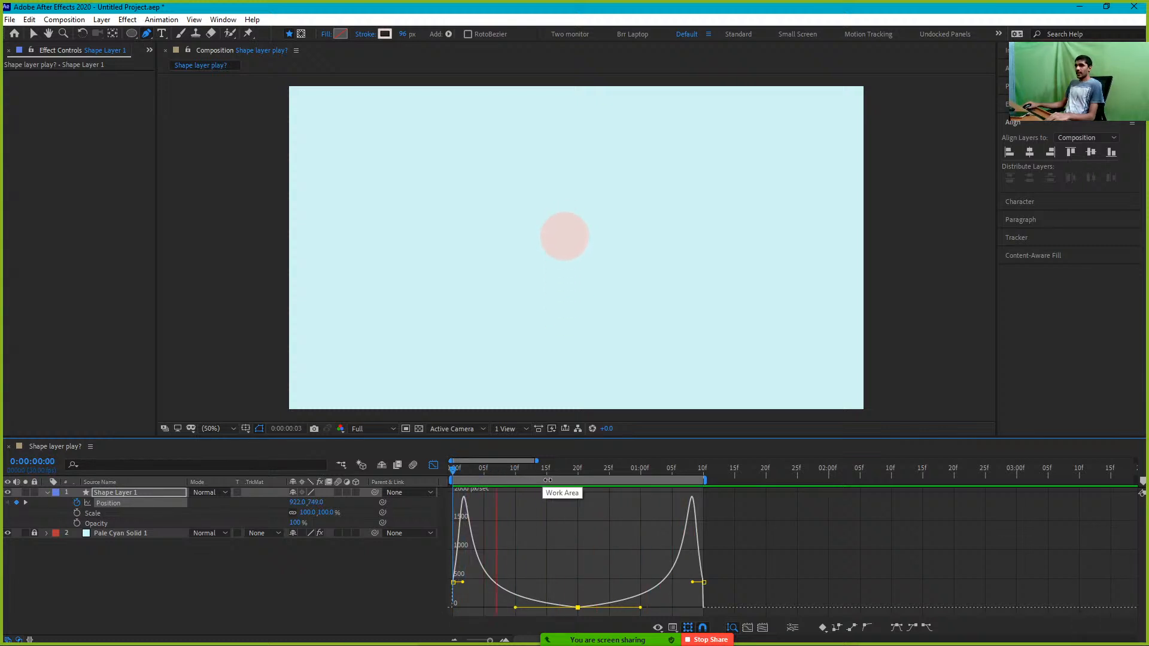
key("space")
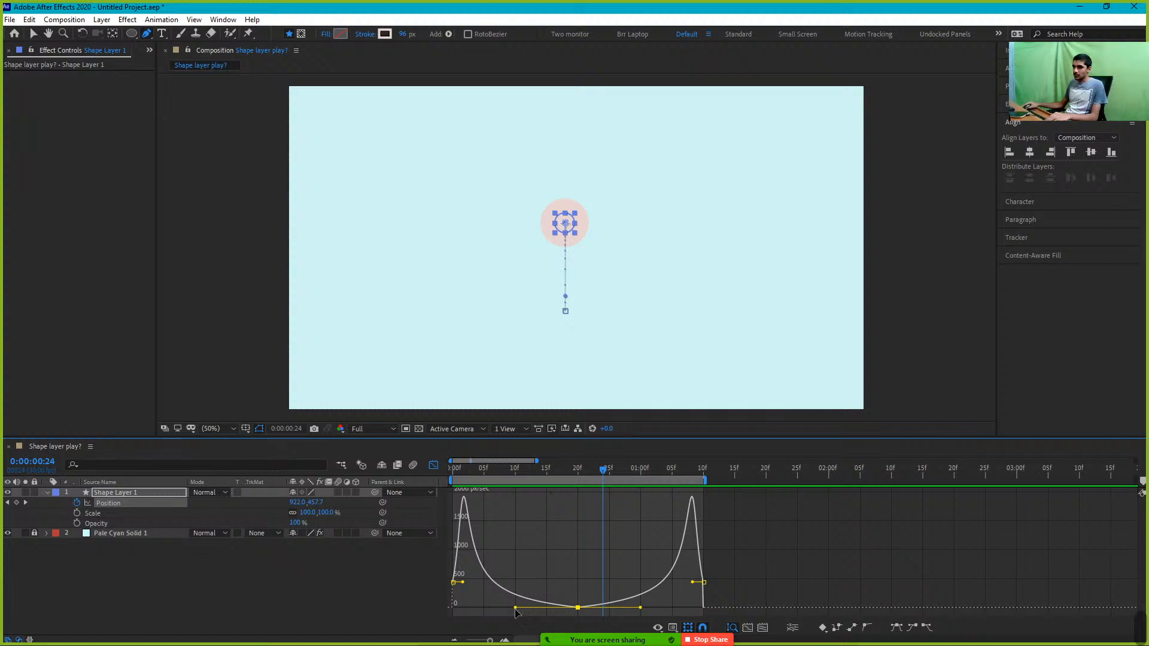
Shorten both ease handles of the middle Position keyframe to about seven and a half frames each and play the animation
left_click_drag(515, 608, 531, 607)
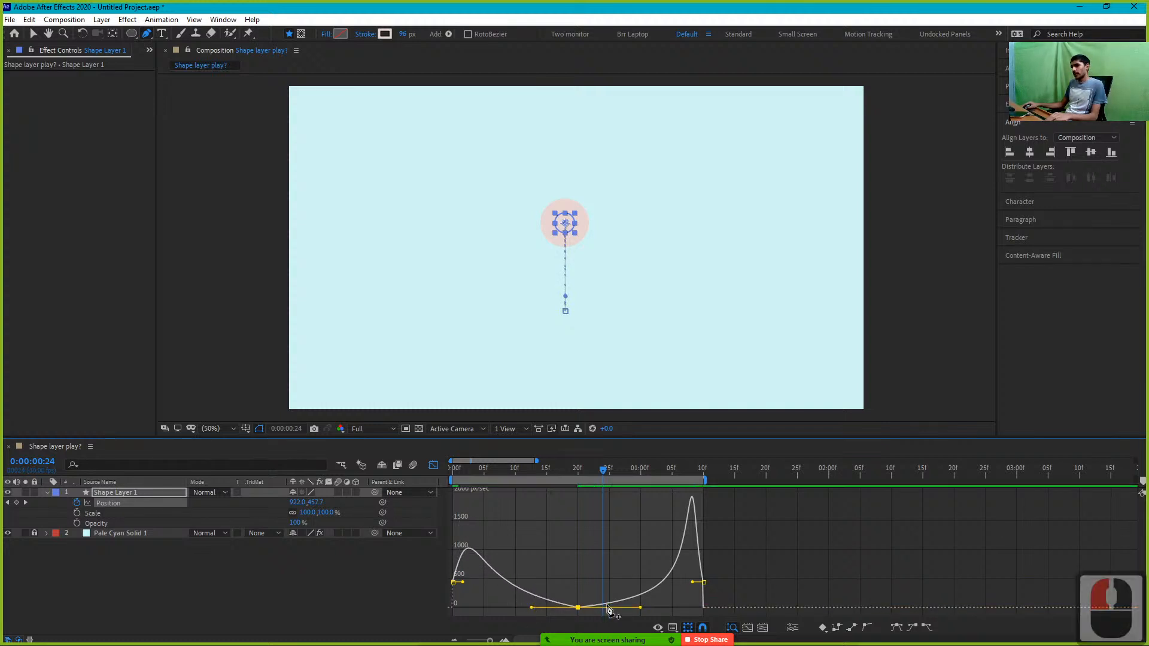
left_click_drag(639, 609, 625, 608)
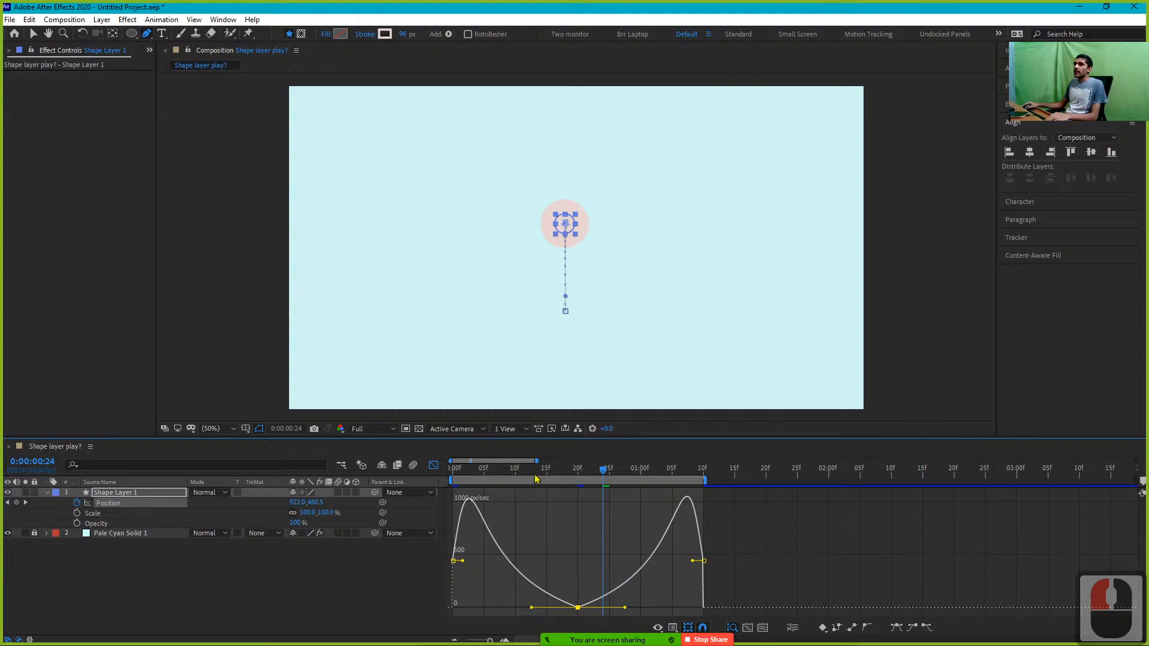
key("Home")
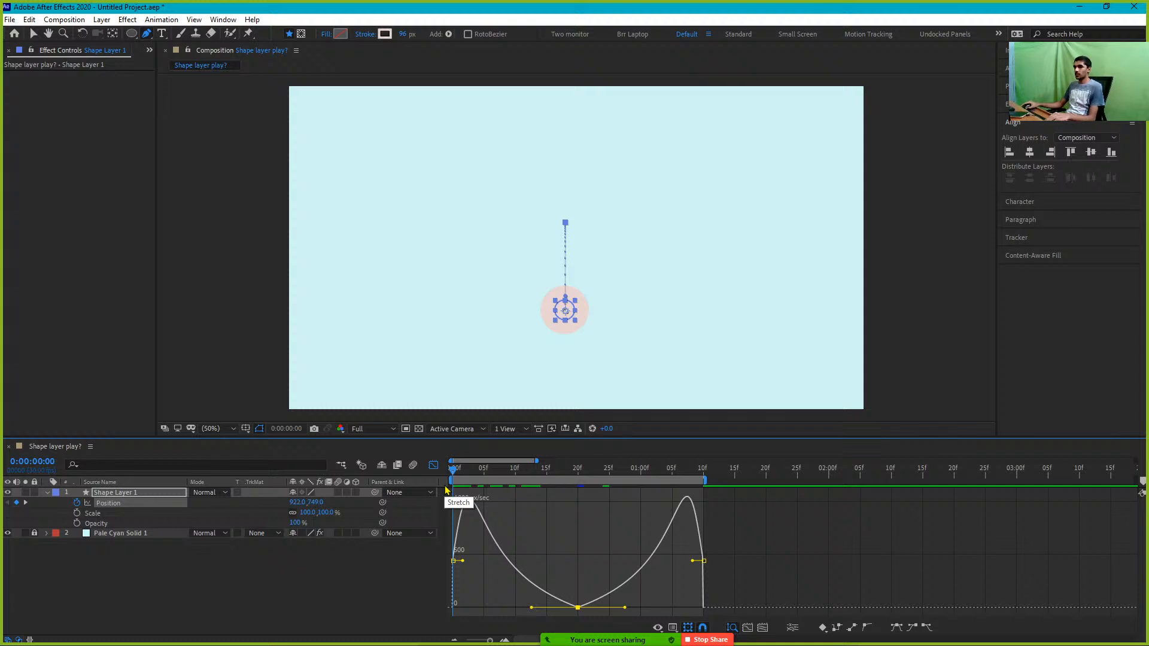
key("space")
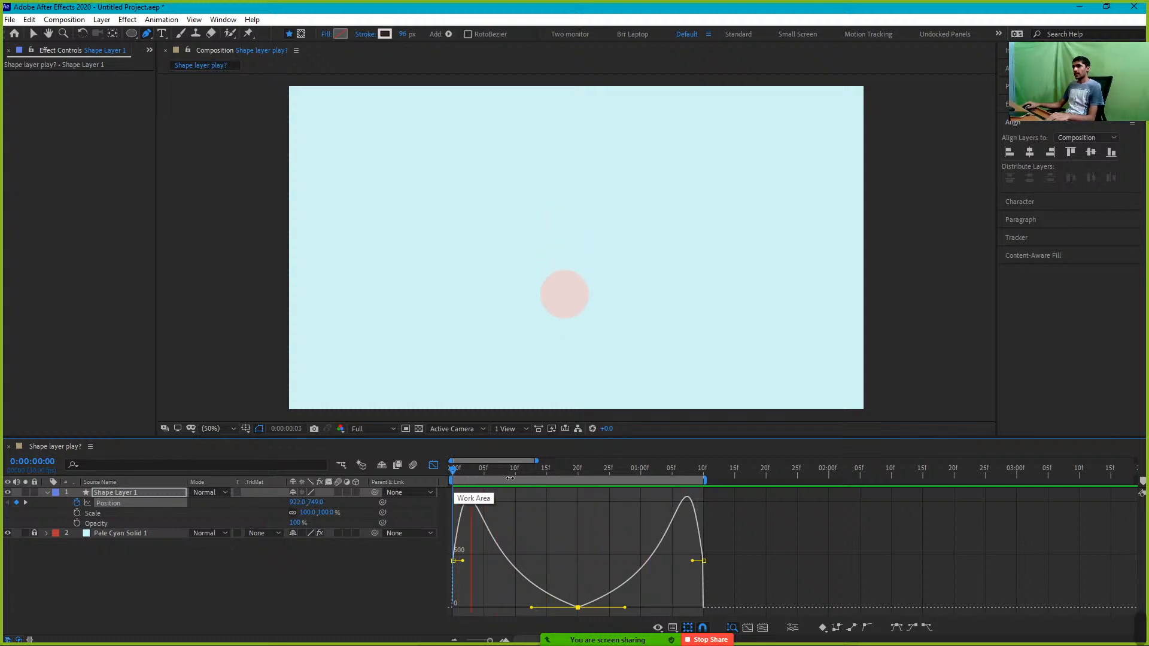
left_click(460, 460)
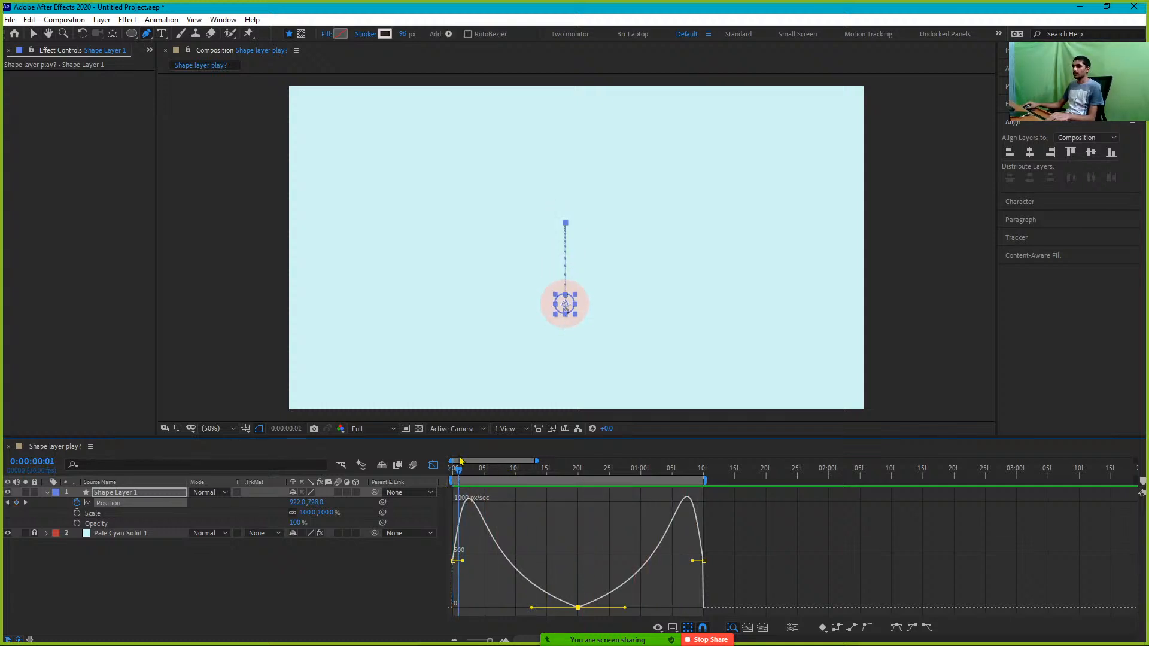
key("space")
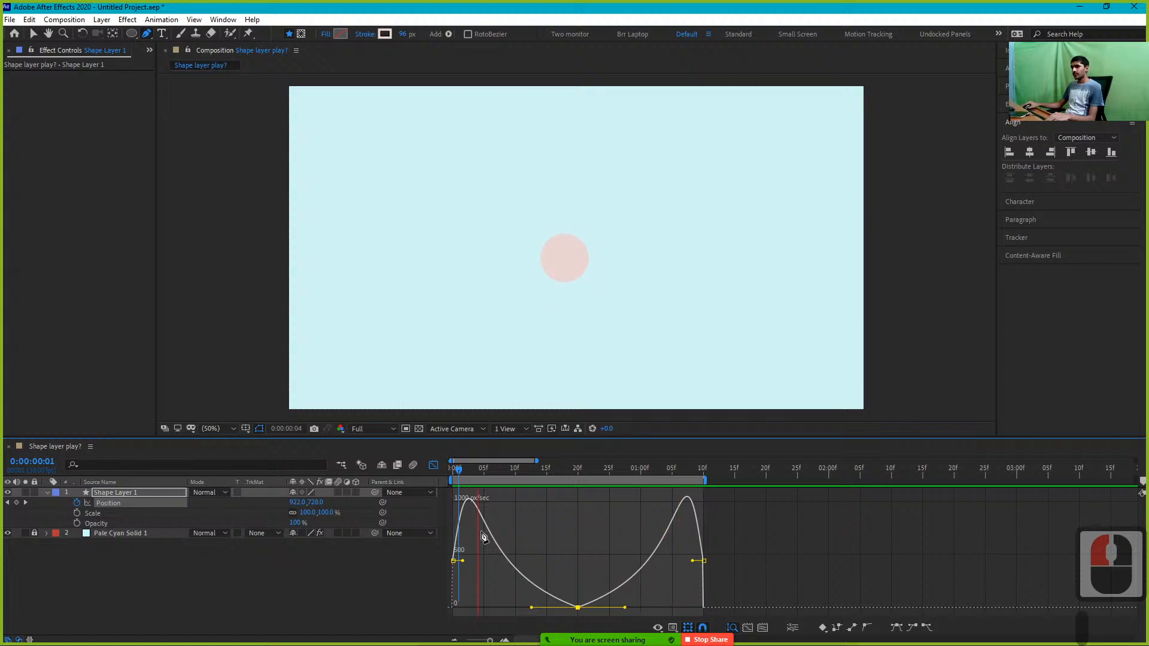
Close the Graph Editor, compress all Position keyframes proportionally so the last one falls at 0:00:01:00, and preview from the start
left_click(433, 466)
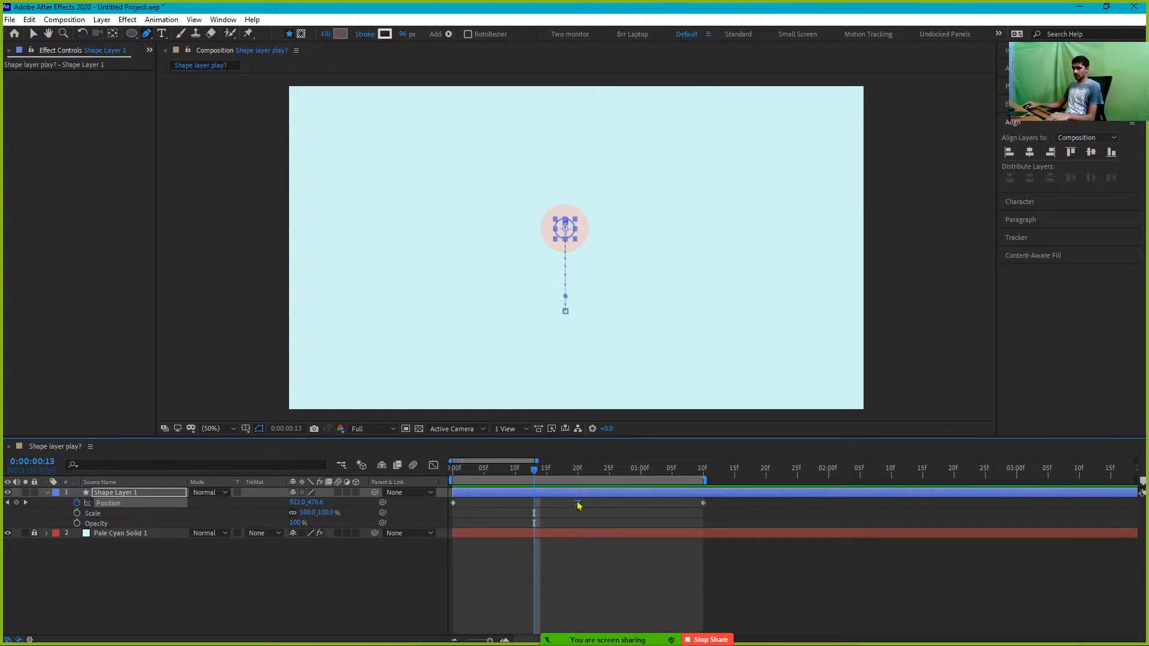
left_click_drag(722, 520, 439, 501)
left_click_drag(437, 502, 446, 500)
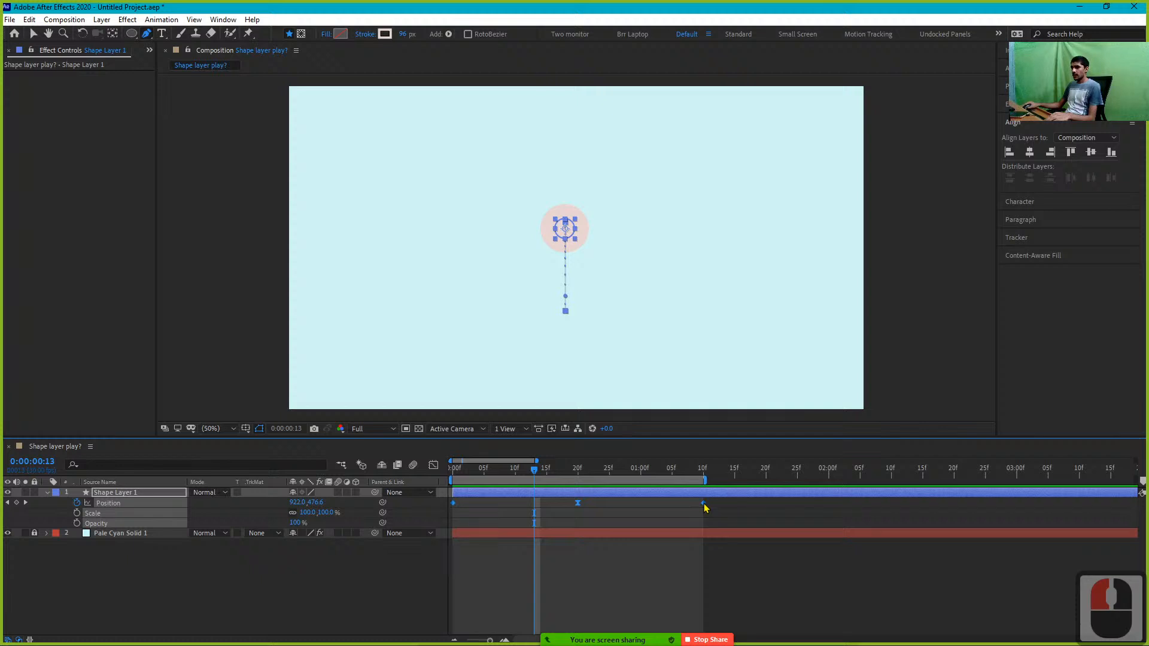
left_click_drag(704, 507, 640, 507)
left_click_drag(541, 472, 444, 477)
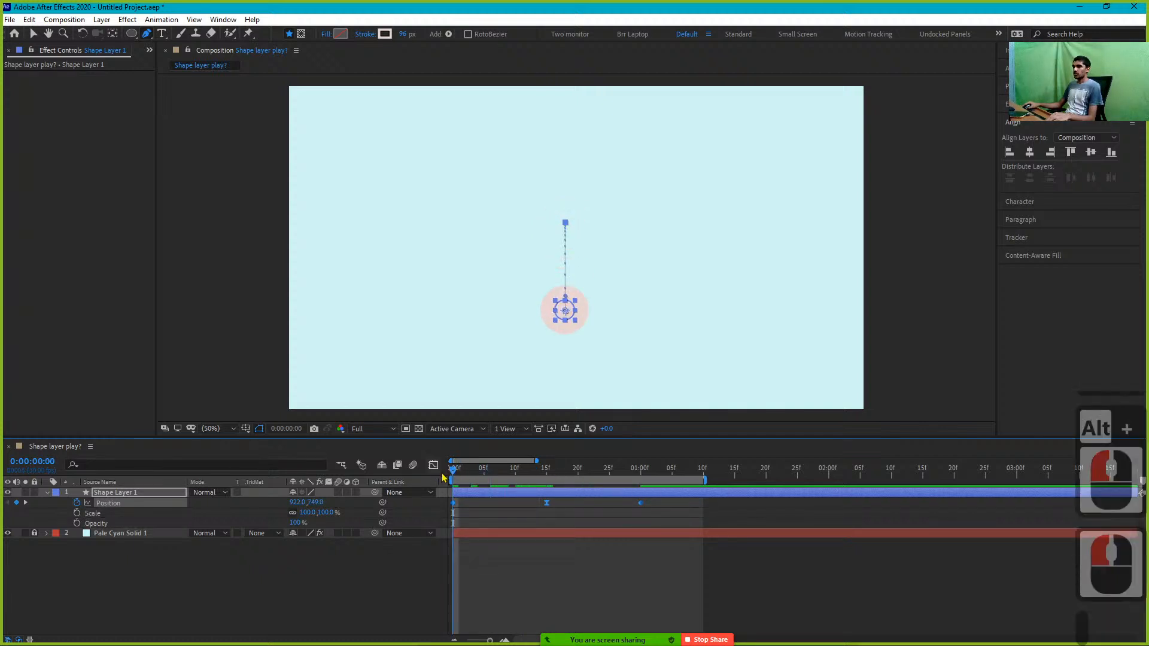
key("space")
key("space")
End the work area at frame 0:00:00:29 and play the loop from 0:00:00:00
left_click(641, 473)
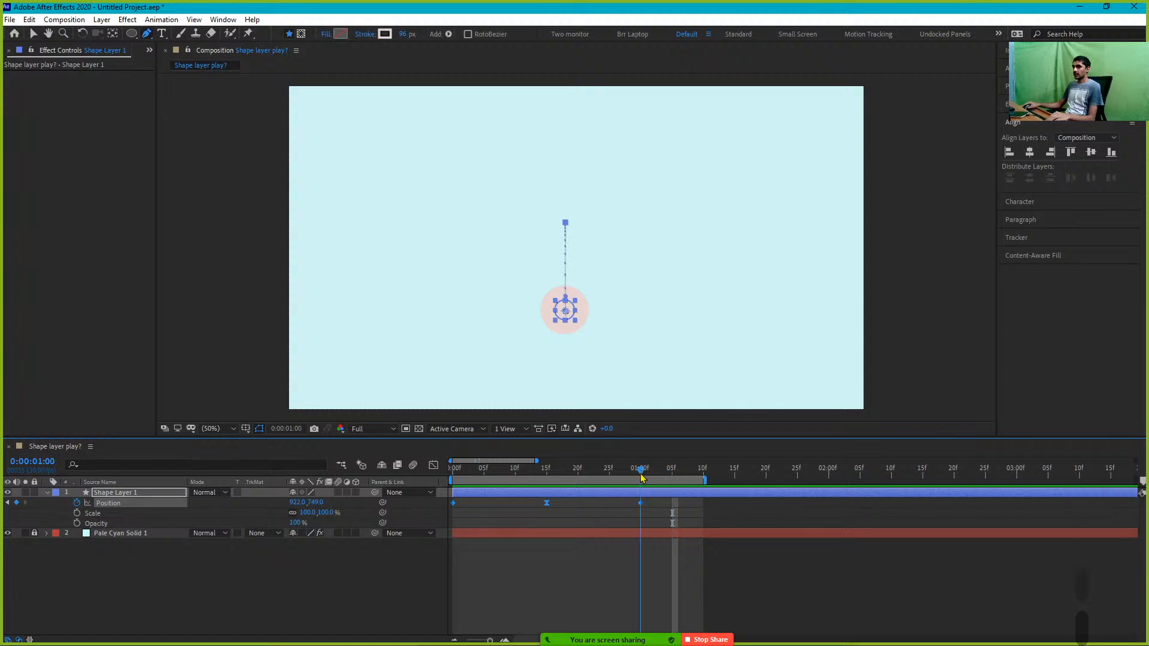
key("ctrl+Left")
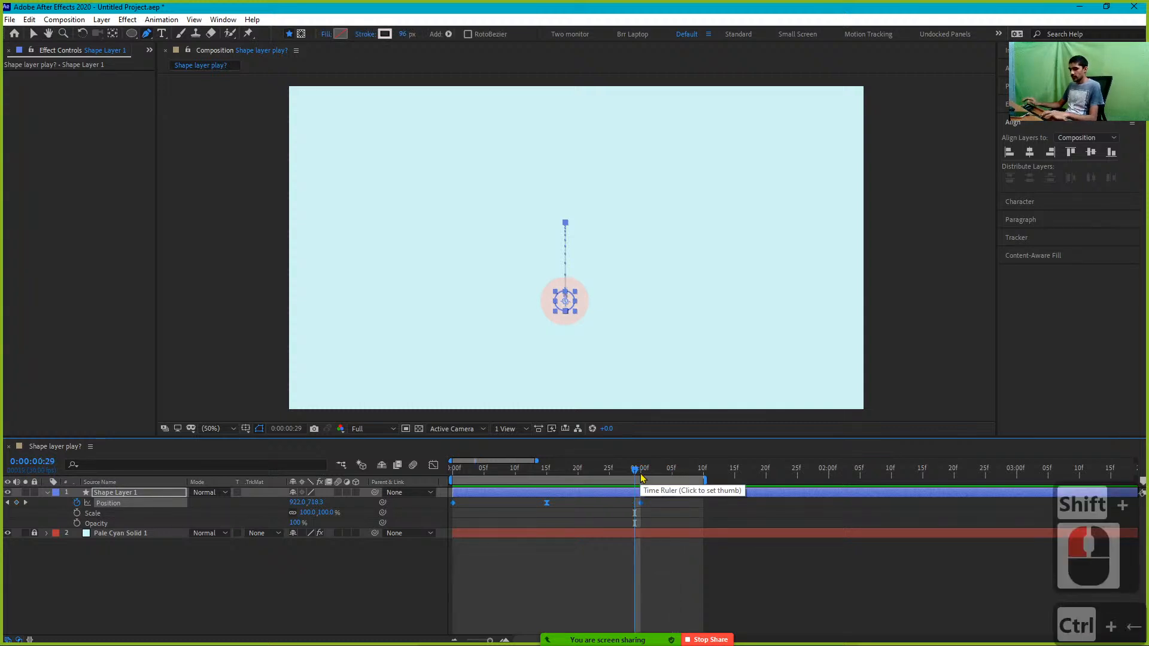
key("n")
left_click_drag(641, 476, 453, 473)
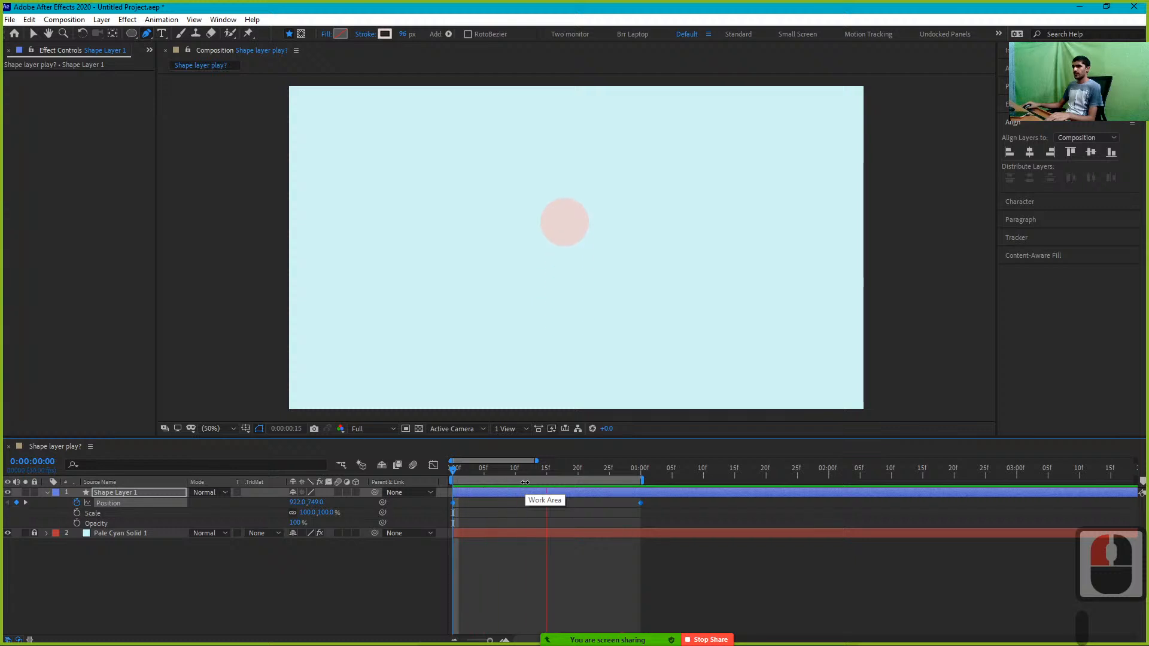
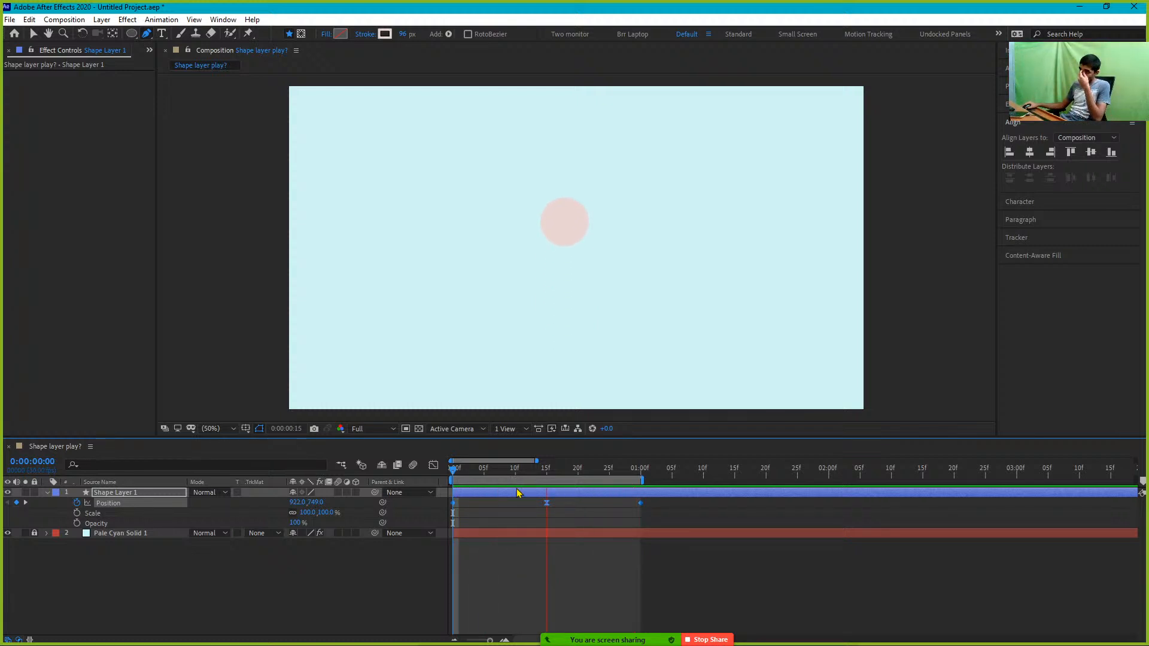
Reopen Position's speed graph at 0:00:00:14 and select the middle keyframe with the Selection tool
left_click_drag(534, 472, 540, 472)
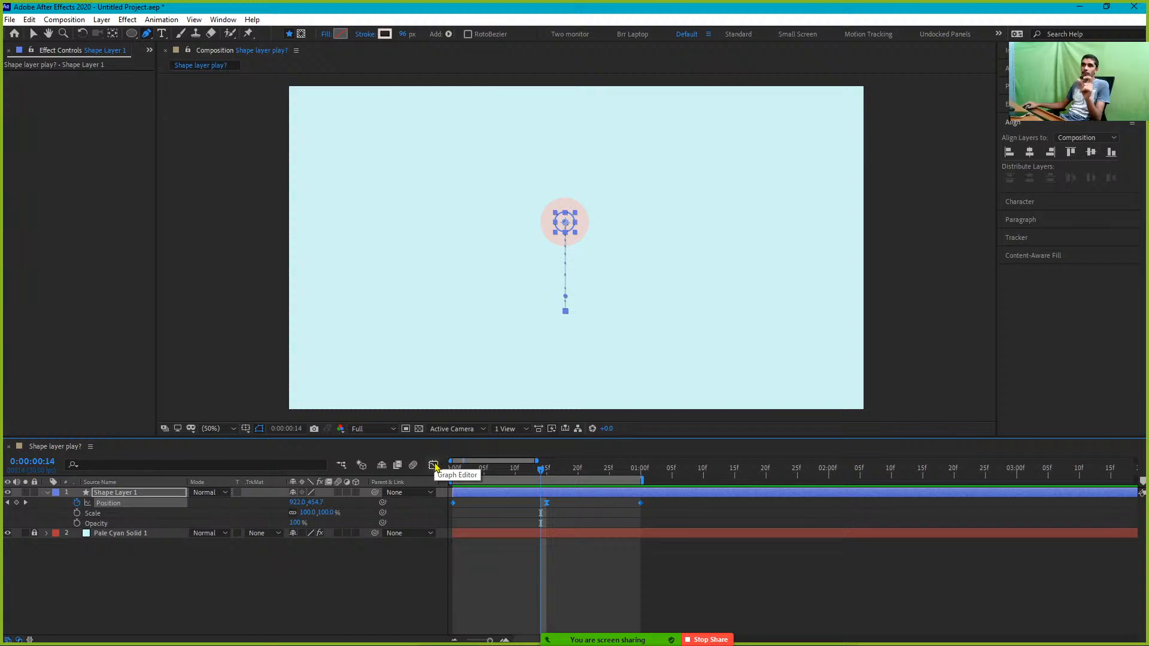
left_click(433, 464)
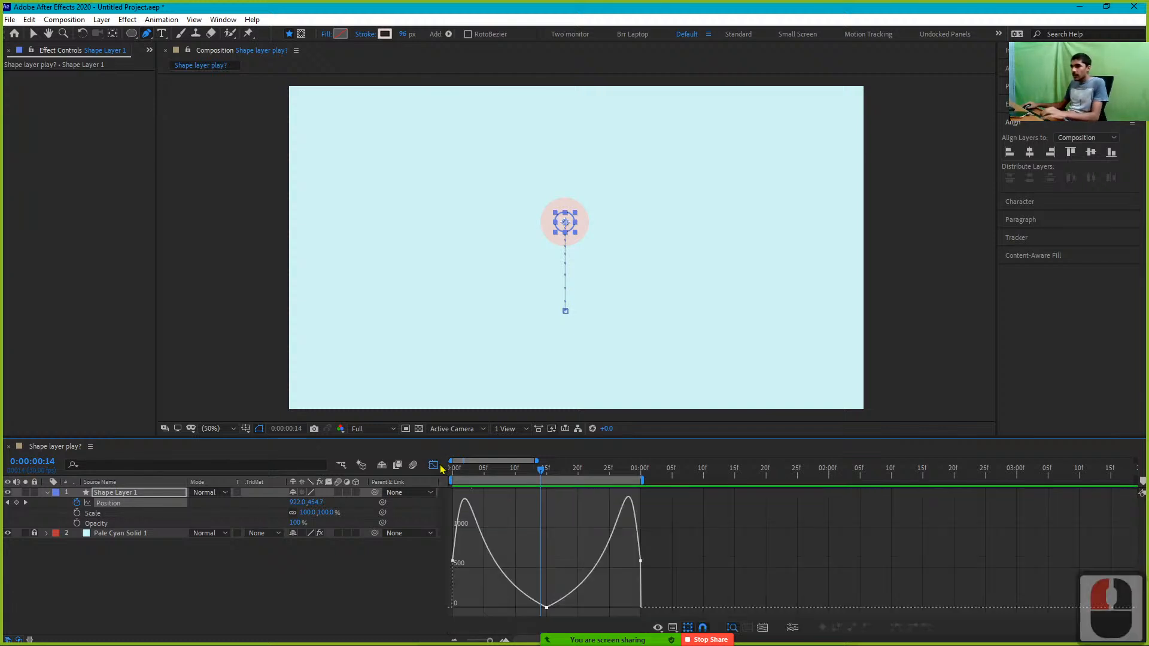
scroll(559, 590, "up", 3, "alt")
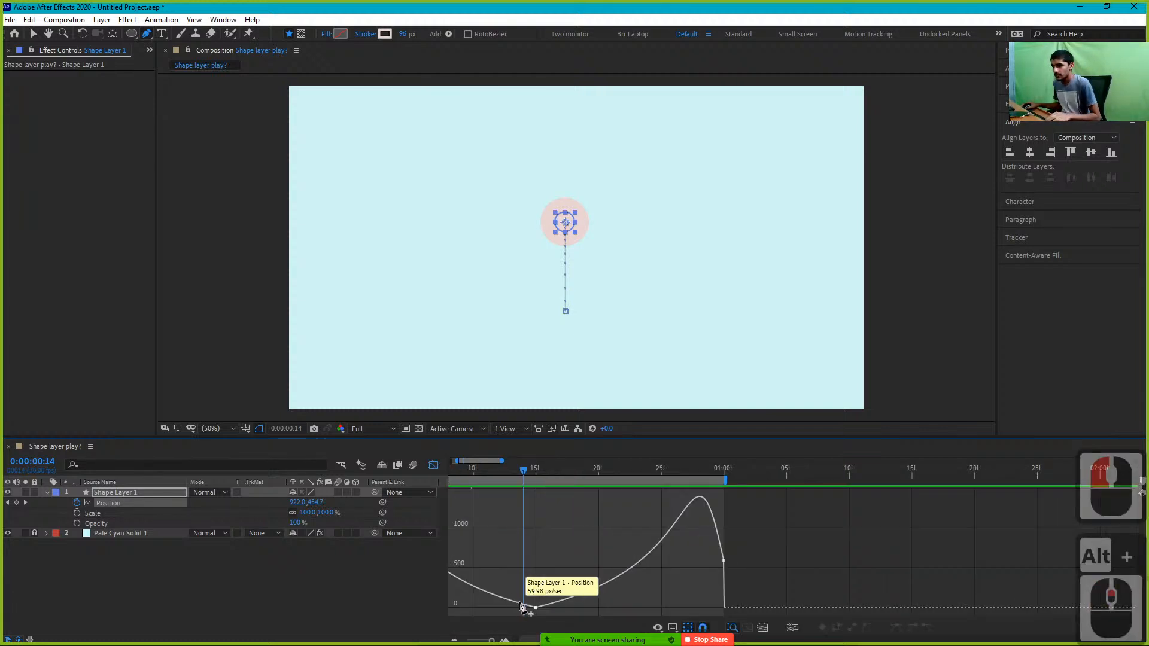
key("v")
left_click(538, 610)
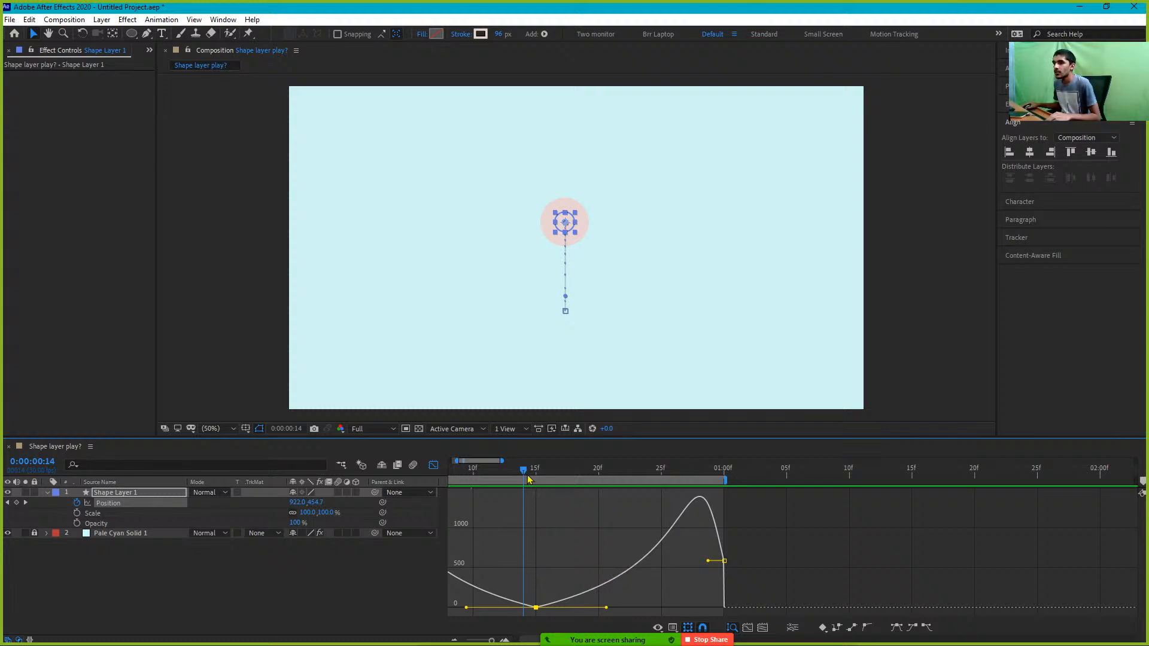
Examine the ball's fall frame by frame around frames 25 to 27 against the Position speed graph
left_click_drag(528, 479, 673, 519)
left_click(569, 263)
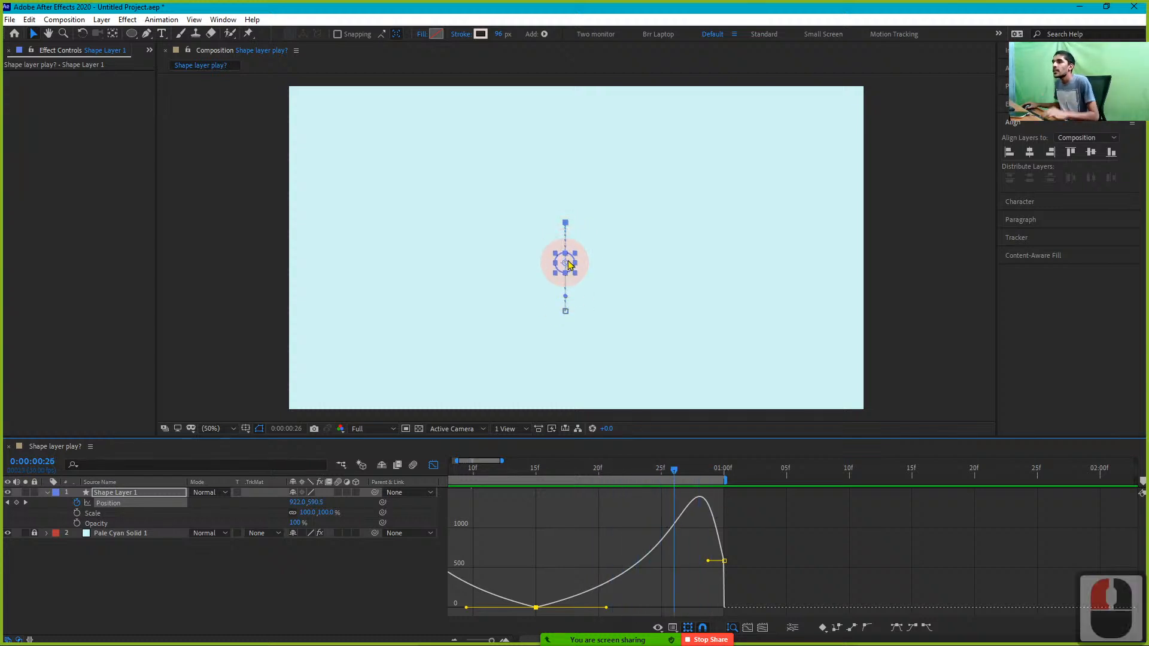
scroll(570, 246, "up", 3)
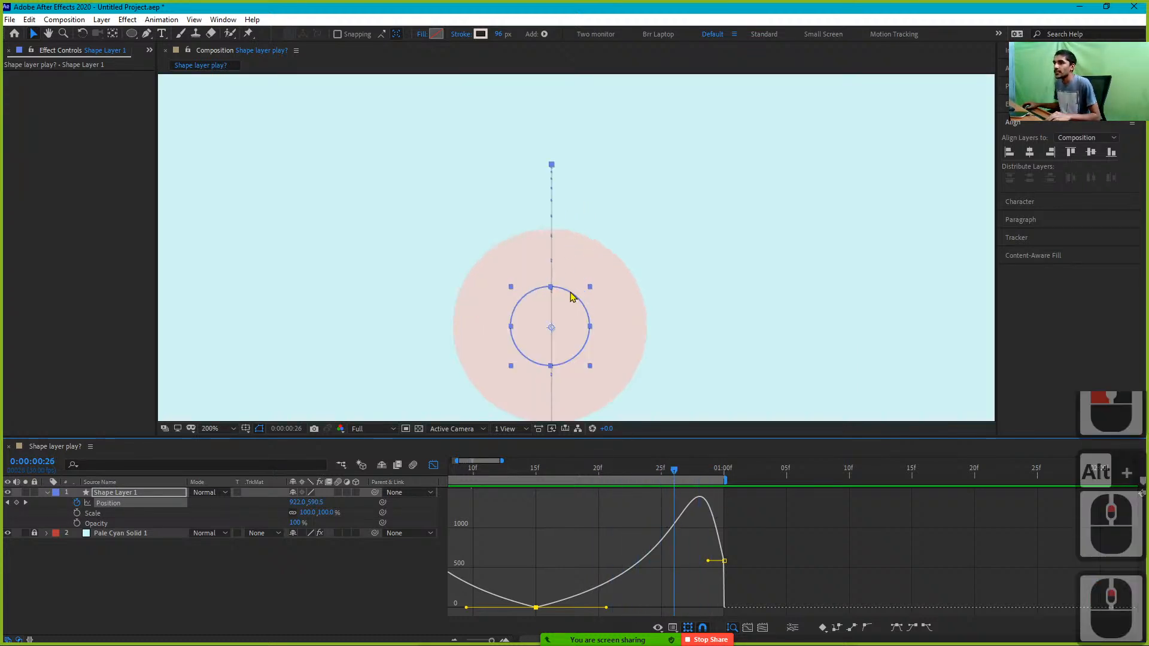
scroll(570, 297, "down", 2)
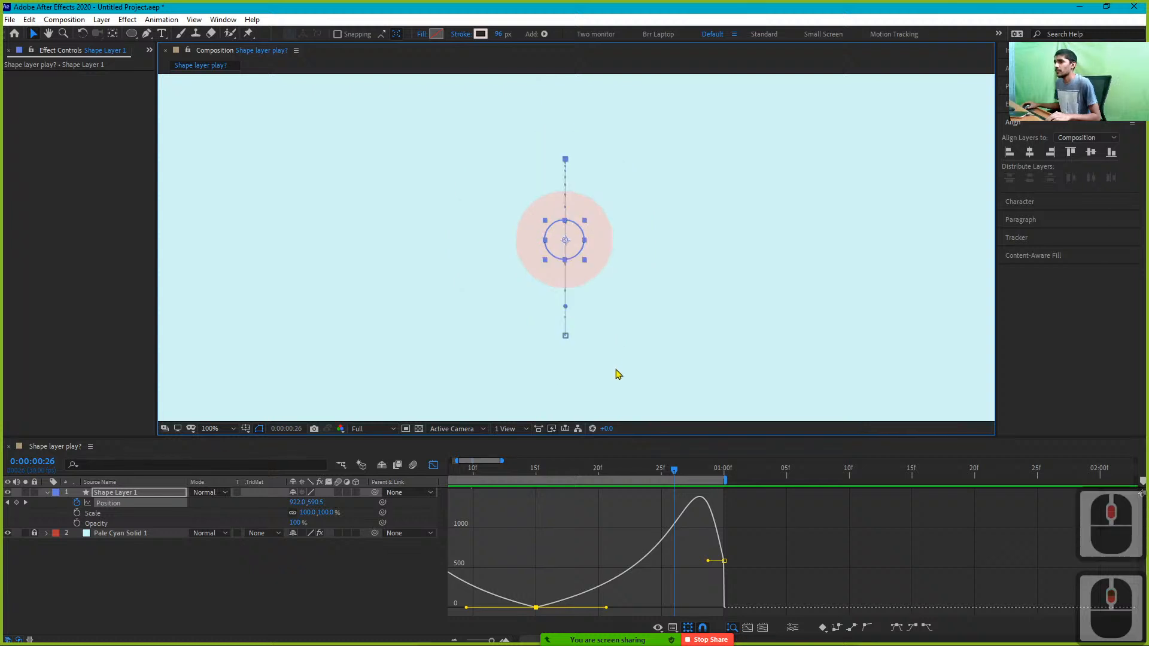
left_click(669, 470)
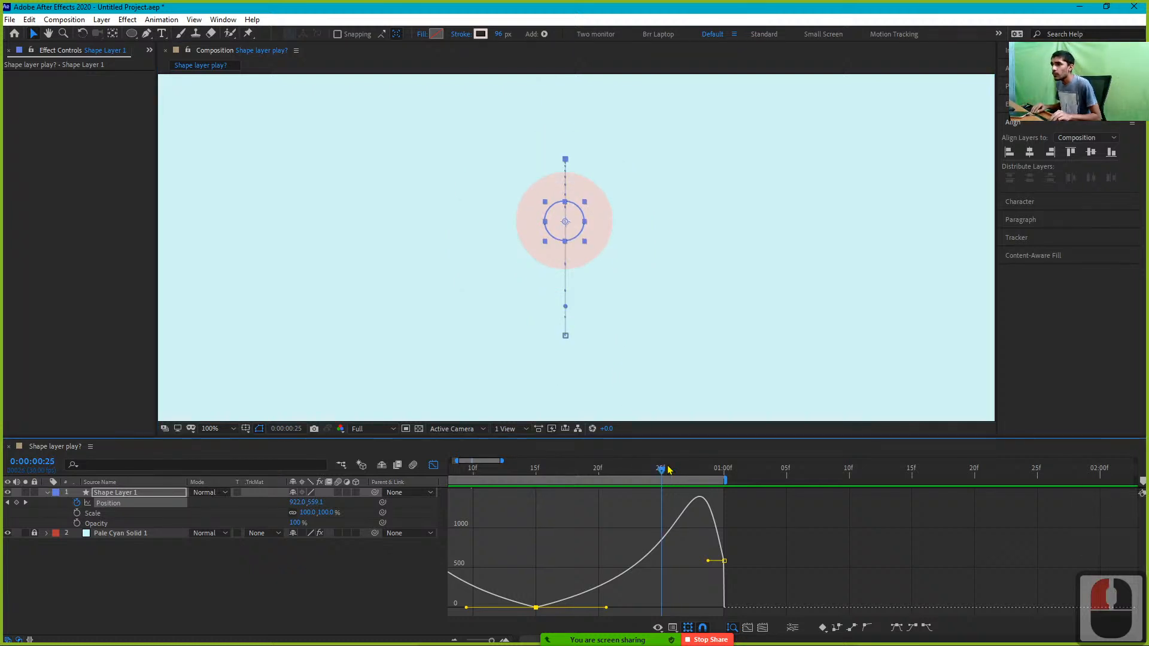
key("ctrl+Right")
key("ctrl+Left")
key("ctrl+Right")
key("ctrl+Left")
key("ctrl+Right")
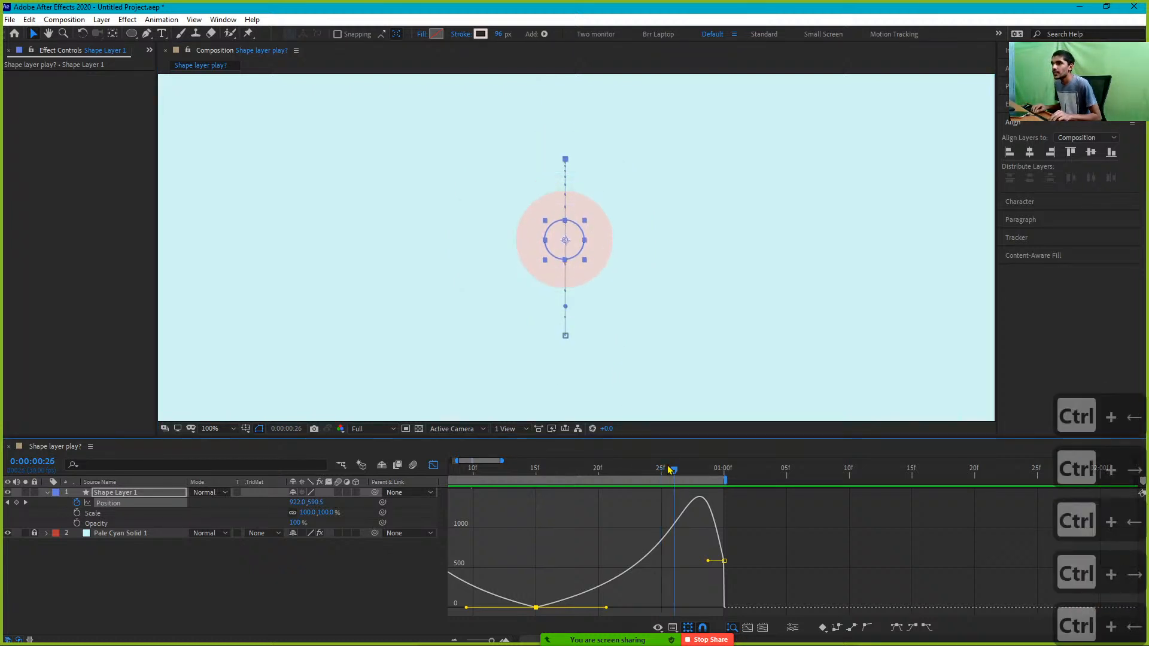
key("ctrl+Right")
key("ctrl+Left")
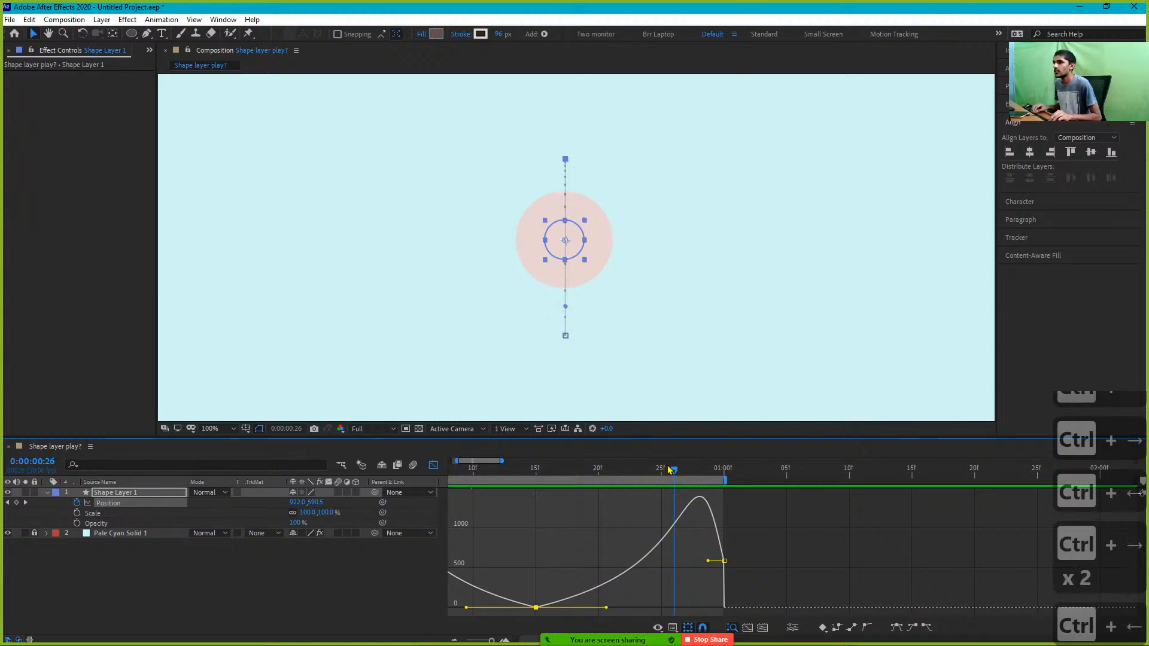
Examine the ball's slower movement frame by frame around frame 20, just after the top of the bounce
key("ctrl+Left")
key("ctrl+Left")
key("ctrl+Left")
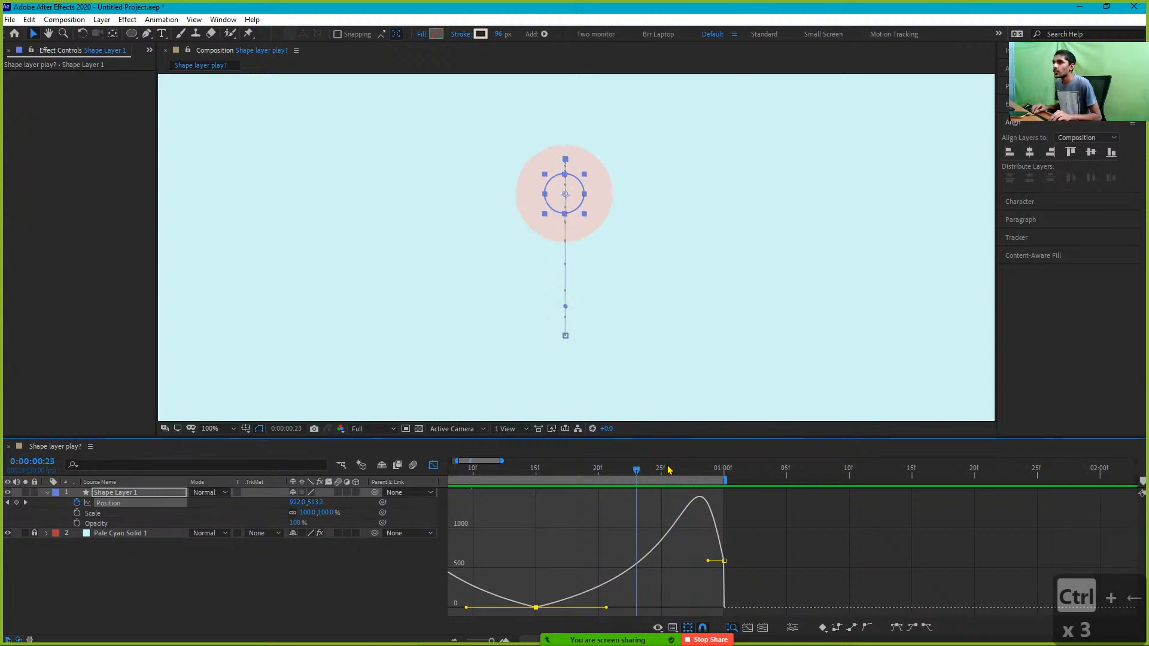
key("ctrl+Left")
key("ctrl+Left")
key("ctrl+Left")
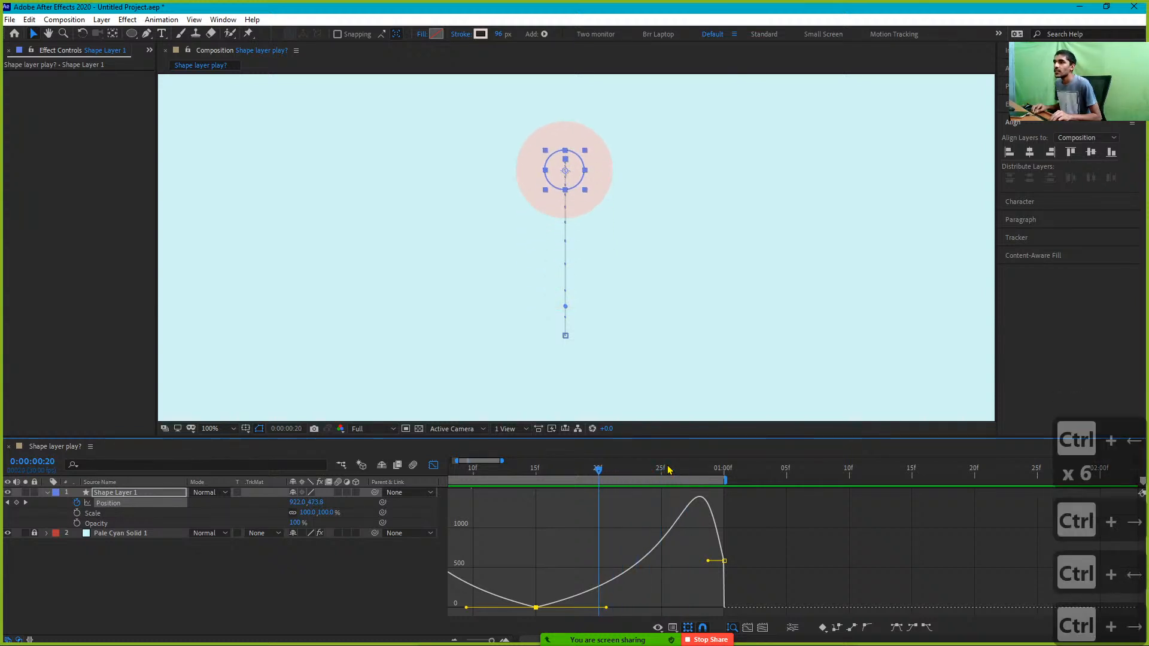
key("ctrl+Right")
key("ctrl+Left")
key("ctrl+Right")
key("ctrl+Left")
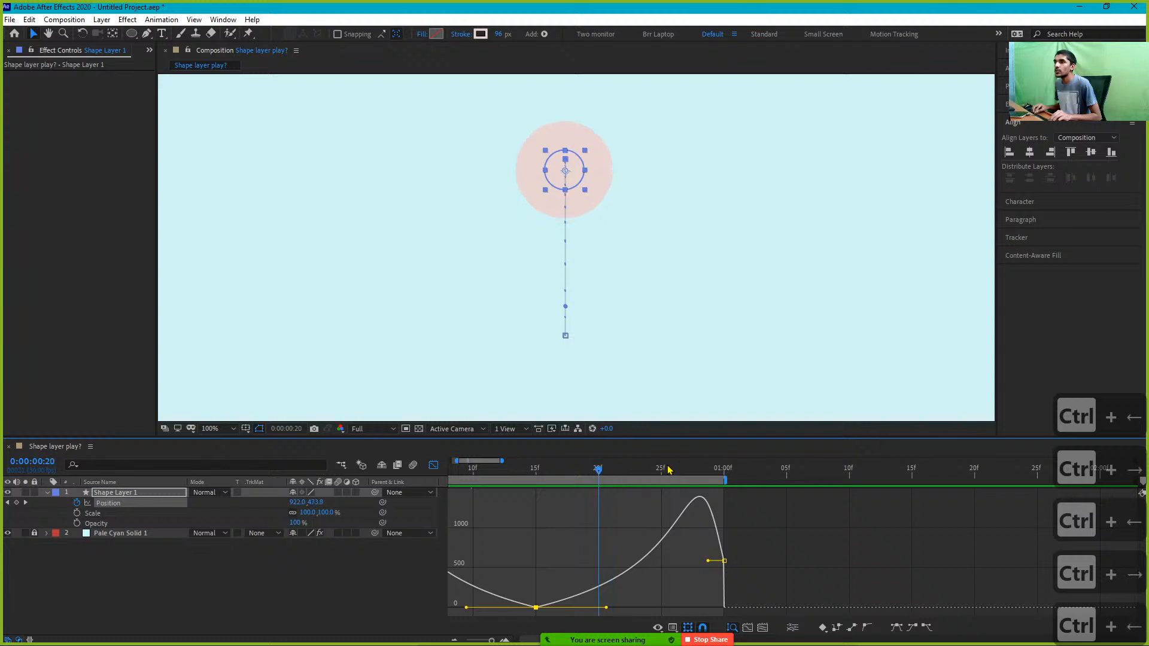
key("ctrl+Left")
key("ctrl+Left")
key("ctrl+Right")
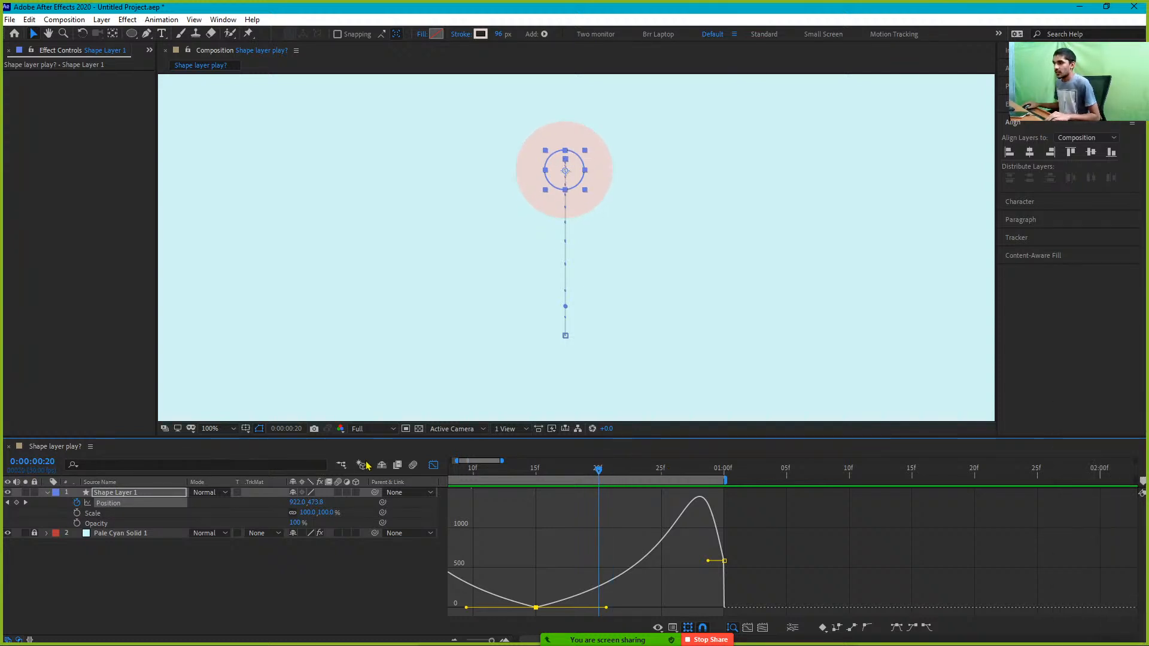
Compare Shape Layer 1's Position keyframes in the layer bar view with its speed graph over the full second
left_click(433, 465)
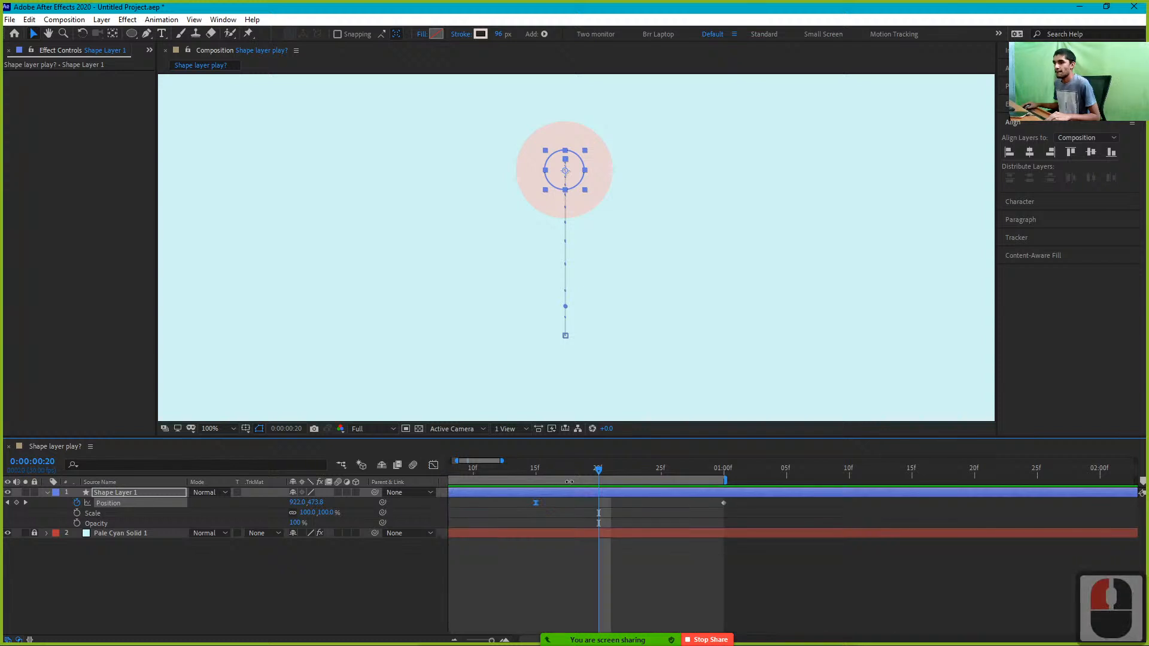
scroll(591, 499, "down", 2, "alt")
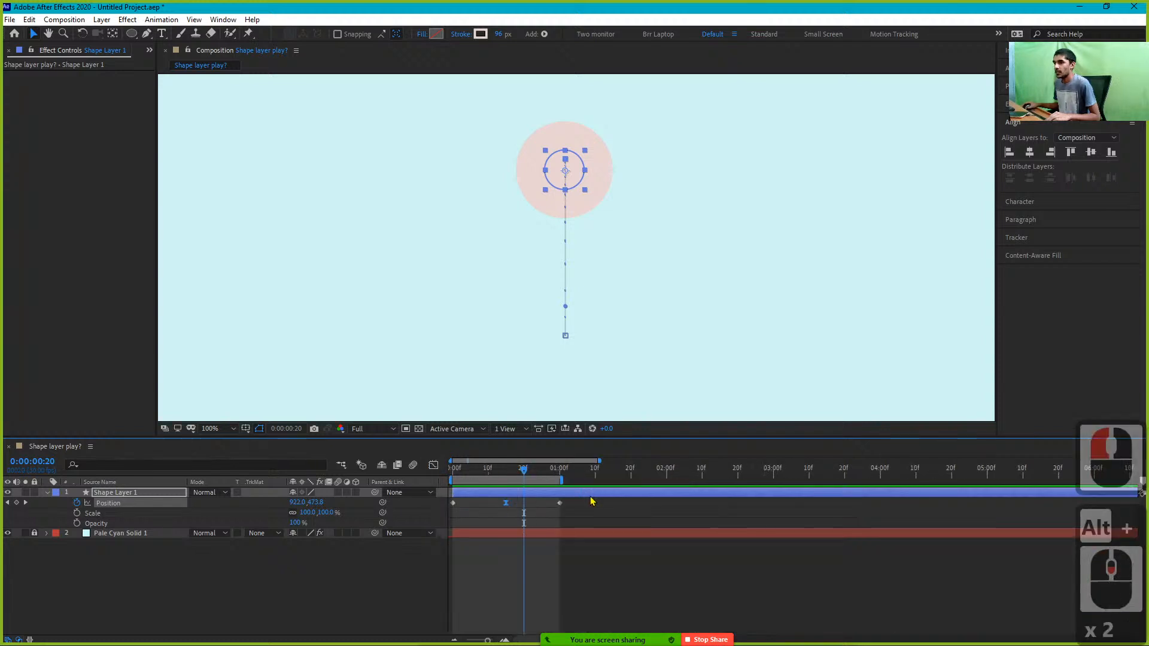
left_click(432, 464)
scroll(526, 542, "up", 2, "alt")
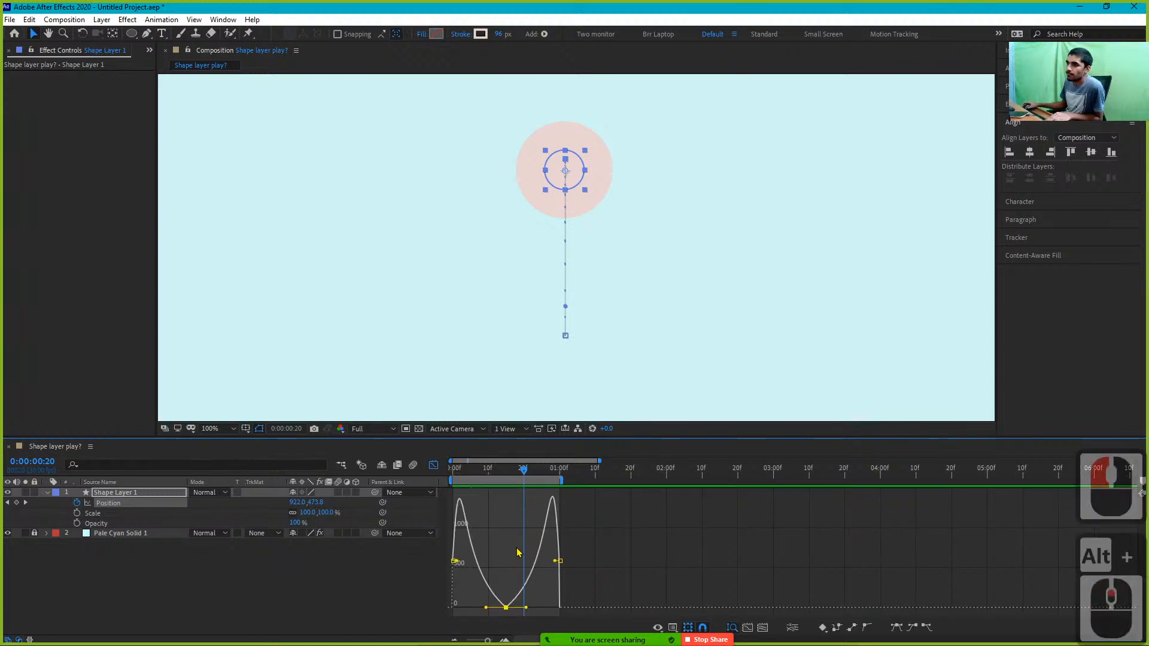
scroll(542, 546, "down", 20, "alt")
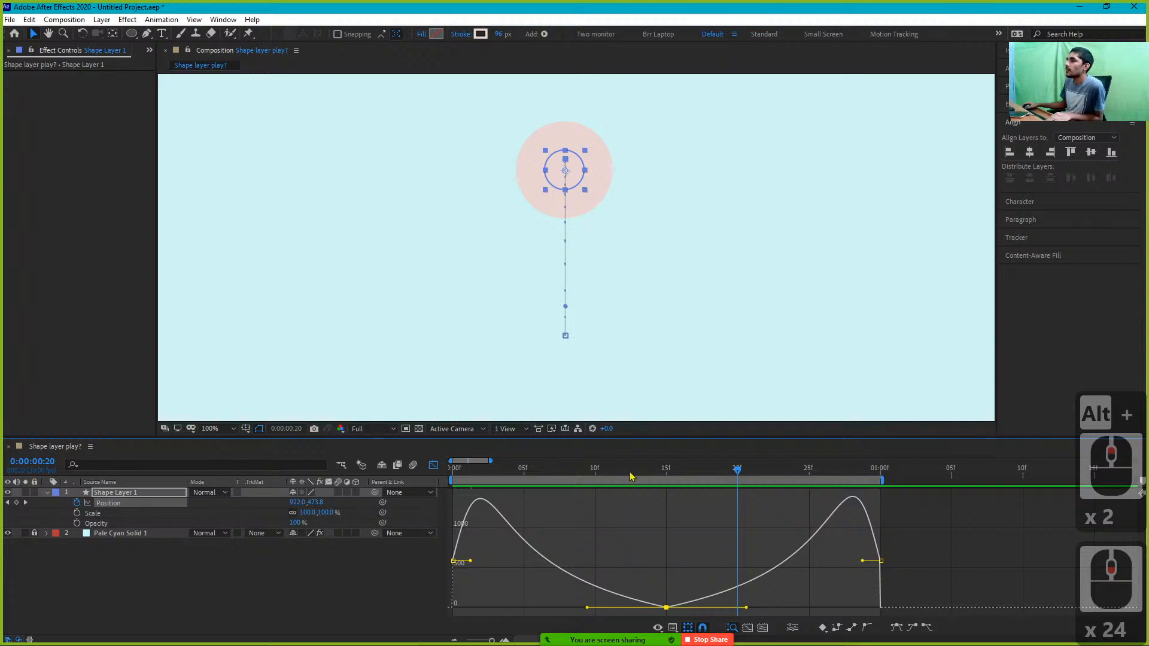
Try raising the speed of the first Position keyframe in the speed graph, and undo the change
key("Home")
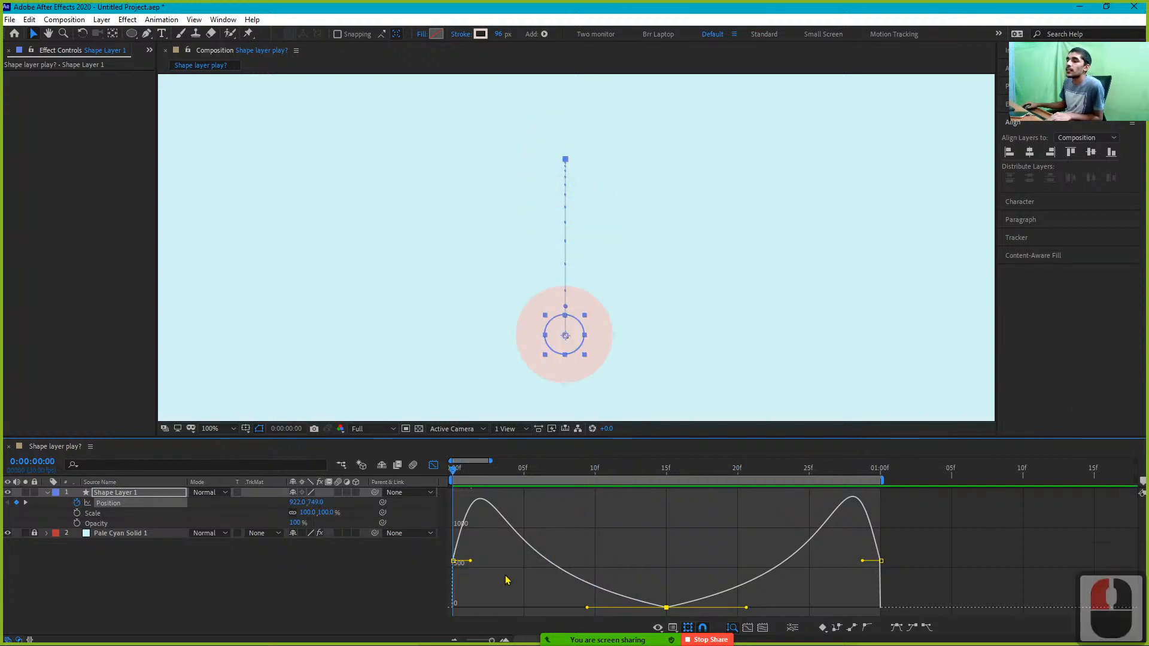
mouse_move(452, 564)
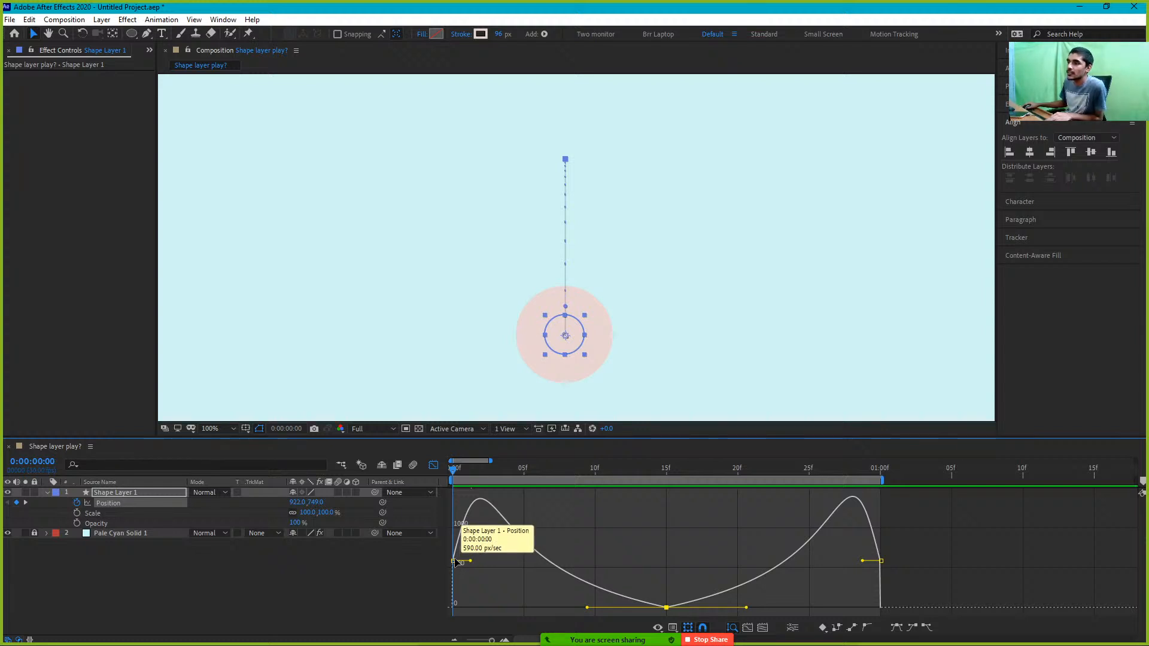
left_click_drag(455, 562, 449, 486)
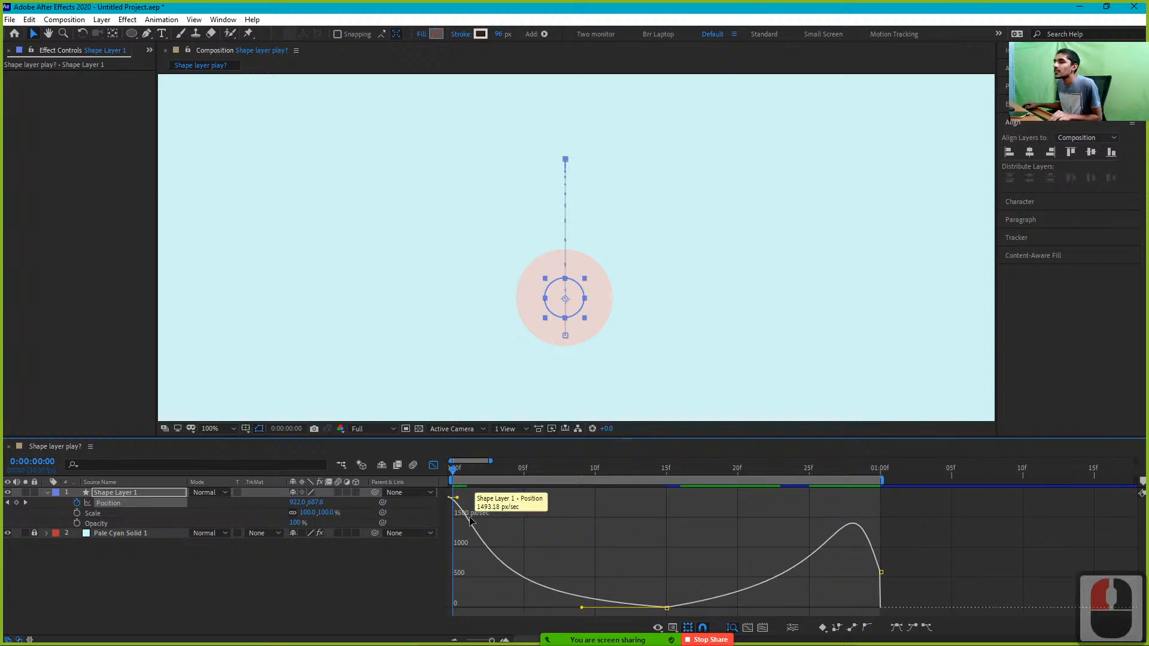
key("ctrl+z")
Toggle the timeline repeatedly between the speed graph and the layer bars, ending on the layer bars
scroll(476, 524, "down", 2)
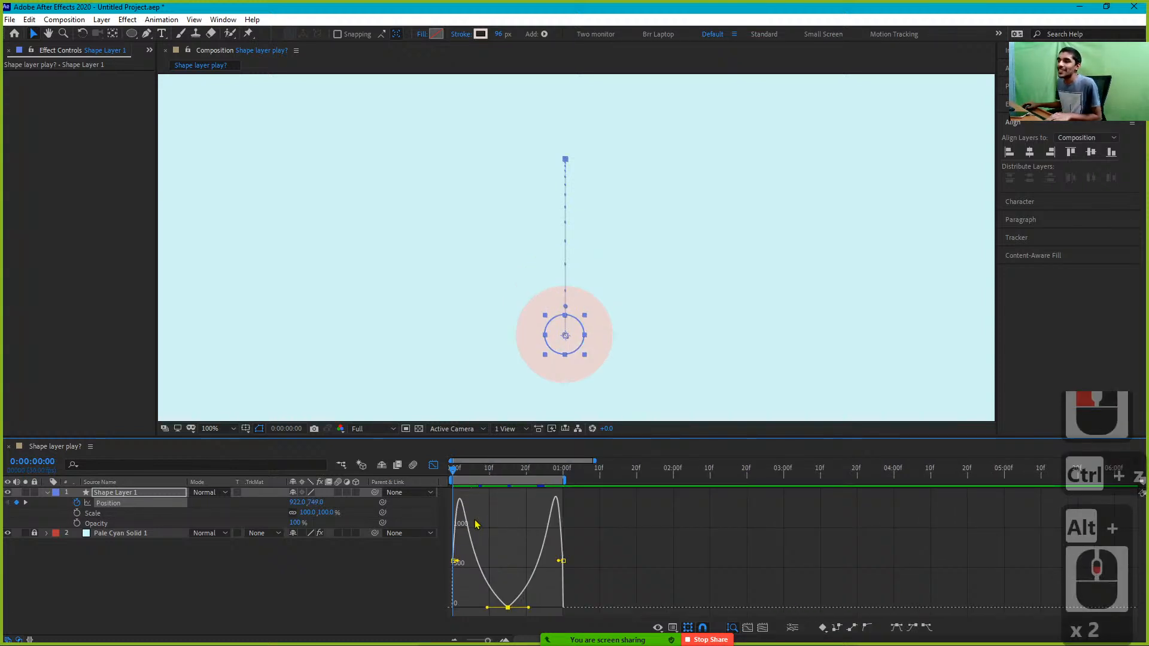
scroll(492, 542, "up", 7)
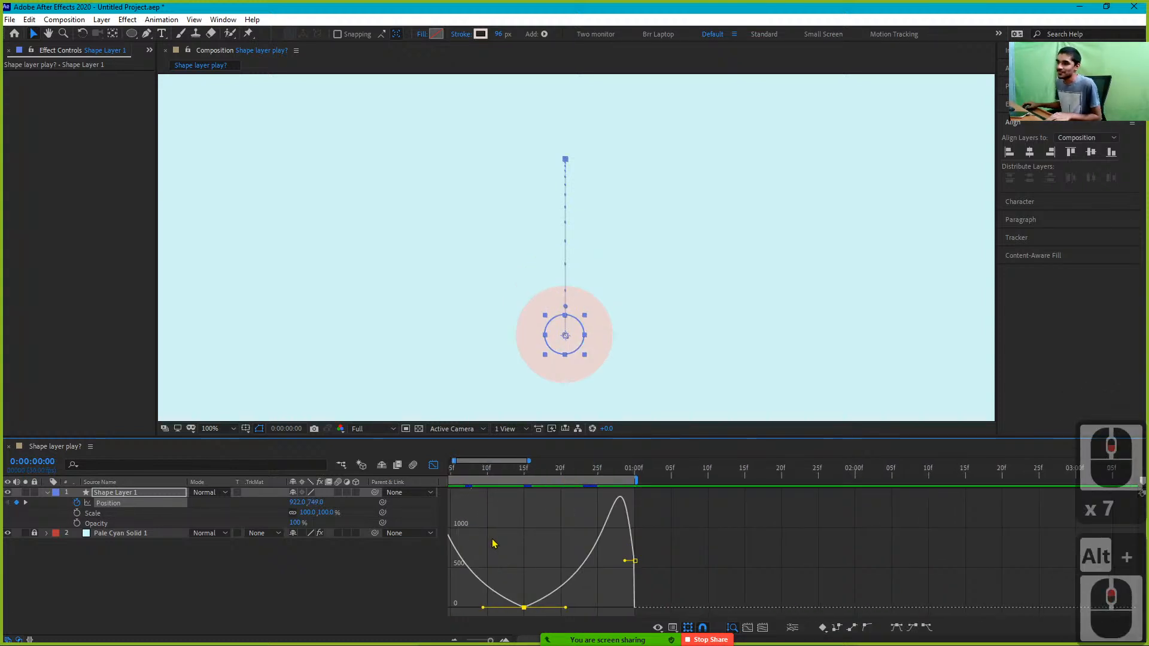
scroll(492, 542, "left", 20)
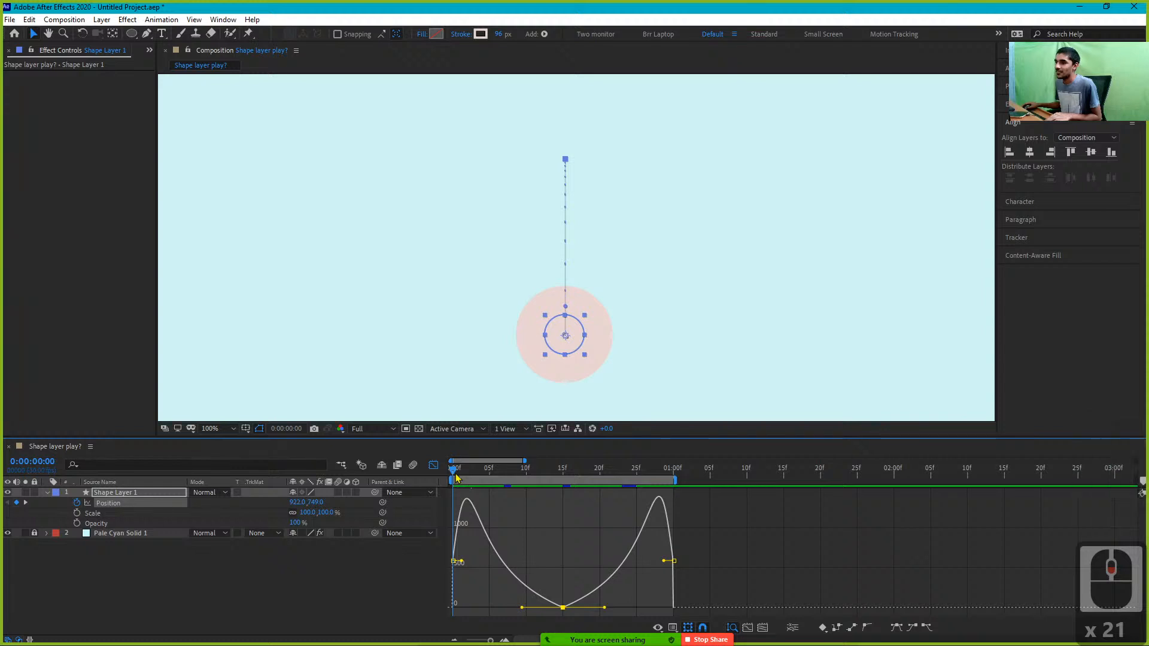
key("shift+F3")
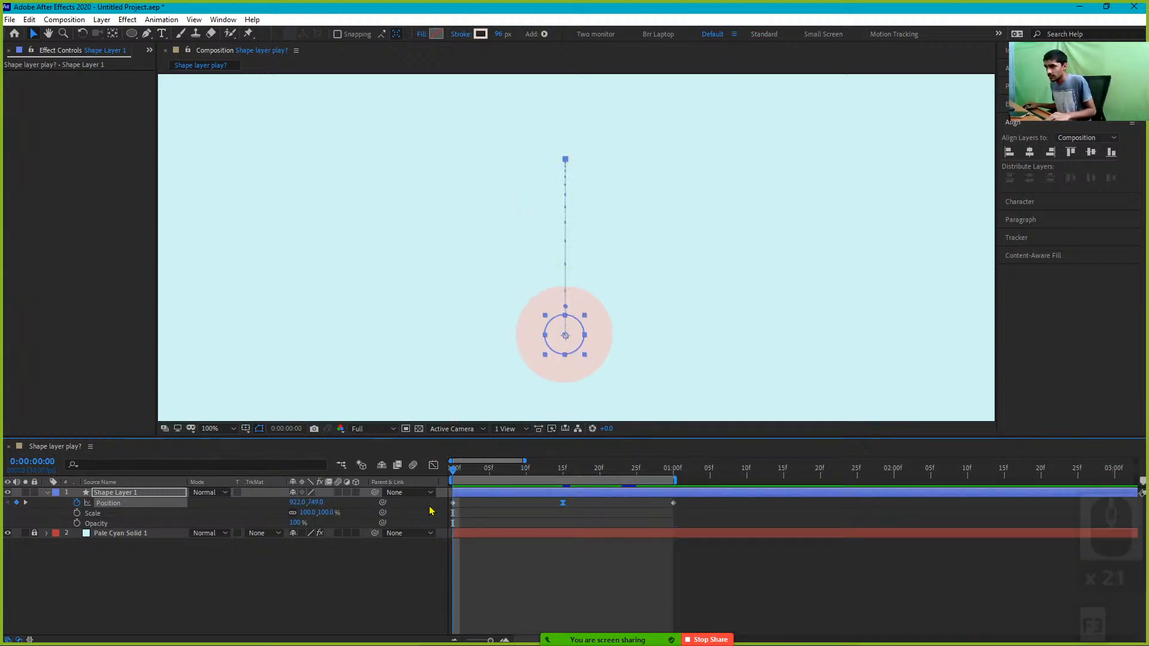
left_click(427, 484)
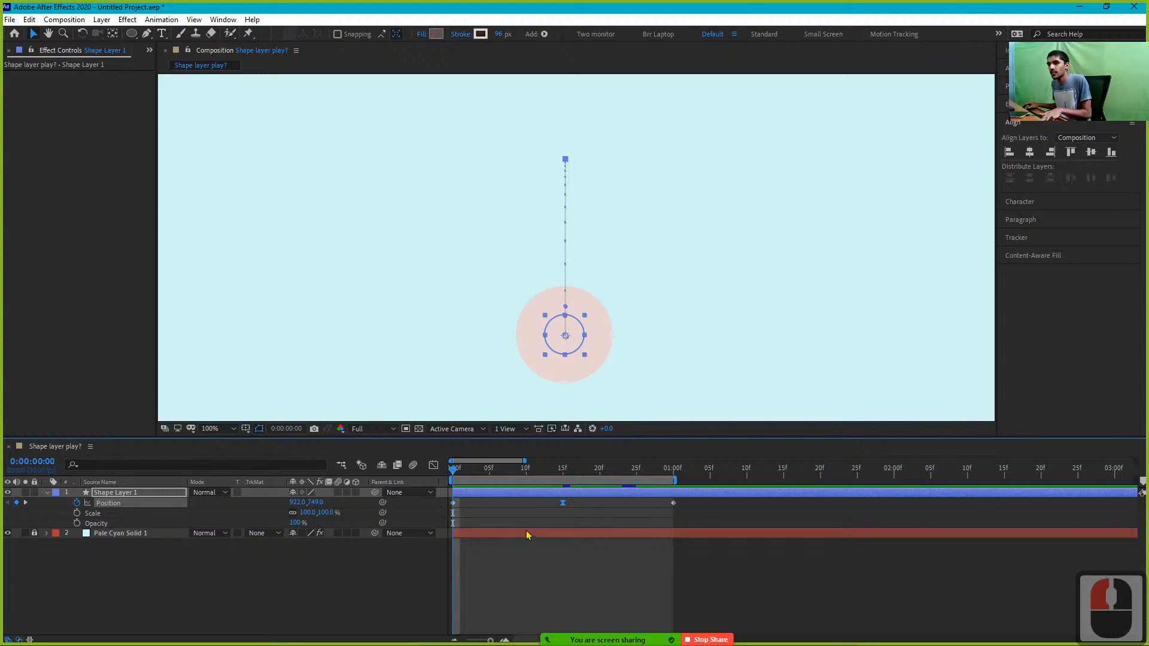
key("shift+F3")
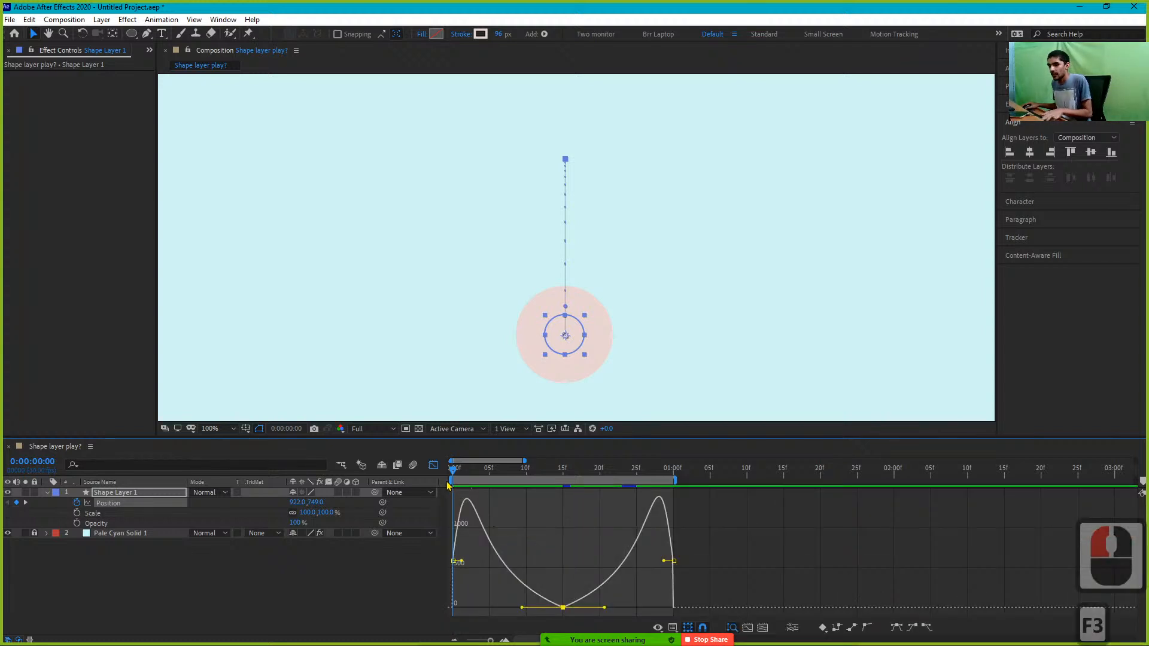
key("shift")
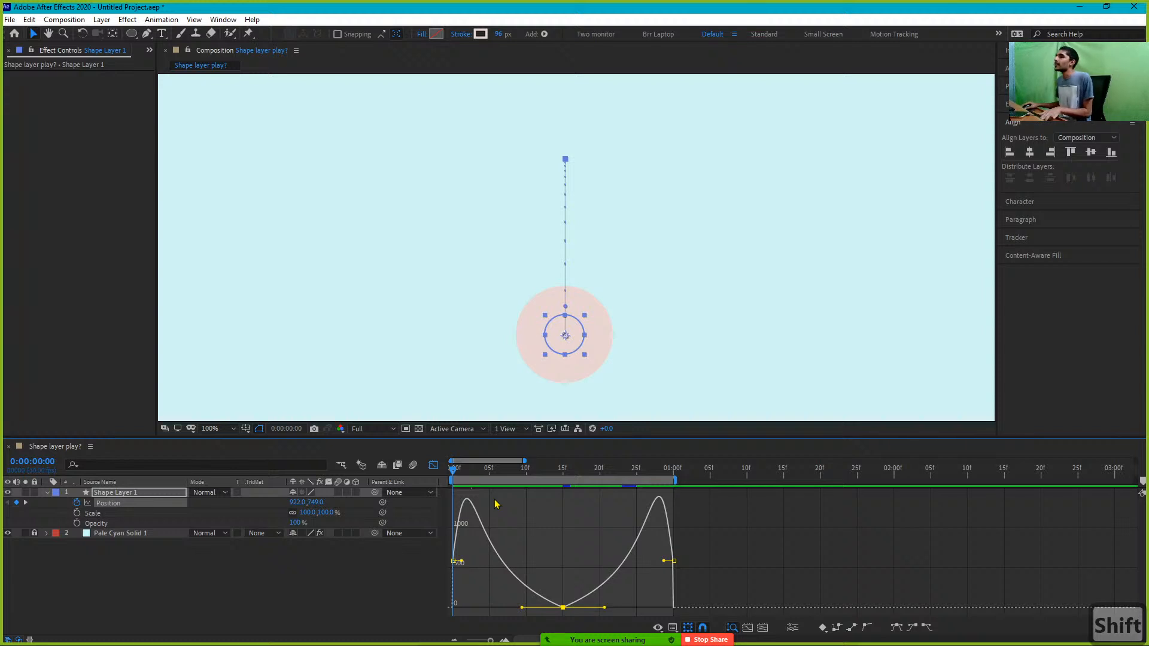
key("shift+F3")
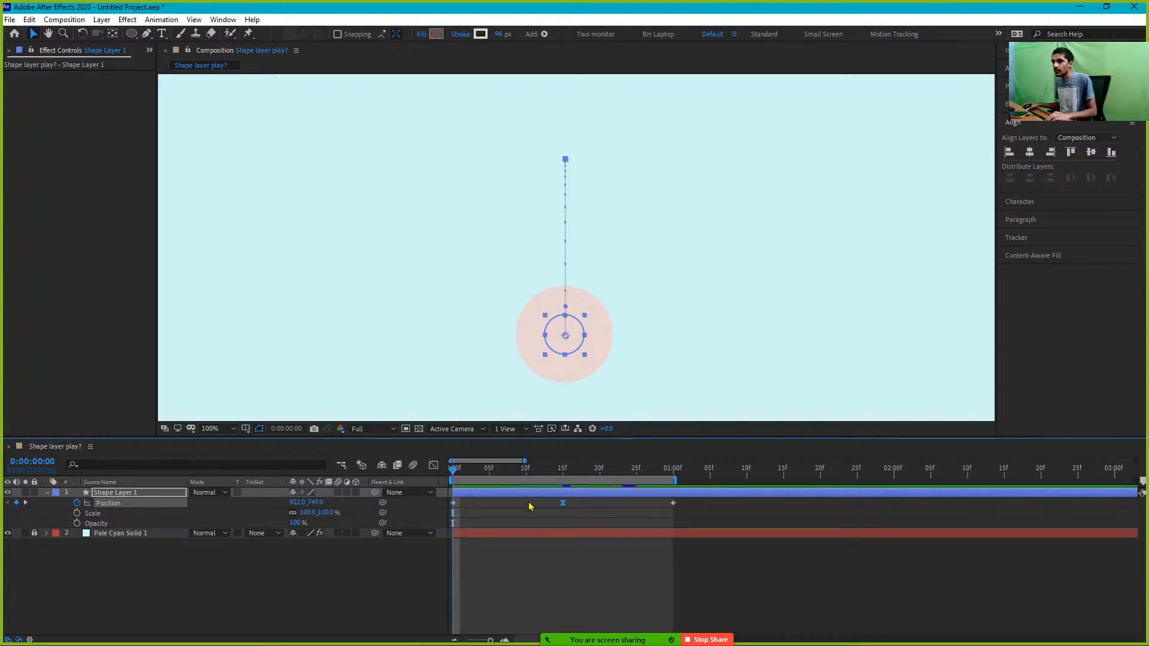
key("shift+F3")
key("shift+F3")
key("shift+F3")
key("shift+F3")
key("shift+F3")
key("shift+F3")
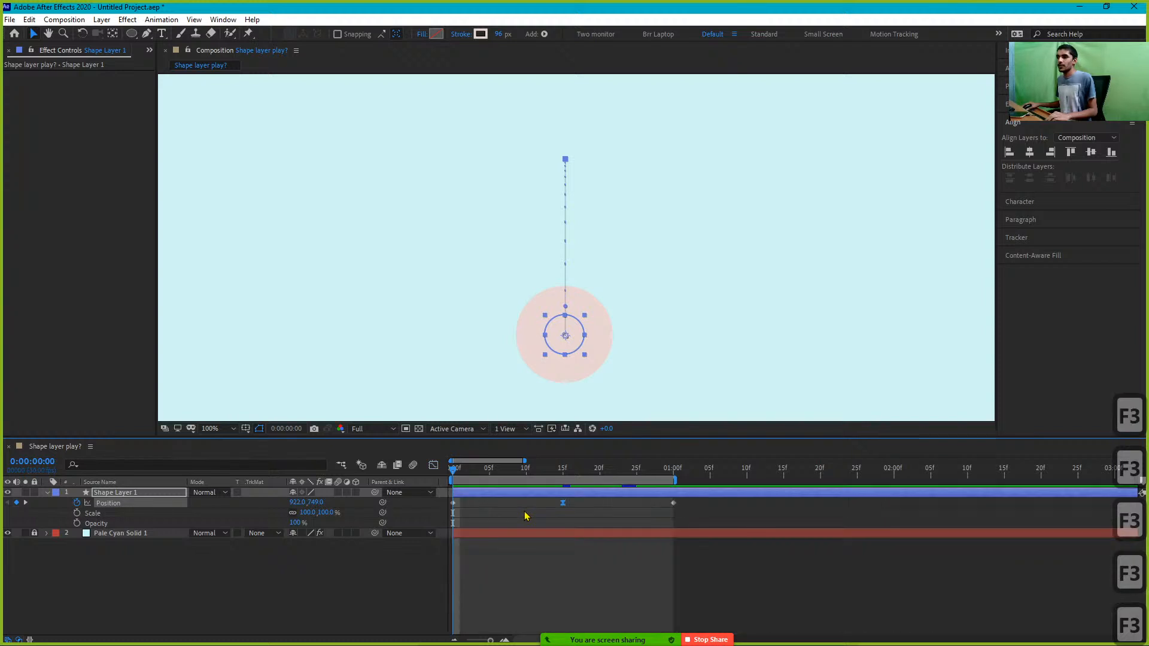
key("shift+F3")
key("shift+F3")
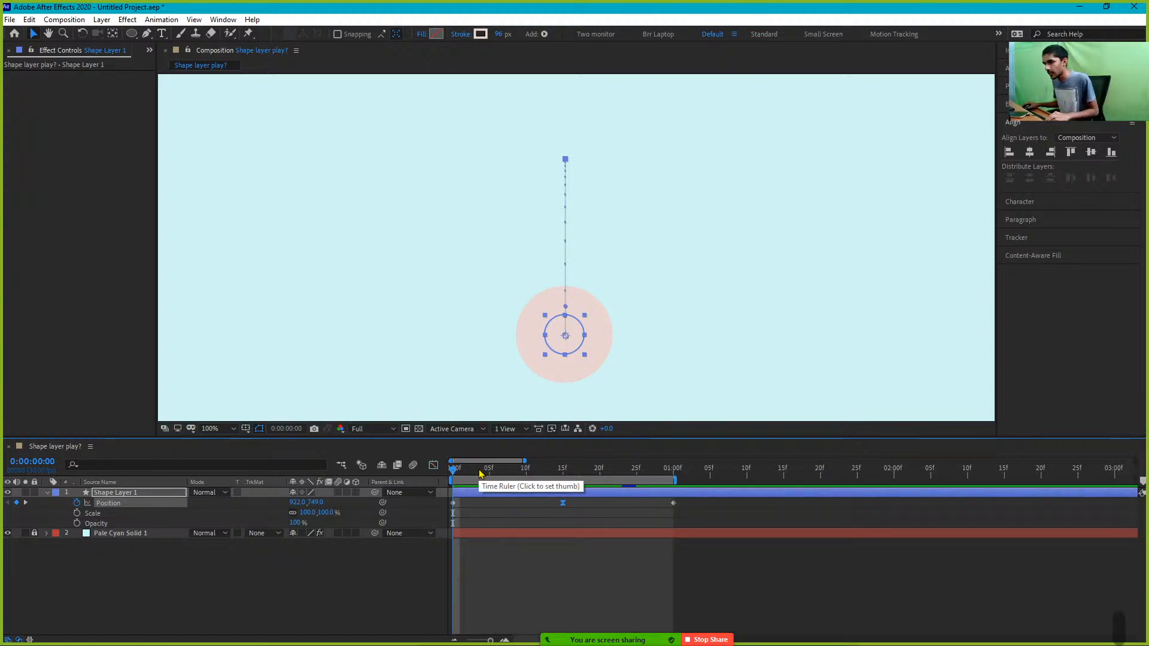
Preview the bounce with the whole composition fitted in the viewer, and add a Scale keyframe to Shape Layer 1 at the first frame
key("space")
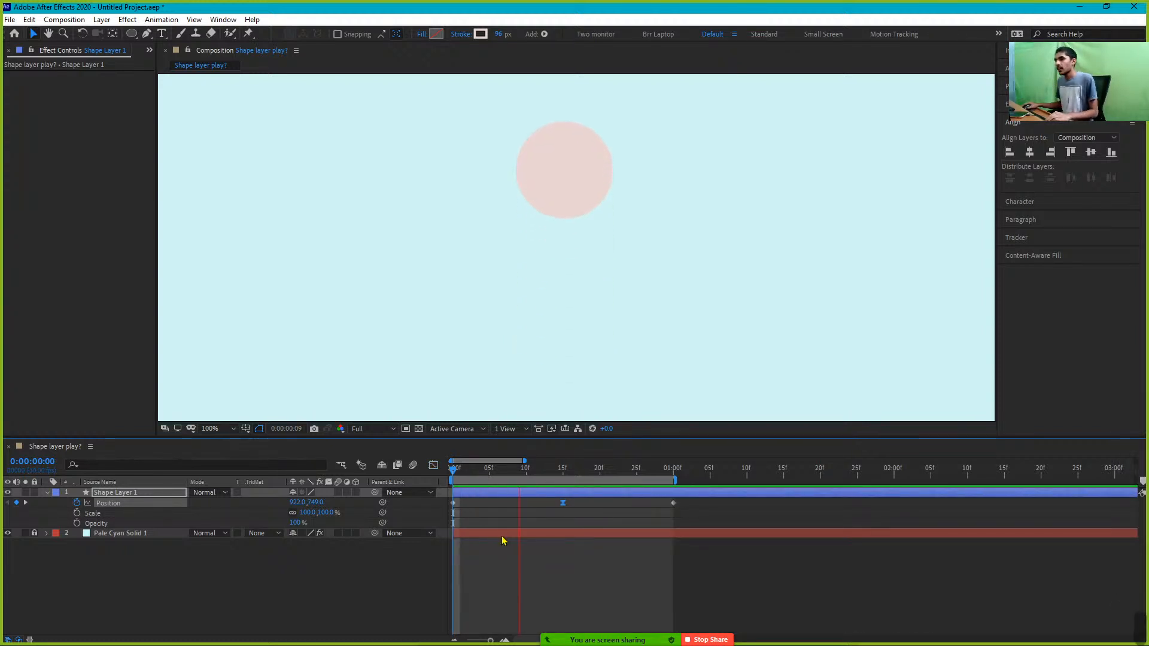
key("alt+slash")
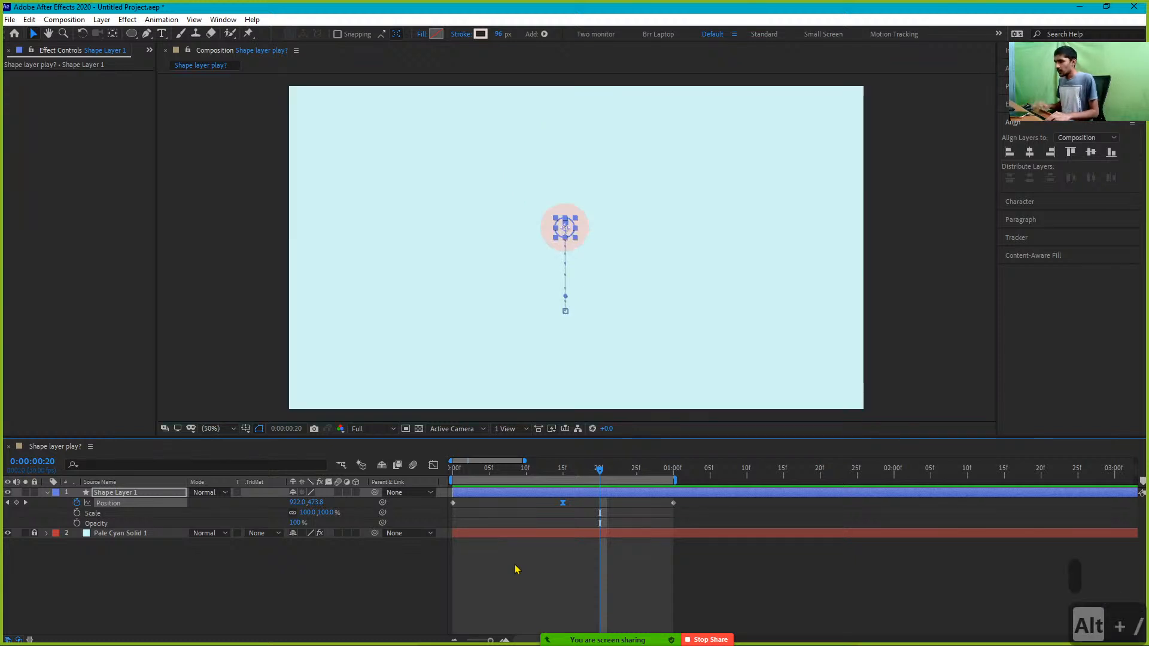
left_click_drag(540, 496, 426, 526)
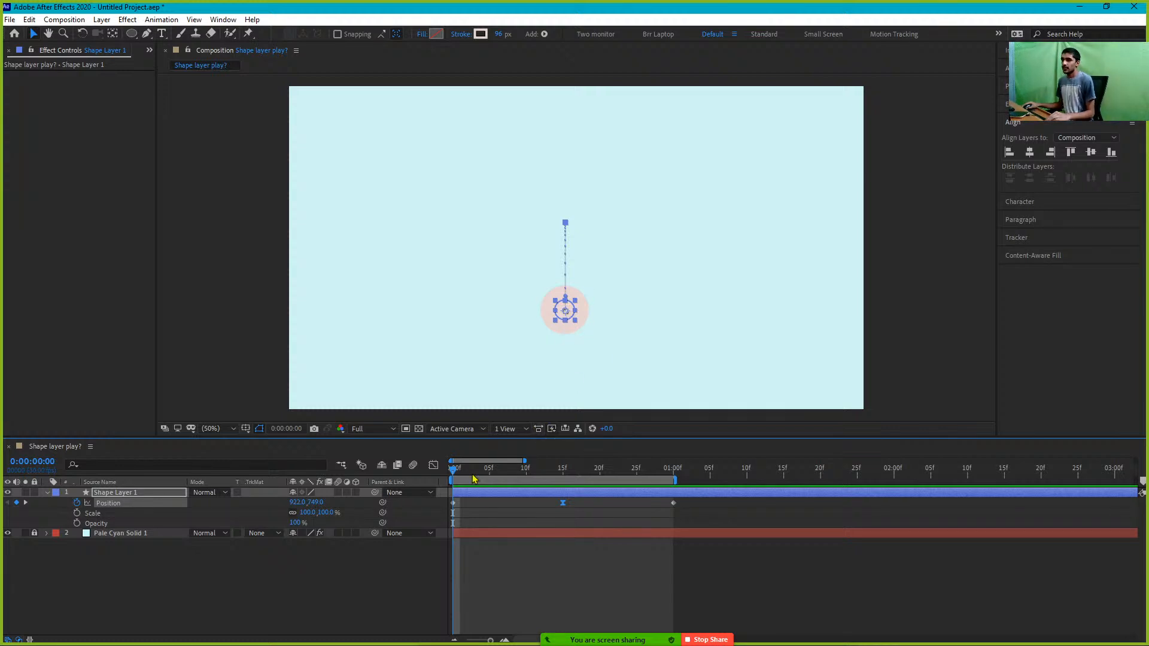
left_click(77, 513)
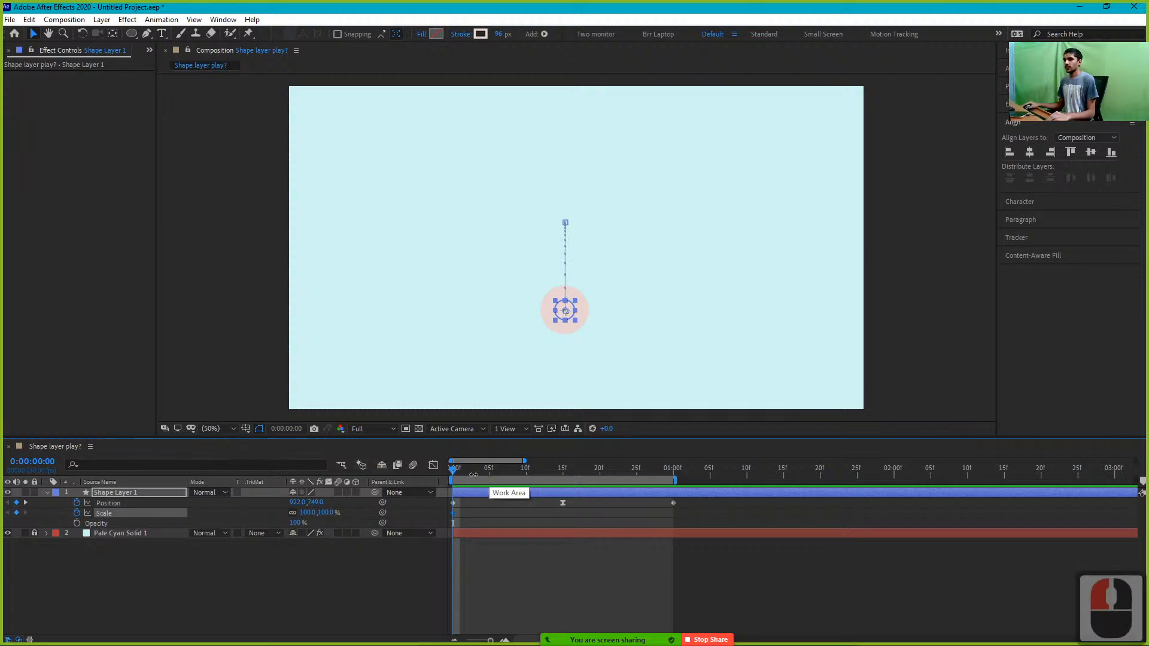
Check the motion up to frame 15, and unlink the horizontal and vertical Scale values of Shape Layer 1 at the first frame
left_click_drag(482, 473, 565, 496)
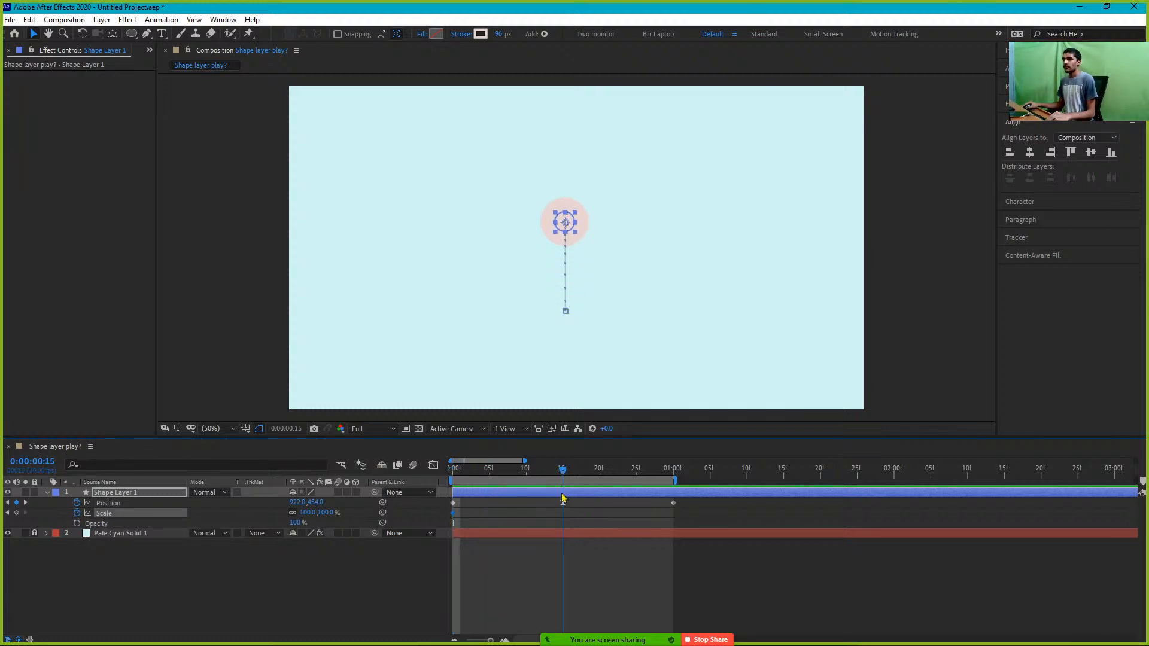
key("Home")
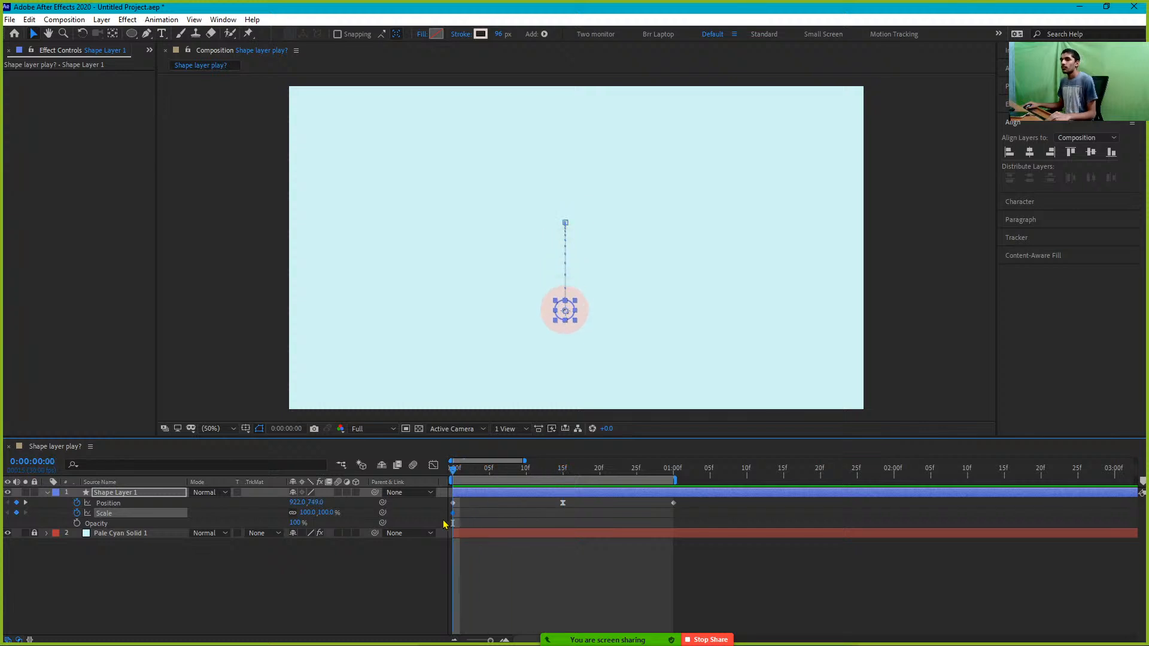
key("space")
left_click(442, 541)
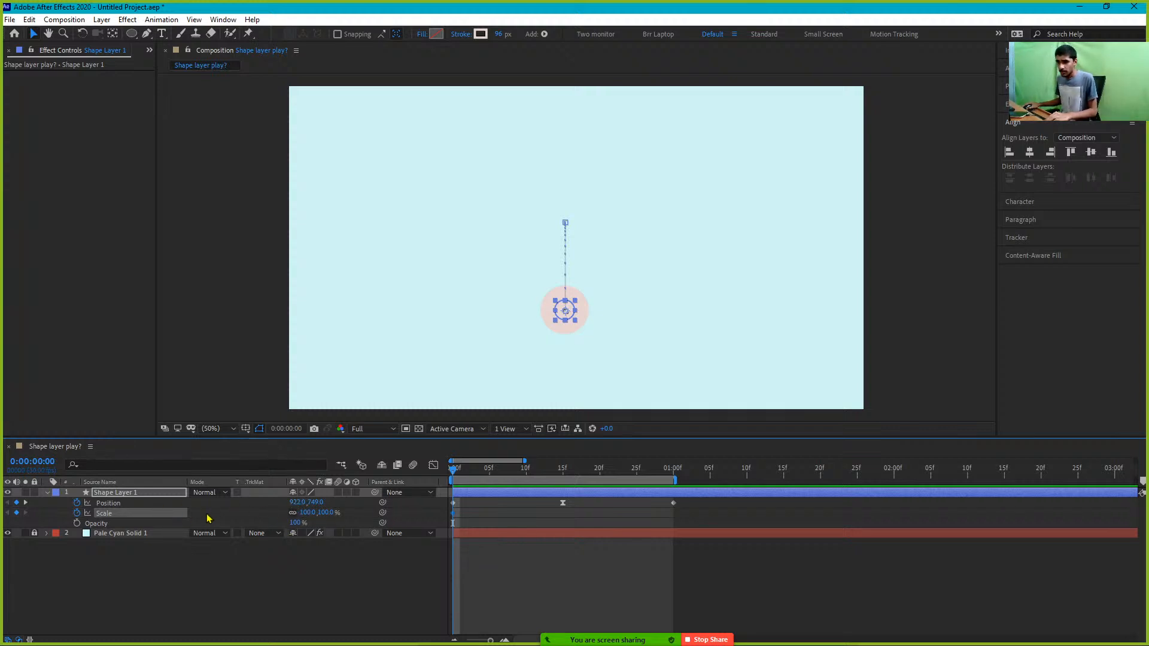
left_click(292, 515)
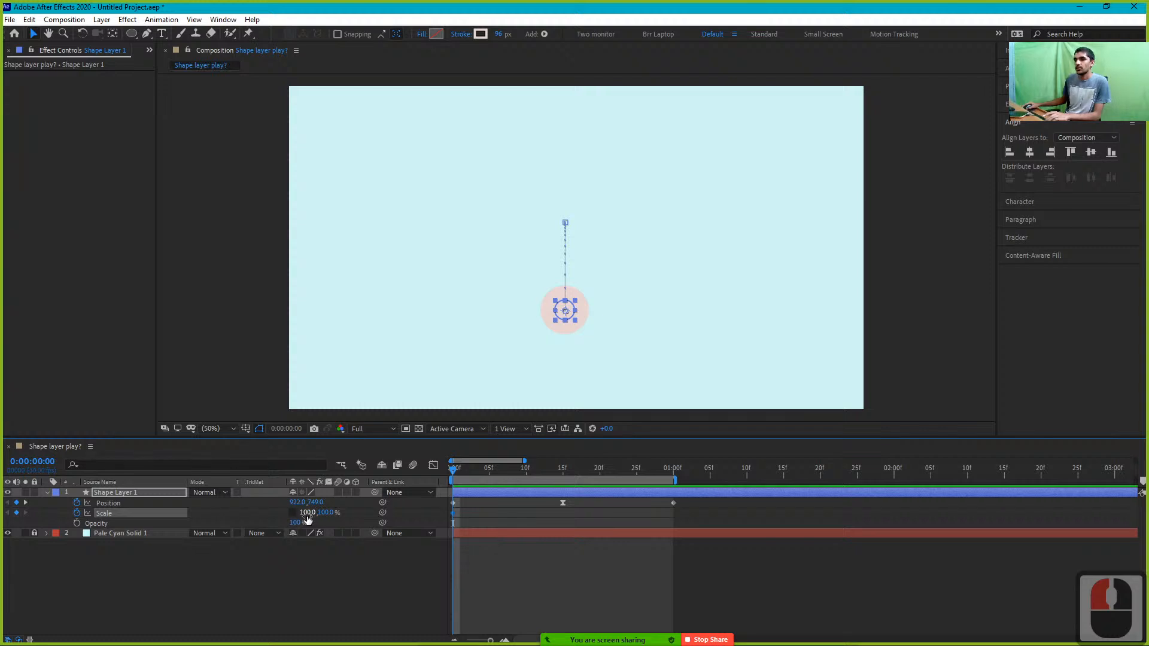
Try scaling Shape Layer 1 with linked Scale proportions at the first frame, undo the change, and unlink the two values
left_click(292, 512)
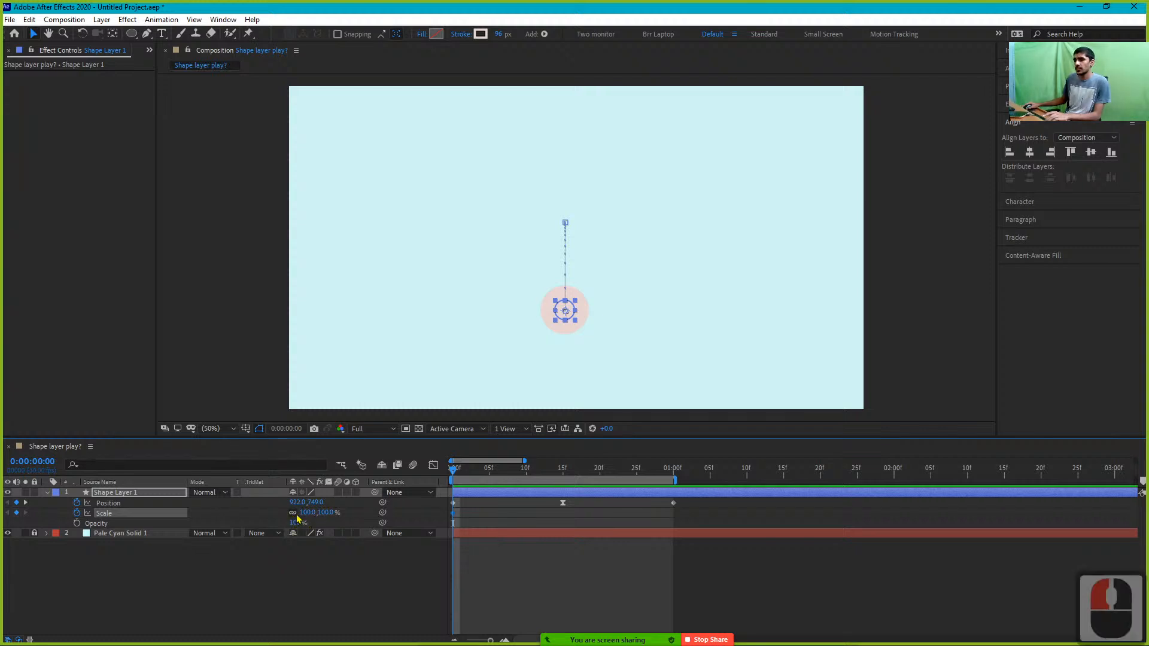
left_click_drag(316, 513, 299, 528)
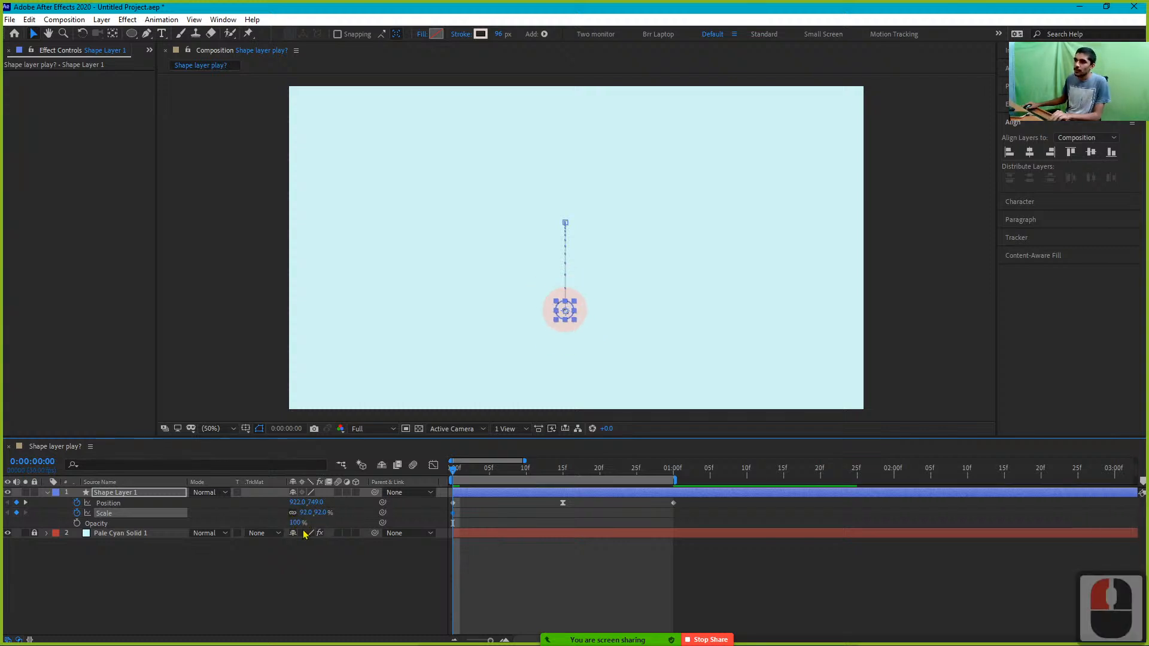
key("ctrl+z")
left_click(300, 514)
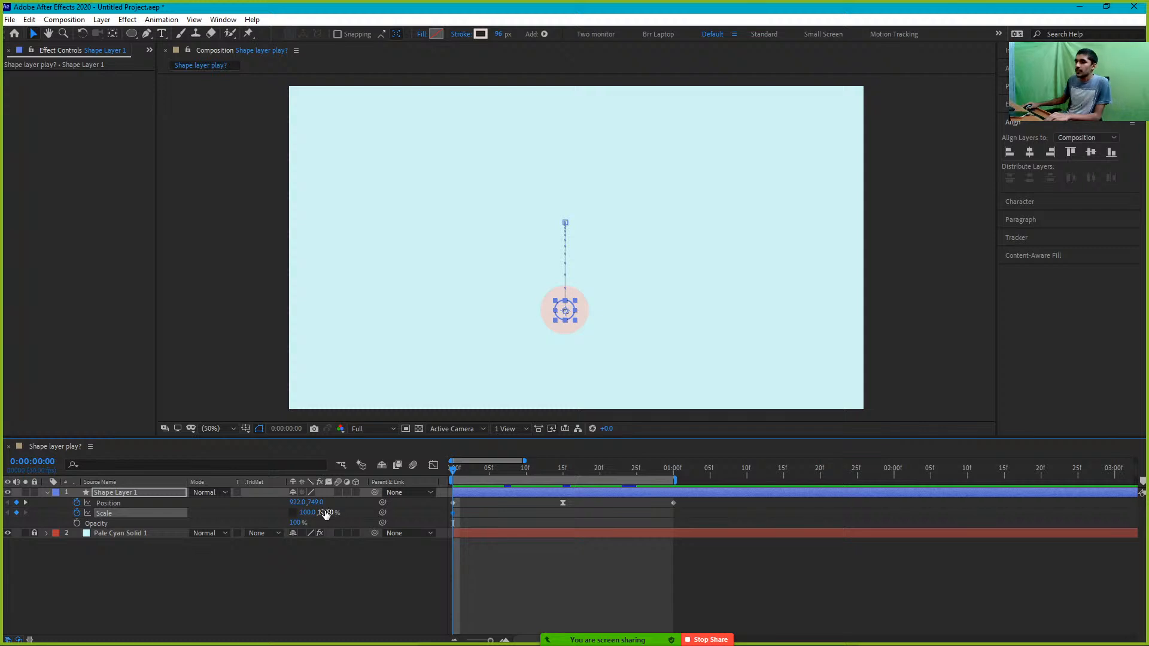
Squash Shape Layer 1 at the first frame by setting its vertical Scale to 70%
left_click_drag(328, 512, 322, 512)
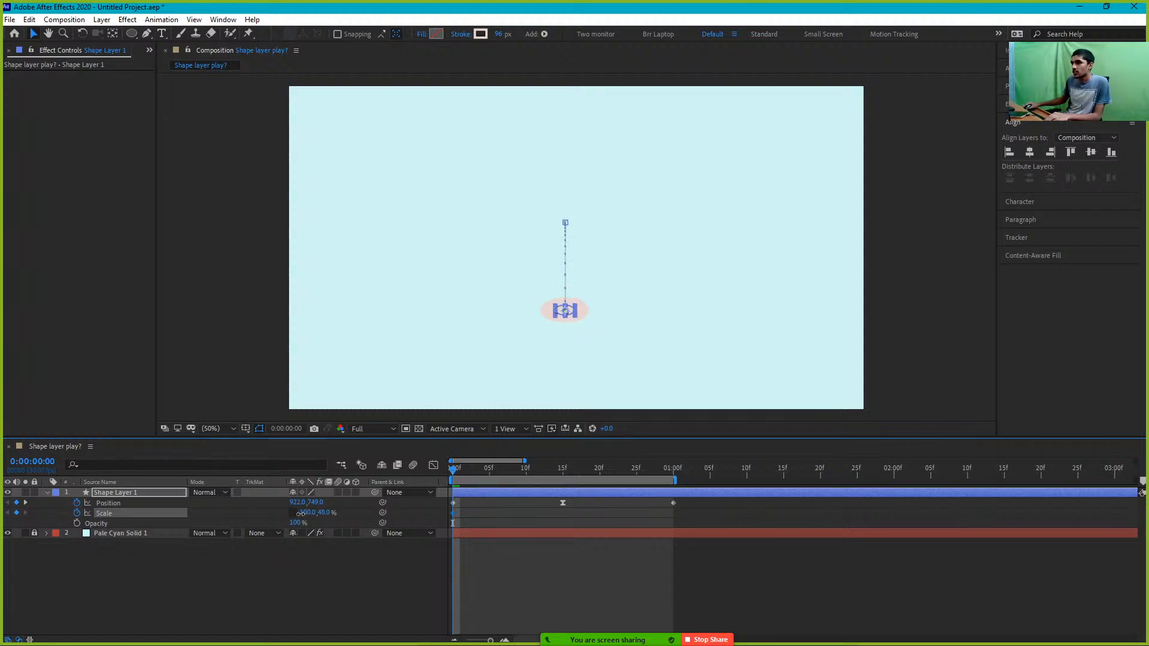
left_click_drag(296, 514, 346, 513)
left_click(447, 479)
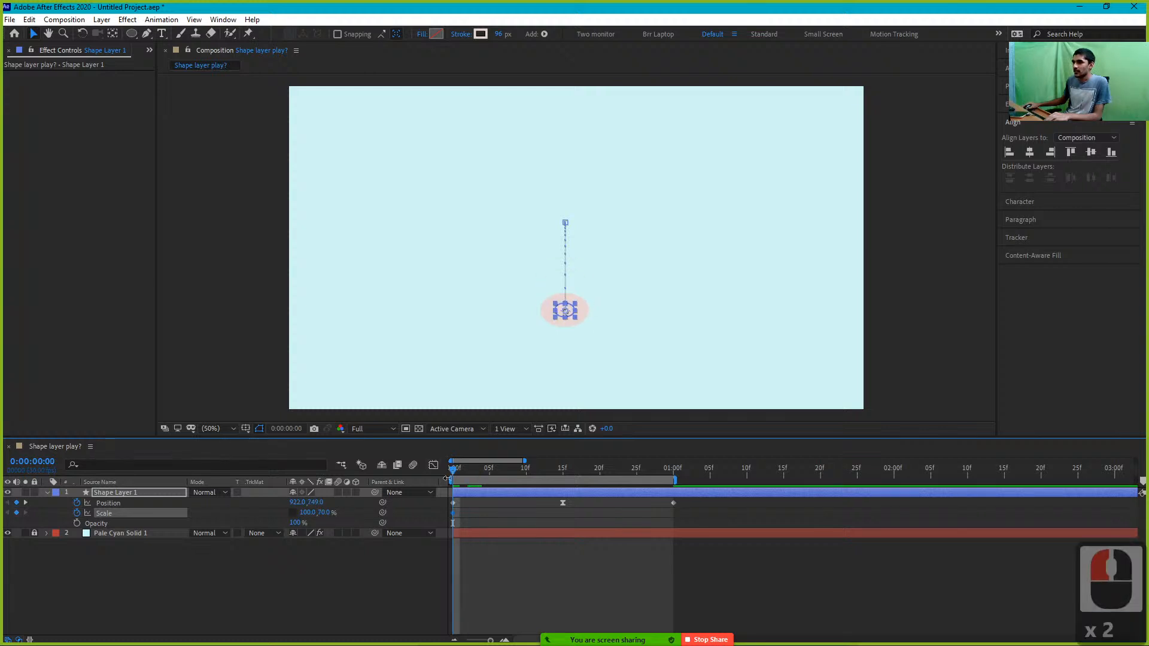
Add a Scale keyframe at frame 15 with the vertical Scale of Shape Layer 1 set to 100%
left_click_drag(469, 481, 577, 494)
left_click(563, 473, "shift")
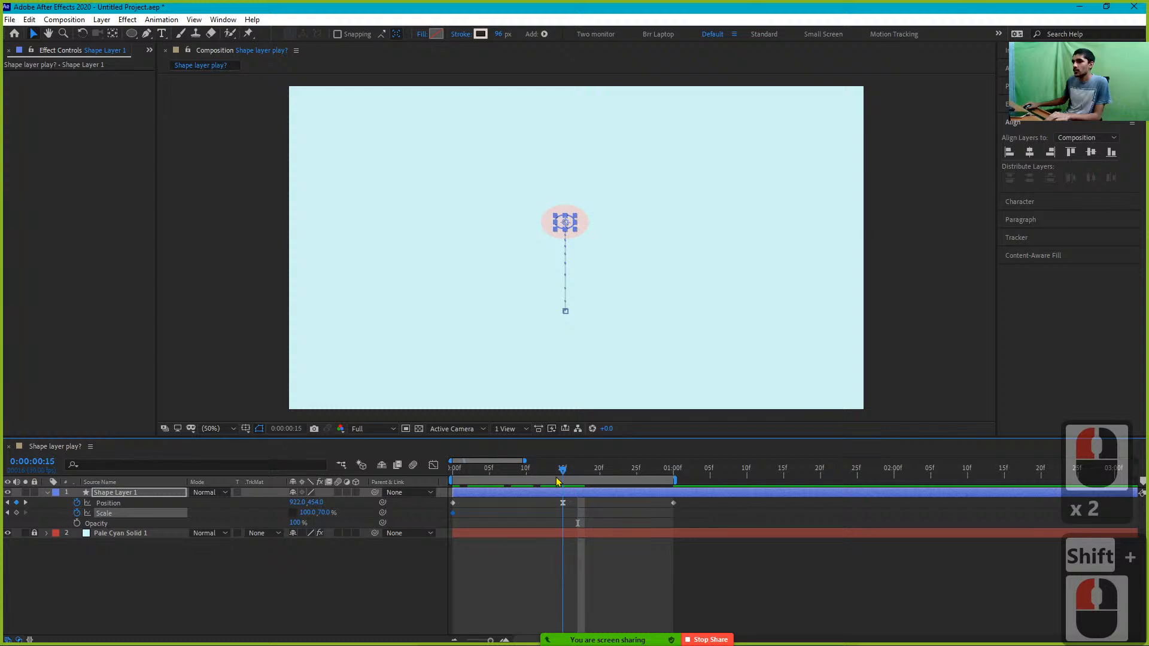
left_click(321, 513)
type("100")
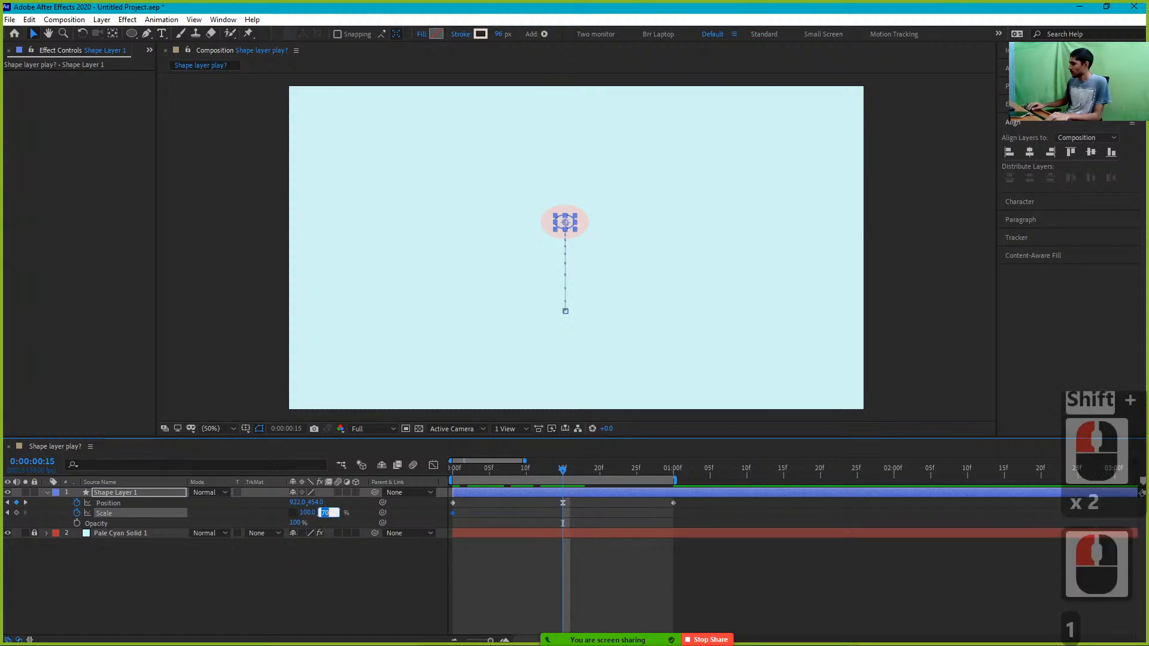
key("Return")
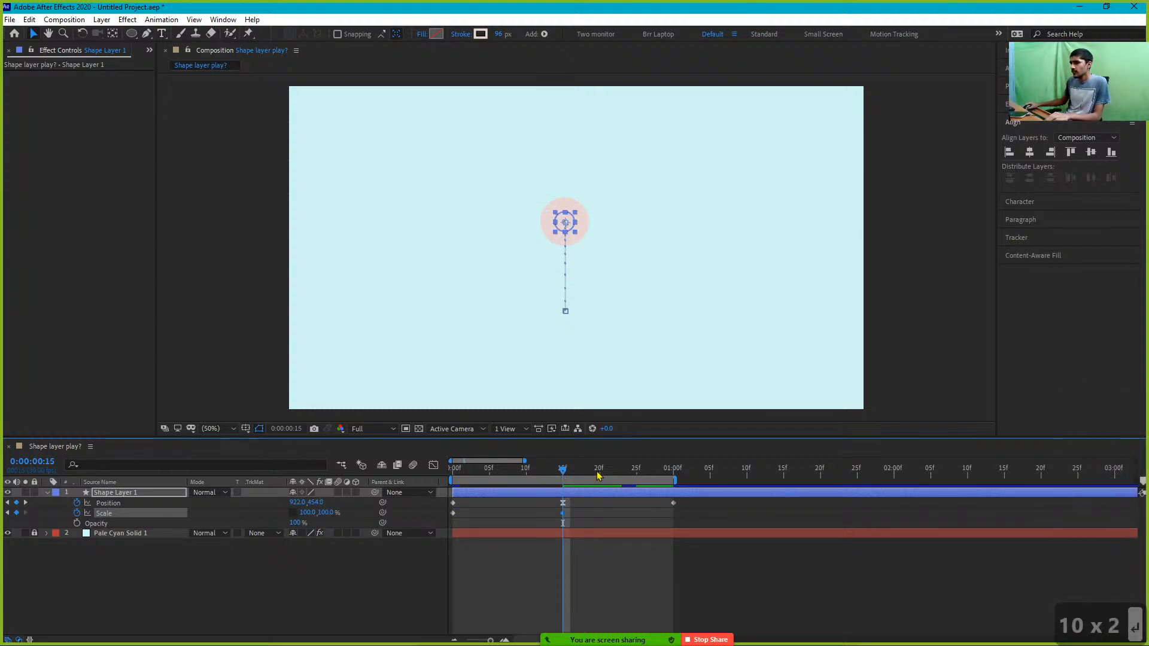
Add a Scale keyframe at 1 second with the vertical Scale of Shape Layer 1 set to 70%
left_click(683, 478, "shift")
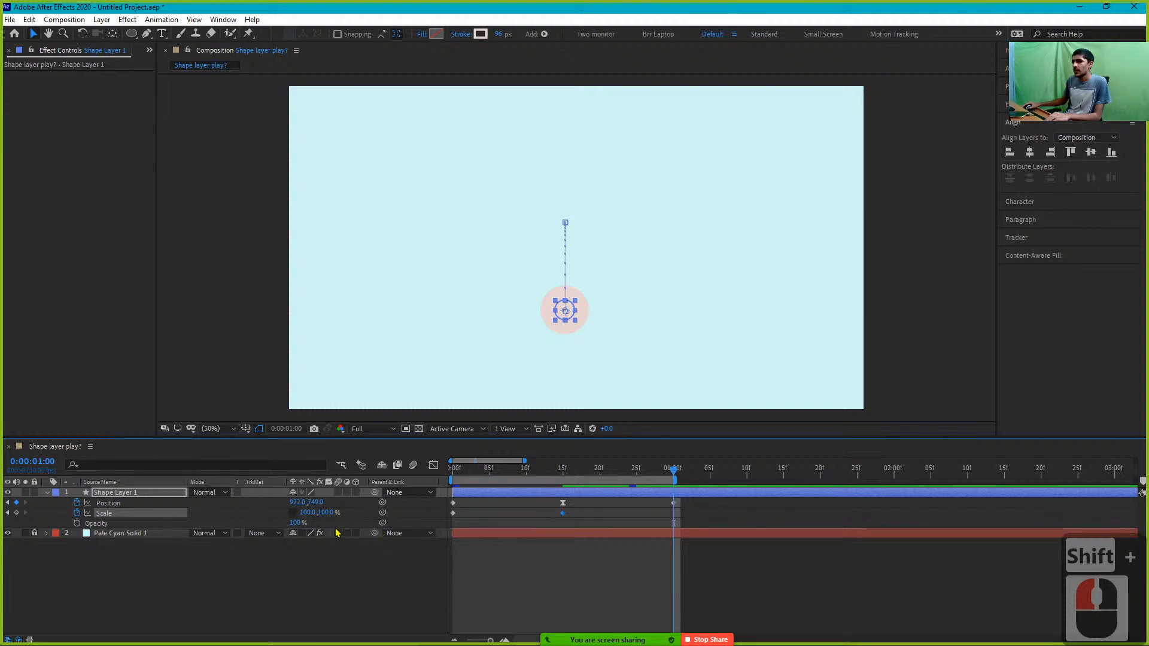
left_click(328, 513)
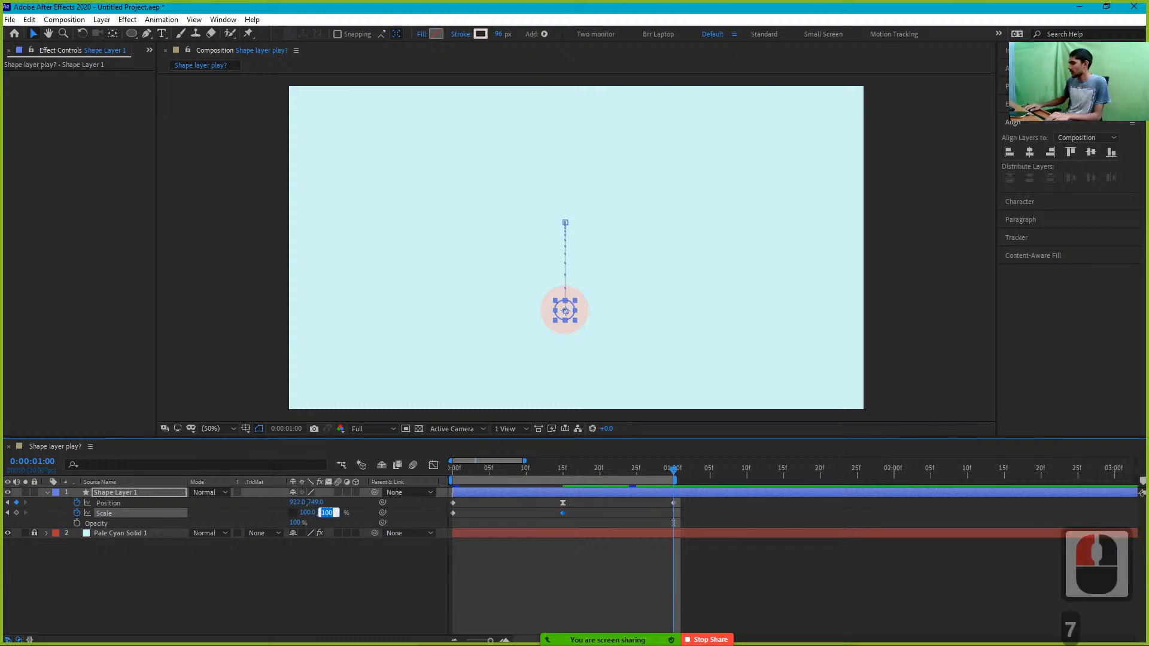
type("70")
key("Return")
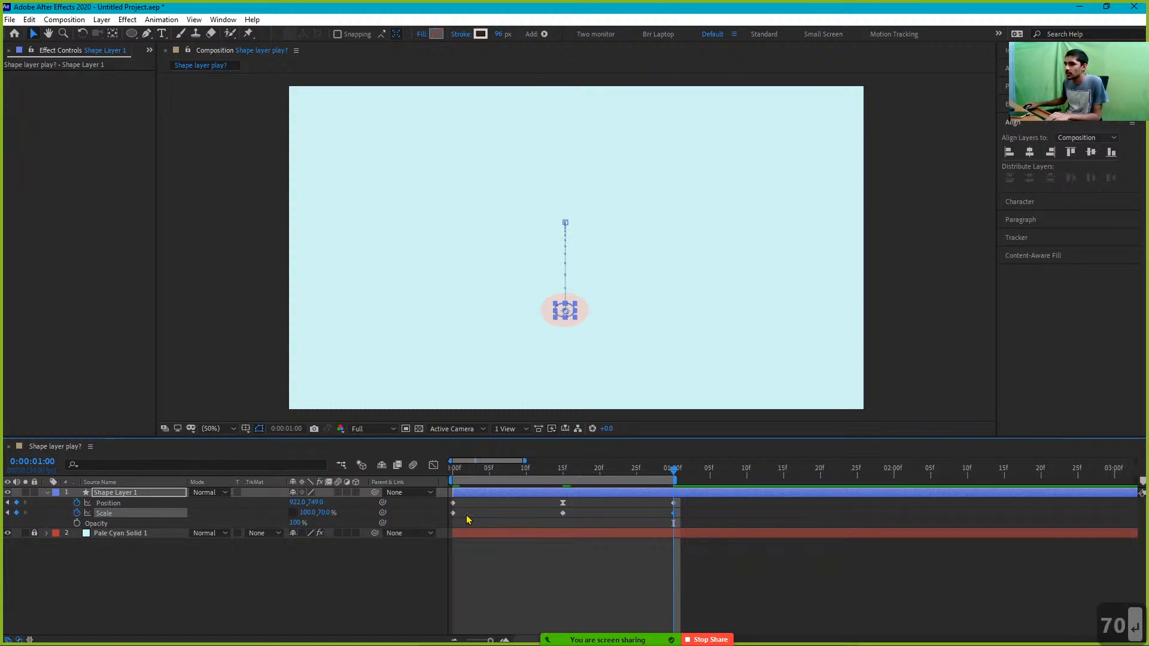
Copy the first Scale keyframe, paste it at 1 second, and preview the squashing bounce
left_click_drag(465, 519, 449, 518)
left_click(454, 521)
key("ctrl+c")
key("ctrl+v")
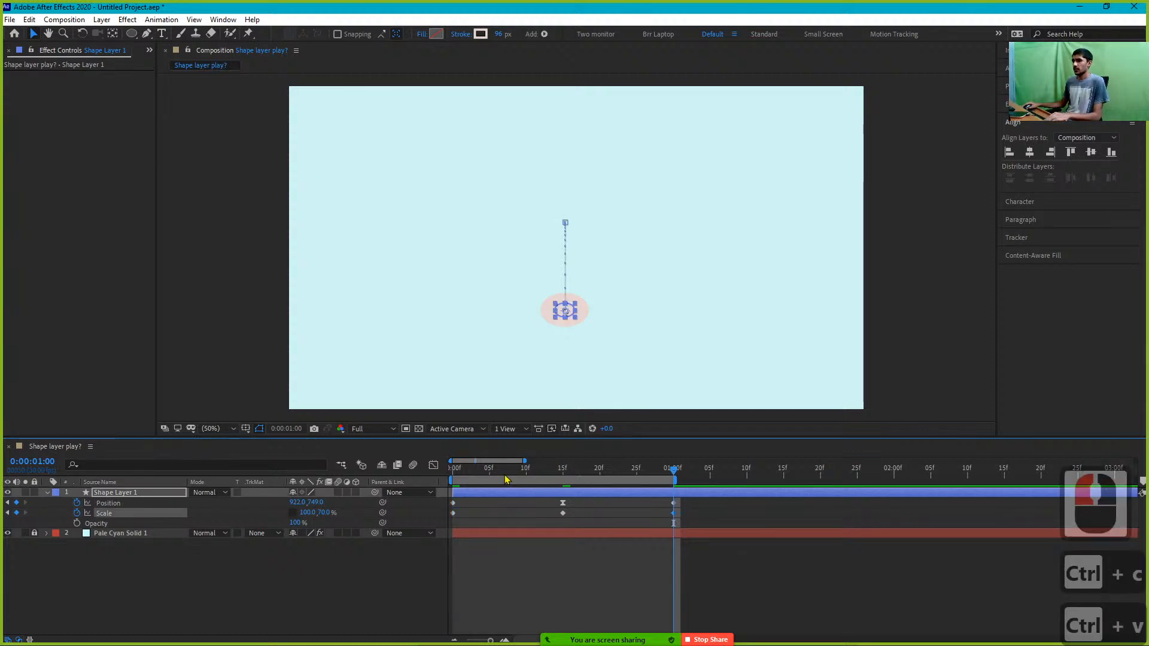
key("space")
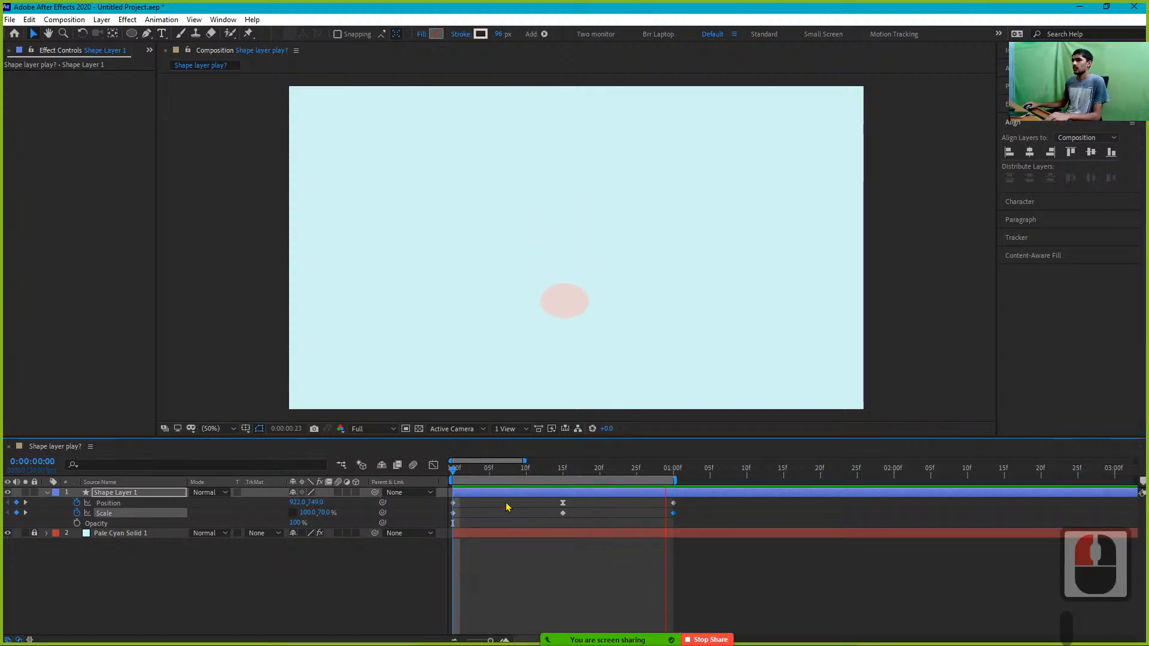
Apply Easy Ease to the Scale keyframe at frame 15 and display its speed graph
left_click(569, 516, "shift")
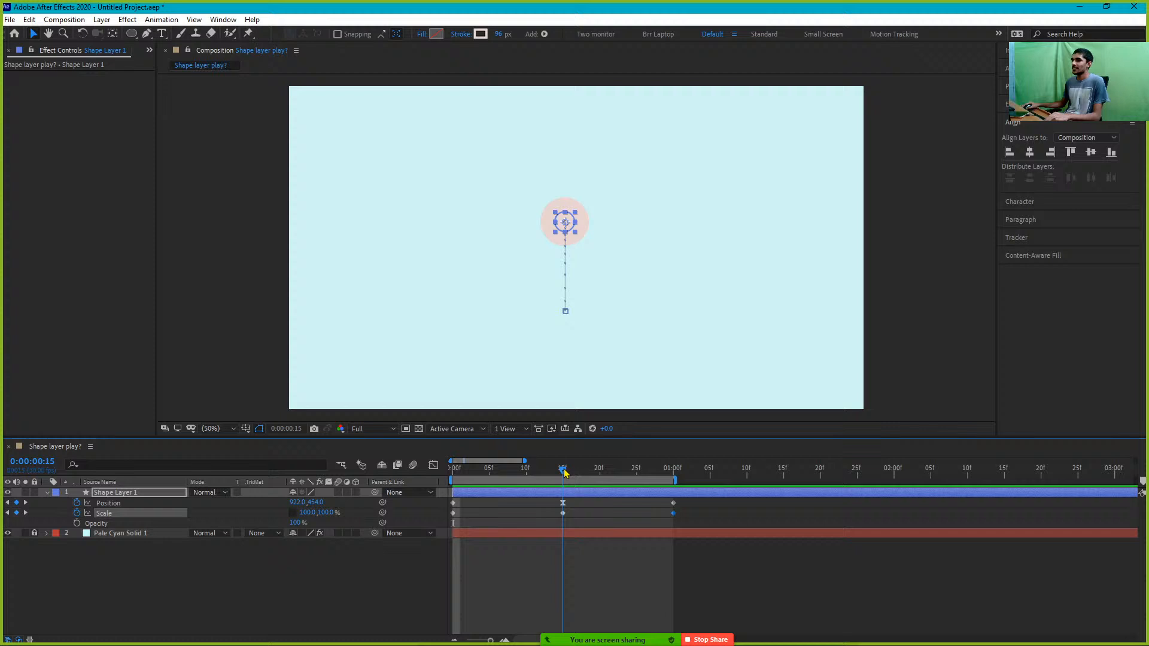
left_click(561, 515, "shift")
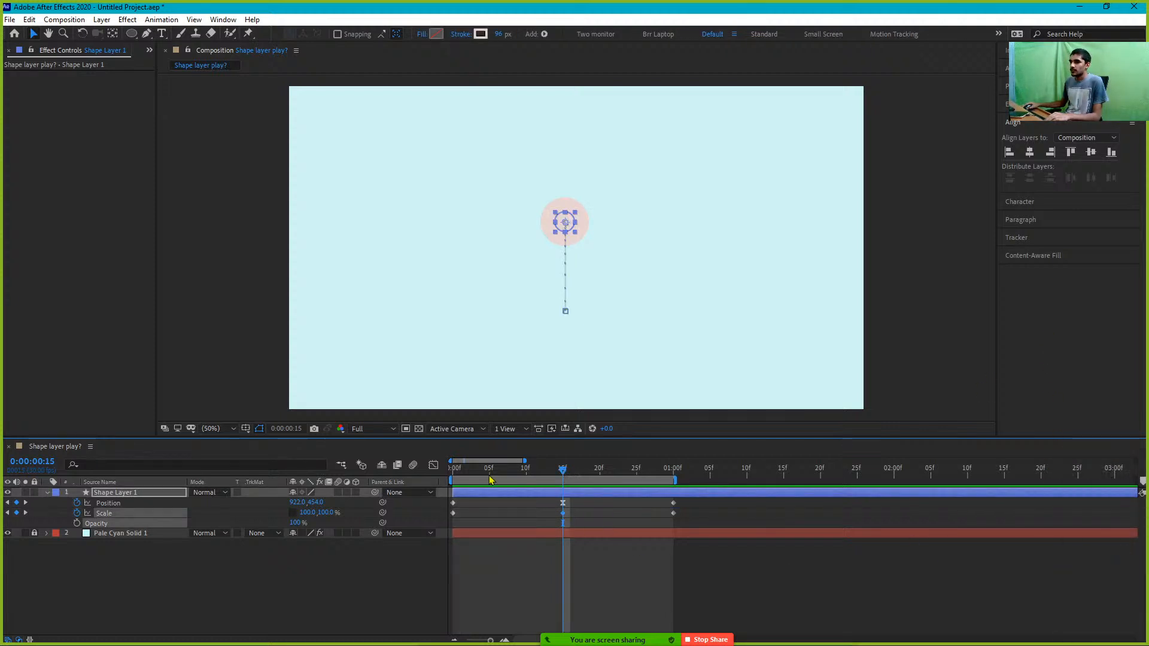
left_click(433, 465)
key("F9")
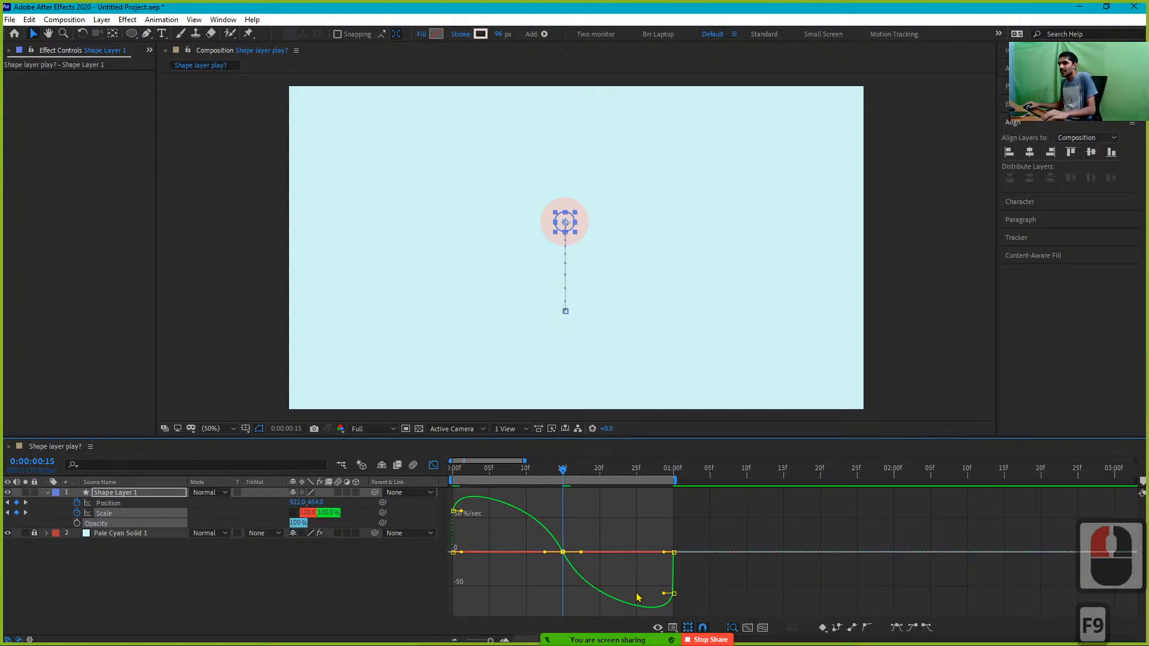
Lengthen the incoming influence handles of the frame 15 Scale keyframe to about 88% and 73%, and extend its outgoing handles too
left_click(133, 566)
left_click(210, 542)
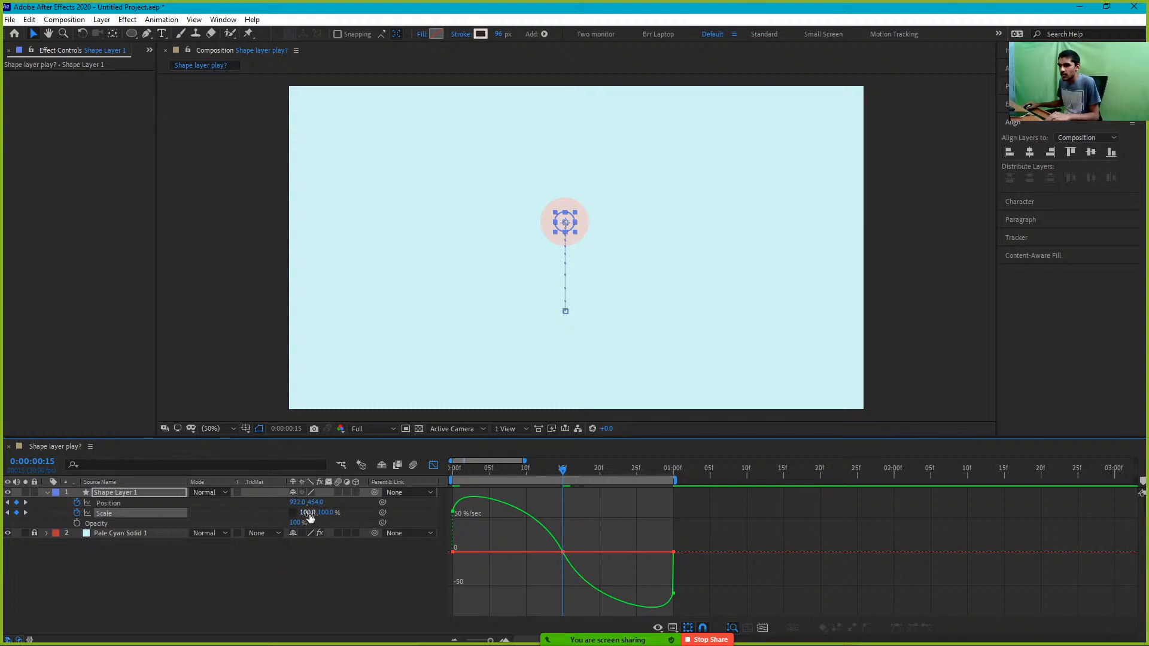
left_click(550, 558)
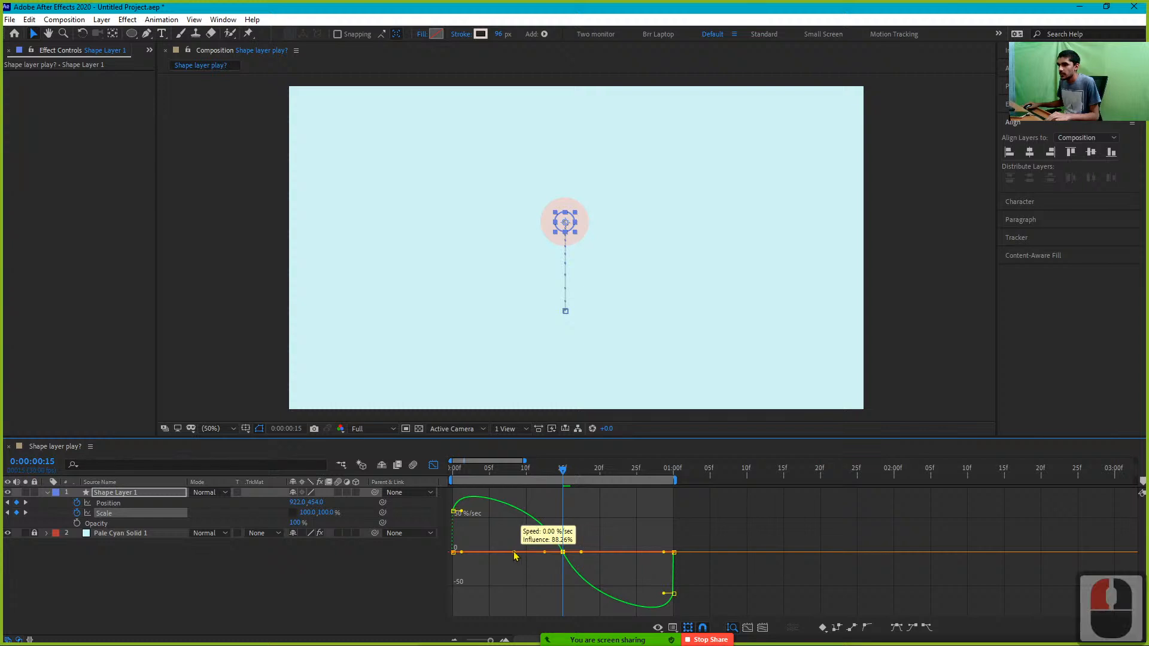
left_click(543, 554, "shift")
left_click_drag(545, 557, 523, 556)
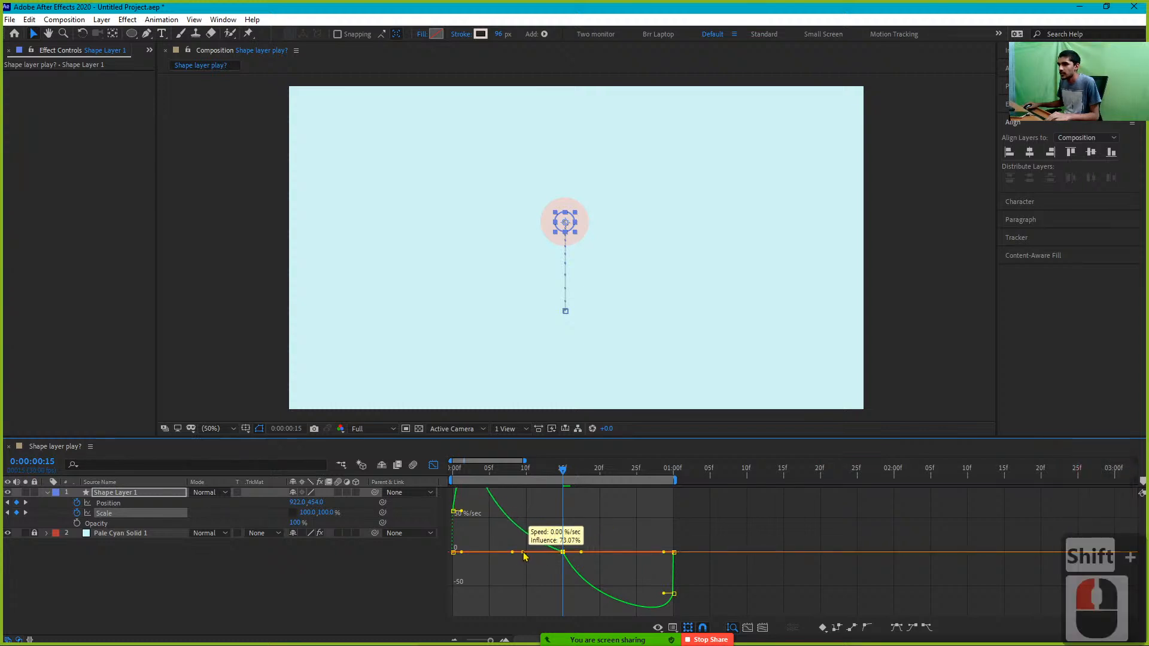
left_click(570, 569)
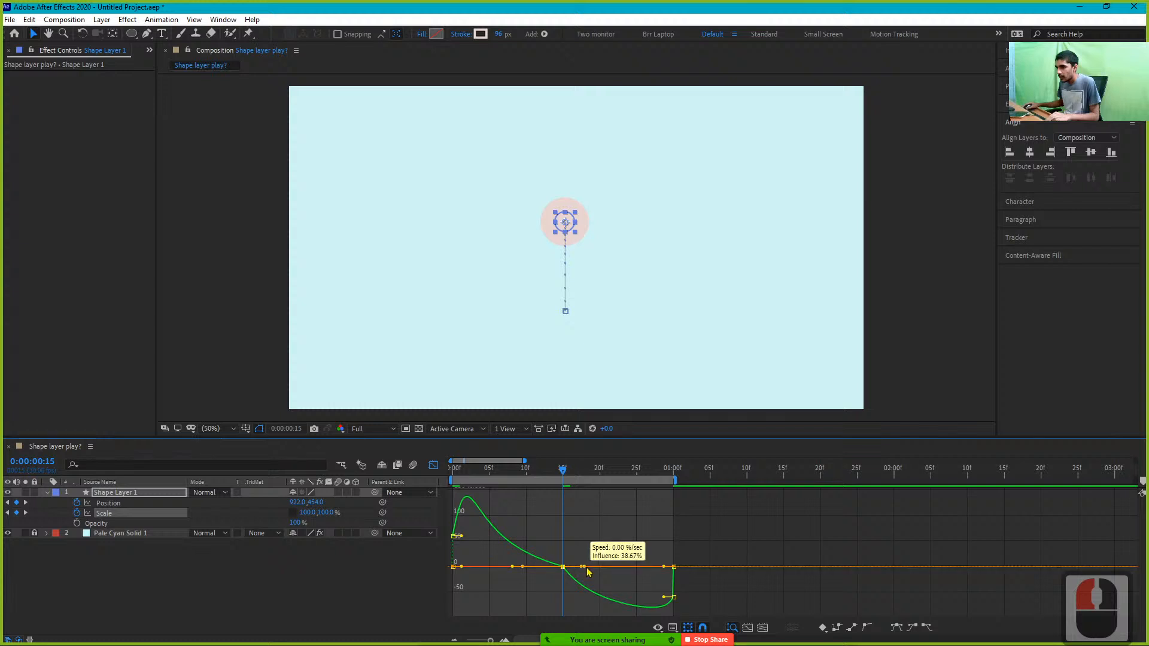
left_click_drag(581, 566, 602, 570)
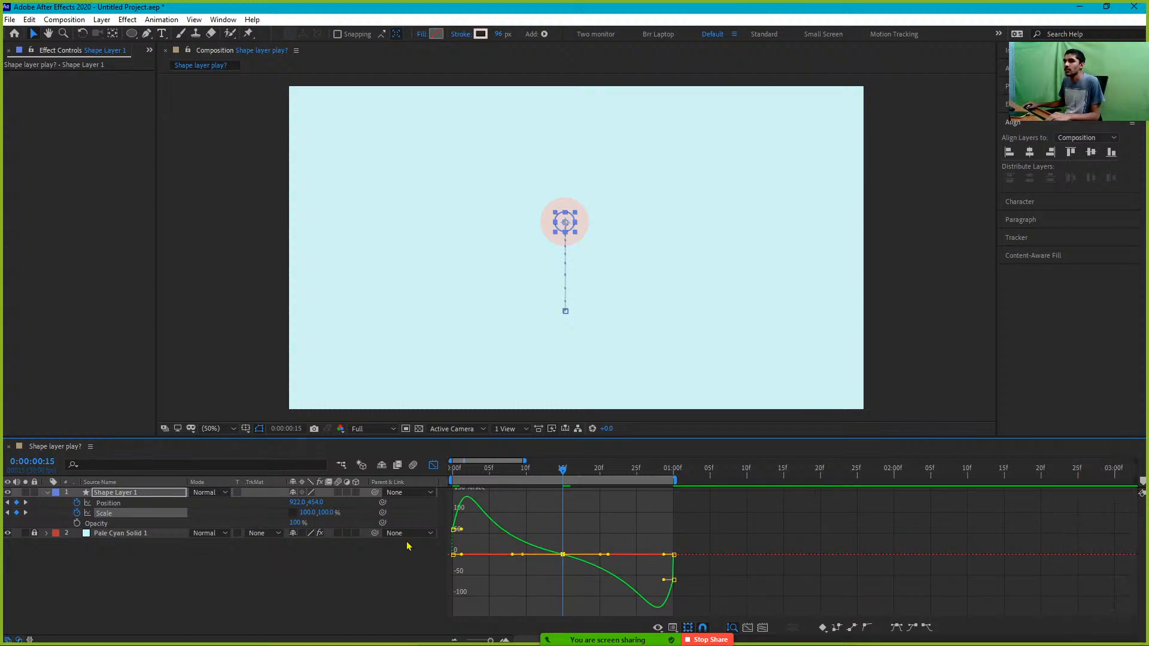
right_click(142, 518)
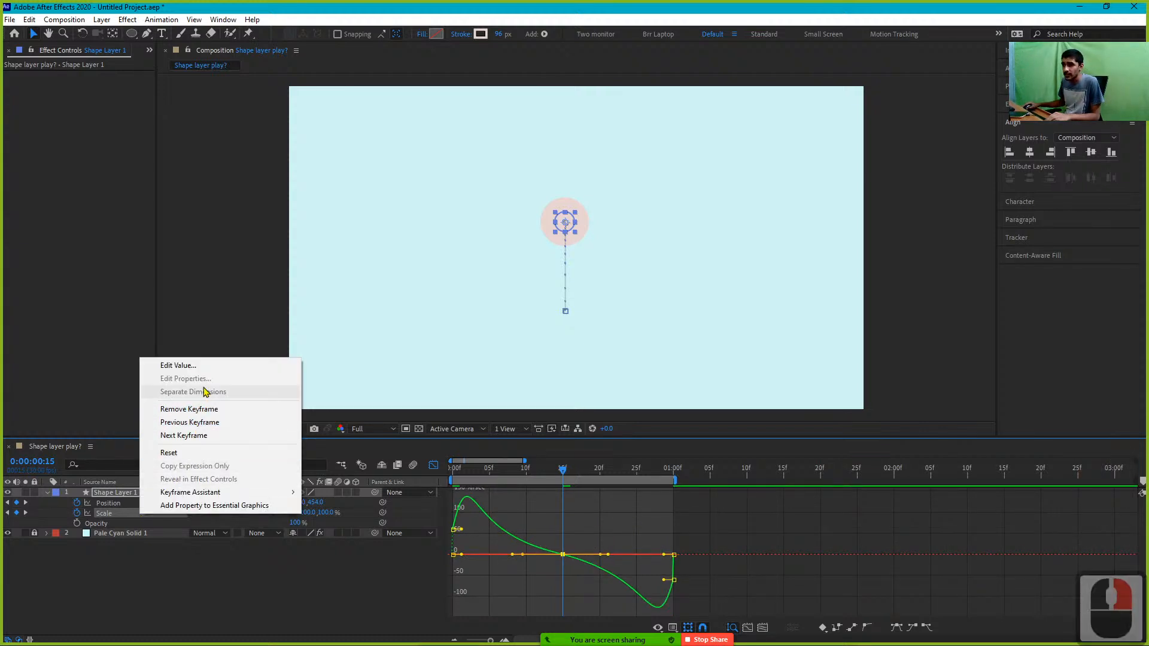
left_click(298, 588)
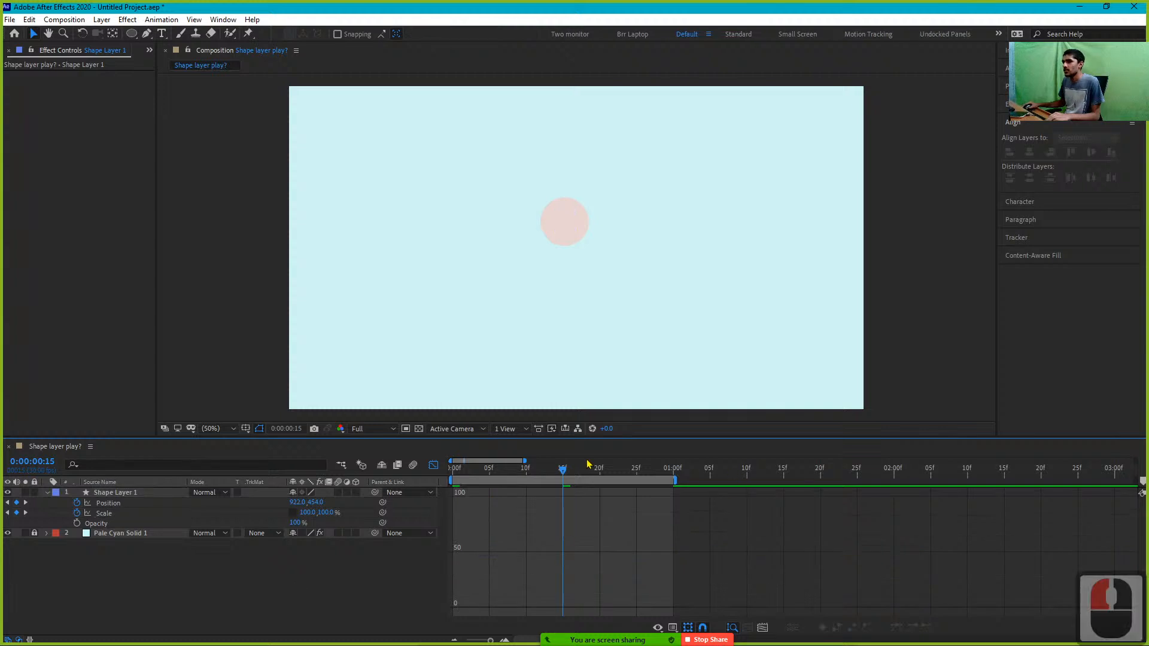
left_click(176, 516)
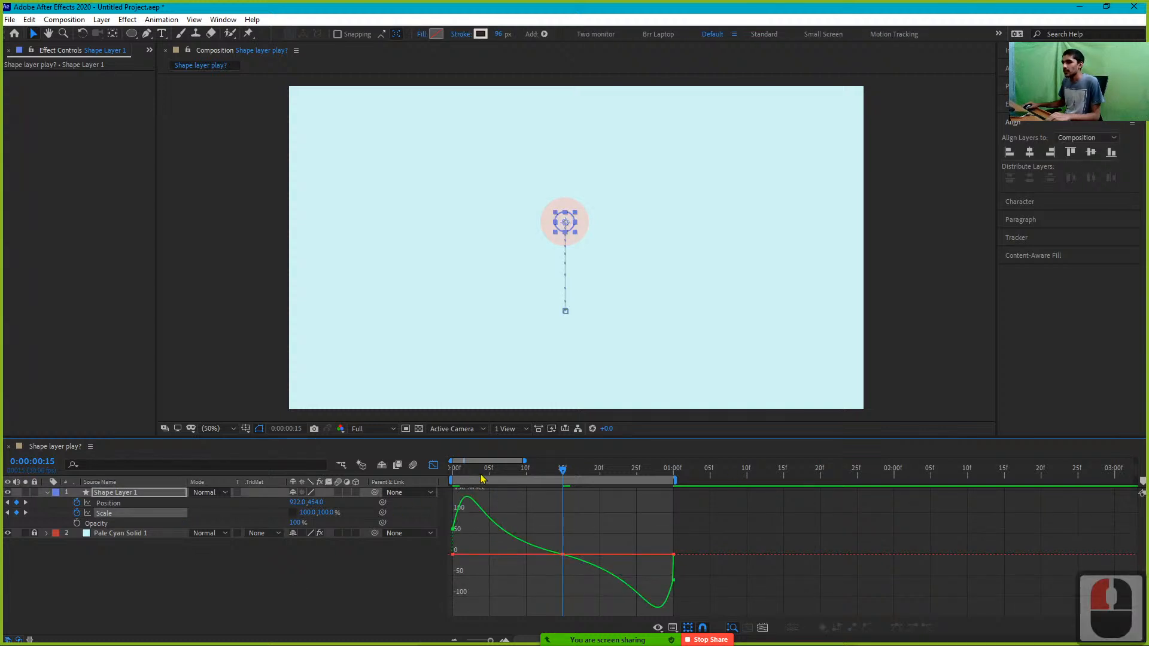
Preview the eased squash and stretch from the first frame, and return the timeline to the layer bars
left_click(453, 472)
key("space")
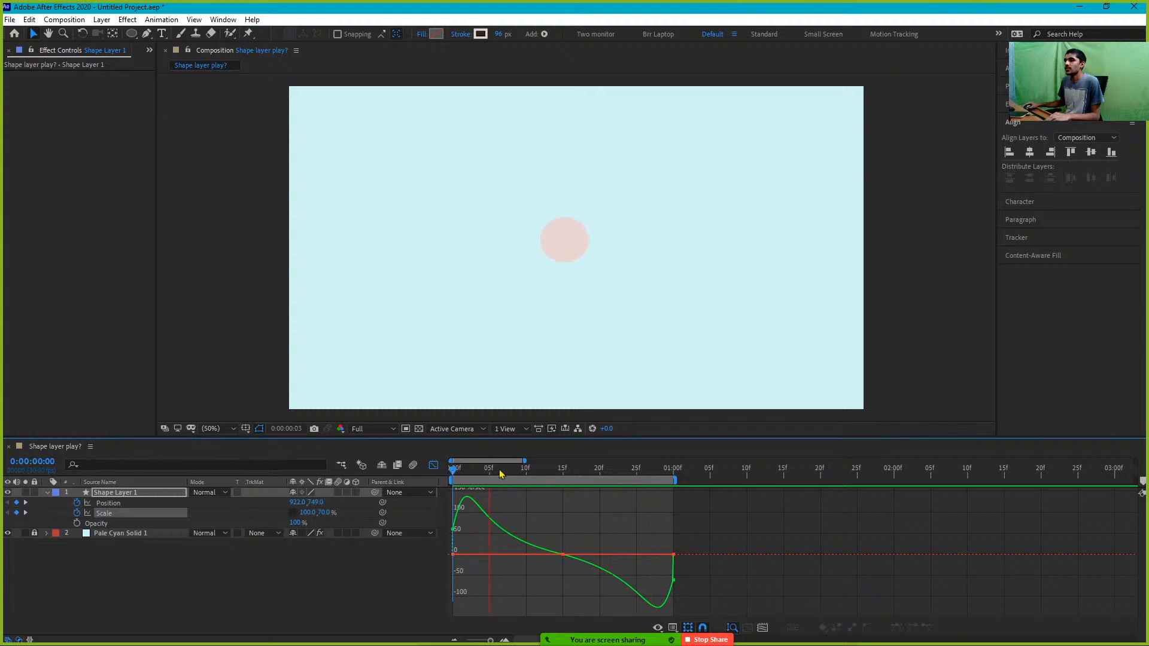
left_click(450, 477)
left_click(433, 466)
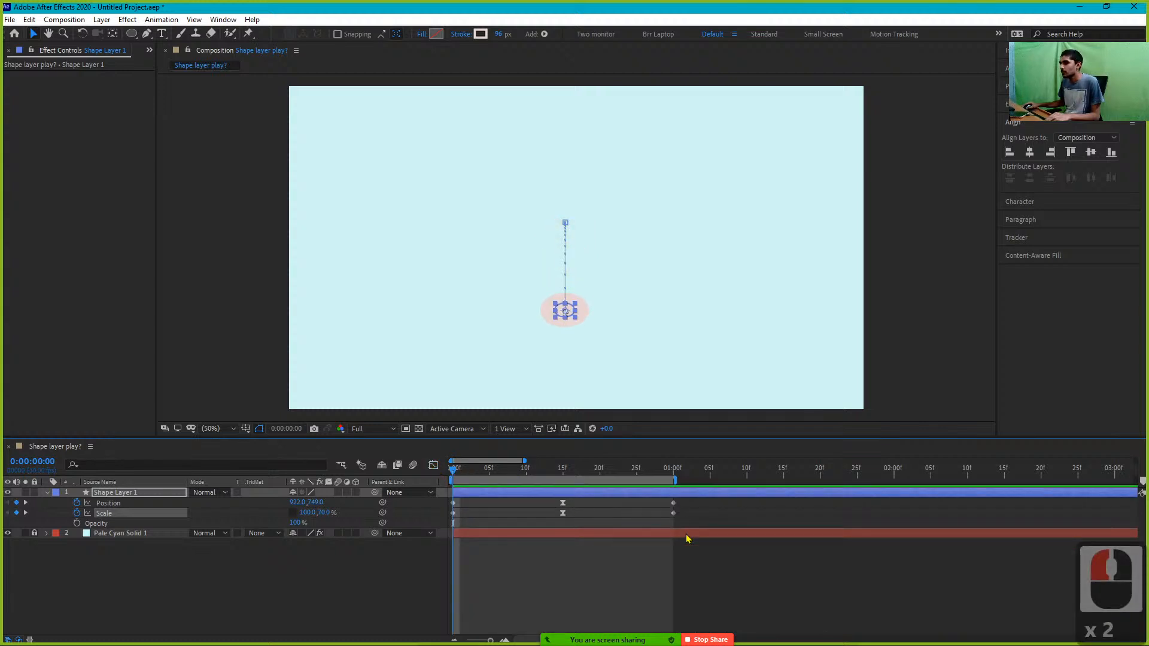
Try shifting all three Scale keyframes about four frames earlier, preview the motion, and undo the shift
left_click_drag(697, 530, 446, 507)
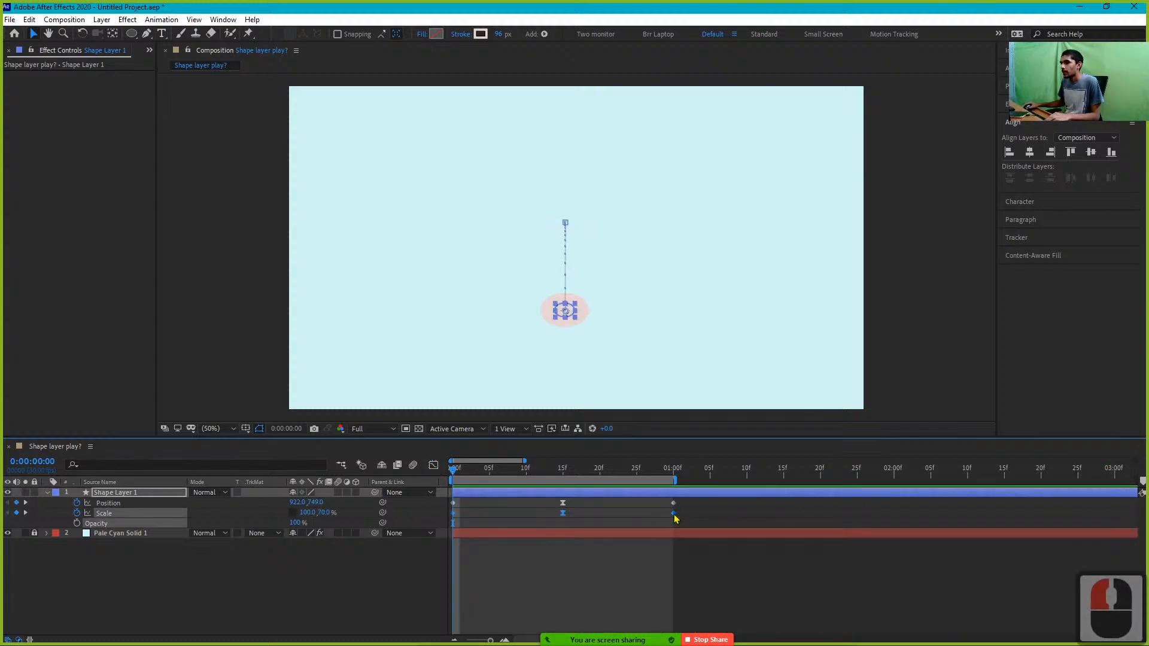
left_click_drag(674, 518, 645, 518)
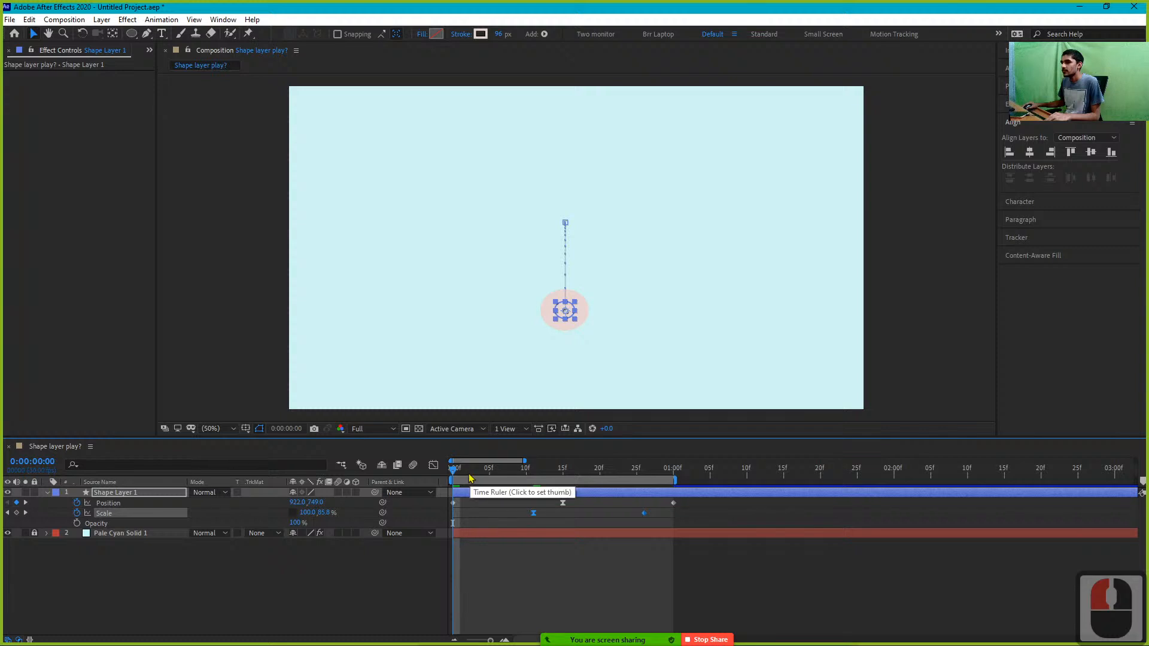
key("space")
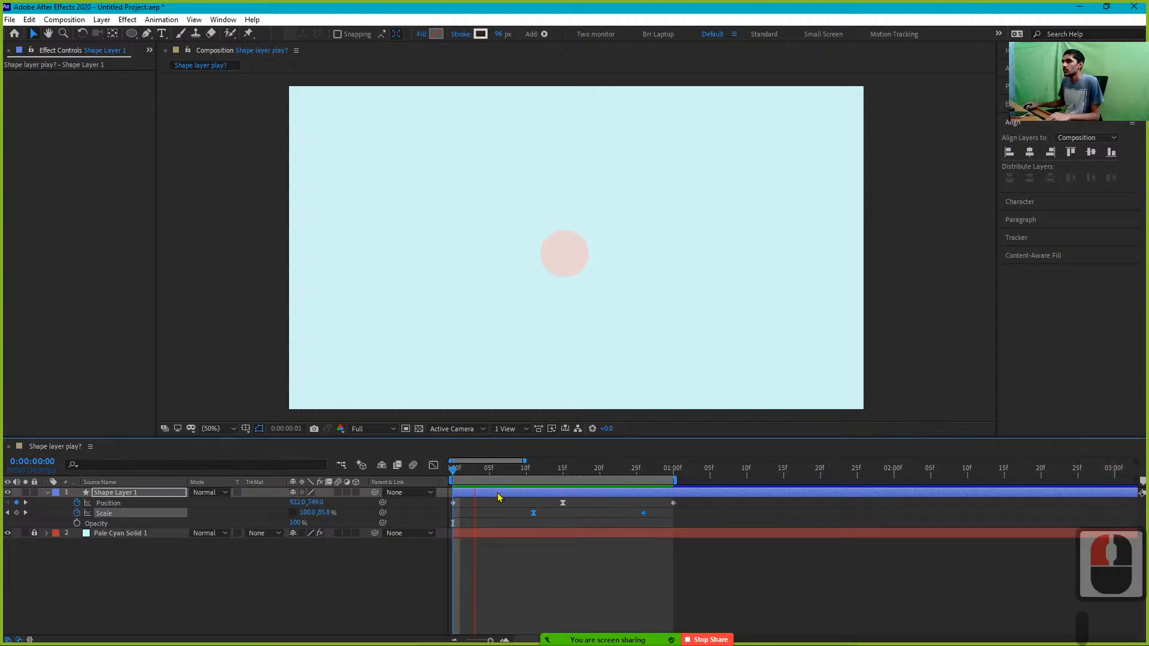
left_click(498, 496)
key("ctrl+z")
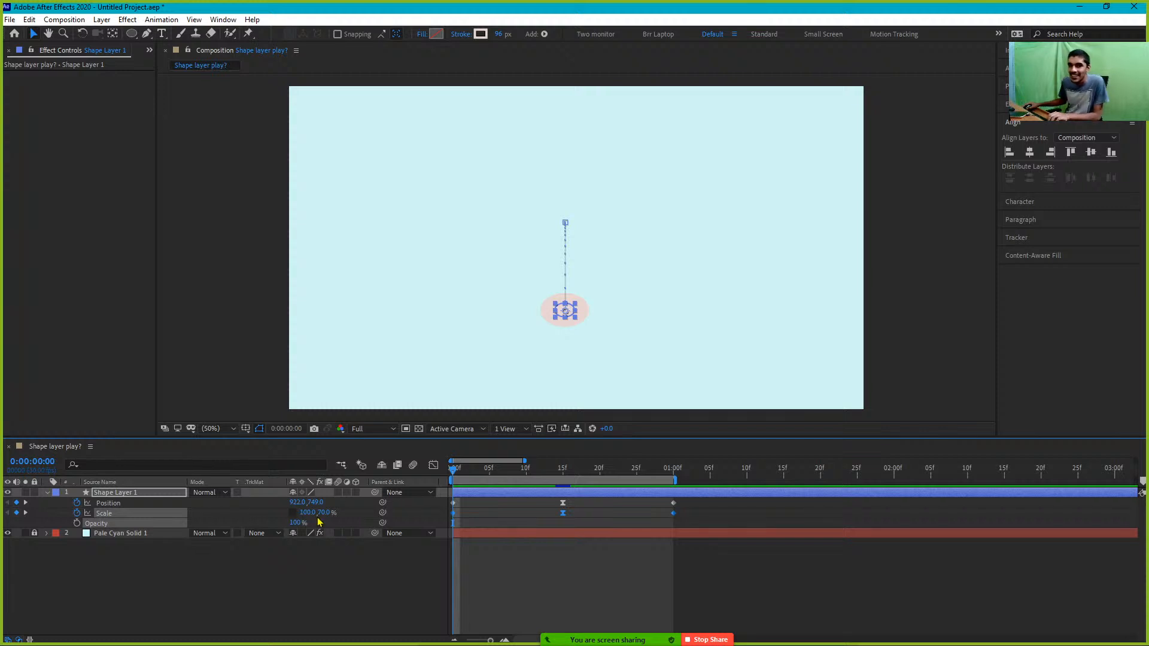
Set the horizontal Scale to 130% at the first frame with all three Scale keyframes selected, and check the ball at frame 15
left_click_drag(479, 477, 450, 498)
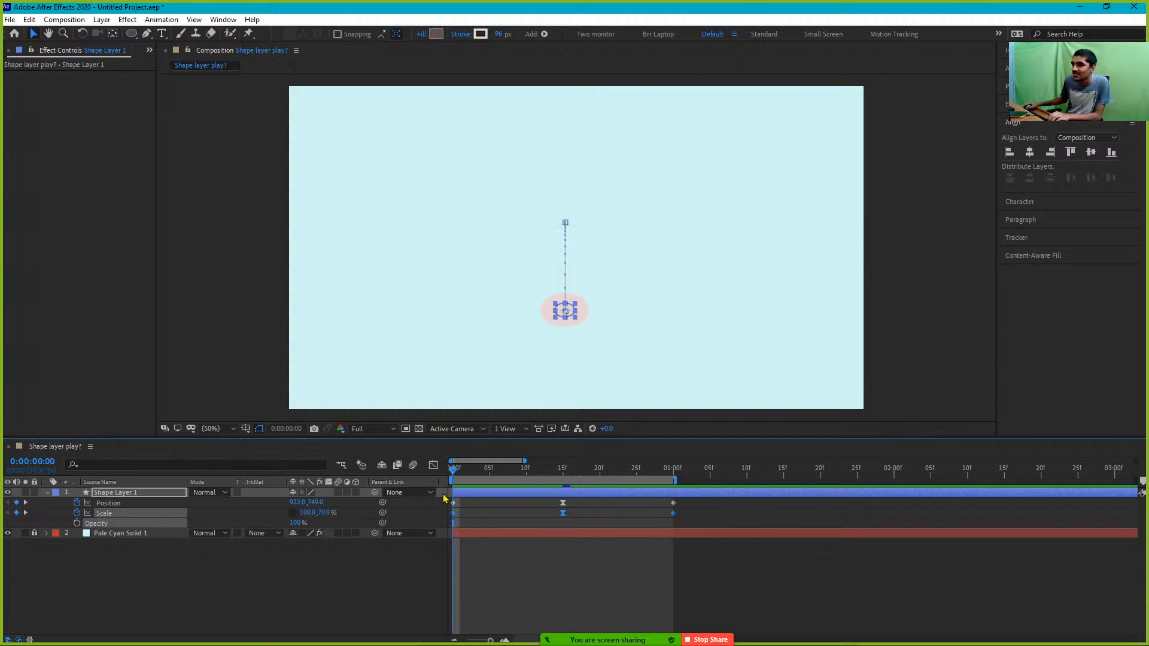
left_click(443, 497)
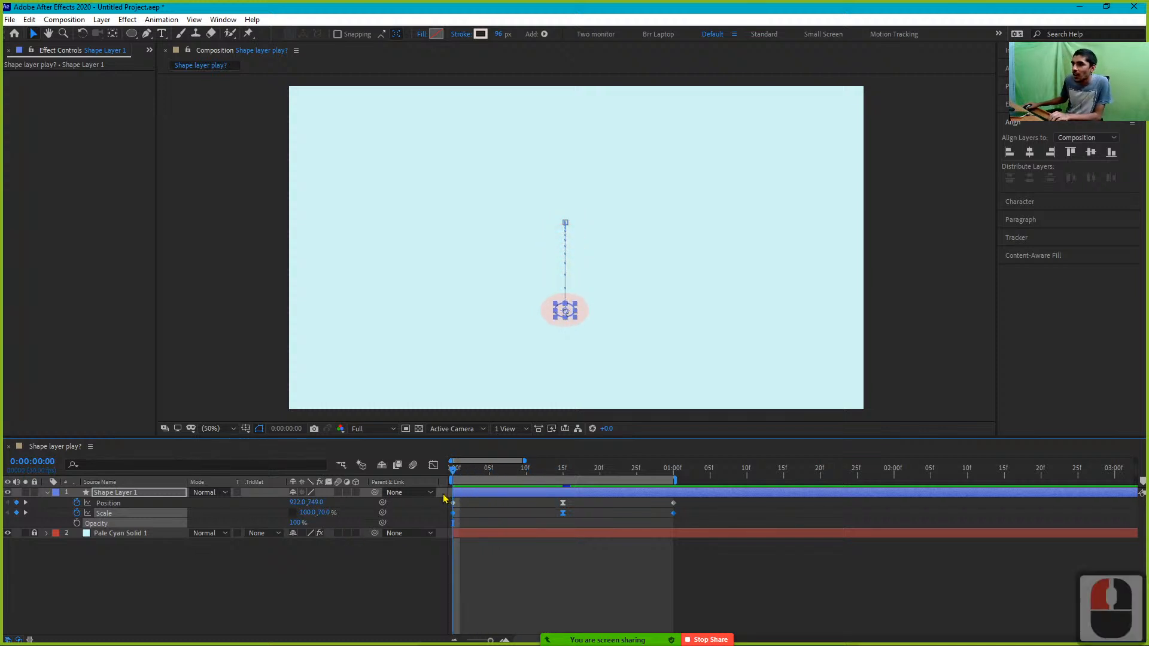
left_click(309, 514)
type("1")
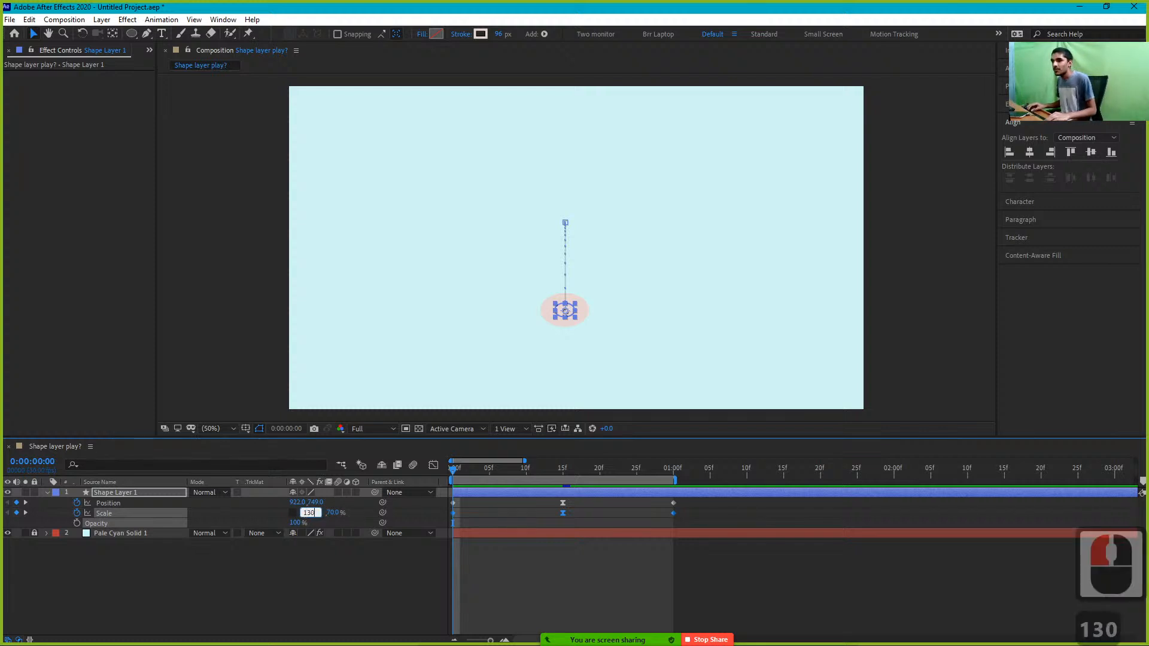
type("30")
key("Return")
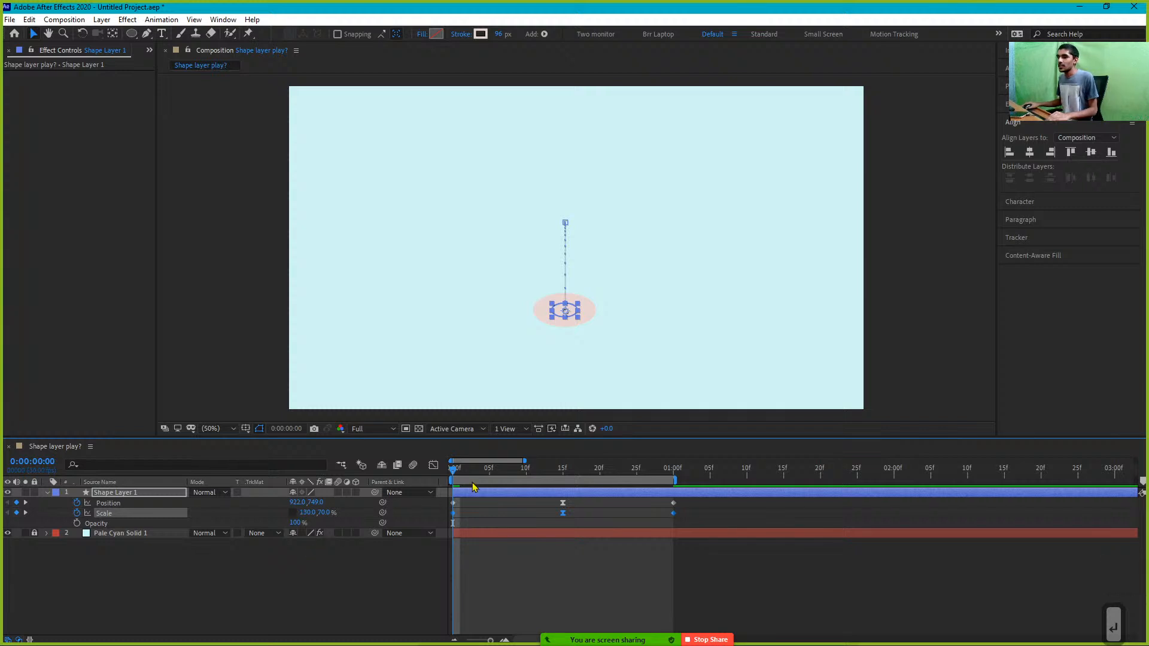
left_click_drag(479, 475, 563, 478)
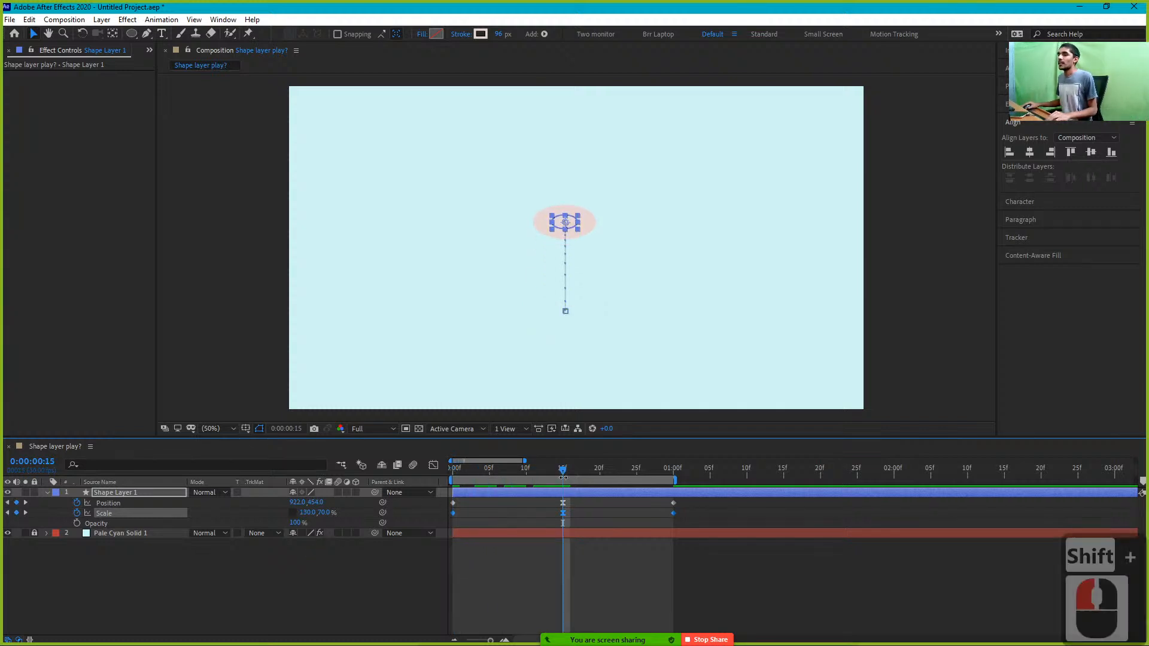
Set both Scale dimensions of the frame 15 keyframe to 100%, with only that keyframe selected
left_click(321, 513)
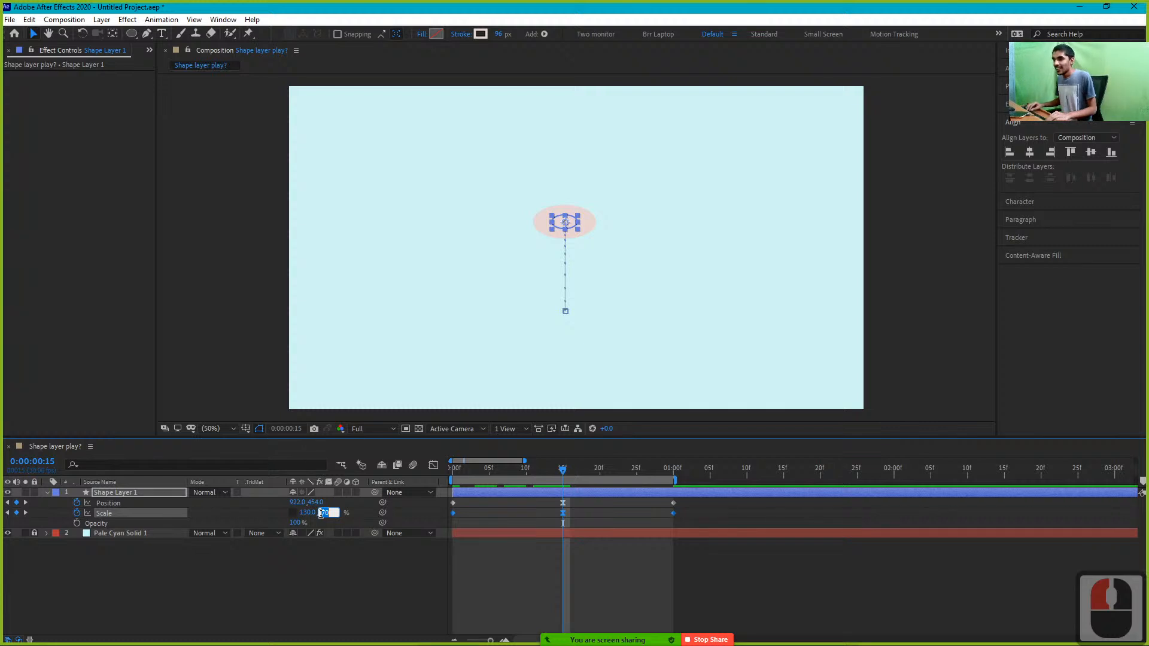
left_click(575, 519)
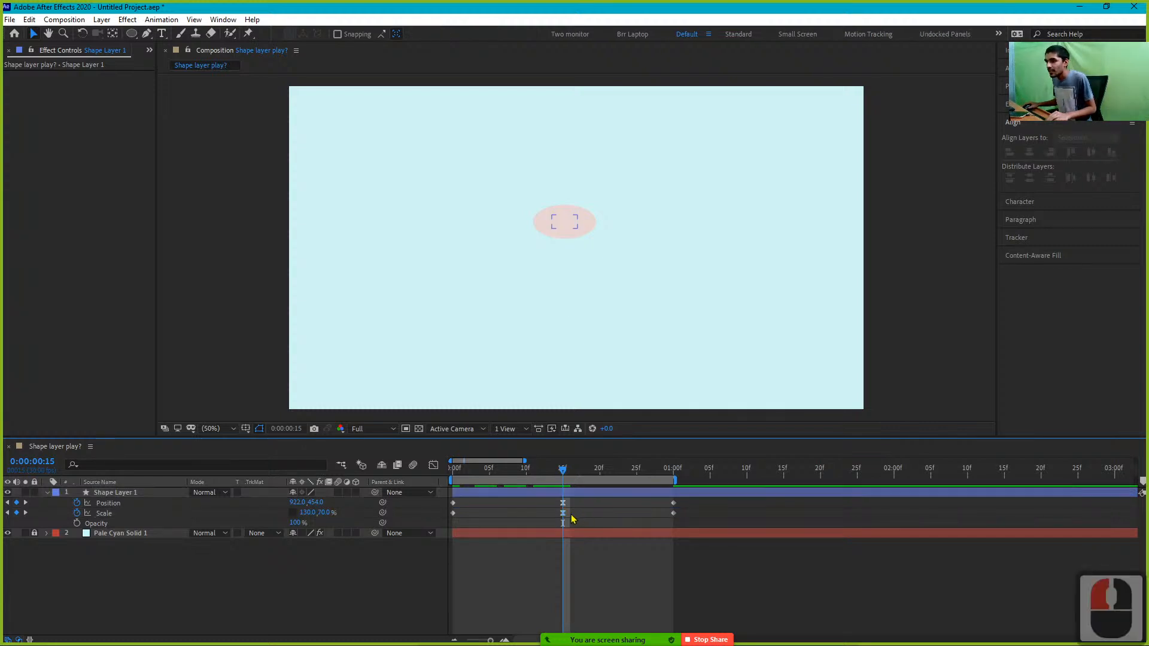
left_click(564, 514)
double_click(308, 513)
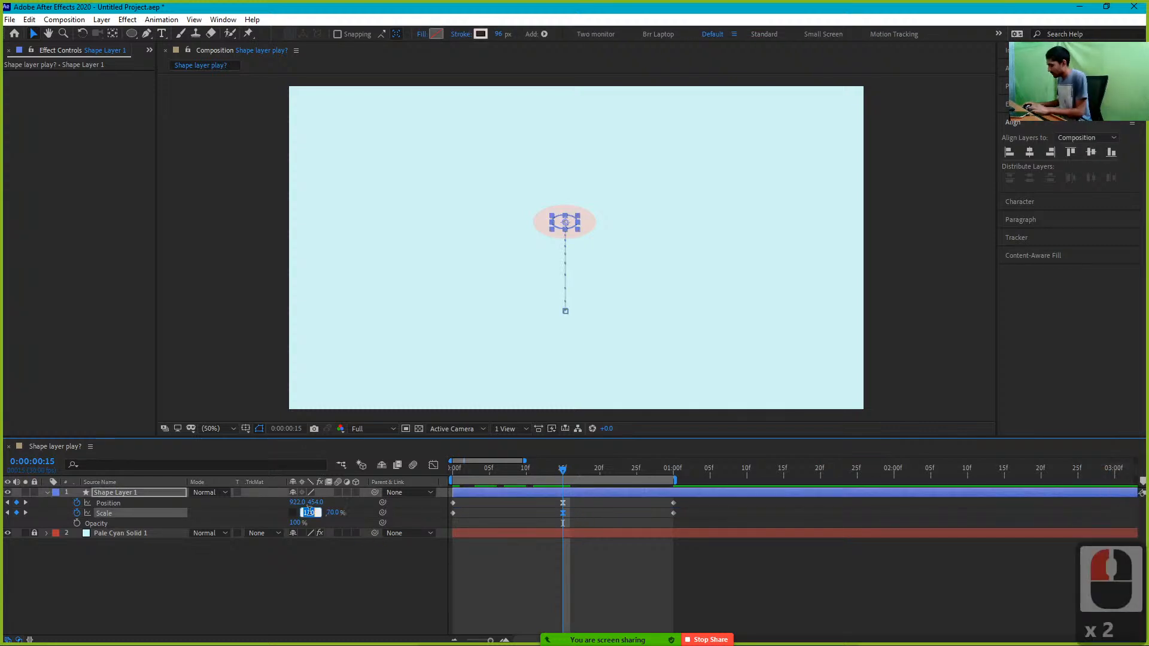
type("100")
double_click(332, 513)
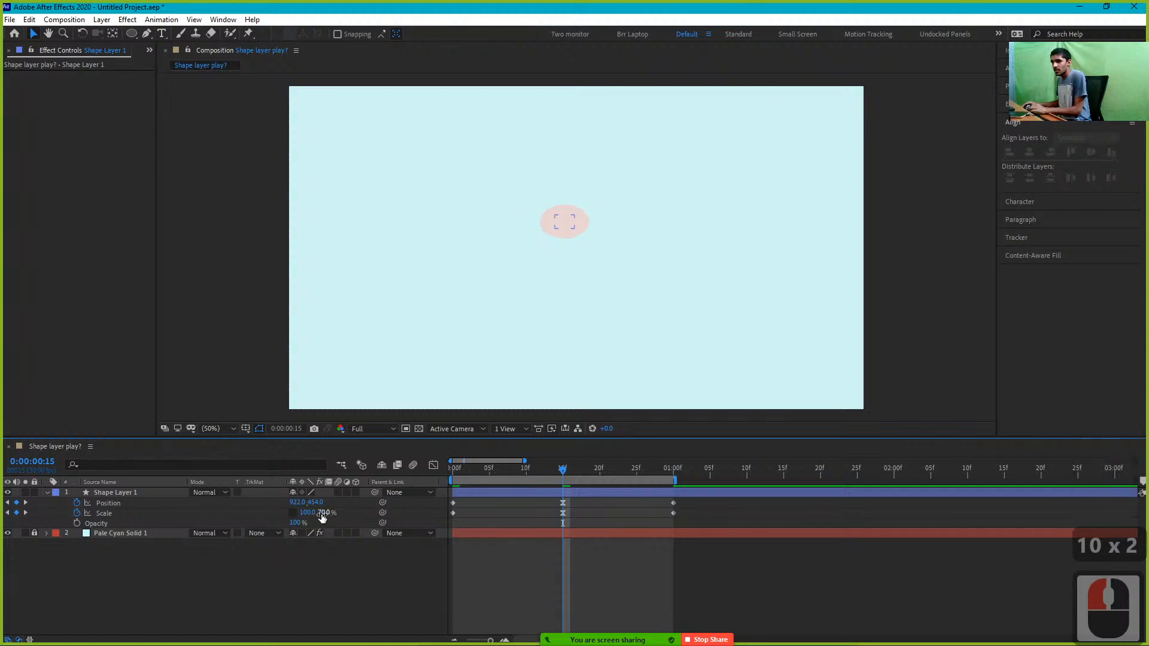
type("100")
Check the ball's squash at one second, play the bounce, and return to frame 15
left_click(673, 471)
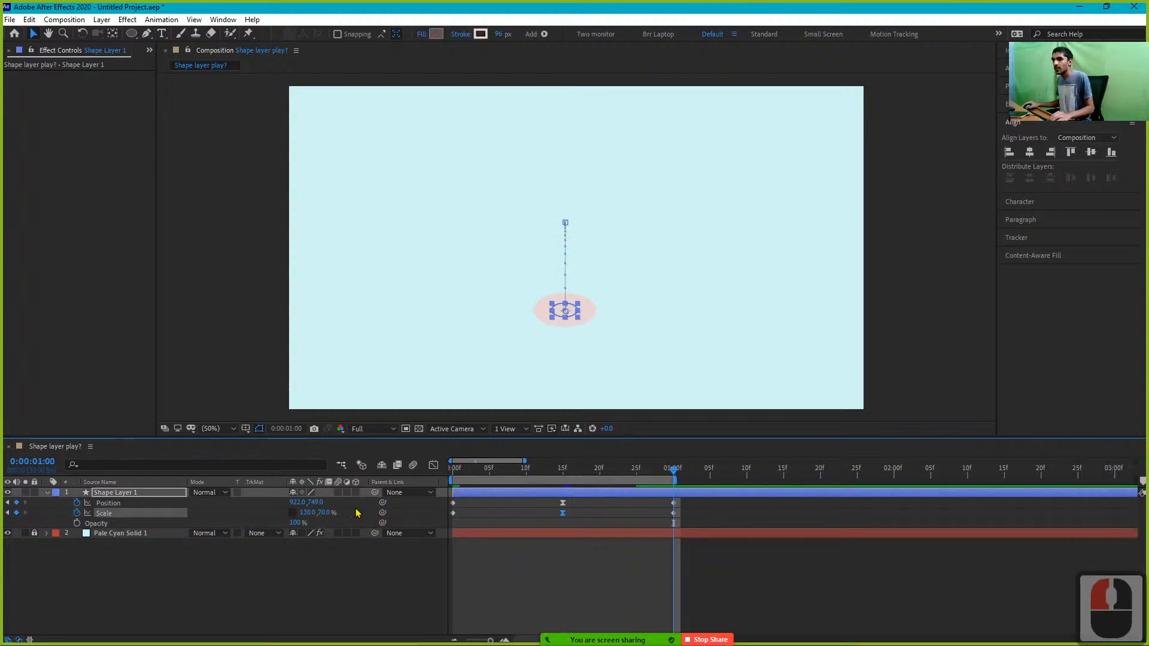
key("space")
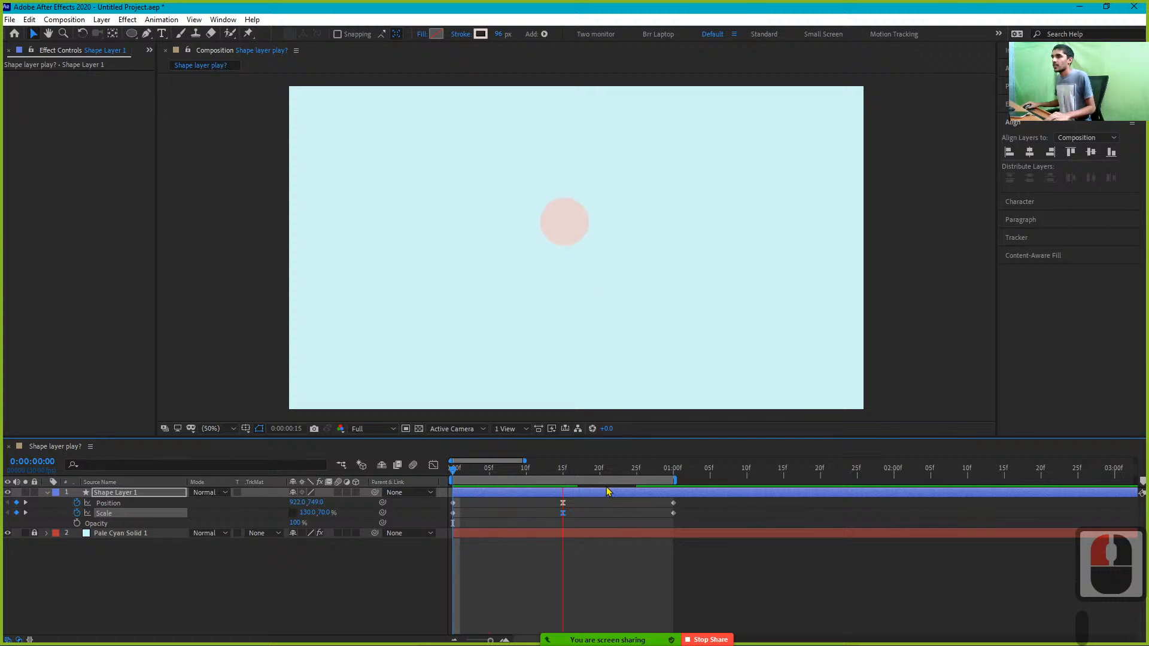
left_click(577, 471)
left_click(566, 471)
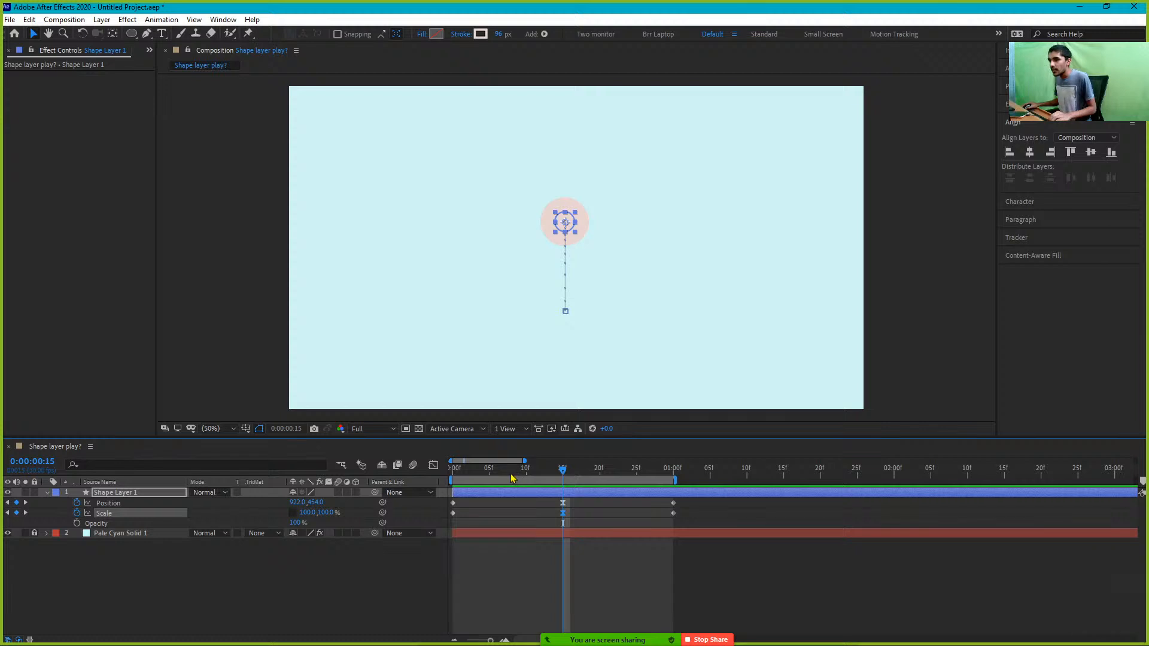
Try adding a vertical stretch keyframe at frame 6 with Scale set to 70% by 130%
left_click_drag(496, 477, 497, 479)
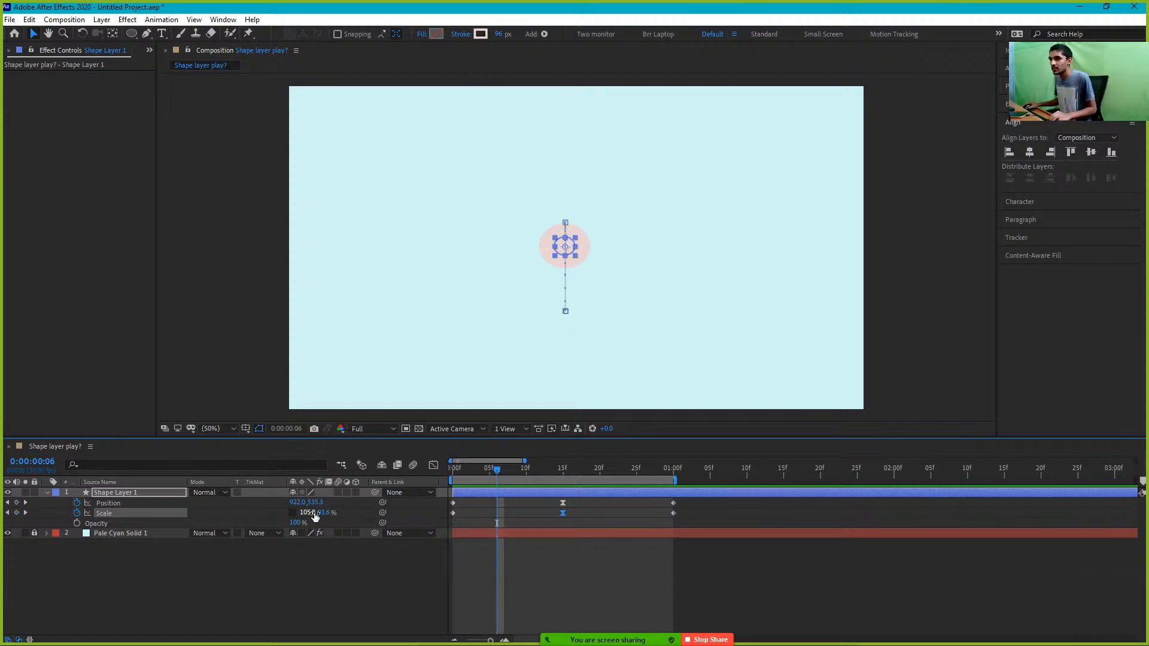
left_click_drag(309, 513, 301, 513)
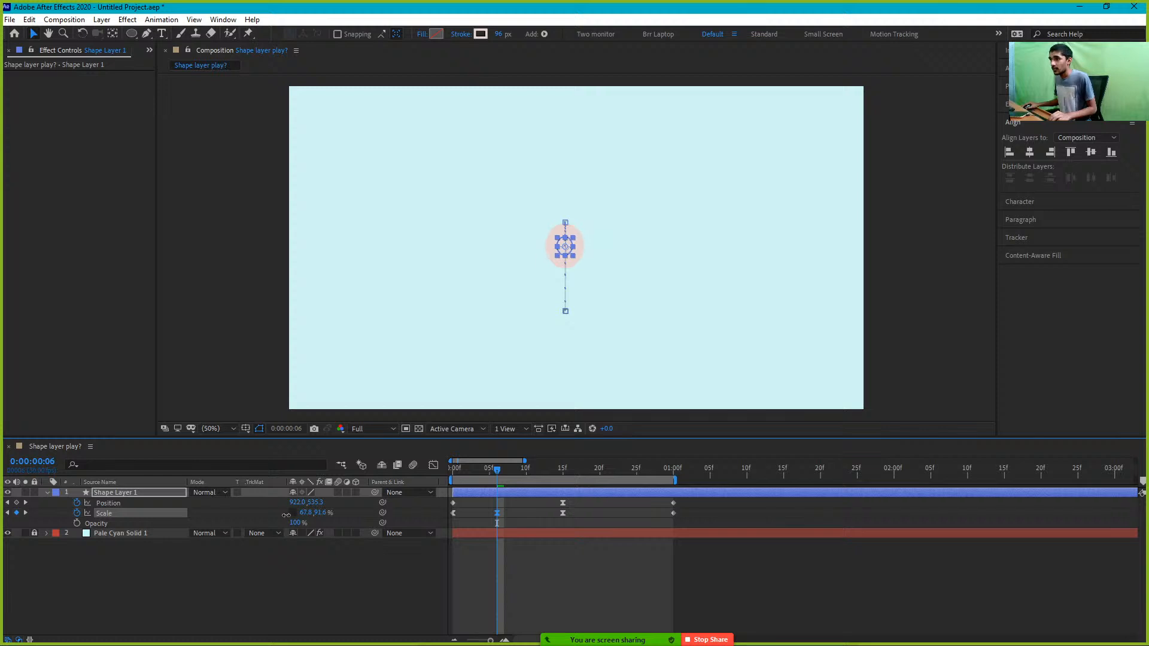
left_click(314, 522)
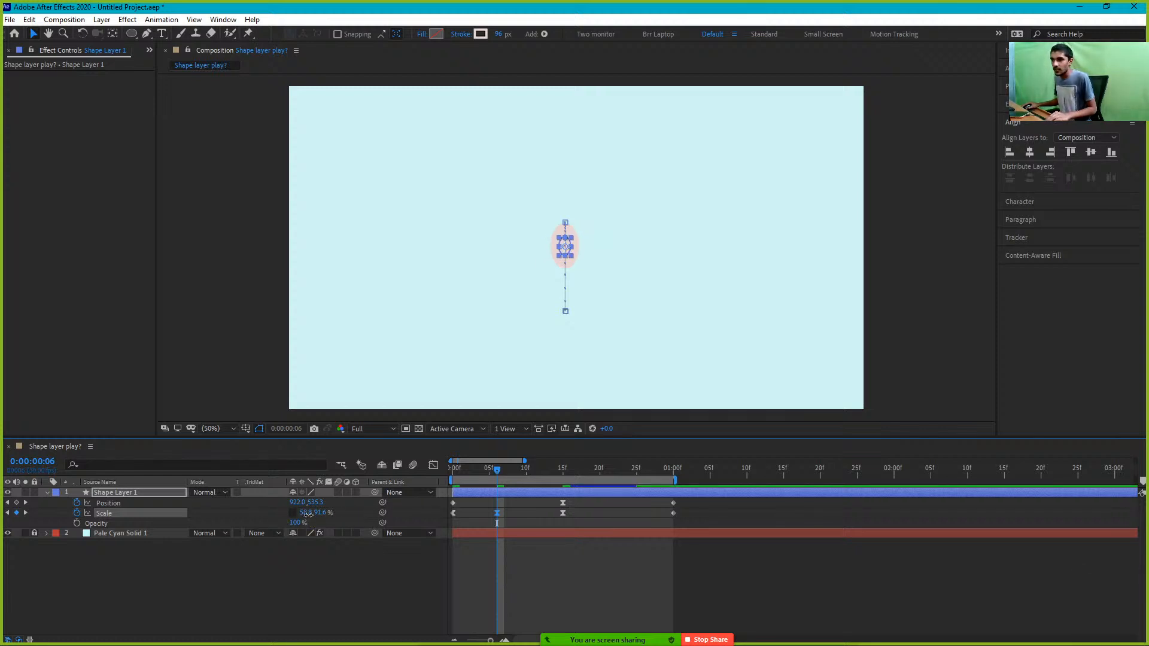
left_click_drag(308, 514, 312, 514)
double_click(307, 513)
type("70")
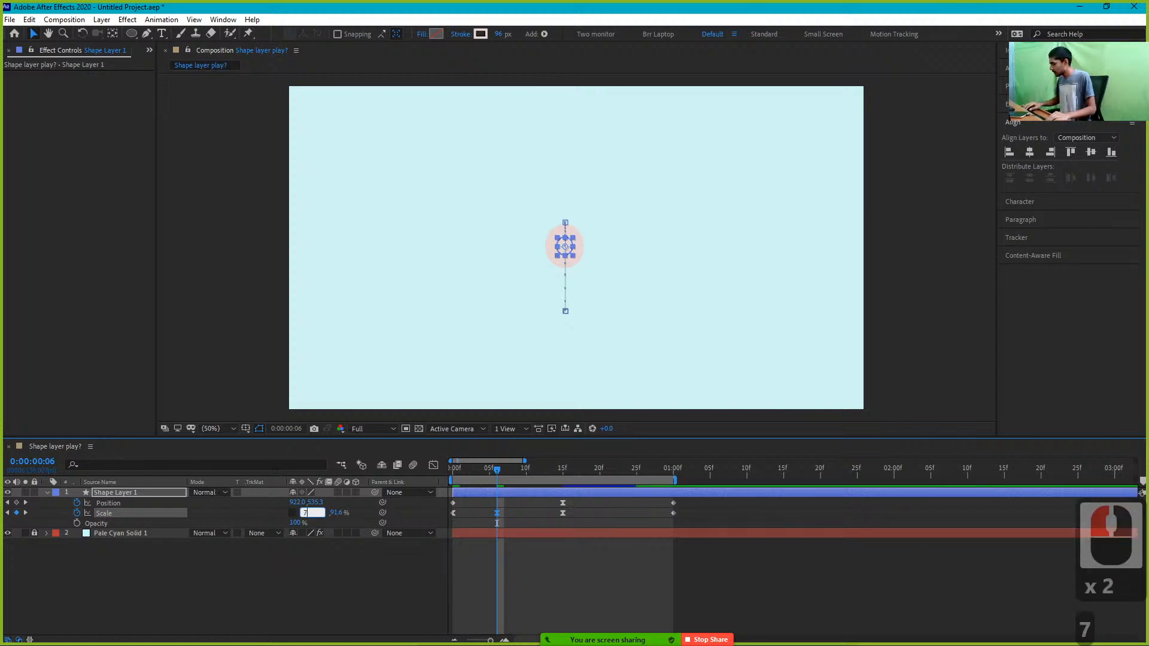
left_click(323, 513)
type("130")
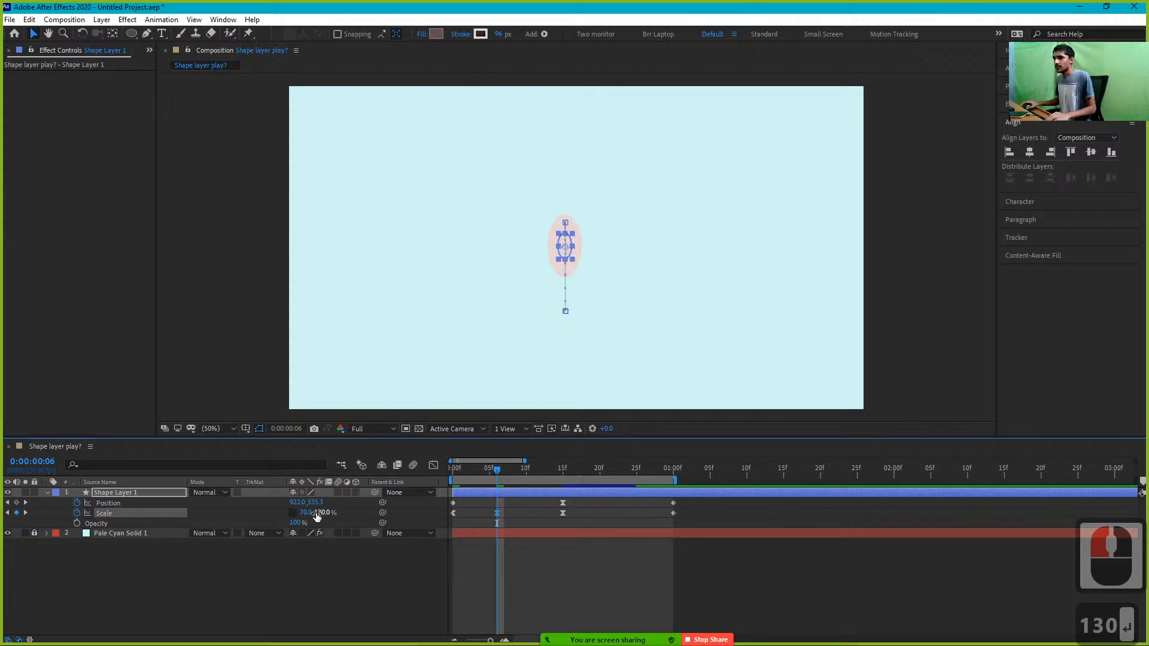
key("Return")
Try duplicating the frame 6 stretch Scale keyframe at frame 22, and preview the motion from the first frame
left_click(456, 481)
left_click_drag(456, 482, 614, 475)
left_click(496, 513)
key("ctrl+c")
key("ctrl+v")
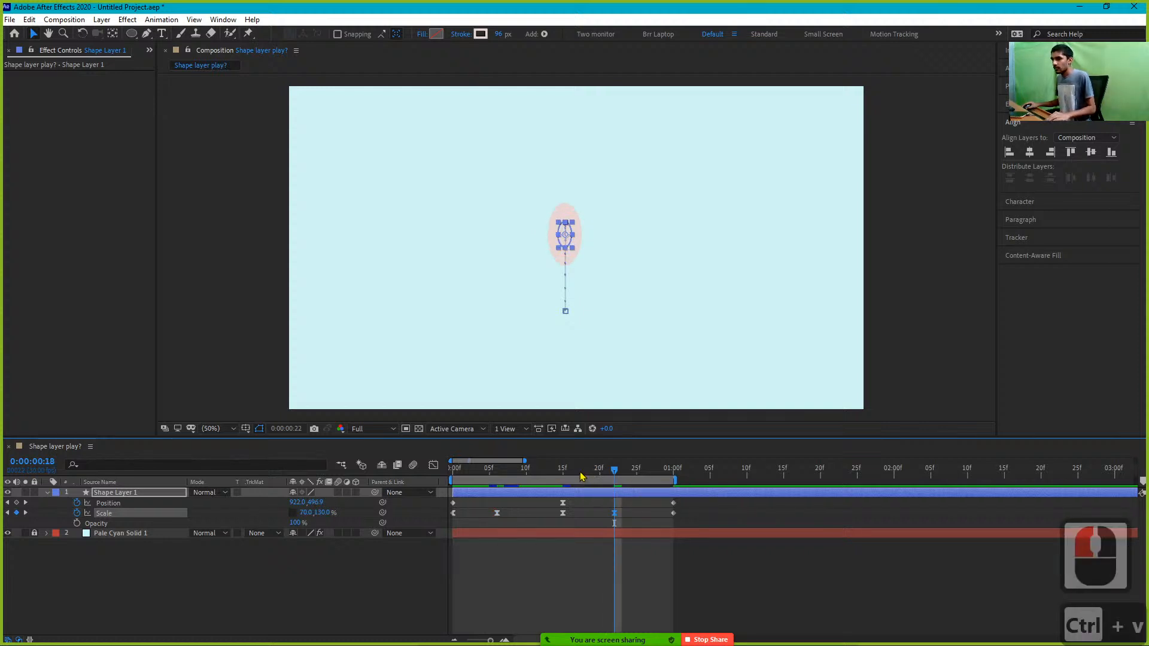
key("Home")
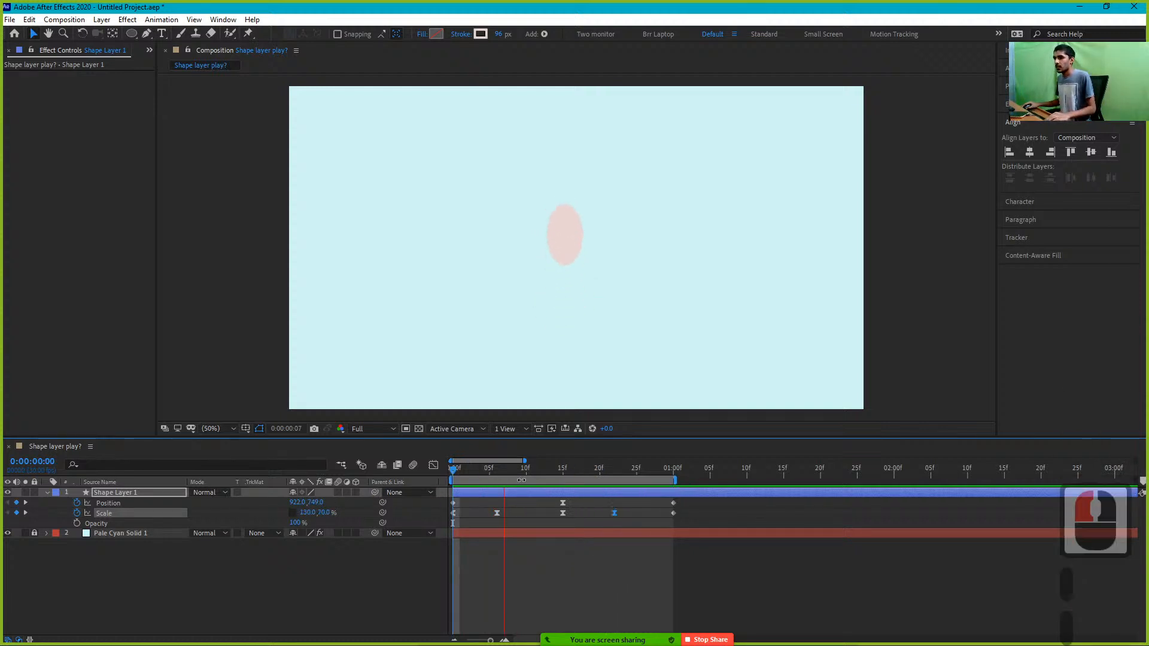
Shorten the incoming and outgoing influence handles of the frame 15 Scale keyframe in the speed graph, incoming to about 20%, and preview the motion
left_click_drag(515, 475, 562, 486)
left_click(564, 503, "shift")
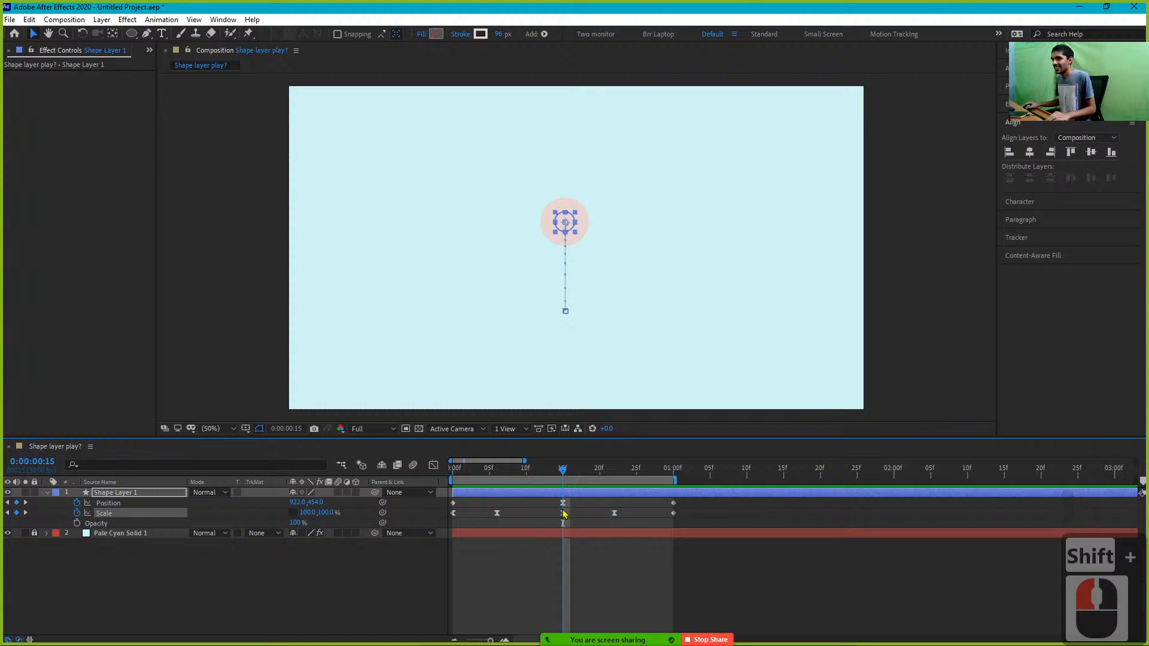
left_click(562, 512, "shift")
left_click(433, 465)
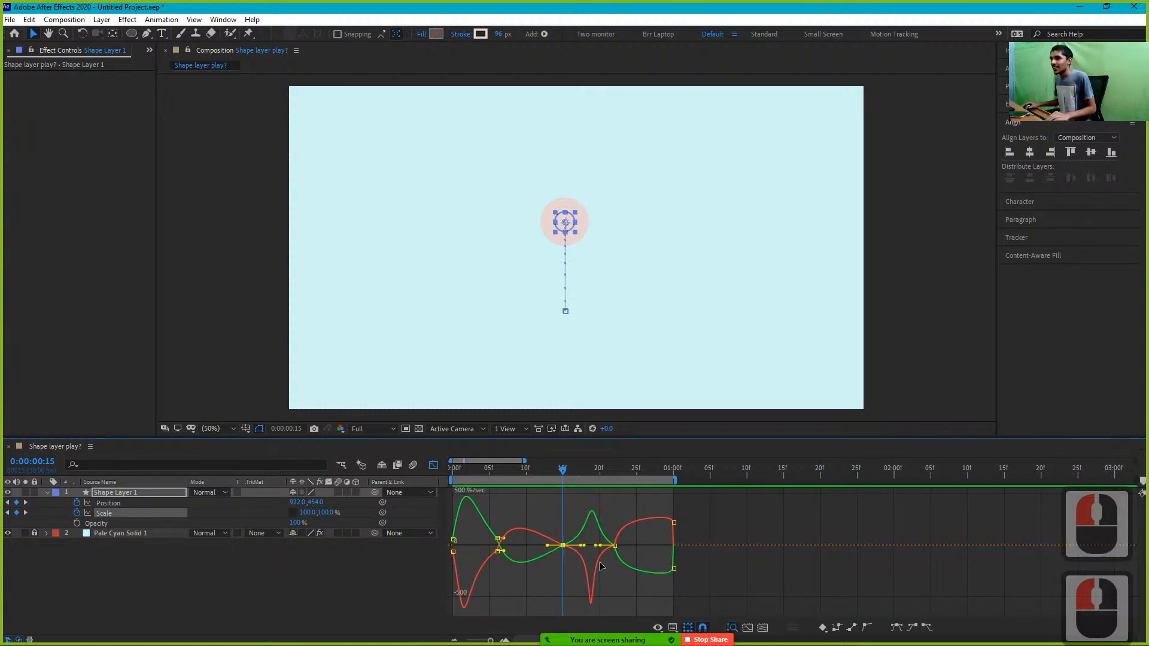
left_click_drag(547, 545, 560, 546)
left_click(558, 552)
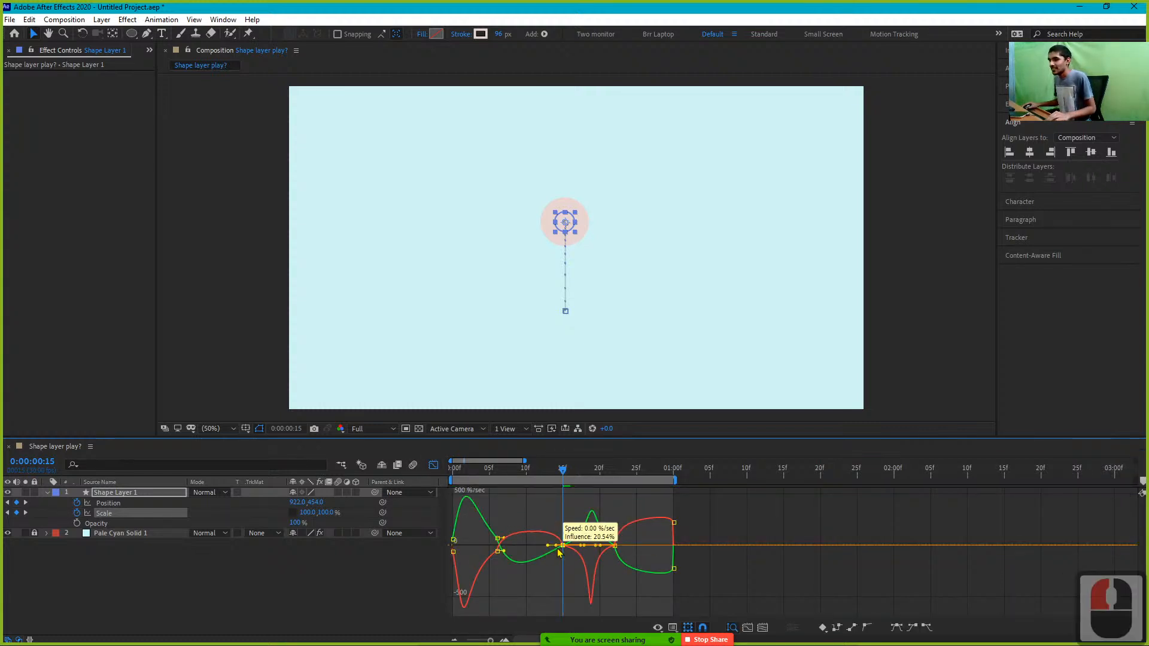
left_click(559, 551, "shift")
mouse_move(571, 556)
left_mouse_down()
mouse_move(547, 518)
mouse_move(580, 548)
mouse_move(556, 547)
left_mouse_up()
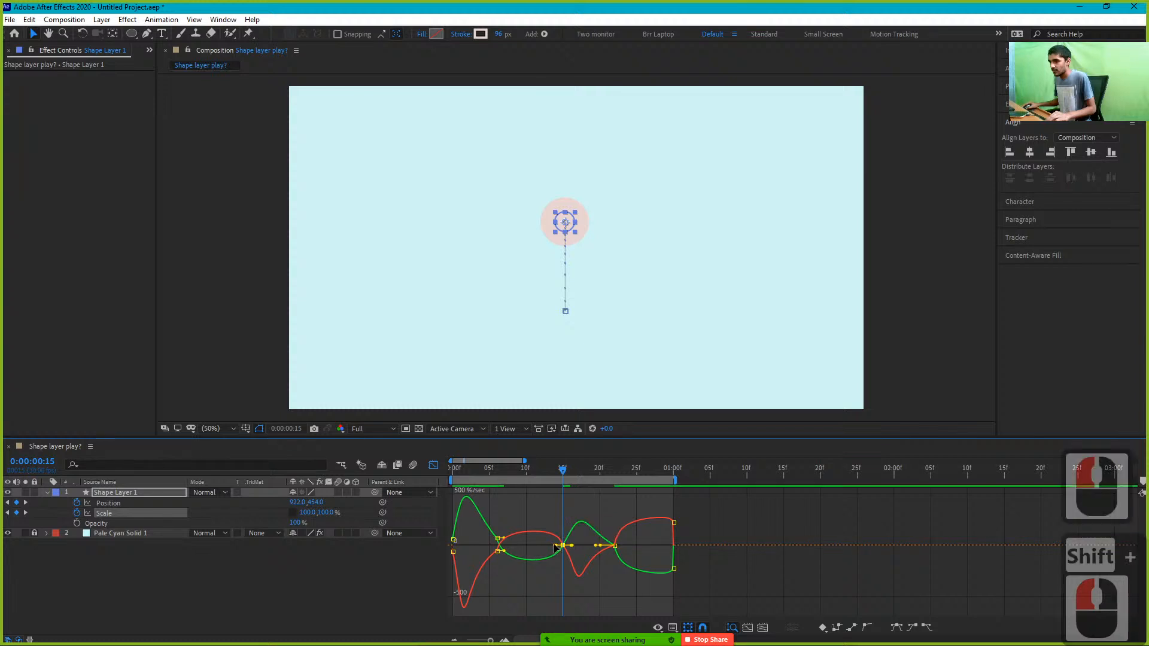
key("space")
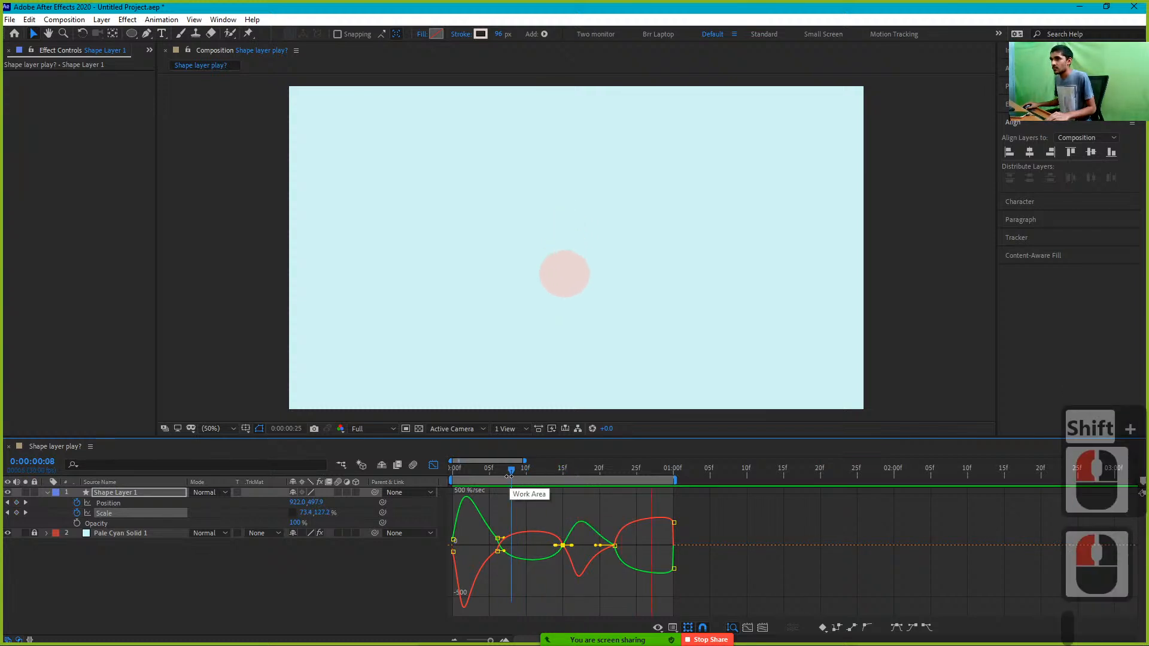
Return the timeline to the layer bars and delete the stretch Scale keyframes at frames 6 and 22
left_click(434, 464)
left_click(484, 524)
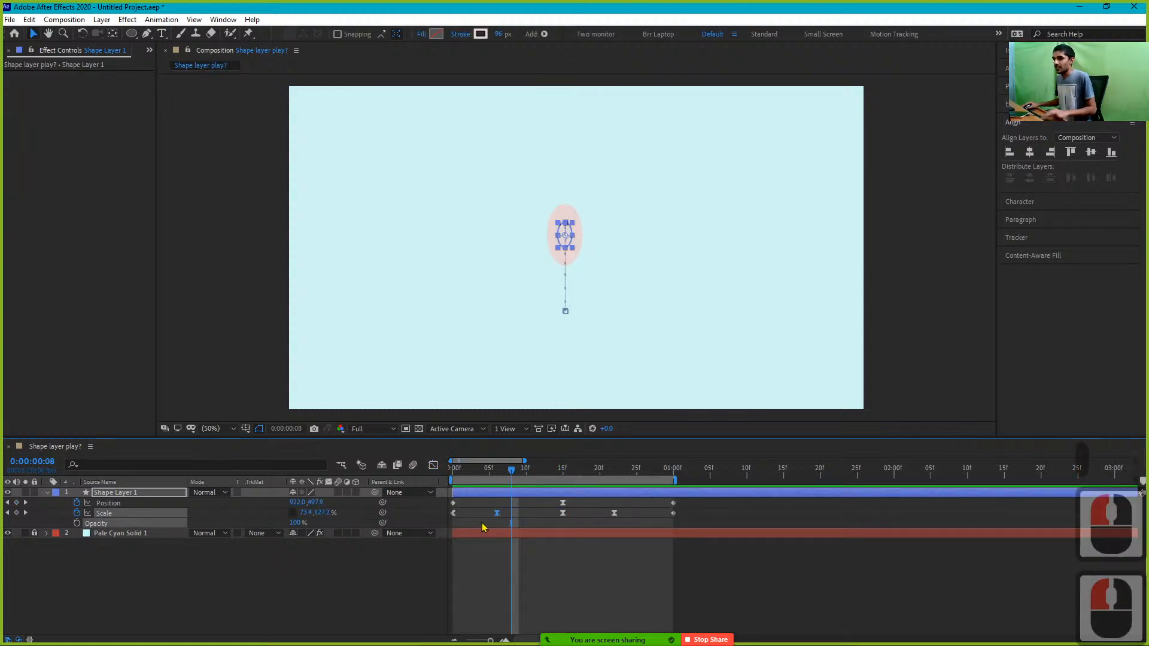
key("Delete")
left_click_drag(635, 505, 591, 525)
key("Delete")
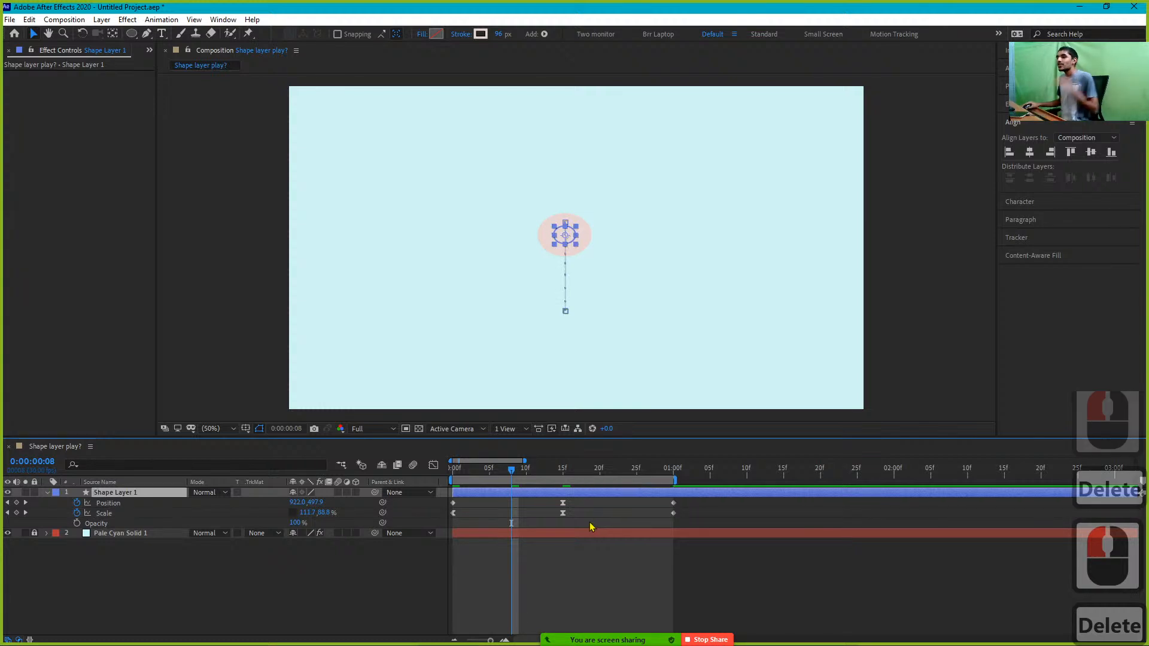
Preview the bounce with three Scale keyframes, scrub through its first half, and go to frame 15
left_click(509, 476)
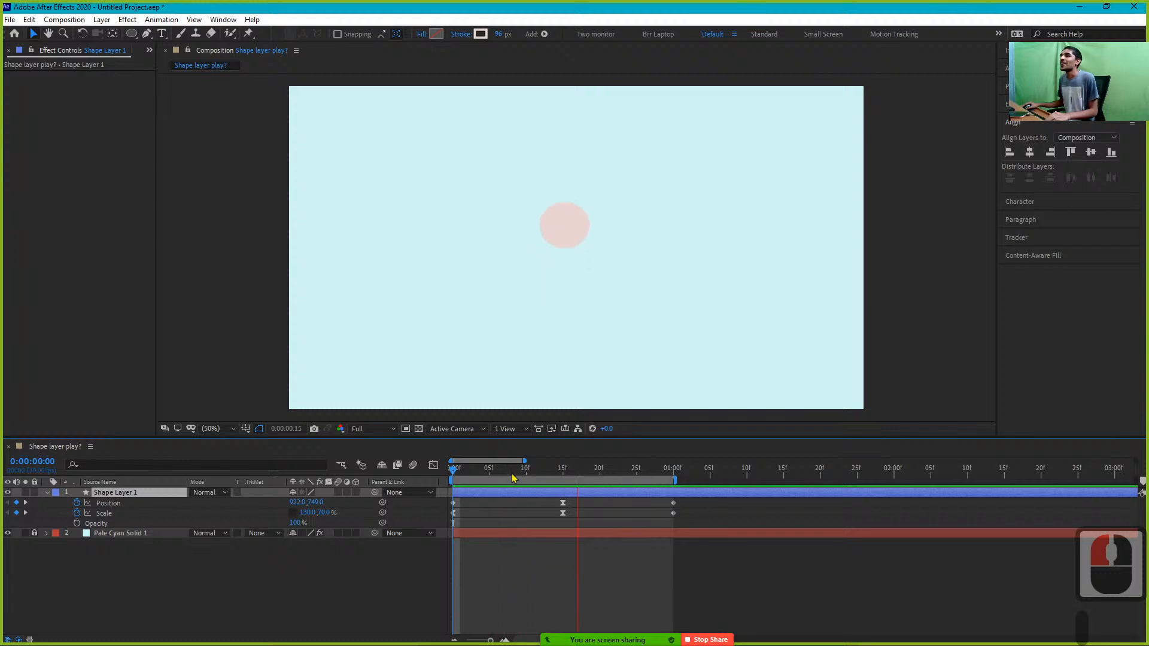
left_click(525, 474)
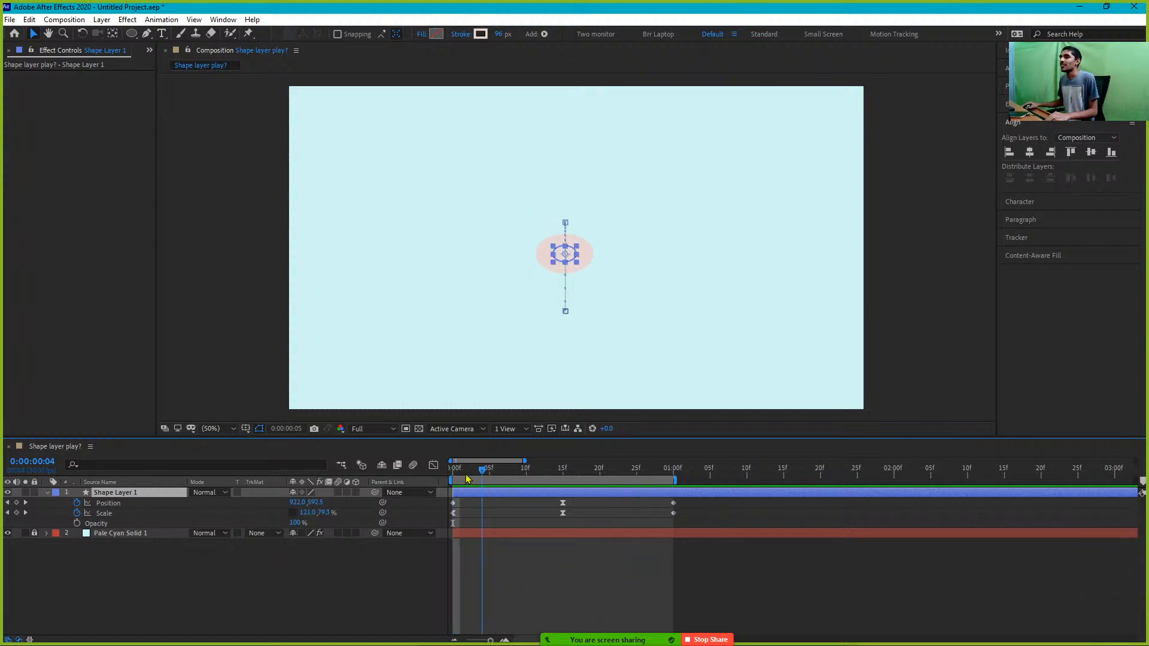
left_click(544, 469)
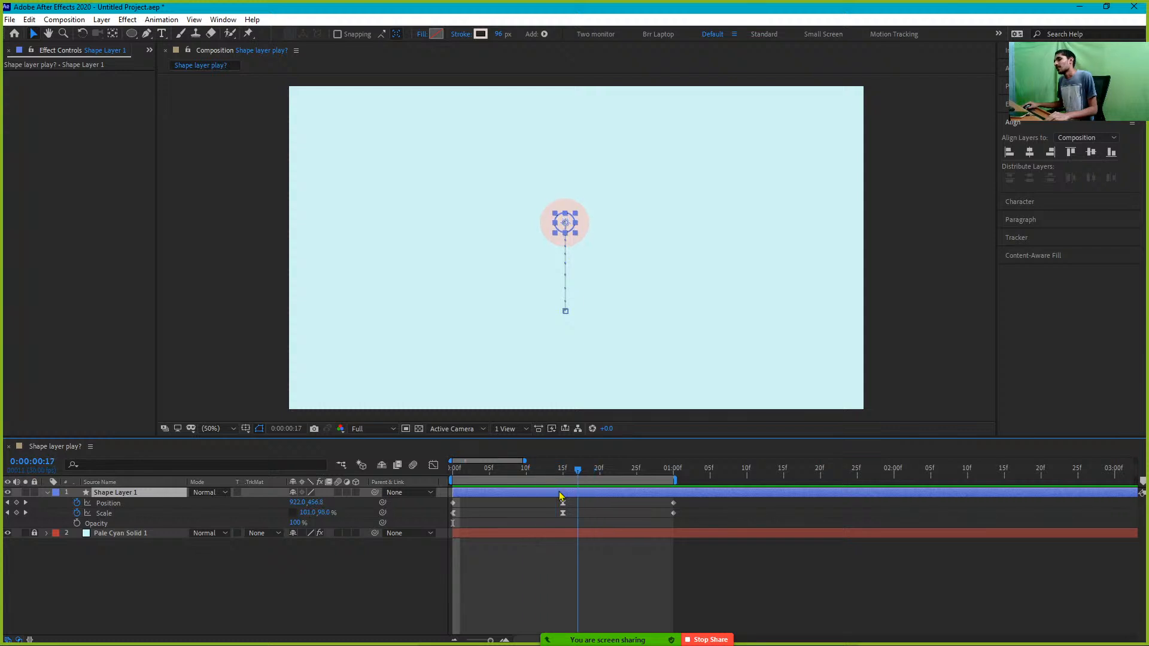
left_click(516, 490)
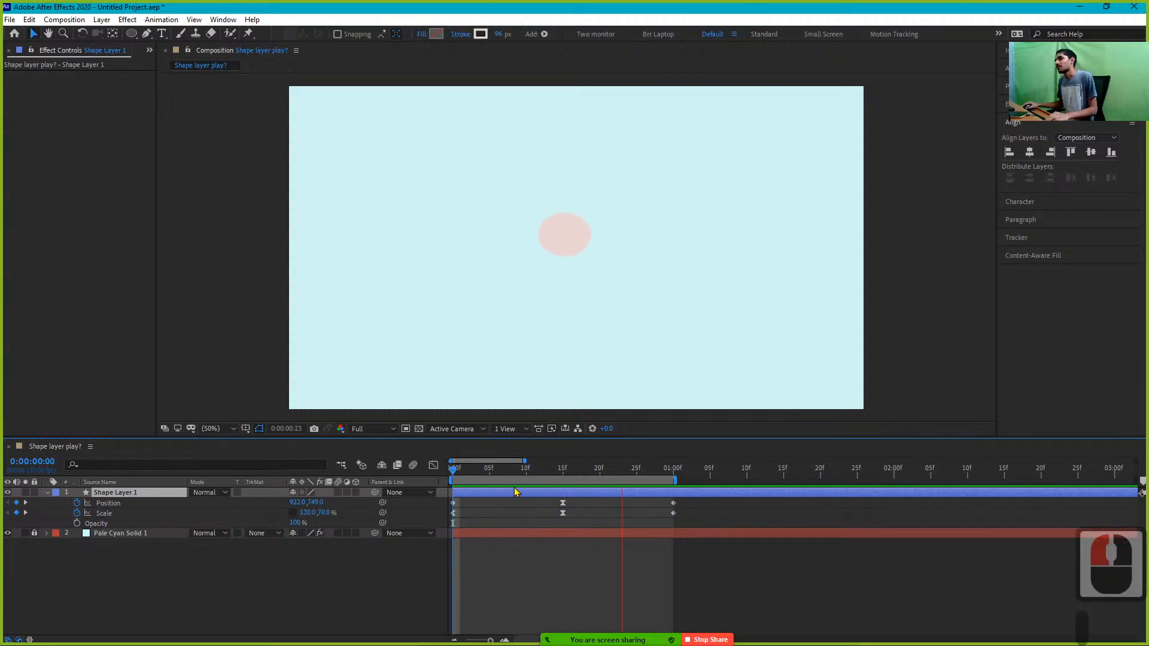
left_click(564, 511, "shift")
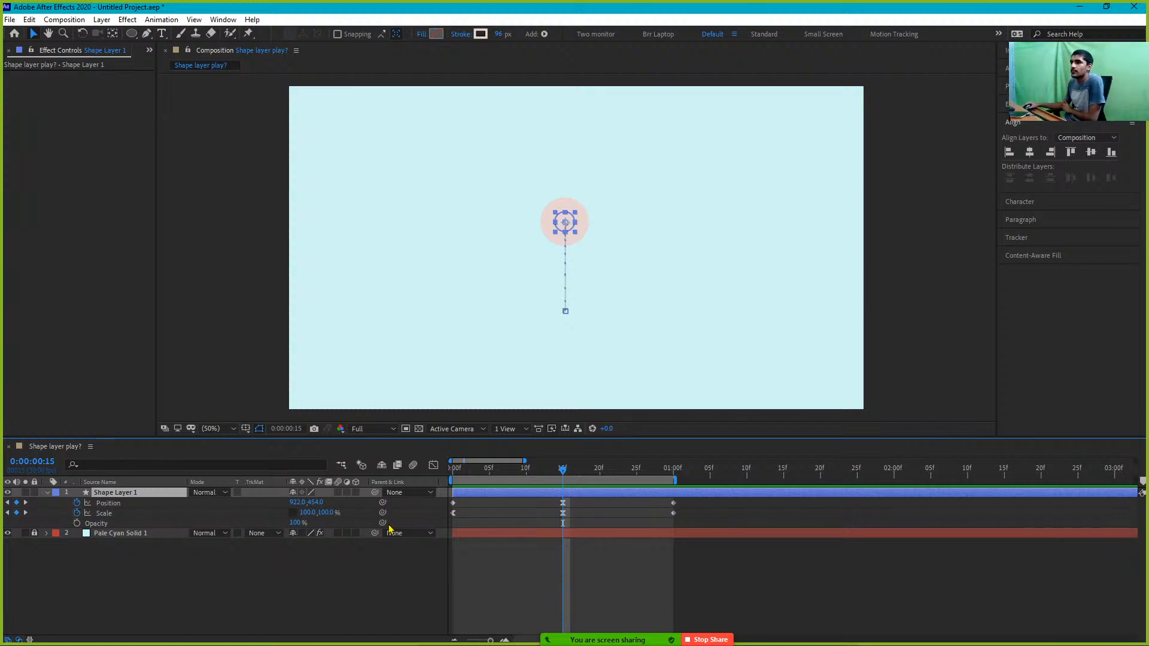
Try shifting all three Scale keyframes three frames later, and preview the delayed squash
left_click_drag(690, 513, 453, 519)
left_click_drag(562, 517, 584, 515)
left_click(453, 469)
key("space")
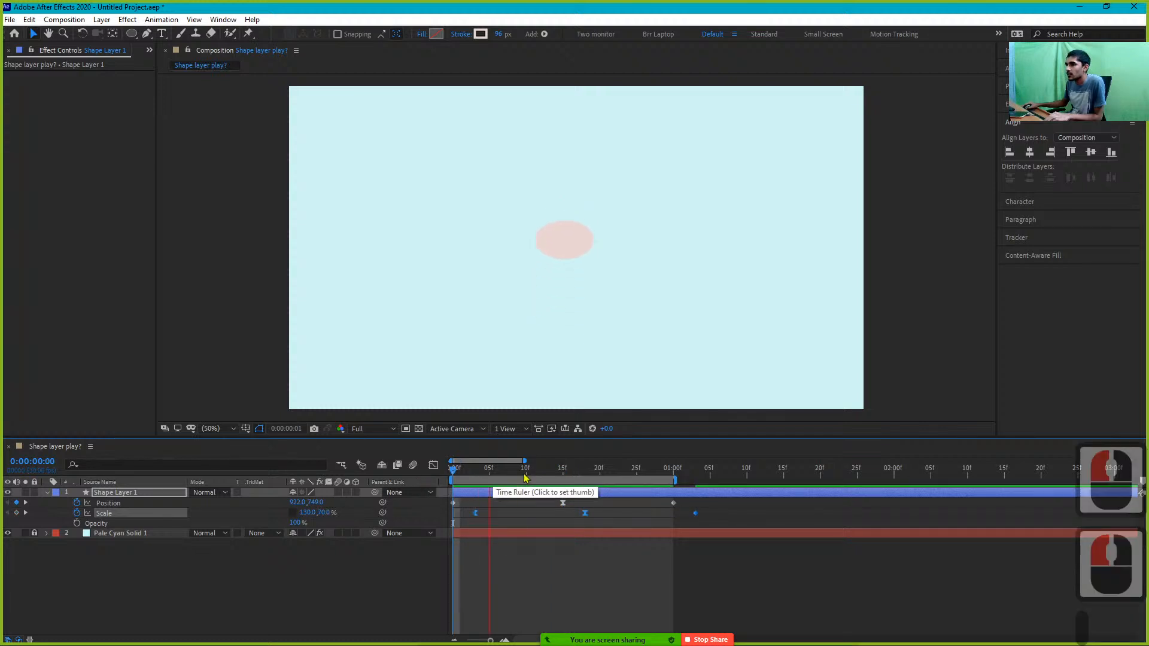
key("space")
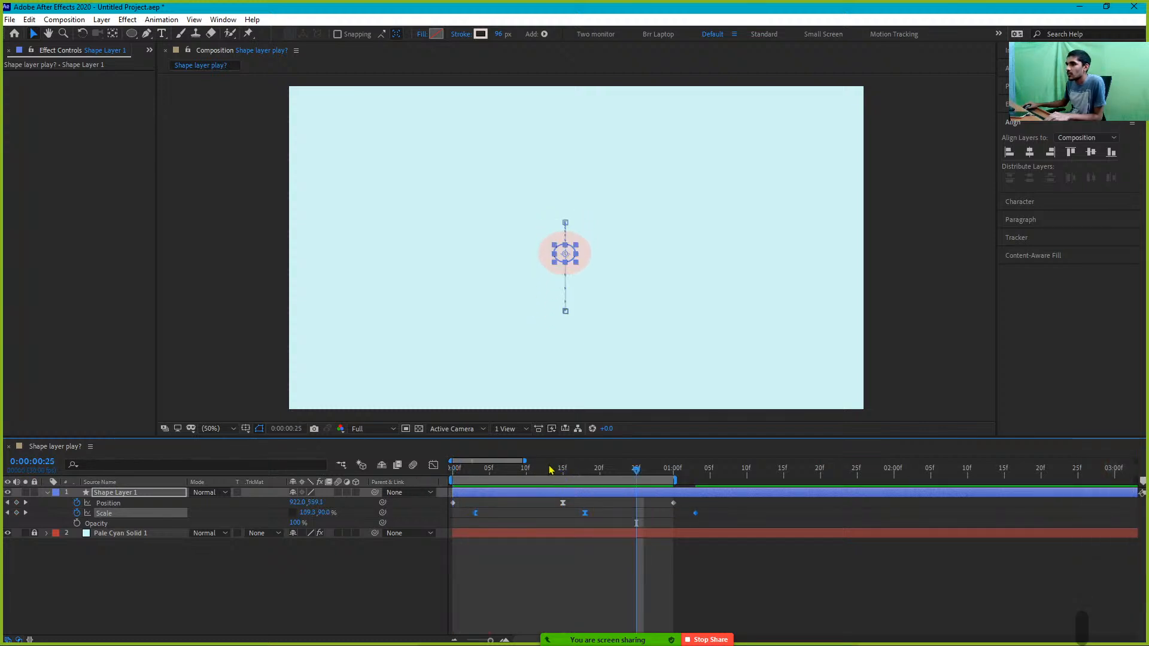
Try moving the three Scale keyframes four frames ahead of the Position keyframes, preview the motion, and realign them with Position
left_click_drag(523, 524, 530, 524)
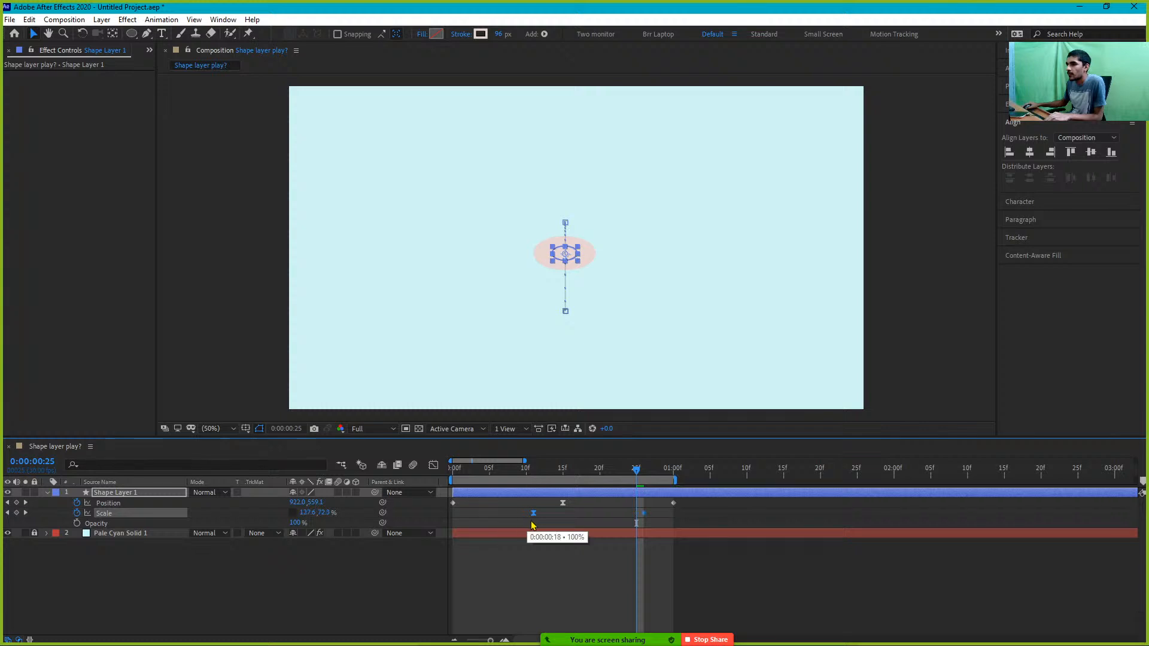
left_click_drag(531, 474, 451, 492)
key("space")
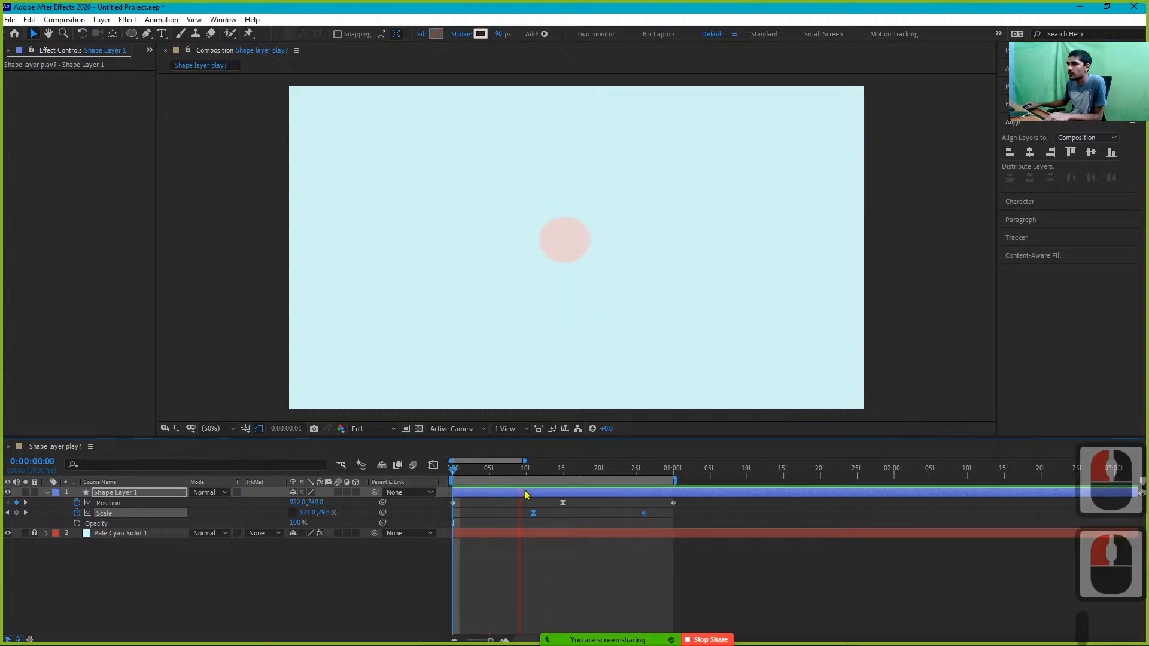
key("space")
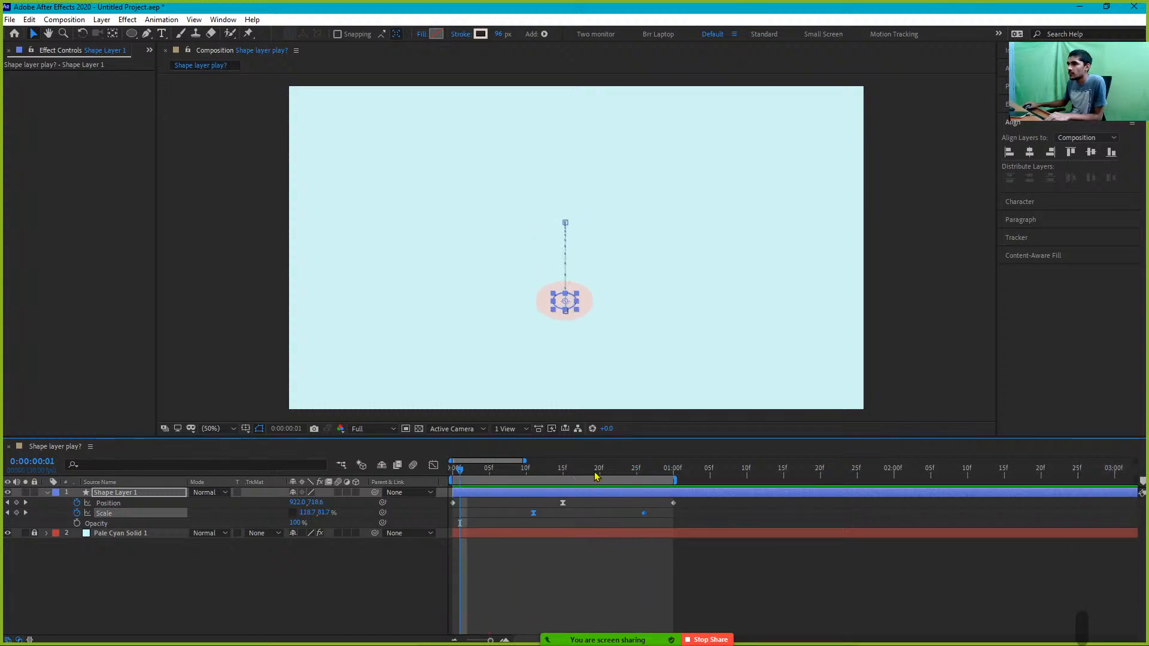
left_click_drag(642, 515, 671, 523)
left_click(618, 522)
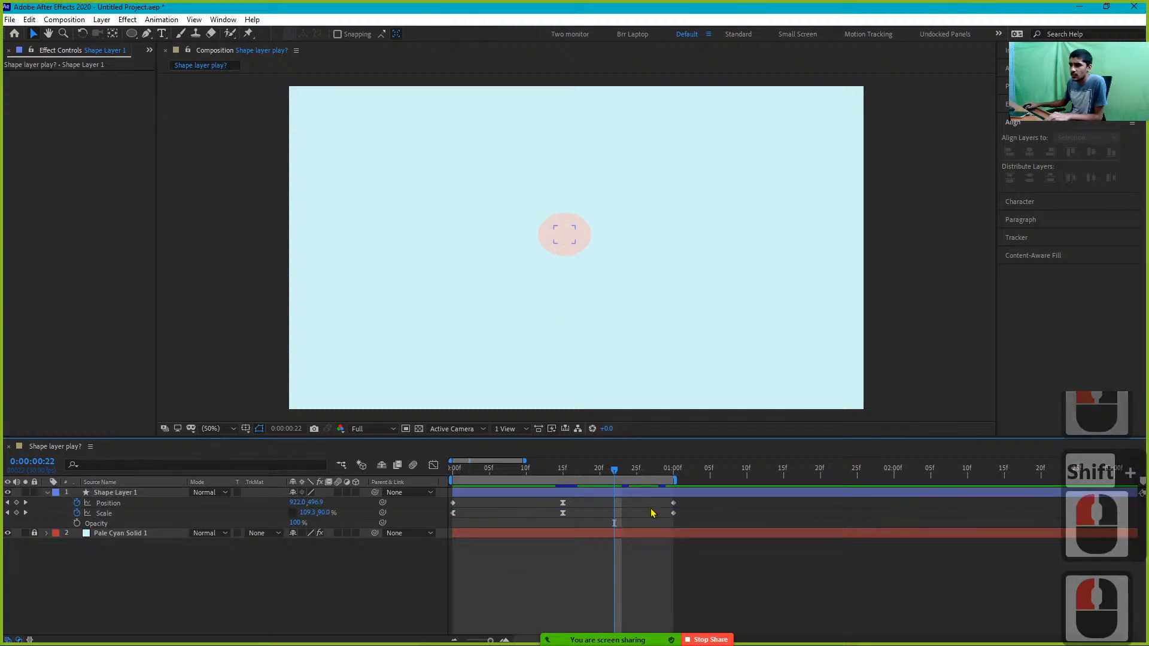
Copy the round-ball Scale keyframe at frame 15 and paste it at frames 27 and 2
left_click_drag(613, 475, 654, 512)
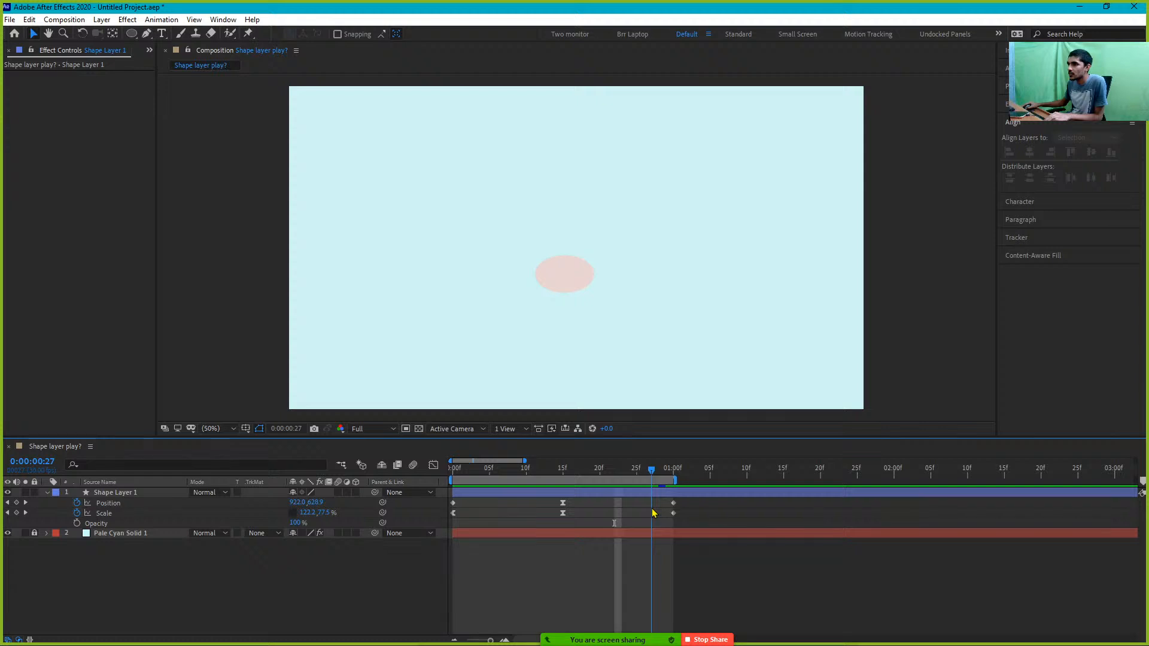
left_click(673, 514)
left_click(563, 513)
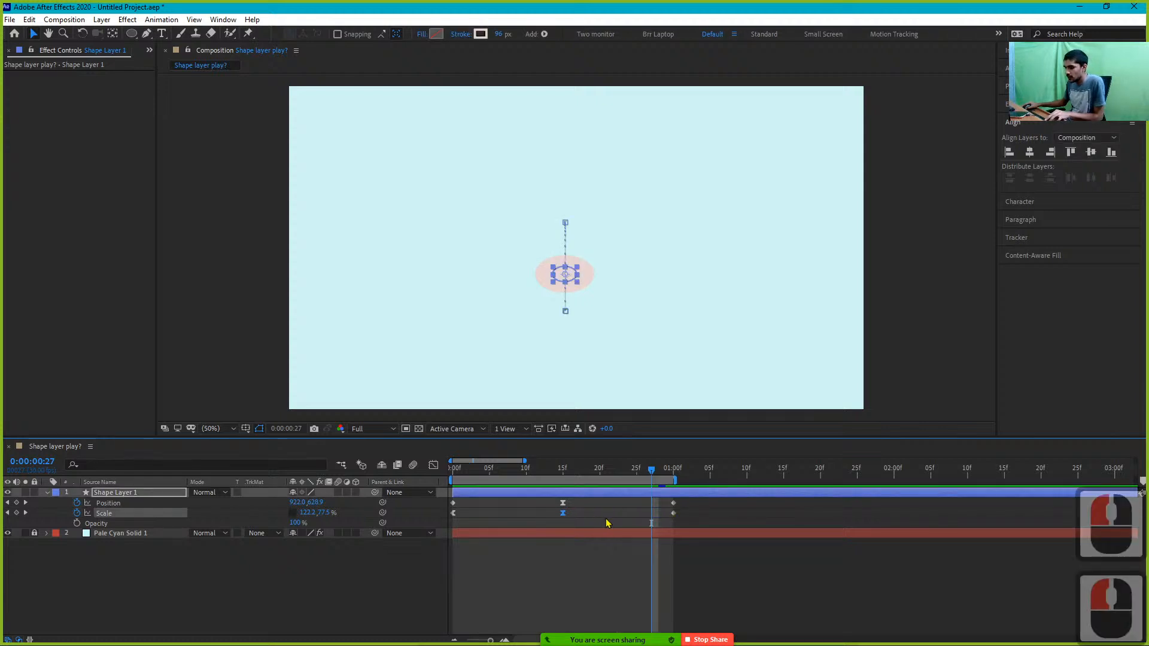
key("ctrl+c")
key("ctrl+v")
left_click(467, 472)
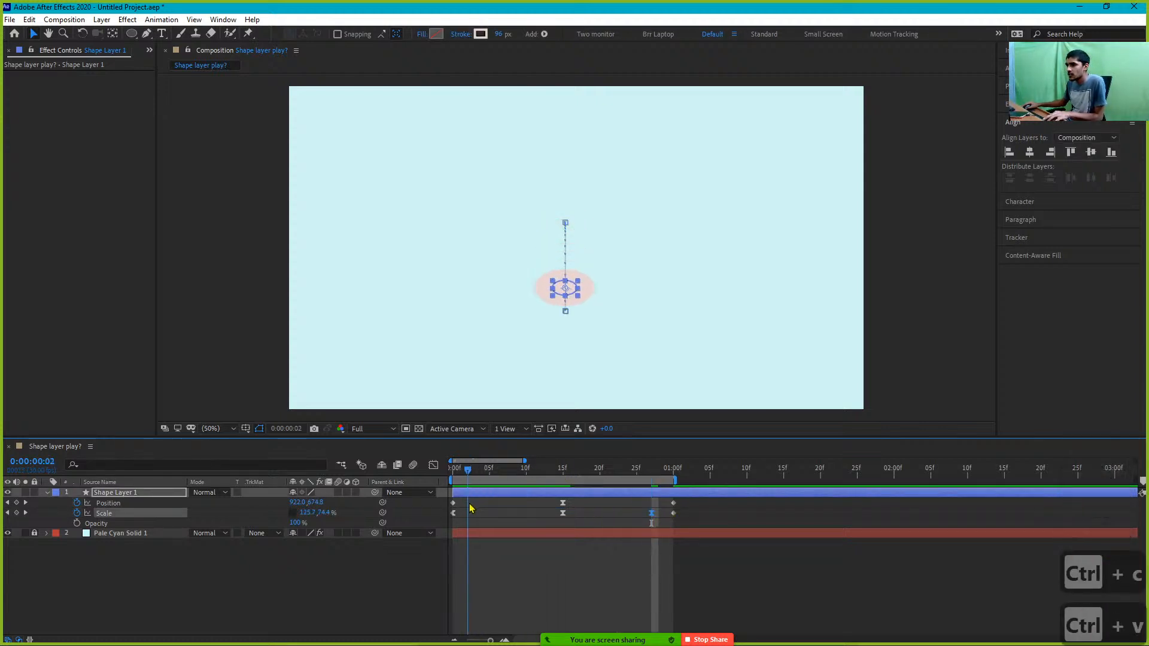
key("ctrl+v")
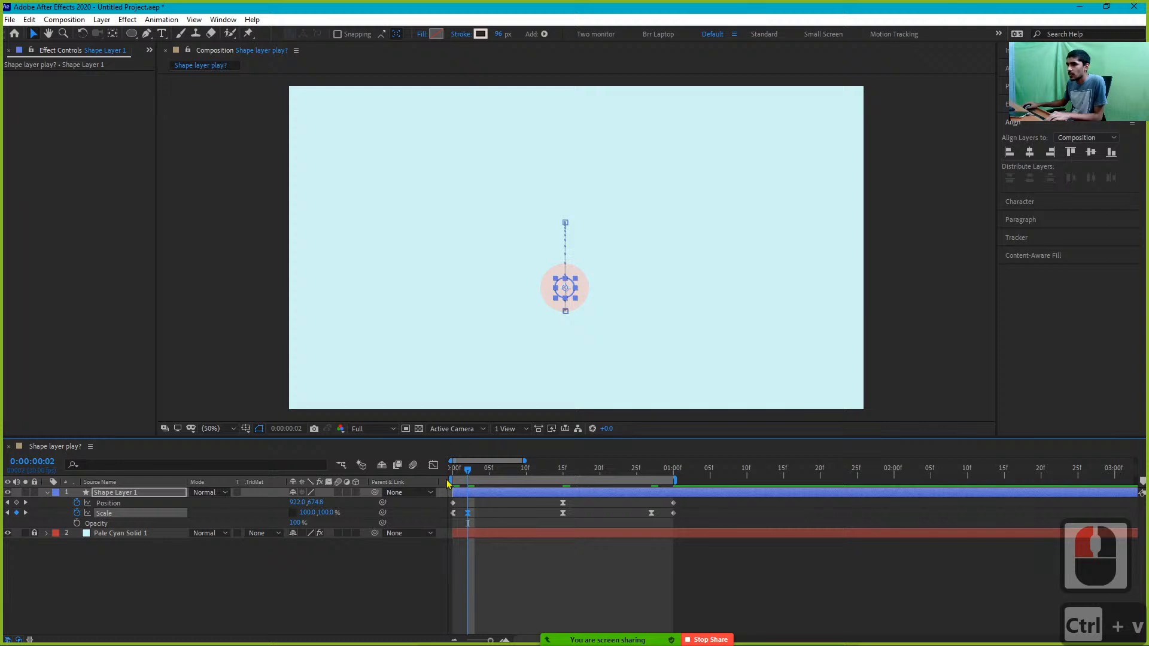
Preview the bounce repeatedly from the start and examine the ball's shape at frame 2
key("space")
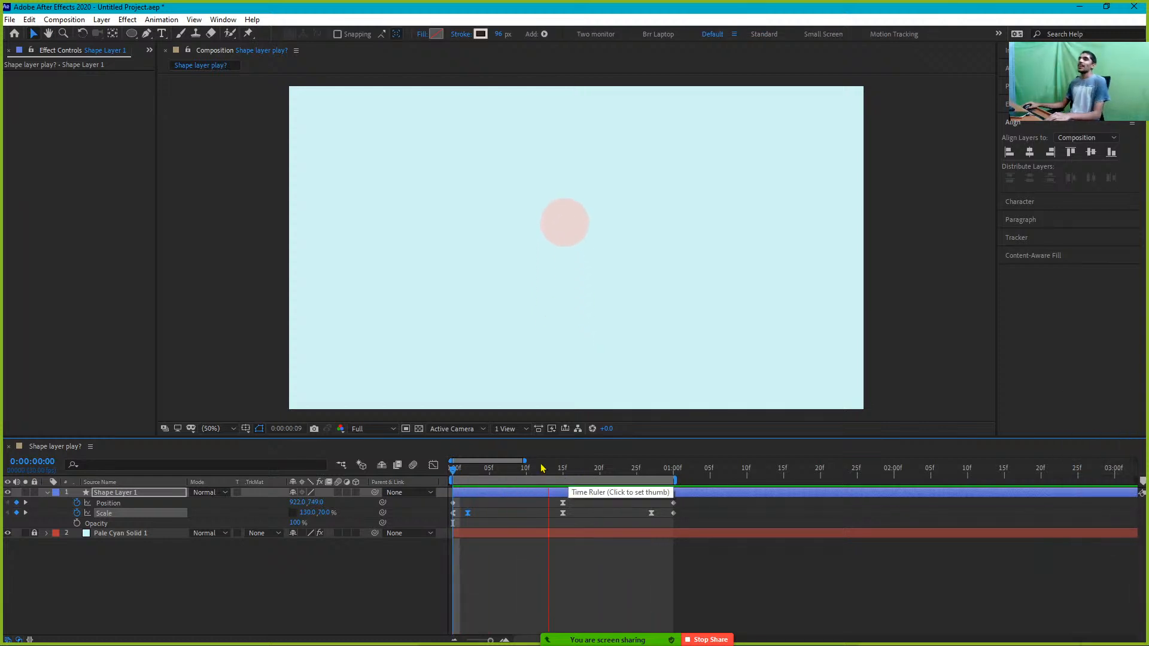
left_click_drag(526, 468, 470, 529)
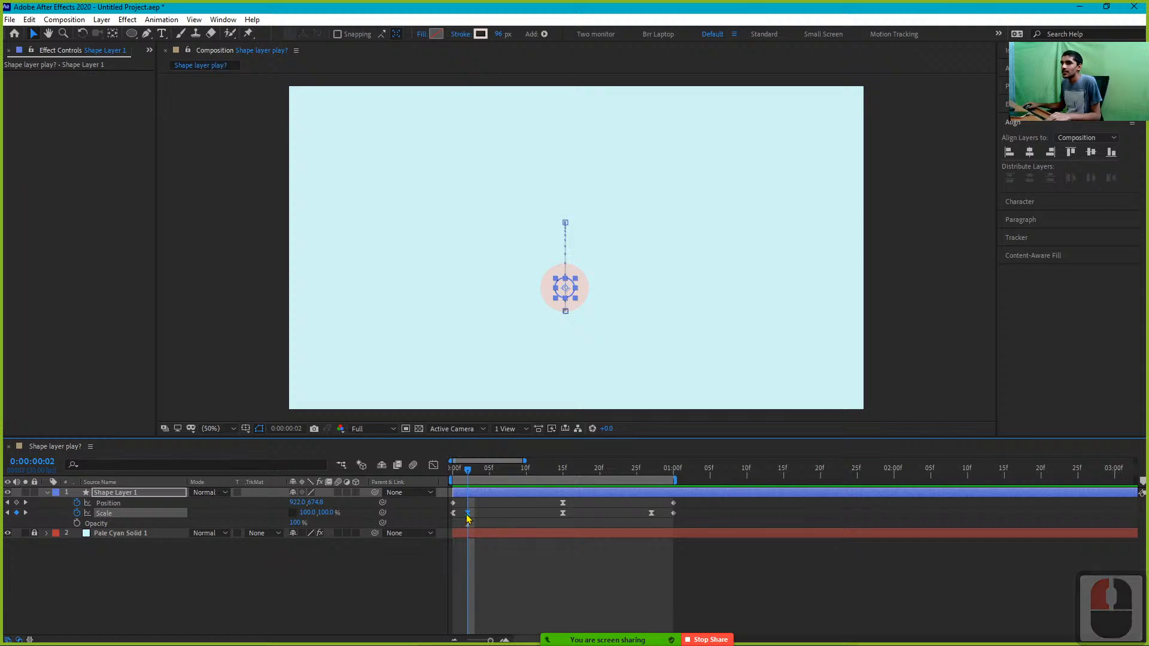
left_click_drag(459, 473, 437, 495)
key("space")
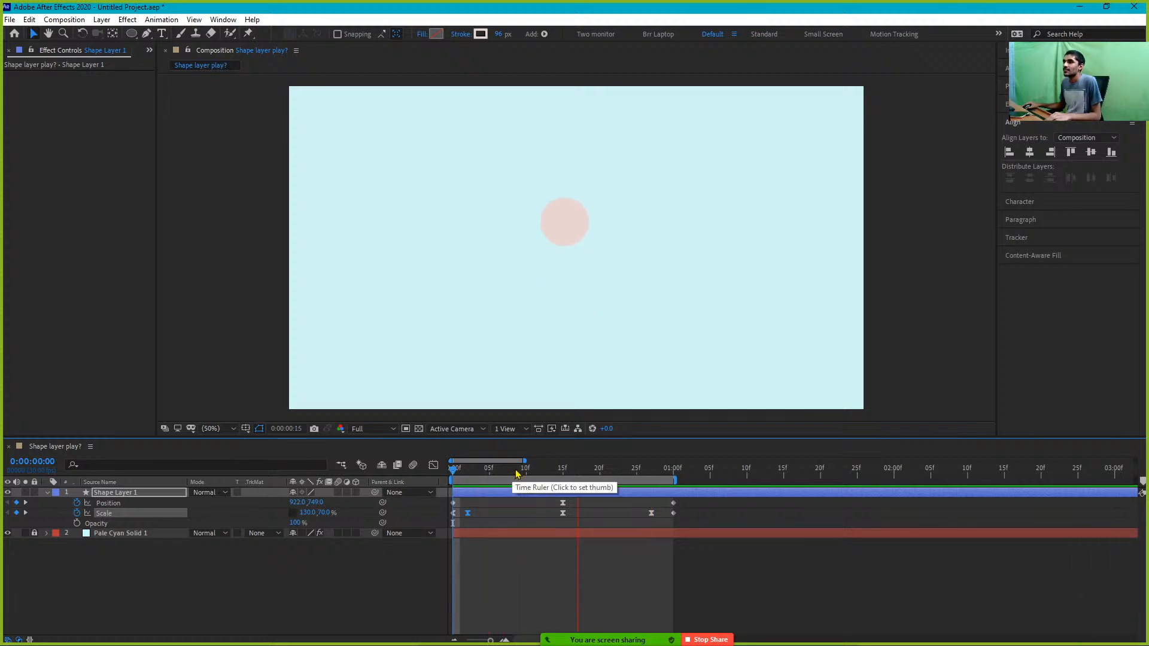
key("space")
key("Home")
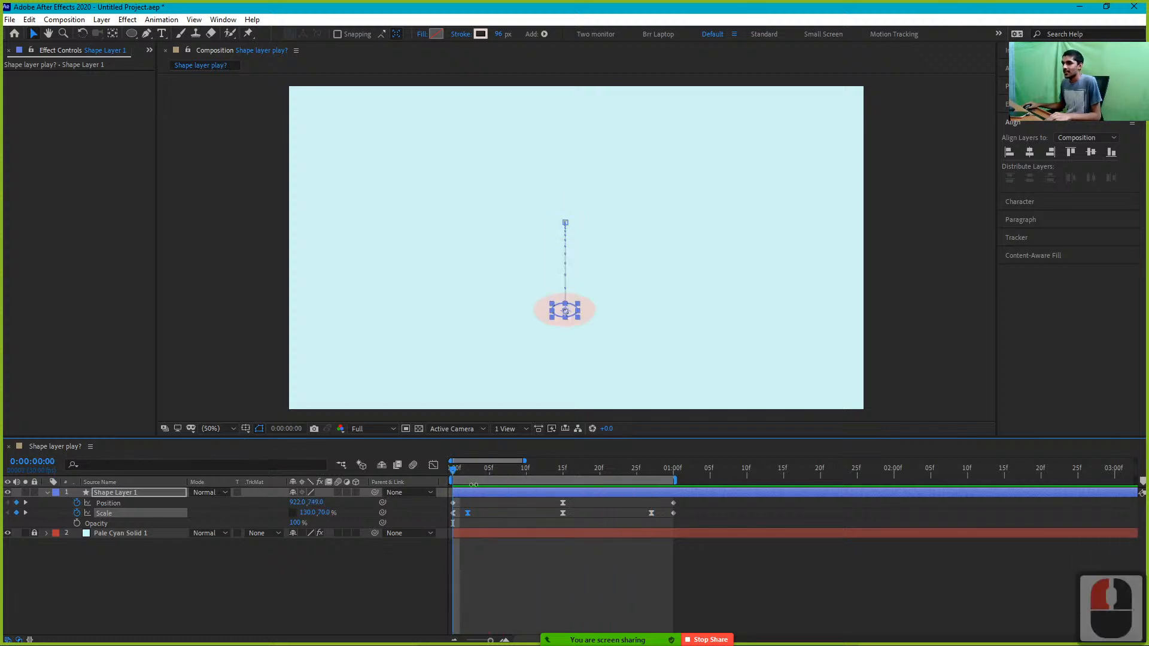
key("space")
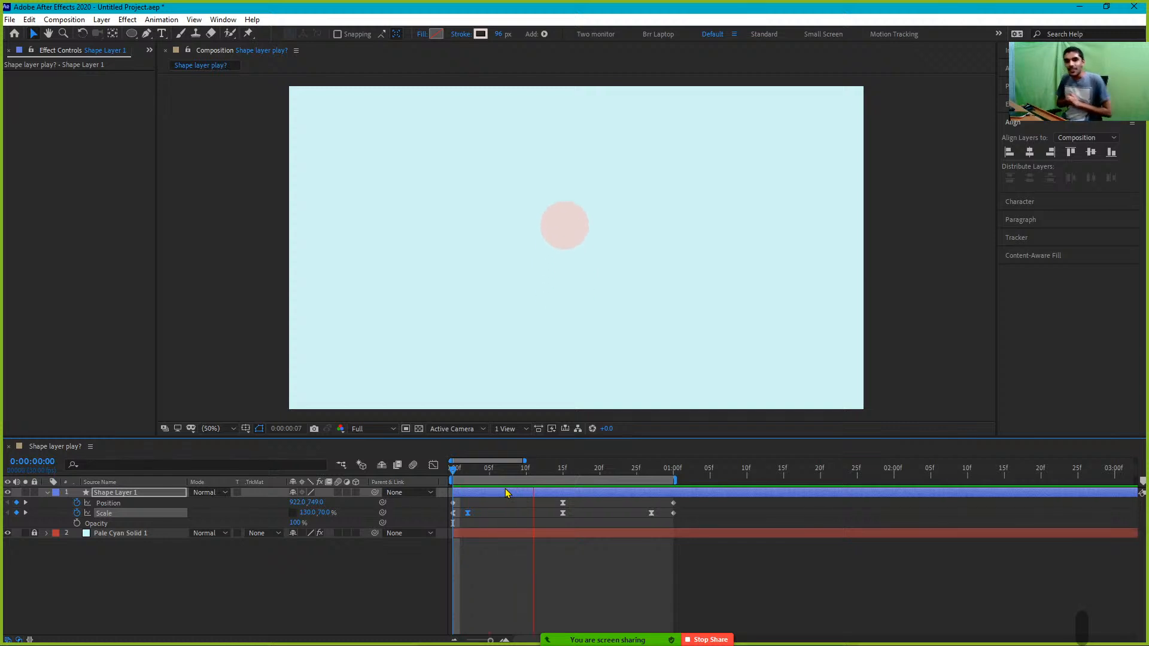
key("space")
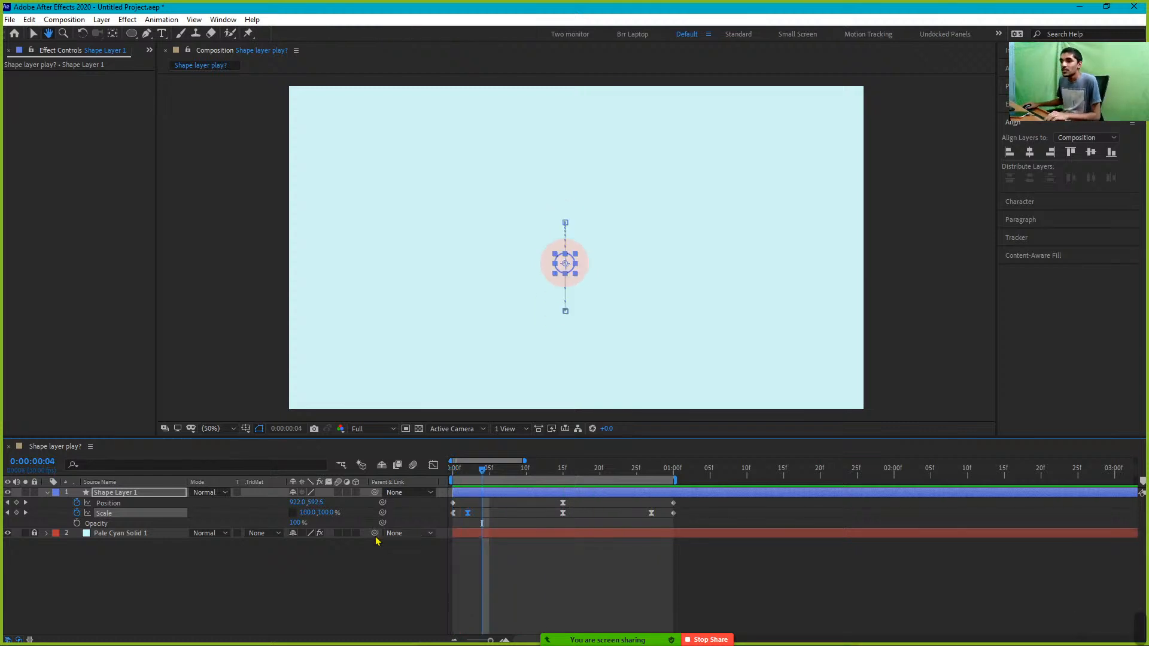
Separate the ball's Position dimensions and remove all X Position keyframes, previewing the result
right_click(121, 504)
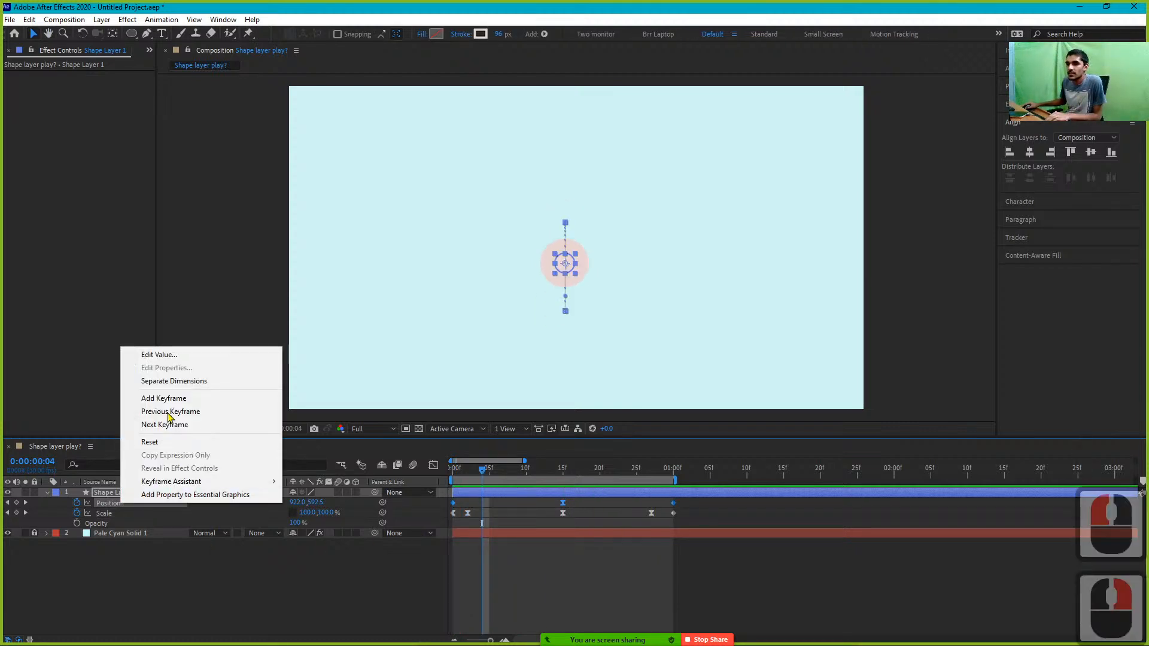
left_click(171, 380)
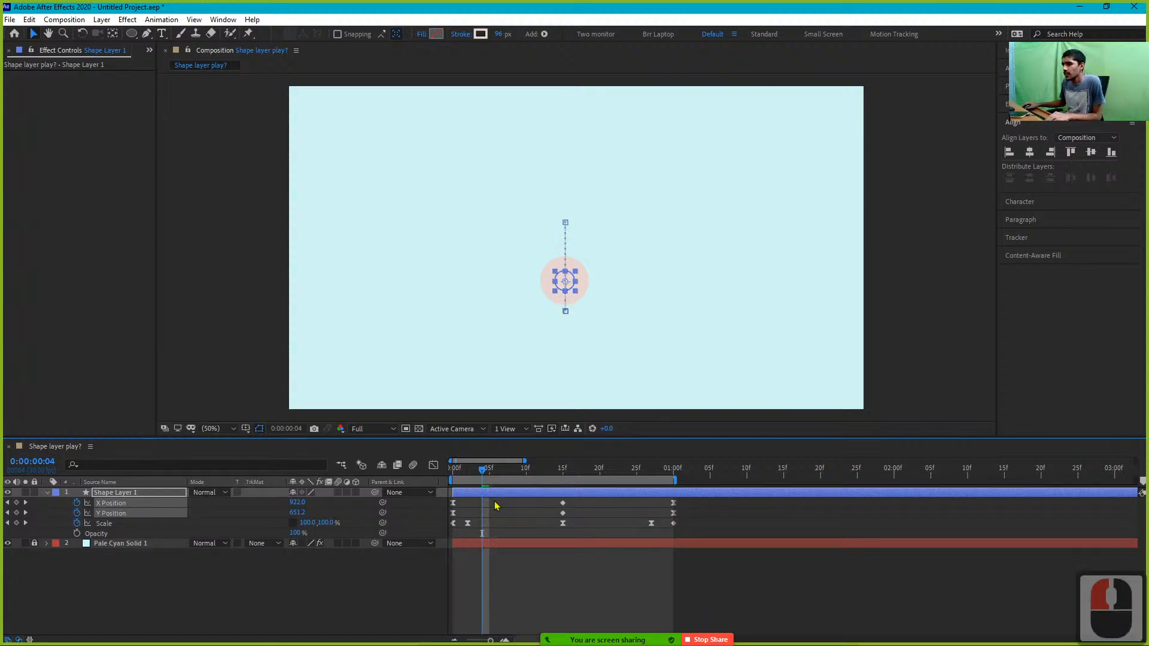
left_click(53, 508)
left_click(77, 502)
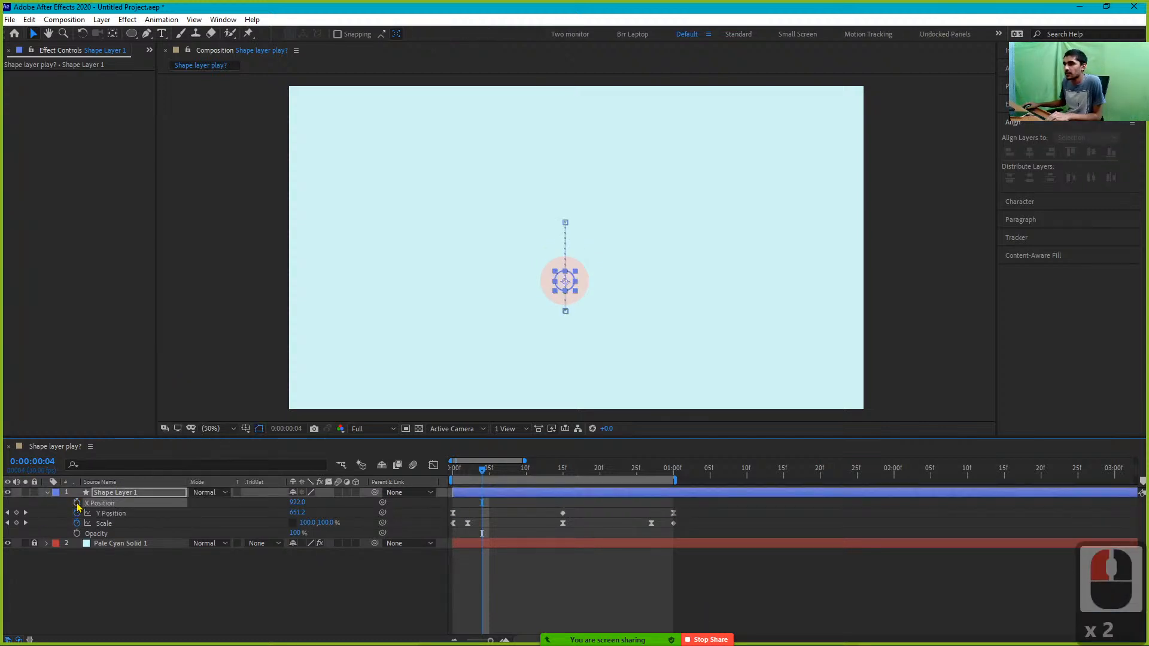
key("Home")
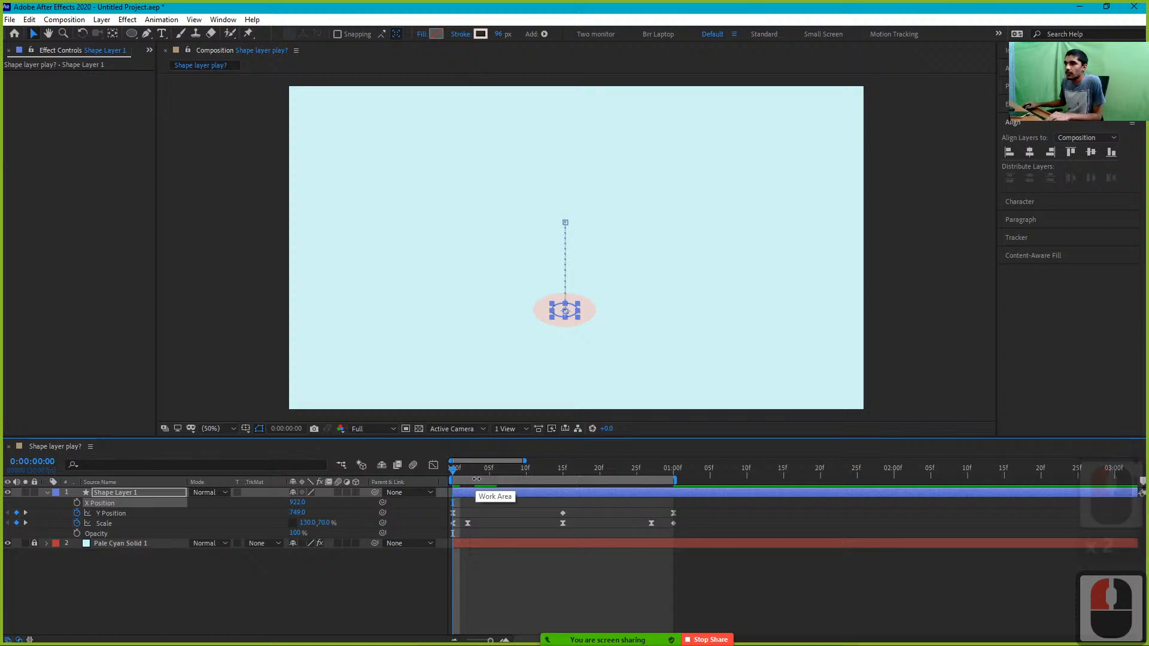
key("space")
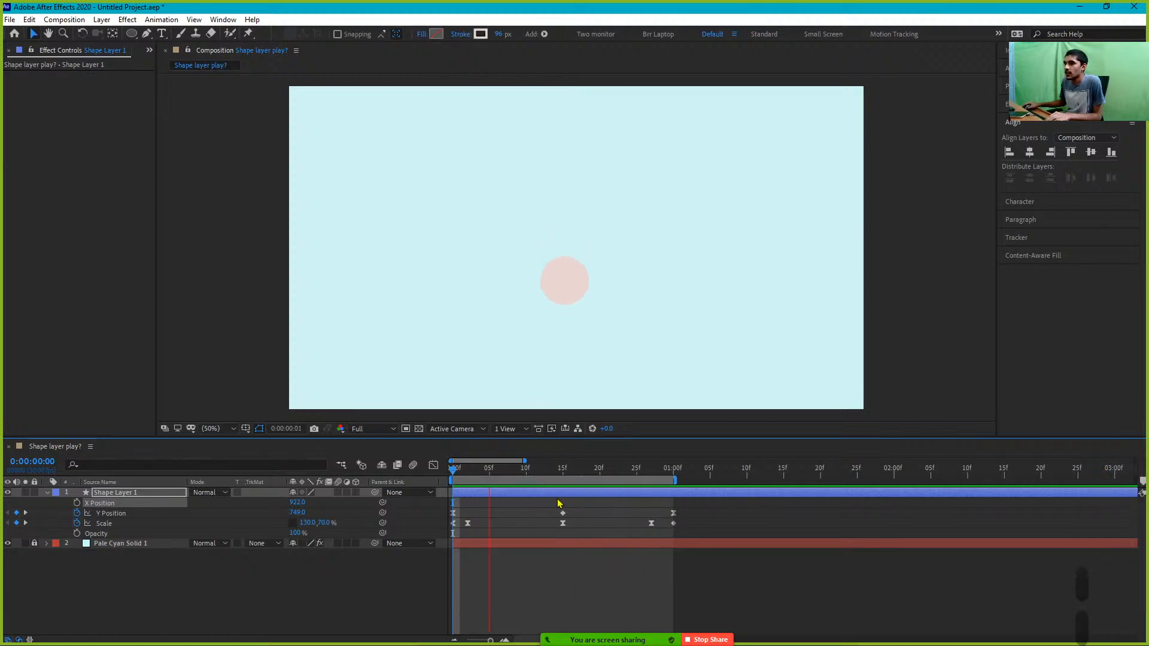
key("space")
Easy-ease the Y Position keyframe at frame 15 and extend its speed handles to about 83% influence at 0 px/sec
left_click(562, 468, "shift")
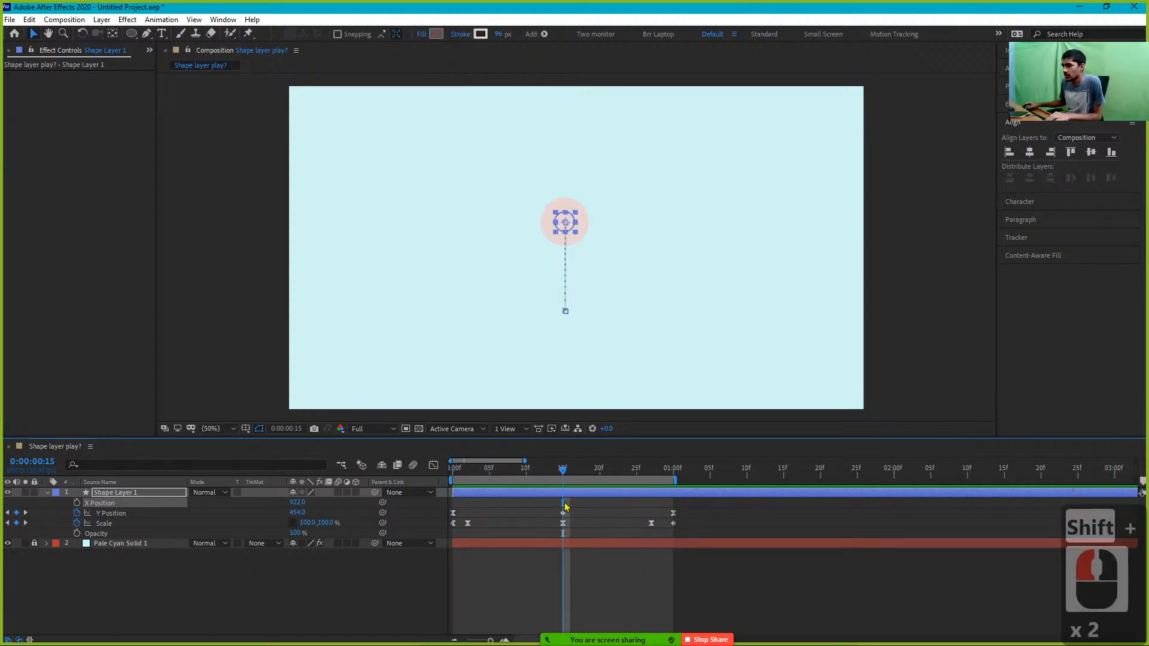
left_click(564, 515)
left_click(498, 491)
left_click(433, 465)
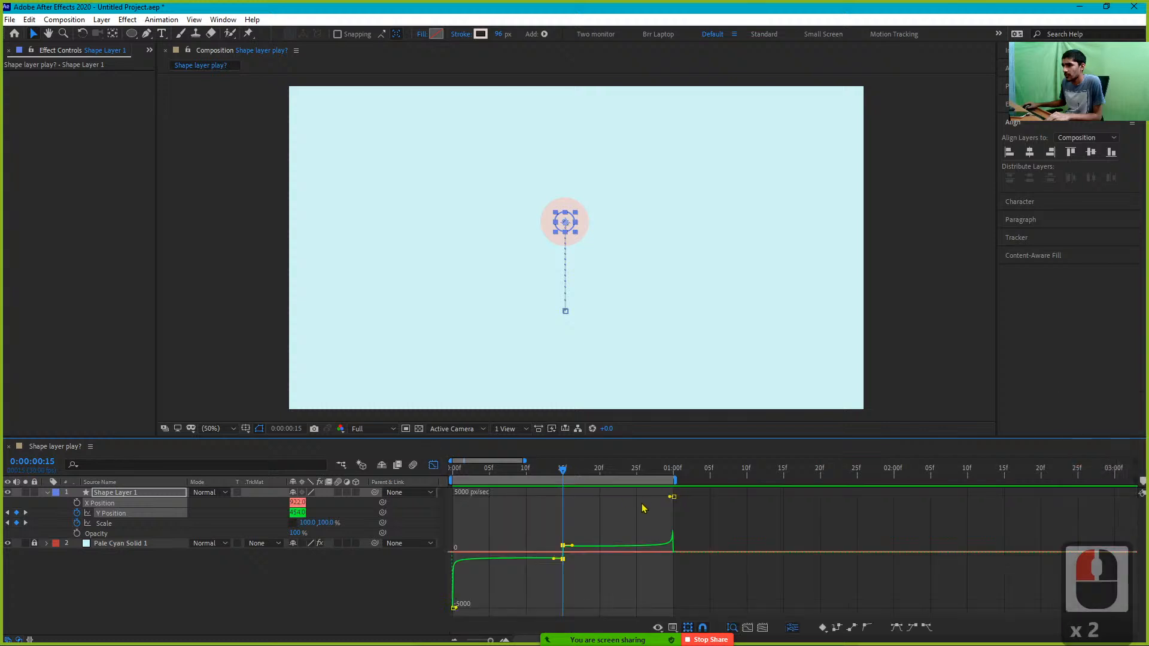
key("F9")
left_click_drag(581, 552, 524, 559)
left_click(543, 553, "shift")
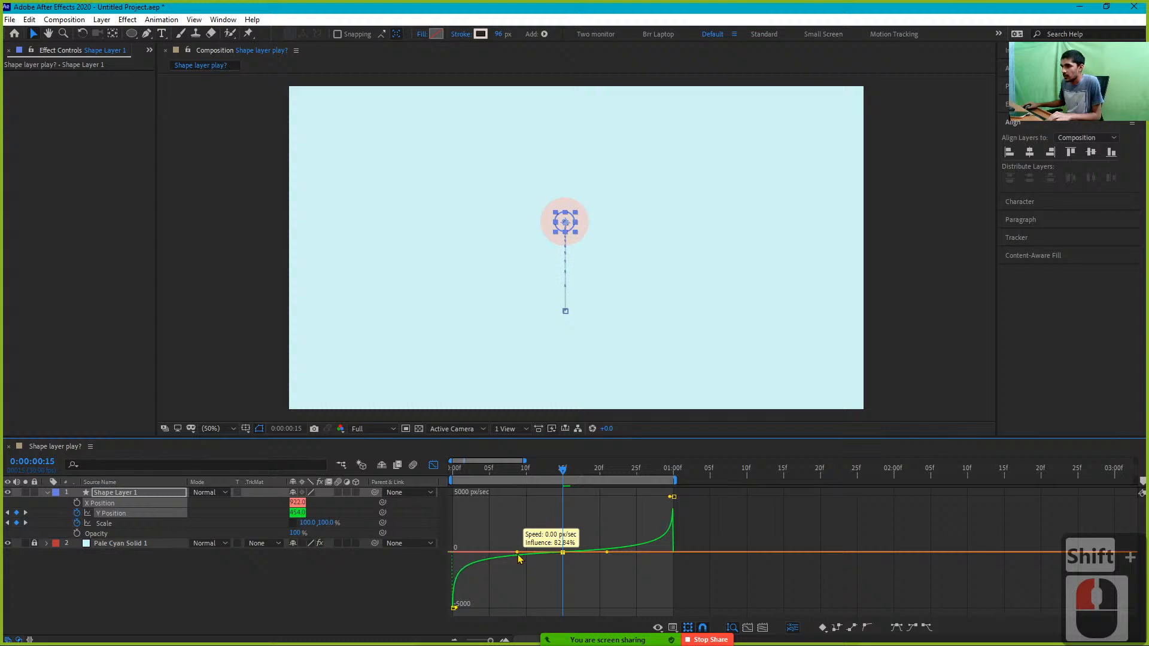
left_click(433, 465)
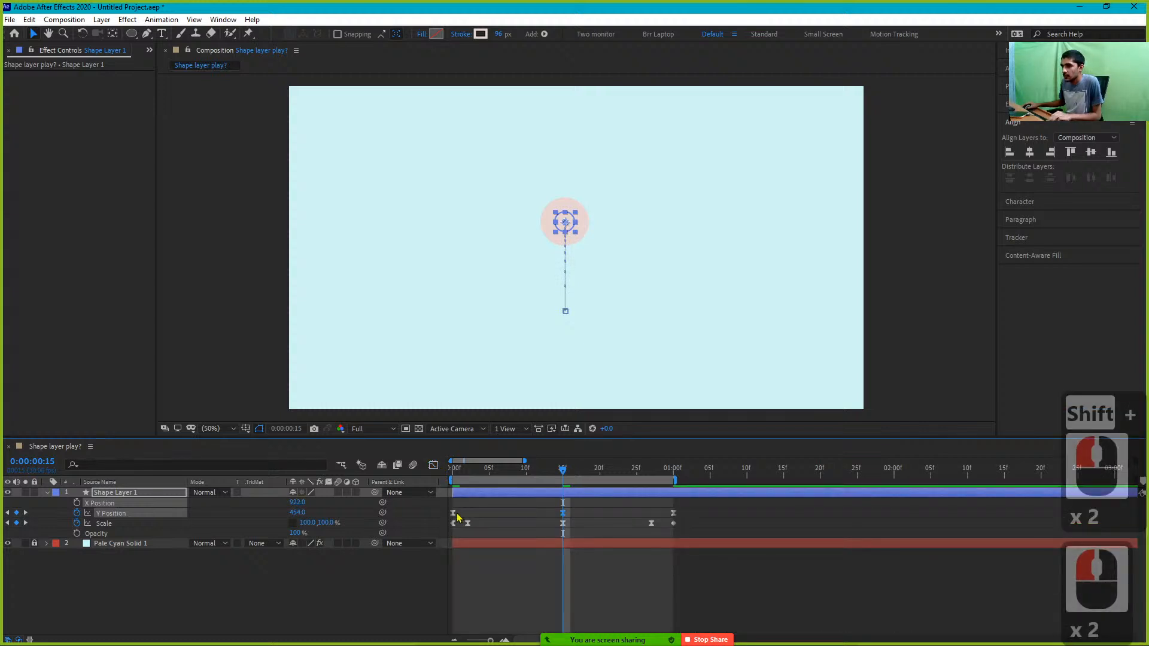
Convert the Y Position keyframes at frame 0 and 1 second to linear, and preview the bounce
left_click(455, 513, "ctrl")
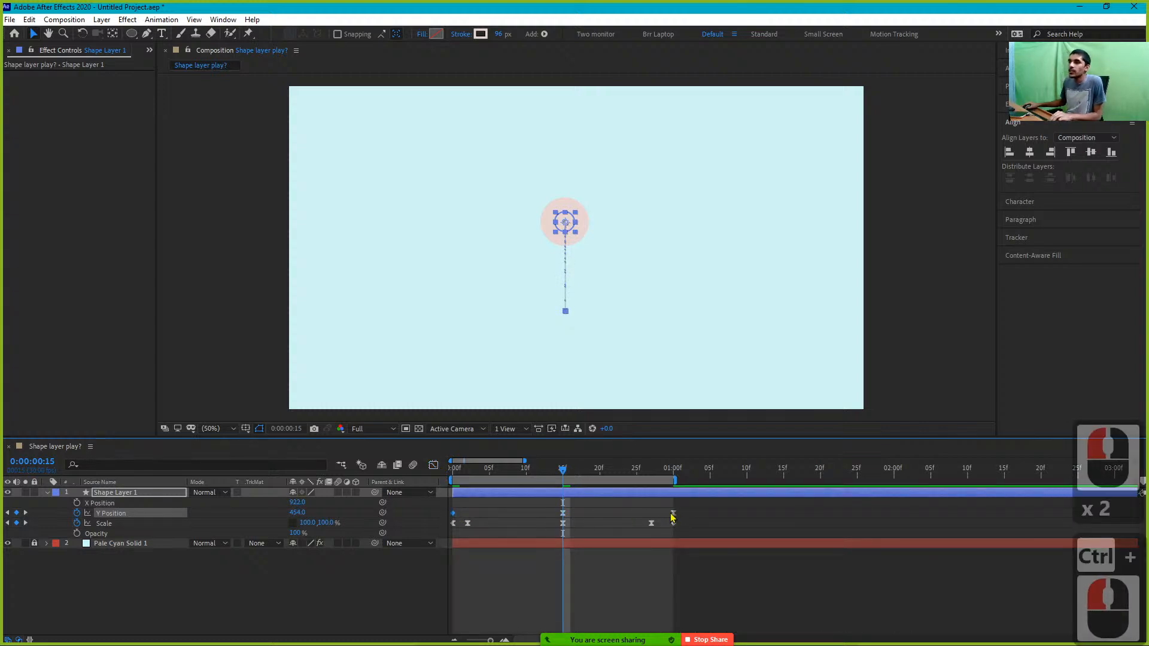
left_click(671, 513, "ctrl")
key("space")
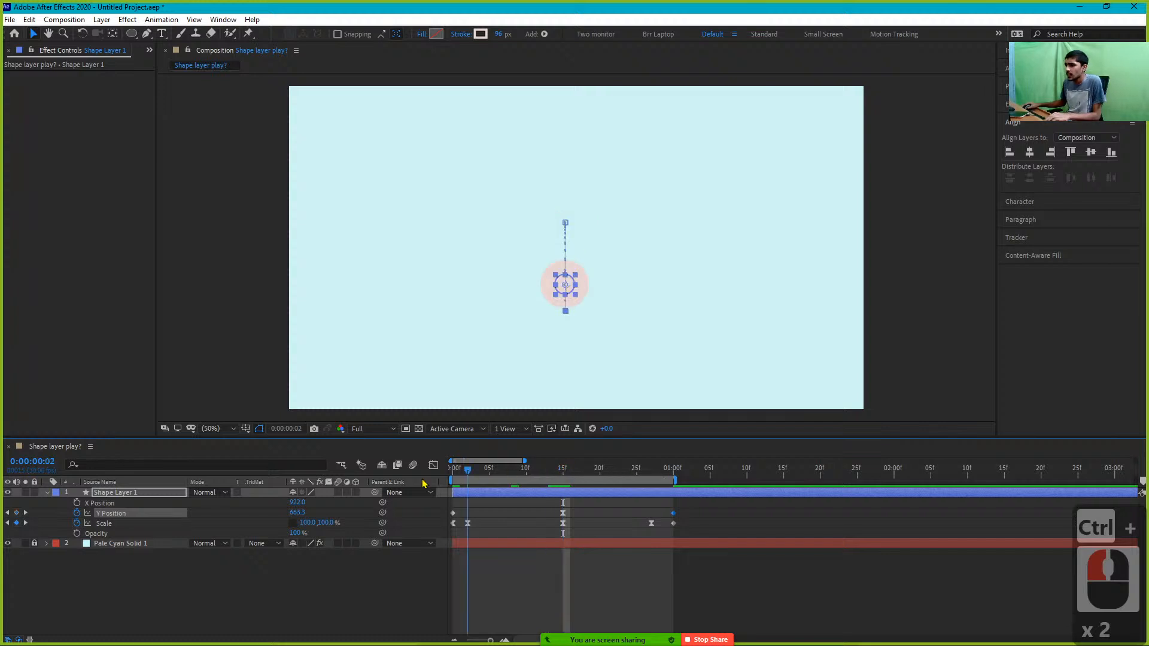
left_click(565, 513)
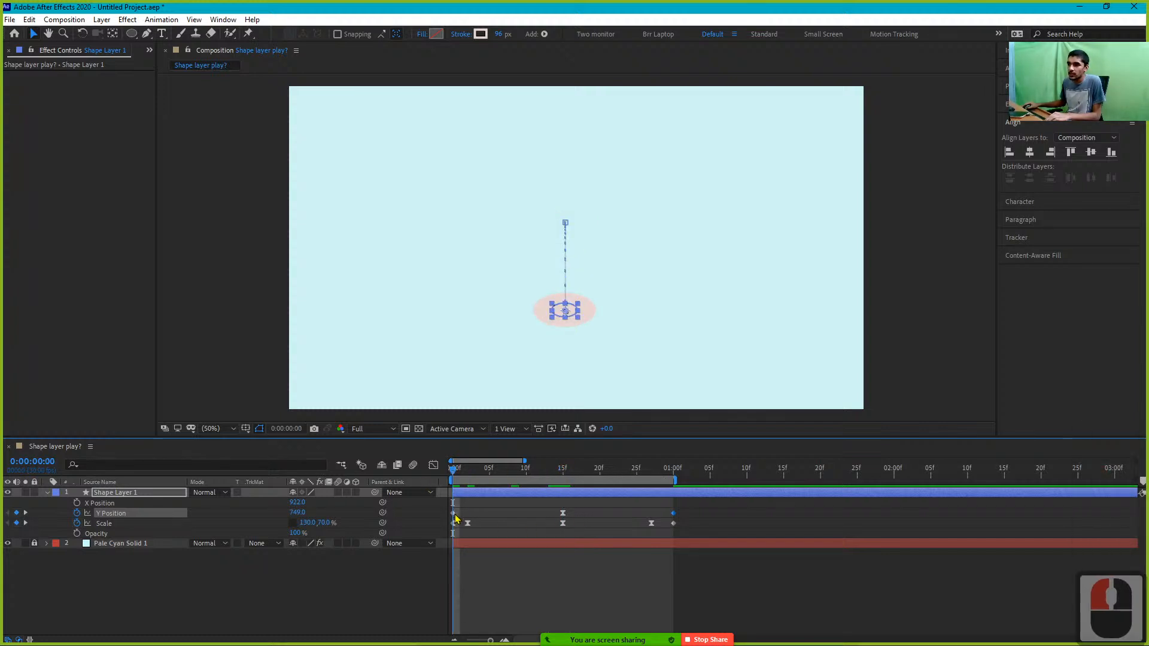
key("space")
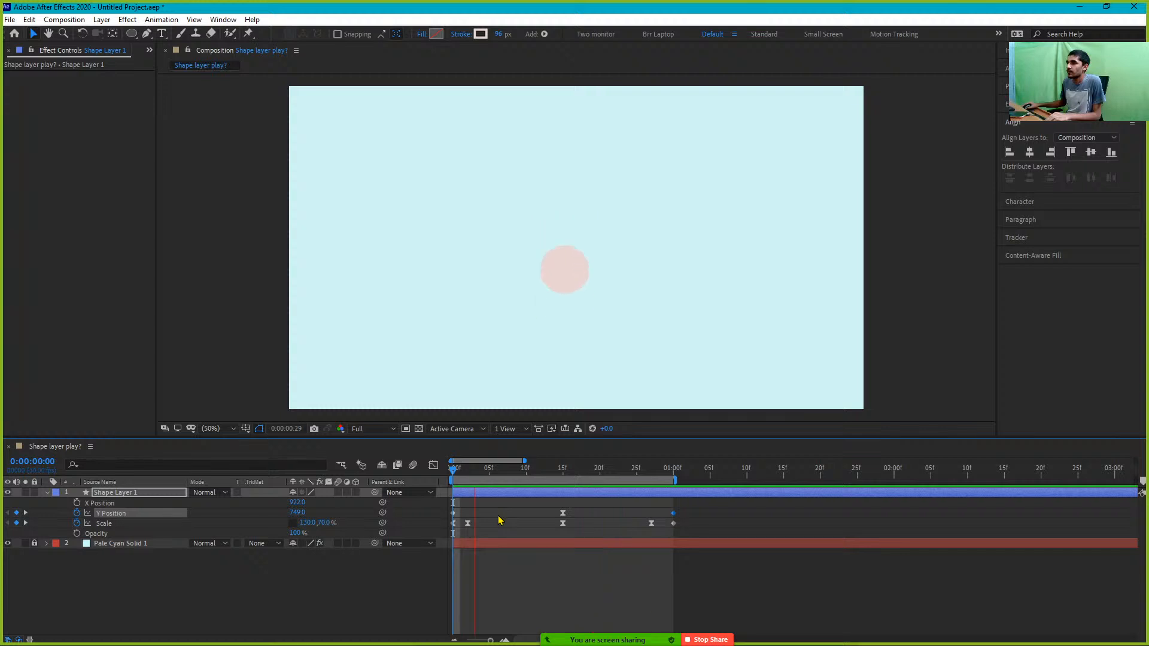
key("space")
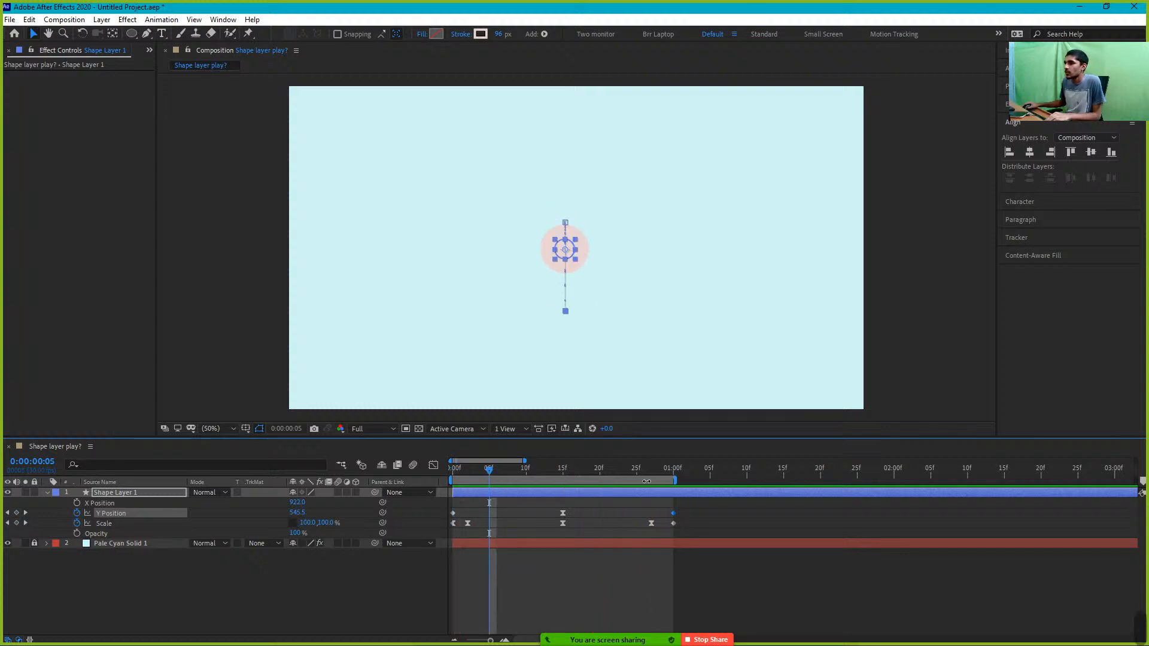
Extend the work area to end at 3 seconds and preview from the start
left_click(678, 481)
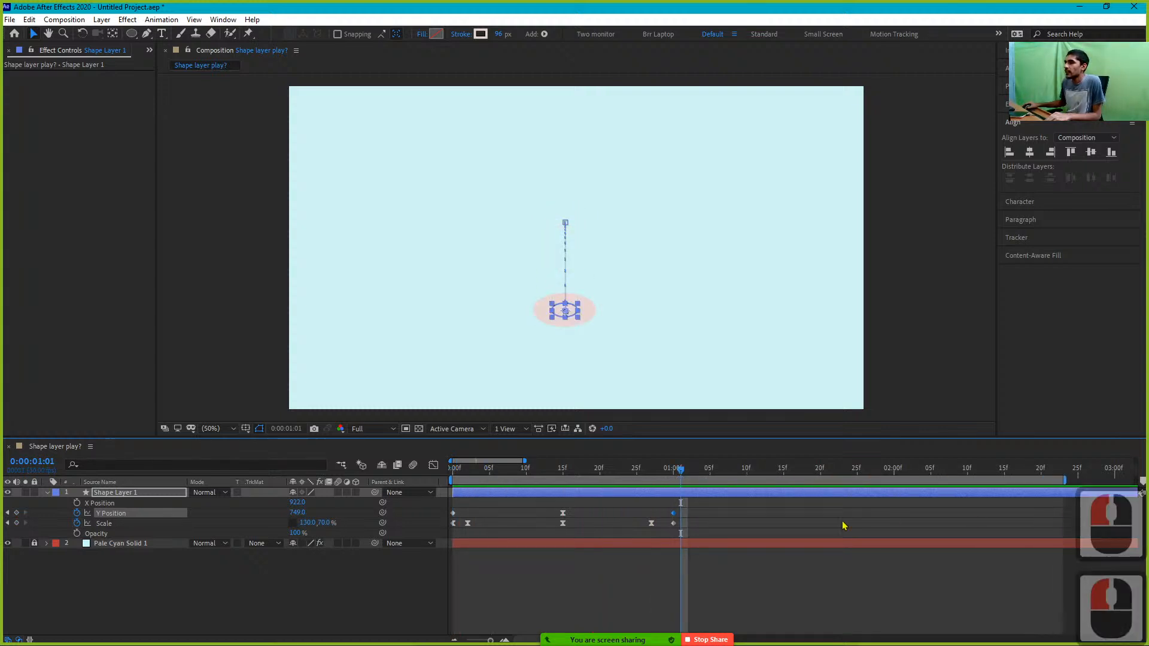
scroll(835, 497, "down", 4)
left_click_drag(602, 481, 612, 481)
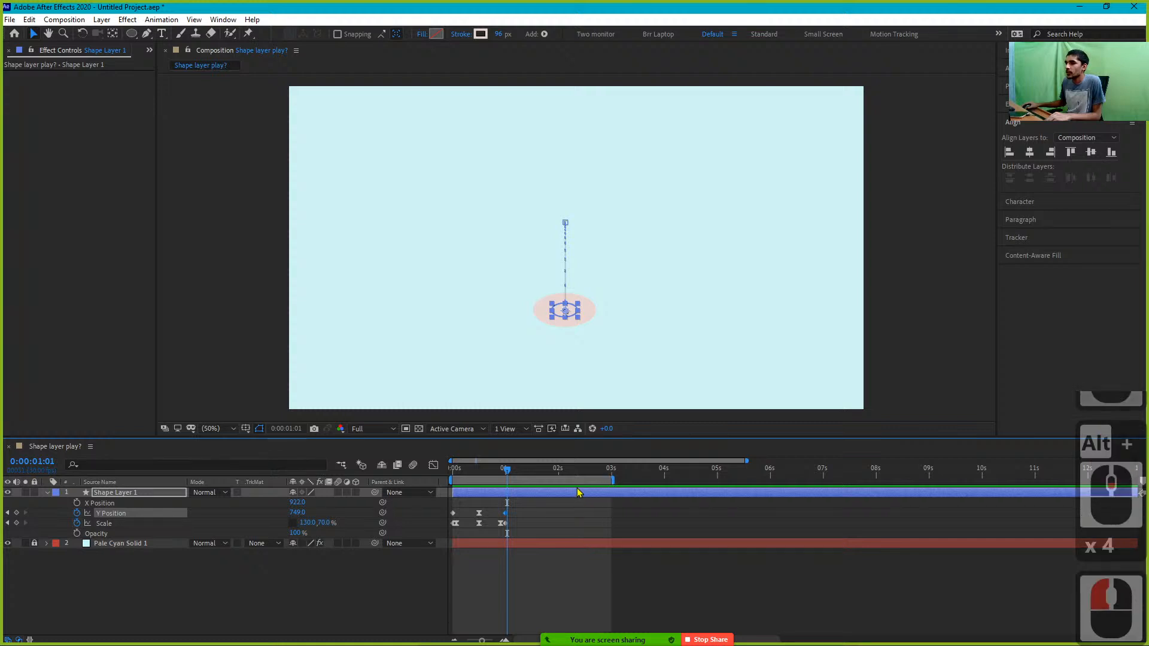
left_click(453, 470)
key("space")
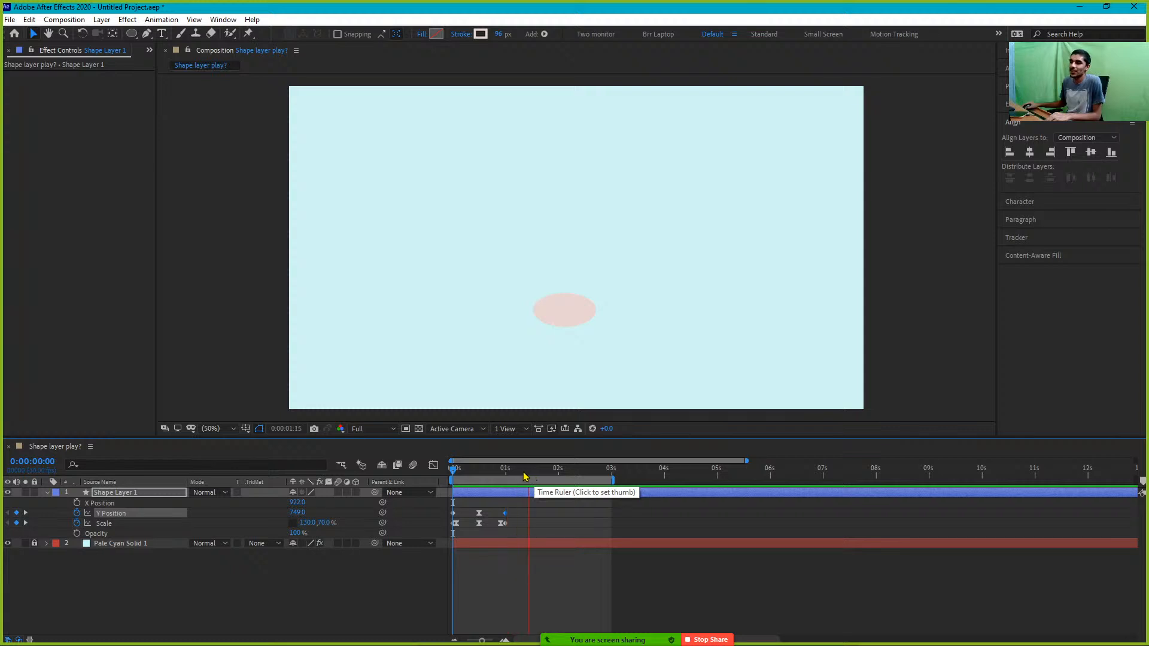
Duplicate the three Y Position keyframes starting at 1 second, and preview the repeated bounce
left_click_drag(523, 475, 505, 475)
scroll(516, 542, "up", 2)
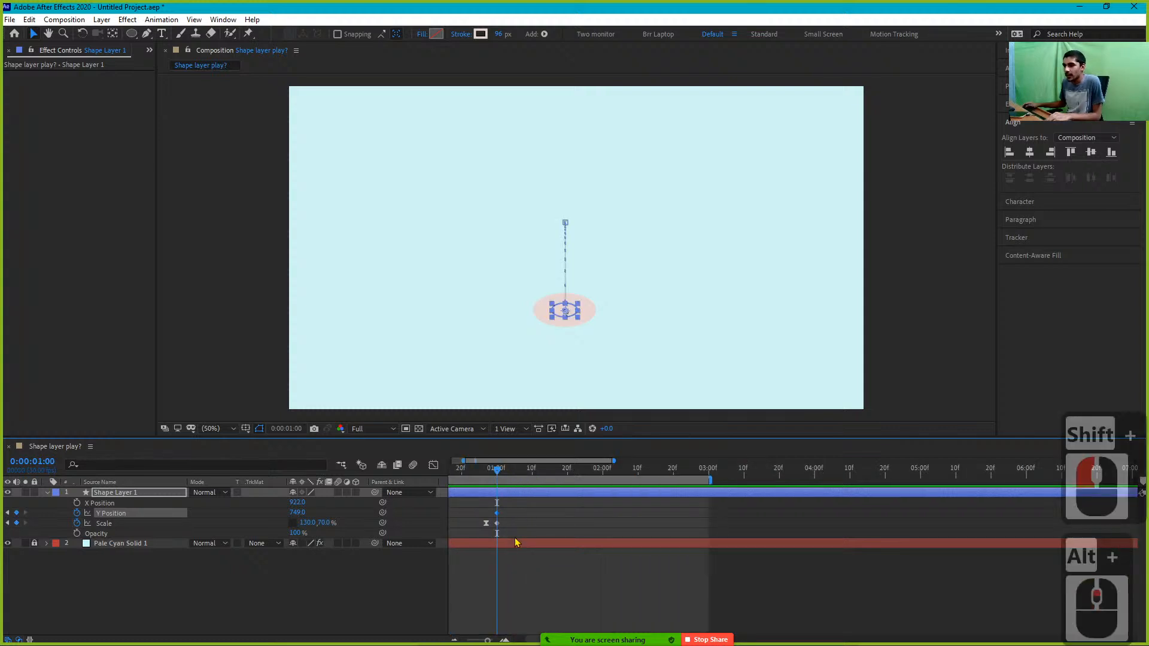
scroll(557, 504, "left", 3)
left_click_drag(576, 512, 454, 518)
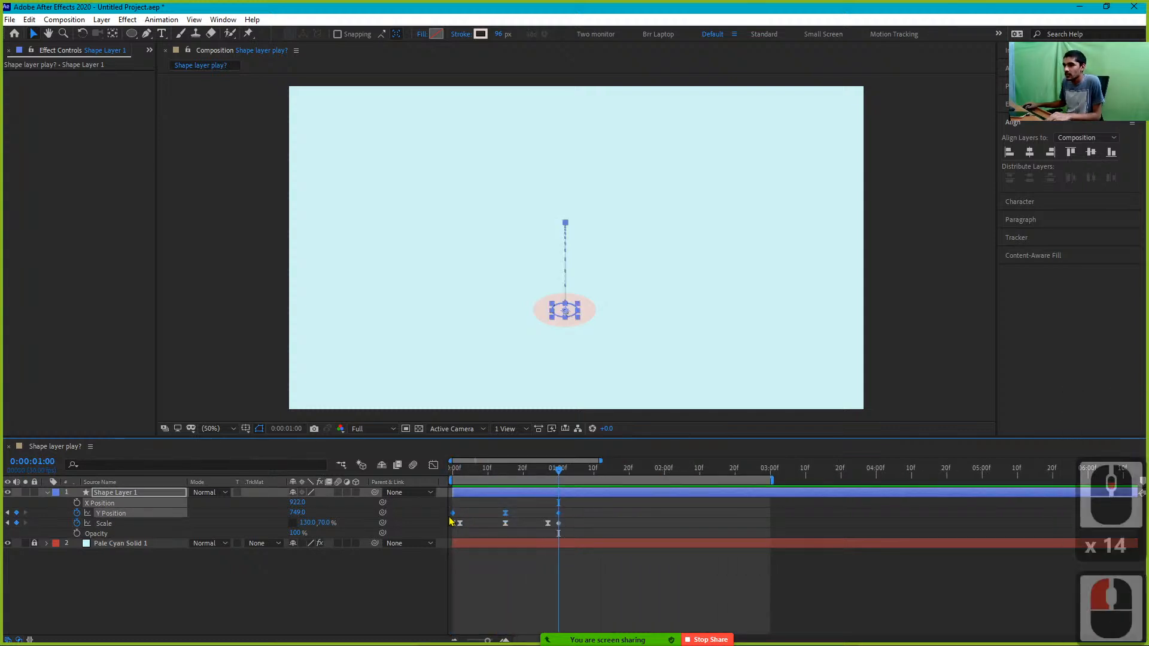
key("ctrl+c")
key("ctrl+v")
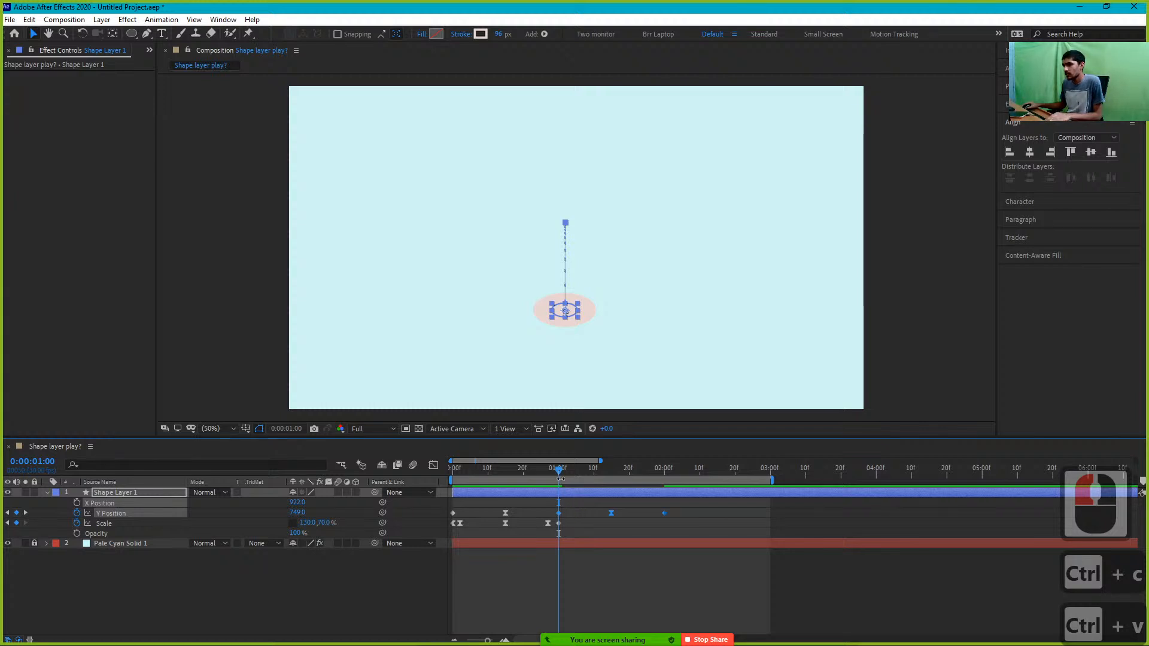
key("space")
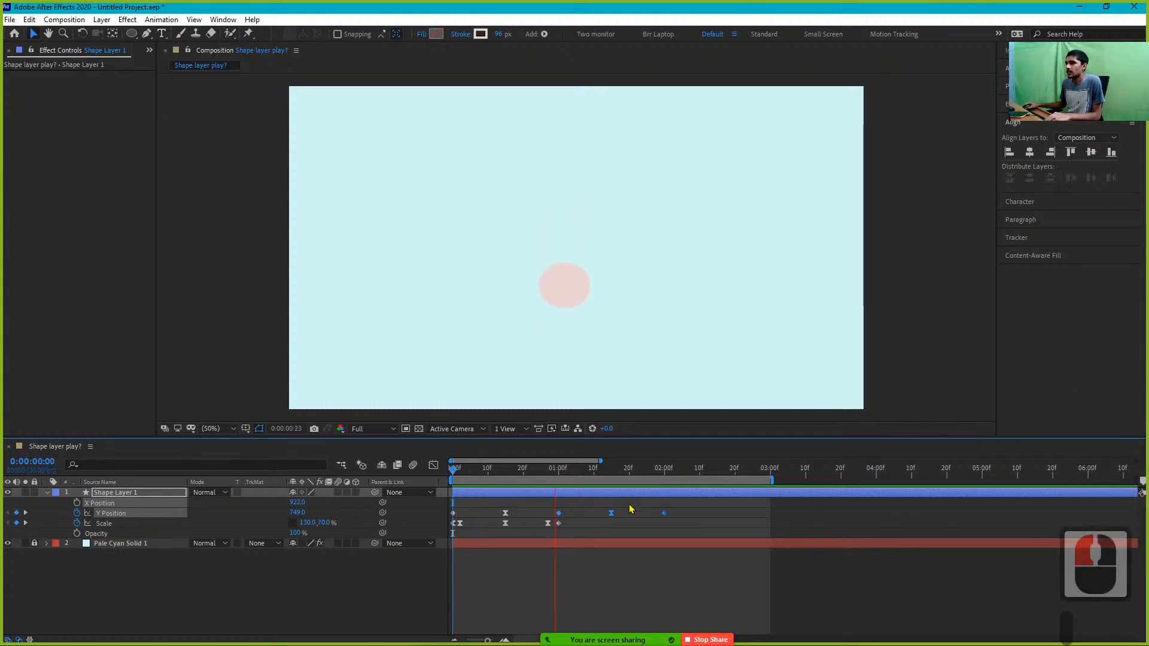
key("space")
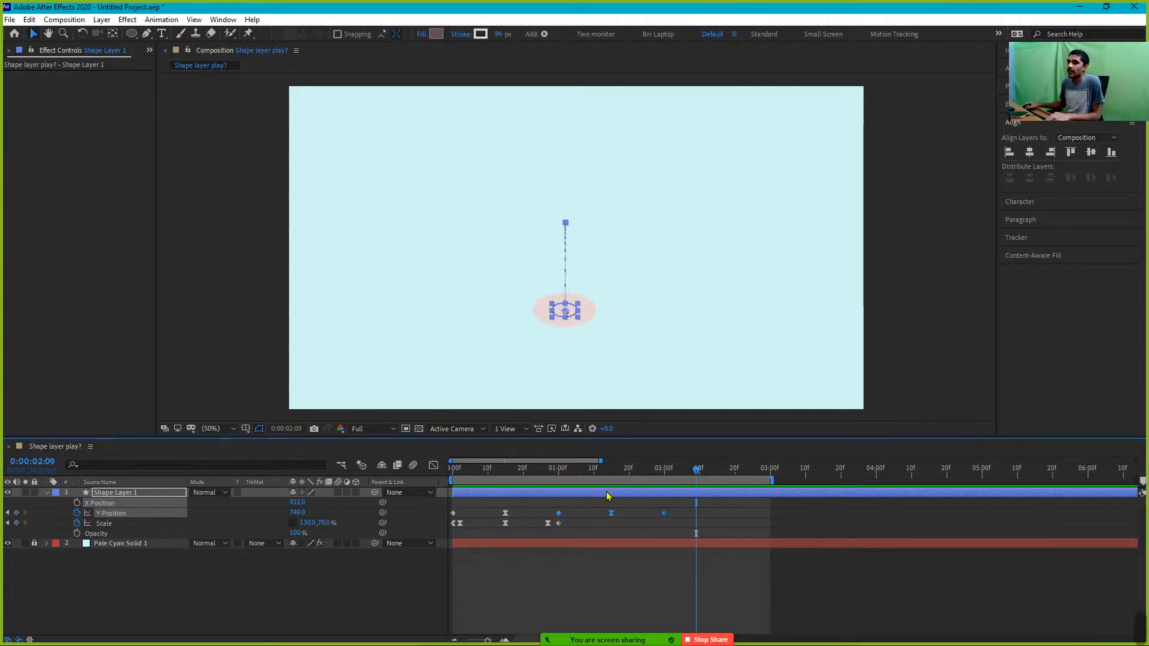
Duplicate the five Scale keyframes starting at 1 second, and preview both bounces from the start
left_click_drag(567, 537, 442, 518)
key("ctrl+c")
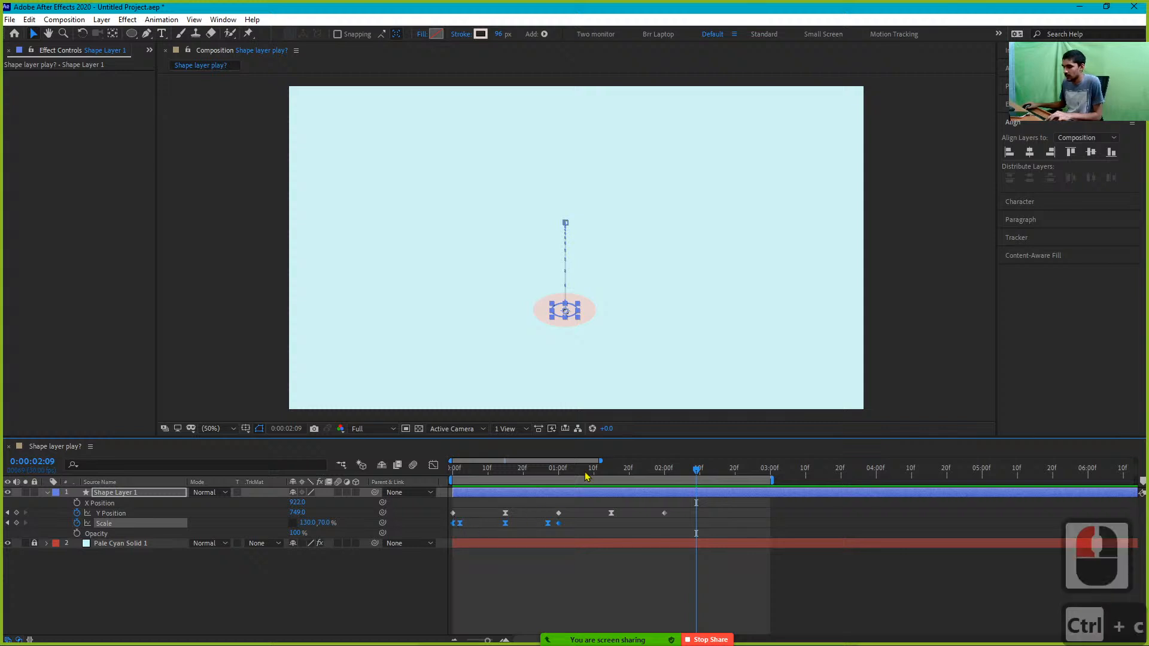
left_click(559, 475, "shift")
key("ctrl+v")
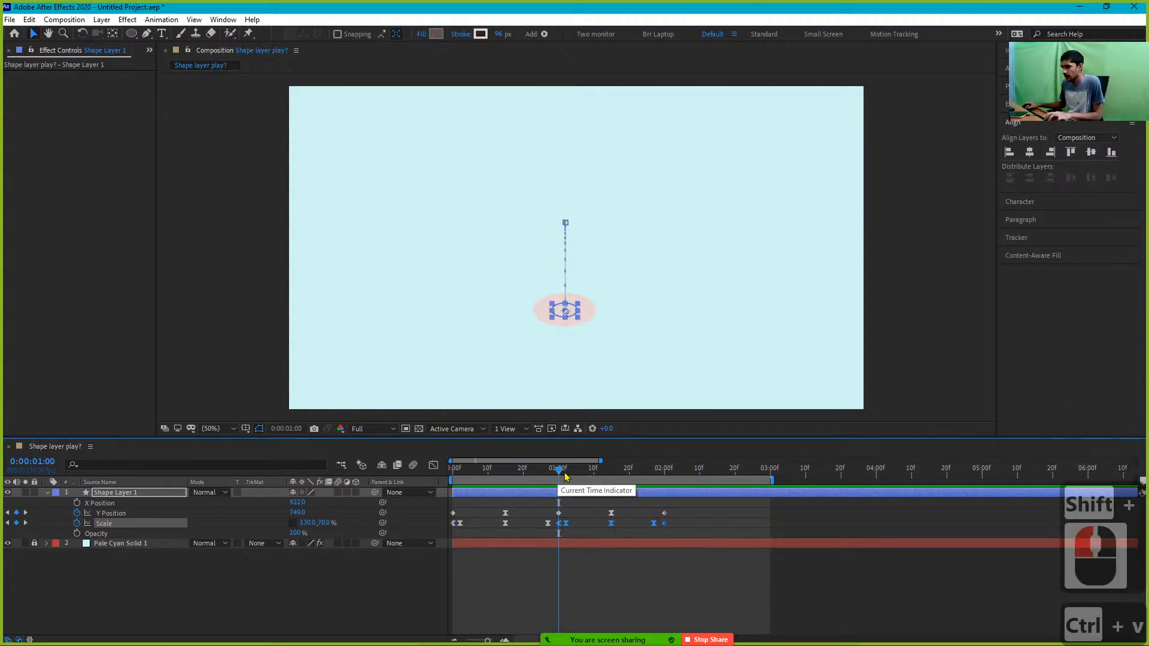
left_click_drag(559, 476, 453, 473)
key("space")
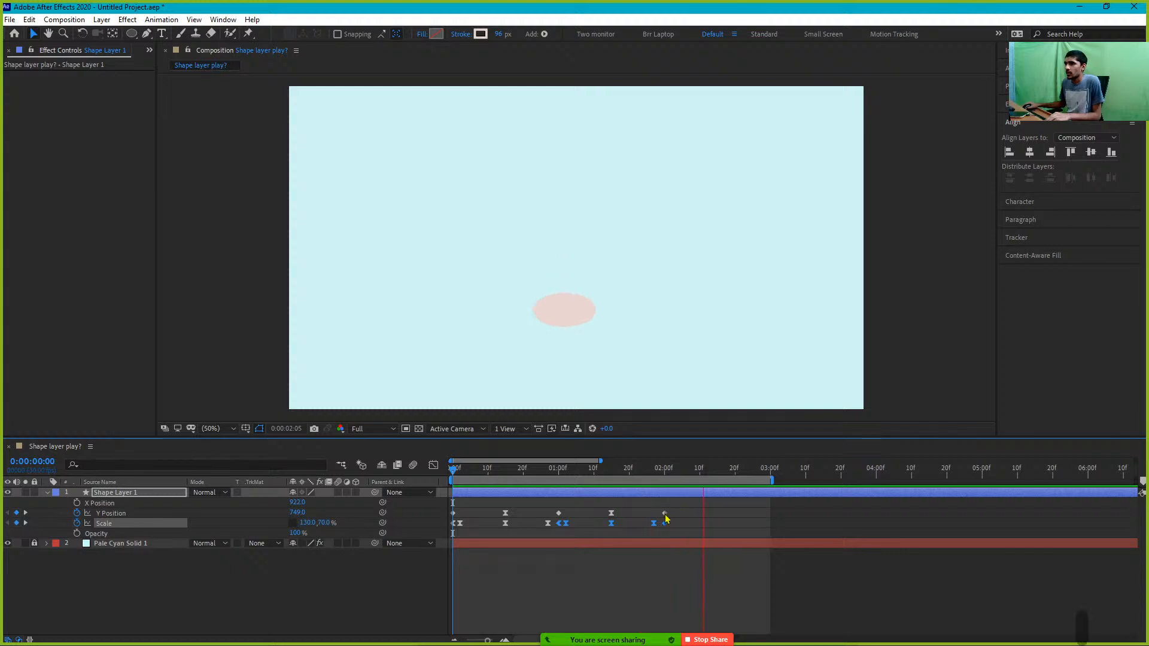
Undo the duplication of the Scale and Y Position keyframes, and return the playhead to frame 0
key("space")
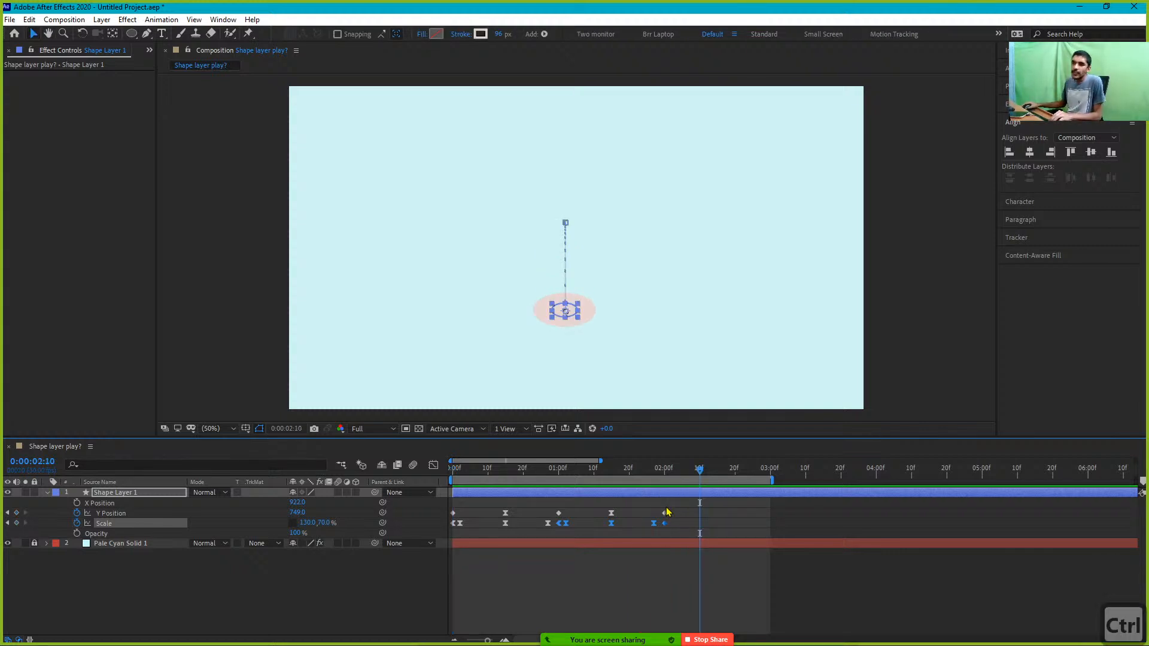
key("ctrl+z")
key("ctrl+z")
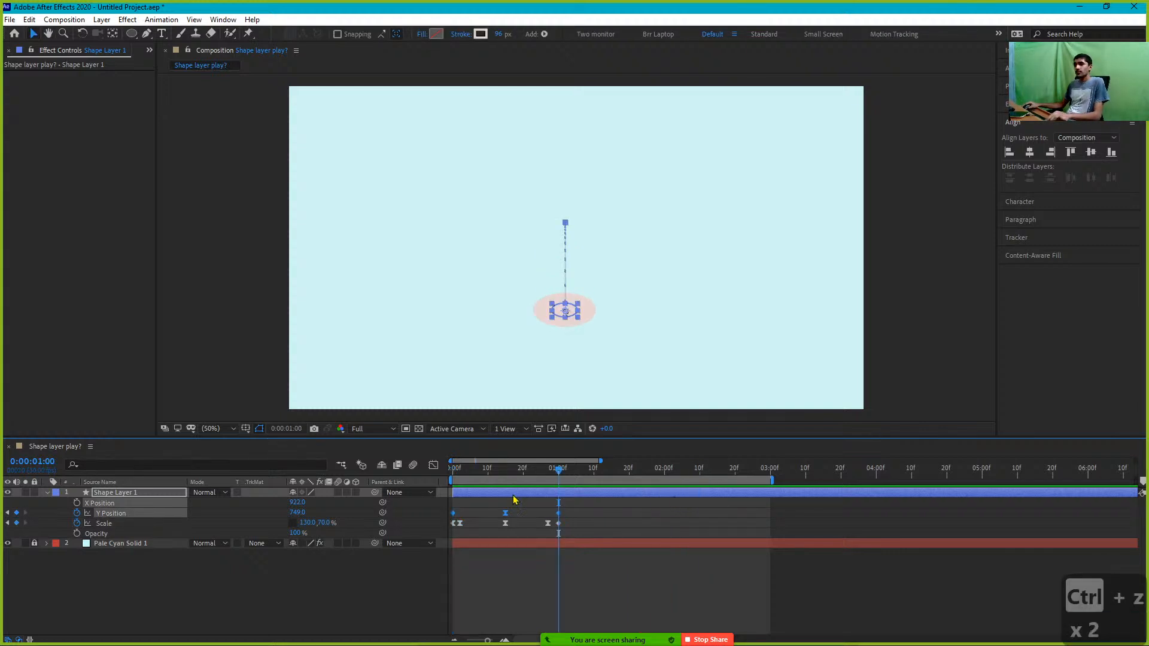
left_click(453, 471)
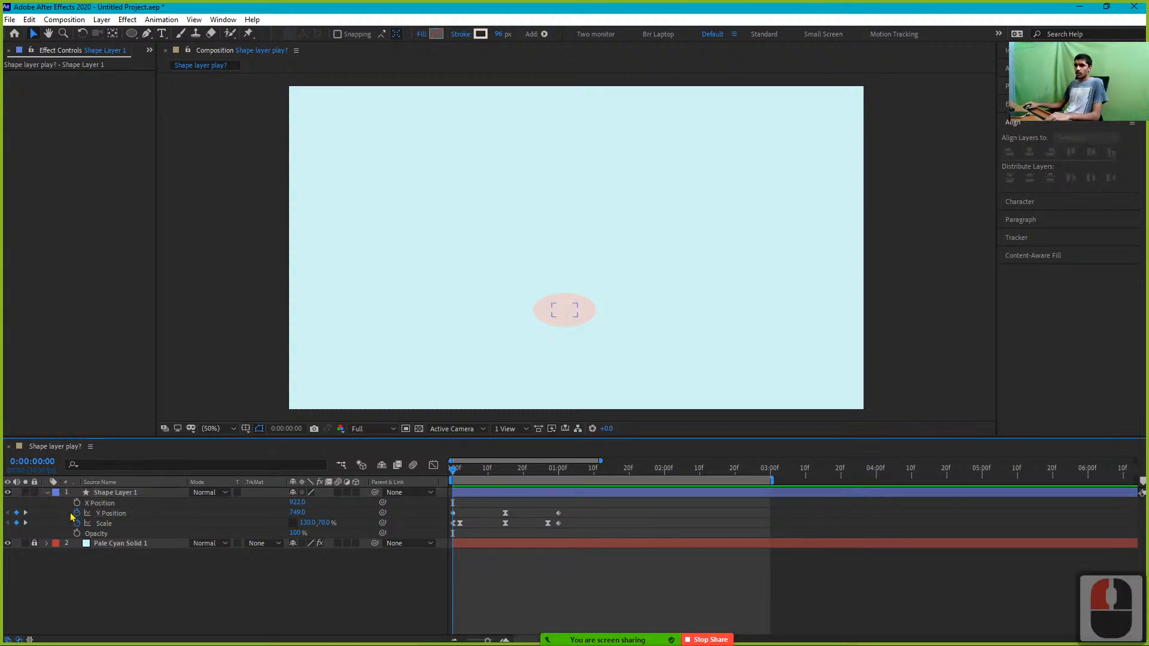
Add the expression loopOut() to the Y Position property of Shape Layer 1, and preview the looping movement from the start
left_click(72, 521)
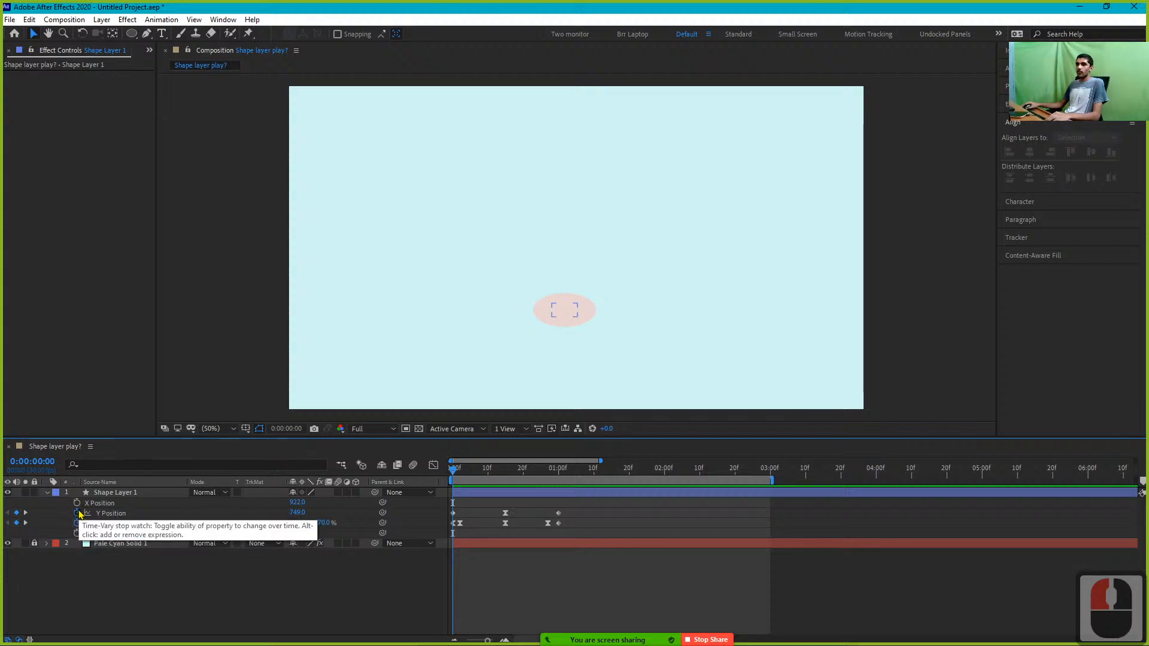
left_click(78, 513, "alt")
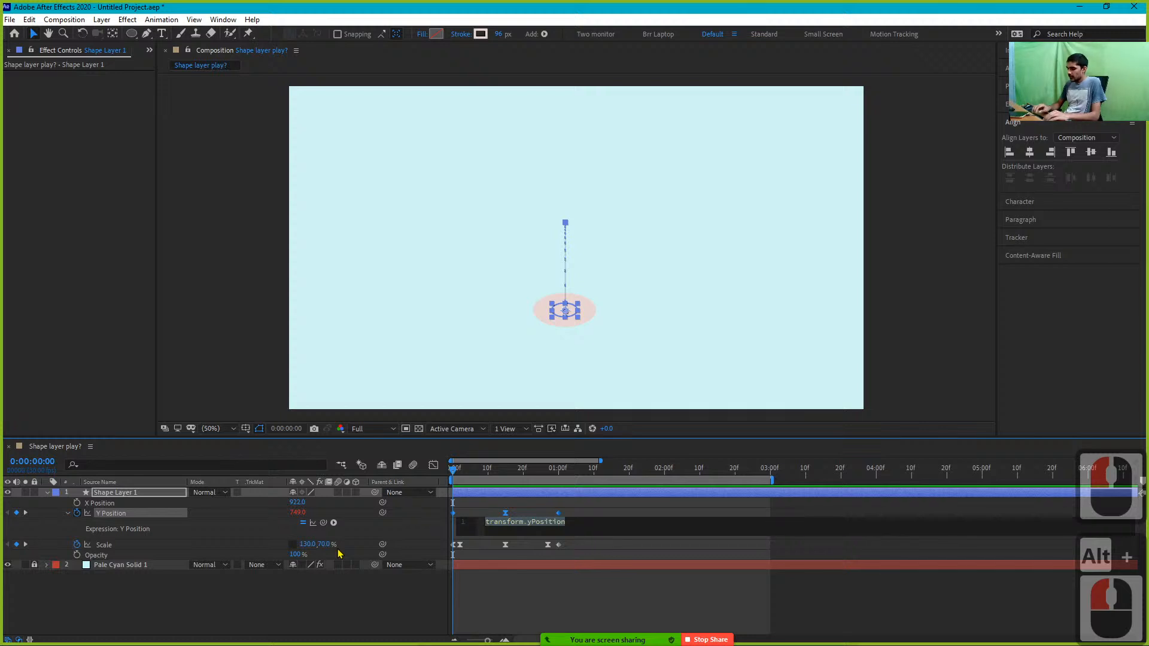
type("loopO")
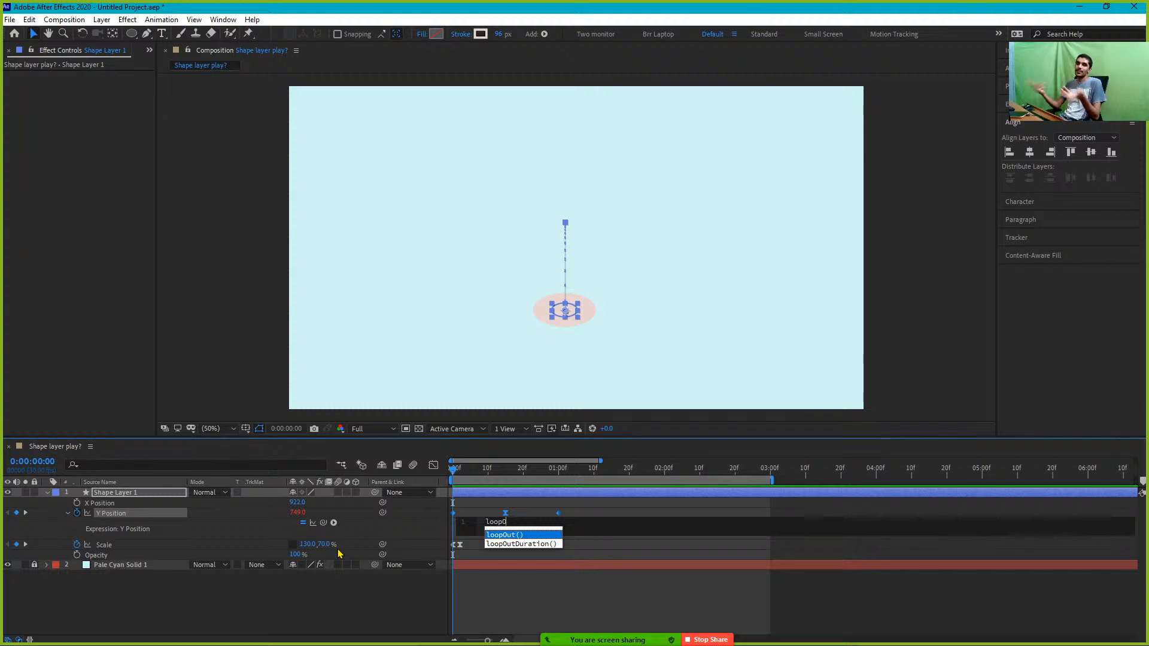
type("ut")
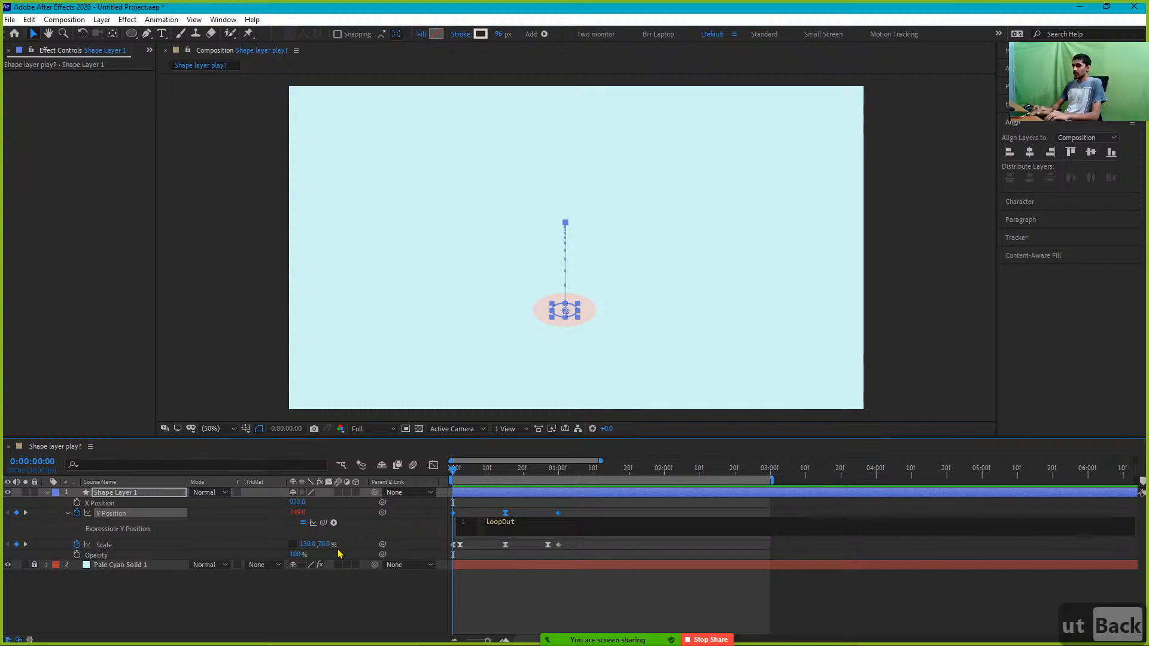
type("()")
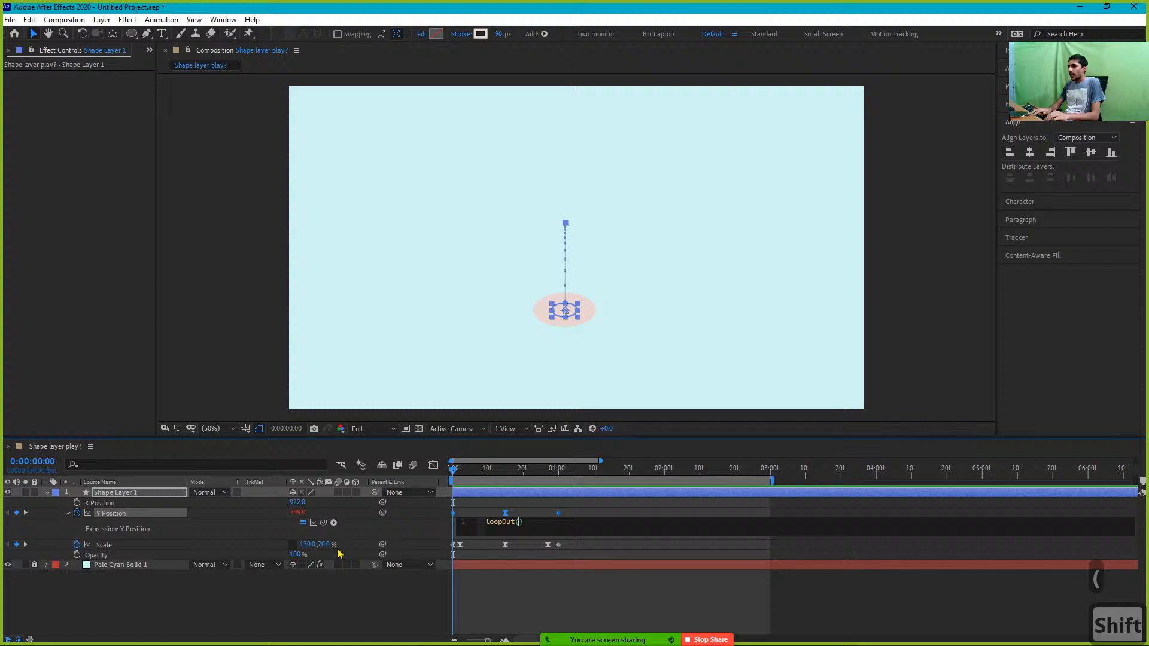
left_click(456, 472)
key("space")
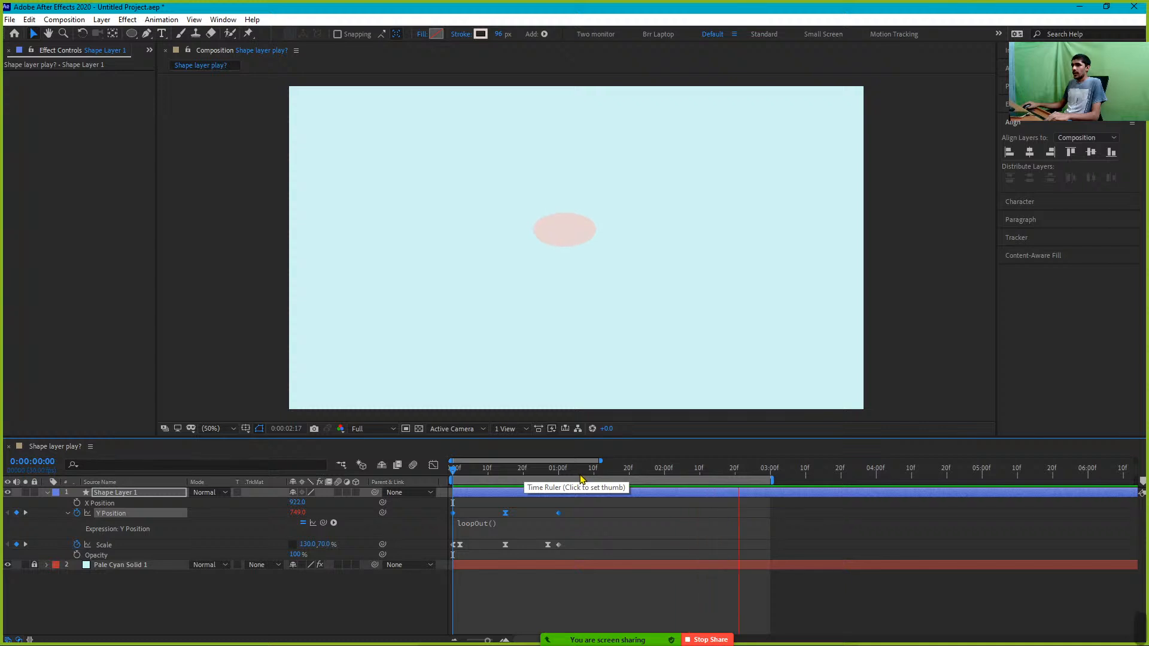
key("space")
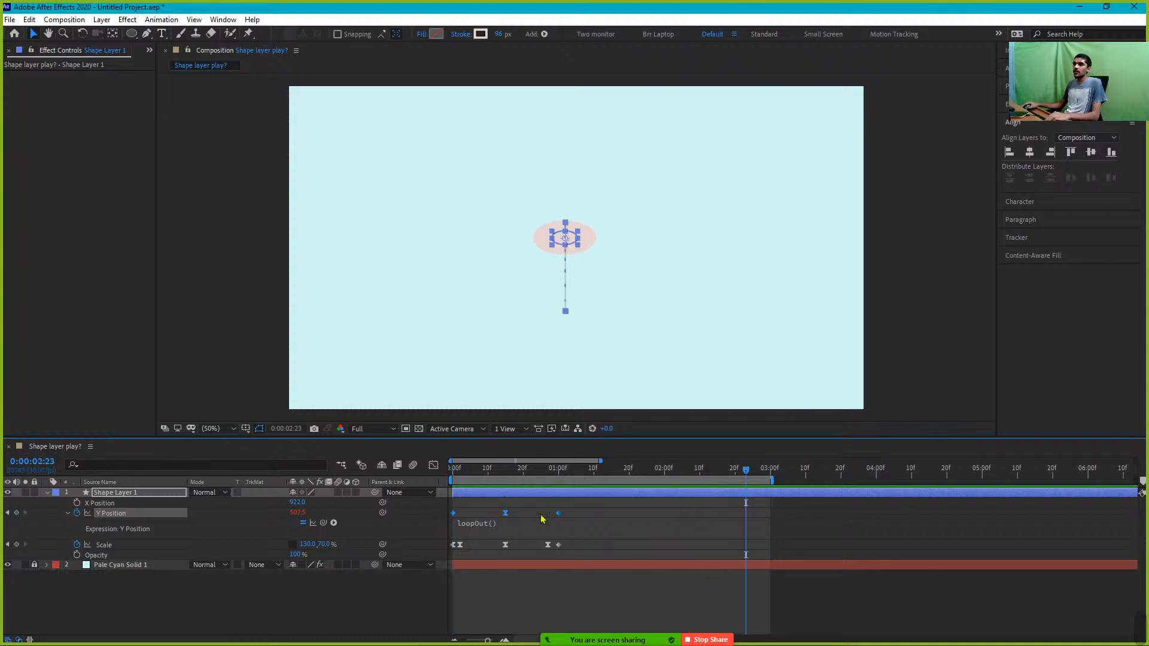
Extend the work area to end at about 6 seconds 10 frames, and check the looped bounce
key("space")
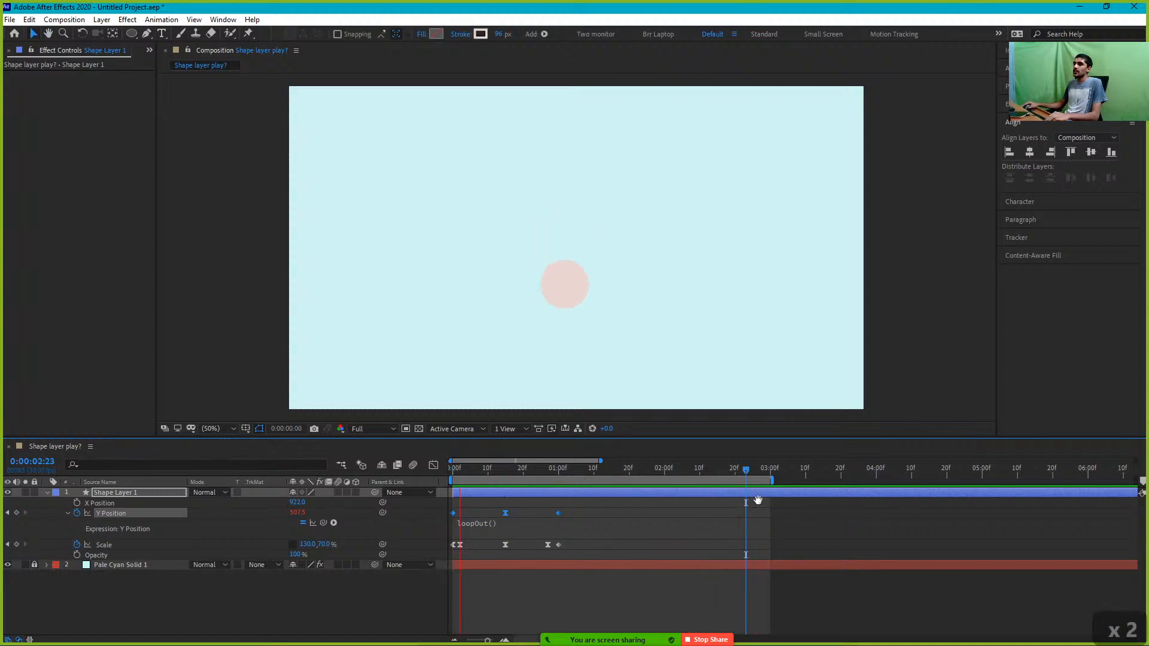
key("space")
double_click(775, 482)
left_click(596, 473)
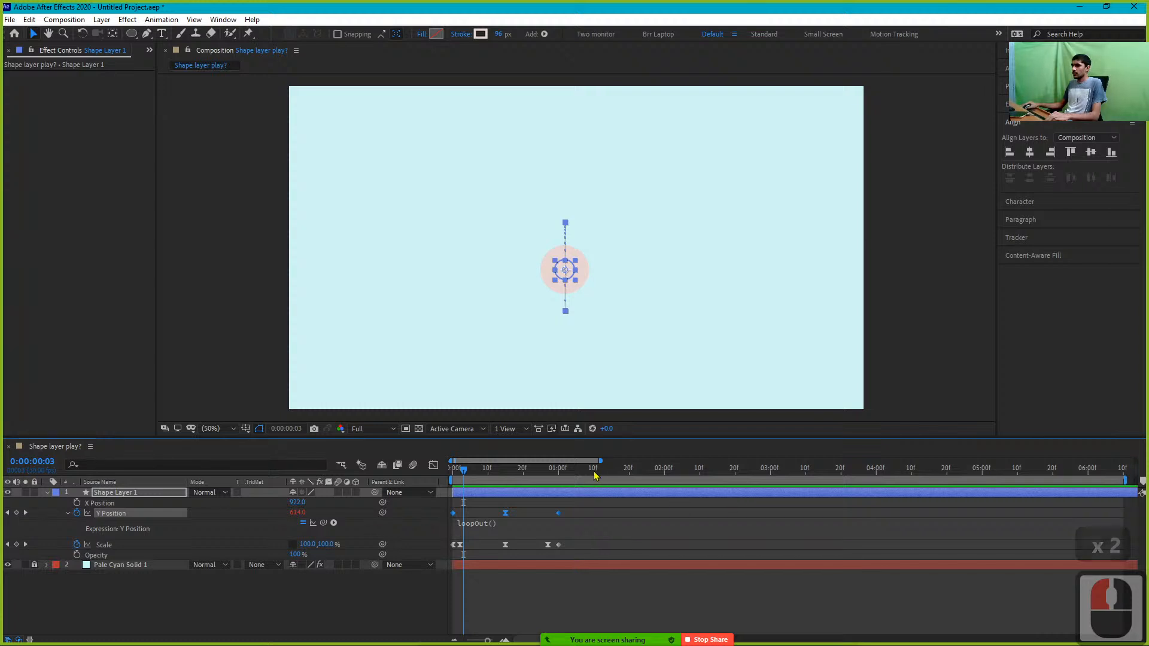
key("space")
left_click_drag(609, 472, 505, 473)
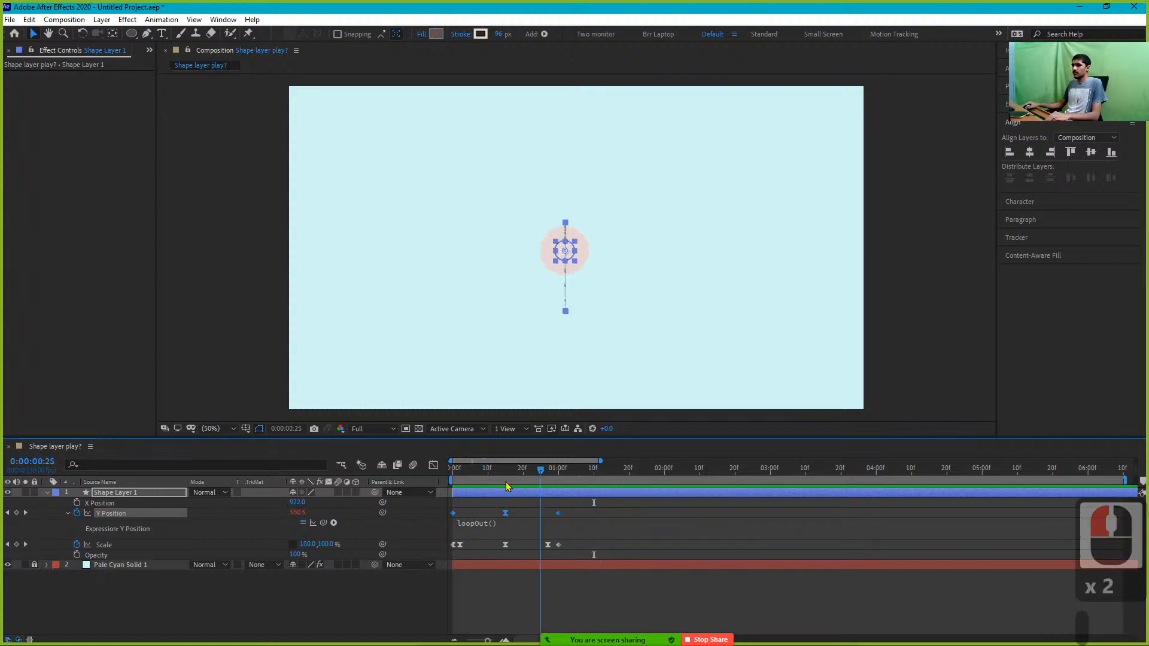
Copy only the loopOut() expression from Y Position onto Scale, and preview the looping squash with the bounce
right_click(118, 519)
left_click(102, 530)
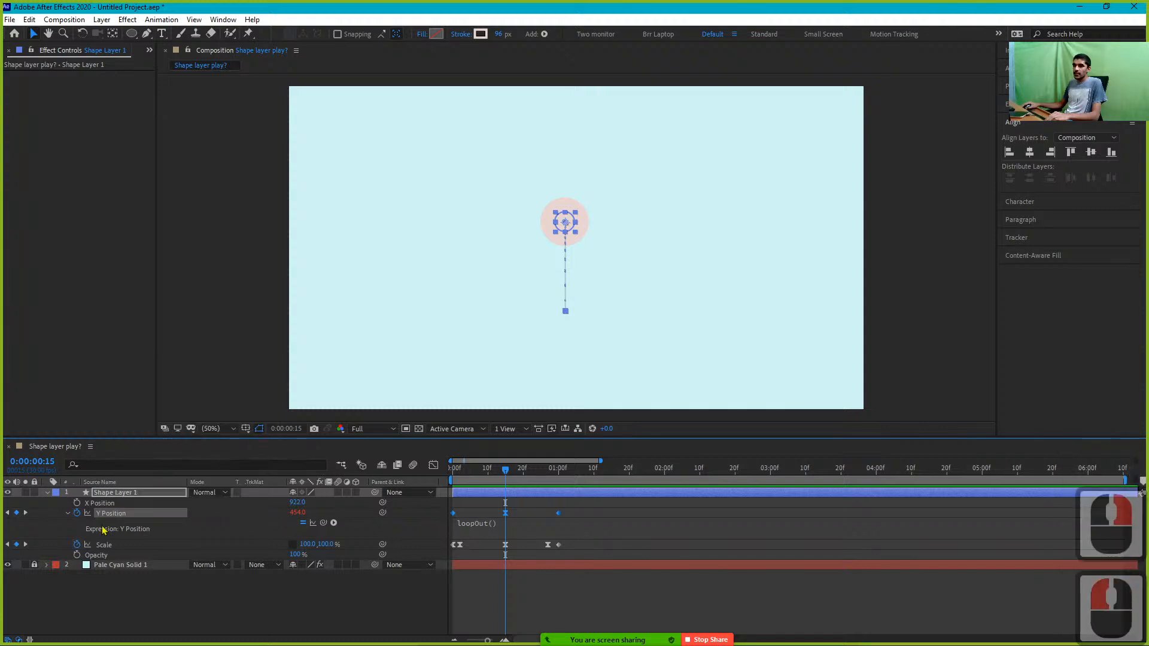
left_click(104, 545)
key("ctrl+v")
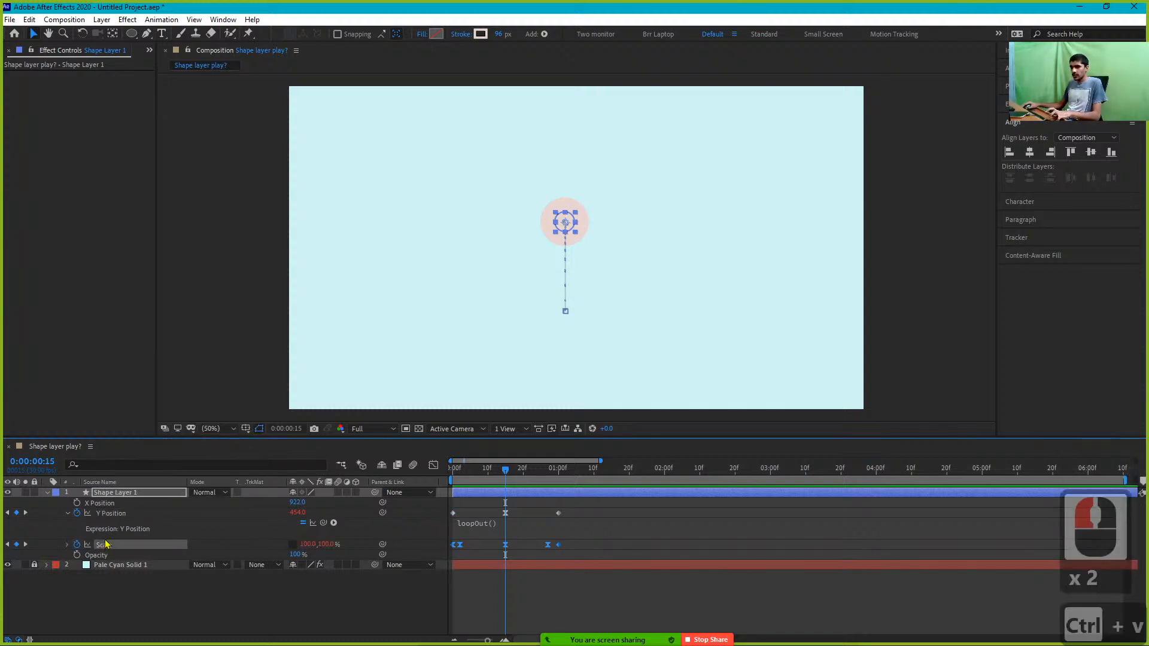
key("space")
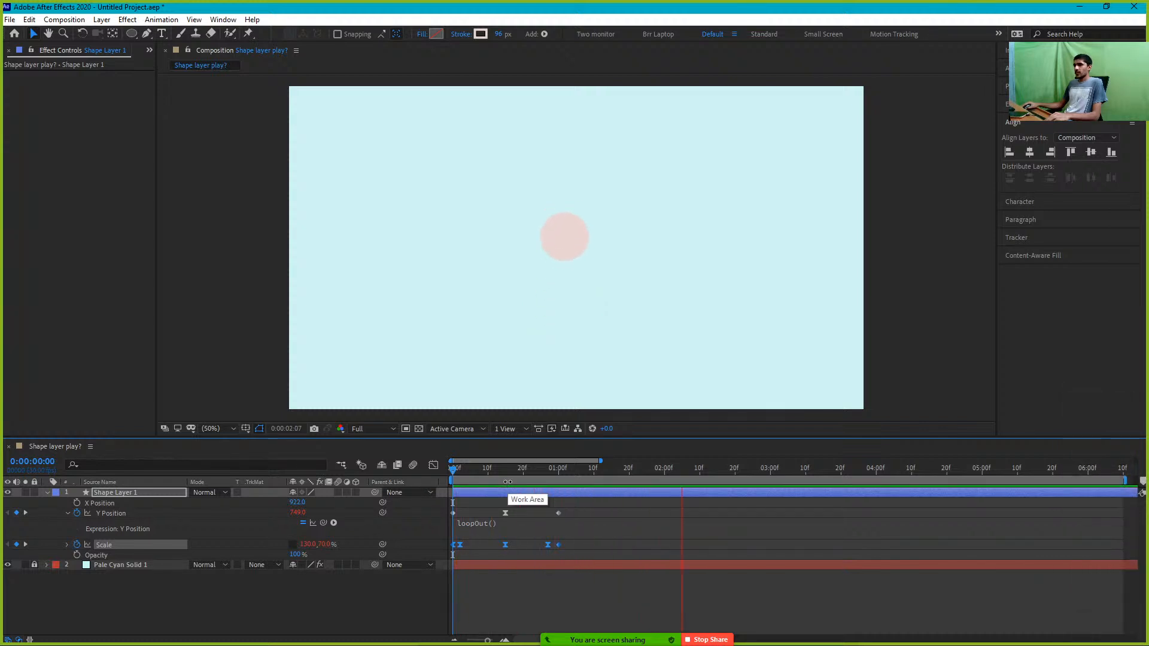
key("space")
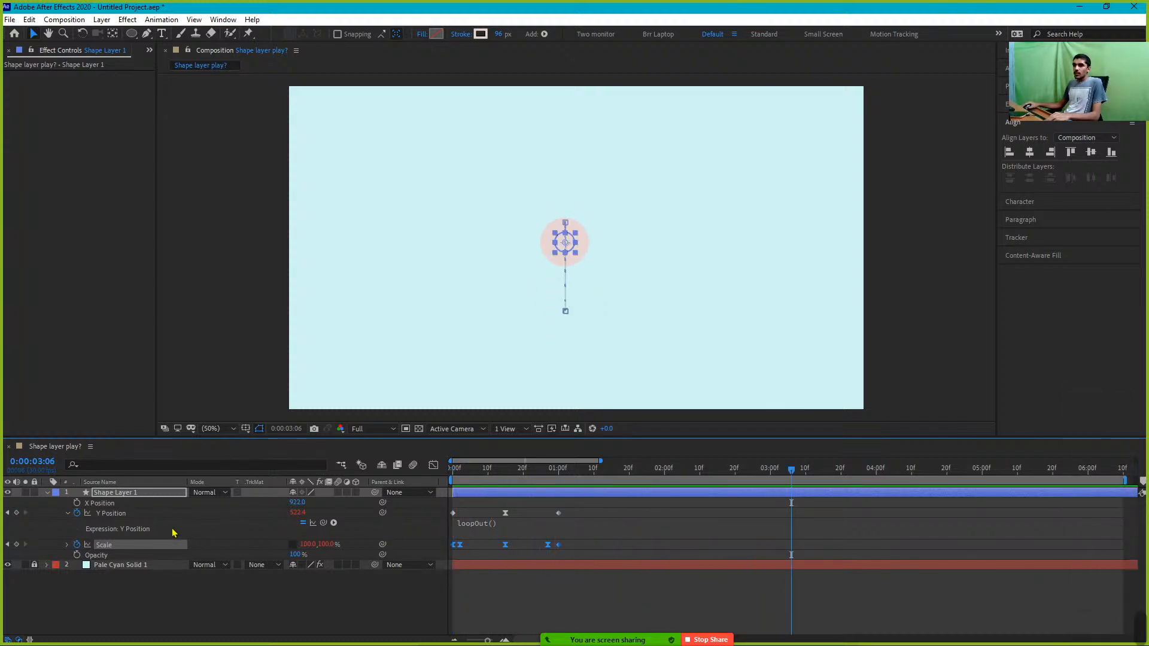
key("space")
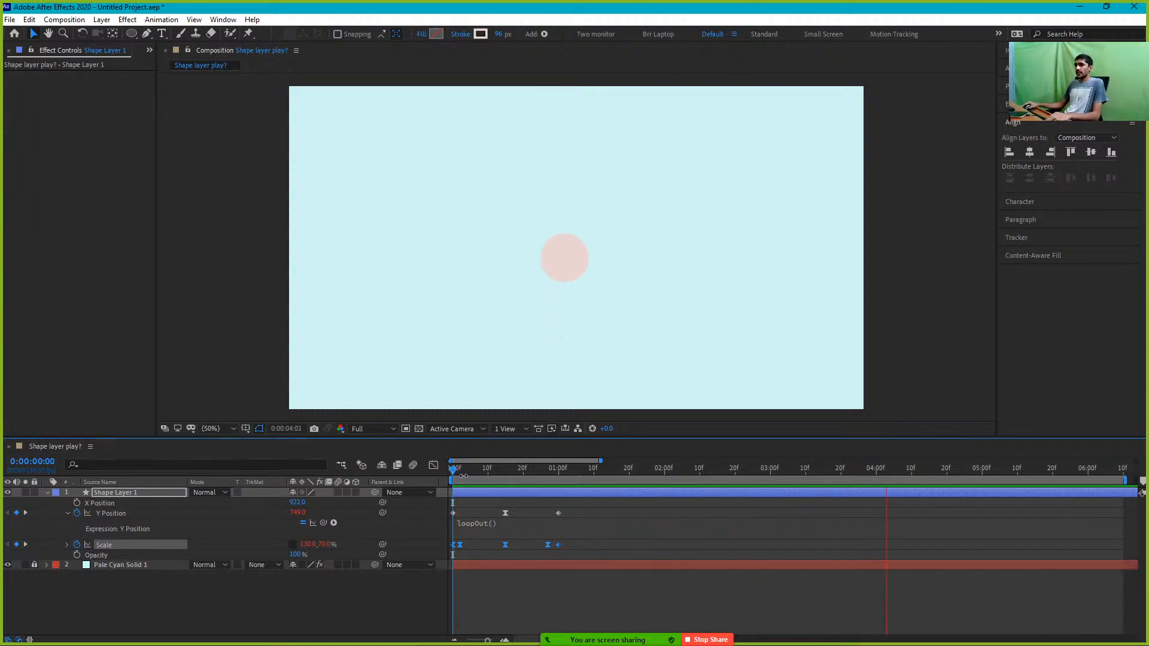
key("space")
Add an X Position keyframe at frame 0 with the value -128, placing the ball outside the frame
left_click(133, 509)
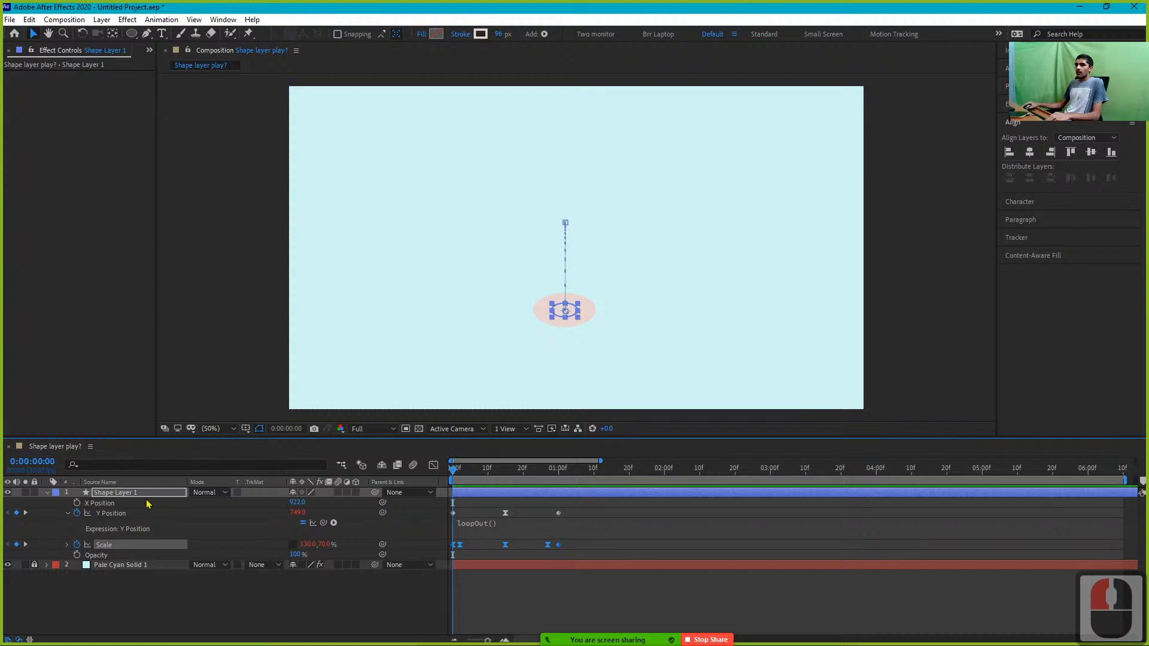
left_click(77, 503)
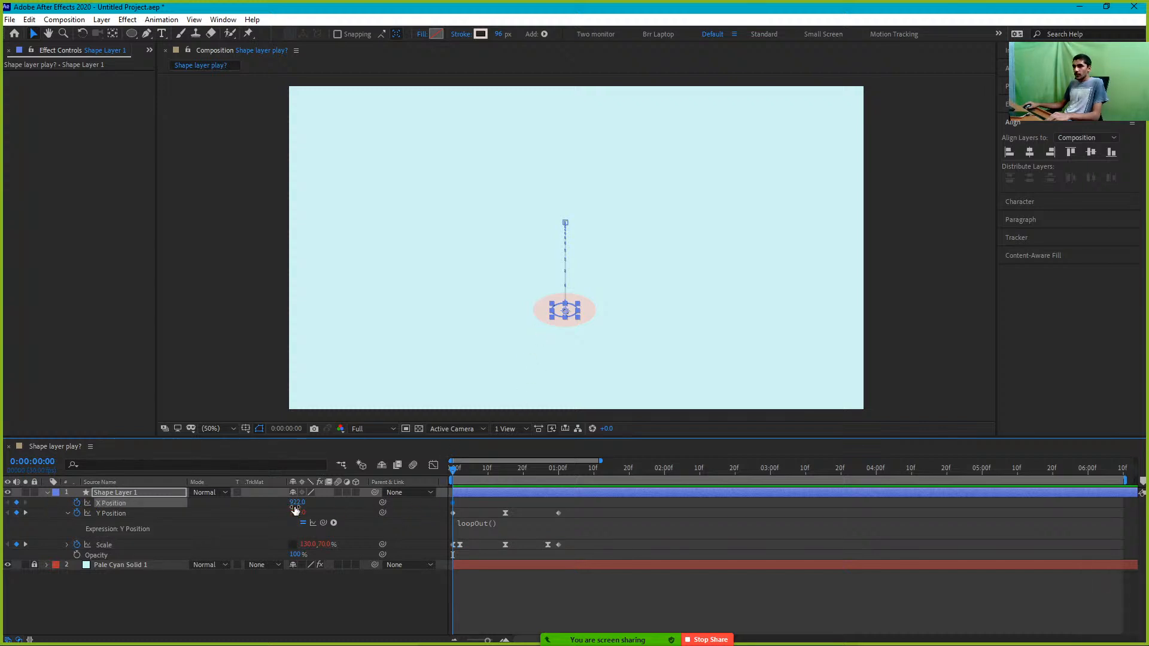
left_click_drag(298, 502, 201, 518)
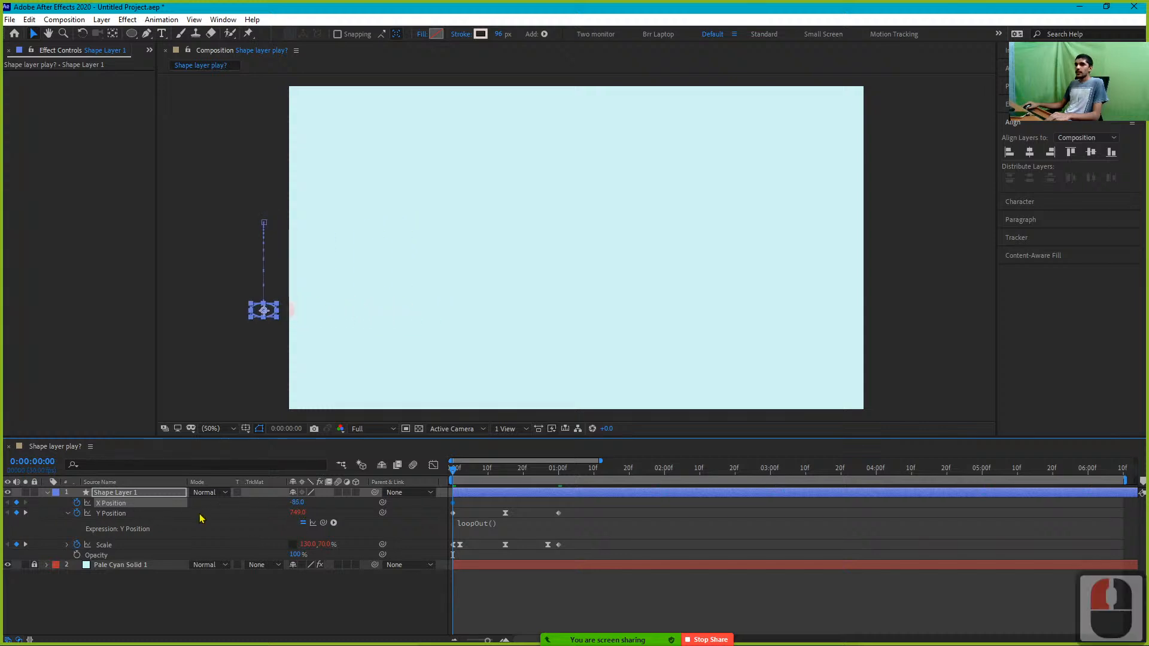
left_click_drag(273, 504, 257, 510)
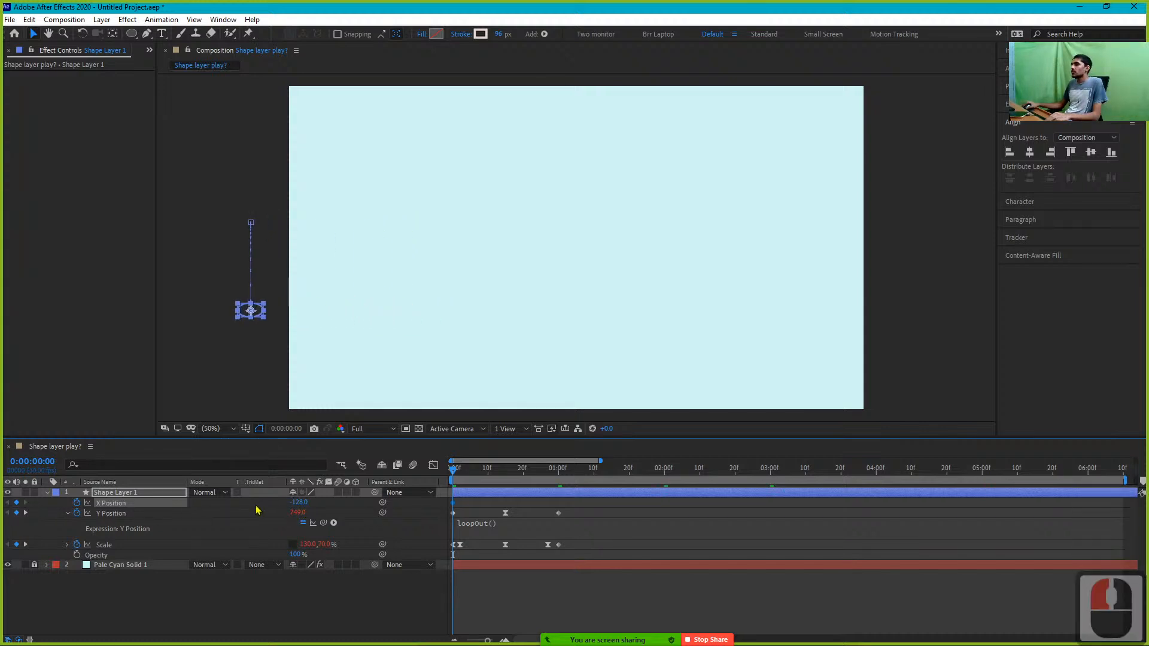
Set X Position to 1616 at 0:00:05:08, and preview the ball bouncing across the composition
left_click_drag(461, 475, 1011, 560)
left_click(315, 516)
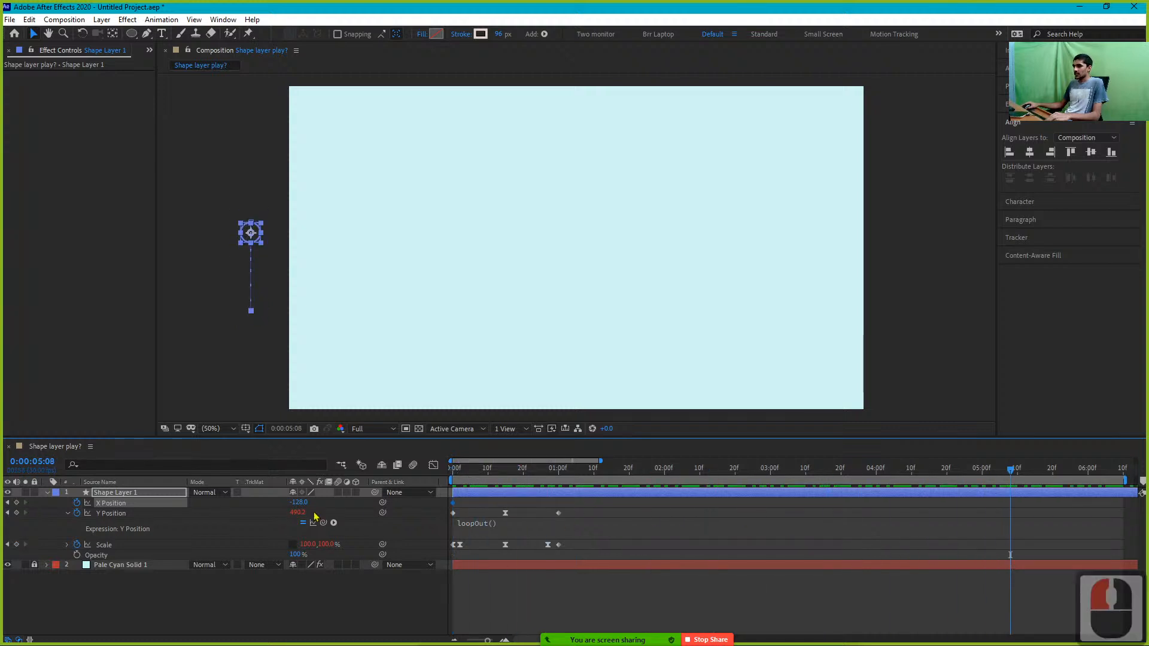
left_click_drag(298, 506, 206, 496)
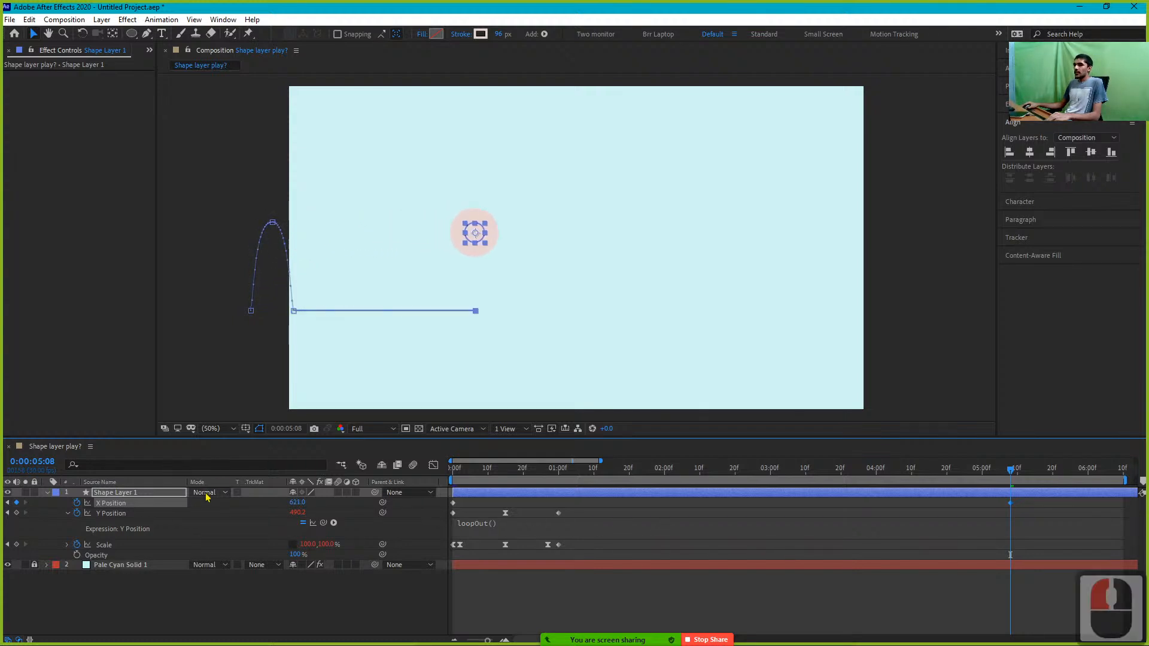
left_click_drag(298, 506, 553, 522)
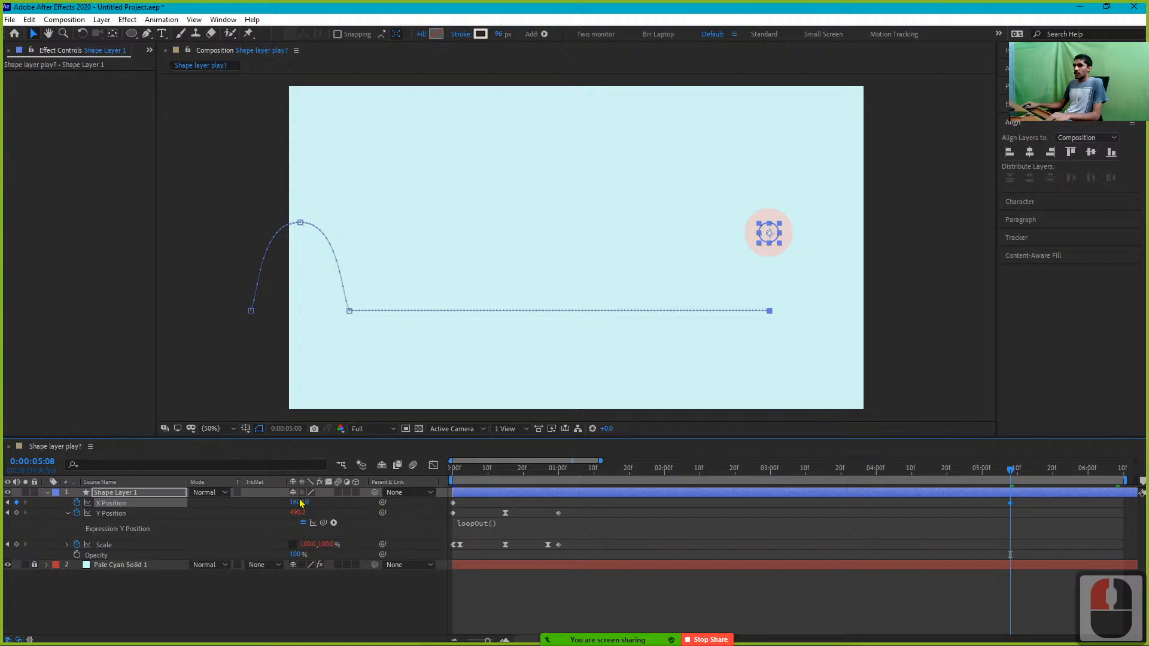
left_click_drag(301, 506, 301, 506)
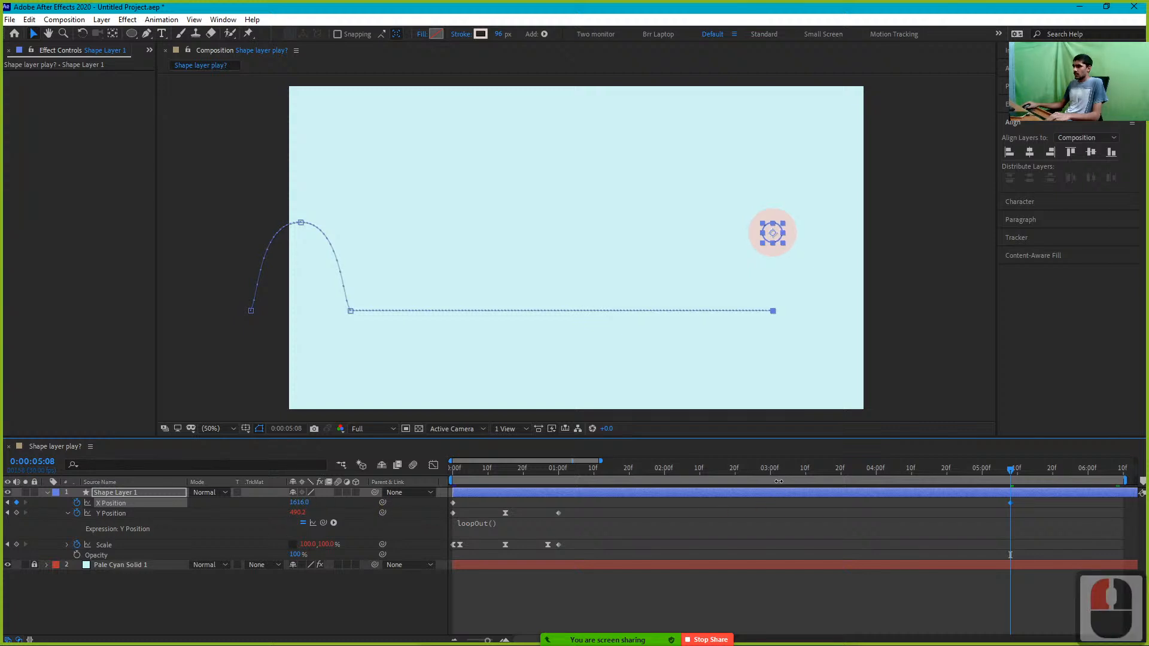
left_click_drag(777, 481, 453, 486)
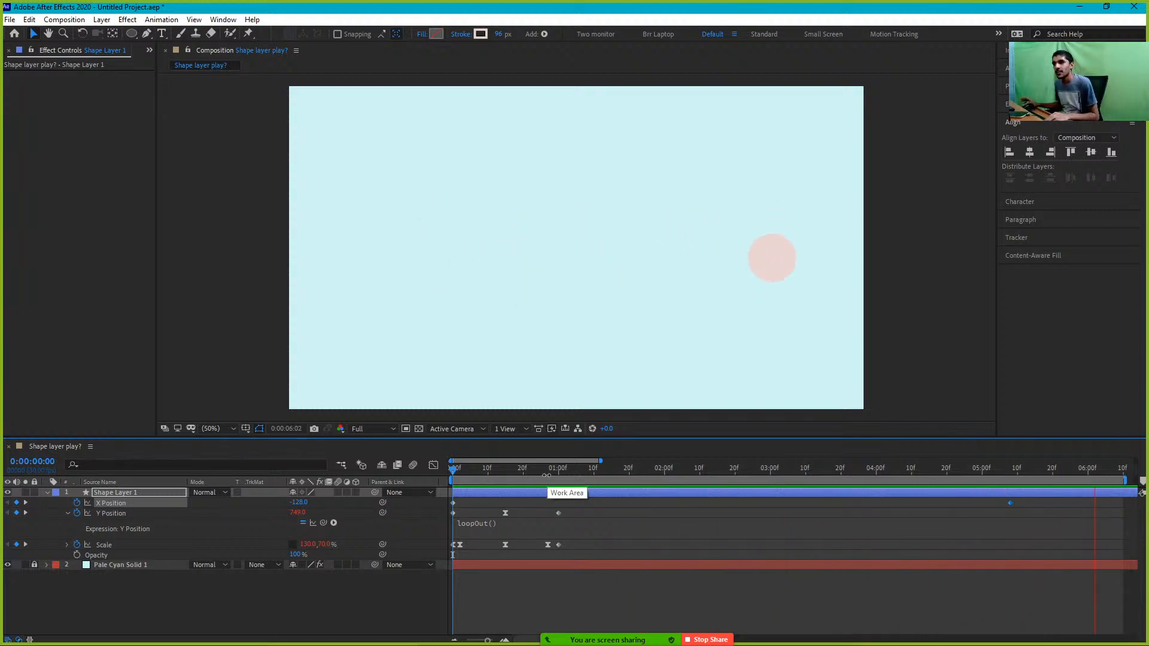
left_click(427, 519)
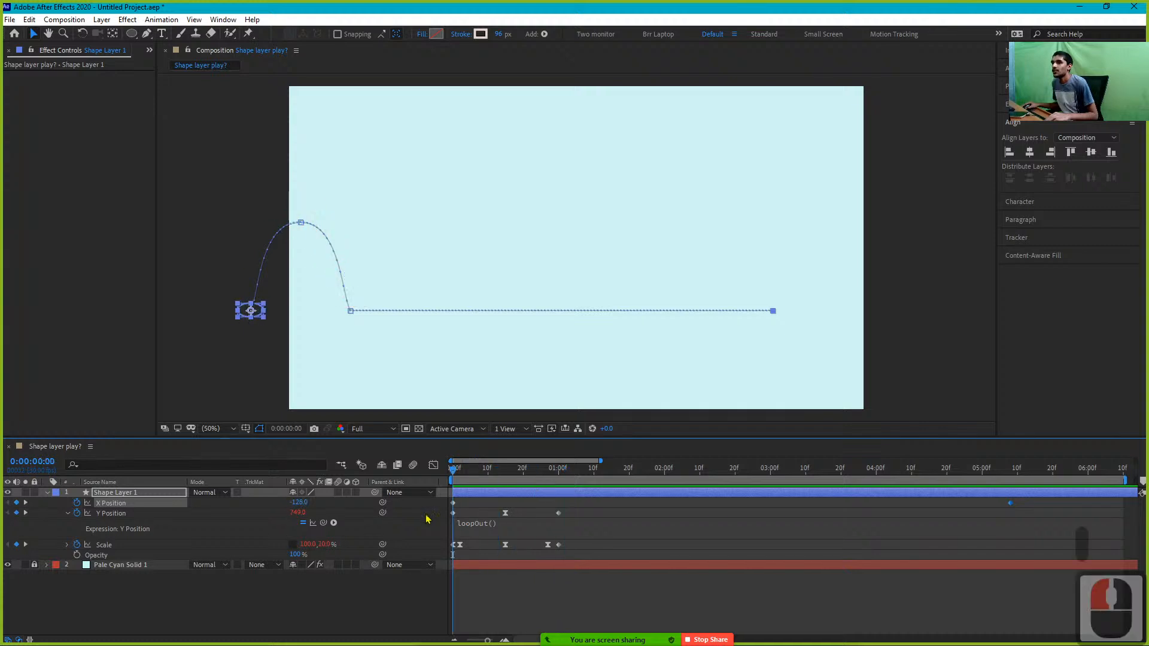
key("space")
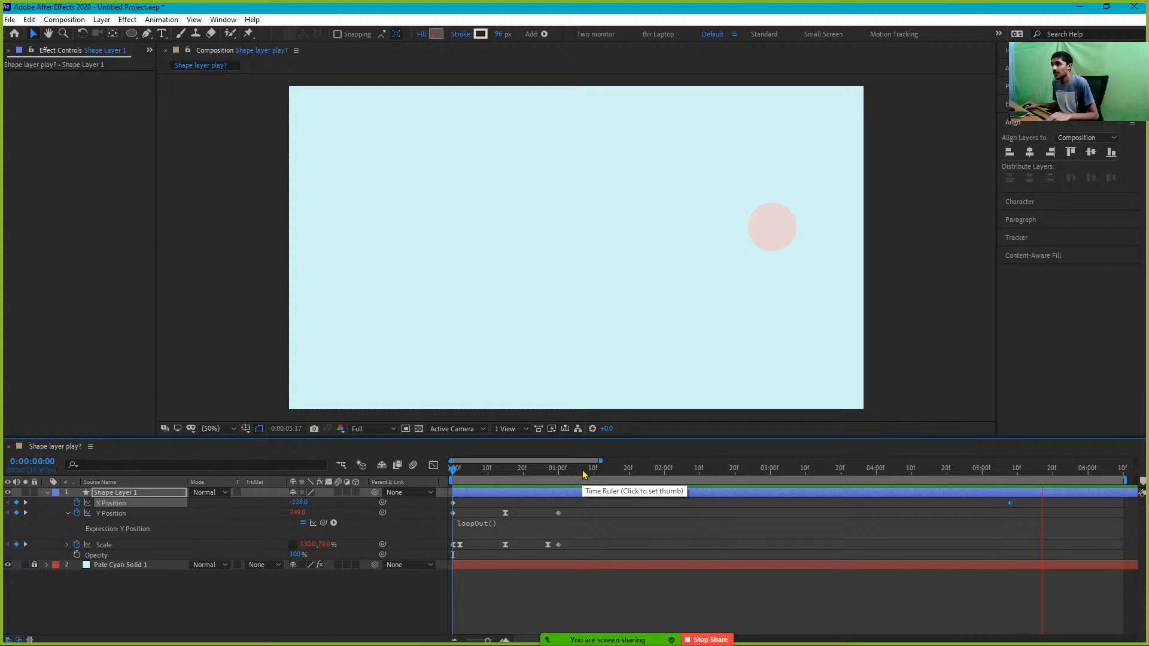
Apply Easy Ease to the X Position keyframe at 0:00:05:08, raise its incoming influence to about 50% in the speed graph, and preview the slowdown
left_click_drag(584, 474, 1030, 525)
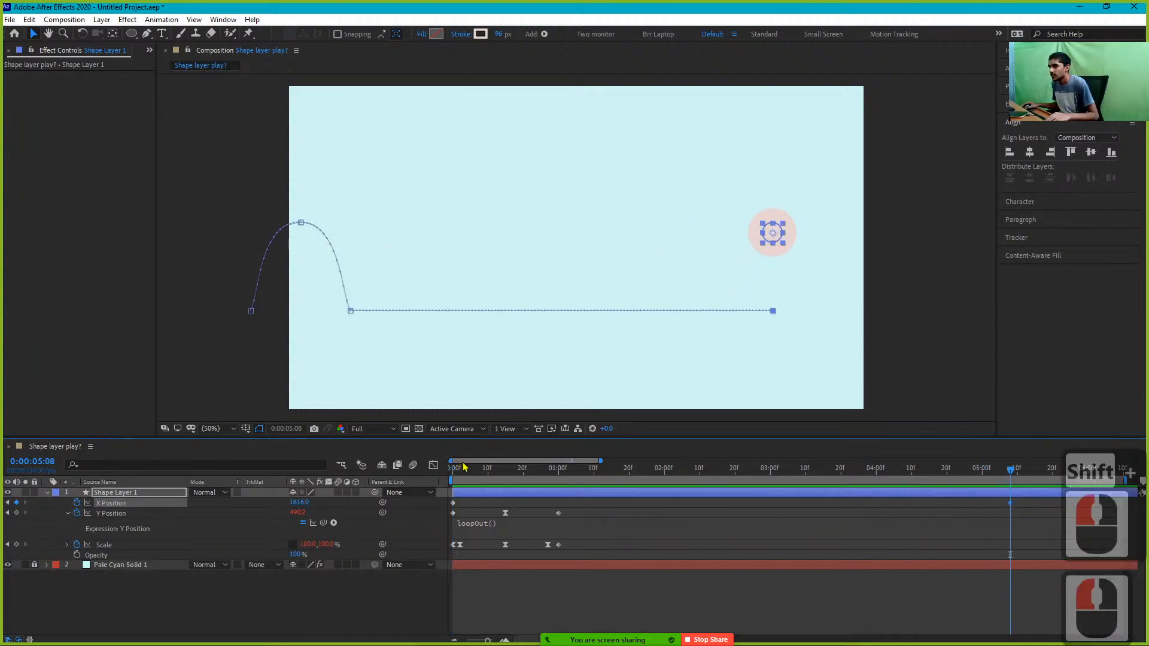
left_click(433, 466)
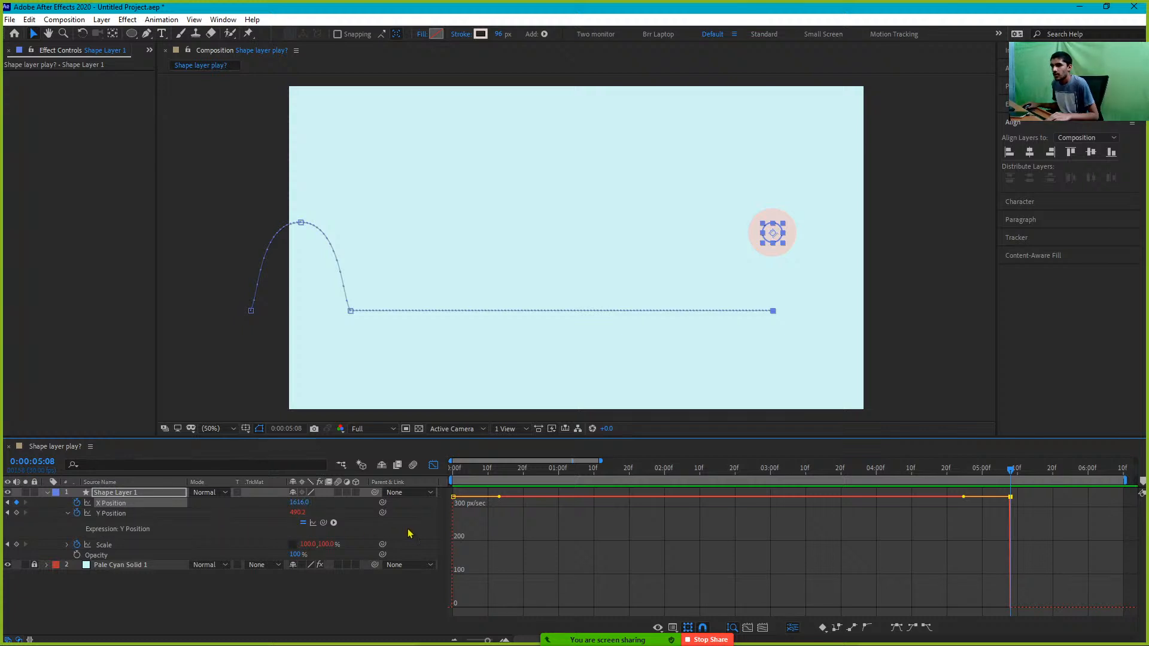
key("F9")
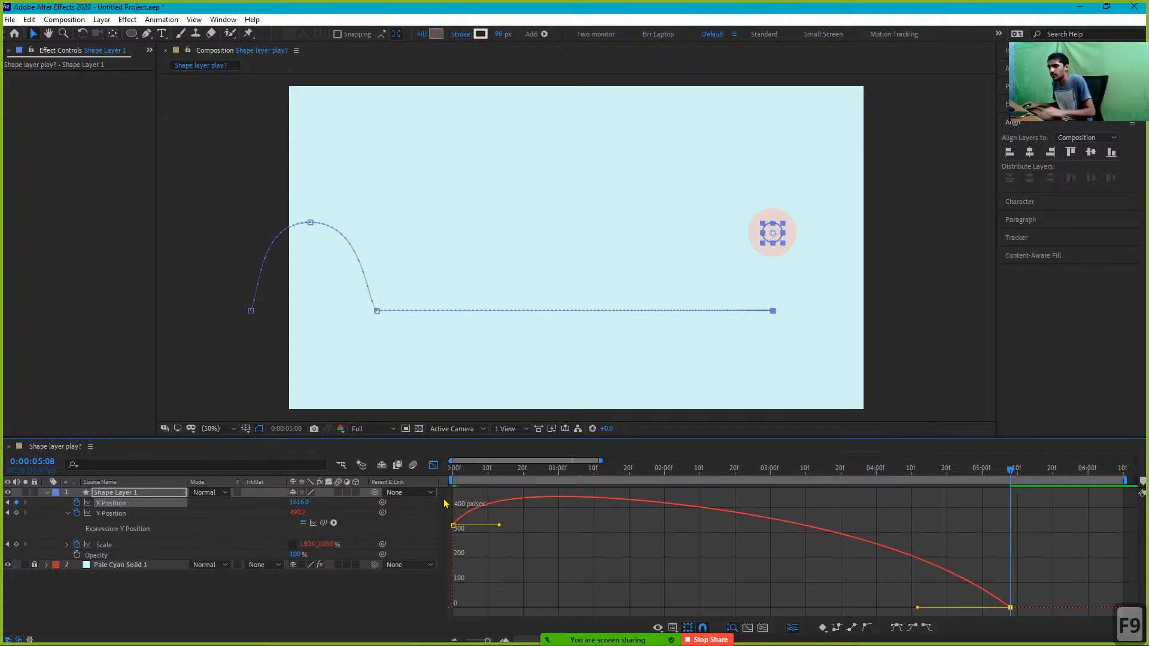
left_click_drag(919, 611, 868, 608)
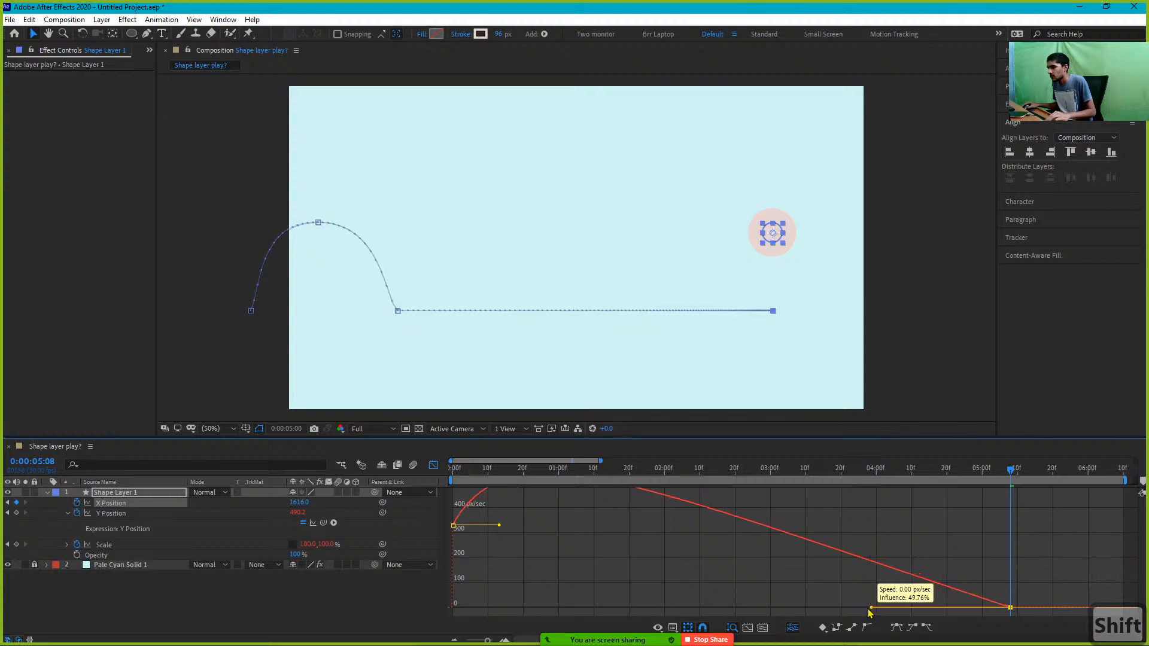
scroll(868, 608, "down", 2)
left_click(471, 469)
key("space")
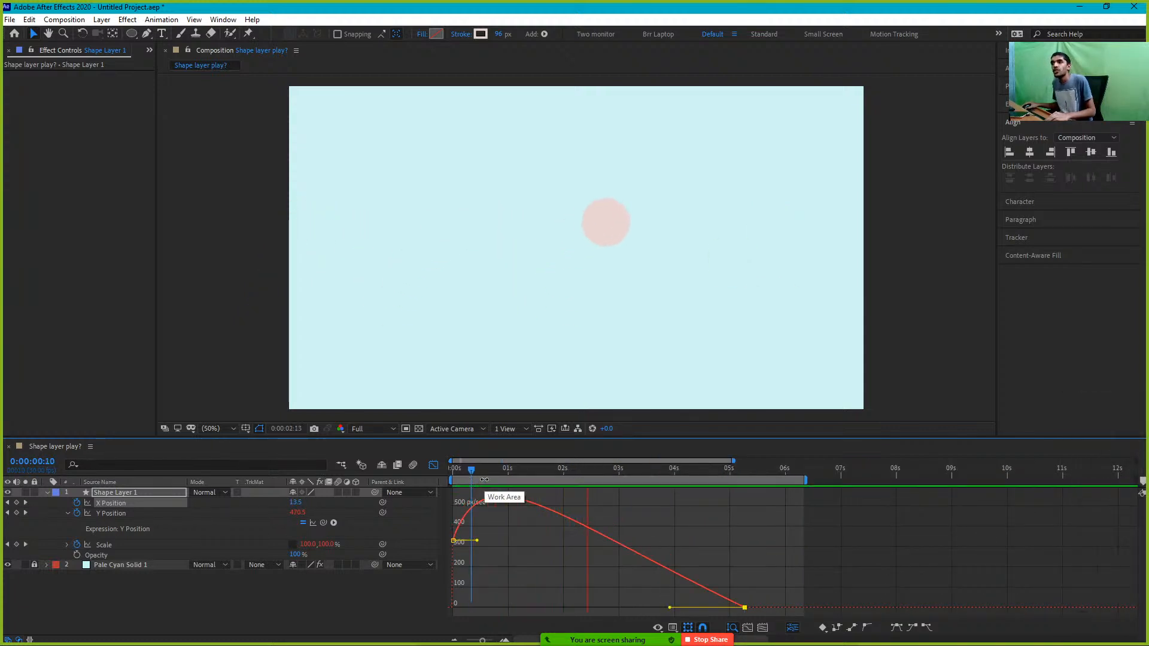
left_click(476, 470)
left_click(458, 471)
key("space")
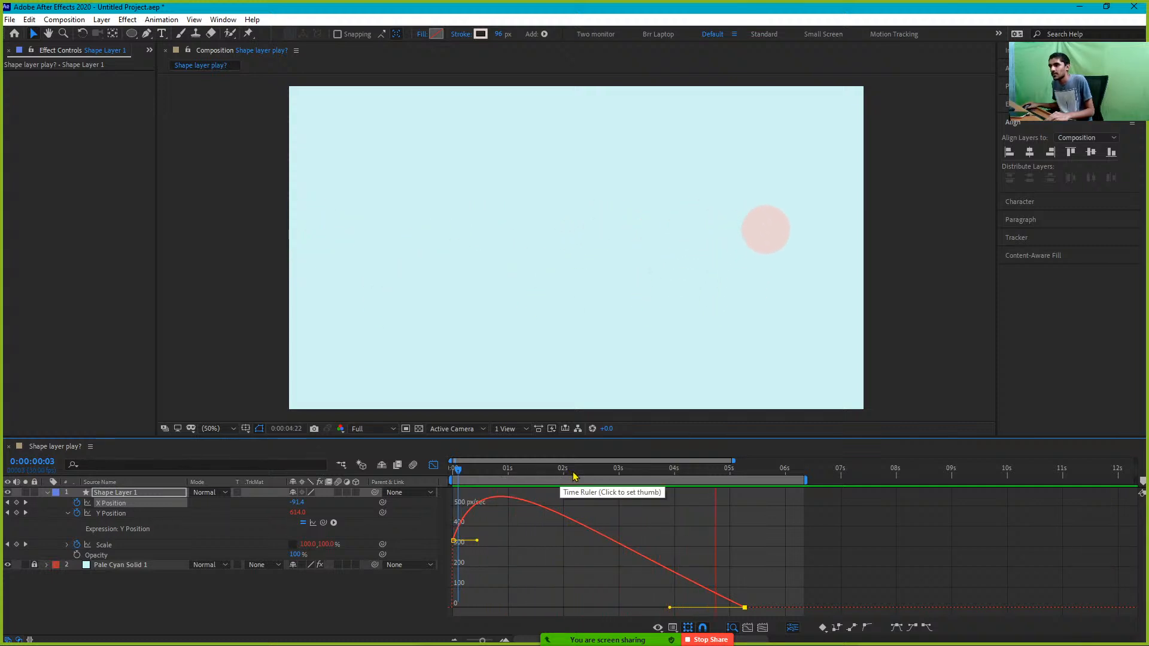
Preview the eased bounce from the start of the composition, and return to the keyframe view
left_click(504, 471)
left_click(455, 471)
key("space")
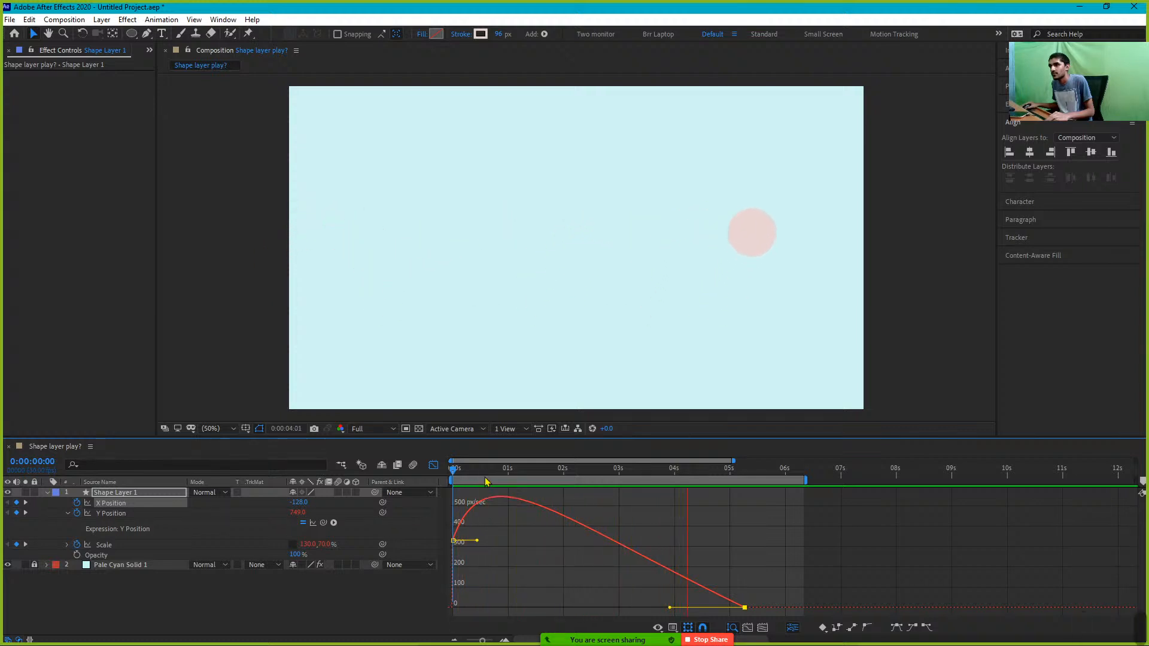
key("space")
left_click(434, 465)
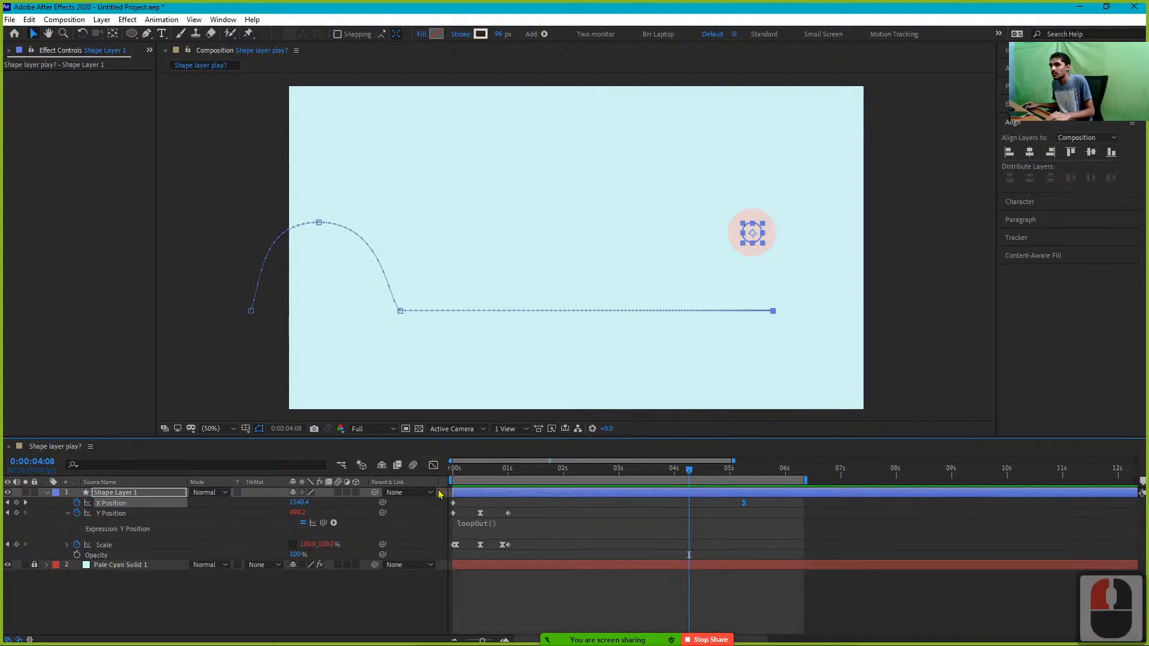
Delete the loopOut() expressions from Scale and Y Position on Shape Layer 1
left_click(66, 546)
left_click(540, 557)
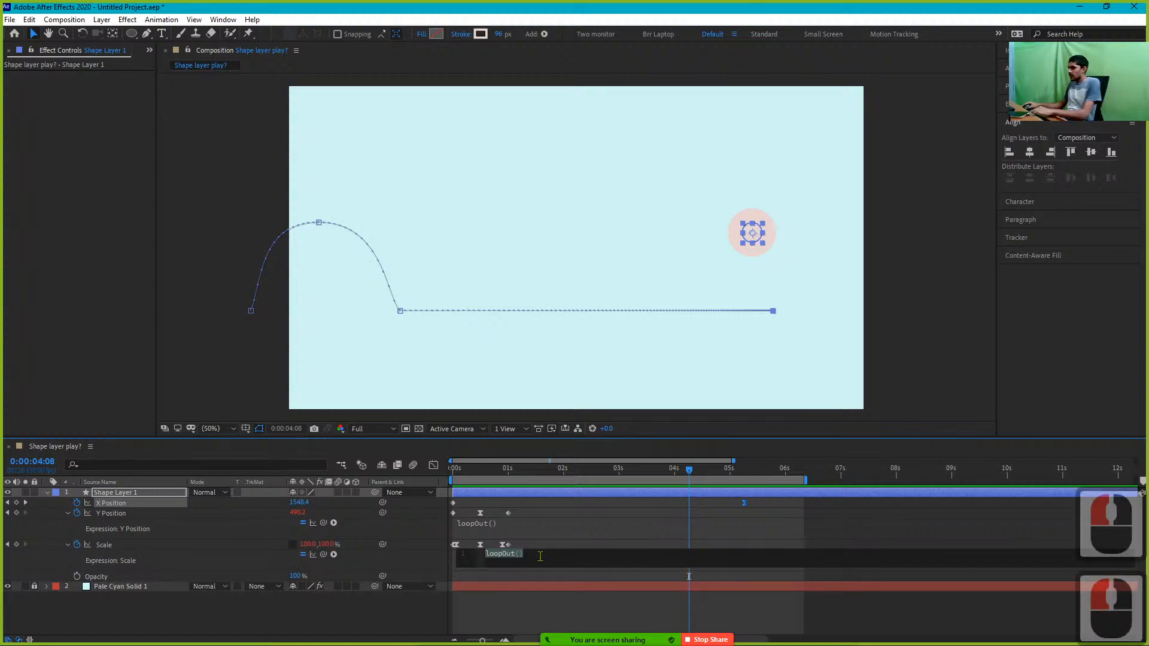
key("BackSpace")
left_click(521, 522)
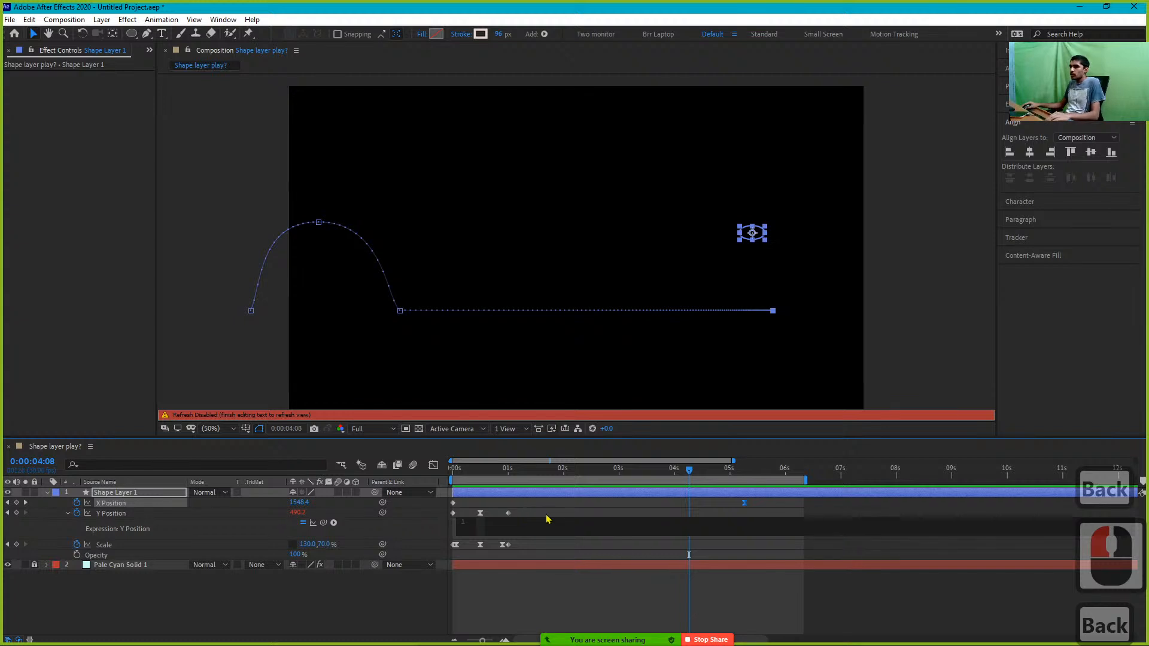
left_click(547, 519)
left_click(530, 518)
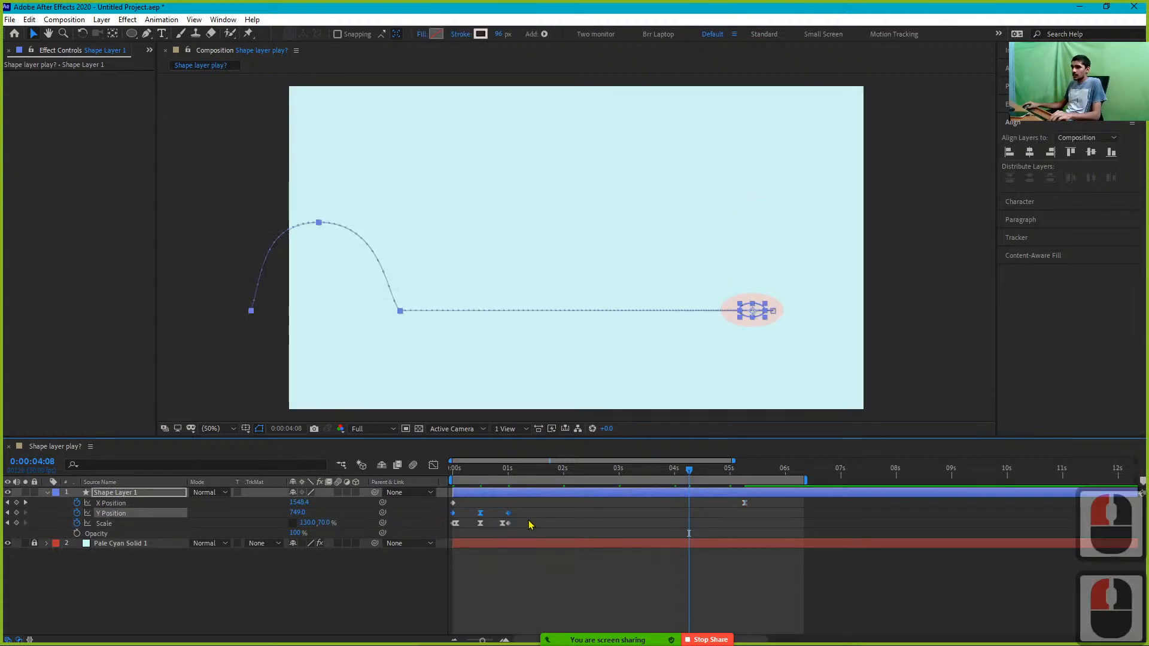
Copy the first bounce's three Y Position keyframes and paste them at 0:00:01:00
key("ctrl+c")
key("j")
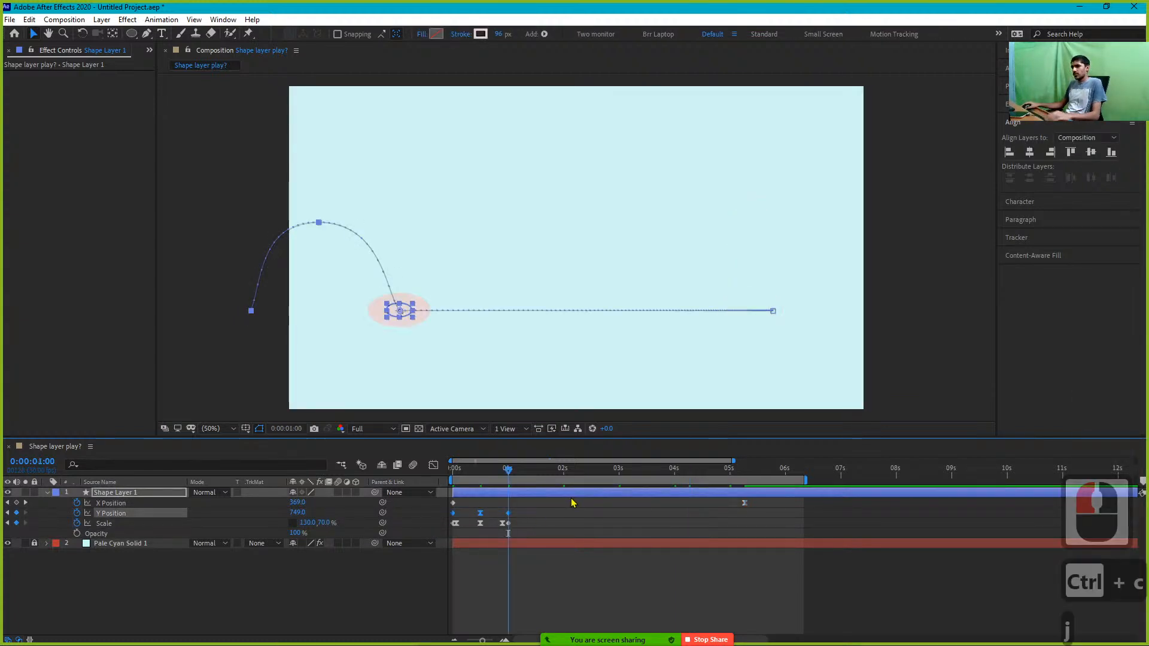
key("ctrl+v")
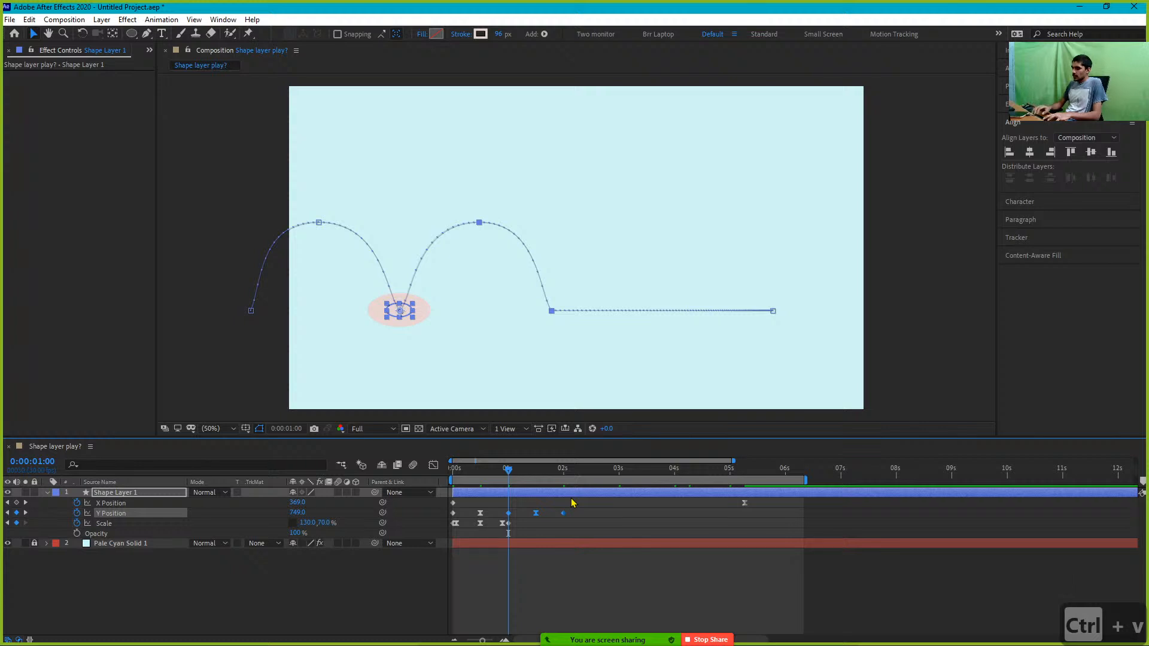
Paste the copied Y Position bounce keyframes again, starting at the last Y Position keyframe, 0:00:02:00
key("k")
key("k")
key("j")
key("j")
key("j")
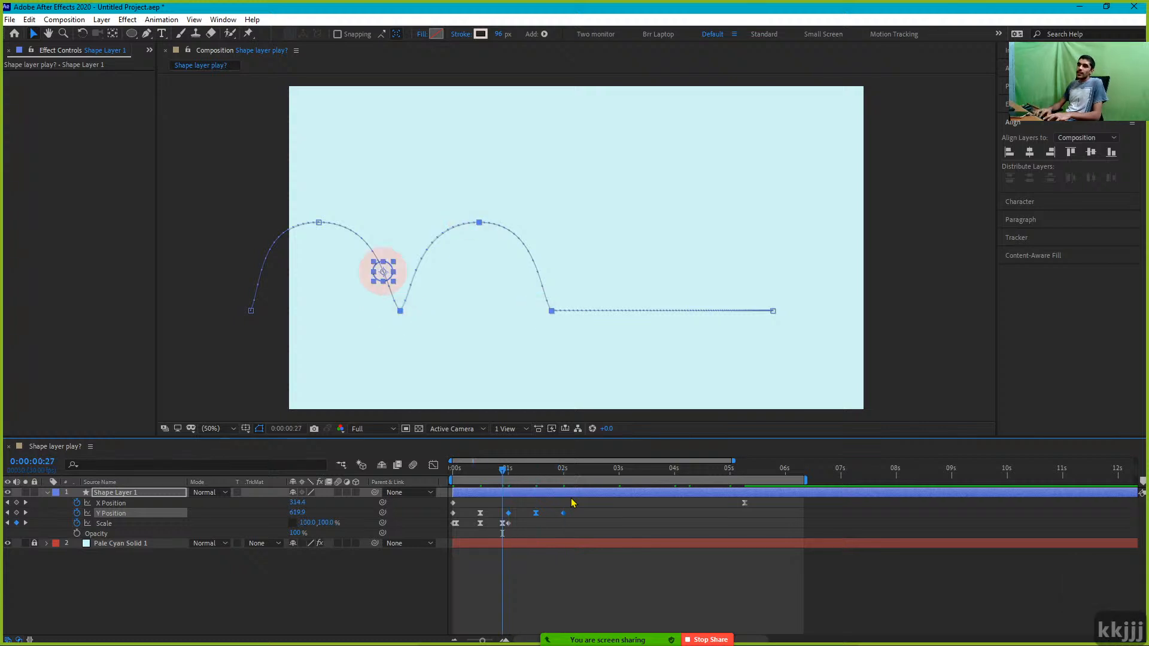
key("k")
key("k")
key("k")
key("j")
key("j")
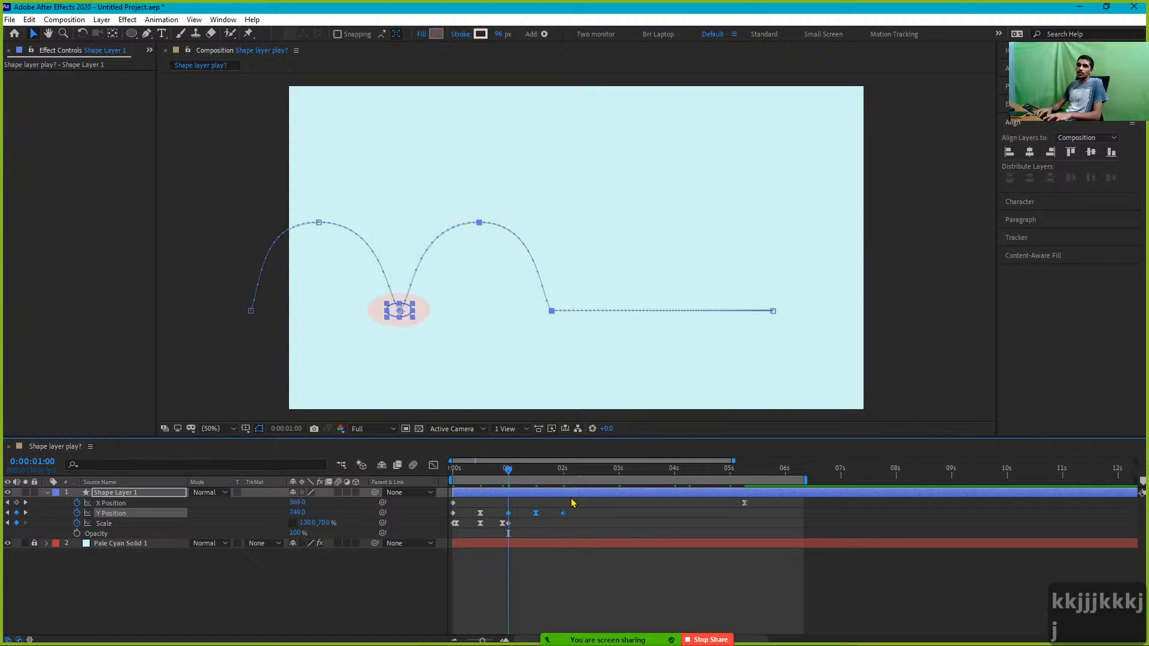
key("k")
key("k")
key("k")
key("j")
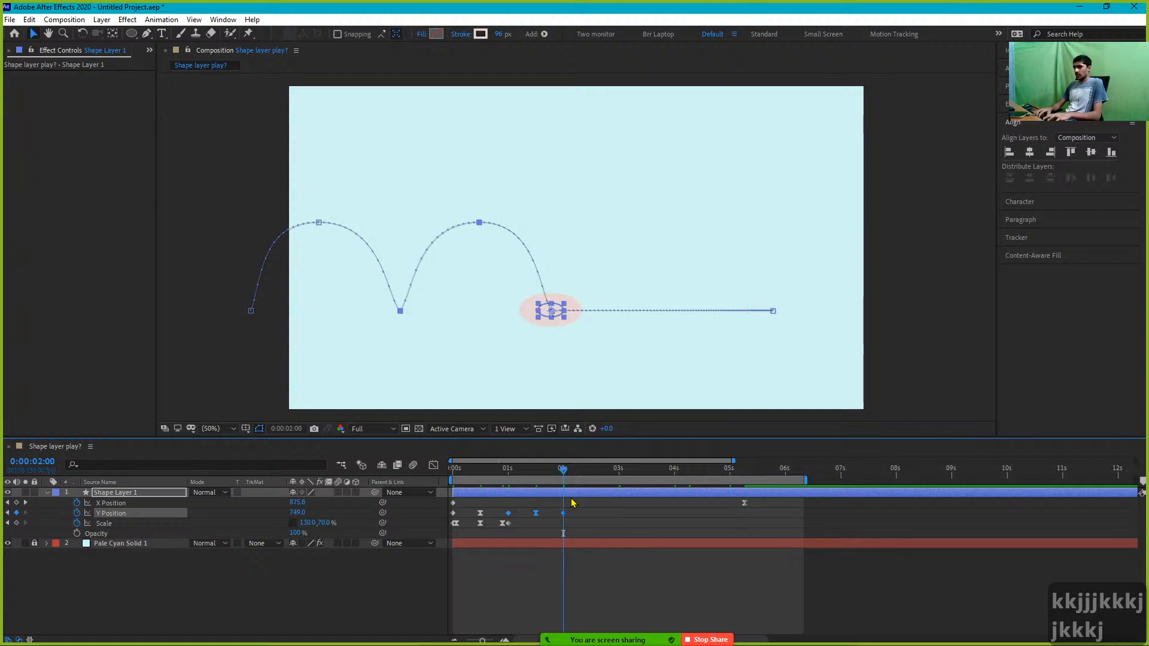
key("ctrl+v")
Repeat the Y Position bounce by pasting its keyframes at 0:00:03:00, 0:00:04:00 and 0:00:05:00
key("k")
key("k")
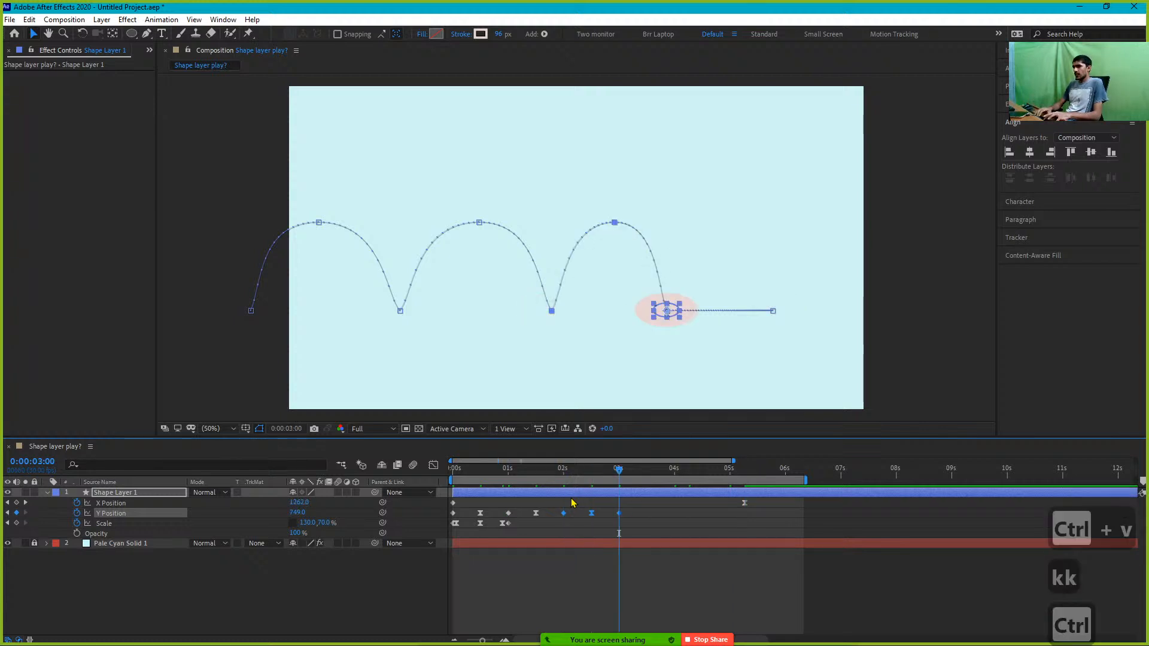
key("ctrl+v")
key("k")
key("k")
key("ctrl+v")
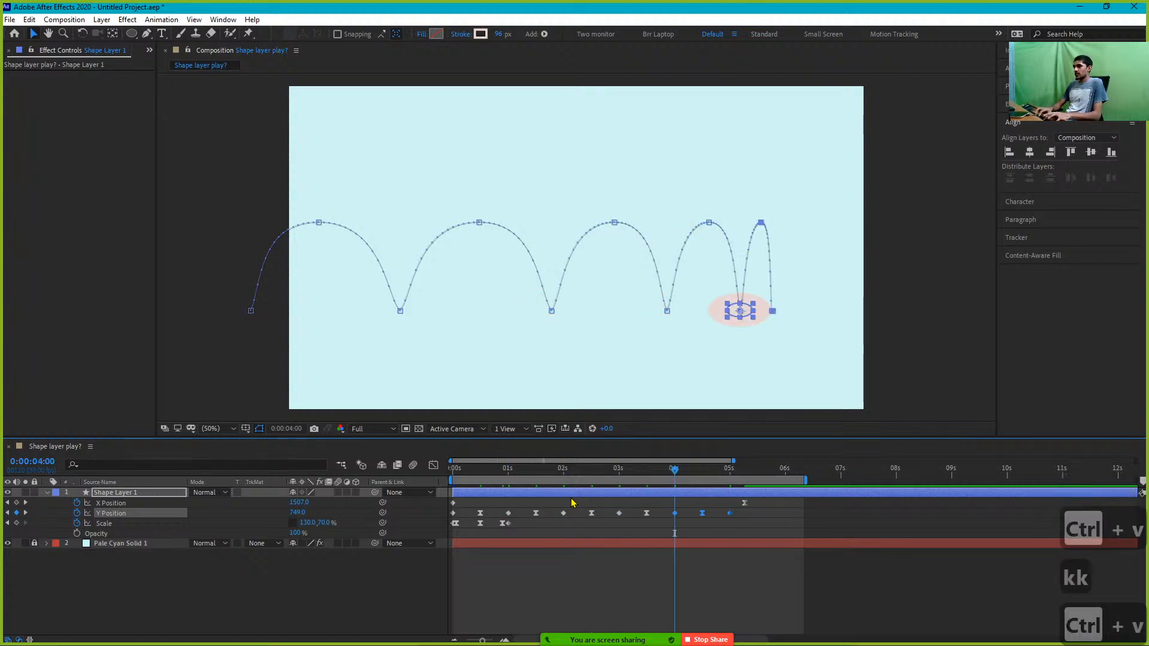
key("k")
key("k")
key("ctrl+v")
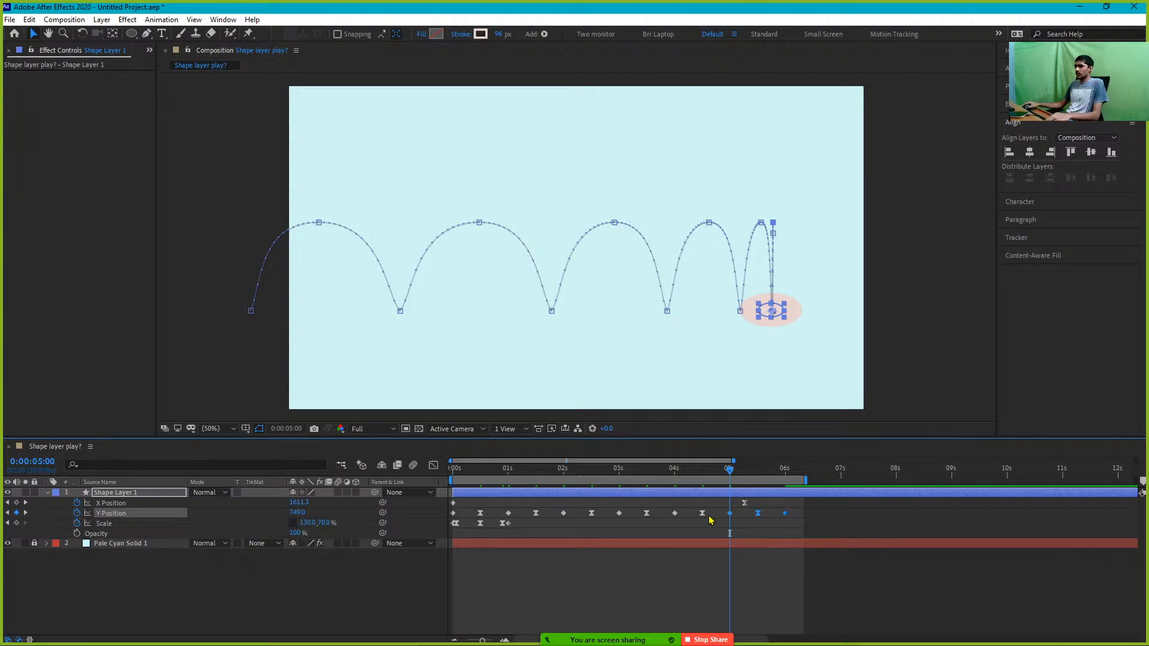
Preview the manually repeated bounces from the start of the composition
left_click(684, 475)
key("Home")
key("space")
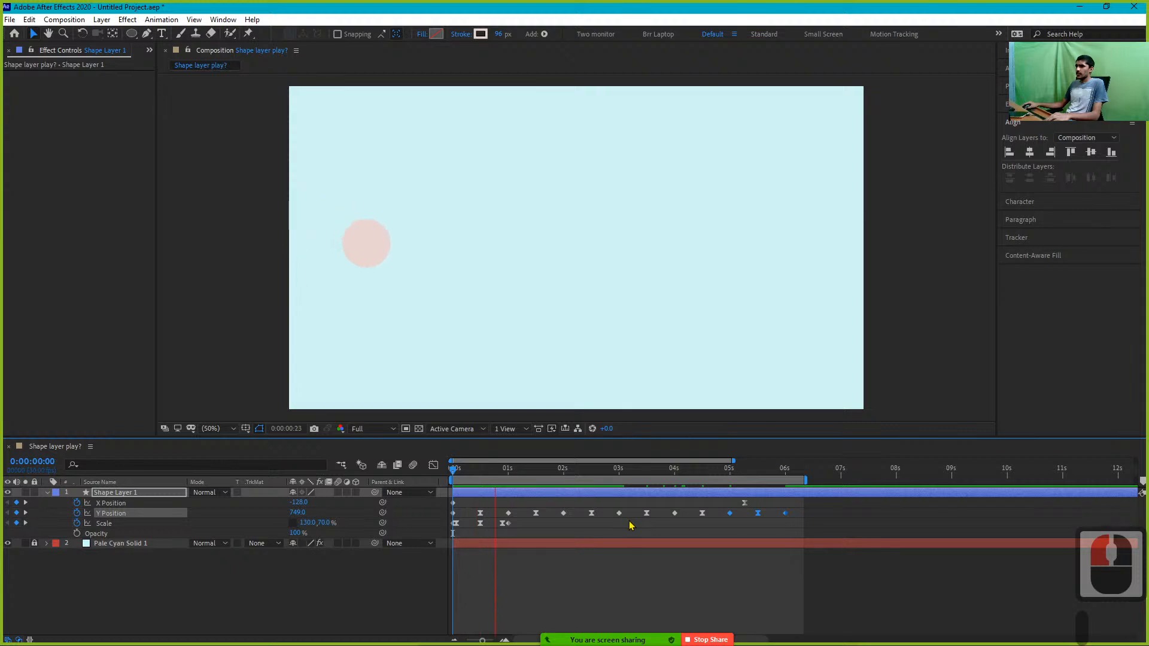
key("space")
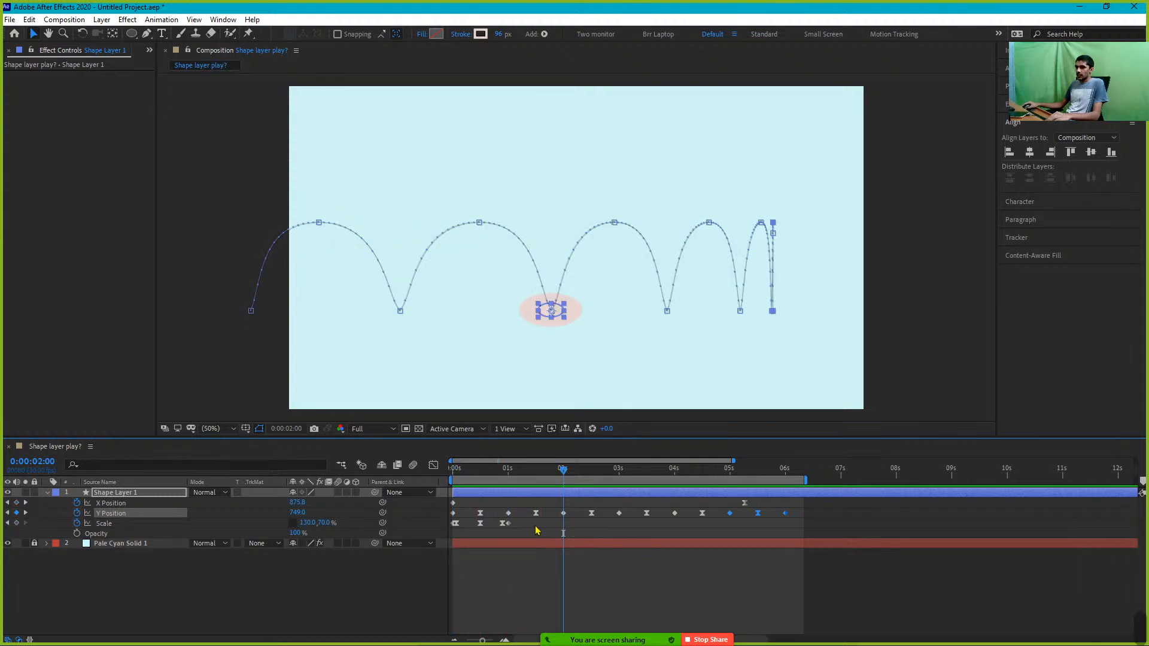
Copy the first bounce's Scale keyframes, paste them at 0:00:01:00, 0:00:02:00, 0:00:03:00 and 0:00:04:00, and preview the squash
left_click_drag(536, 530, 444, 519)
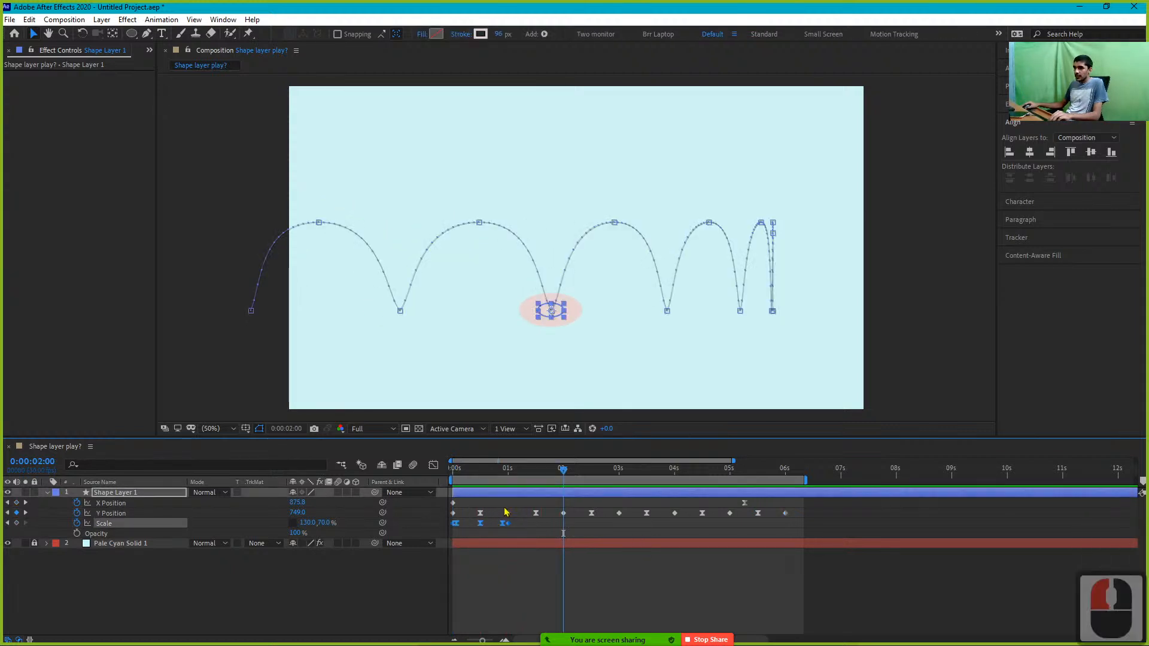
key("ctrl+c")
left_click(514, 479, "shift")
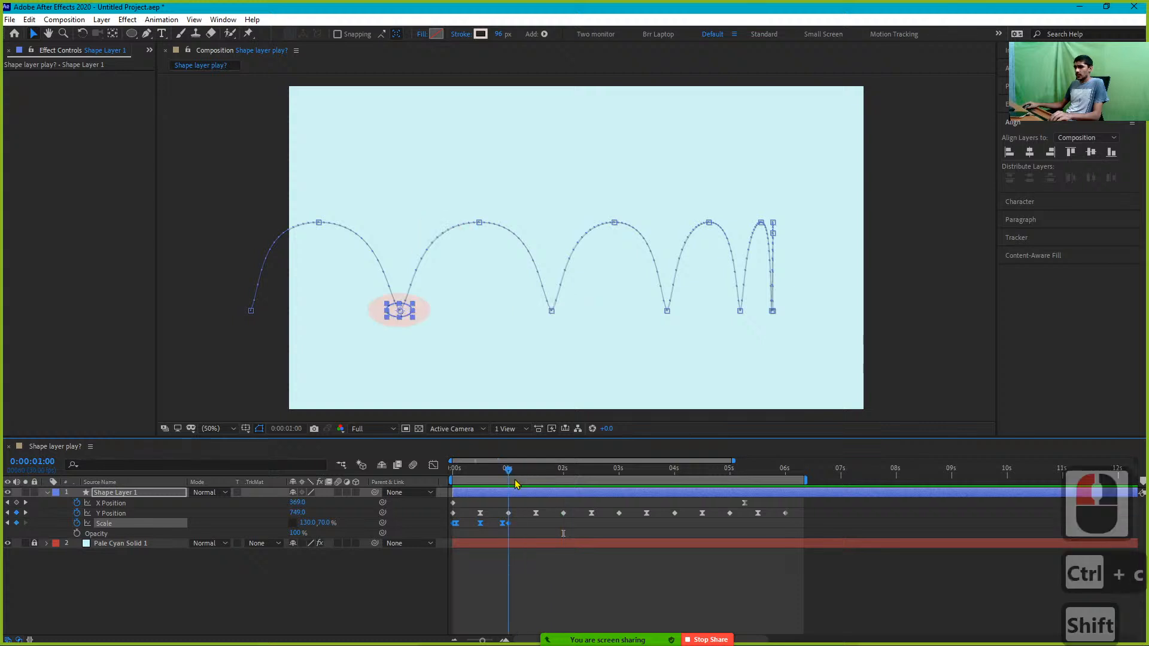
key("ctrl+v")
left_click(564, 479, "shift")
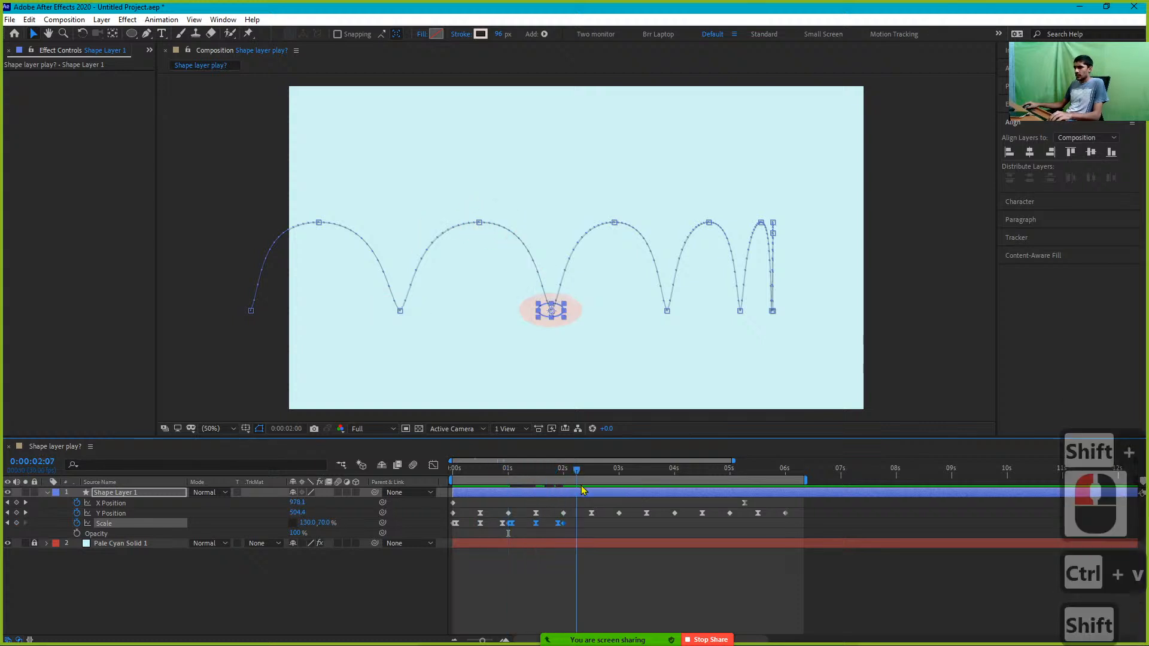
key("ctrl+v")
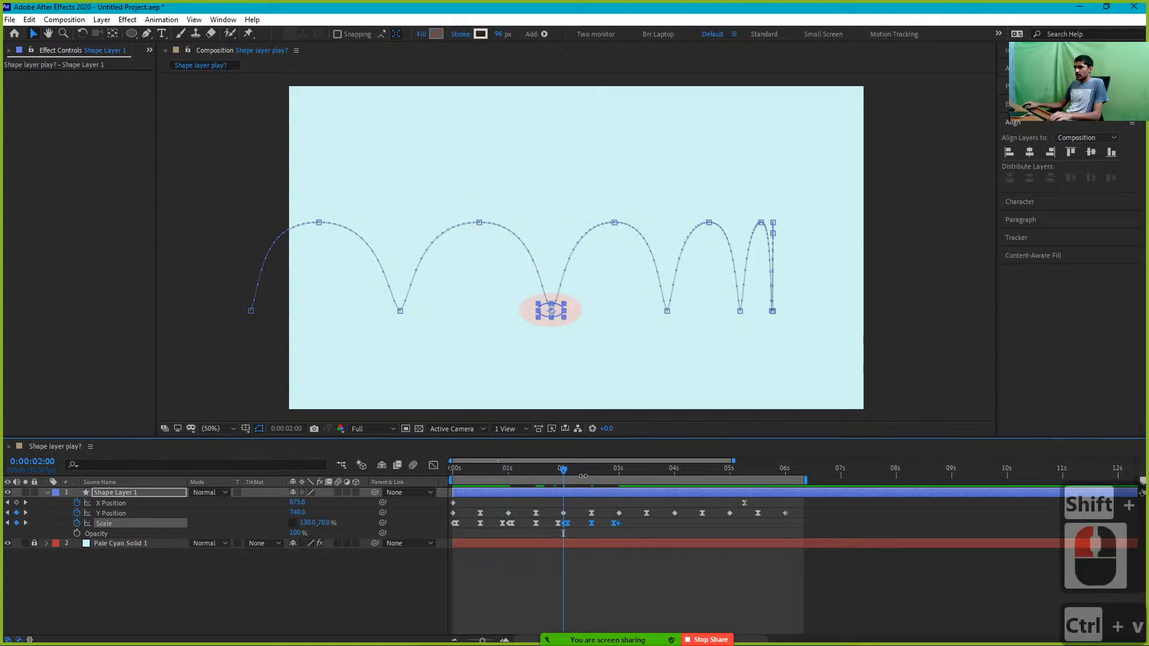
left_click(619, 478, "shift")
key("ctrl+v")
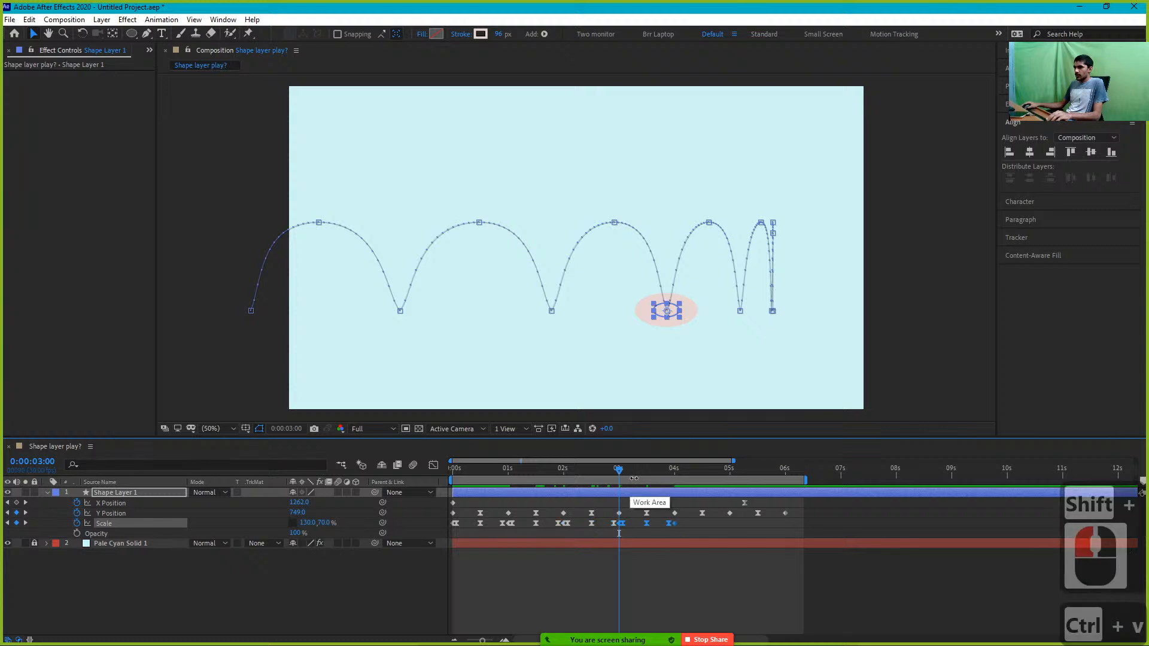
left_click(674, 478, "shift")
key("ctrl+v")
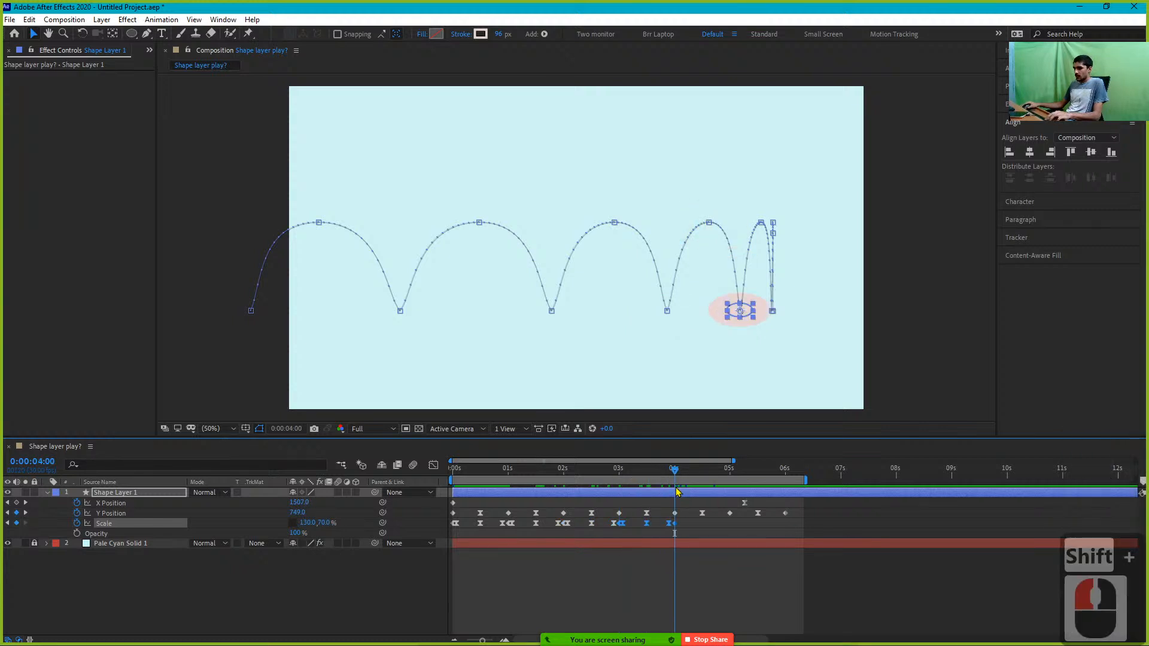
key("space")
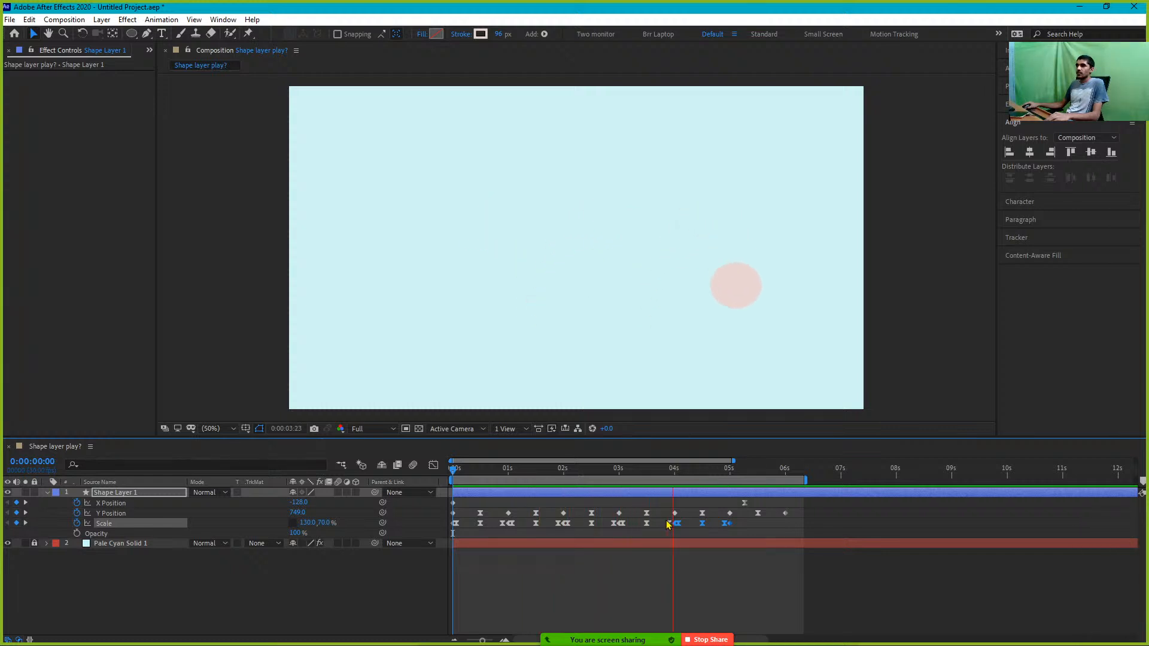
key("space")
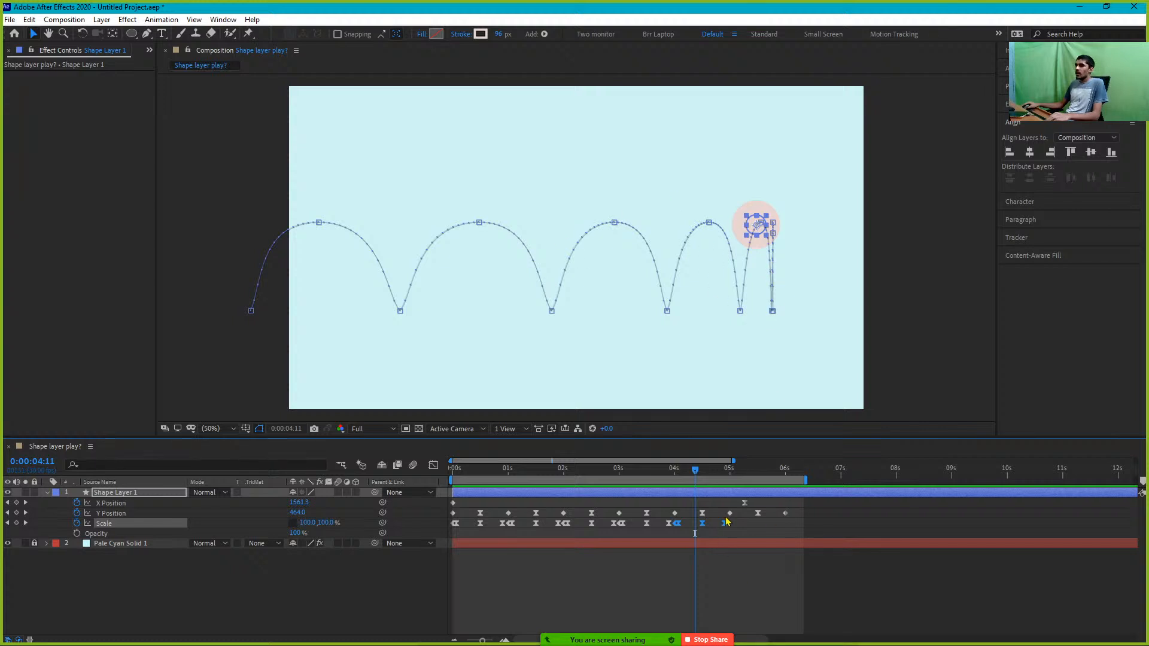
Shrink the incoming influence of the X Position keyframe at 0:00:05:08 to almost zero in the speed graph, making the travel even
left_click_drag(743, 471, 745, 526)
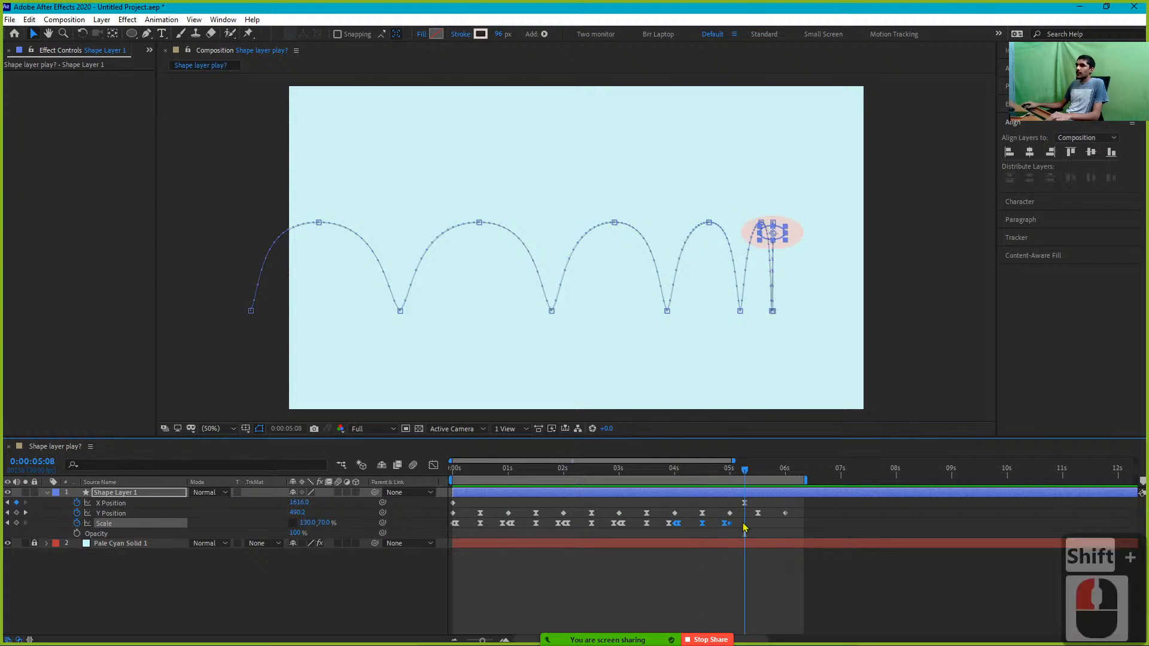
left_click(744, 503)
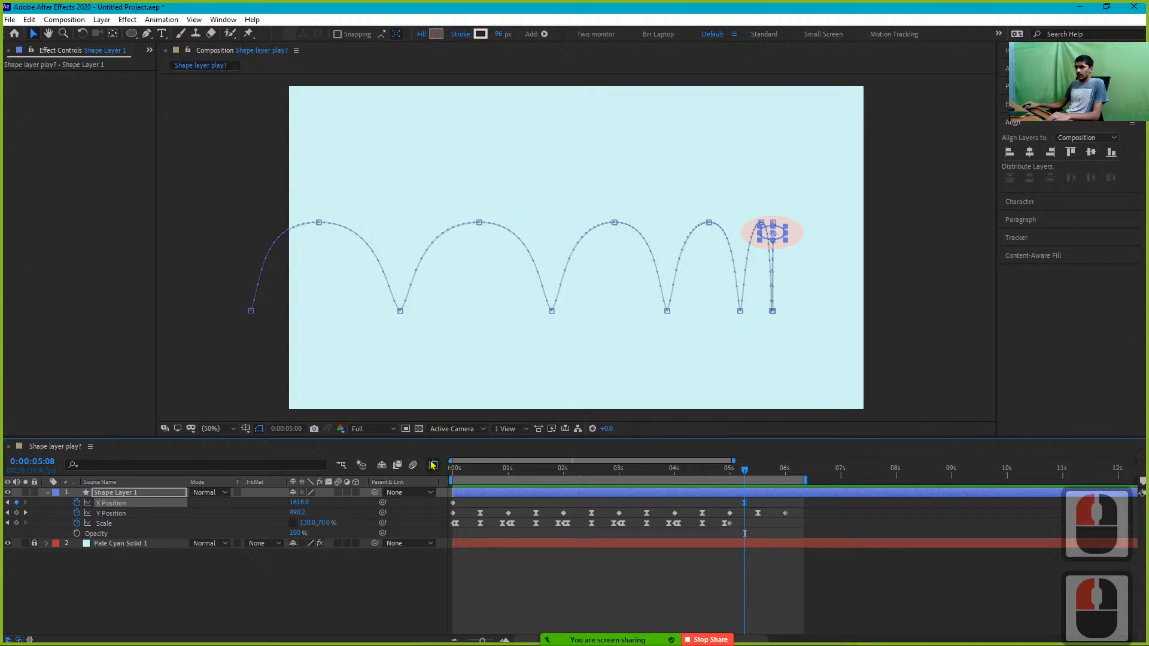
left_click(434, 465)
left_click_drag(670, 608, 770, 601)
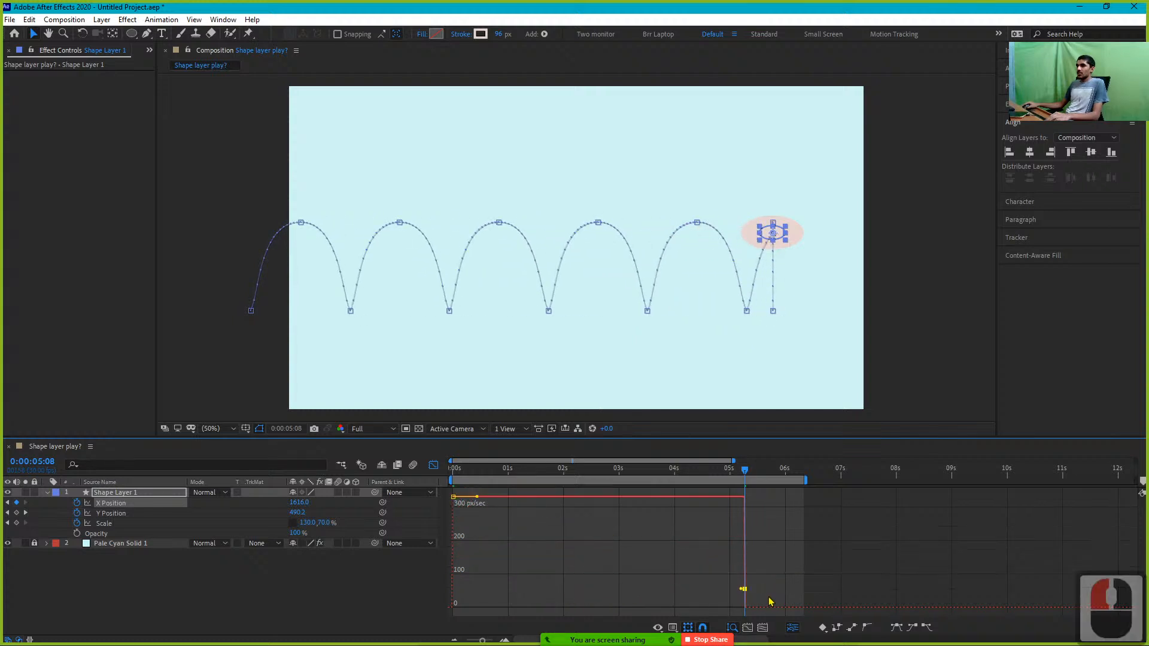
left_click(435, 464)
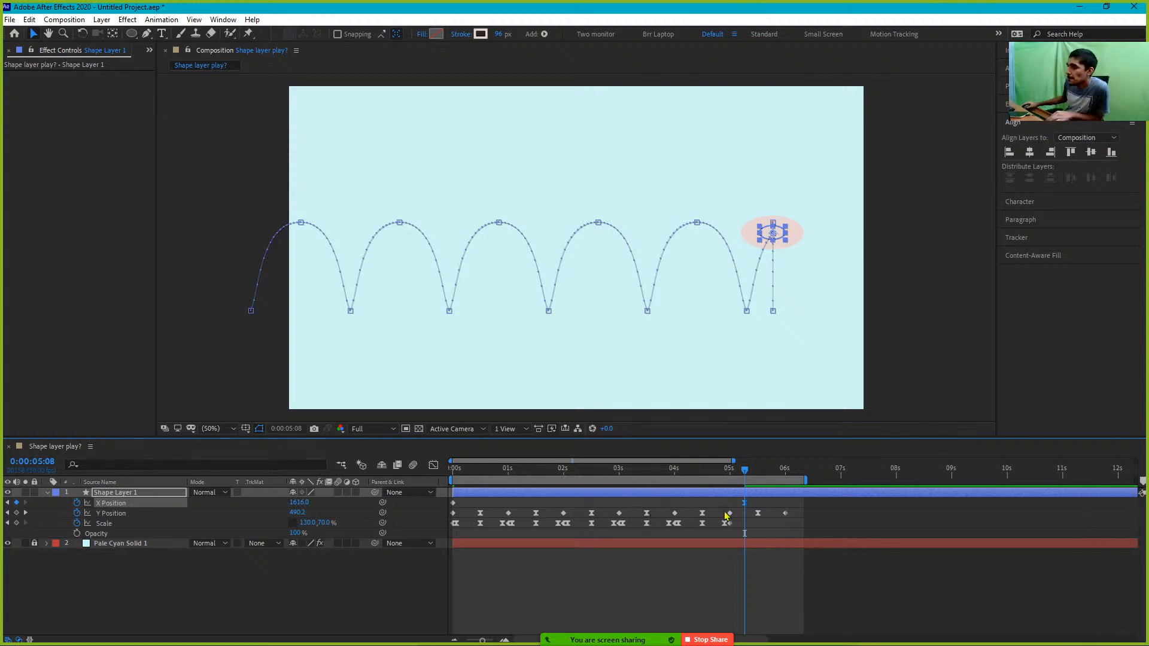
Move the last X Position keyframe to 0:00:06:00, and copy the last bounce's Scale keyframes to 0:00:05:00
left_click_drag(746, 506, 674, 525)
key("ctrl+c")
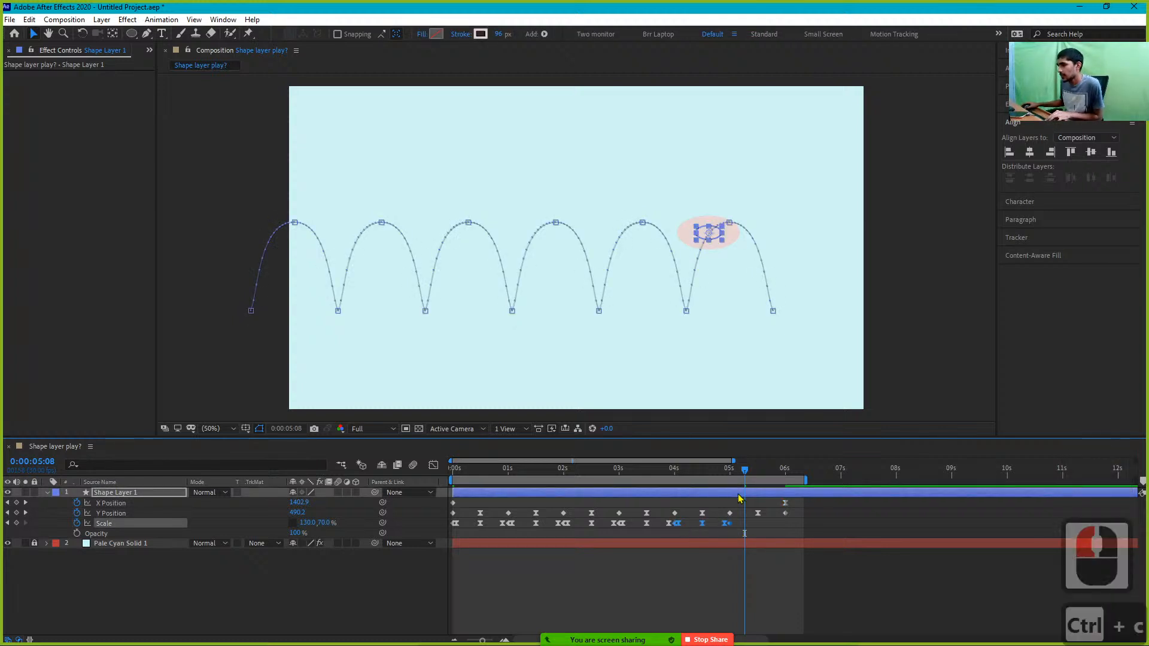
left_click(742, 529, "shift")
key("ctrl+v")
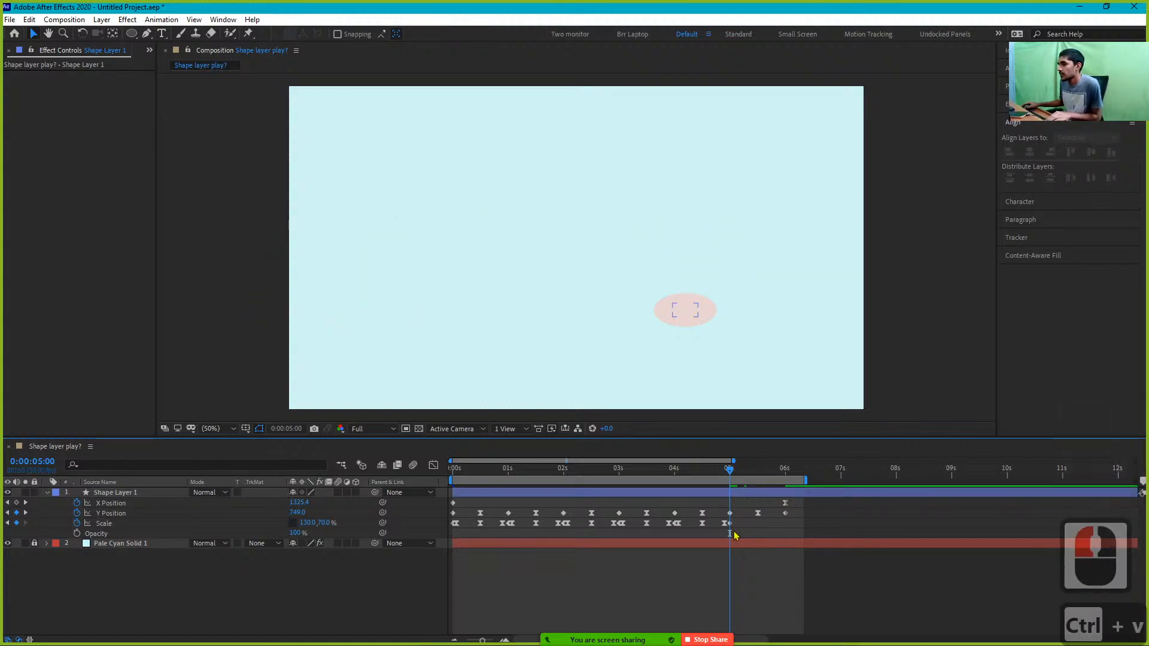
left_click_drag(745, 530, 674, 524)
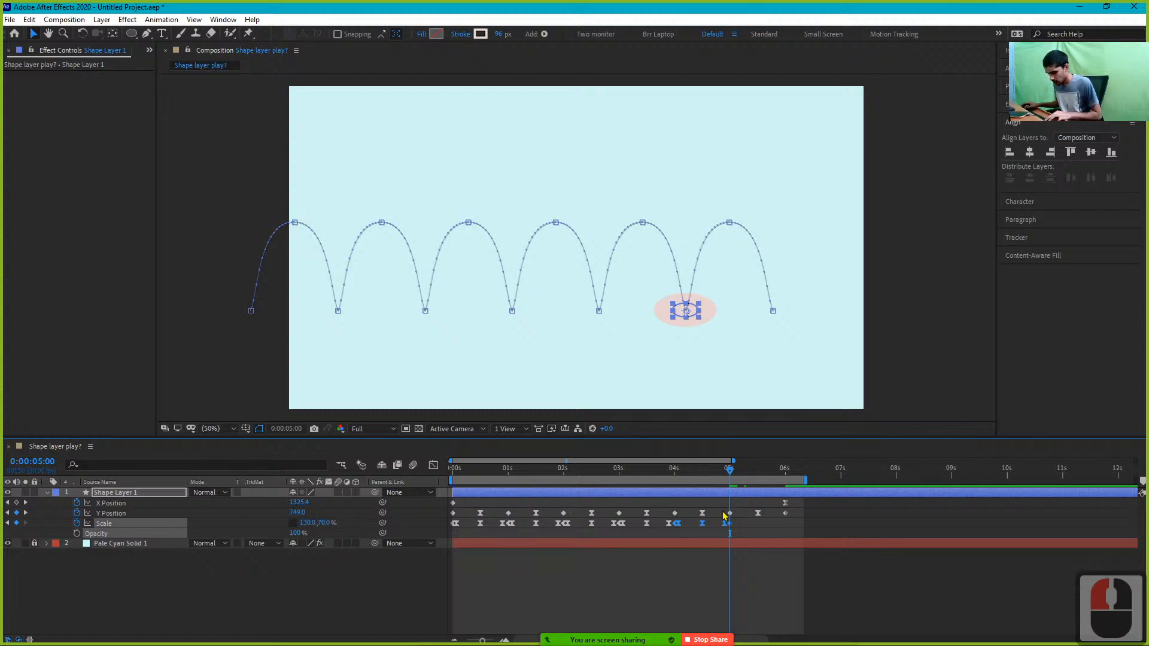
key("ctrl+c")
key("ctrl+v")
Lower the second bounce's peak by setting the Y Position keyframe at 0:00:01:15 to 574
left_click_drag(734, 474, 527, 556)
key("shift")
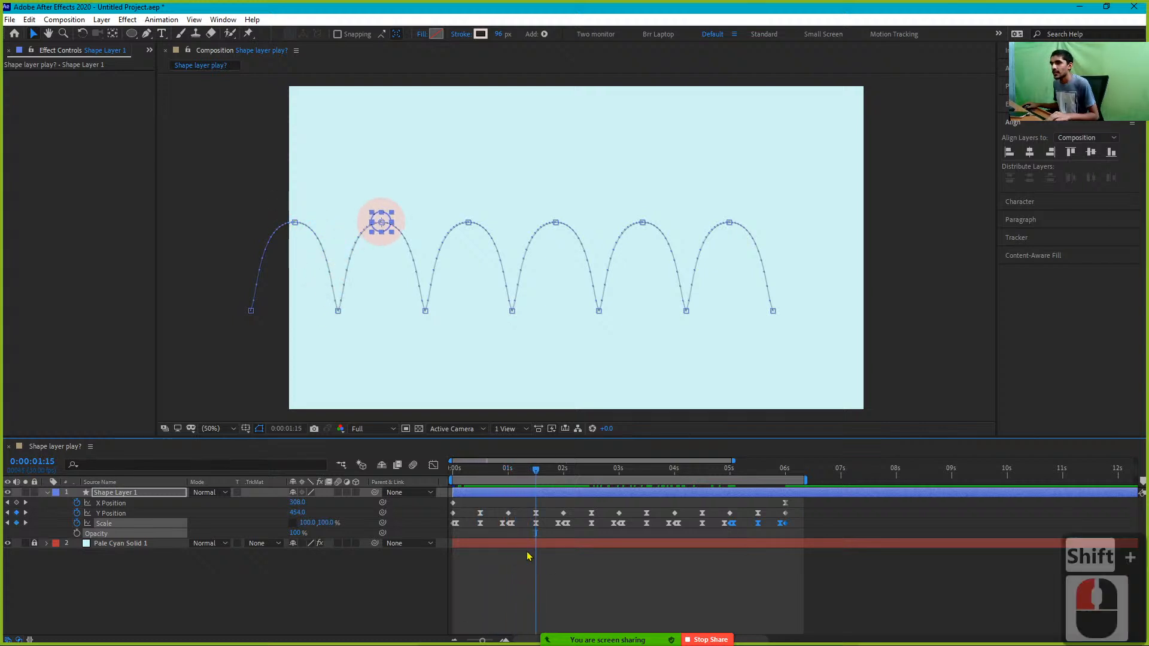
left_click(537, 515)
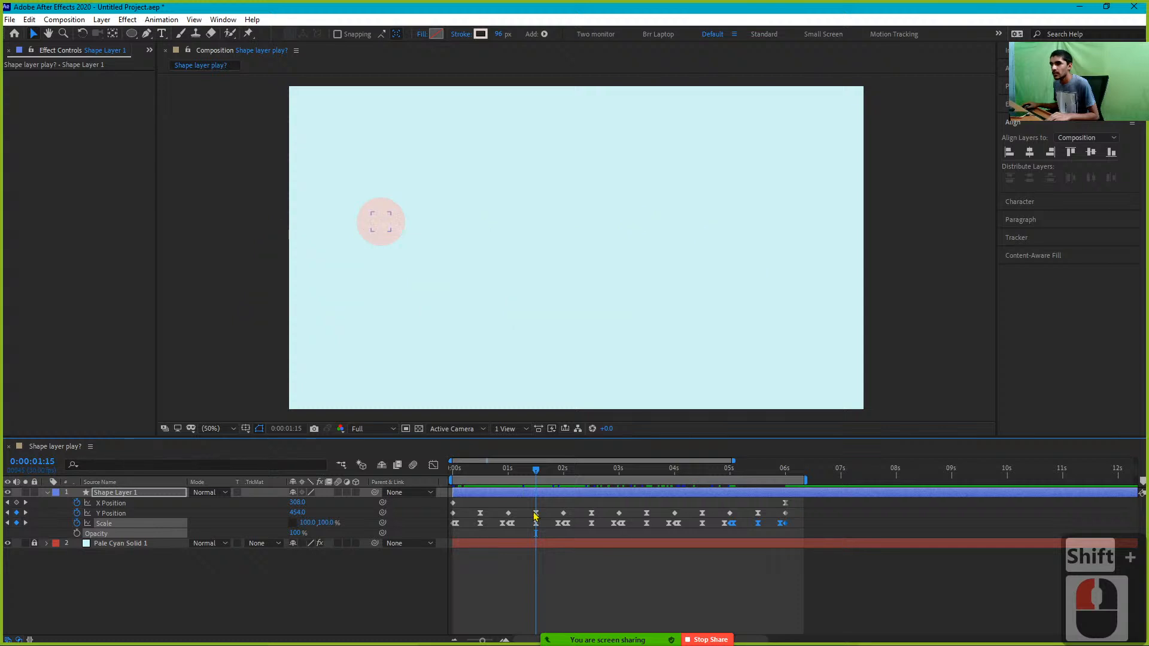
left_click(537, 515)
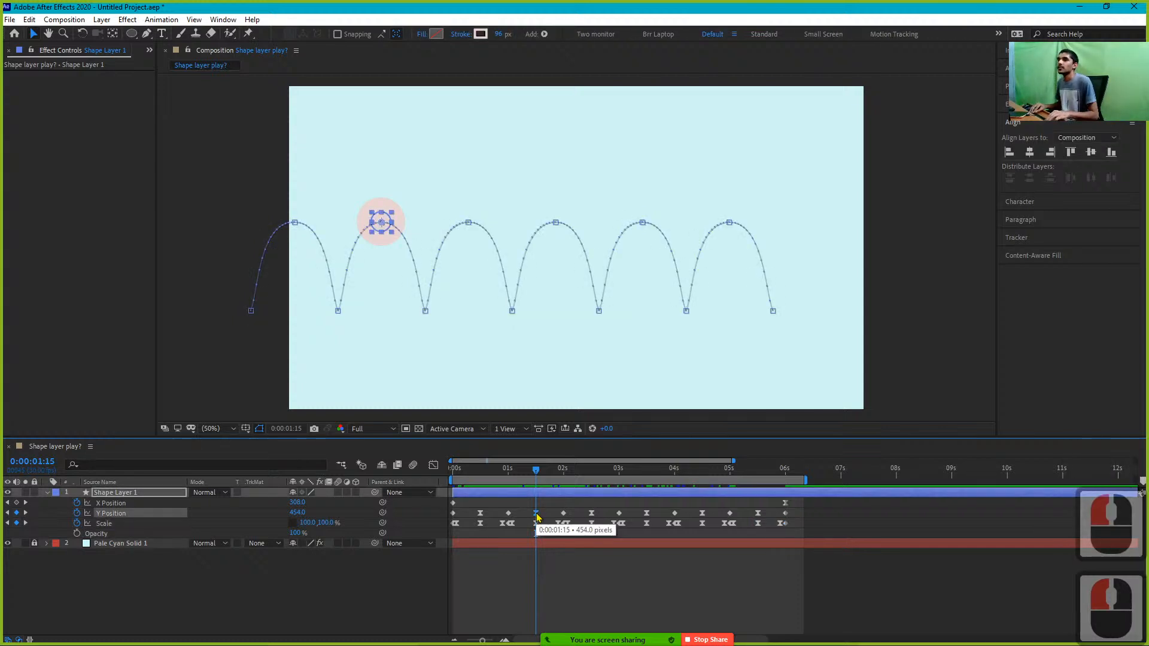
key("shift+Down")
key("shift+Down")
key("shift+Down")
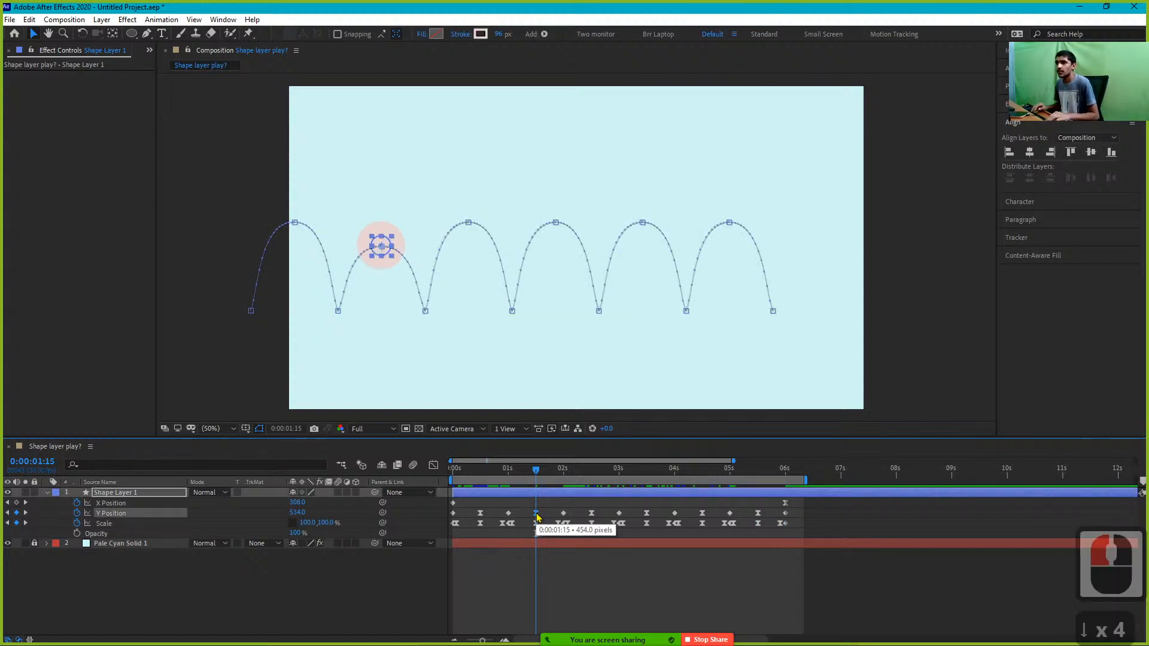
key("shift+Down")
key("shift+Down")
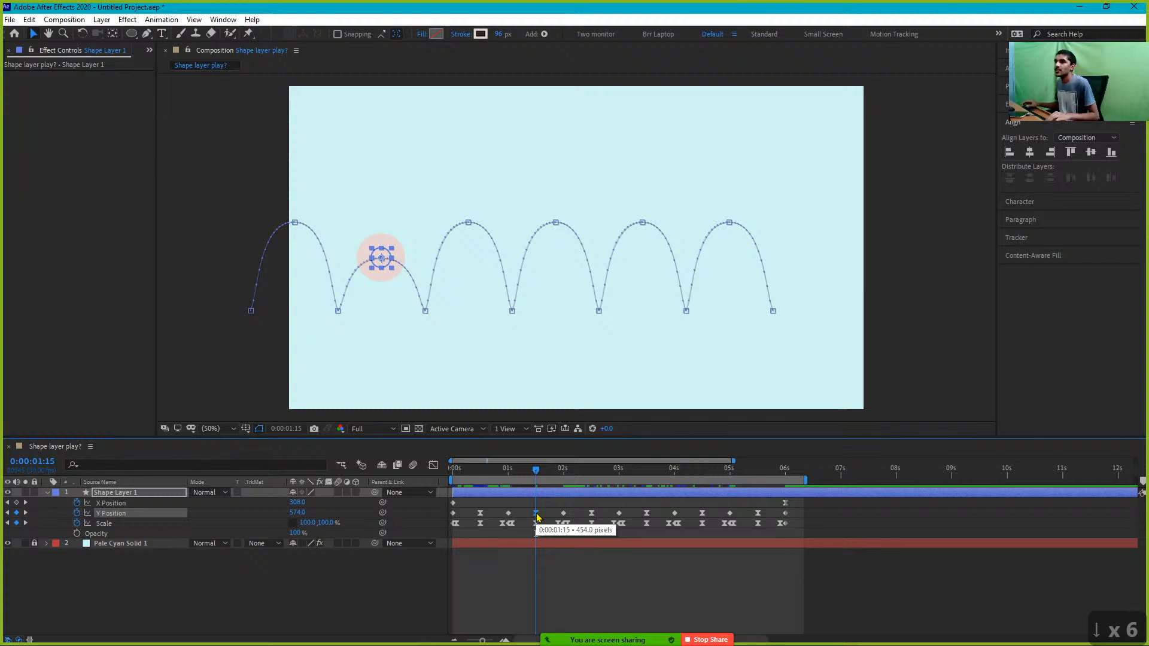
Lower the third bounce's peak by setting the Y Position keyframe at 0:00:02:15 to 674
left_click(594, 482, "shift")
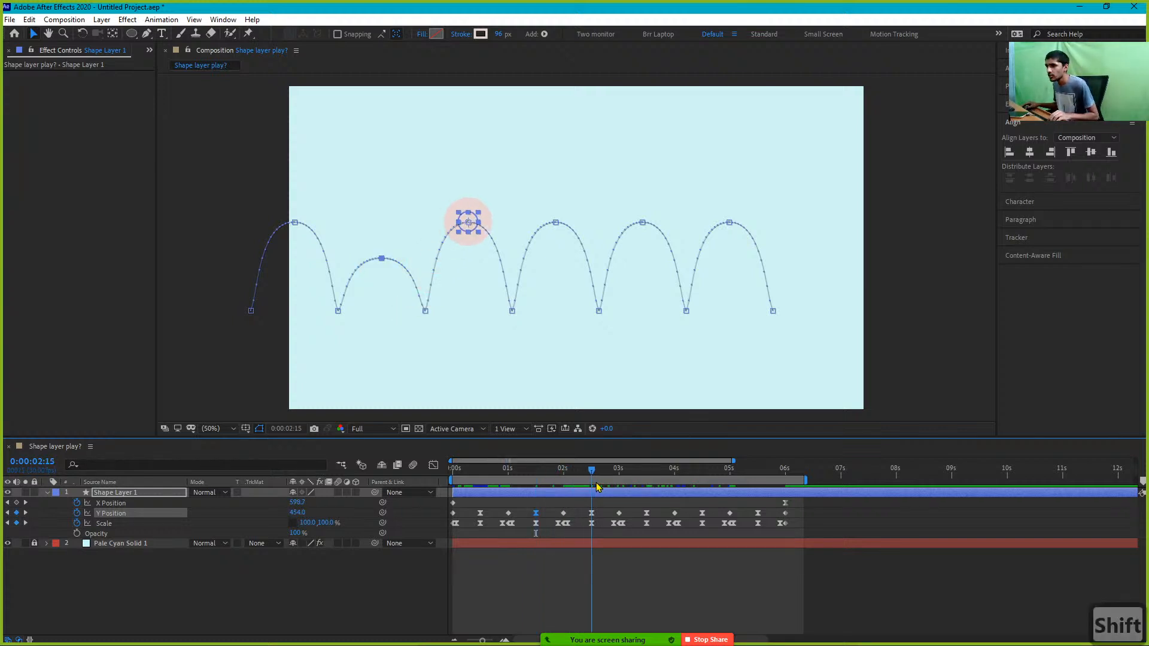
key("shift+Down")
key("shift+Down")
key("shift+Down")
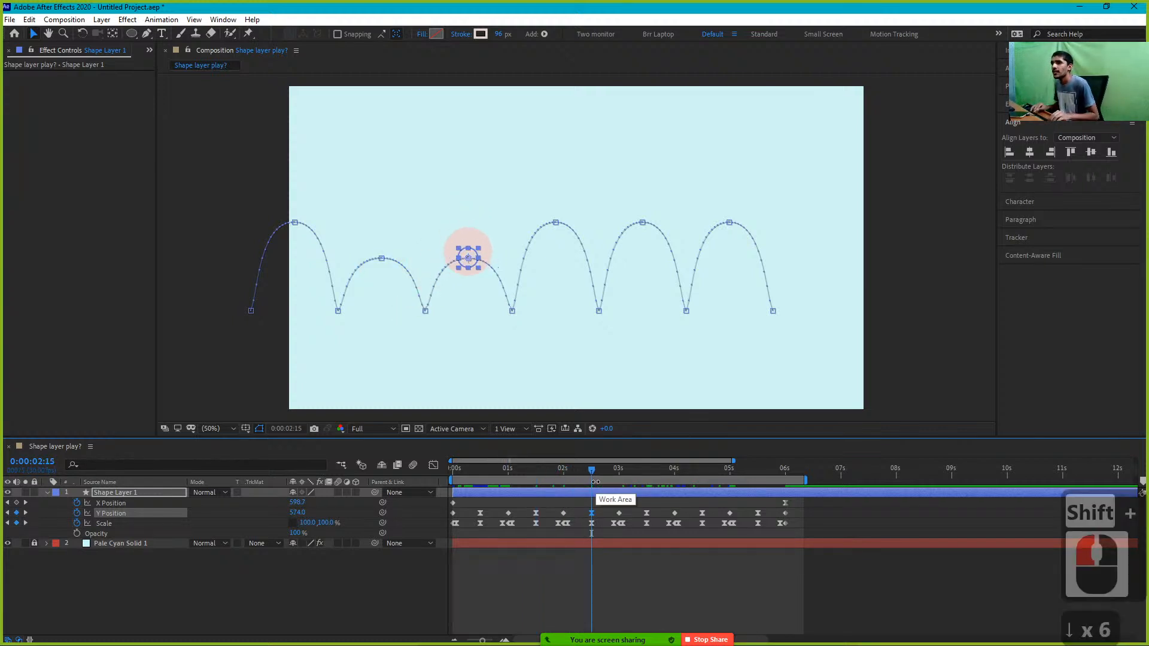
key("shift+Down")
key("shift+Down")
key("shift+Down")
key("shift+Down")
key("shift+Down")
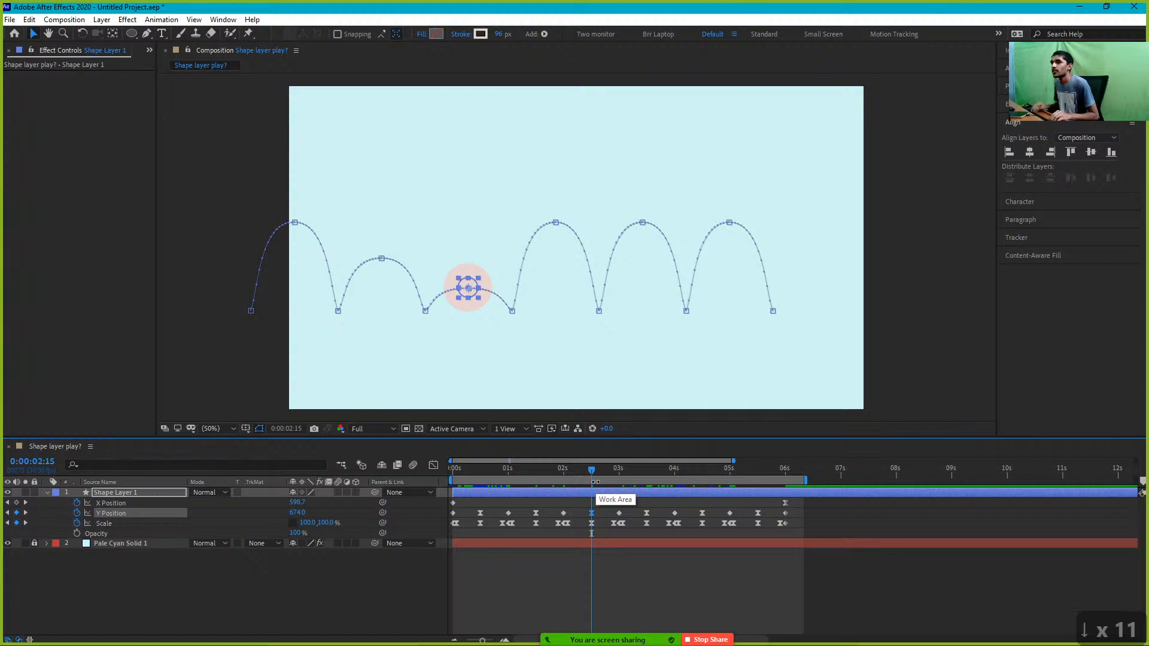
Lower the fourth bounce's peak by setting the Y Position keyframe at 0:00:03:15 to 714
left_click_drag(594, 481, 652, 480)
key("shift+Down")
key("shift+Down")
key("shift+Down")
key("shift+Down")
key("shift+Down")
key("shift+Down")
key("shift+Down")
key("shift+Down")
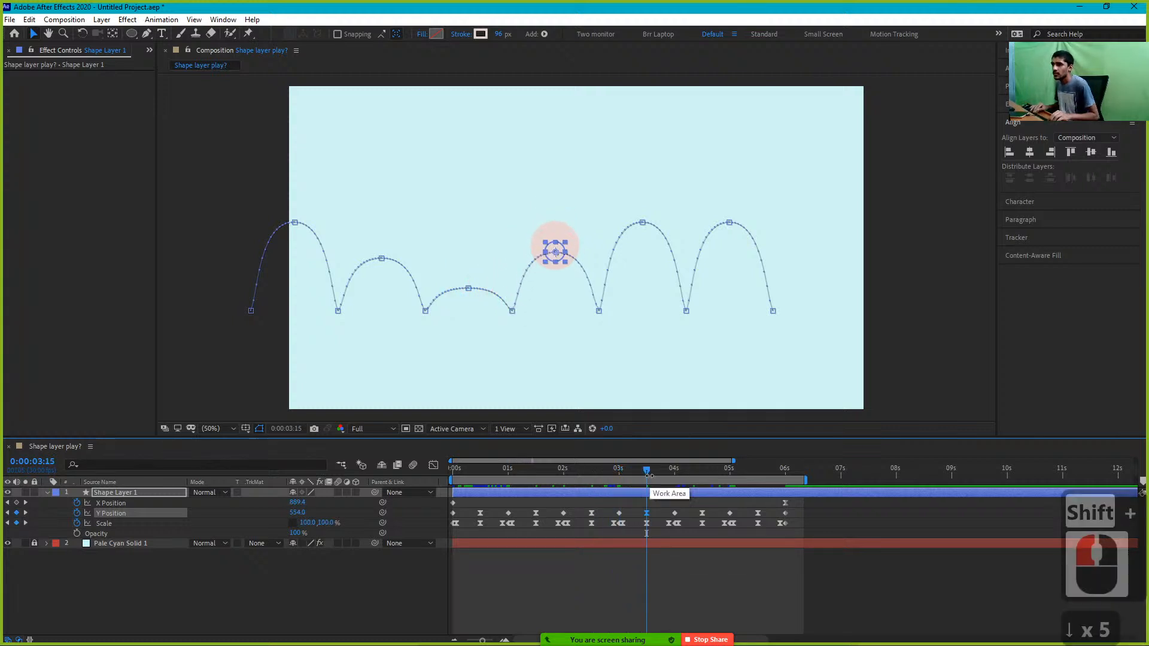
key("shift+Down")
key("shift+Down")
key("shift+Down")
key("shift+Down")
key("shift+Down")
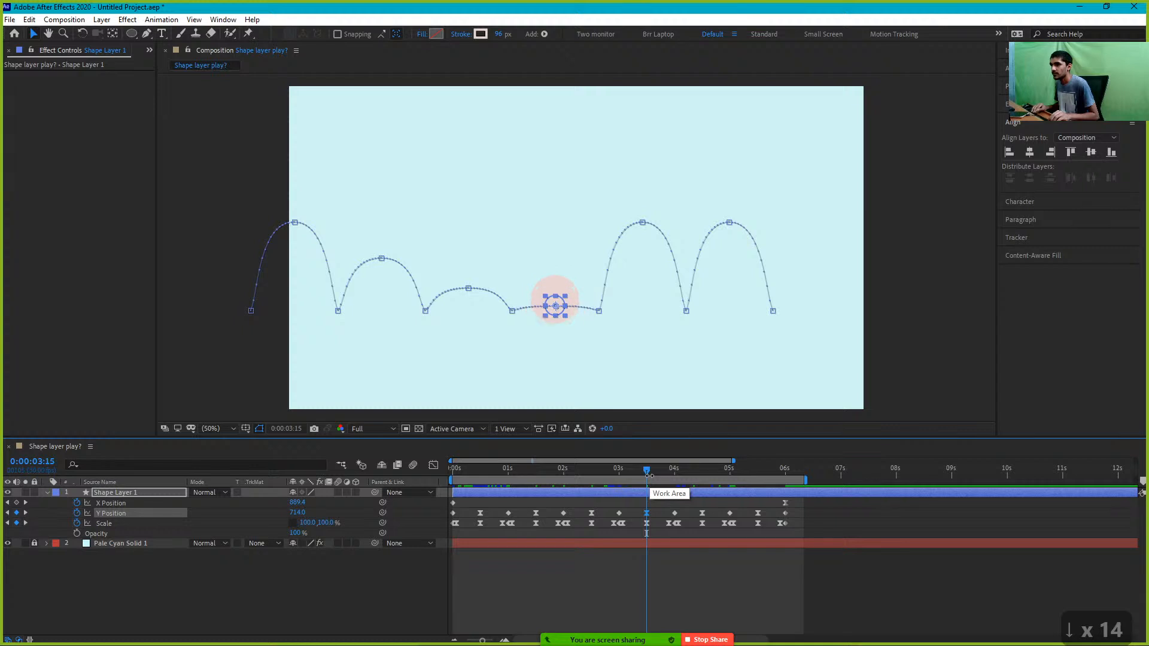
key("shift+Up")
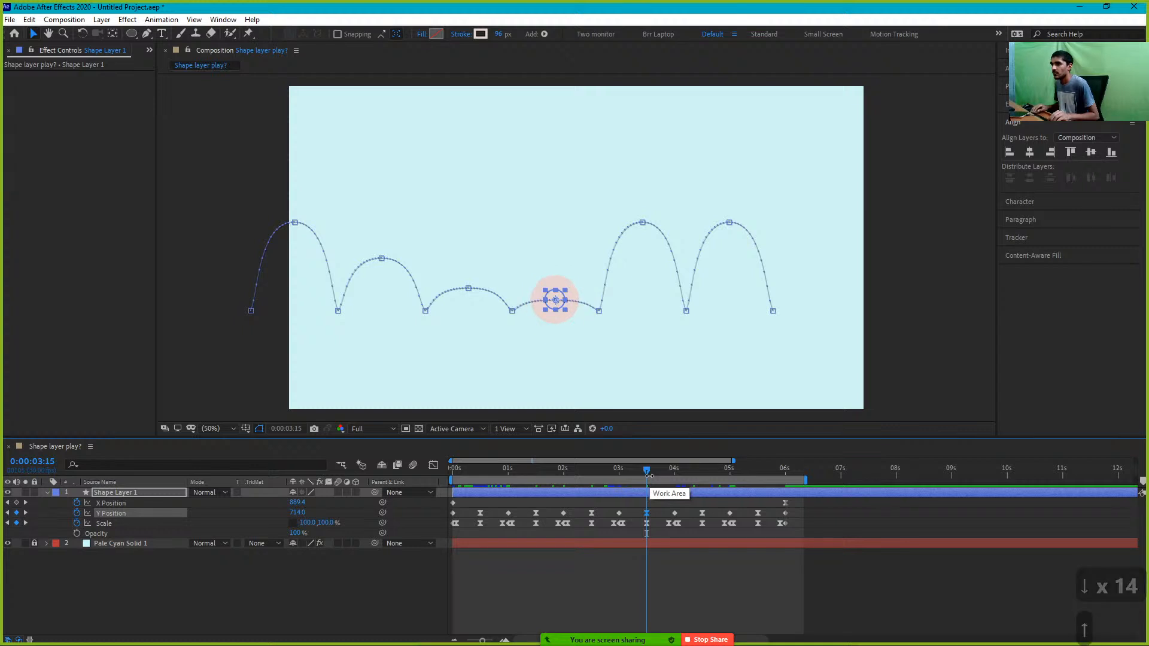
Flatten the fifth bounce by setting the Y Position keyframe at 0:00:04:15 to 748
left_click_drag(657, 477, 709, 484)
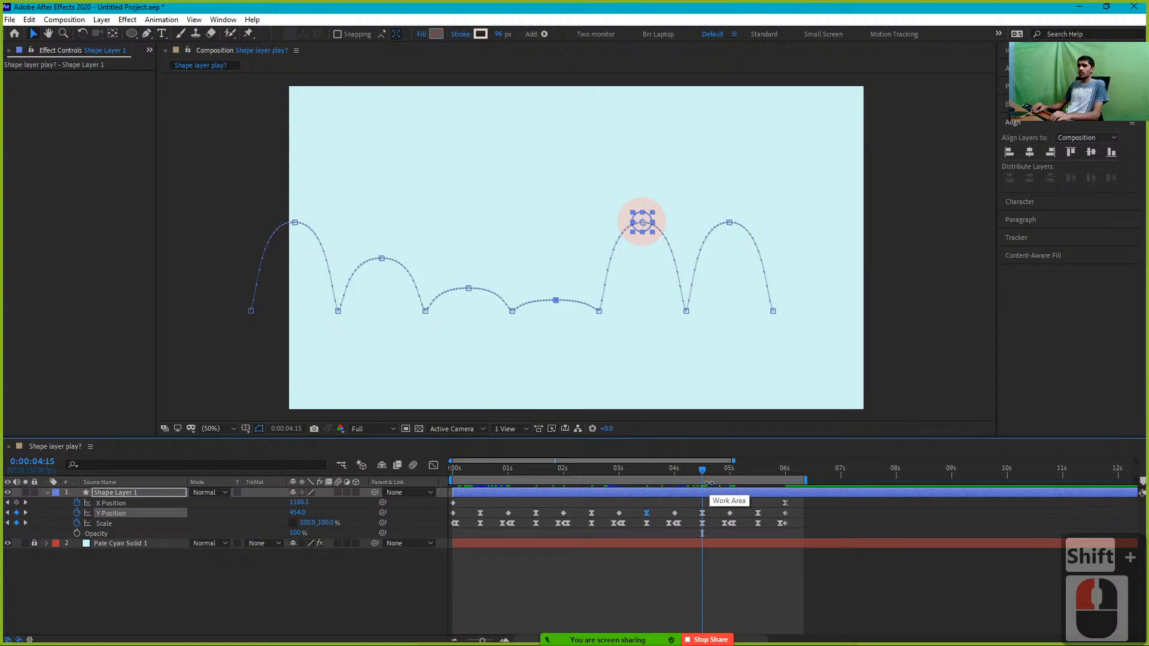
key("shift+Down")
key("shift+Down")
key("shift+Down")
key("shift+Down")
key("shift+Down")
key("shift+Down")
key("shift+Down")
key("shift+Down")
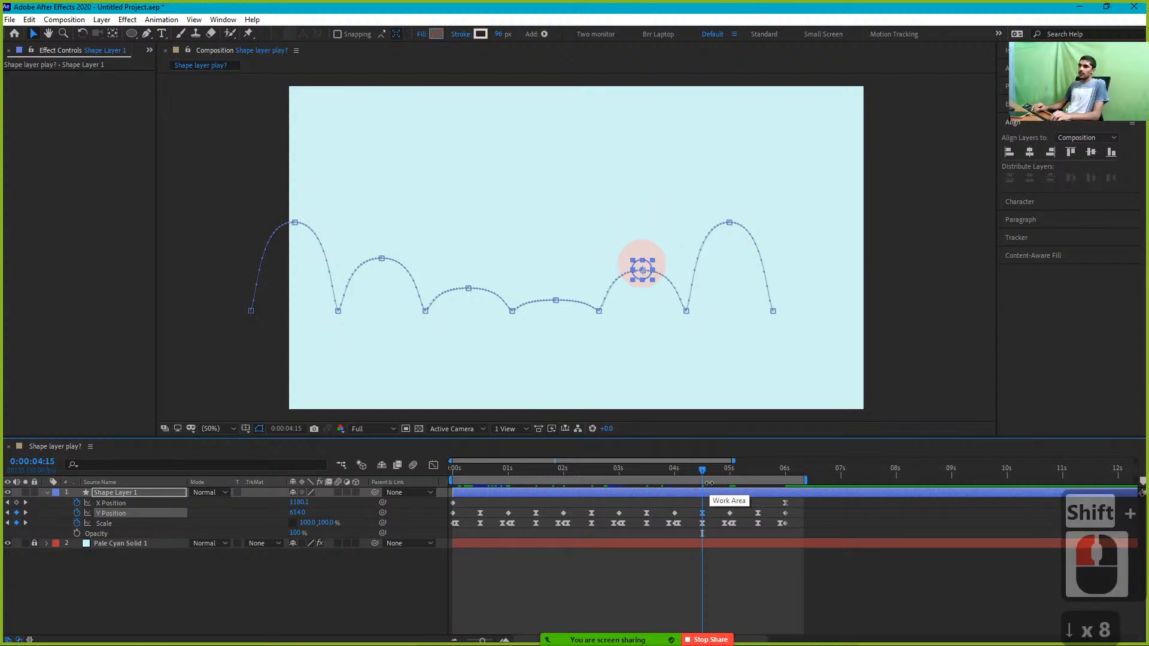
key("shift+Down")
key("shift+Down")
key("shift+Down")
key("shift+Down")
key("shift+Down")
key("shift+Down")
key("shift+Down")
key("shift+Down")
key("shift+Down")
key("shift+Down")
key("shift+Down")
key("shift+Down")
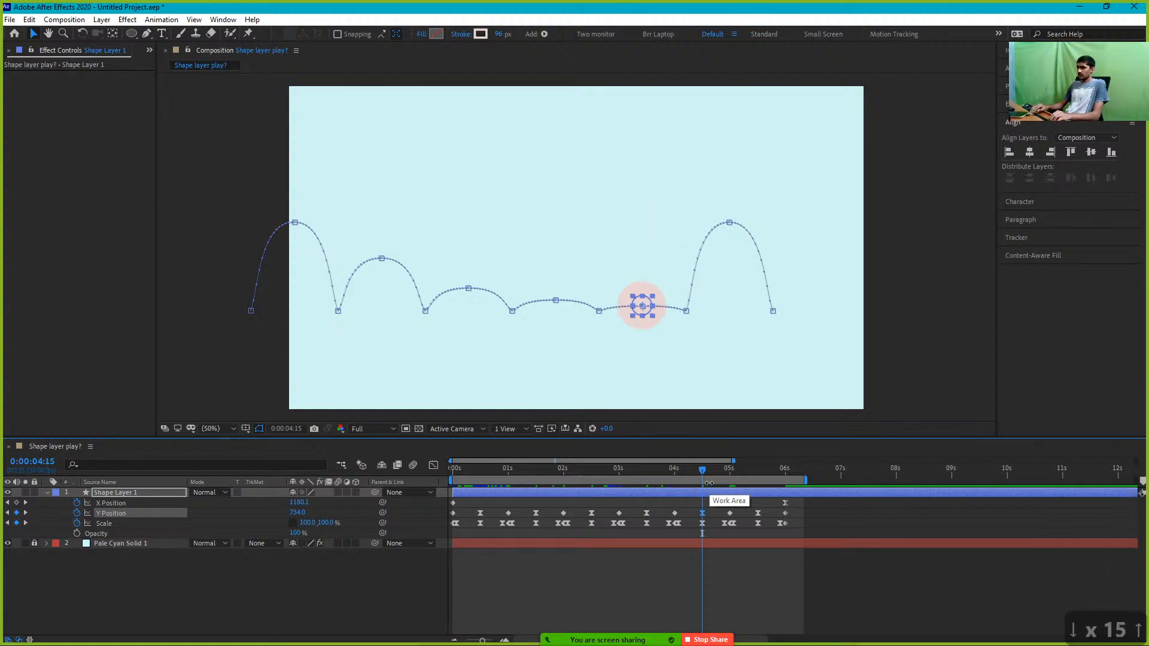
key("shift+Down")
key("Up")
key("Up")
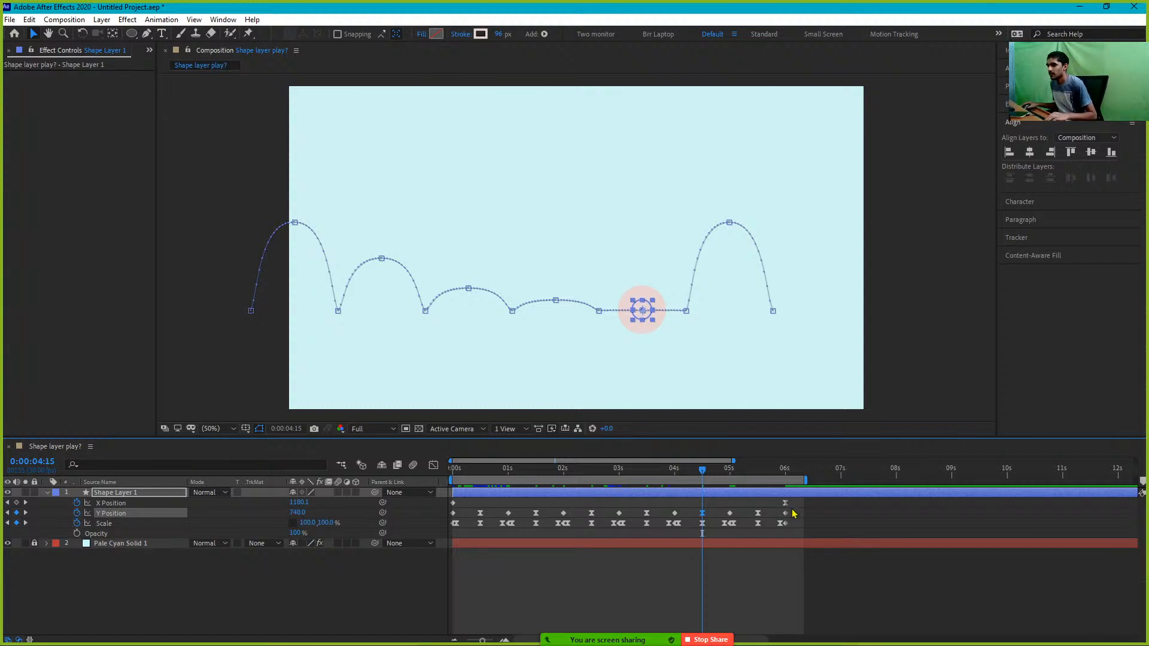
Delete the Y Position and Scale keyframes of the sixth bounce and move the last X Position keyframe to 0:00:05:00
left_click_drag(796, 505, 735, 536)
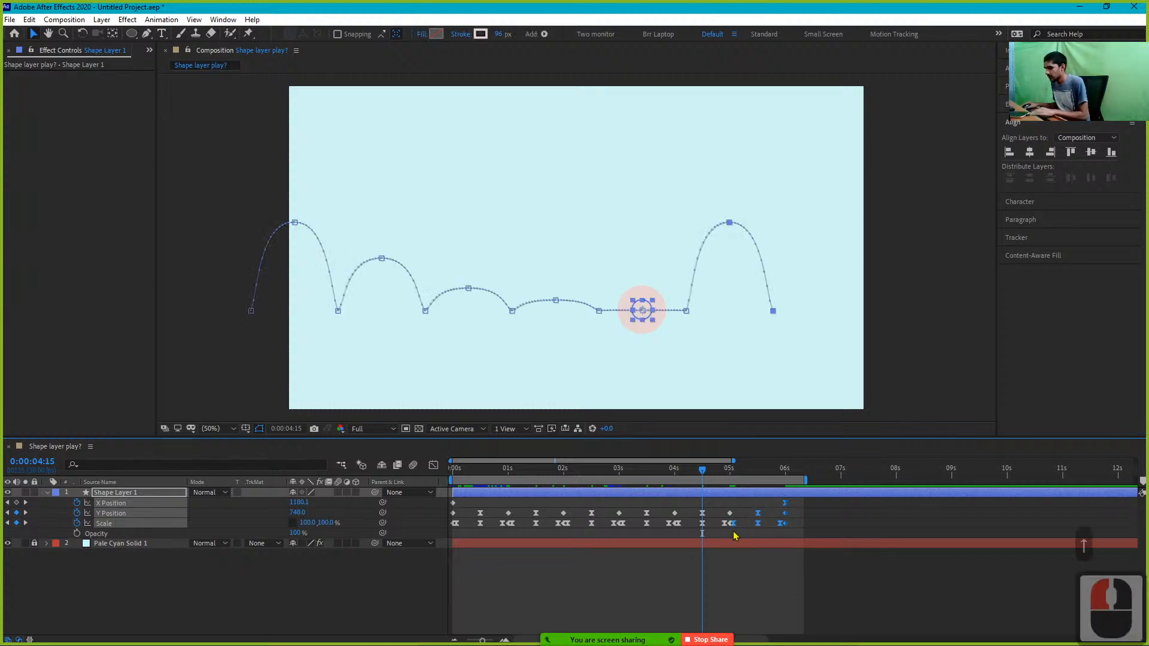
left_click(782, 503, "shift")
key("Delete")
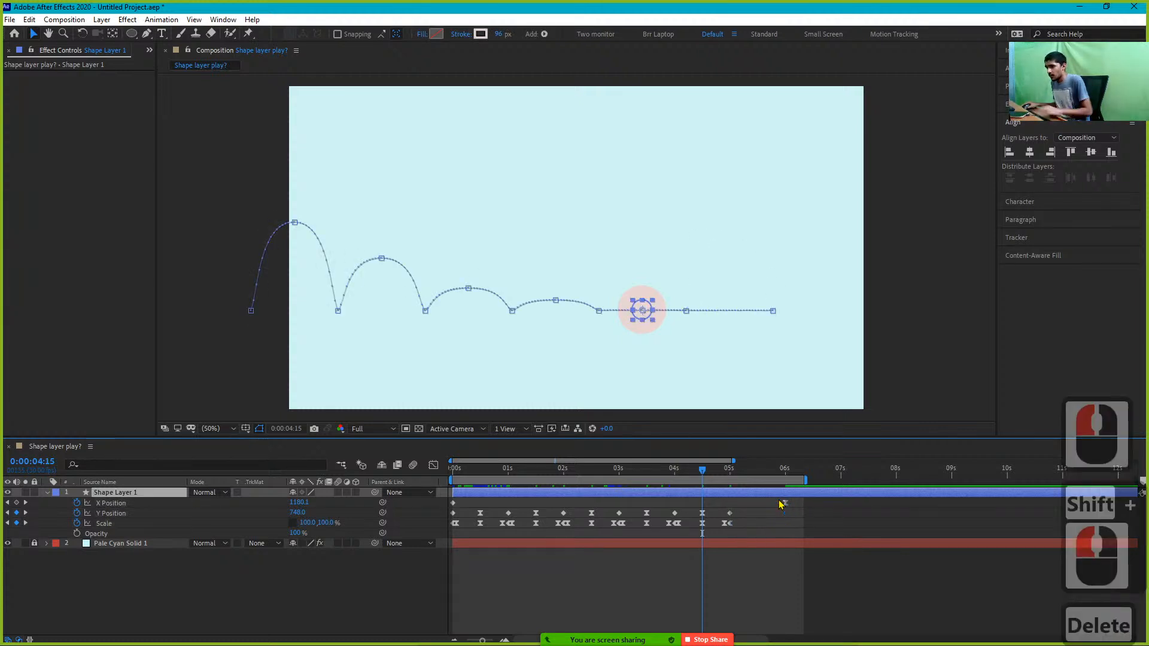
left_click_drag(784, 504, 730, 525)
Preview the animation from the start with the reduced bounce heights
left_click(706, 472, "shift")
left_click_drag(706, 473, 482, 495)
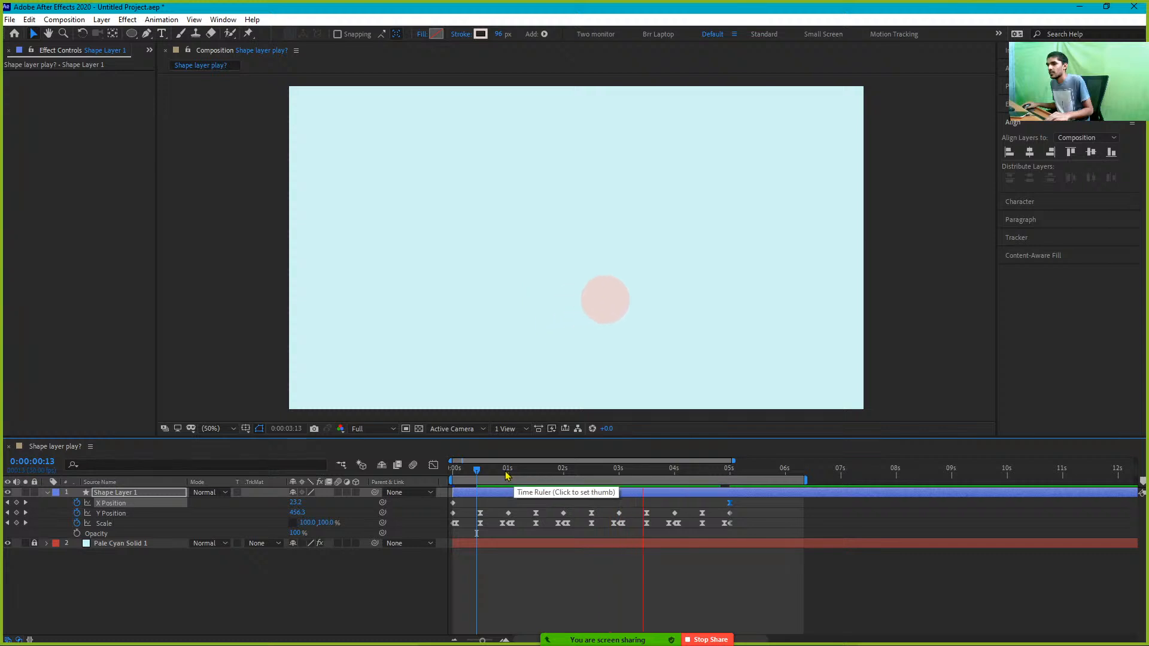
left_click(454, 473)
key("space")
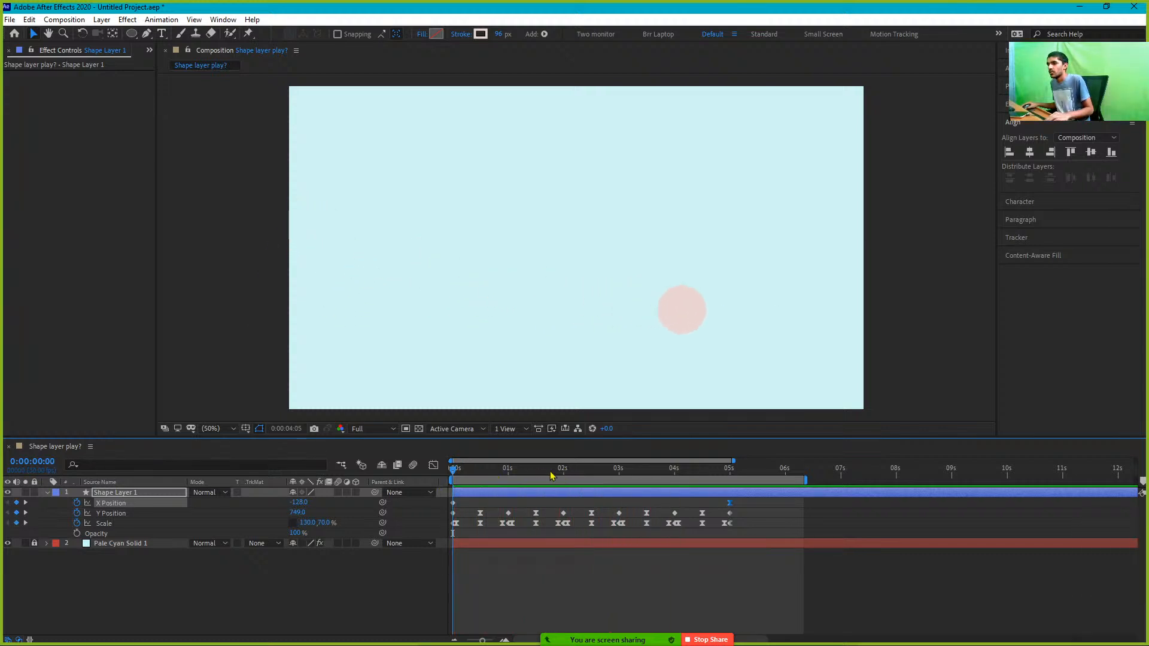
Try to shorten the travel by setting the X Position at 0:00:02:00 to 429.6
left_click(543, 473)
left_click_drag(548, 482, 562, 545)
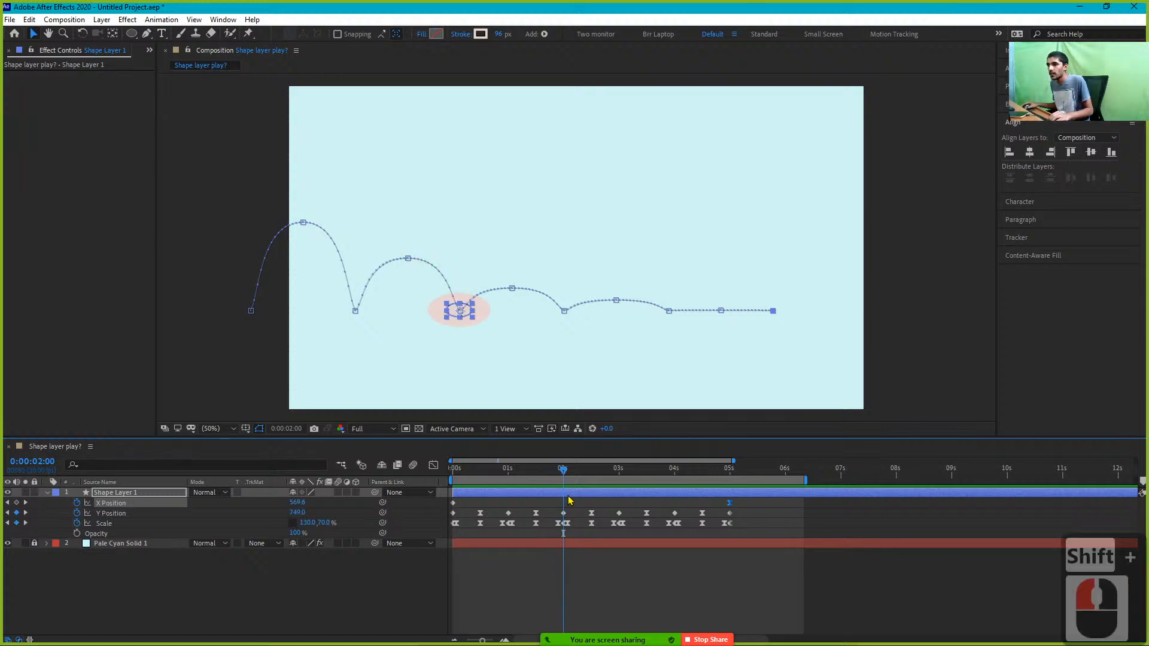
key("shift+Left")
key("shift+Left")
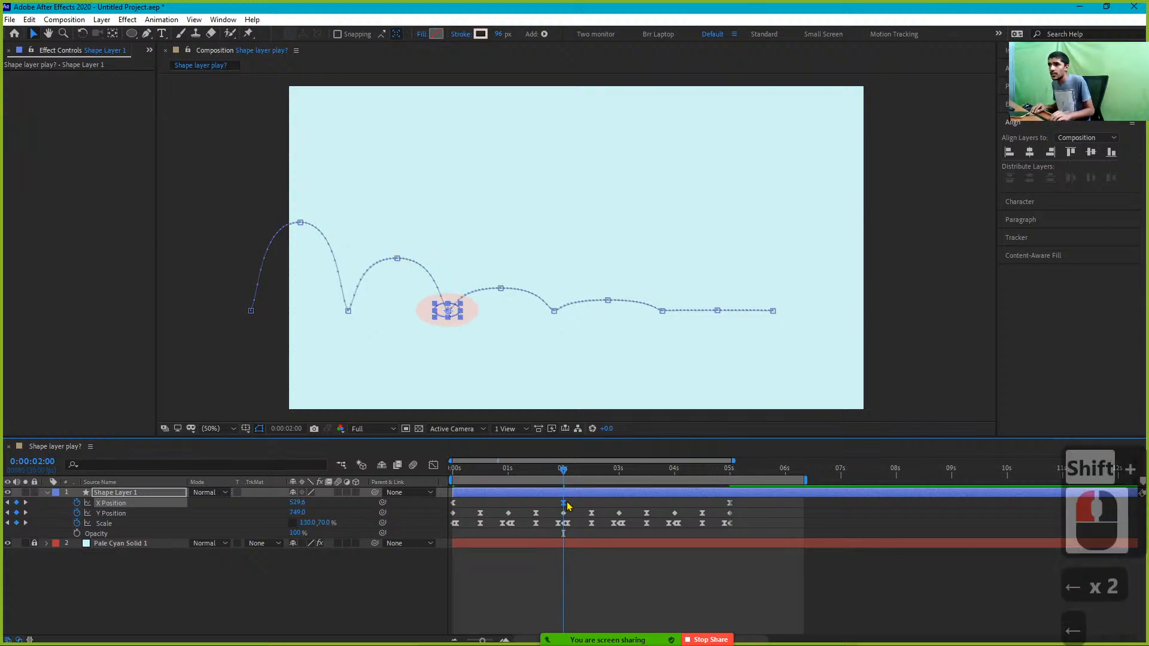
key("shift+Left")
key("shift+Left")
key("shift+Left")
key("shift+Left")
key("shift+Left")
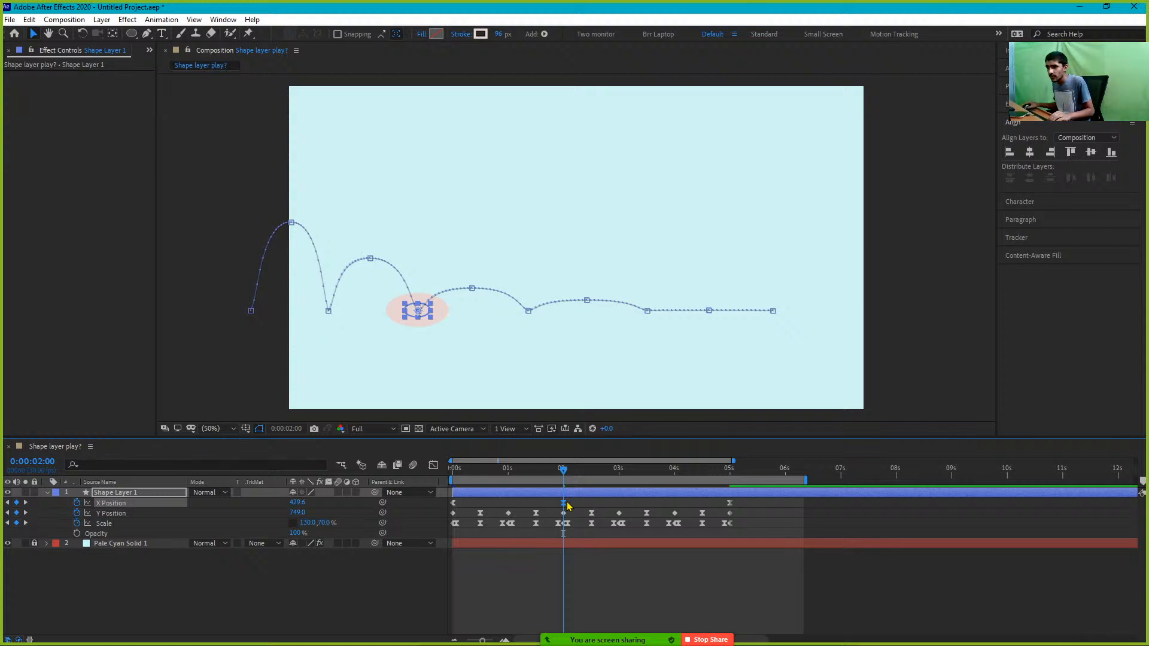
Undo the X Position changes at 0:00:02:00, keeping the last X Position keyframe at 0:00:05:00
mouse_move(562, 476)
left_mouse_down()
mouse_move(513, 477)
mouse_move(565, 478)
left_mouse_up()
key("ctrl+z")
key("ctrl+z")
key("ctrl+z")
key("ctrl+z")
key("ctrl+z")
key("ctrl+z")
key("ctrl+z")
key("ctrl+z")
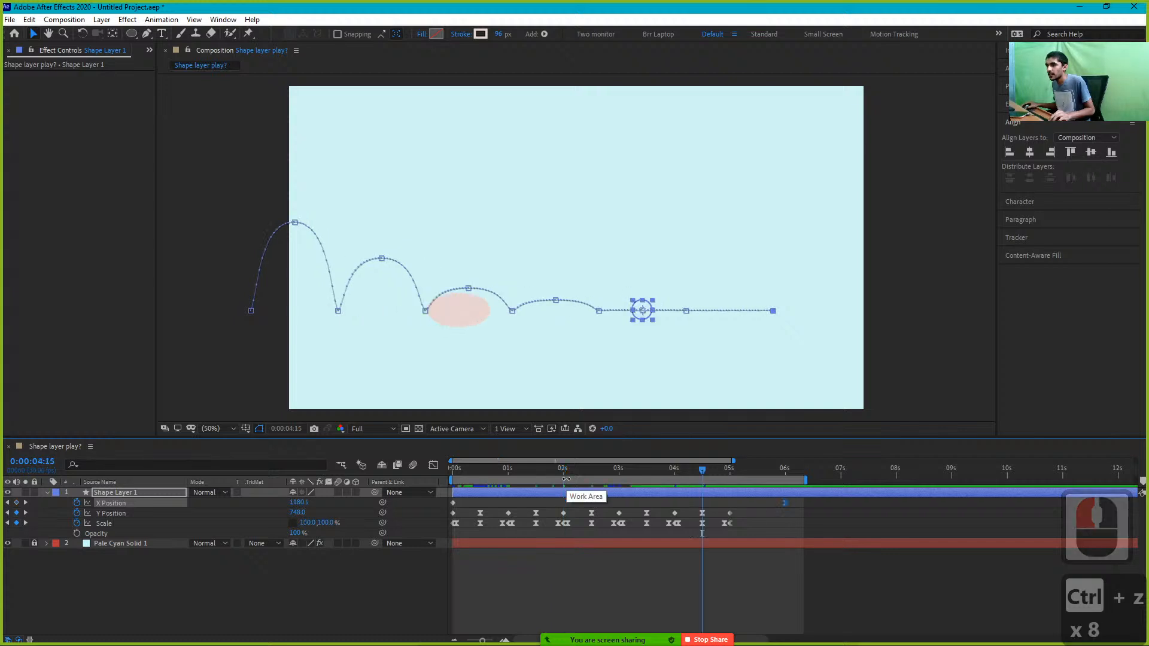
key("ctrl+shift+z")
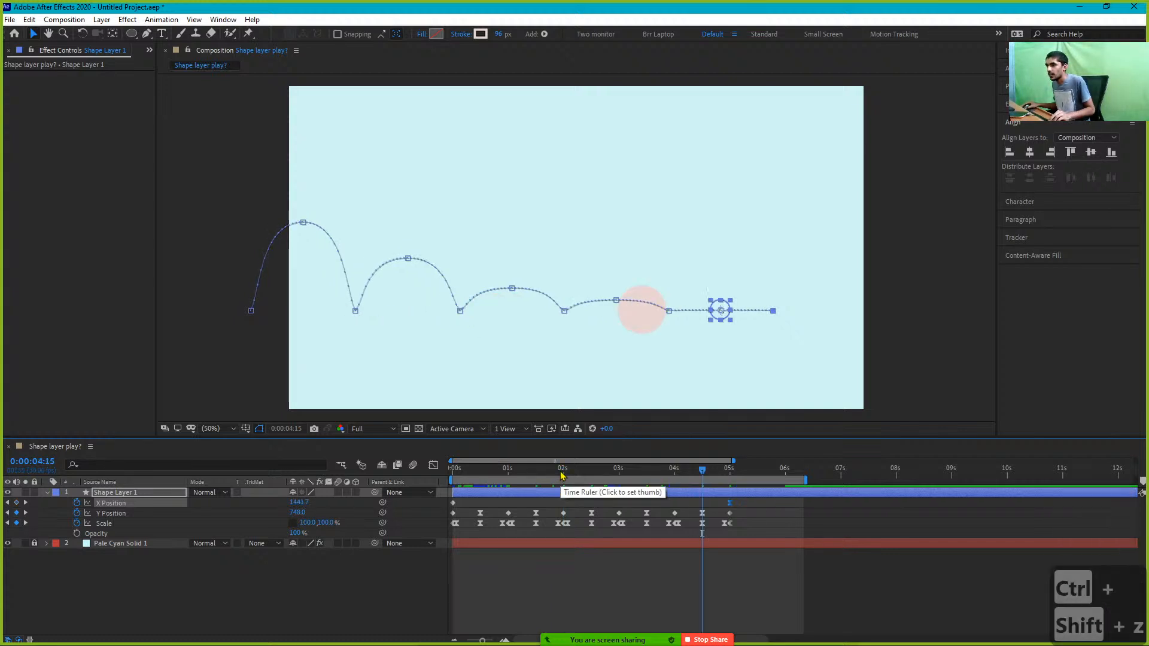
Add an X Position keyframe at 0:00:01:00 and convert the X Position keyframes at 0:00:00:00, 0:00:01:00 and 0:00:05:00 to linear
left_click_drag(562, 476, 509, 524)
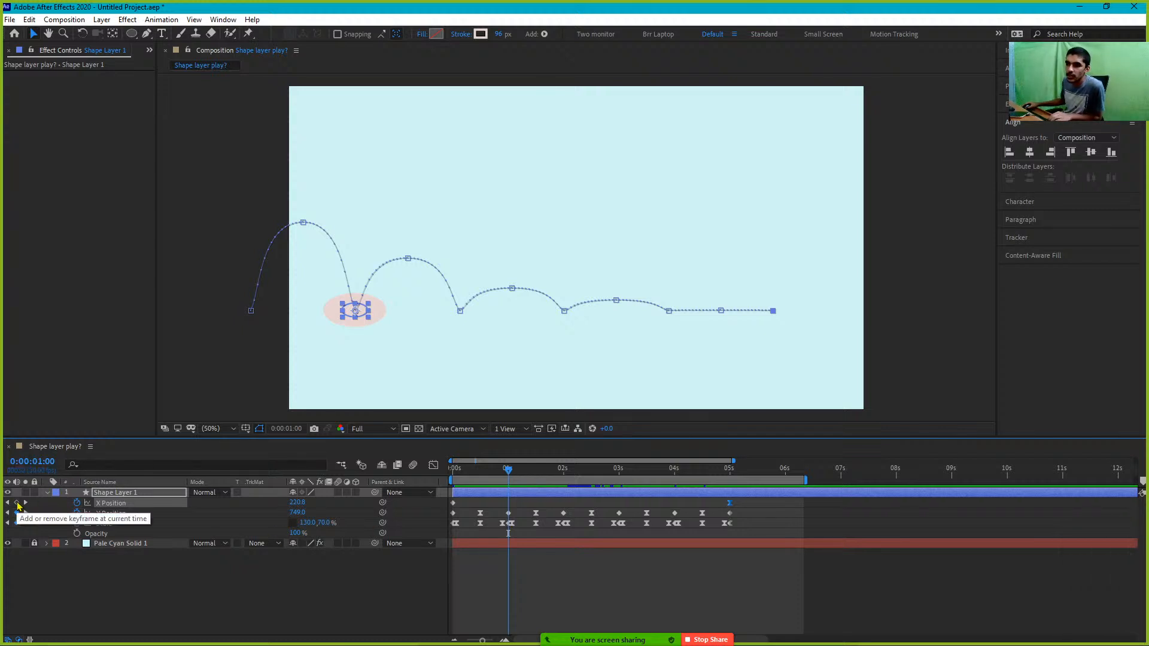
left_click(16, 503)
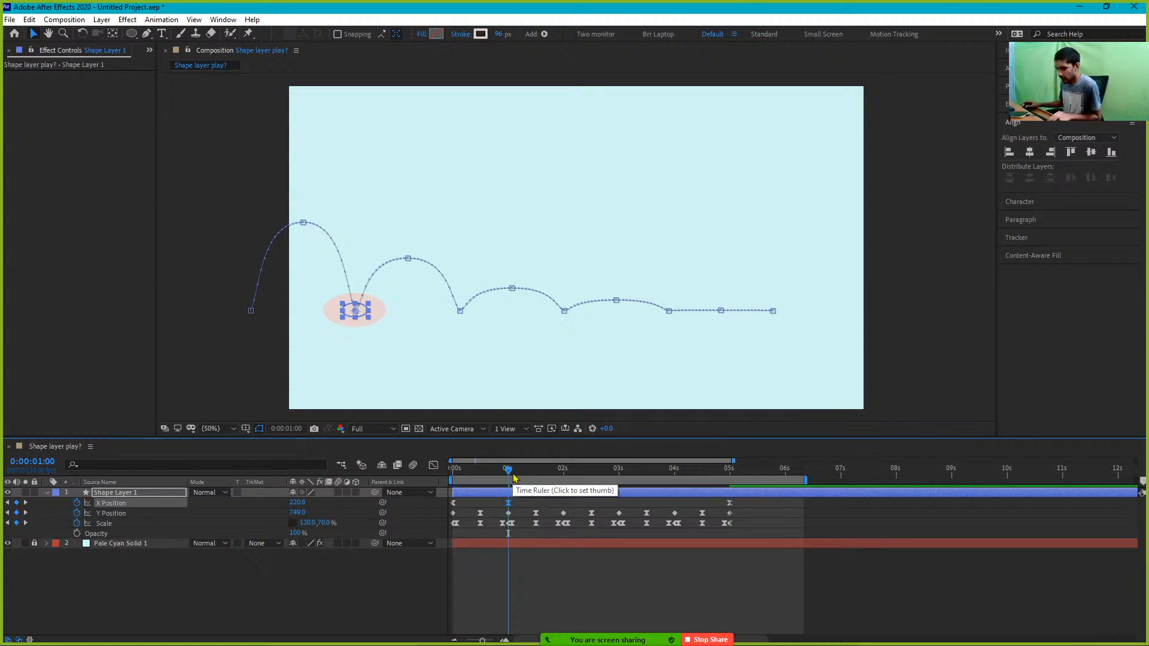
left_click(503, 531)
left_click(509, 504, "ctrl")
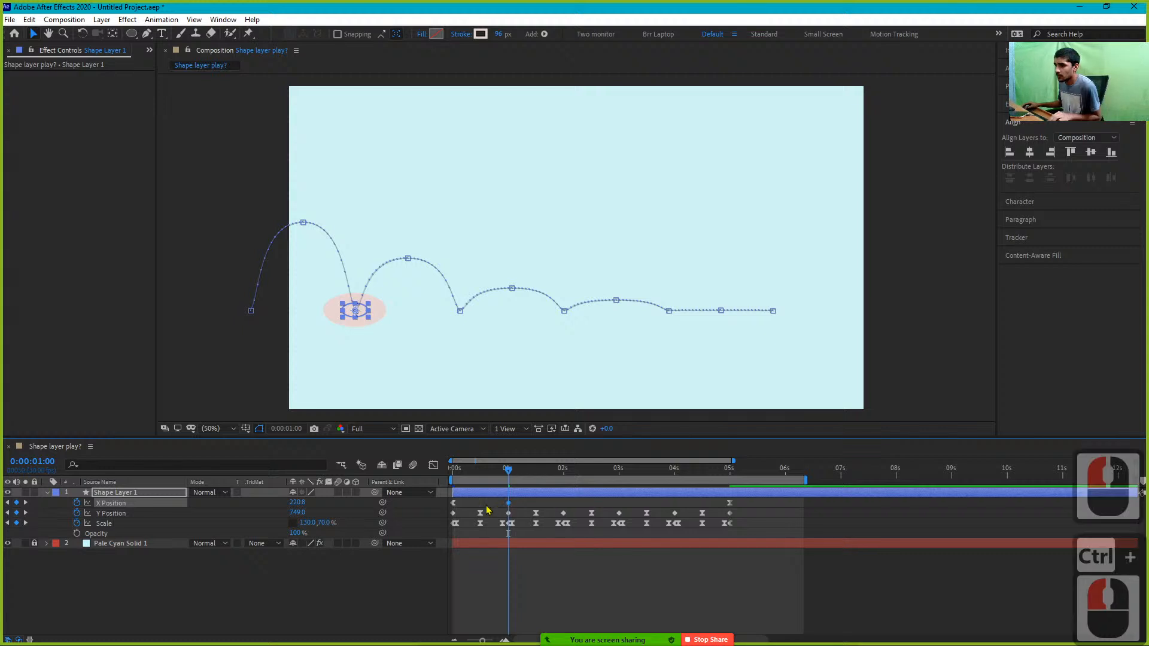
left_click(453, 503, "ctrl")
left_click(731, 506, "ctrl")
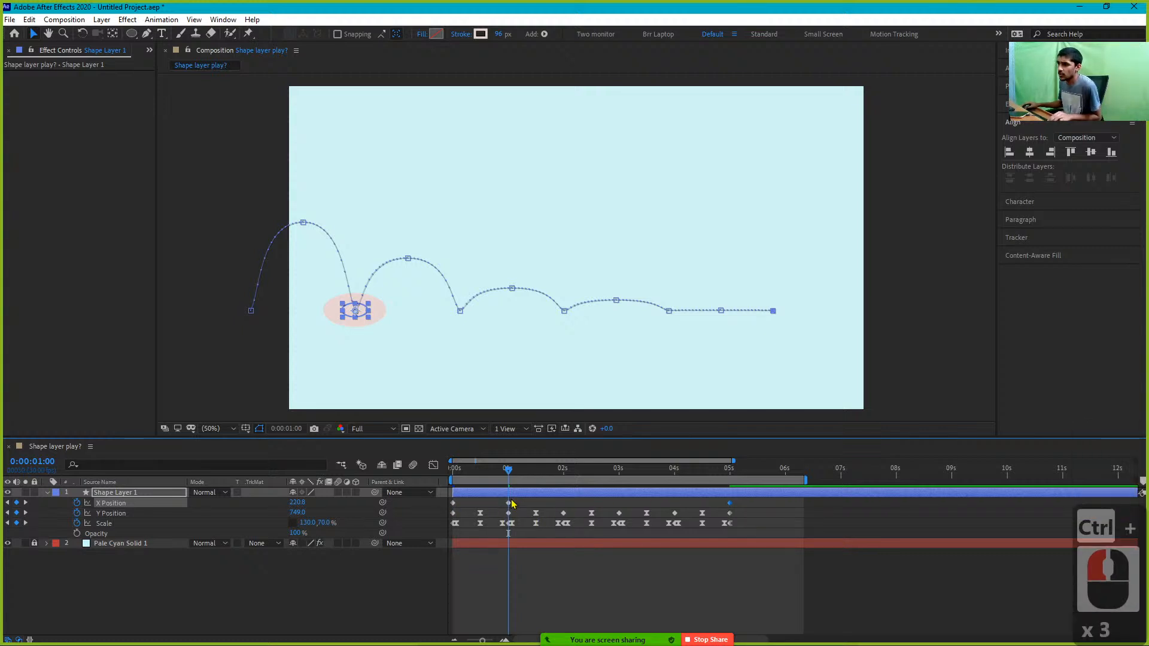
Narrow the second bounce by keyframing a smaller X Position at 0:00:02:00
left_click_drag(508, 474, 565, 503)
left_click(565, 504, "shift")
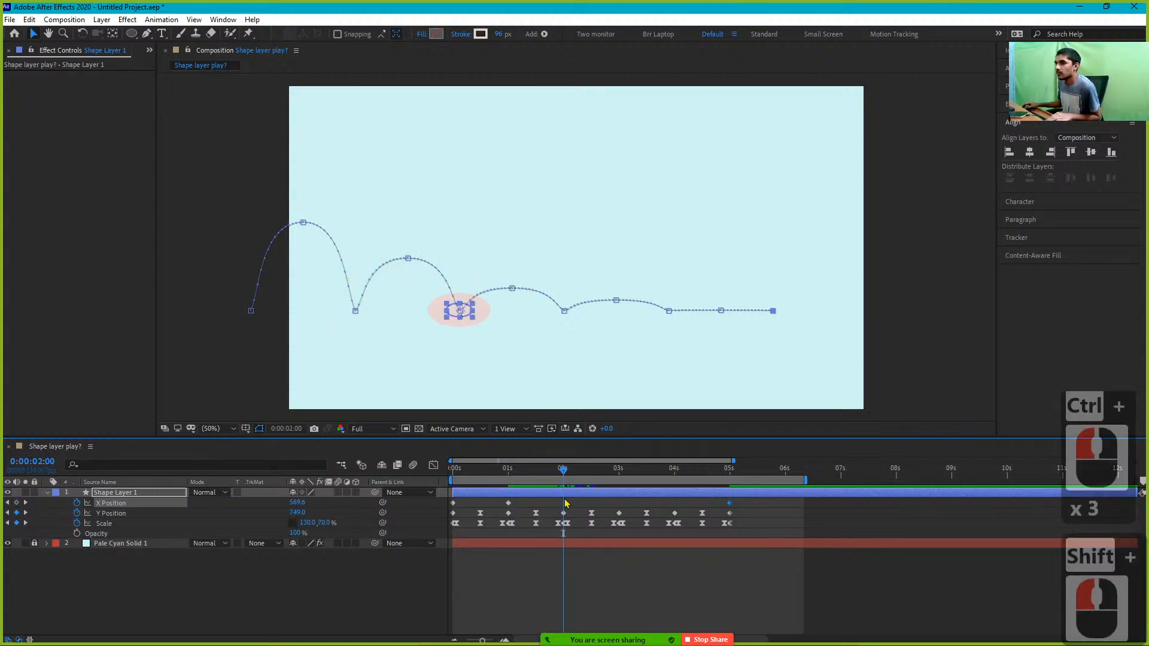
key("shift+Left")
key("shift+Left")
key("shift+Left")
key("shift+Left")
key("shift+Left")
key("shift+Left")
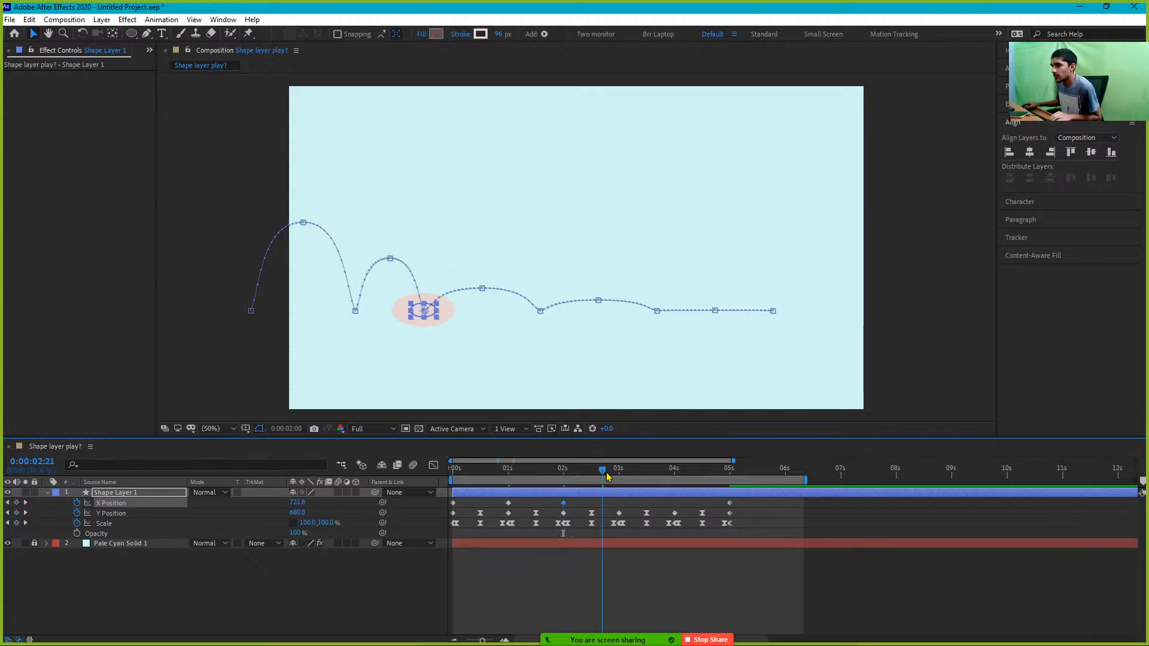
Narrow the third bounce by keyframing the X Position at 0:00:03:00 to 578.4
left_click_drag(606, 475, 619, 472)
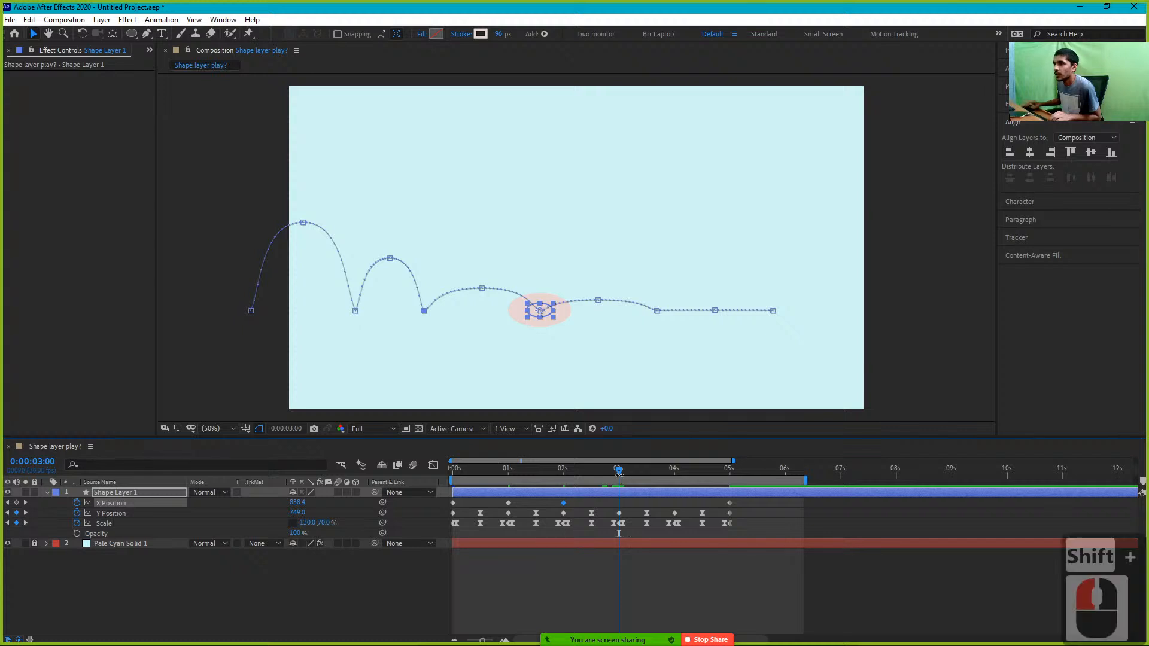
key("shift+Left")
key("shift+Left")
key("shift+Left")
key("shift+Left")
key("shift+Left")
key("shift+Left")
key("shift+Left")
key("shift+Left")
key("shift+Left")
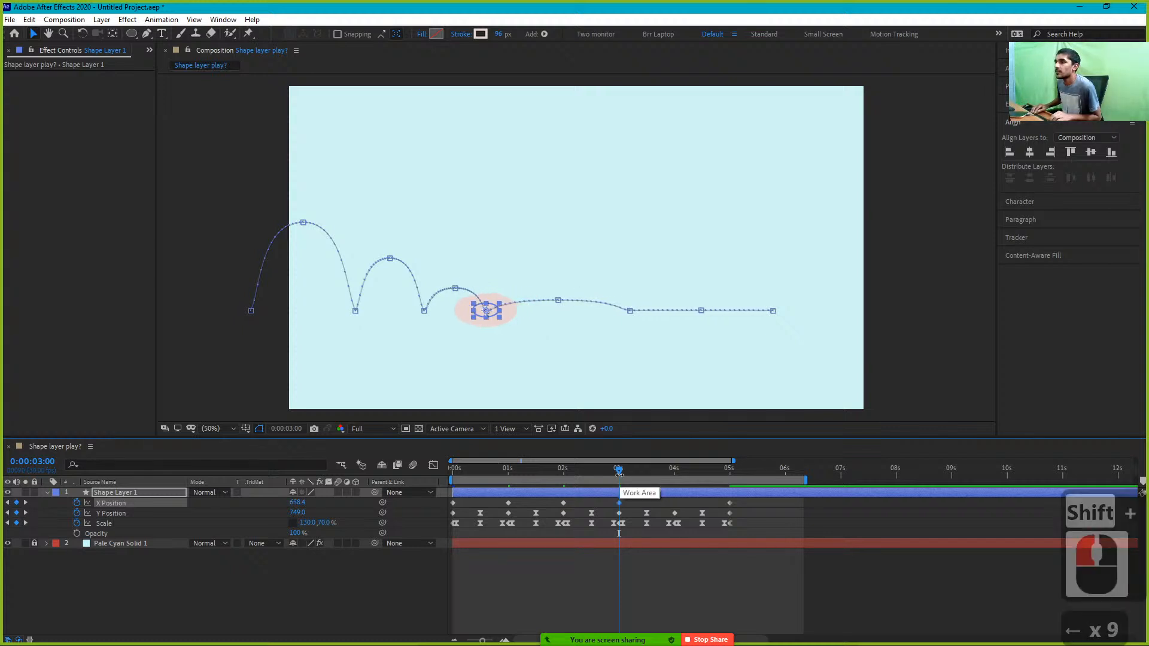
key("shift+Left")
key("shift+Left")
key("shift+Left")
key("shift+Left")
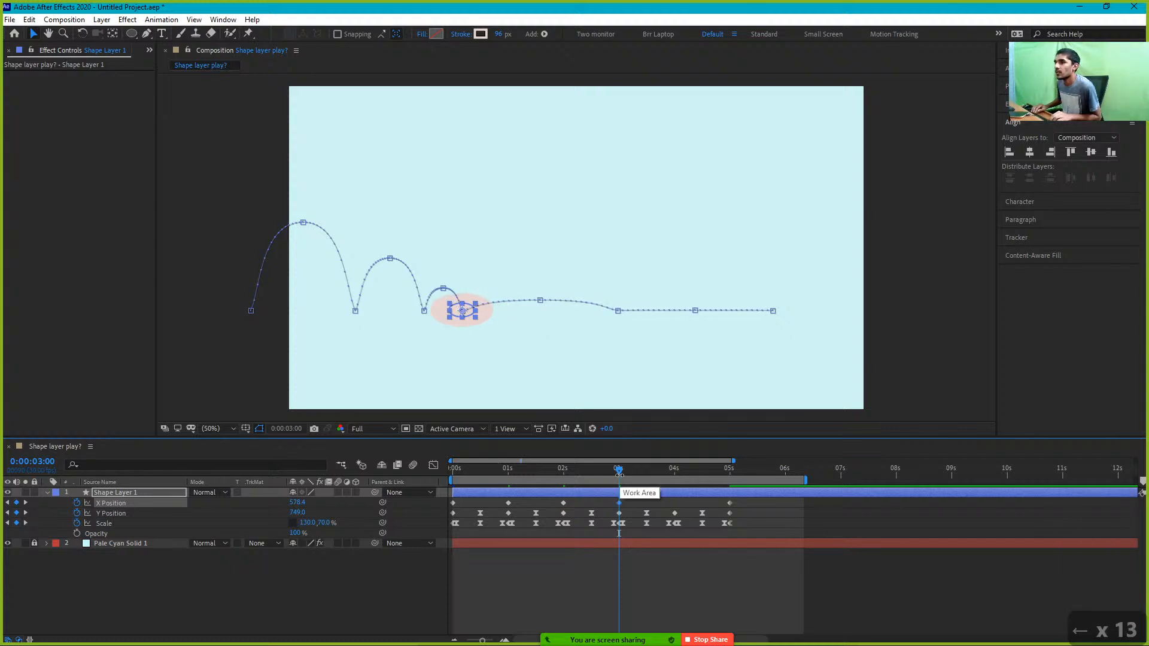
Narrow the fourth bounce by keyframing the X Position at 0:00:04:02 to 651.8
left_click_drag(619, 473, 681, 484)
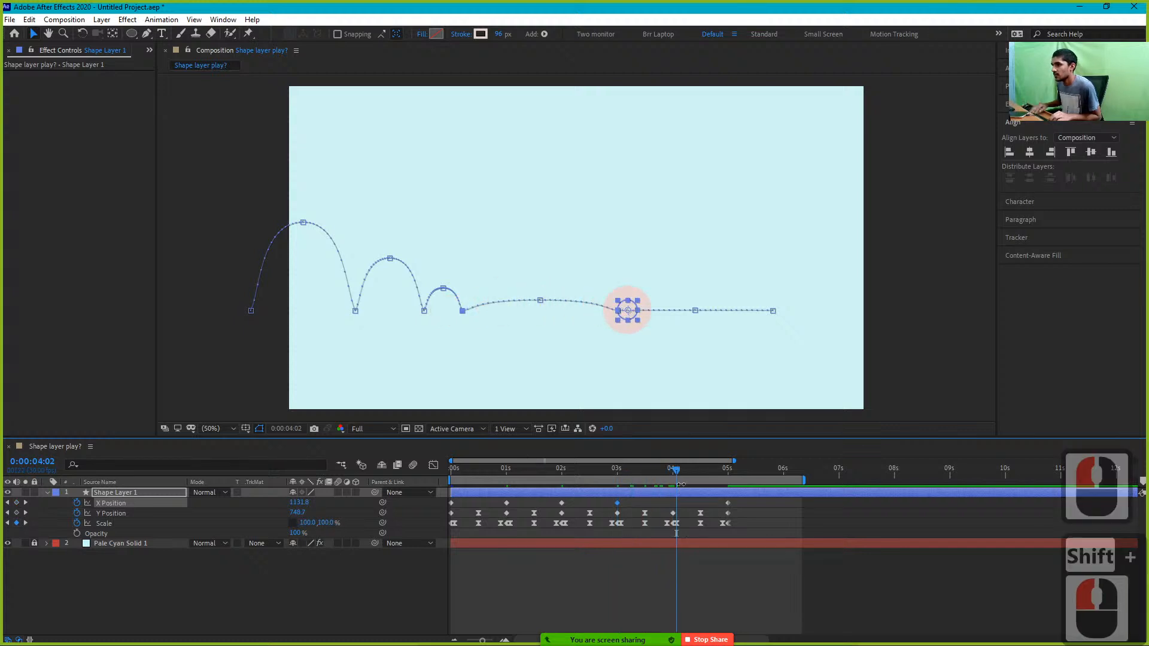
key("shift+Left")
key("shift+Left")
key("shift+Left")
key("shift+Left")
key("shift+Left")
key("shift+Left")
key("shift+Left")
key("shift+Left")
key("shift+Left")
key("shift+Left")
key("shift+Left")
key("shift+Left")
key("shift+Left")
key("shift+Left")
key("shift+Left")
key("shift+Left")
key("shift+Left")
key("shift+Left")
key("shift+Left")
key("shift+Left")
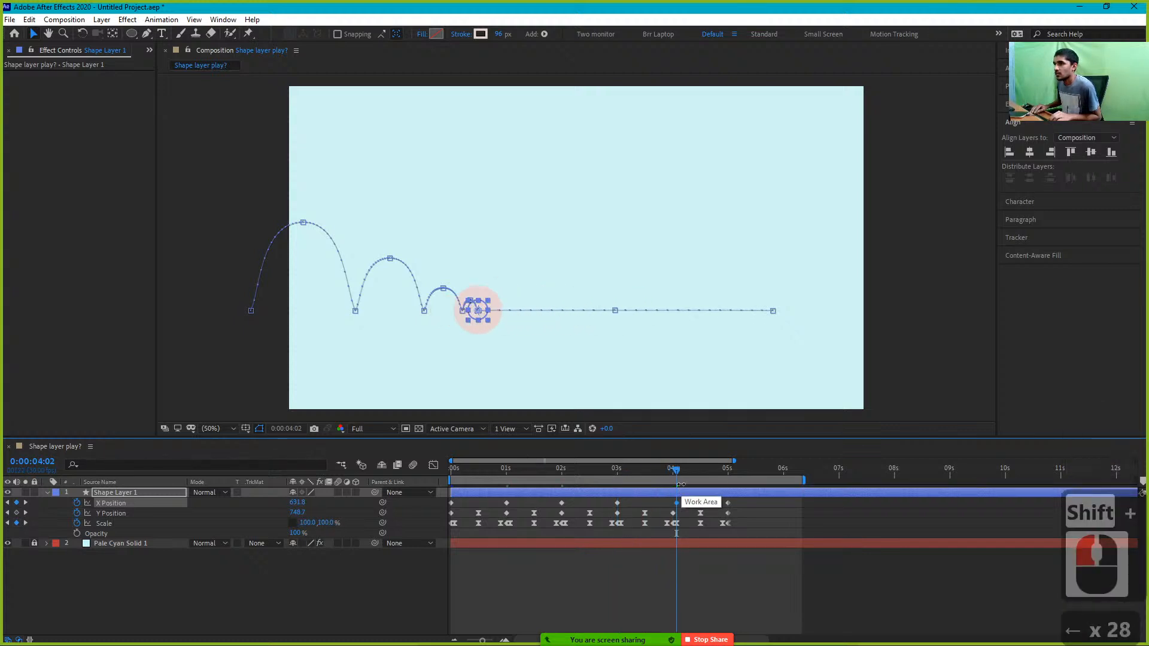
key("shift+Right")
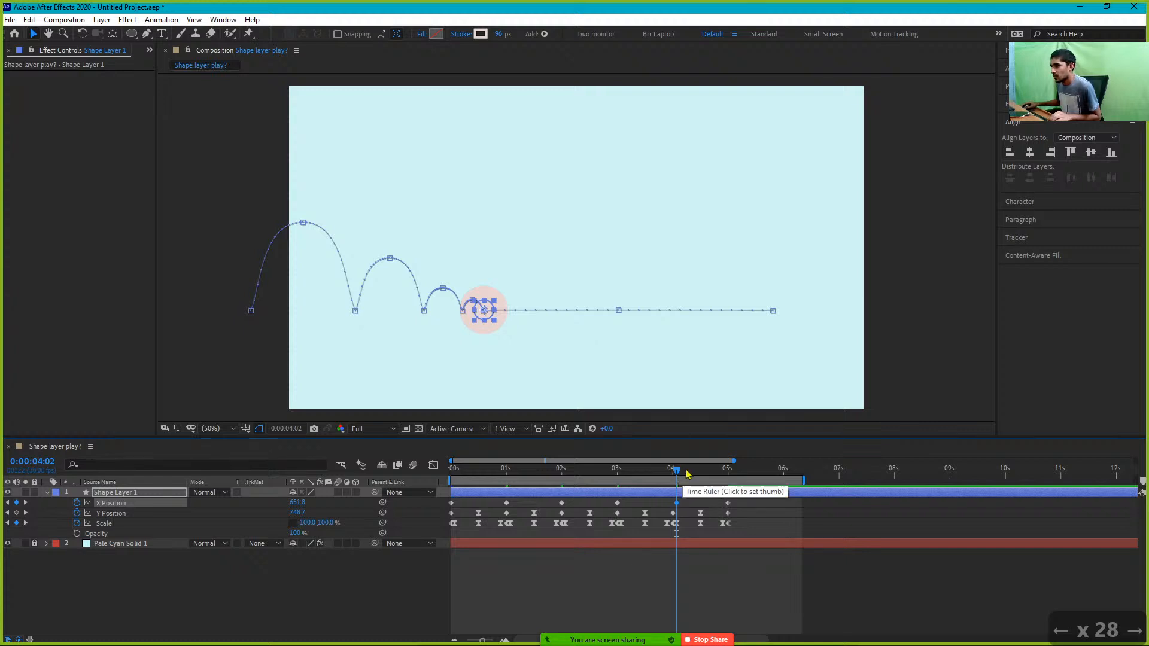
Shorten the final travel by setting the X Position keyframe at 0:00:05:00 to 736, and scrub through the animation to check it
left_click_drag(681, 483, 733, 479)
key("shift+Left")
key("shift+Left")
key("shift+Left")
key("shift+Left")
key("shift+Left")
key("shift+Left")
key("shift+Left")
key("shift+Left")
key("shift+Left")
key("shift+Left")
key("shift+Left")
key("shift+Left")
key("shift+Left")
key("shift+Left")
key("shift+Left")
key("shift+Left")
key("shift+Left")
key("shift+Left")
key("shift+Left")
key("shift+Left")
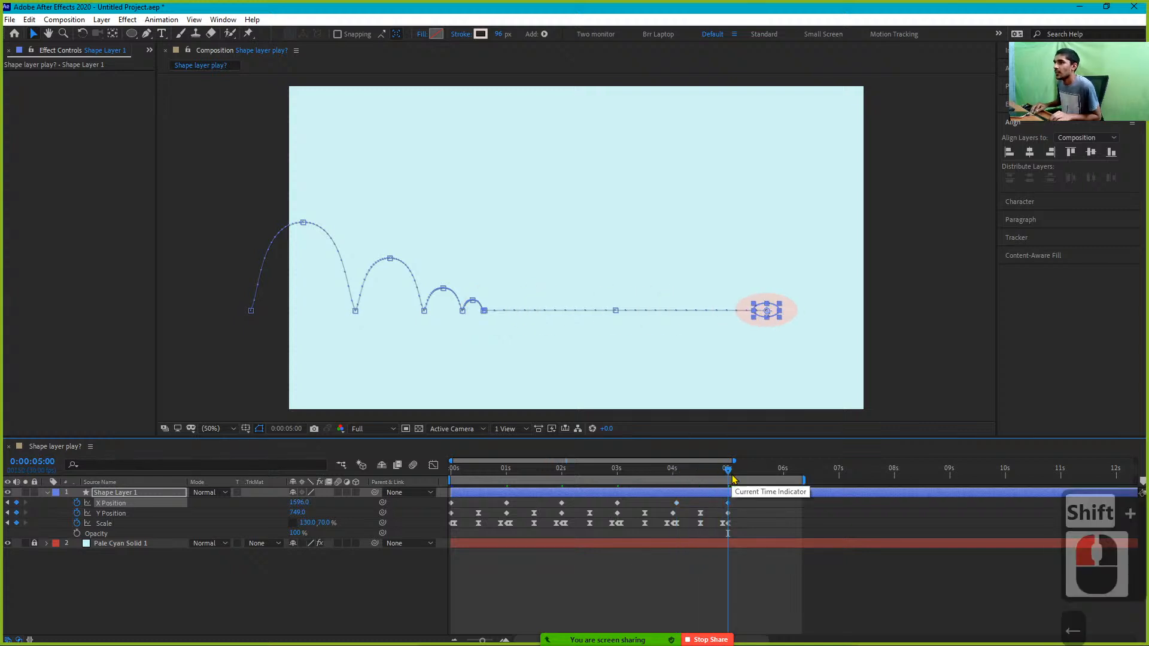
key("shift+Left")
key("shift+Left")
key("shift+Left")
key("shift+Left")
key("shift+Left")
key("shift+Left")
key("shift+Left")
key("shift+Left")
key("shift+Left")
key("shift+Left")
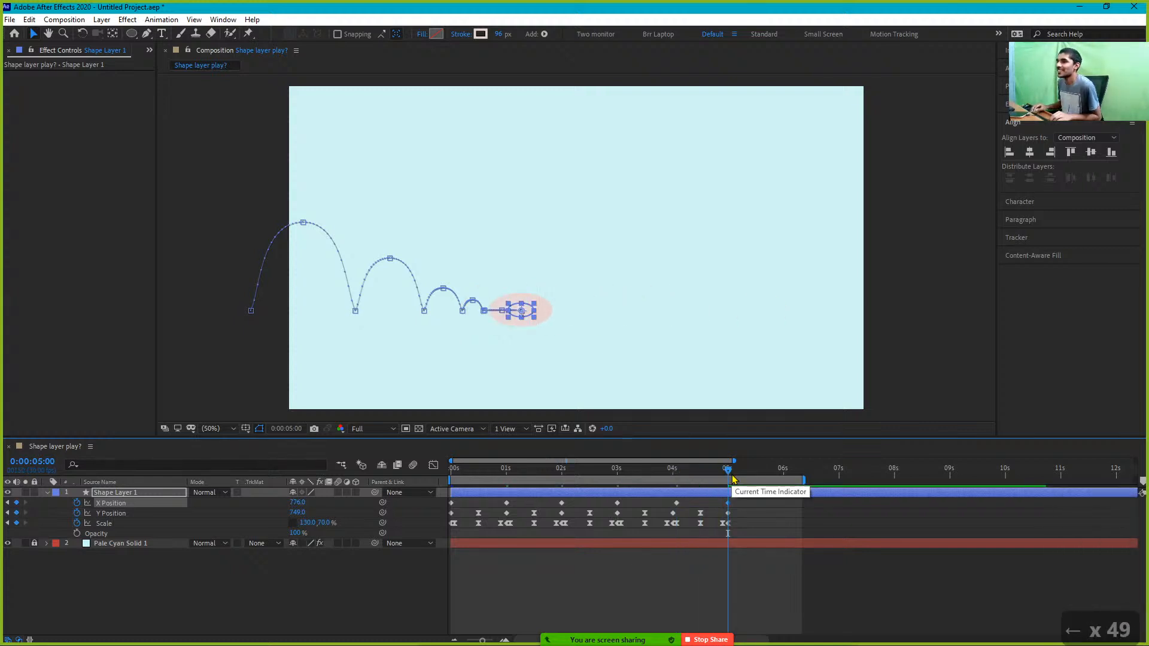
key("shift+Left")
key("shift+Right")
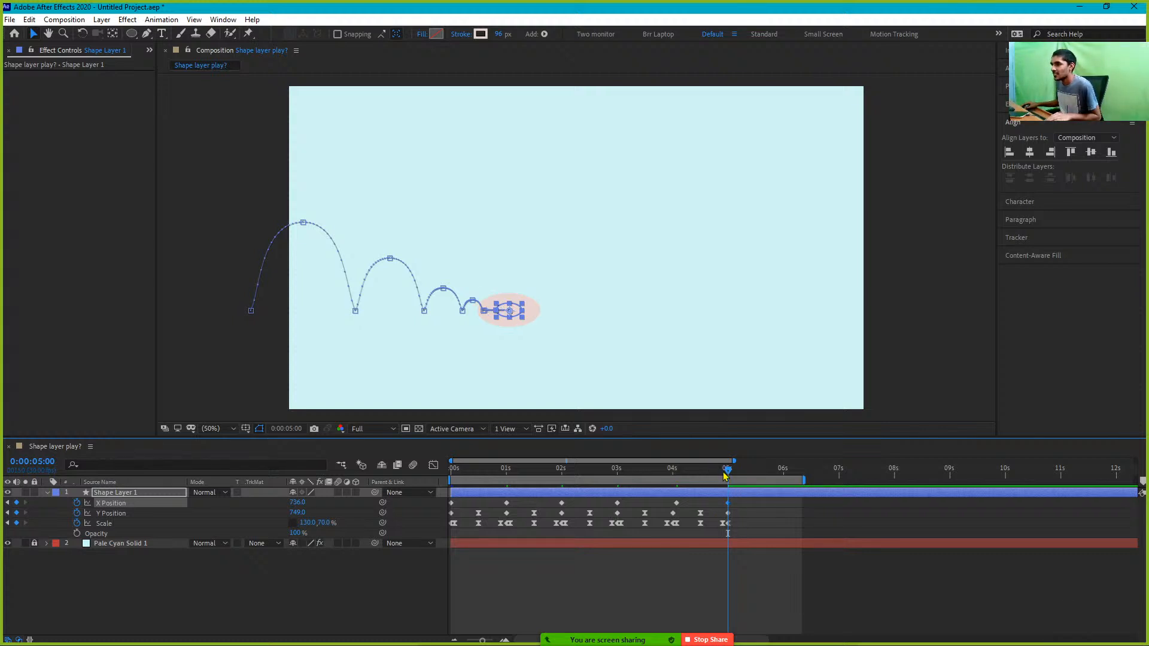
left_click_drag(726, 472, 445, 509)
left_click_drag(748, 476, 734, 481)
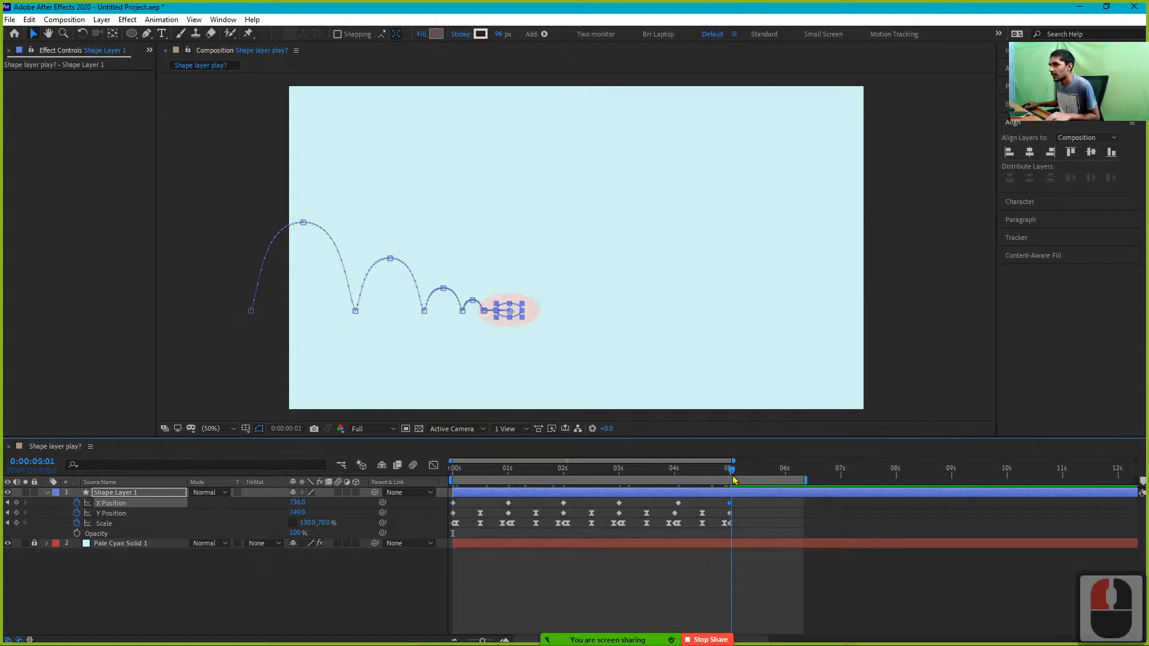
Copy the Scale keyframes from about 0:00:04:00 through 0:00:04:15 and paste them at 0:00:05:00 to finish the last squash
left_click(742, 531, "shift")
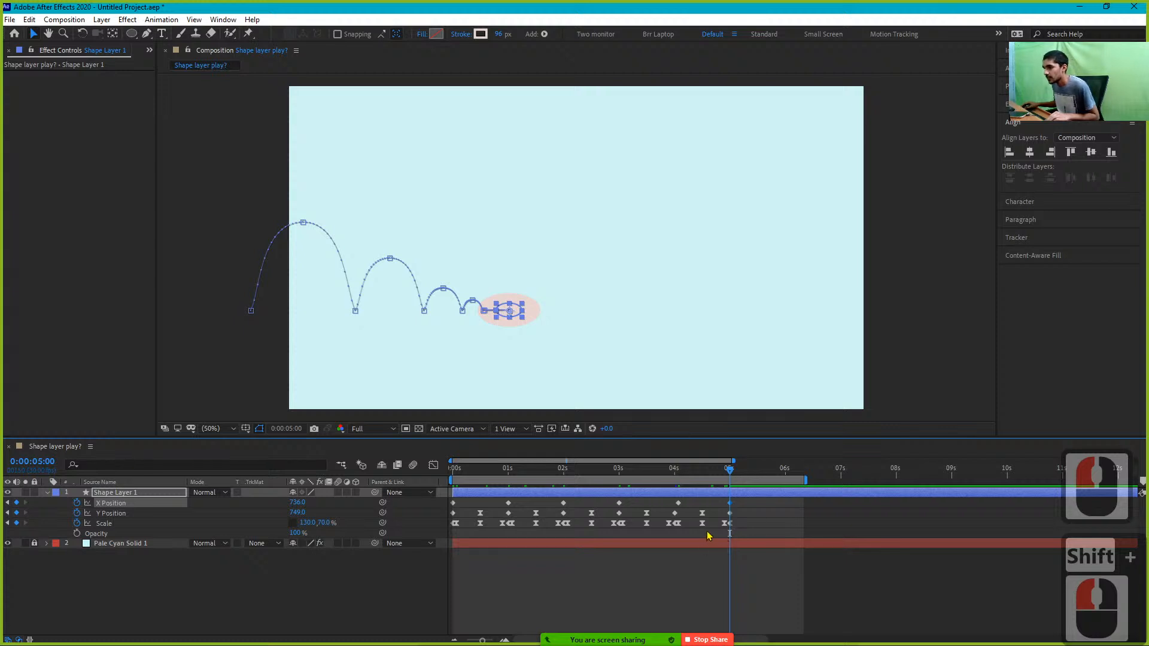
left_click_drag(707, 536, 671, 521)
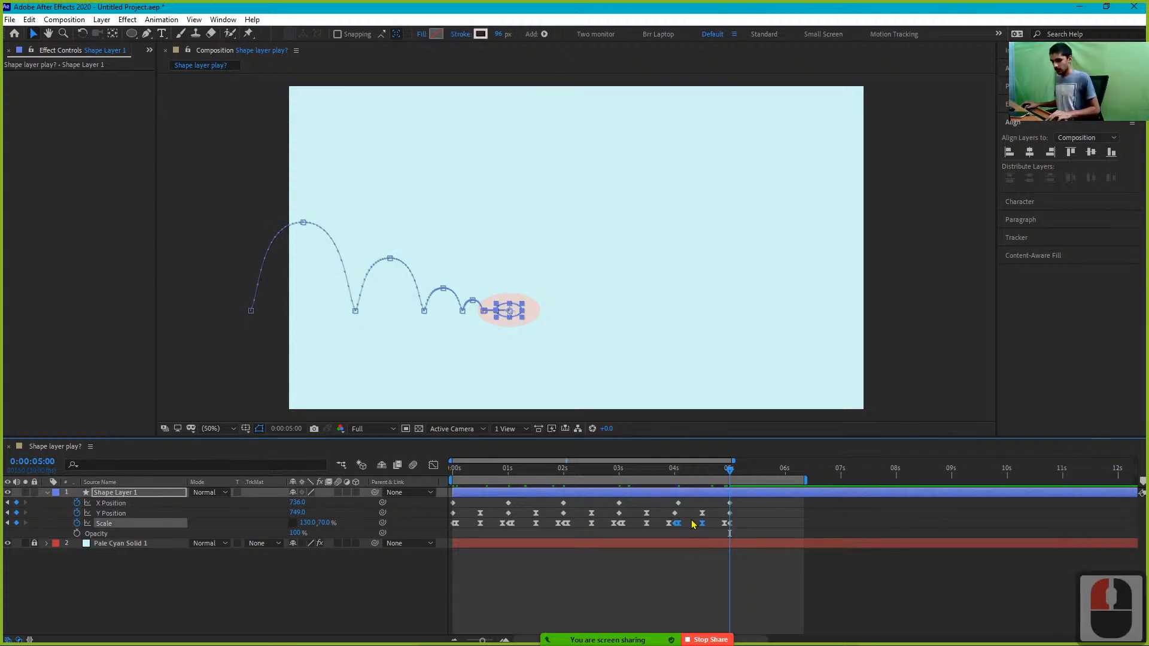
key("ctrl+c")
key("ctrl+v")
Preview the bounce animation from the start to check the motion and the final squash
left_click_drag(734, 474, 453, 473)
key("space")
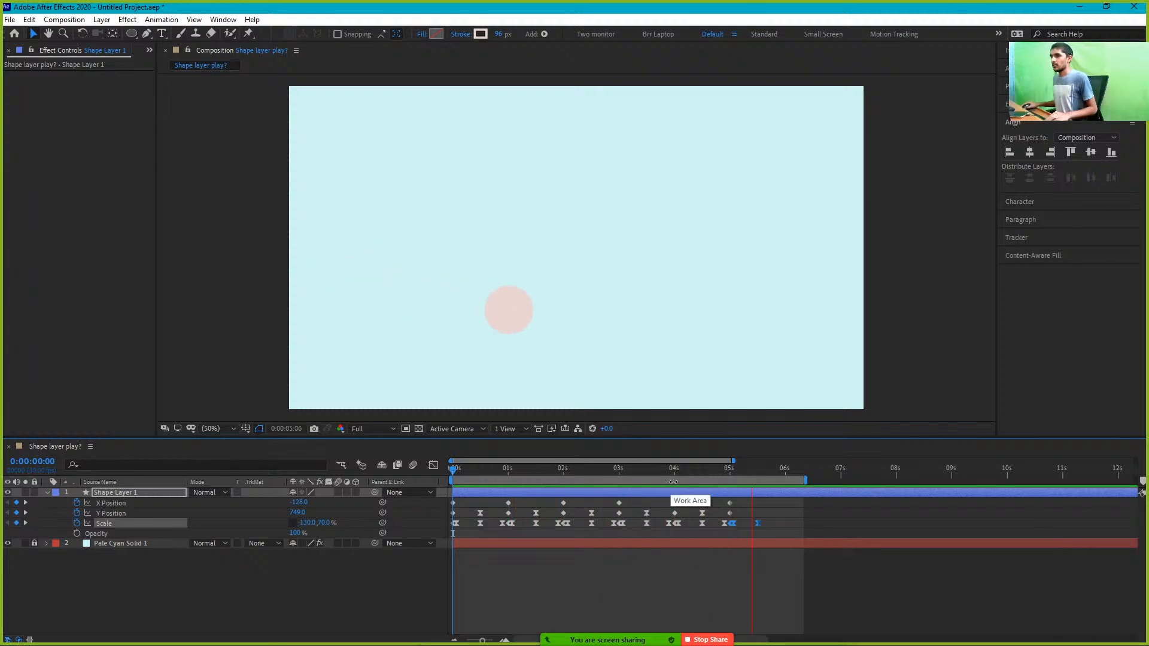
left_click(463, 522)
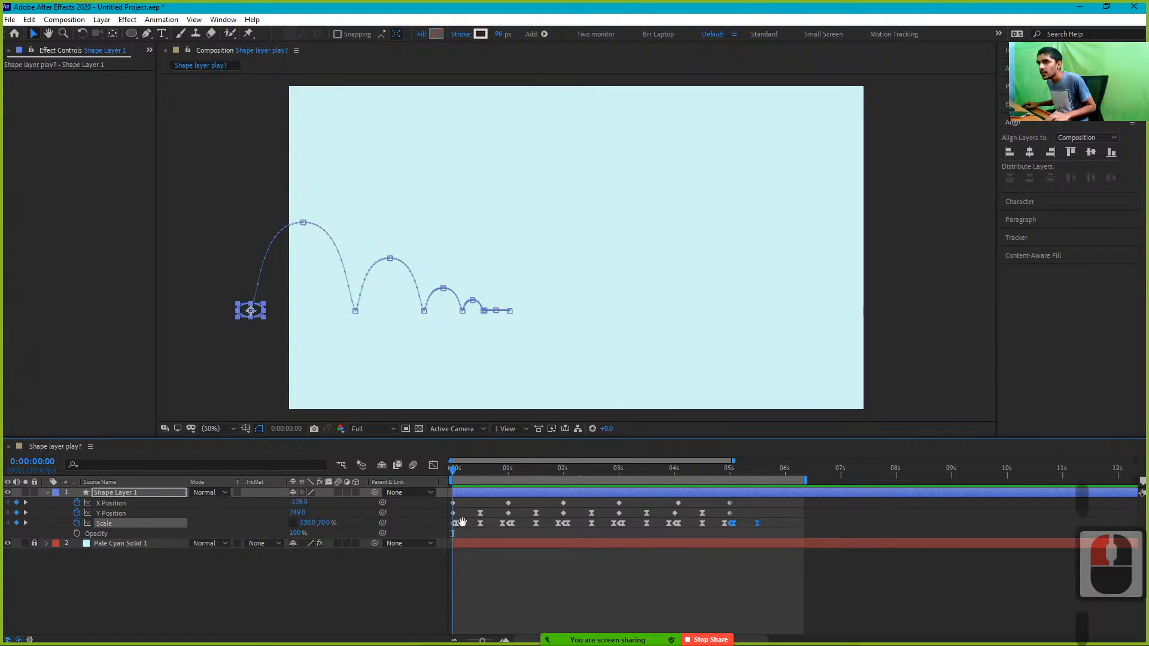
key("space")
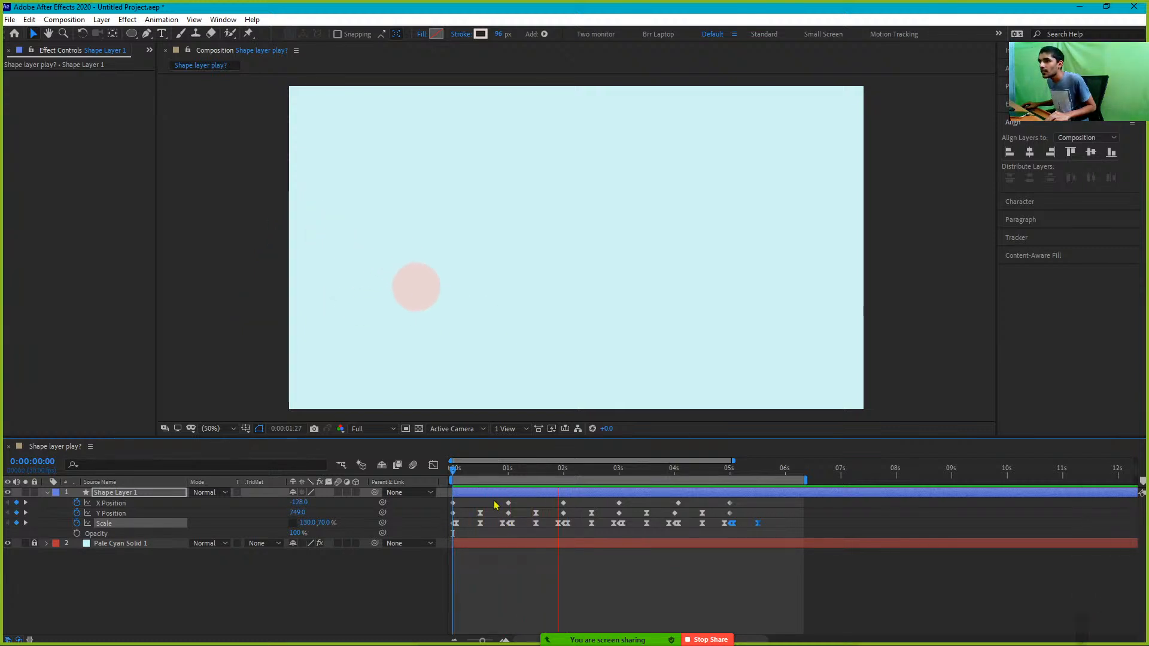
left_click(504, 471)
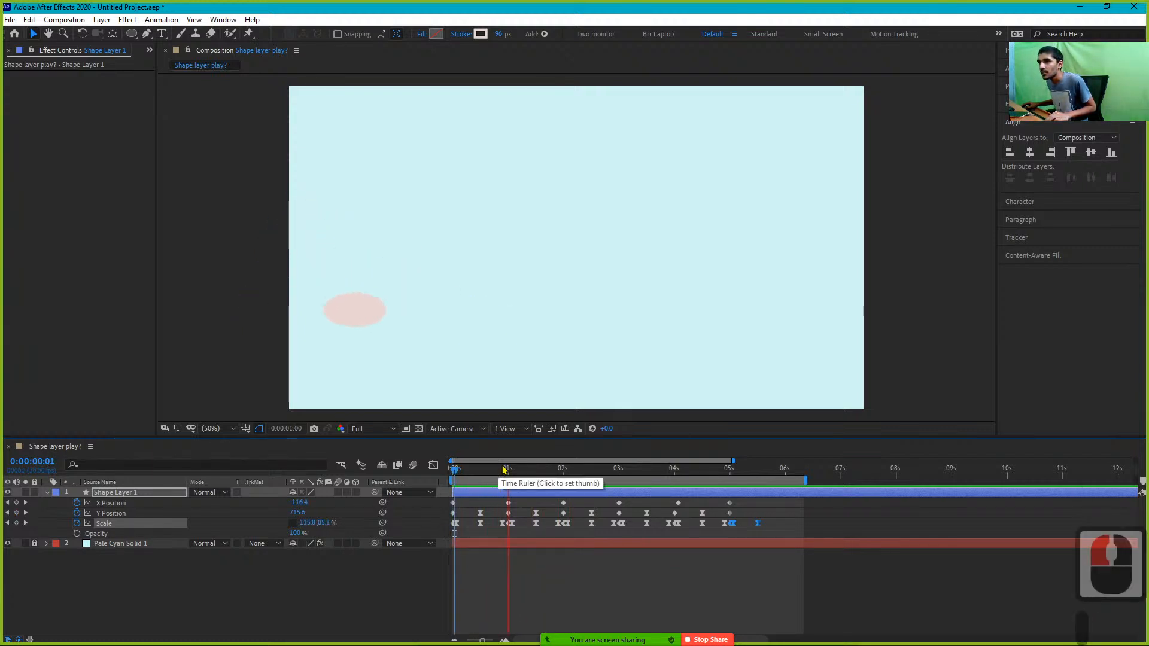
key("space")
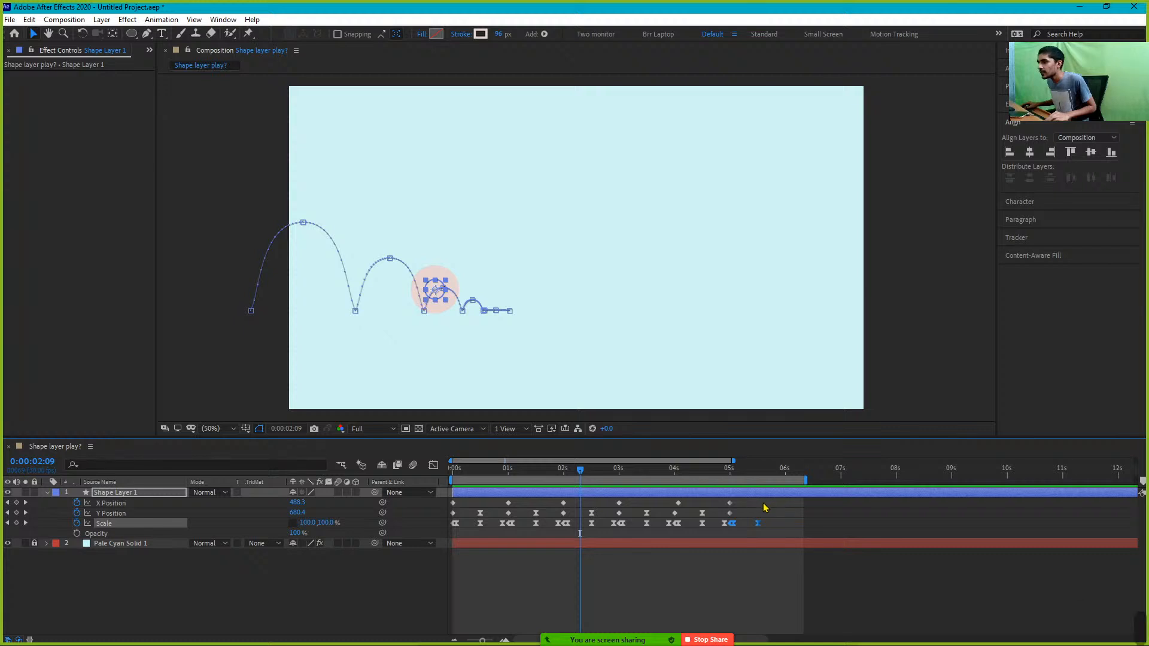
Compress all Position and Scale keyframes proportionally so the last one falls at about 0:00:04:11, and preview the faster animation
left_click_drag(765, 500, 429, 549)
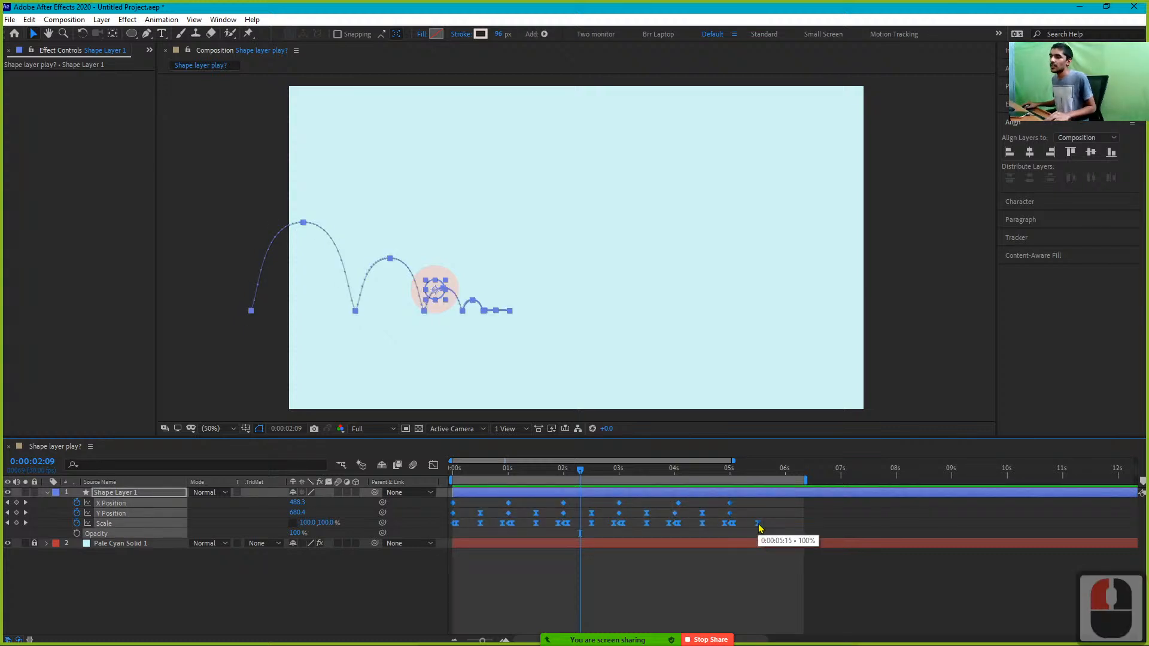
left_click_drag(758, 524, 695, 524)
key("Home")
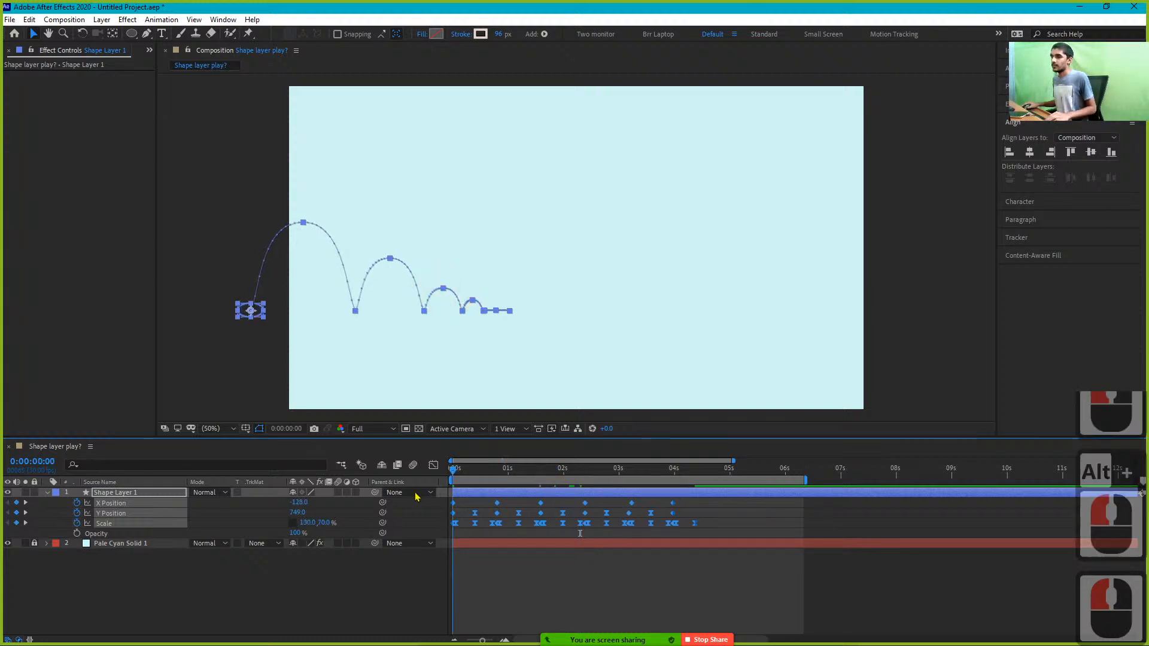
key("space")
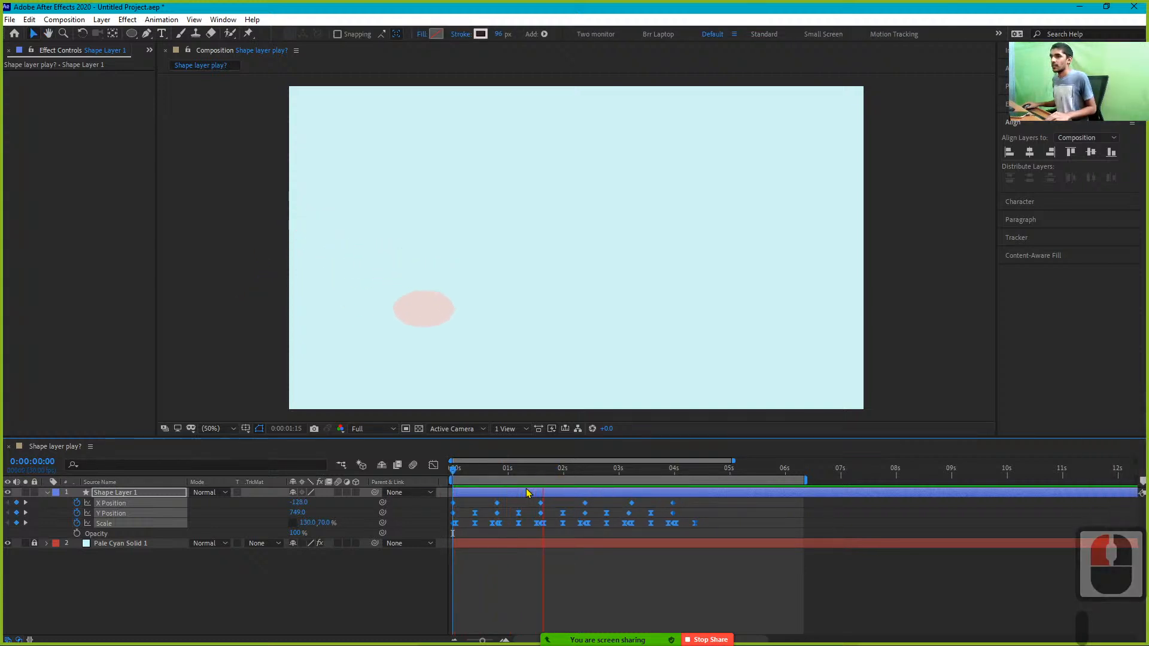
key("space")
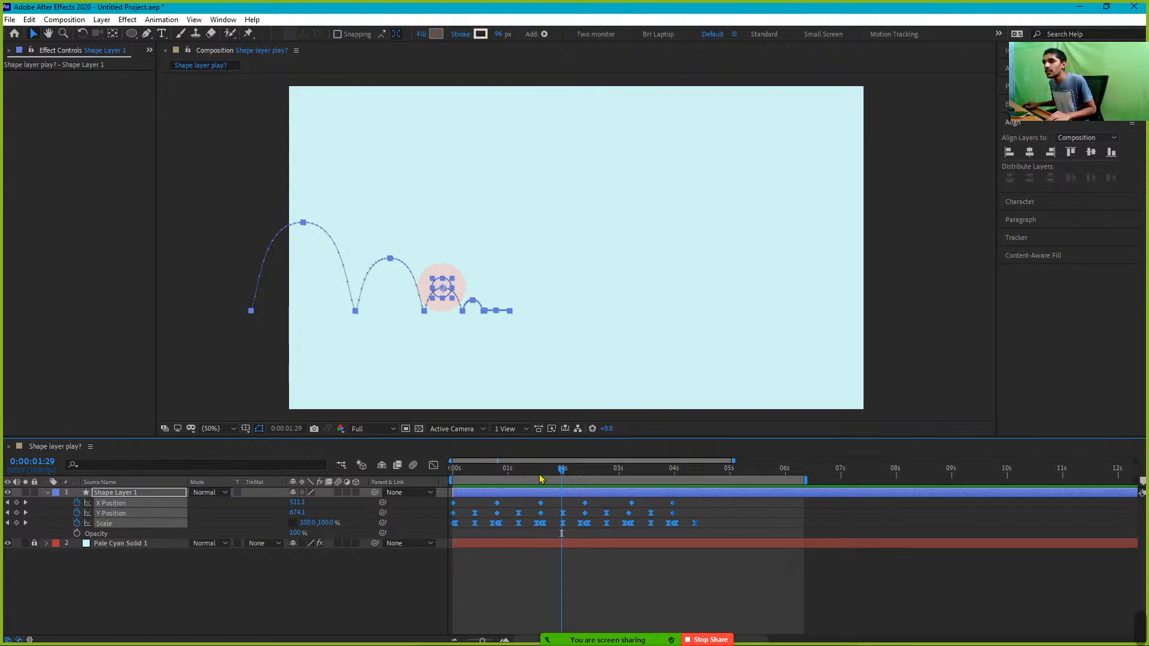
Shift all keyframes from the second bounce's peak at 0:00:01:06 onward three frames earlier
left_click(538, 473)
double_click(540, 518)
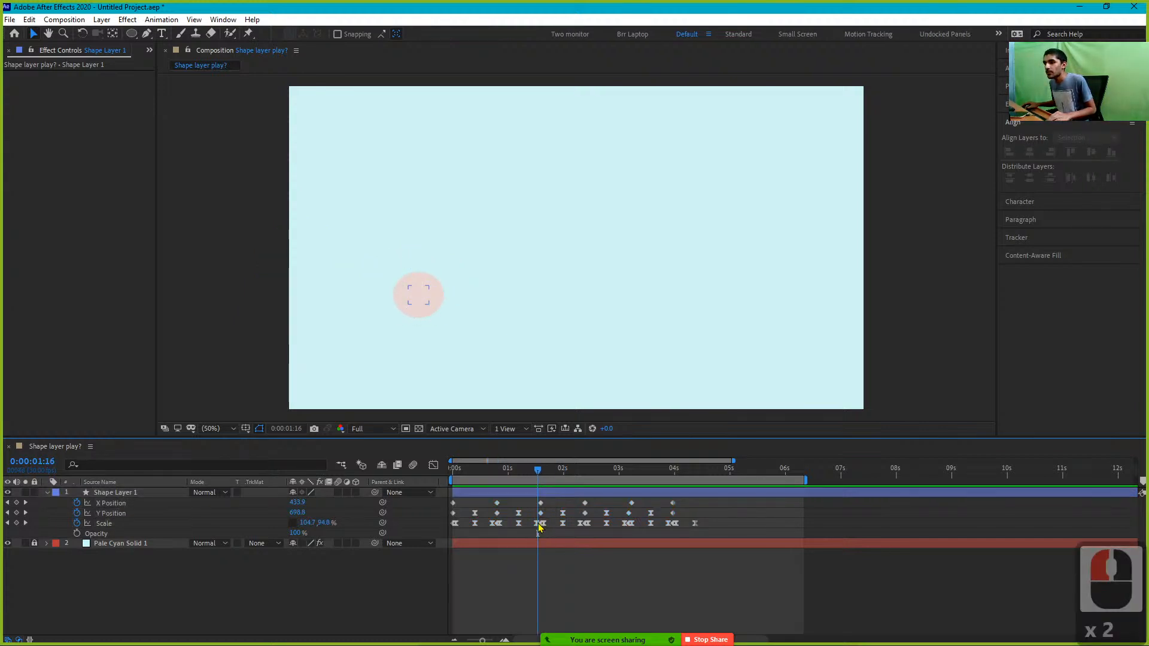
scroll(546, 526, "up", 11)
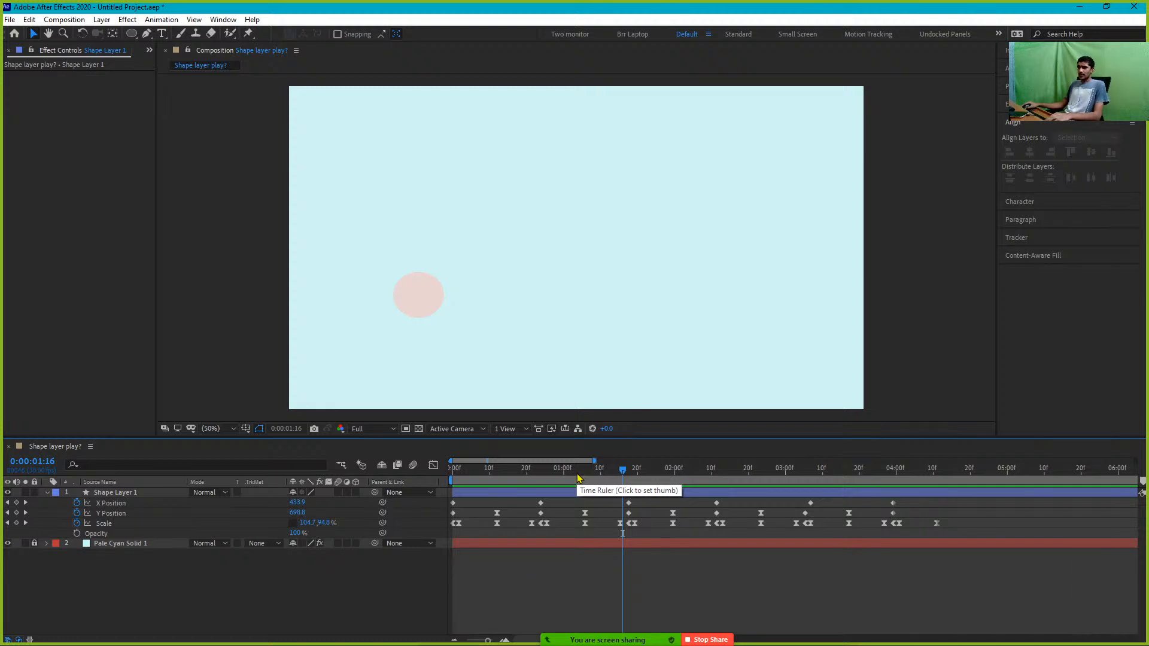
left_click(574, 473)
left_click_drag(573, 472, 563, 539)
left_click(545, 523)
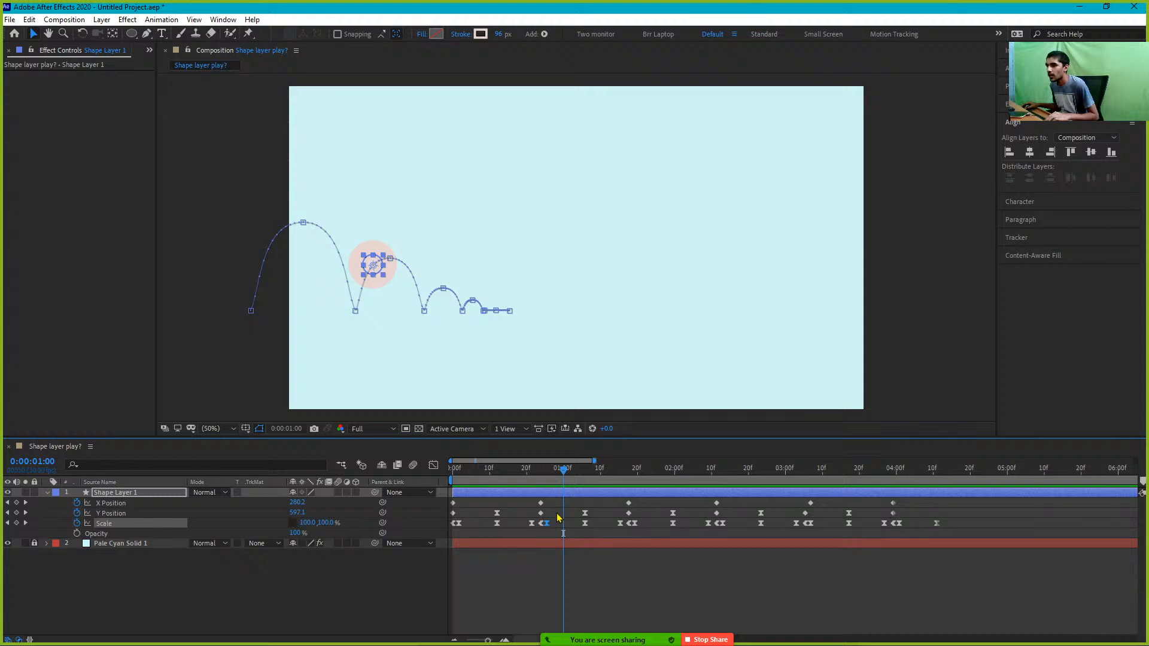
left_click(585, 514)
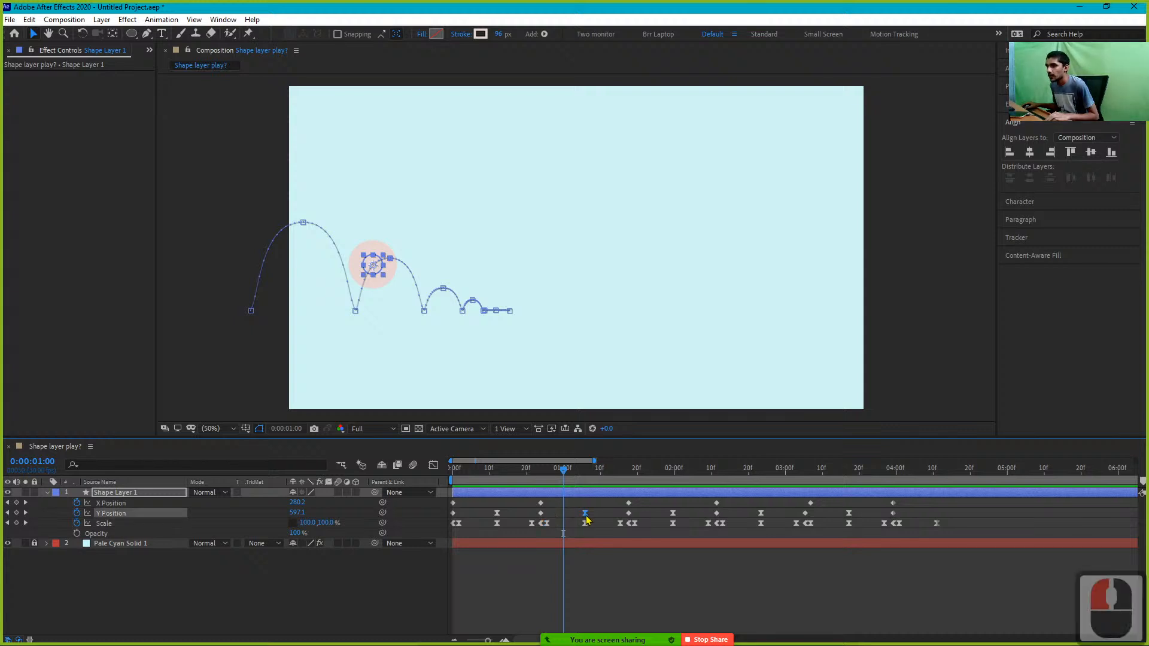
left_click_drag(577, 476, 587, 488)
left_click(605, 523, "shift")
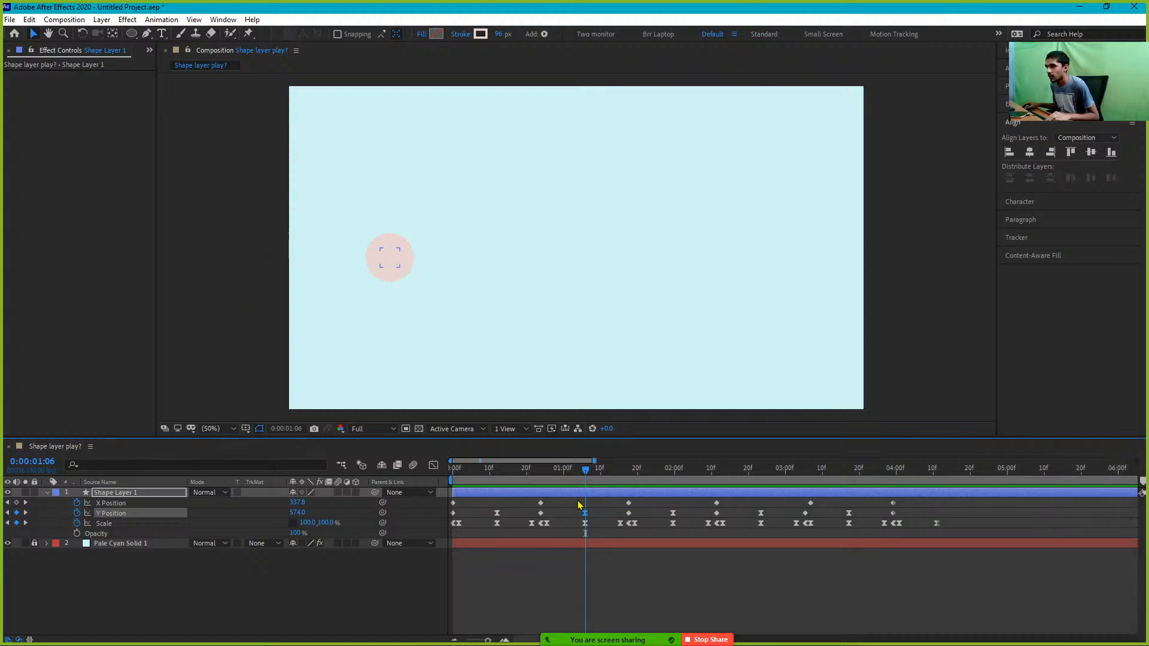
left_click_drag(578, 500, 965, 546)
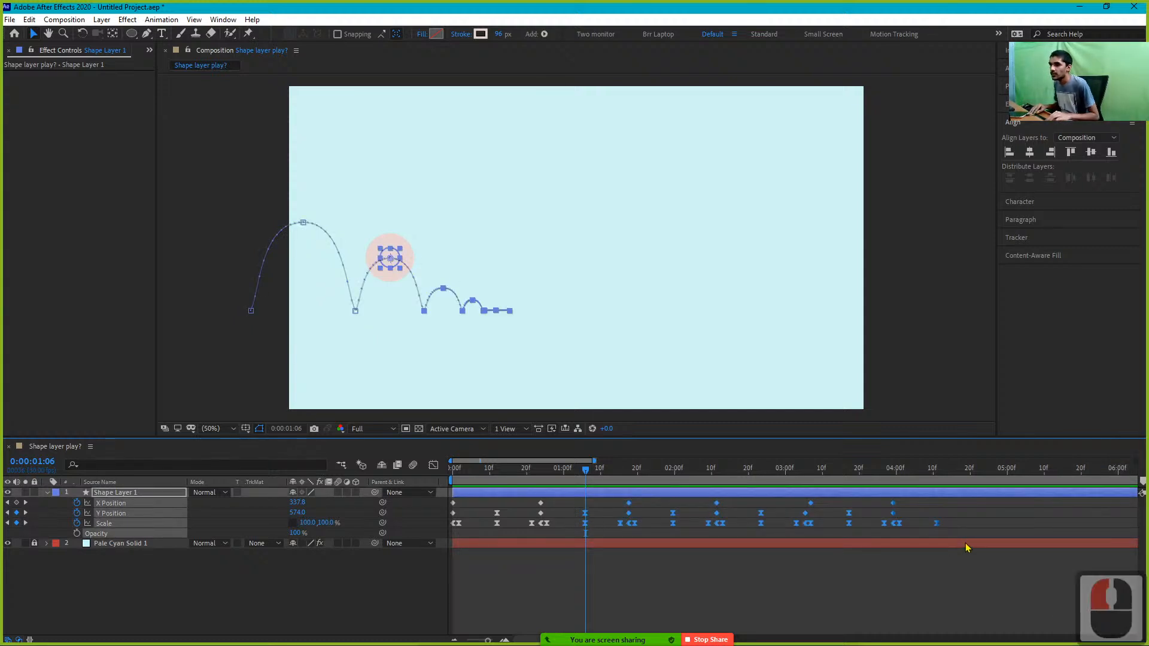
key("ctrl+Left")
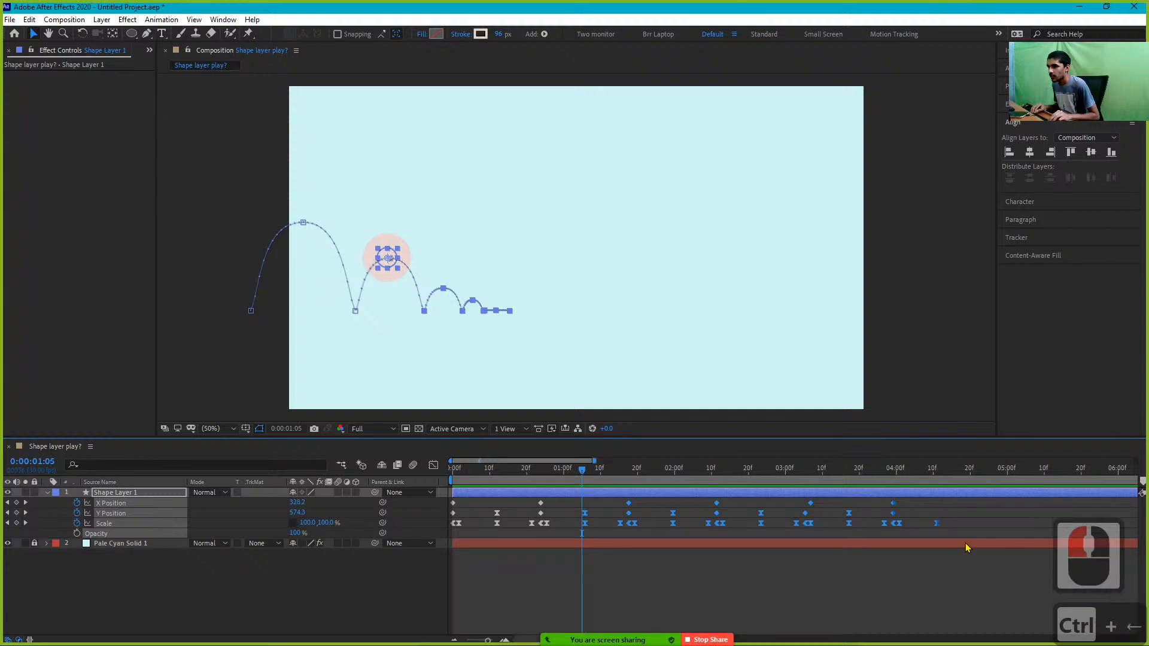
key("ctrl+Right")
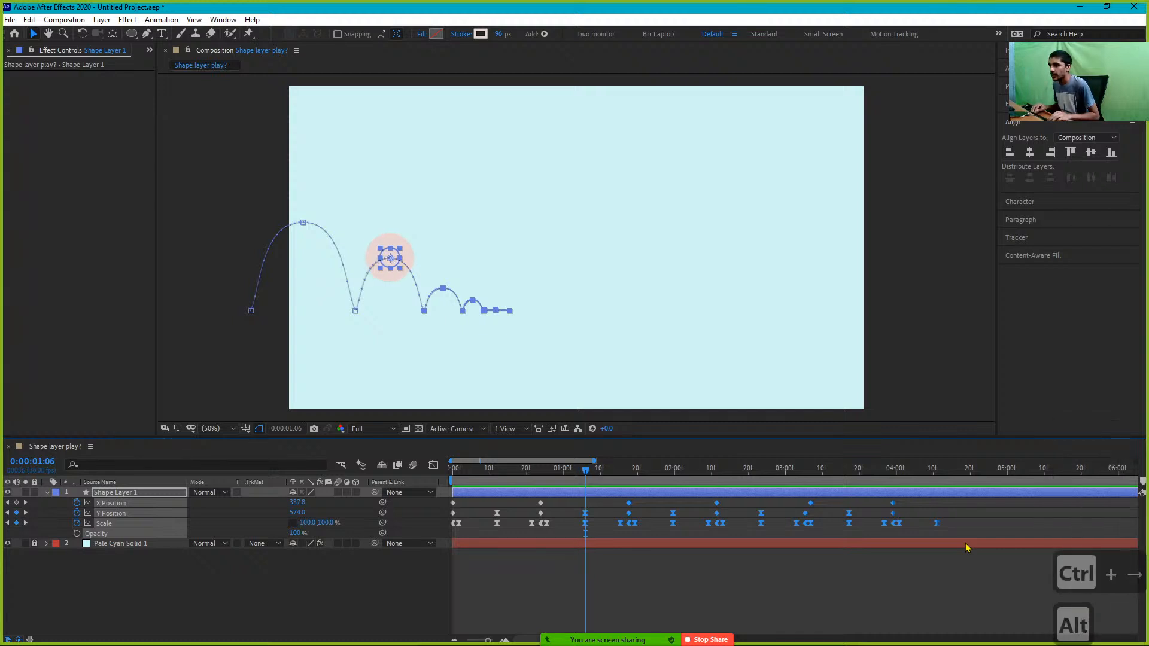
key("alt+Left")
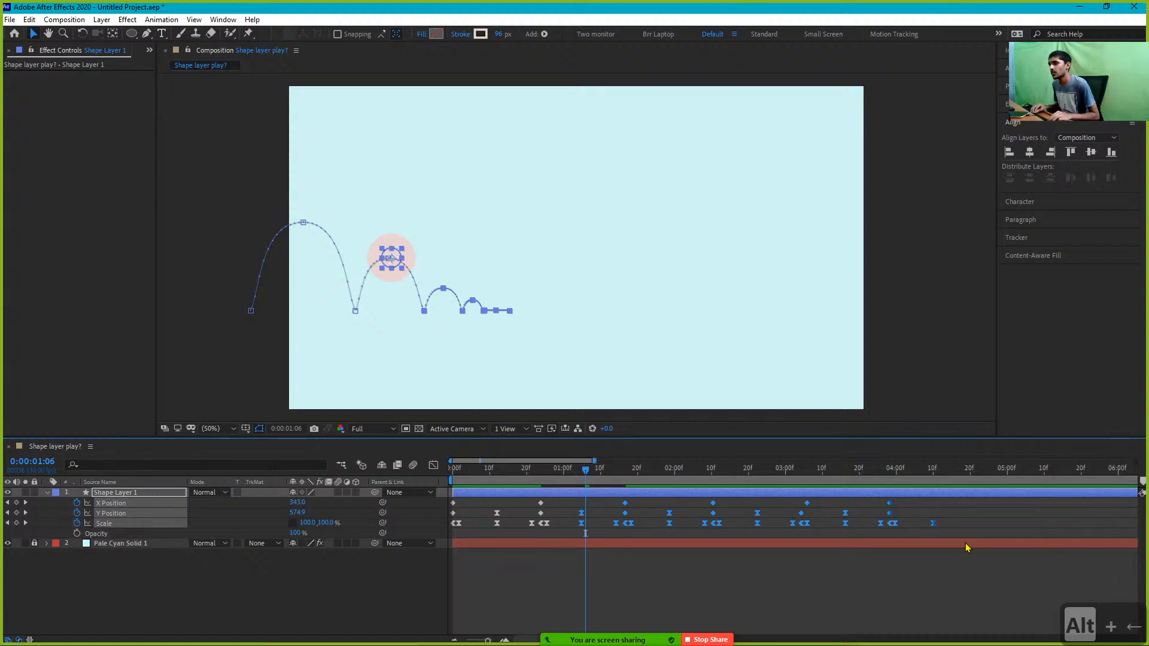
key("alt+Left")
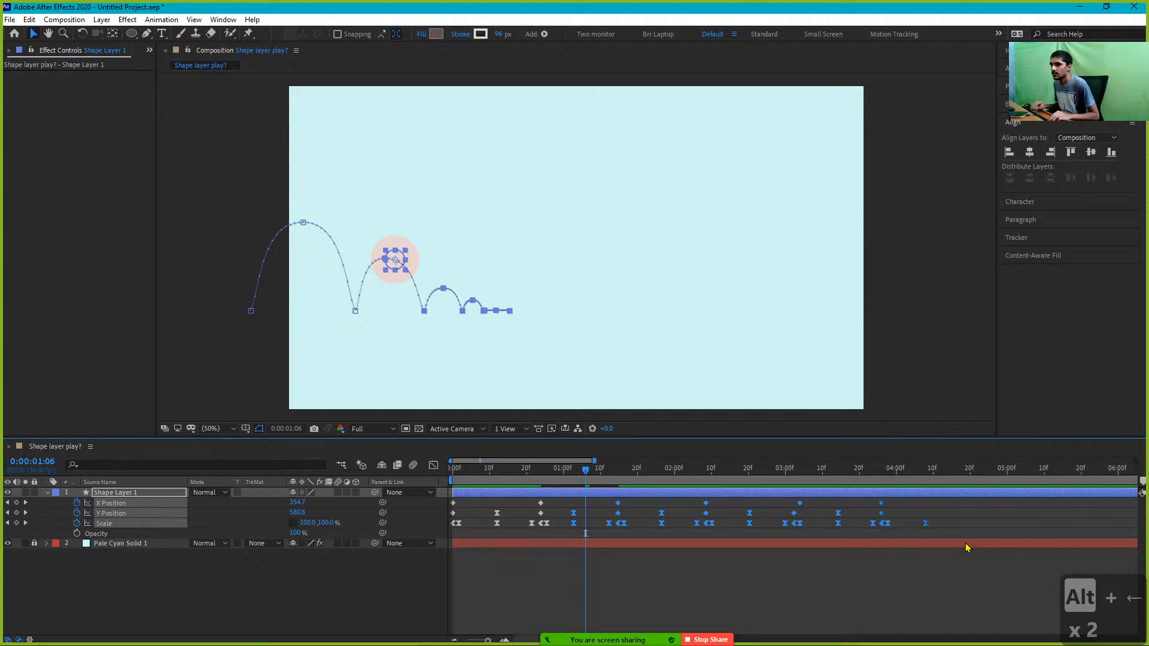
Exclude the second bounce's peak keyframes from the selection and shift the remaining keyframes three frames earlier
left_click_drag(595, 504, 567, 540)
key("alt+Left")
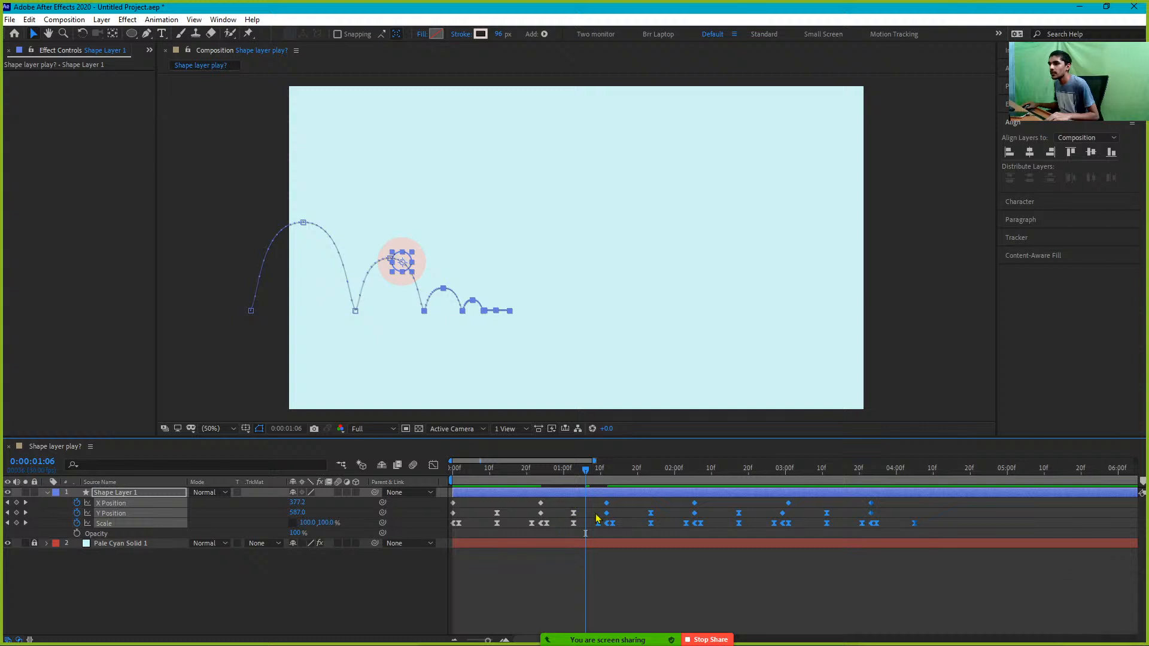
left_click(579, 514)
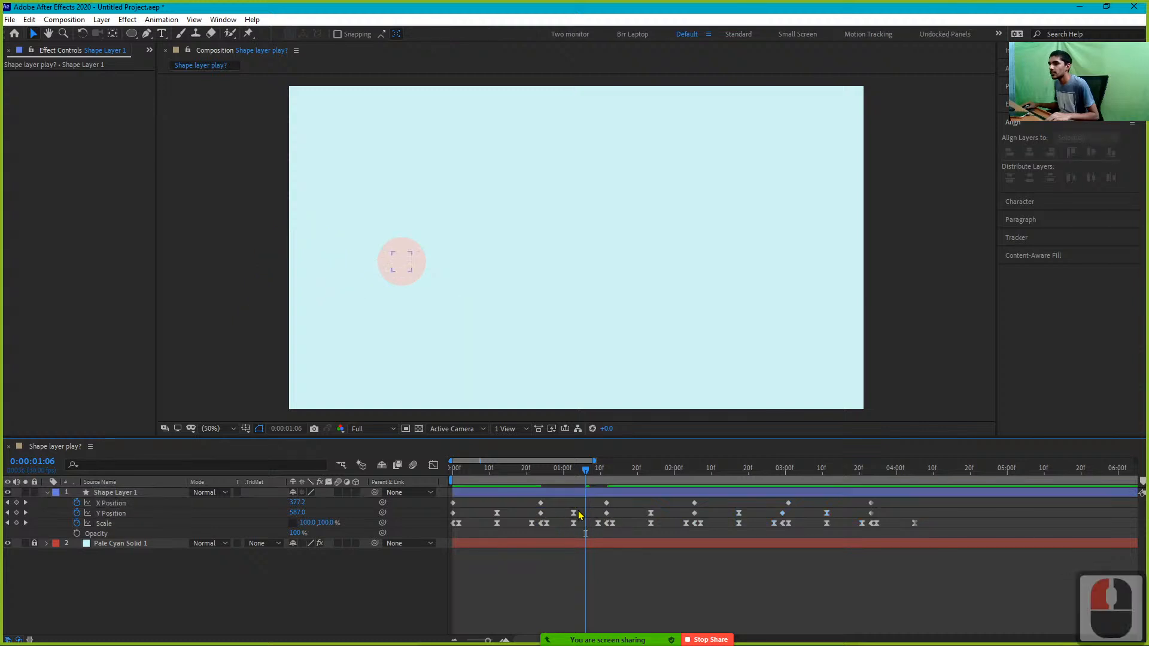
Shift all keyframes from the third bounce's peak at 0:00:01:24 onward four frames earlier
left_click_drag(586, 475, 929, 539)
left_click(650, 510, "shift")
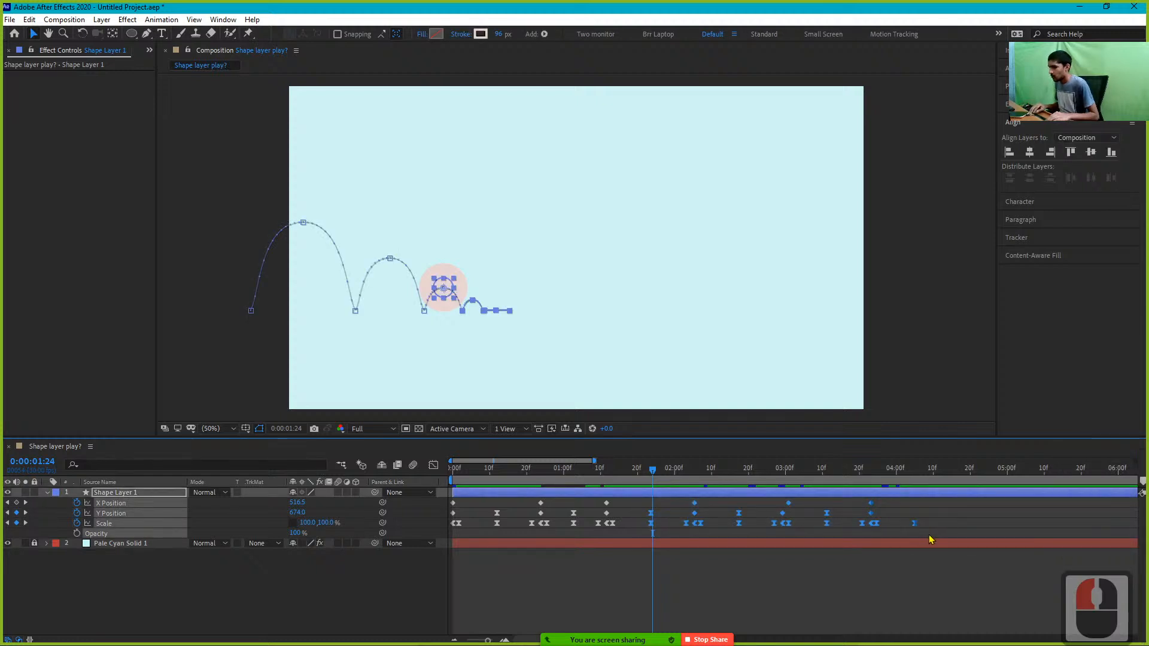
key("alt+Left")
key("alt+Left")
key("alt+Left")
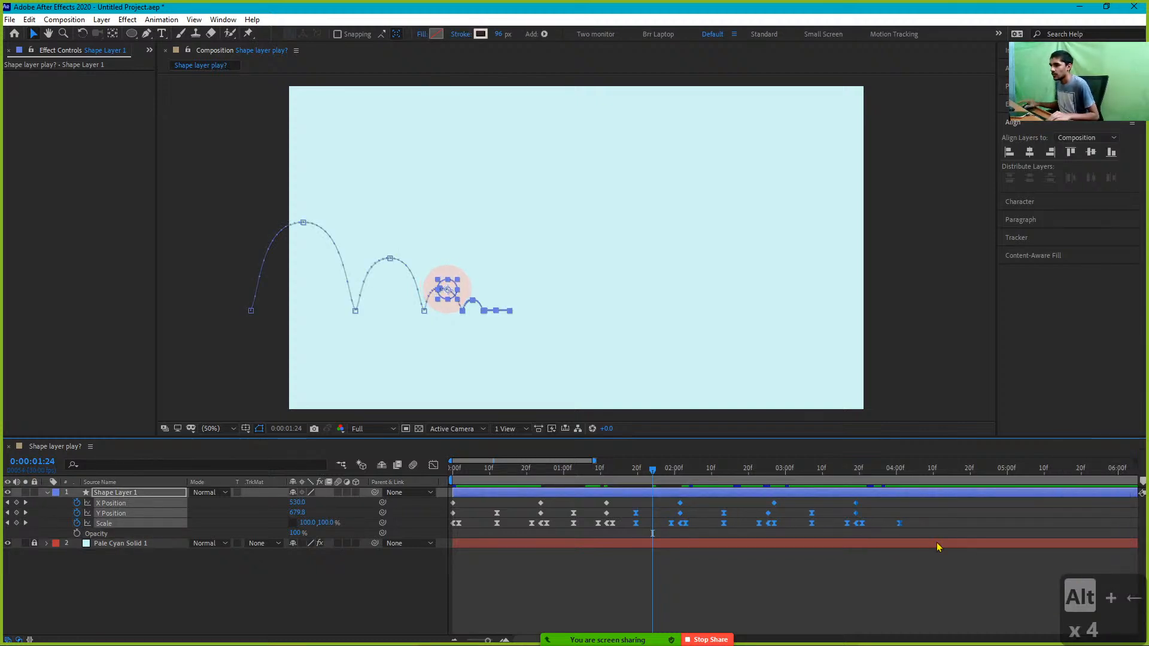
Exclude the third bounce's peak keyframes from the selection and shift the remaining keyframes four frames earlier
key("shift")
left_click_drag(634, 510, 635, 543)
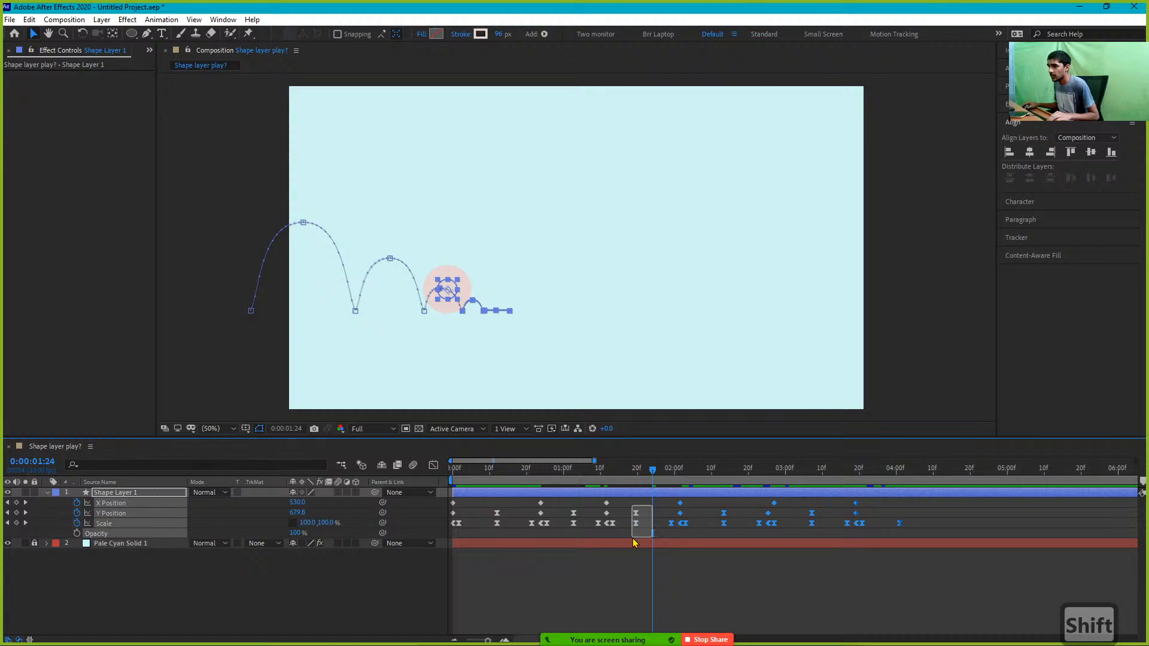
key("alt+Left")
key("alt+Left")
key("alt+Left")
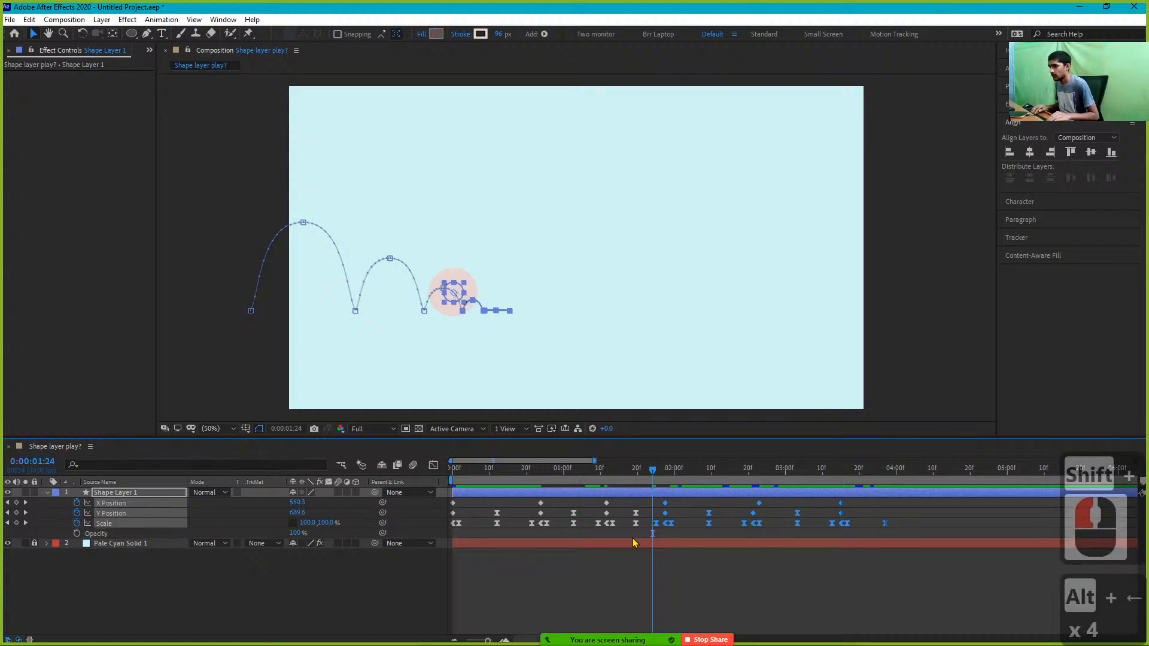
Exclude the third bounce's landing keyframes from the selection and shift the keyframes from the fourth peak onward five frames earlier
key("alt")
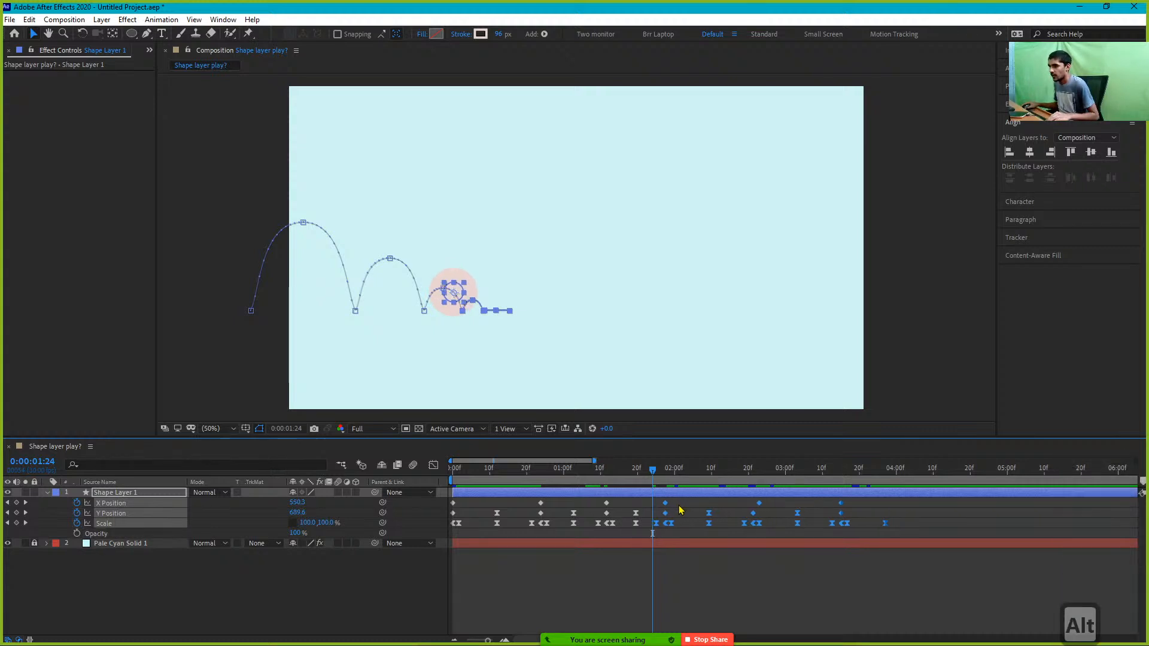
left_click_drag(680, 509, 651, 540)
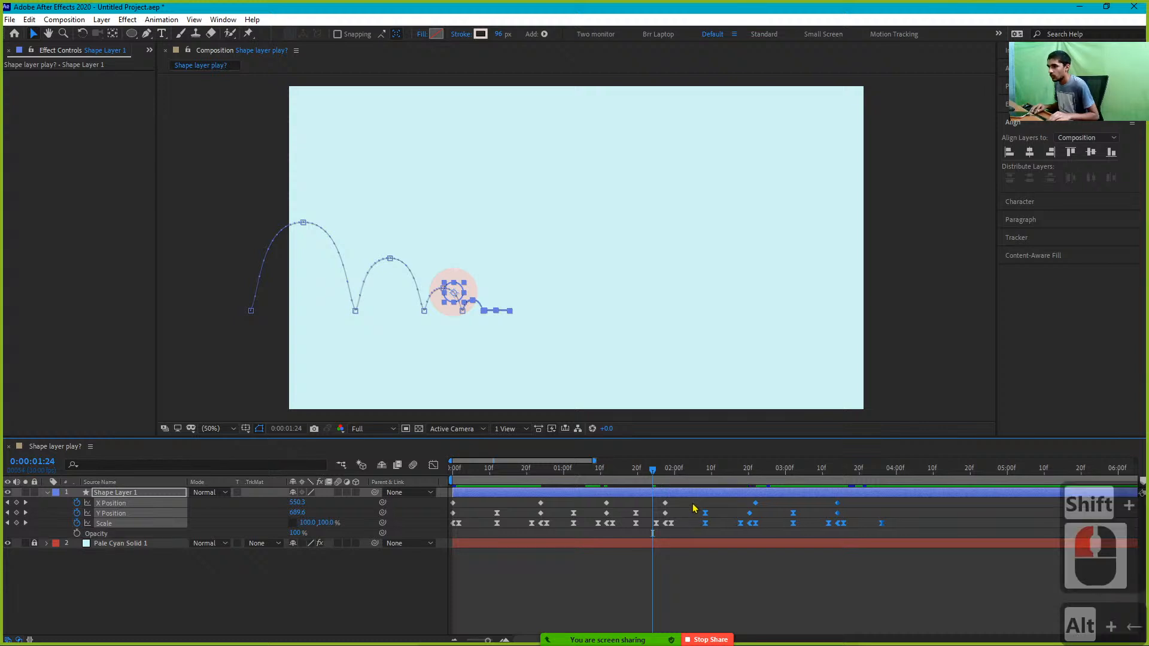
key("alt+Left")
key("alt+Left")
key("alt+Left")
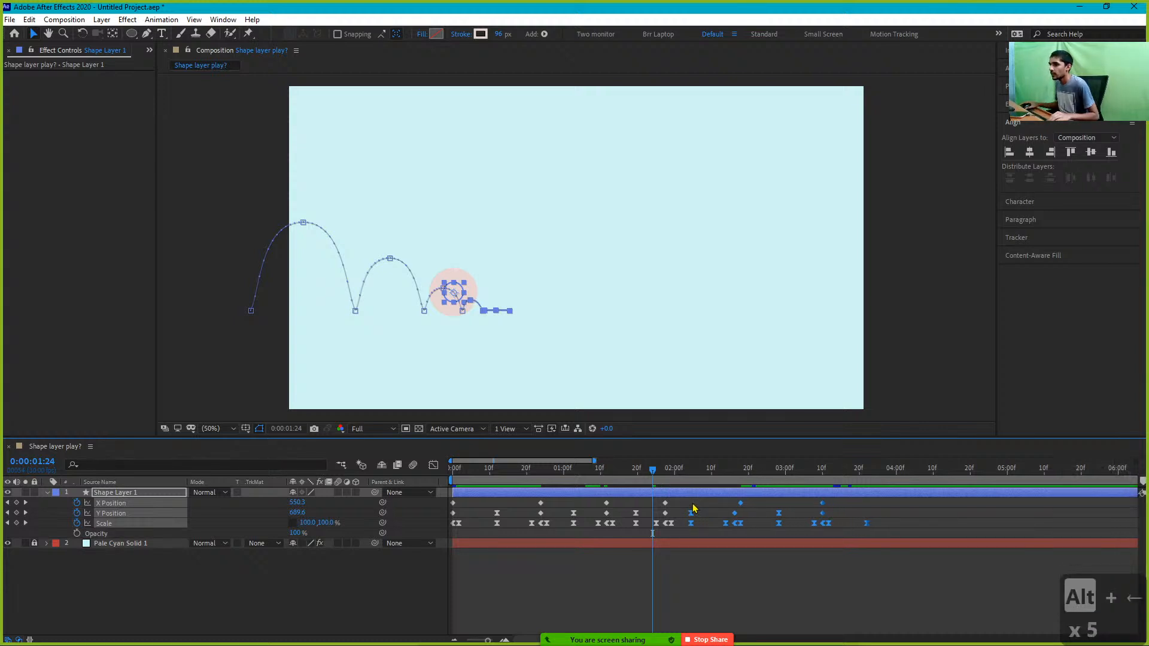
Exclude the fourth bounce's peak keyframes from the selection and shift the remaining keyframes five frames earlier
left_click_drag(707, 504, 681, 544)
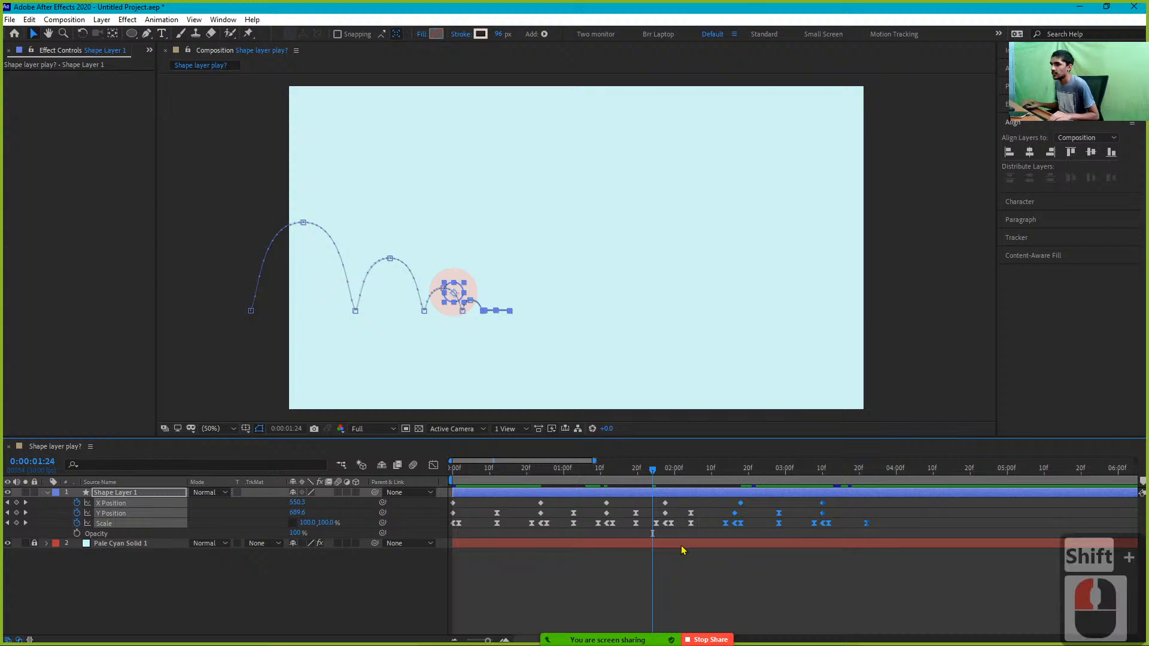
key("alt+Left")
key("alt+Left")
key("alt+Left")
key("alt+Left")
key("alt+Left")
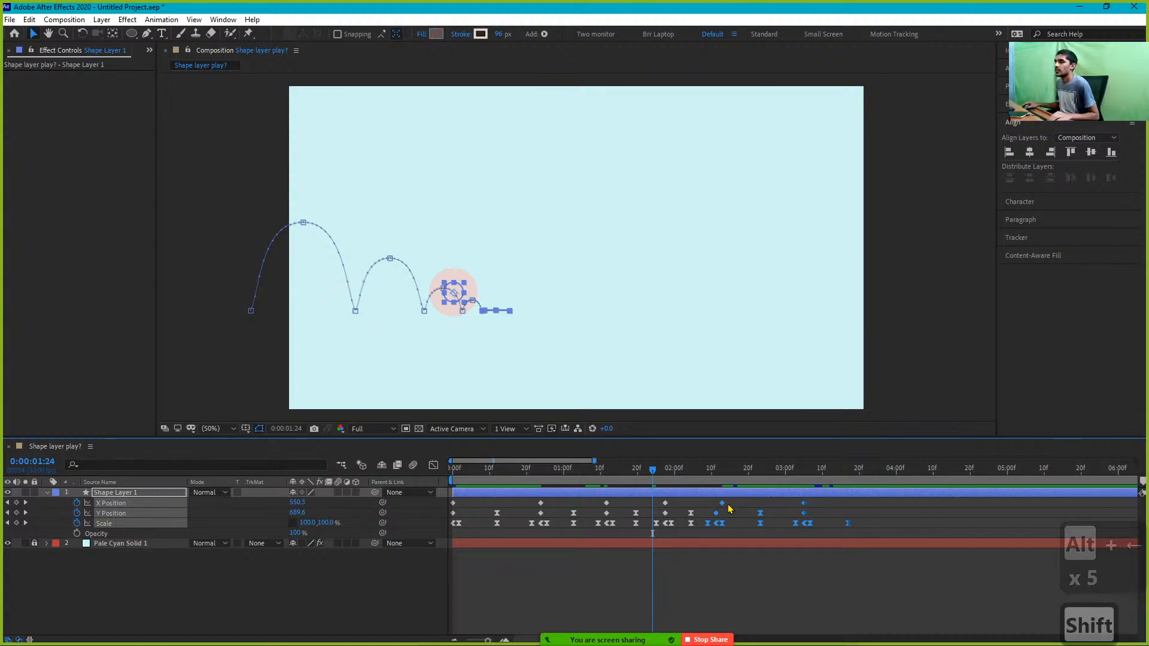
Exclude the fourth bounce's landing keyframes from the selection and shift all the keyframes after it six frames earlier
left_click_drag(735, 504, 713, 539)
left_click_drag(708, 542, 708, 542)
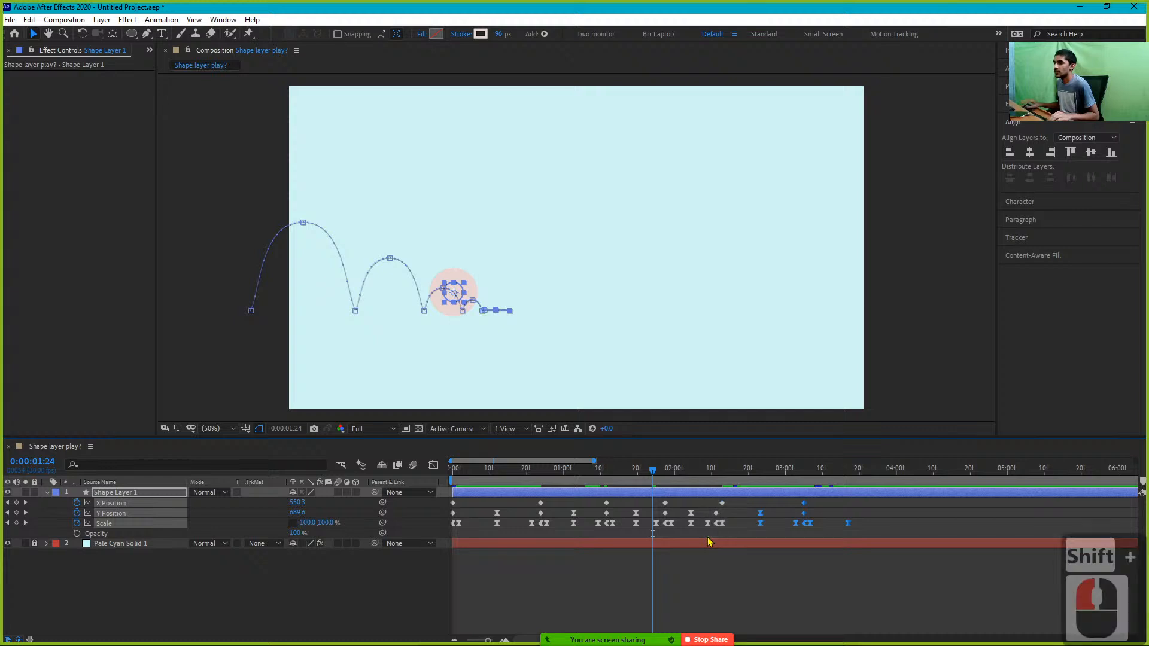
key("alt+Left")
key("alt+Left")
key("alt+Left")
key("alt+Left")
key("alt+Left")
key("alt+Left")
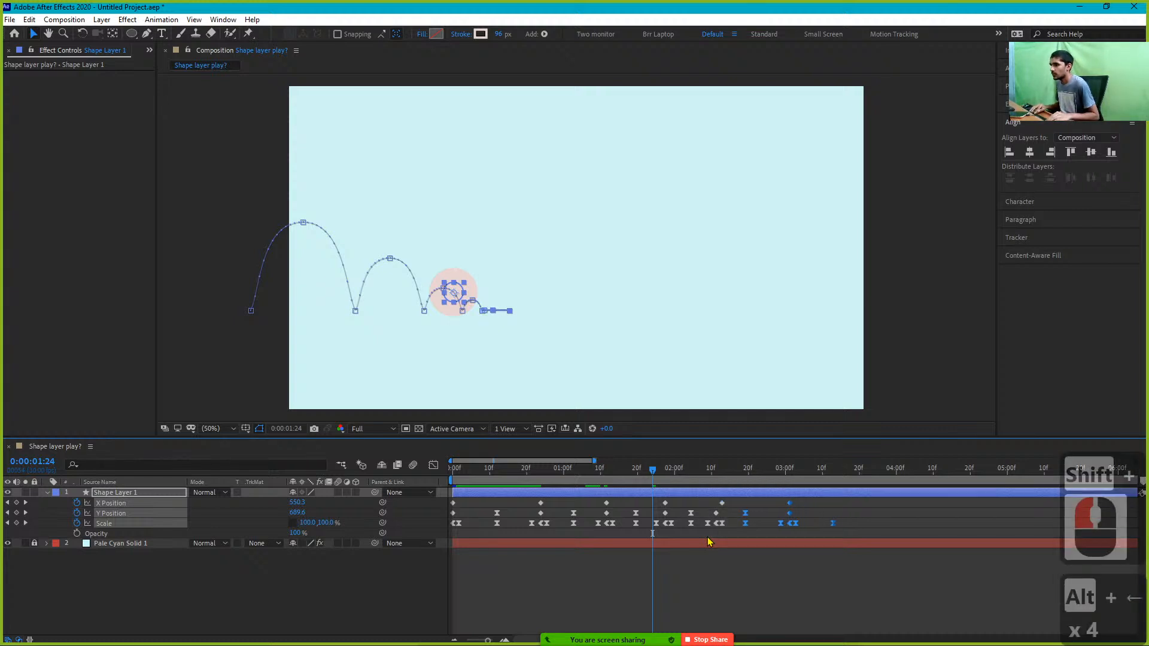
key("shift")
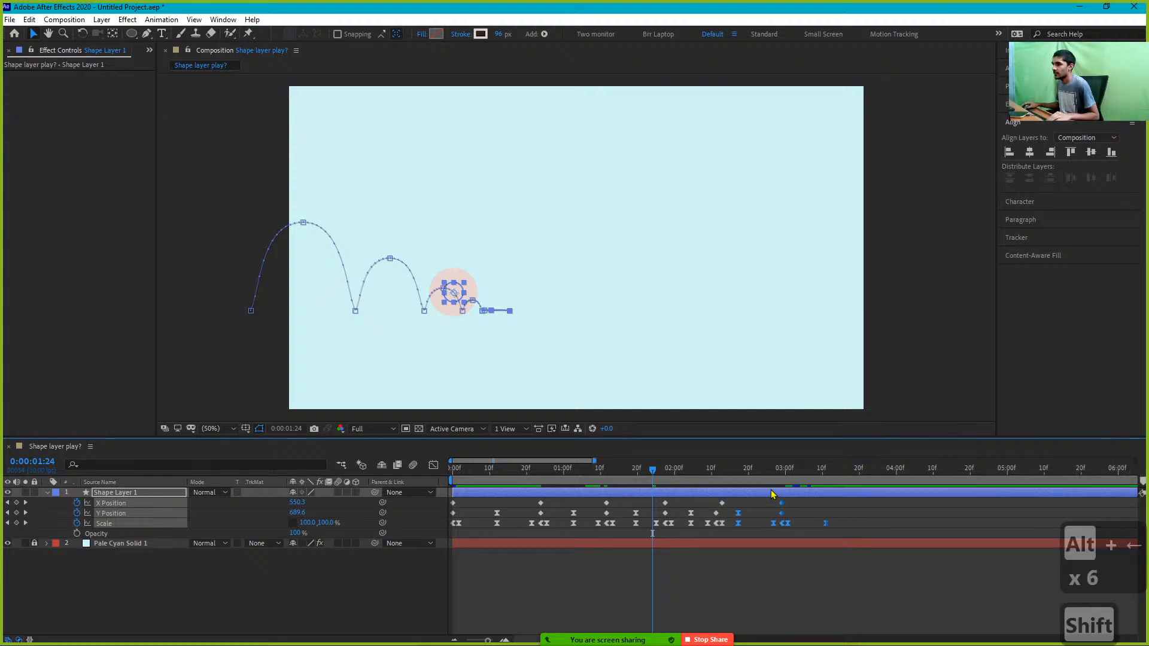
Exclude the fifth bounce's peak keyframes from the selection and shift the remaining keyframes six frames earlier
left_click(738, 522, "shift")
key("alt+Left")
key("alt+Left")
key("alt+Left")
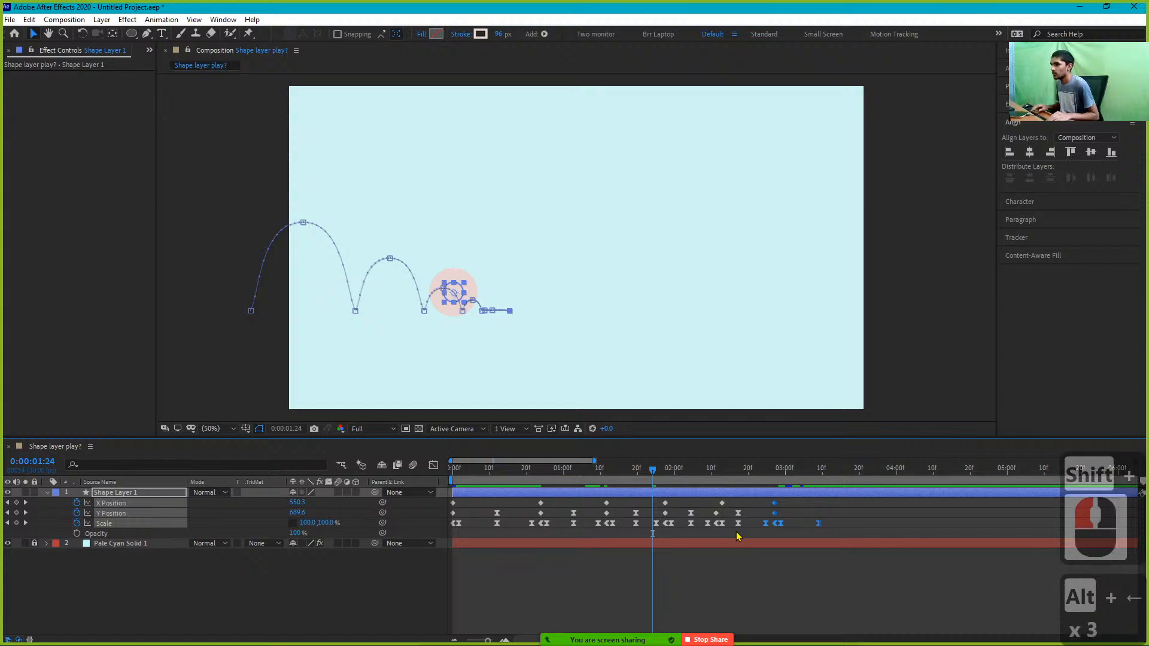
key("alt+Left")
key("alt+Left")
key("alt+Left")
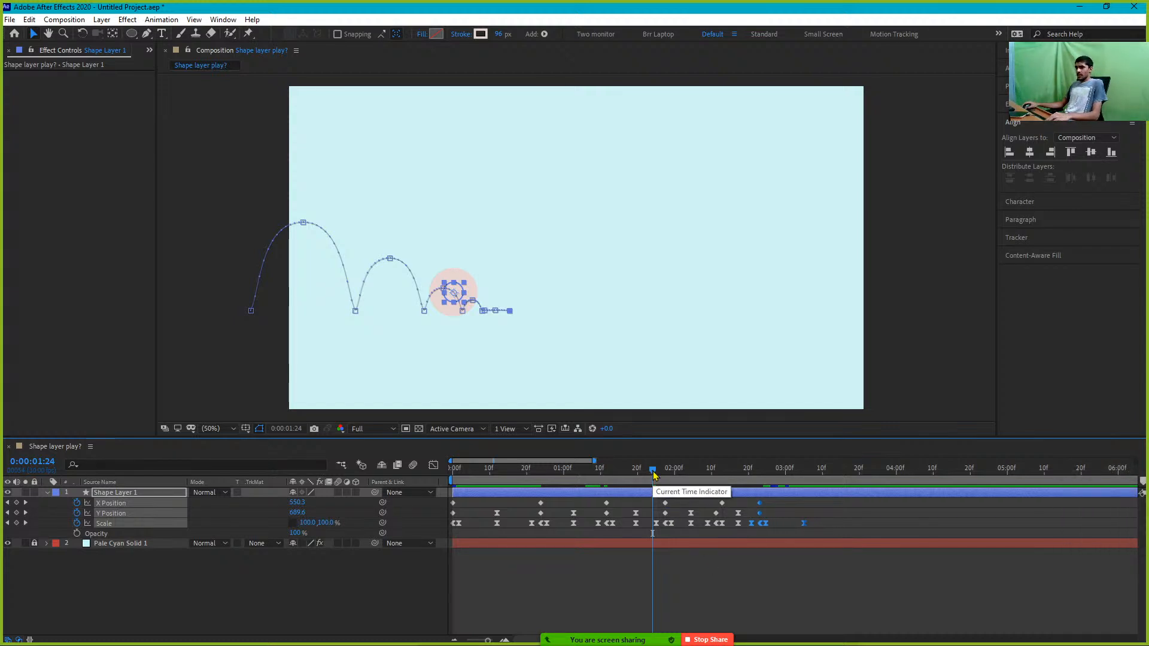
Play back the bounces and delete the surplus Scale keyframes after the one at 0:00:02:21
left_click_drag(654, 472, 462, 539)
key("space")
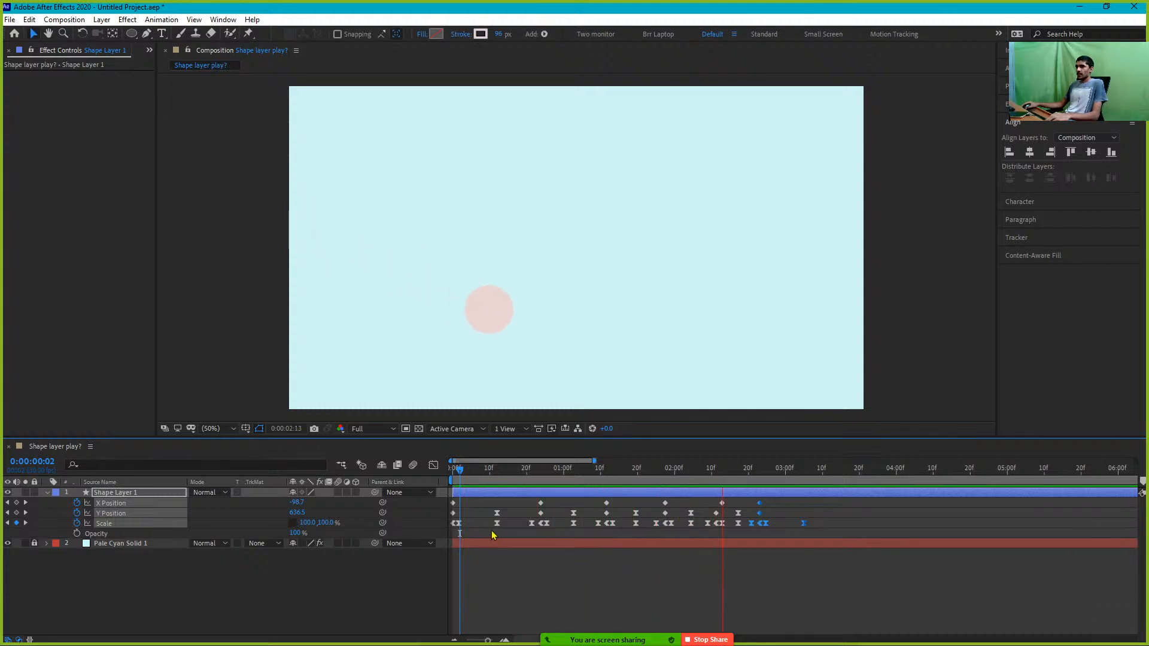
key("space")
left_click_drag(688, 477, 764, 535)
key("Delete")
left_click(747, 477)
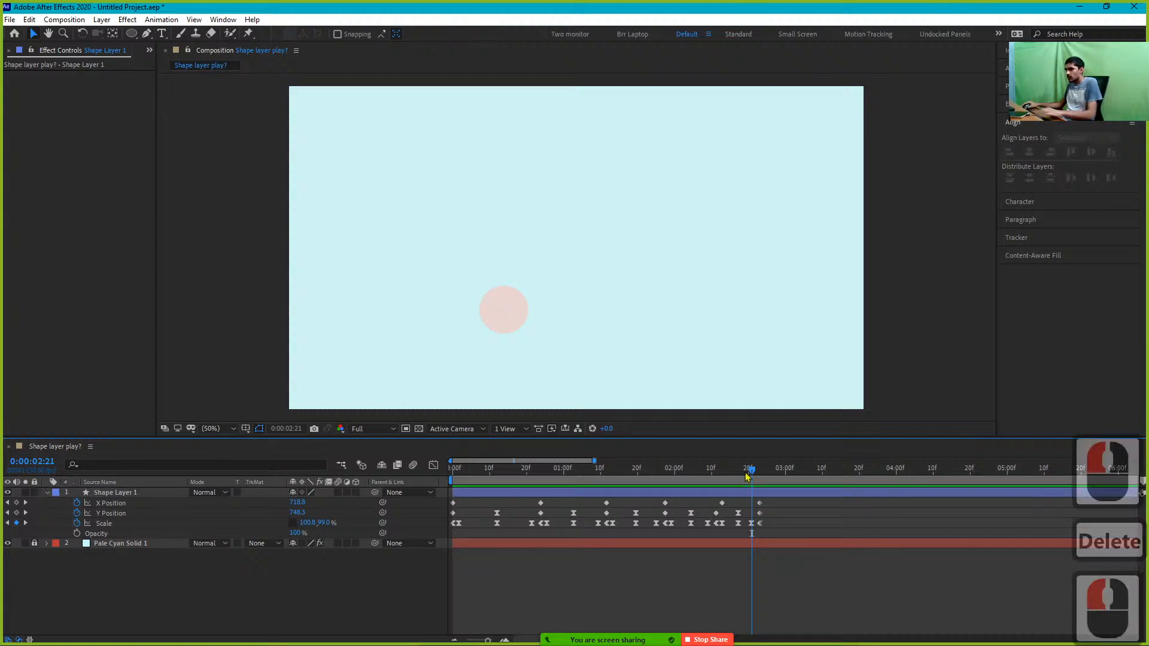
mouse_move(747, 476)
left_mouse_down()
mouse_move(761, 473)
mouse_move(744, 472)
left_mouse_up()
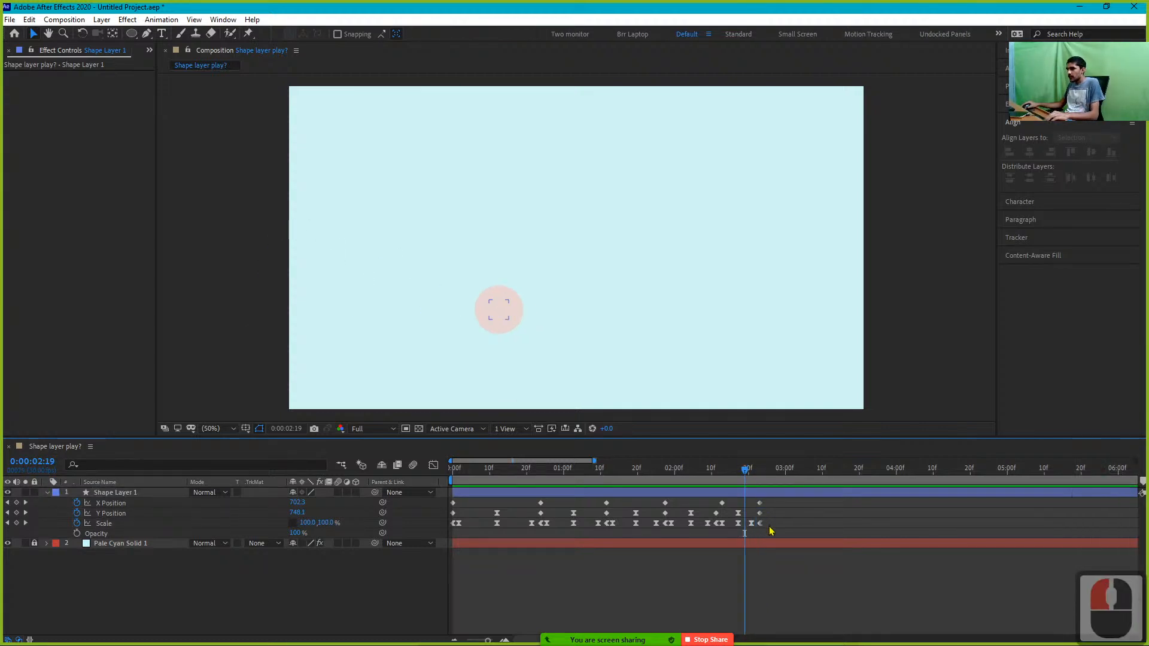
left_click(746, 492)
key("Delete")
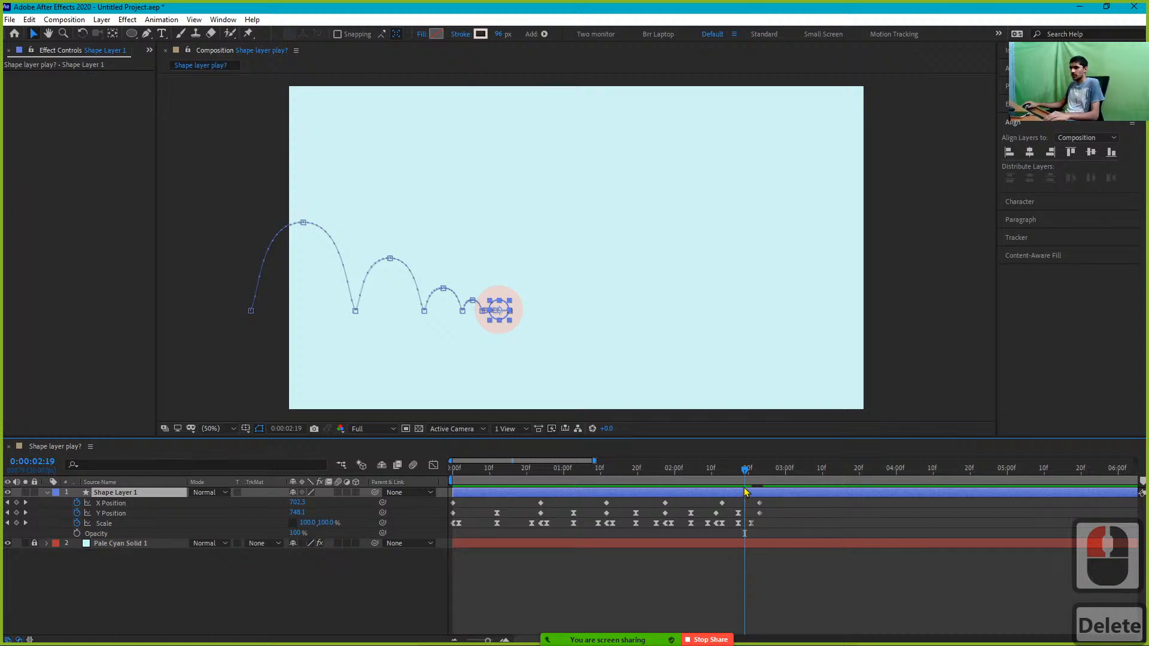
Move the final X Position and Y Position keyframes to 0:00:02:21 and preview the whole animation from the start
left_click_drag(740, 473, 453, 473)
key("space")
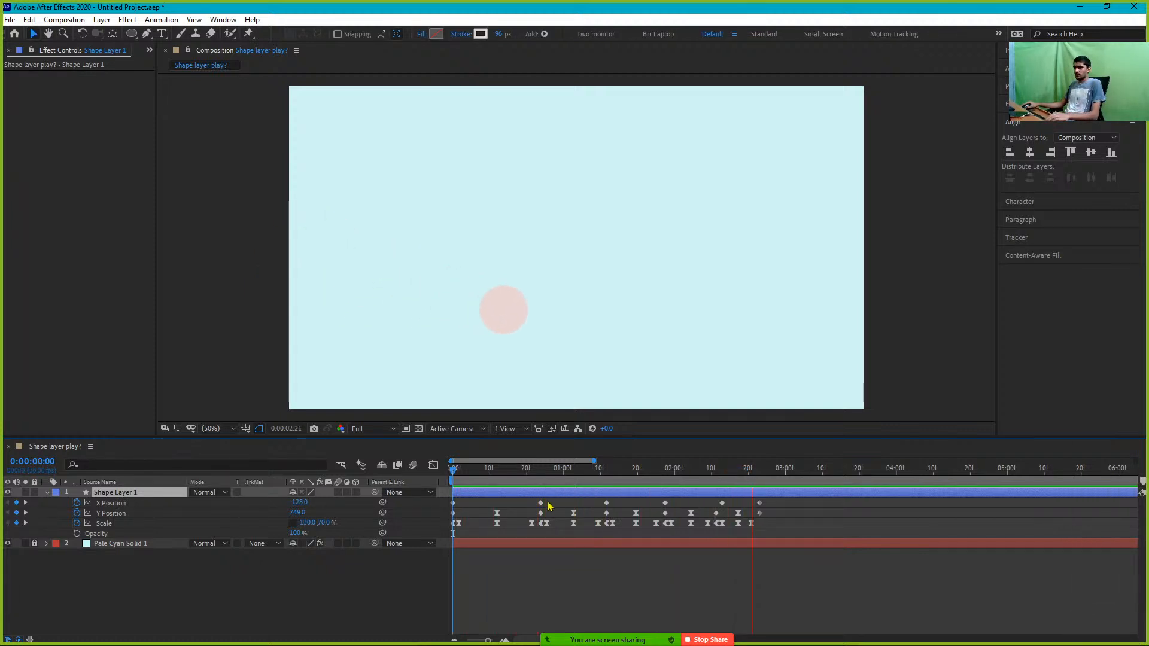
left_click_drag(602, 475, 751, 512)
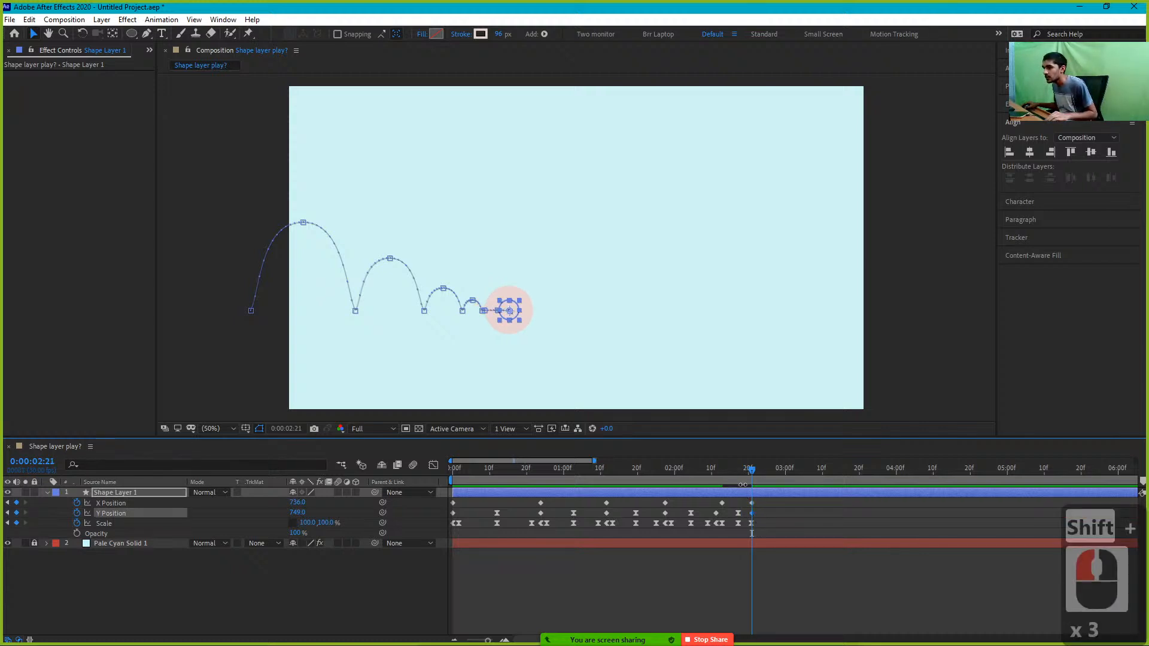
key("space")
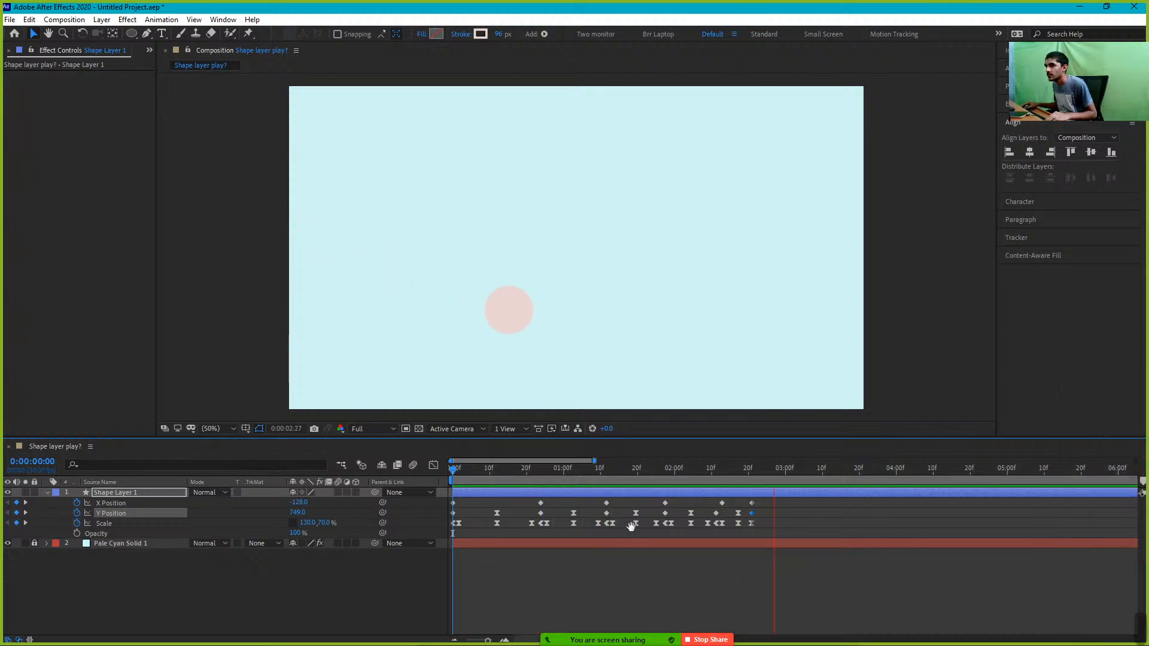
key("space")
left_click_drag(754, 473, 435, 587)
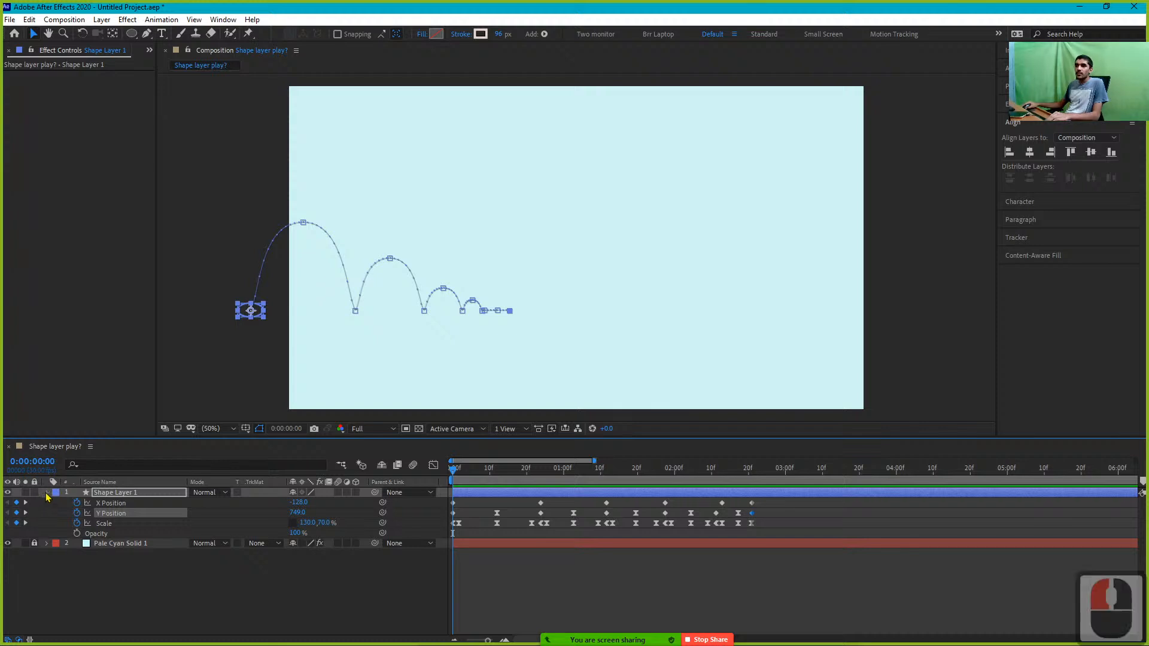
Collapse, hide and lock Shape Layer 1, keeping the Pale Cyan Solid 1 background visible
key("u")
left_click_drag(8, 491, 7, 502)
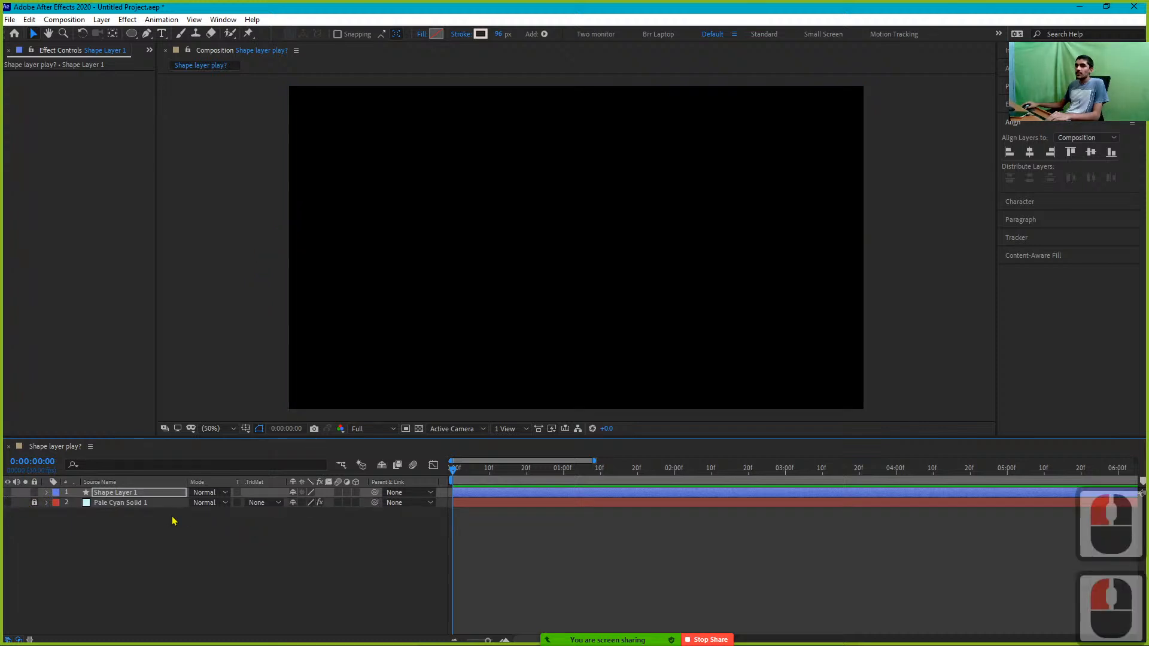
left_click(34, 491)
left_click(8, 501)
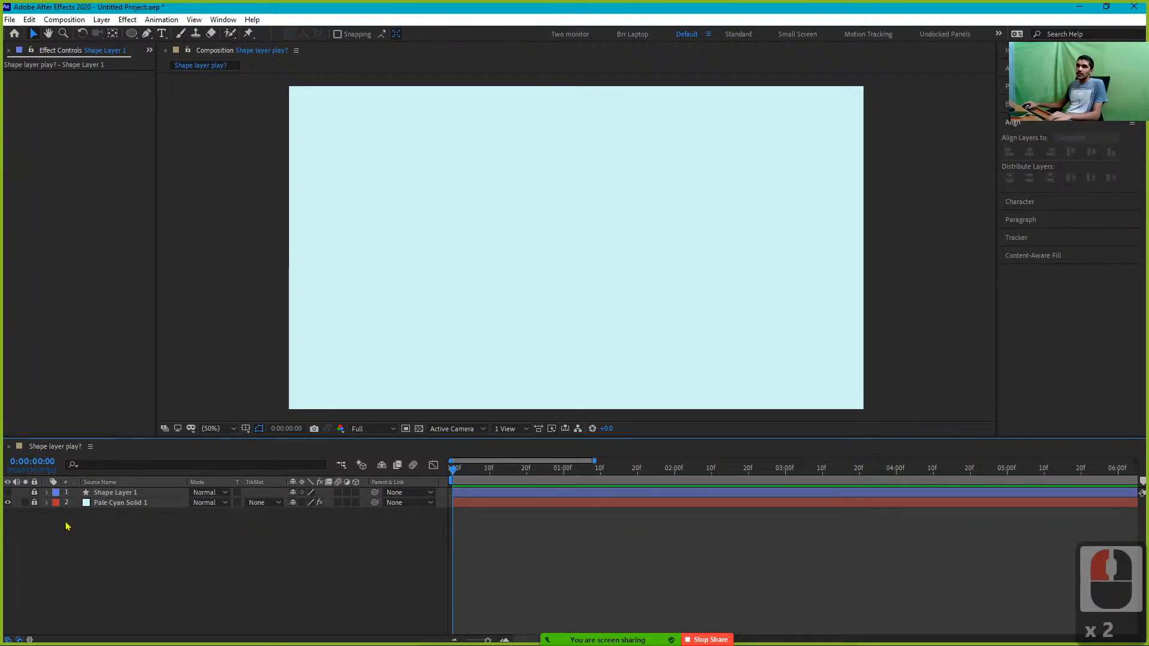
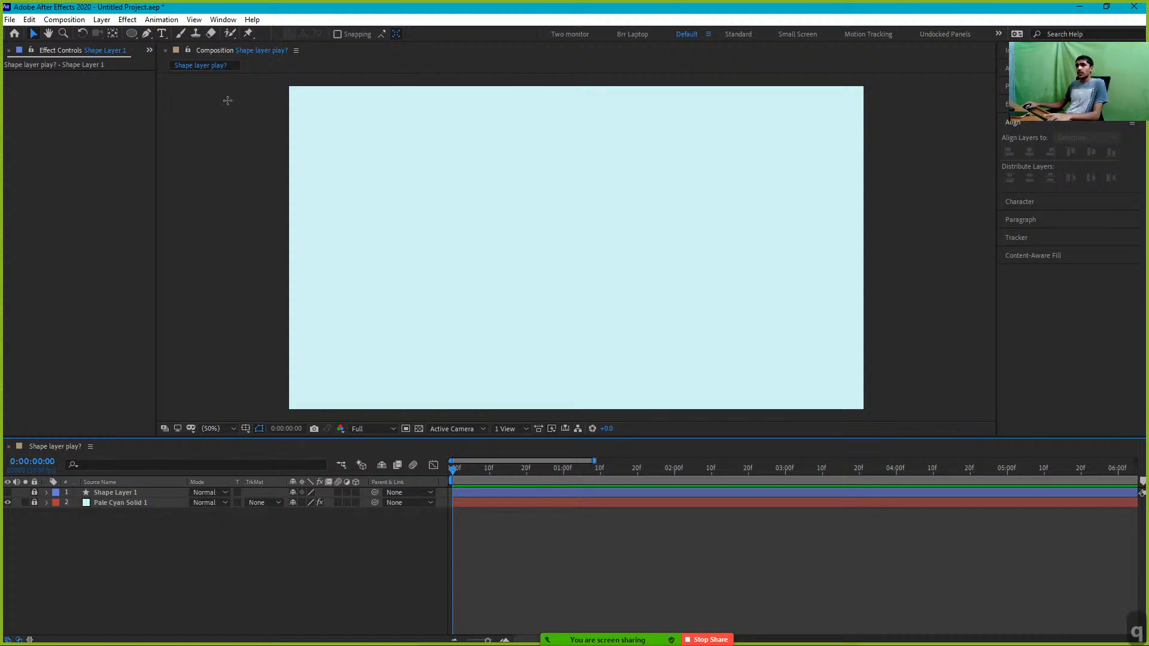
Draw a large stroked circle on a new shape layer with the Ellipse tool and centre it in the composition
key("q")
mouse_move(421, 129)
left_mouse_down()
mouse_move(443, 174)
mouse_move(718, 346)
mouse_move(742, 413)
mouse_move(643, 351)
mouse_move(646, 264)
mouse_move(694, 261)
mouse_move(652, 248)
mouse_move(727, 248)
mouse_move(680, 257)
mouse_move(671, 266)
mouse_move(686, 274)
left_mouse_up()
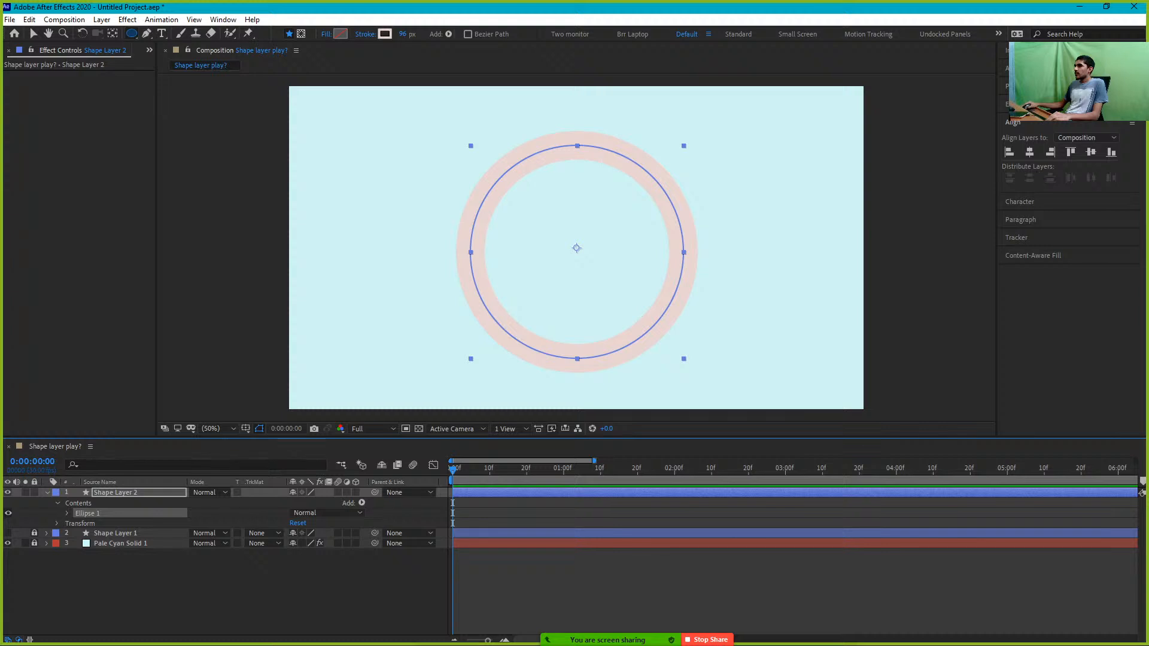
left_click(1054, 159)
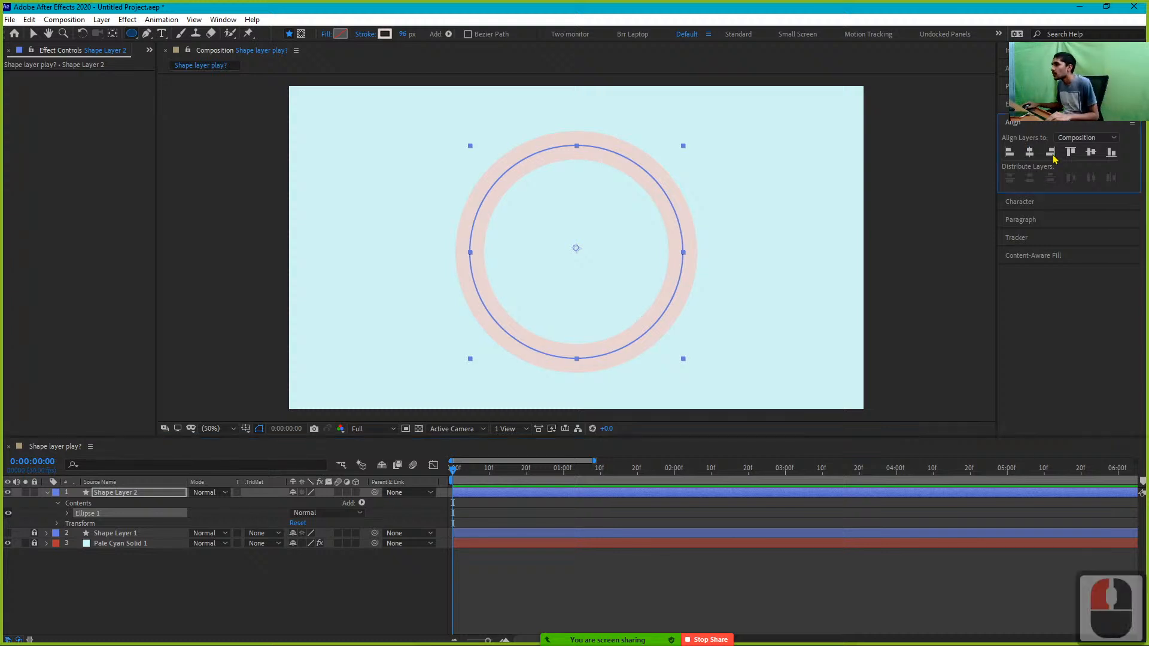
left_click(1092, 154)
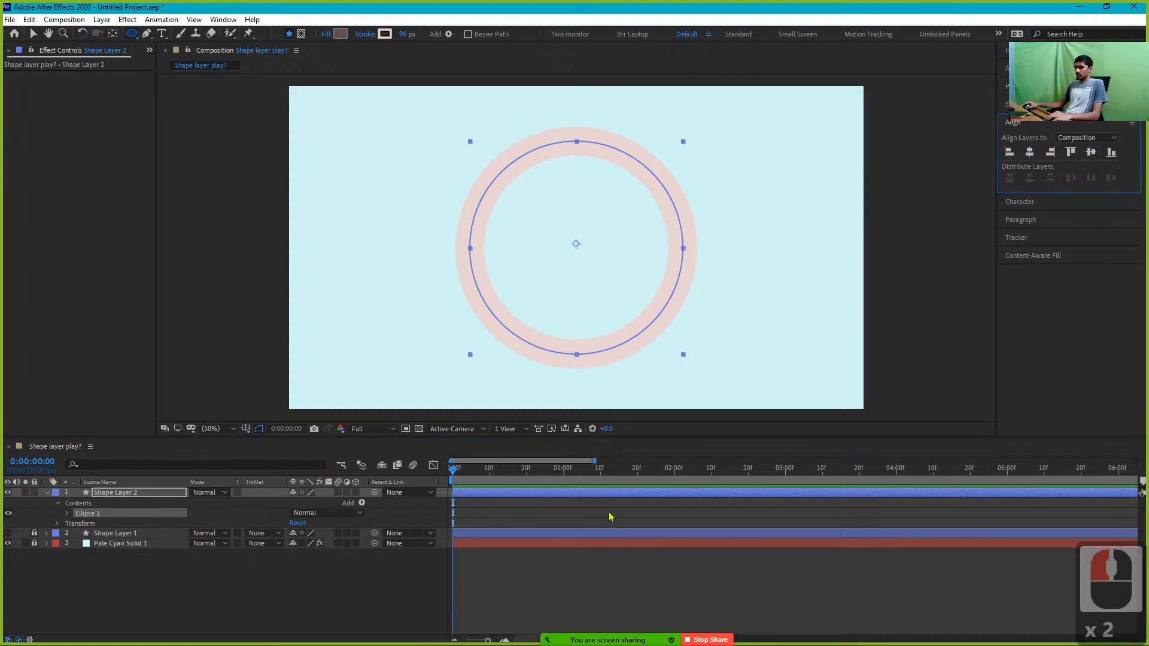
Duplicate Ellipse 1 inside Shape Layer 2
key("v")
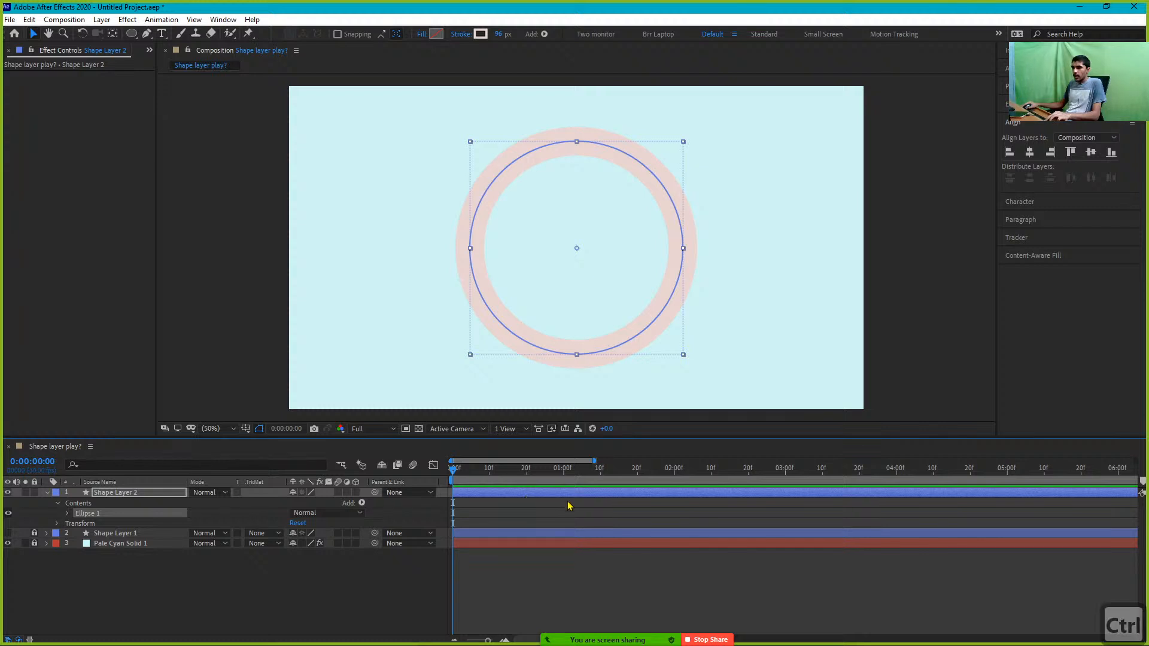
key("ctrl+d")
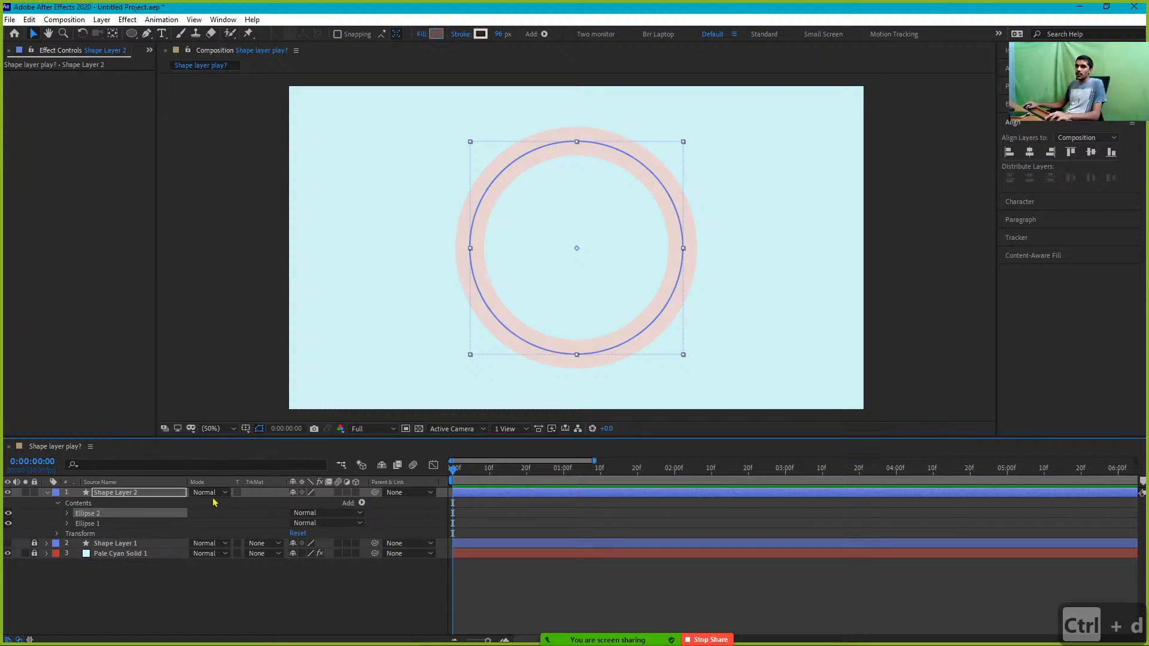
Undo the ellipse duplication inside Shape Layer 2 and duplicate the whole shape layer instead
key("ctrl+z")
left_click(487, 505)
left_click(494, 502)
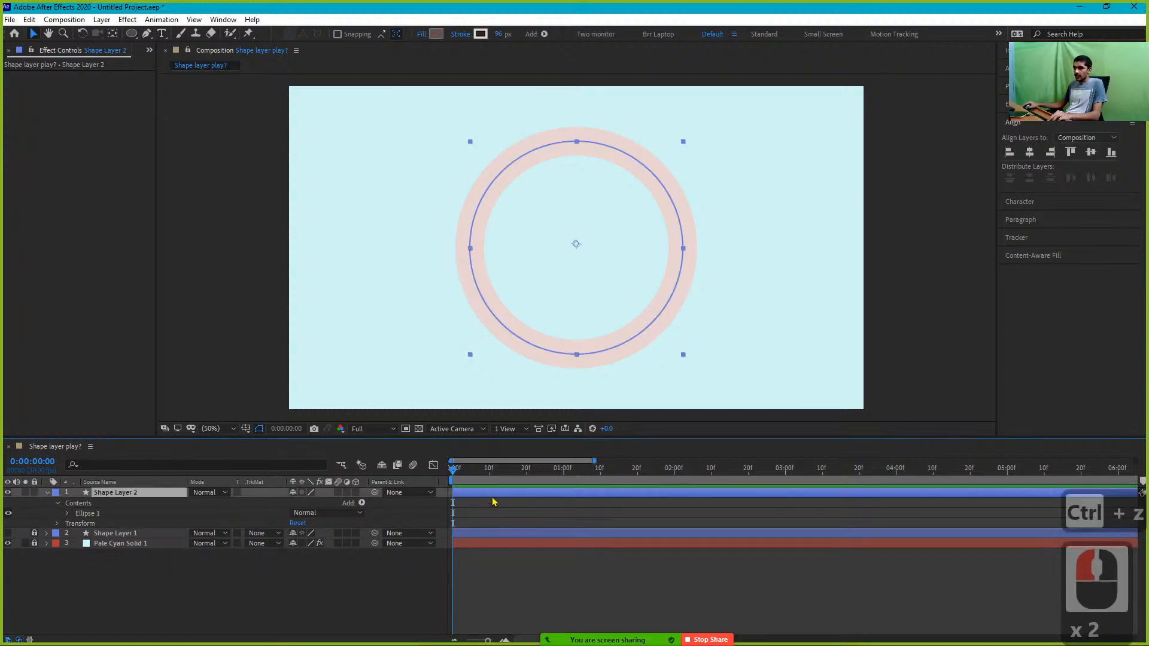
key("ctrl+d")
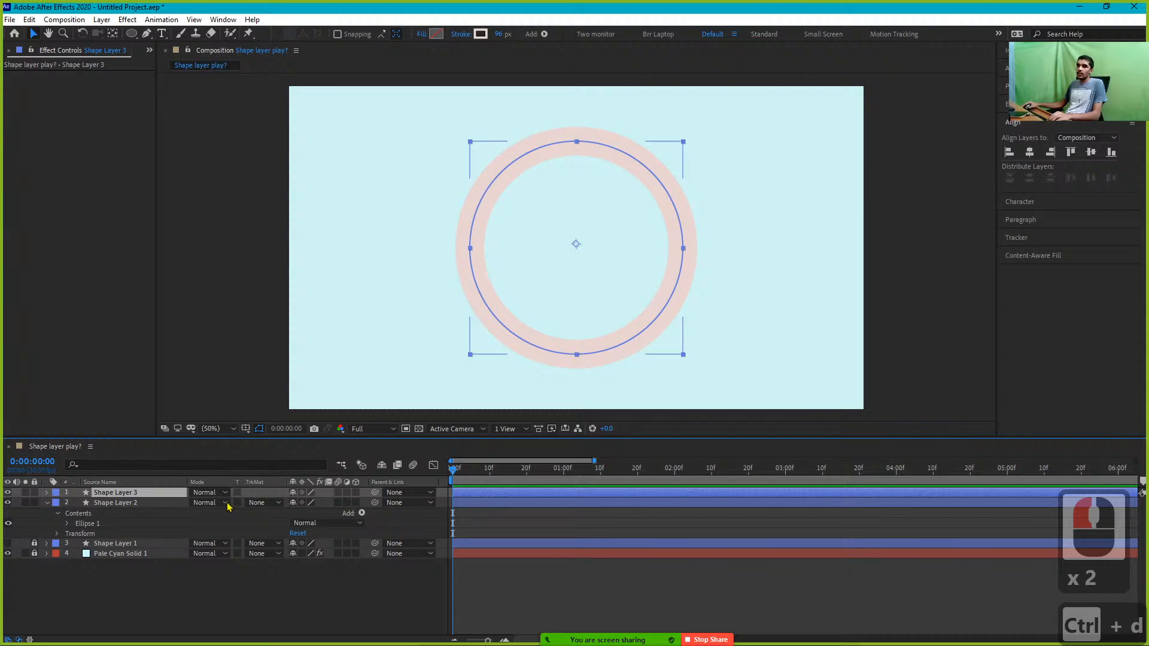
Try scaling Shape Layer 3 to 21% and 62% with the layer controls hidden, and undo both scale changes
left_click(47, 492)
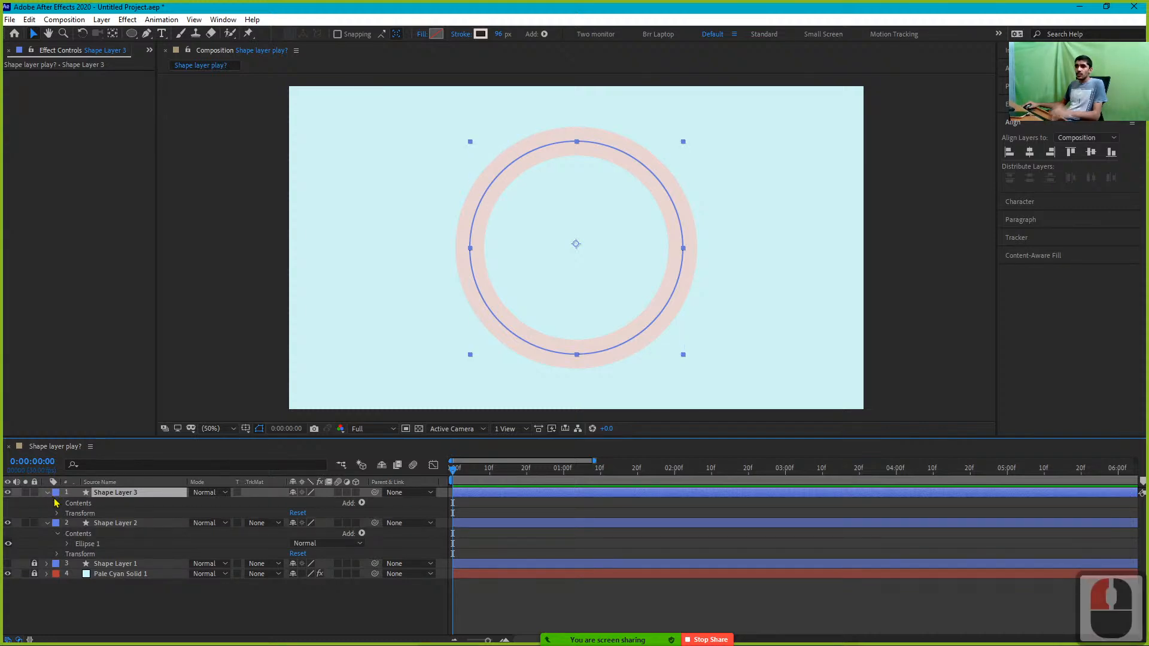
key("s")
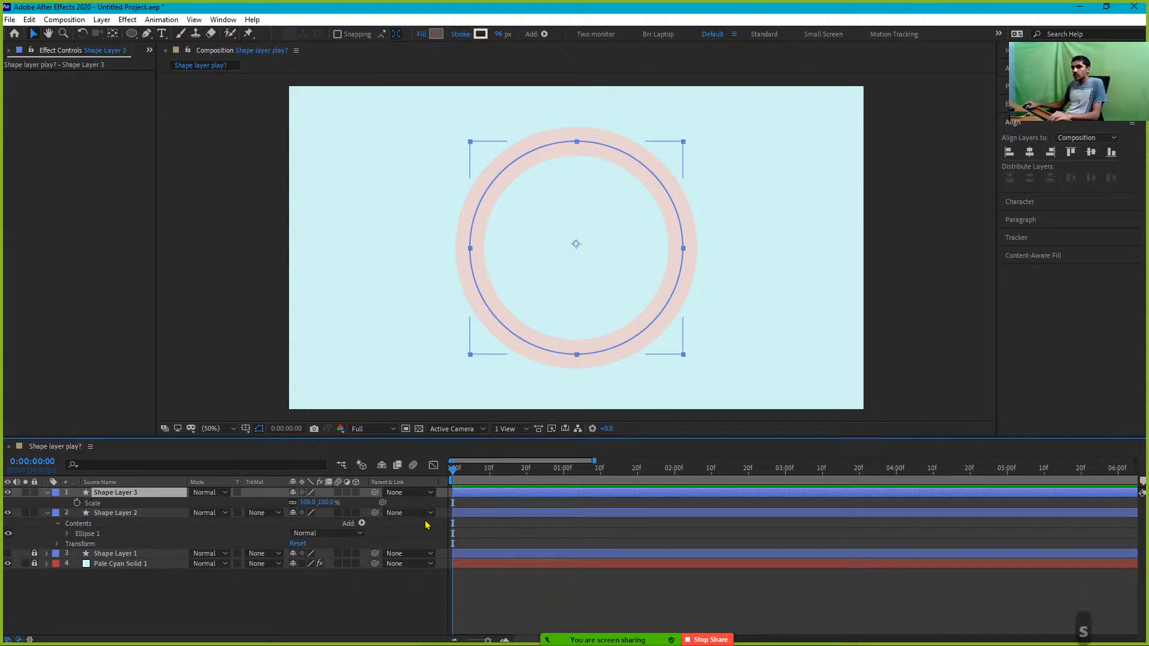
left_click_drag(328, 502, 288, 513)
left_click(713, 394)
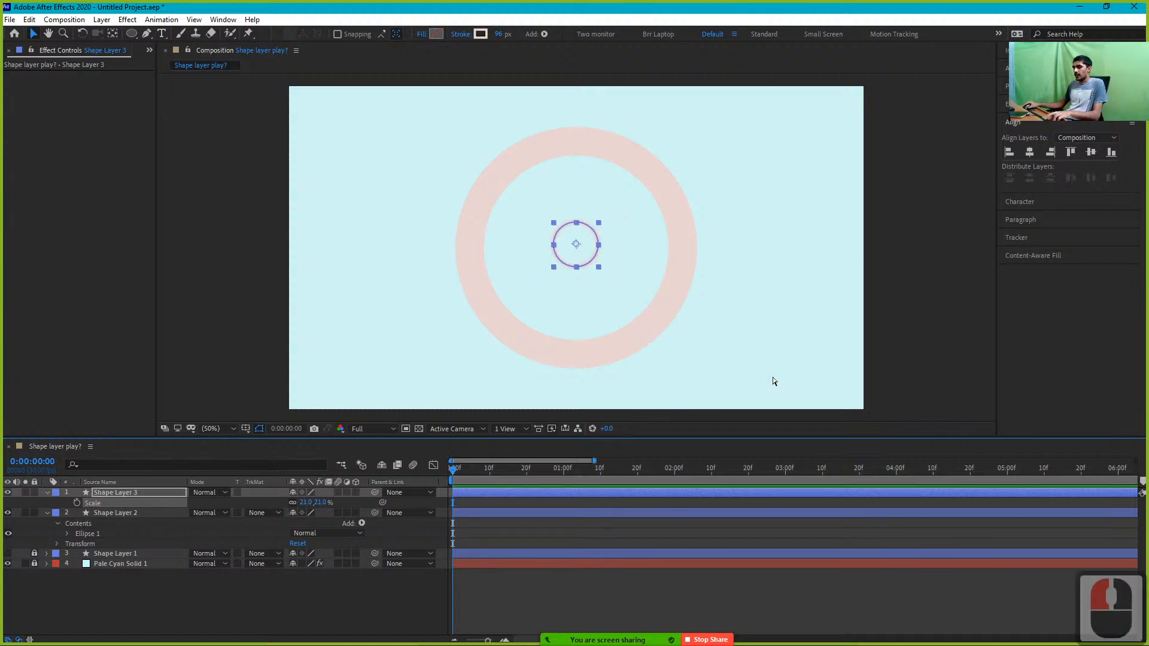
key("ctrl+shift+h")
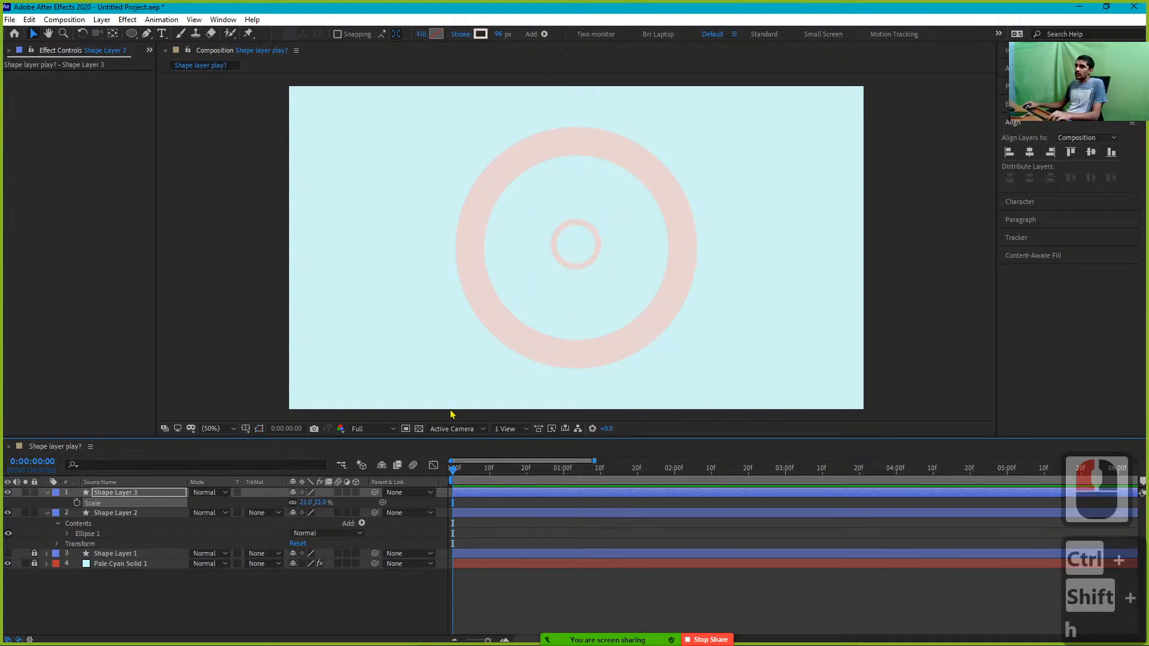
left_click_drag(305, 502, 338, 510)
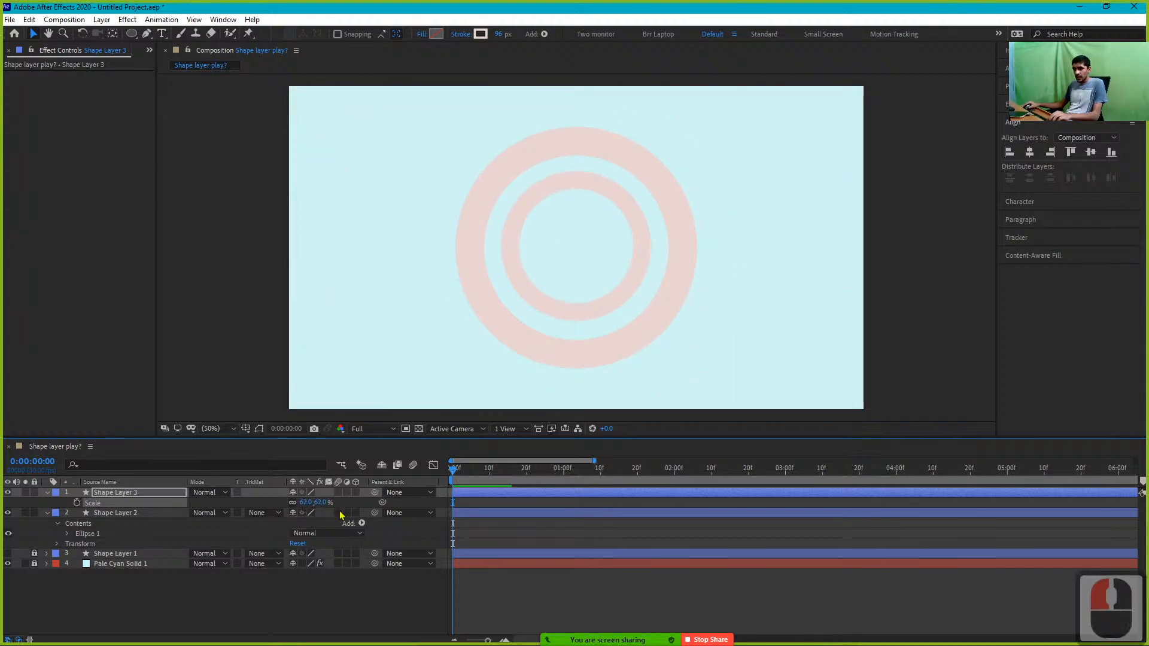
key("ctrl+z")
key("ctrl+z")
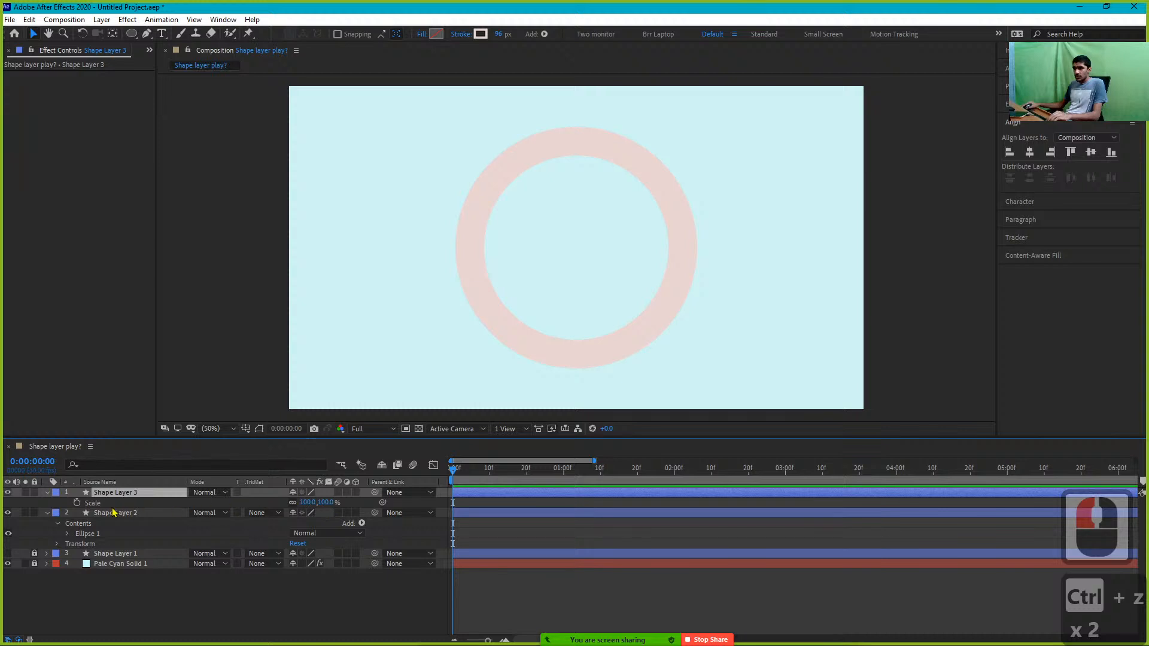
Reduce the Size of Ellipse Path 1 in Shape Layer 3 to 340, keeping the proportions linked
left_click(48, 492)
left_click(47, 492)
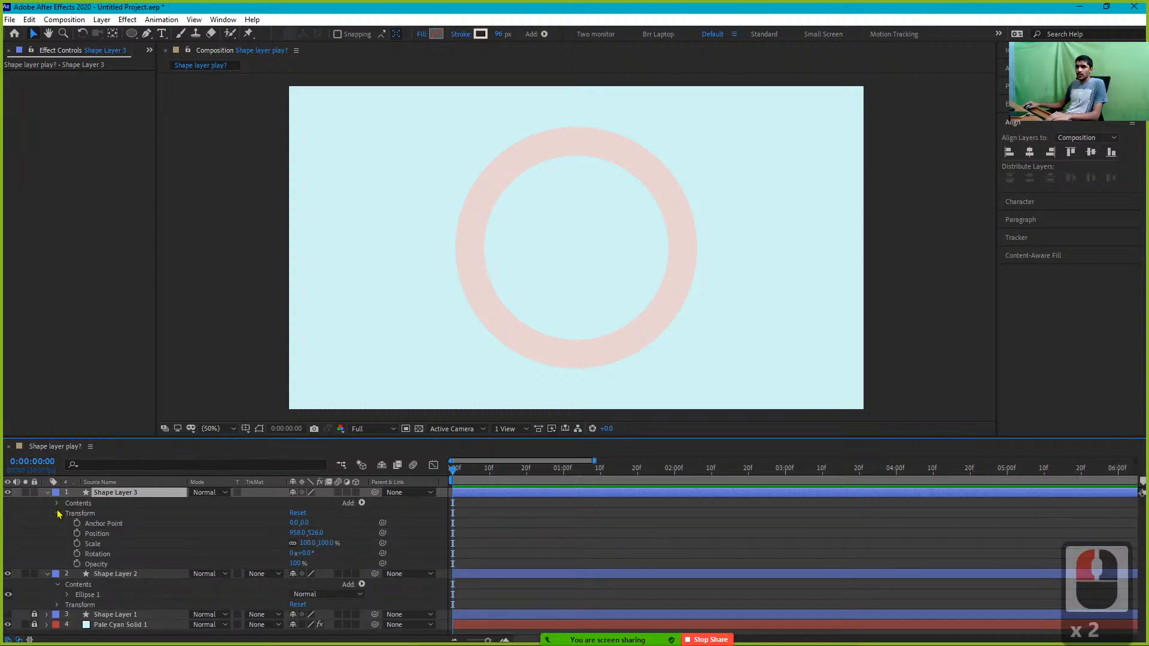
left_click(57, 504)
left_click(68, 513)
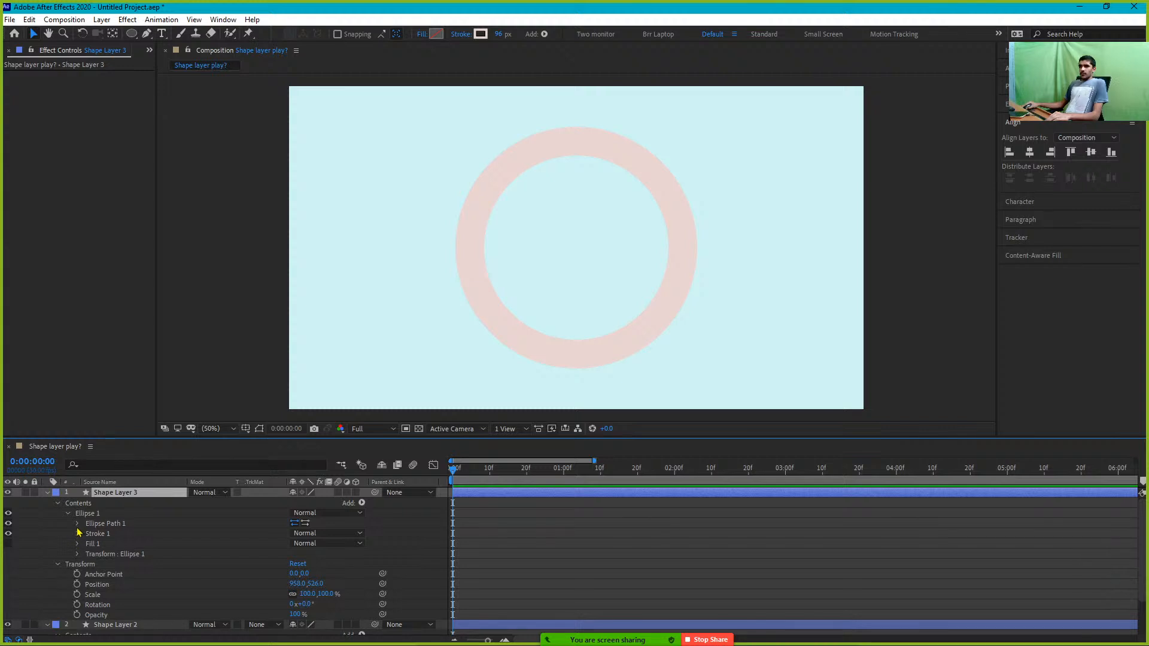
left_click(77, 524)
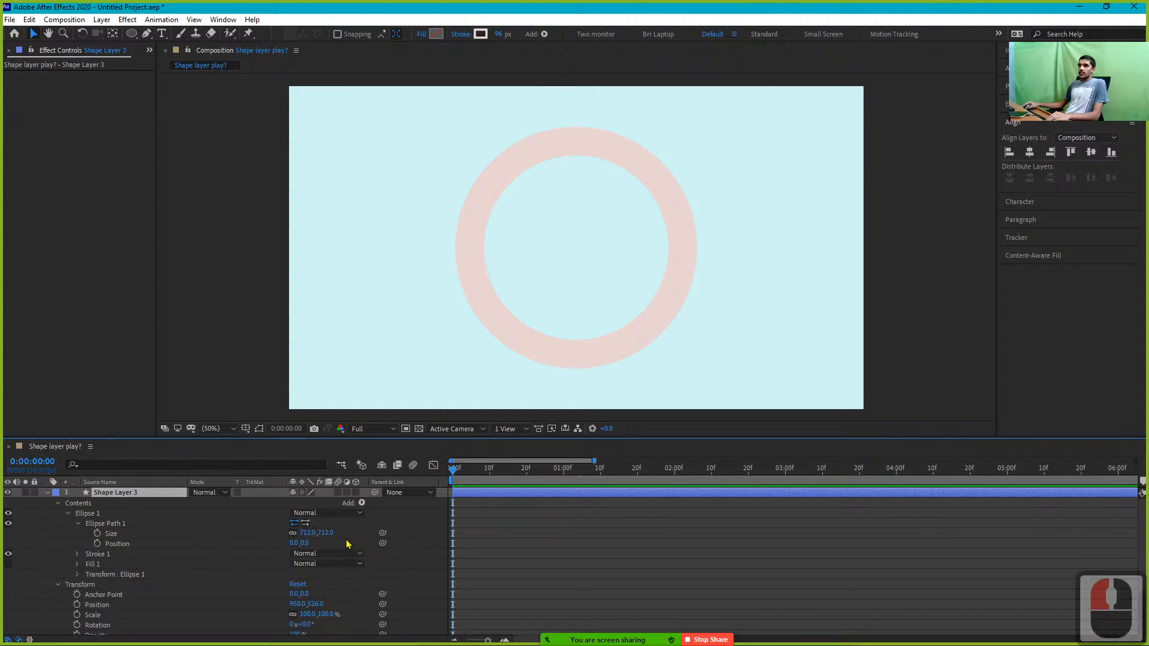
left_click_drag(308, 538, 125, 568)
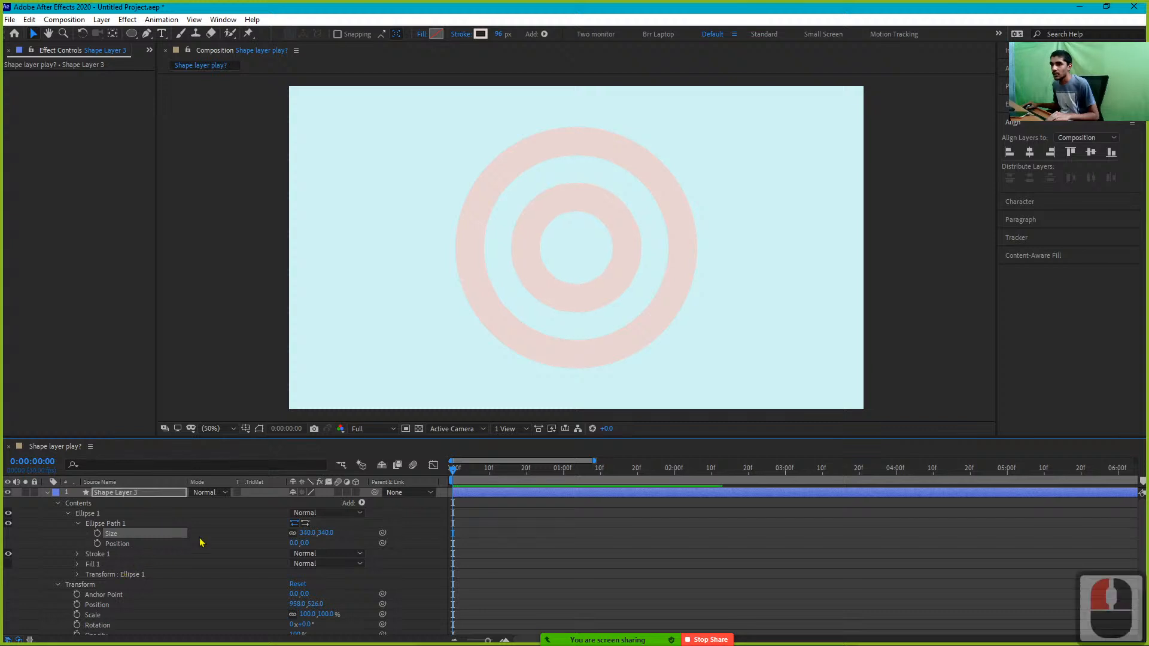
left_click(47, 493)
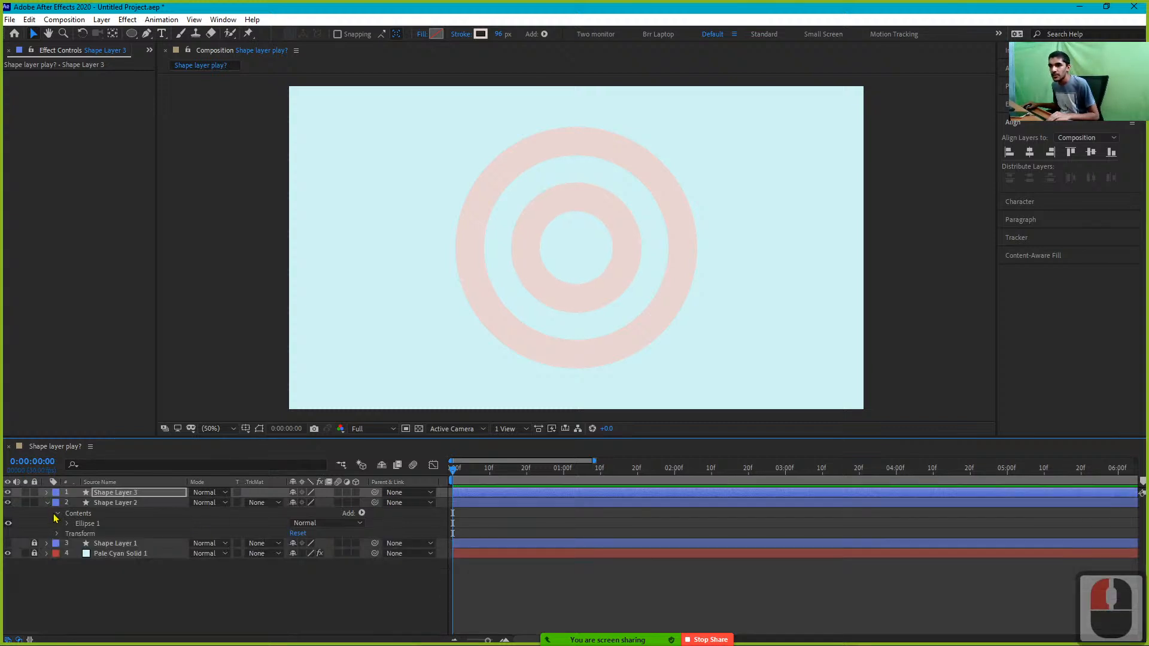
Set the stroke width of Shape Layer 2 and Shape Layer 3 together to 18 px
left_click(111, 503, "shift")
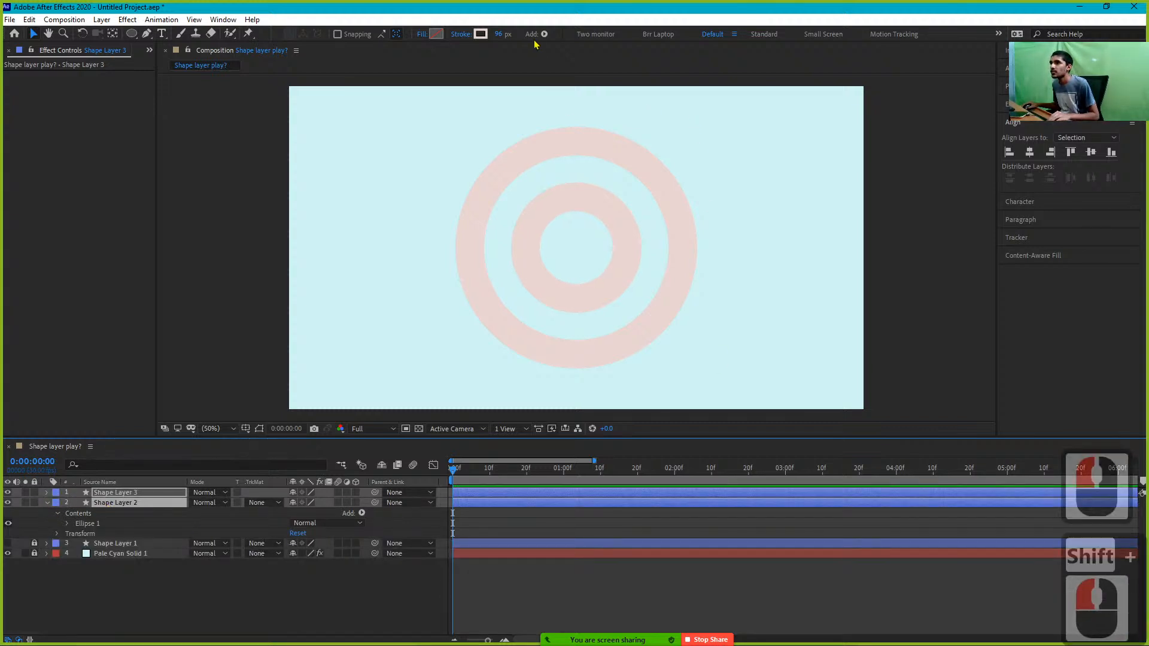
left_click_drag(500, 39, 451, 37)
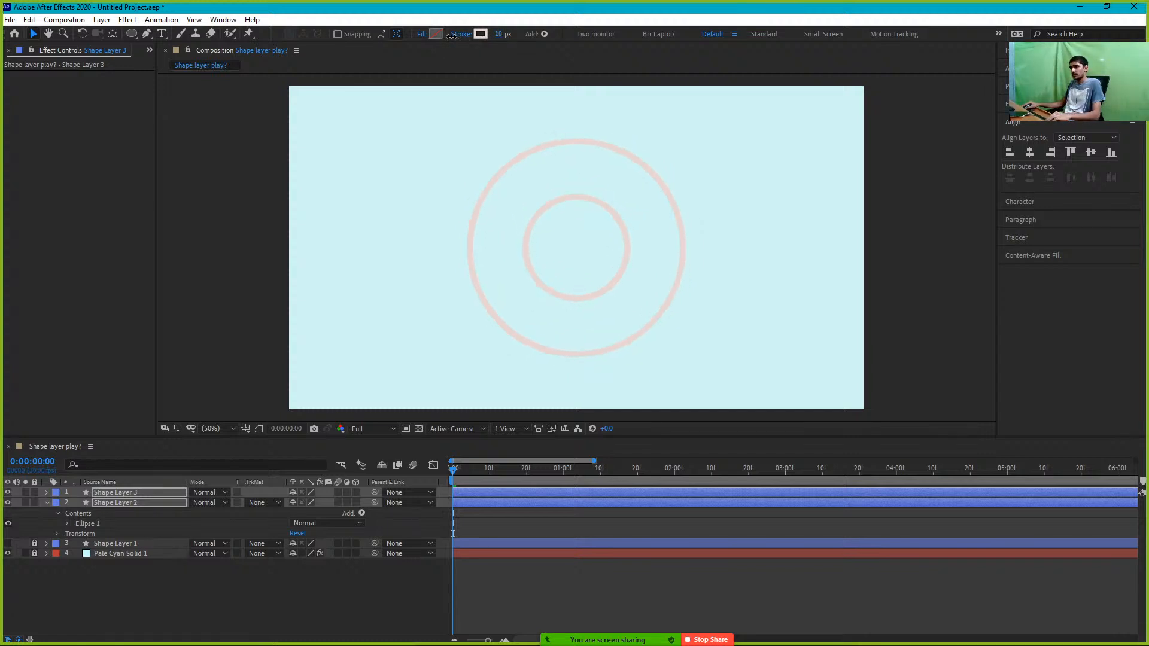
left_click(323, 399)
Filter Shape Layer 3's properties by "pat" and set the Size of its Ellipse Path 1 to 491
left_click(144, 494)
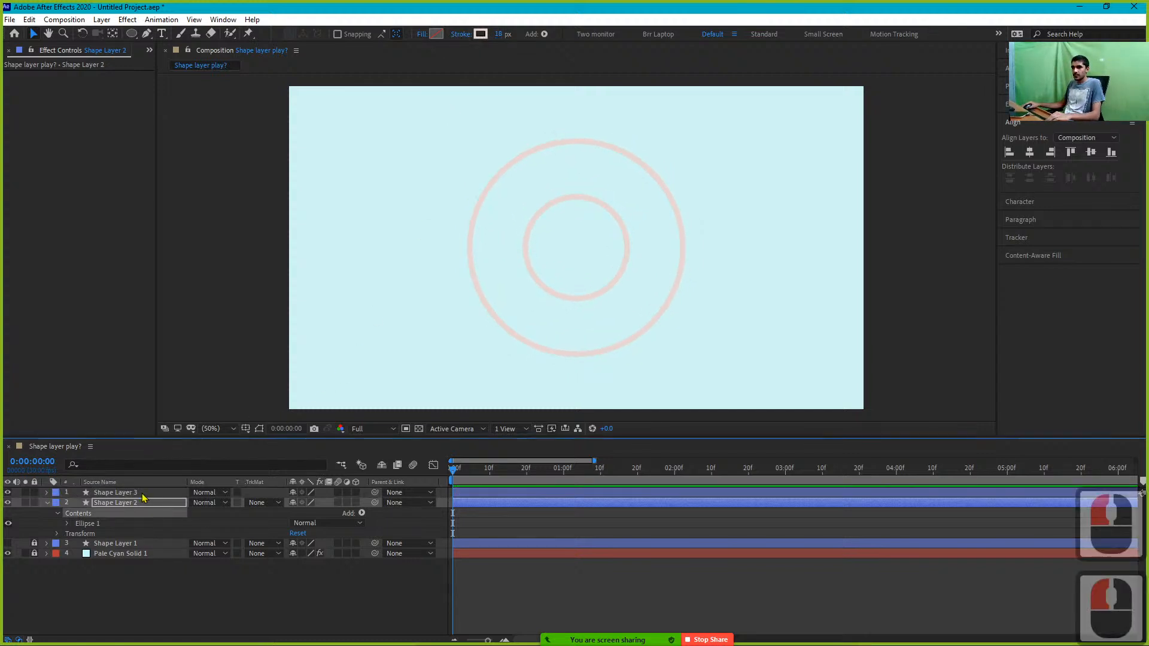
left_click(113, 459)
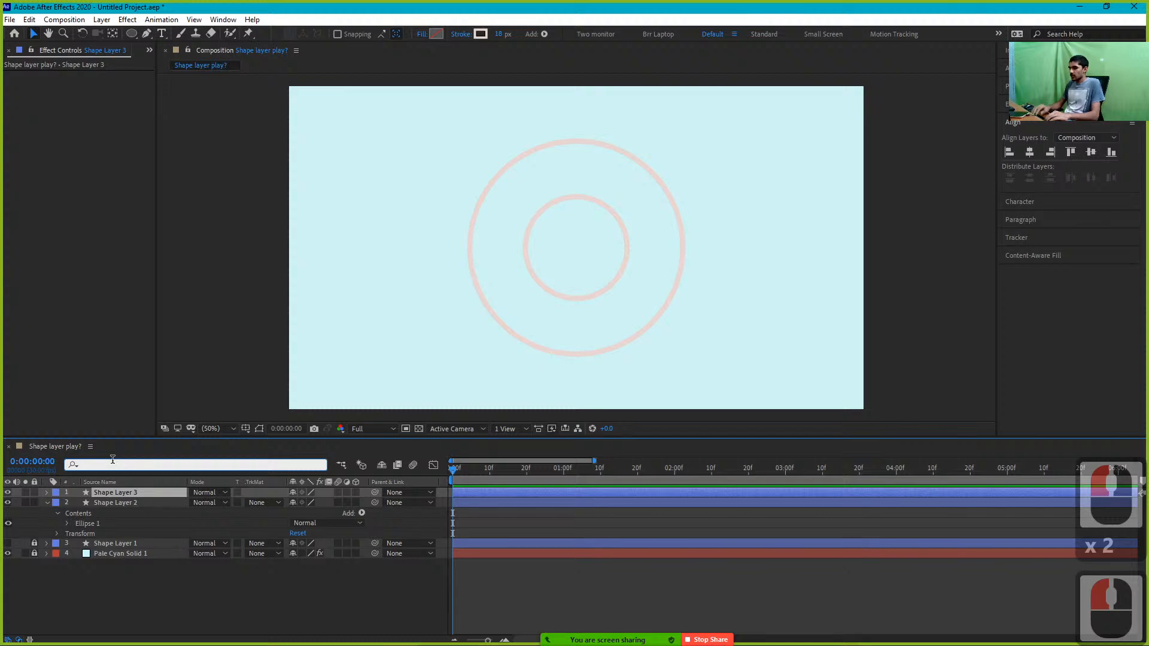
type("pat")
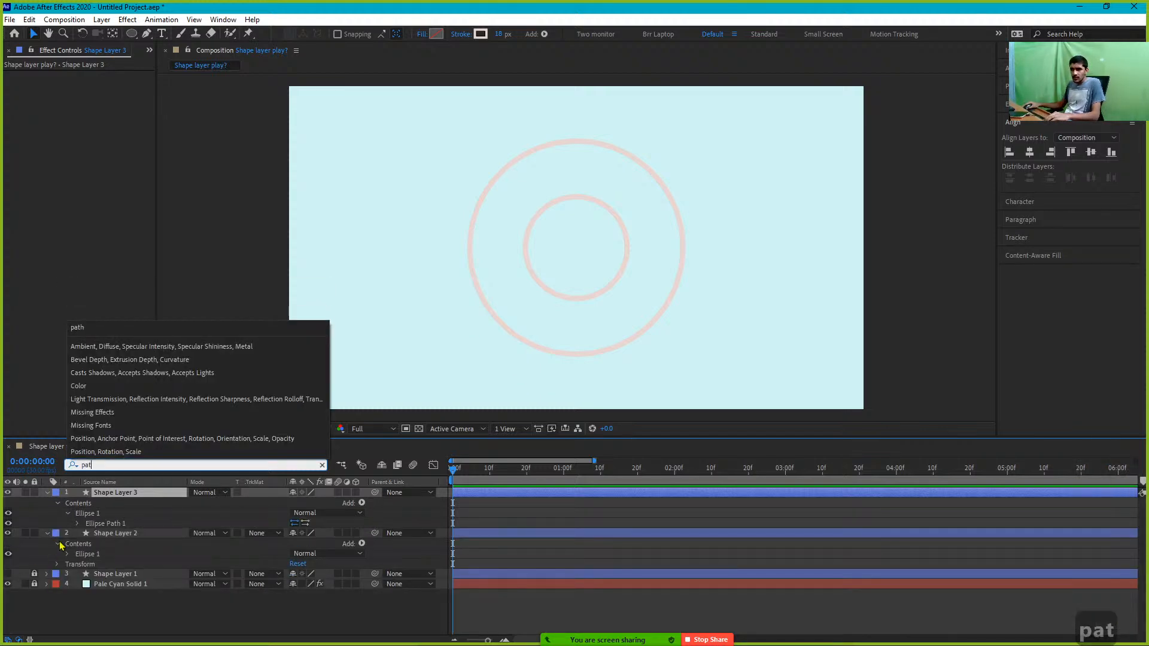
left_click(77, 523)
left_click(166, 534)
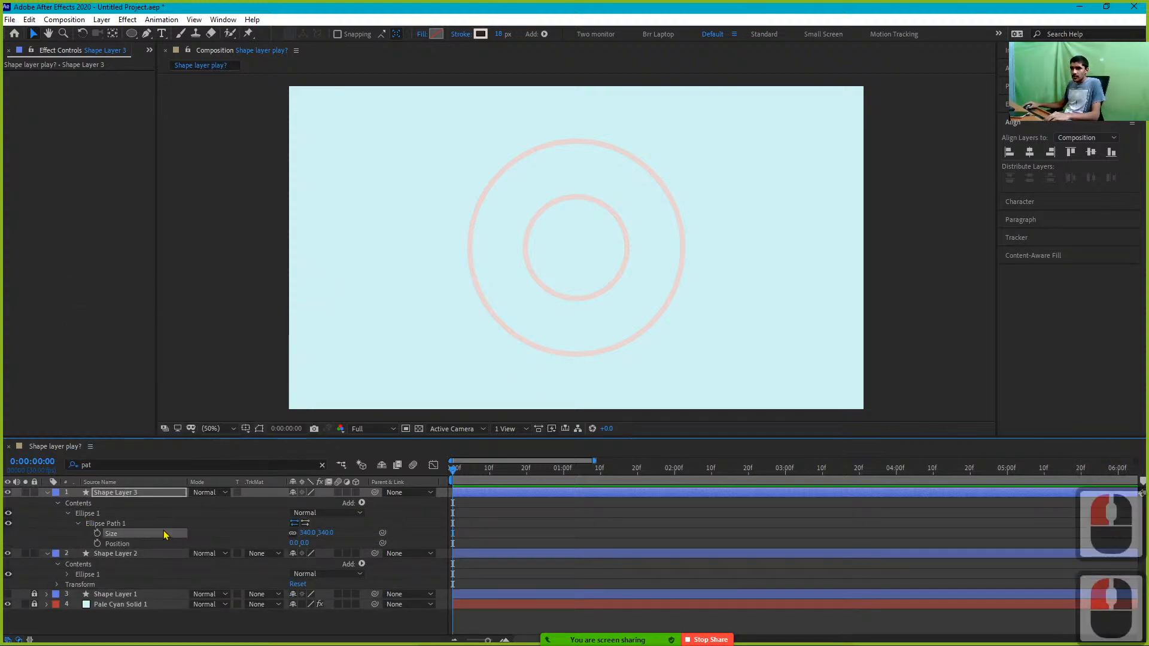
left_click_drag(306, 532, 397, 533)
left_click(396, 535)
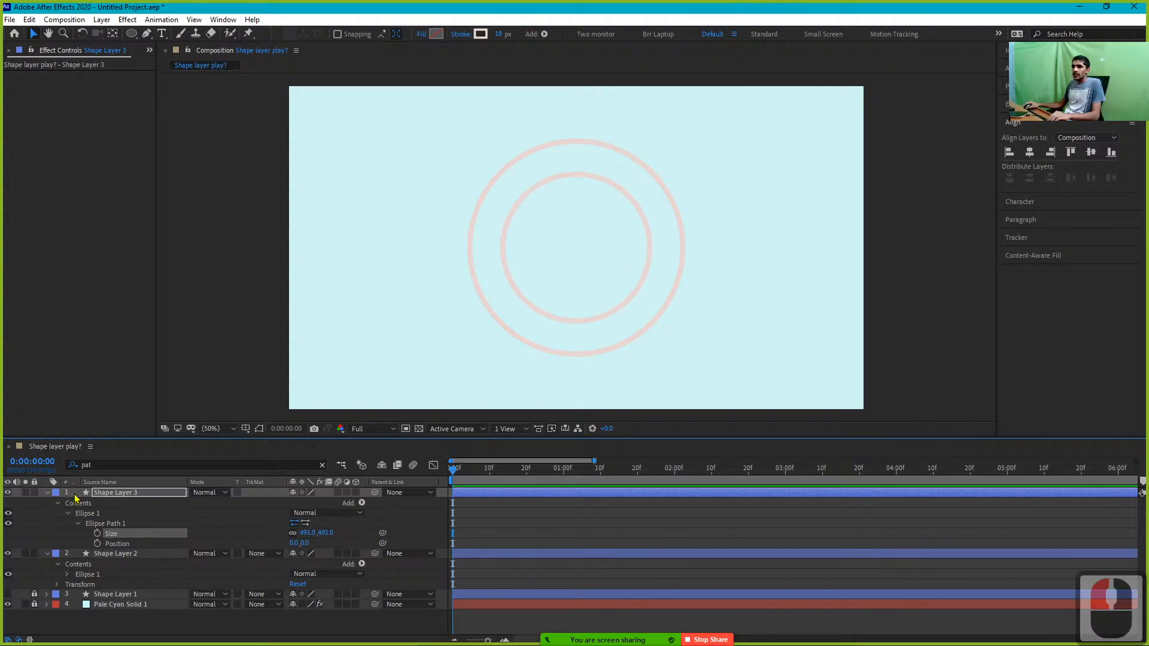
Duplicate Shape Layer 3 and set the copy's Ellipse Path 1 Size to 269 to make a smaller inner ring
left_click(121, 493)
key("ctrl+d")
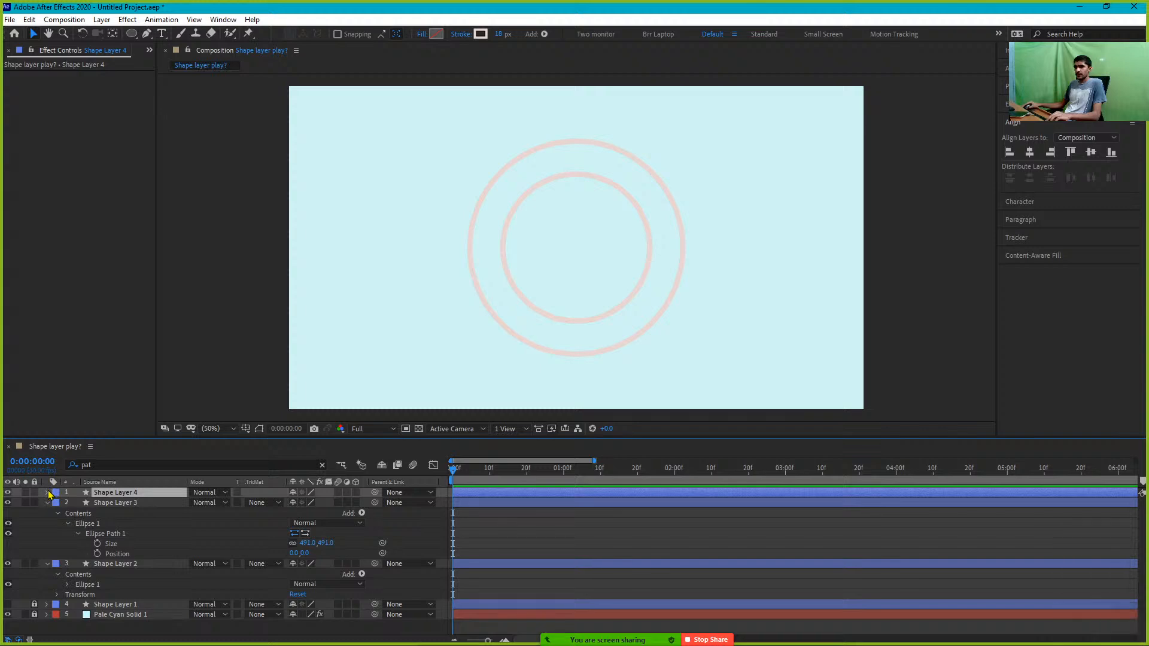
left_click(103, 464)
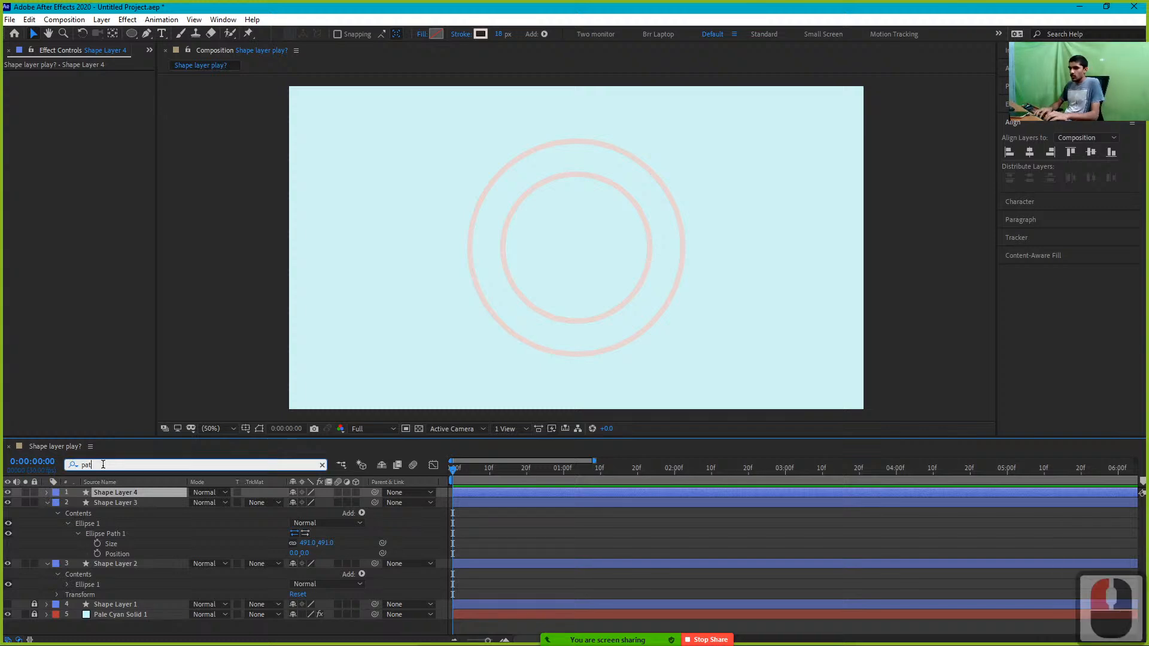
type("h")
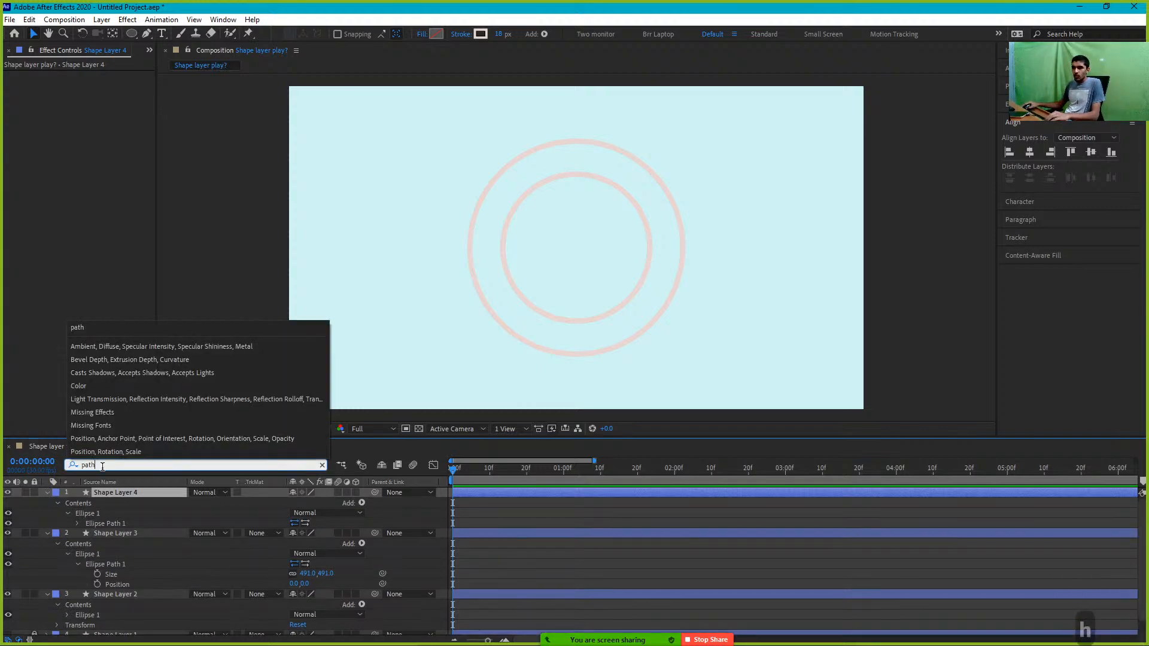
left_click(77, 524)
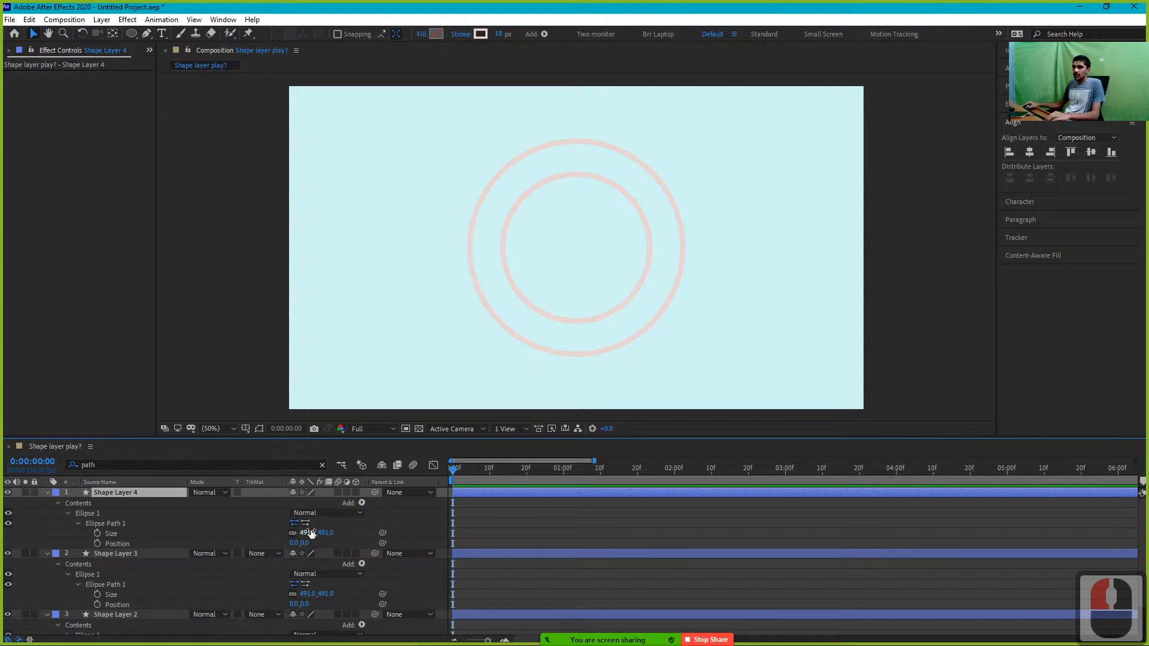
left_click_drag(311, 533, 182, 531)
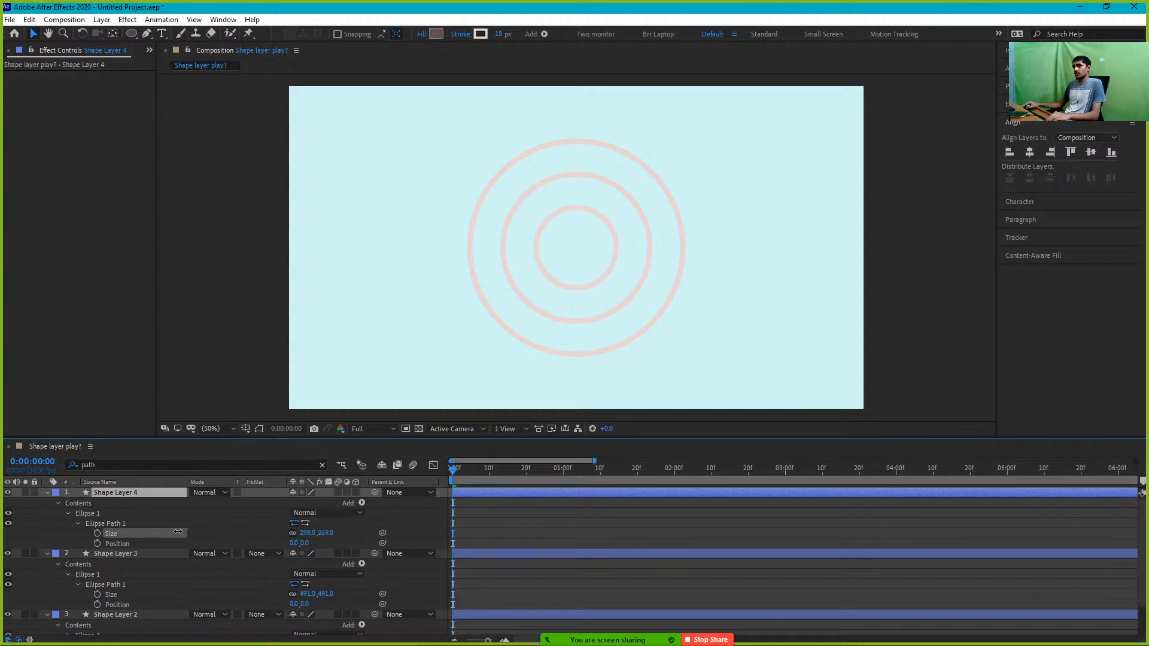
left_click(178, 532)
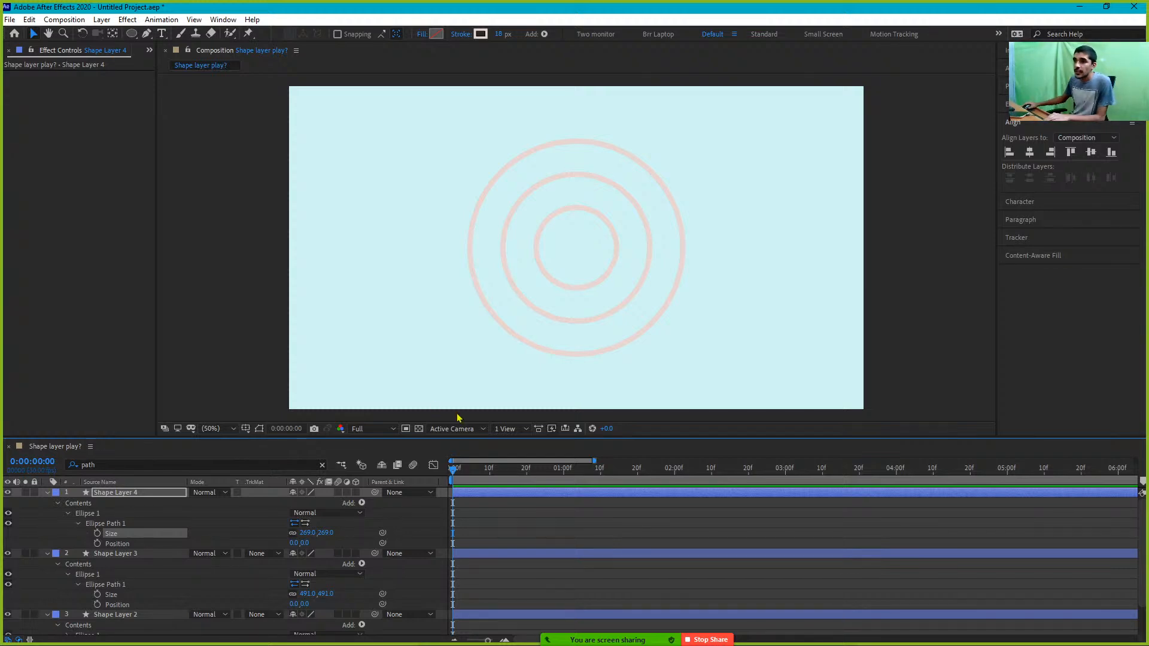
Hide Shape Layers 2, 3 and 4, and unlock and show Shape Layer 1
left_click(454, 469)
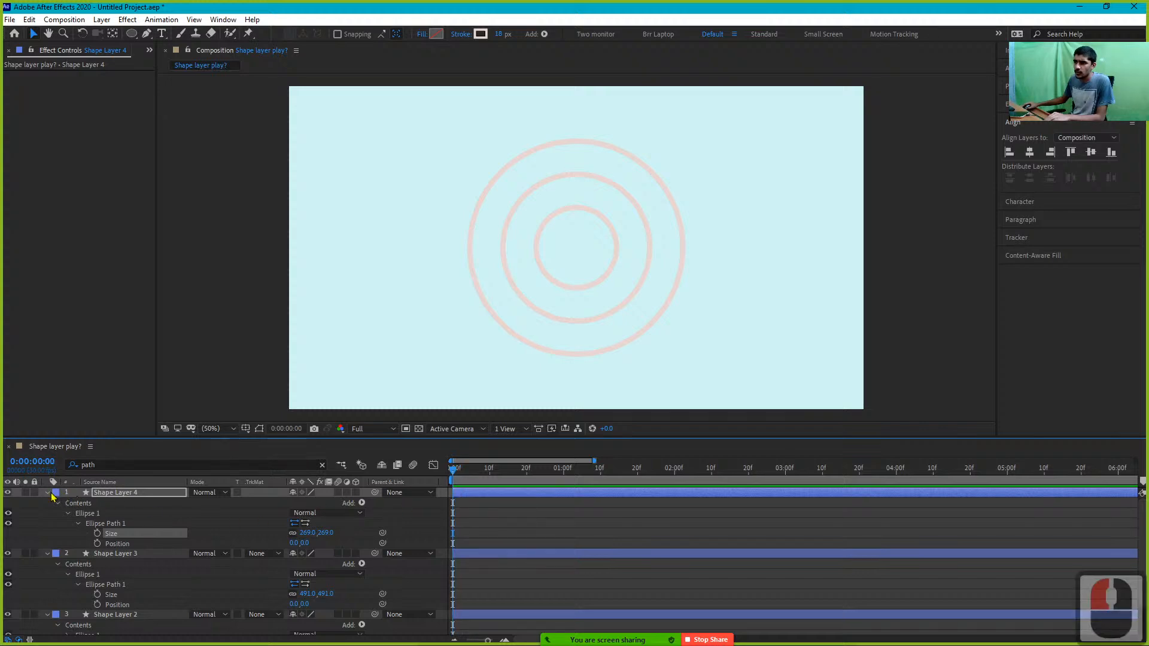
key("ctrl+a")
key("ctrl+shift+a")
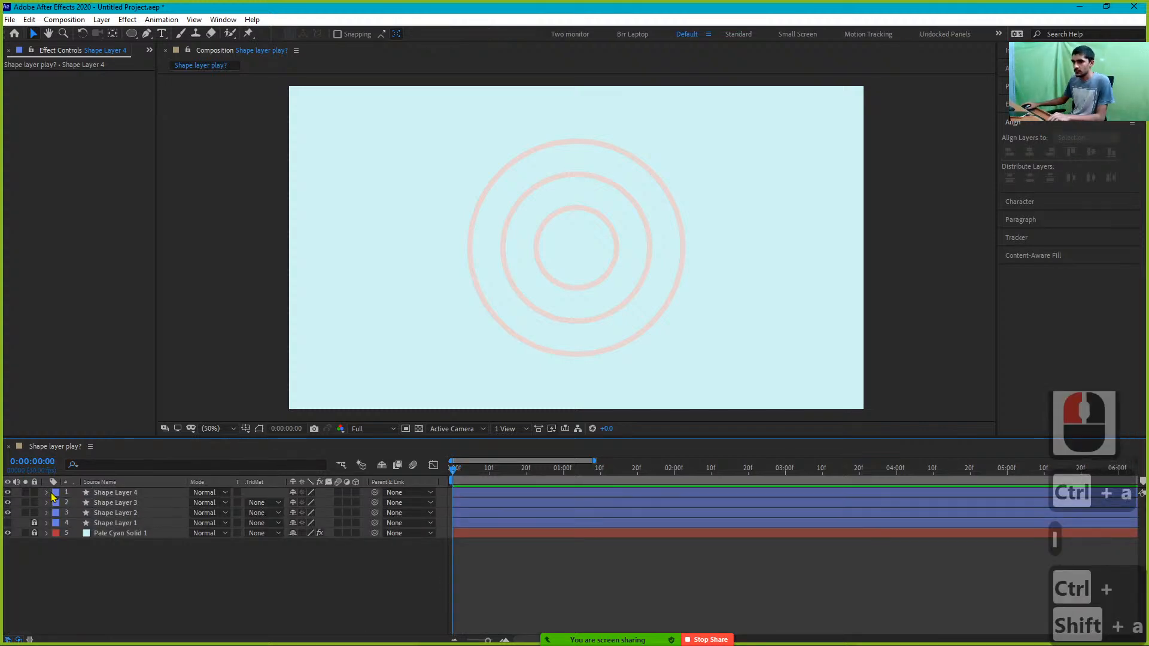
left_click(49, 520)
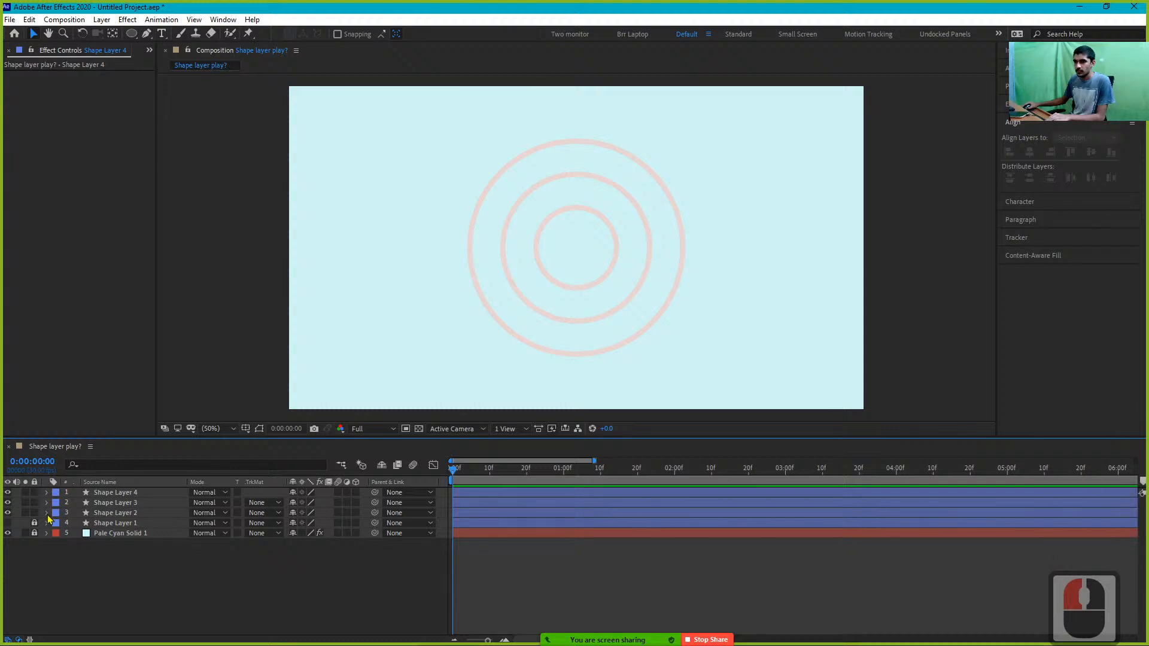
left_click_drag(7, 492, 5, 512)
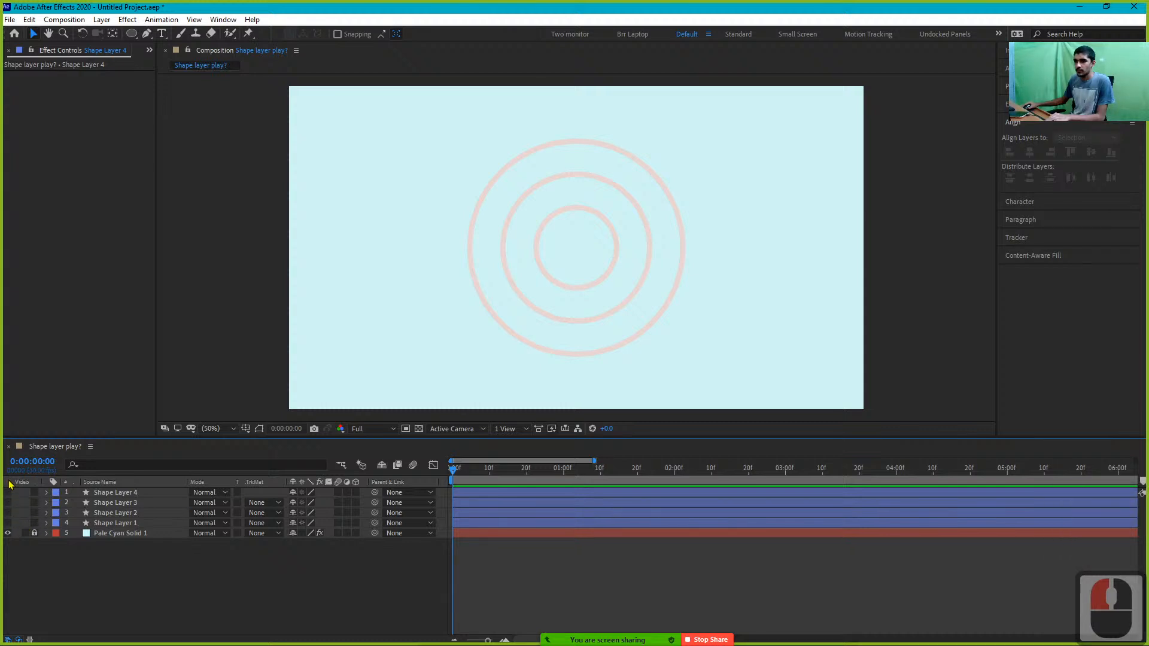
left_click(8, 522)
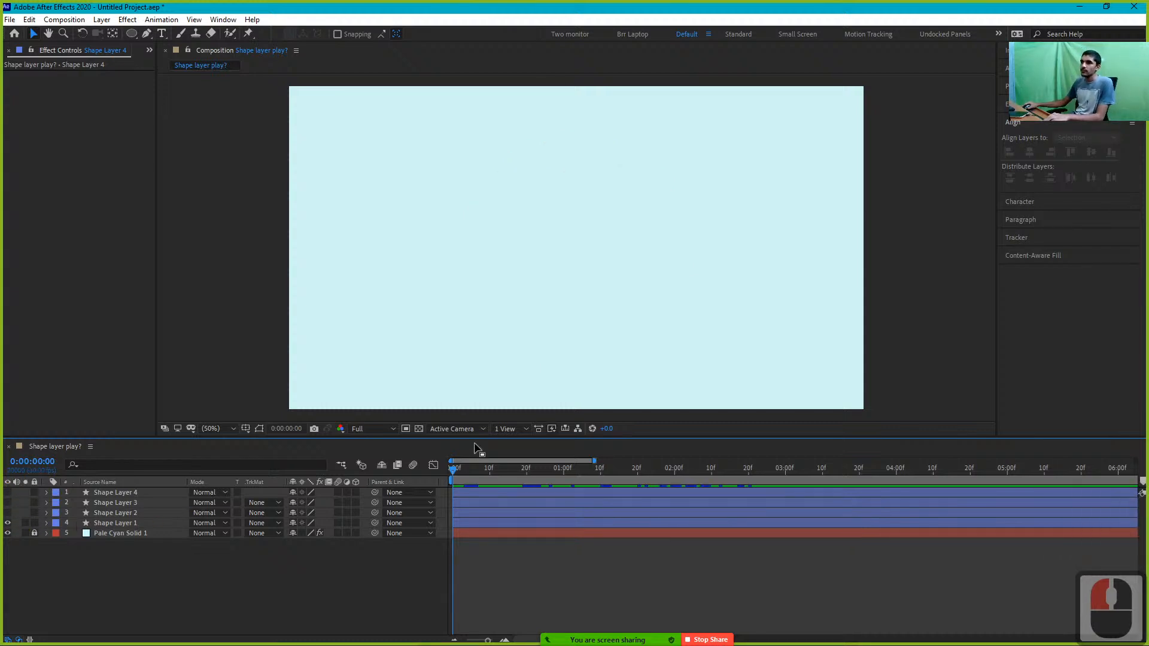
Reveal the position keyframes of Shape Layer 1 and scrub through the ball's animation to 0:00:02:21
left_click(479, 471)
left_click_drag(479, 474, 557, 517)
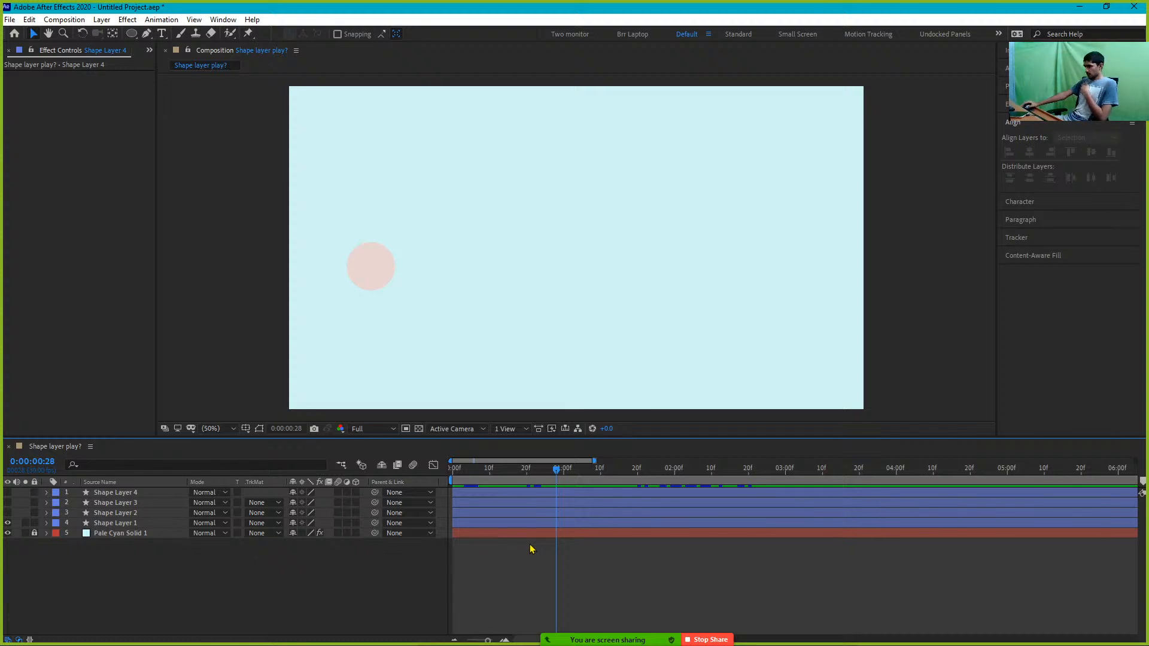
left_click(527, 523)
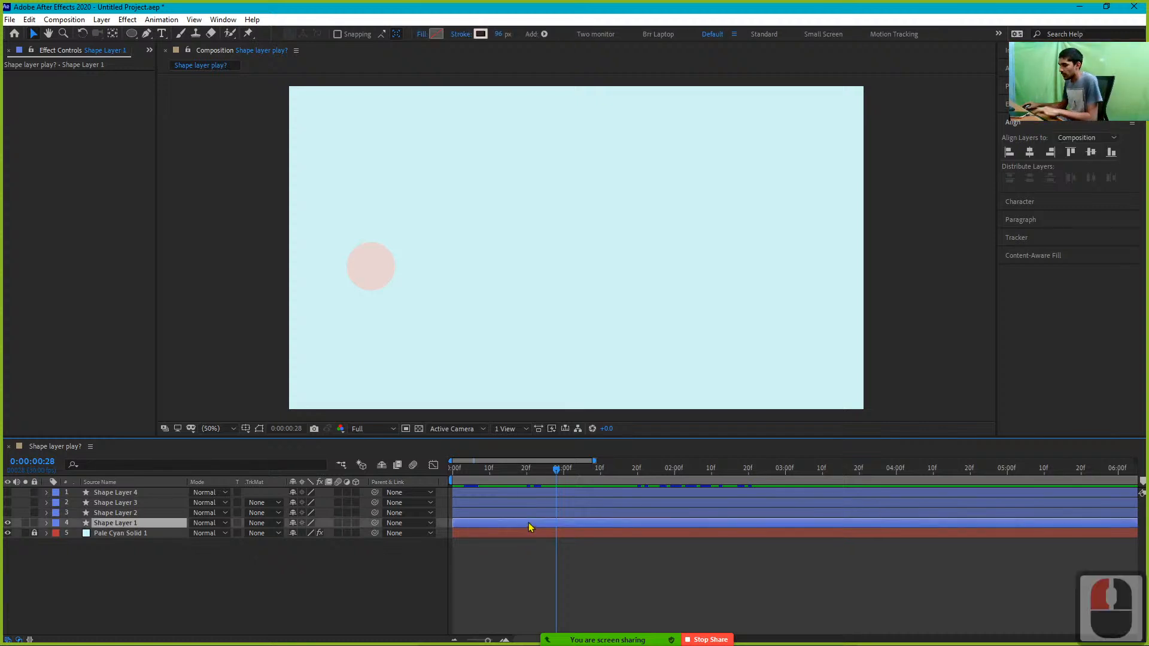
key("p")
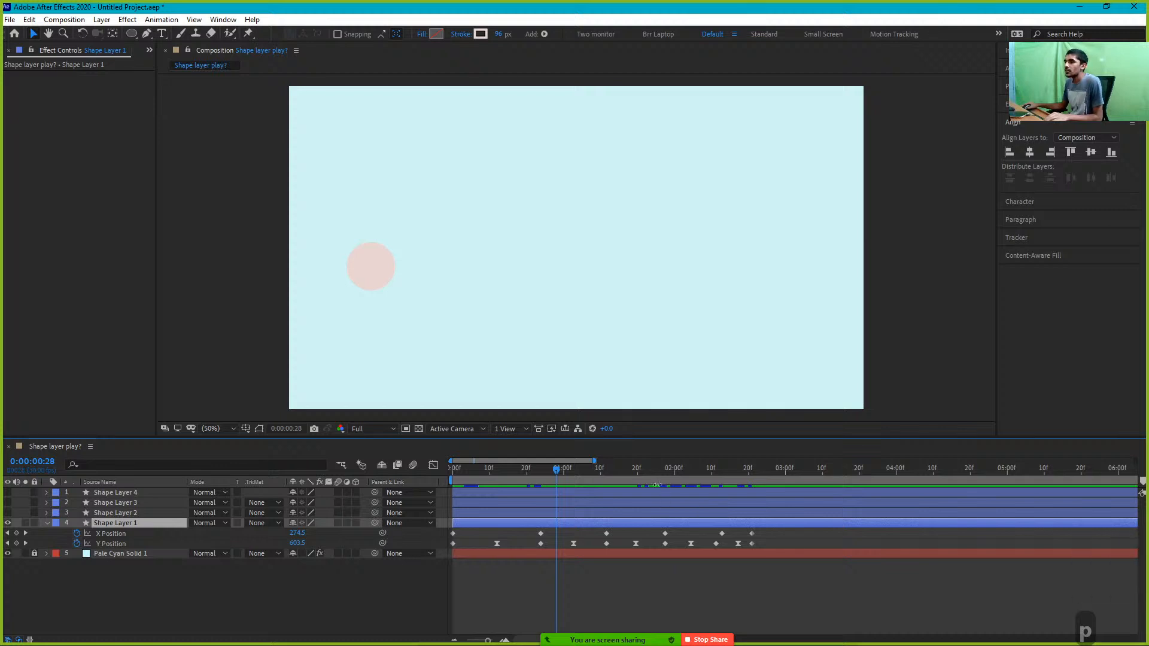
left_click_drag(655, 473, 755, 529)
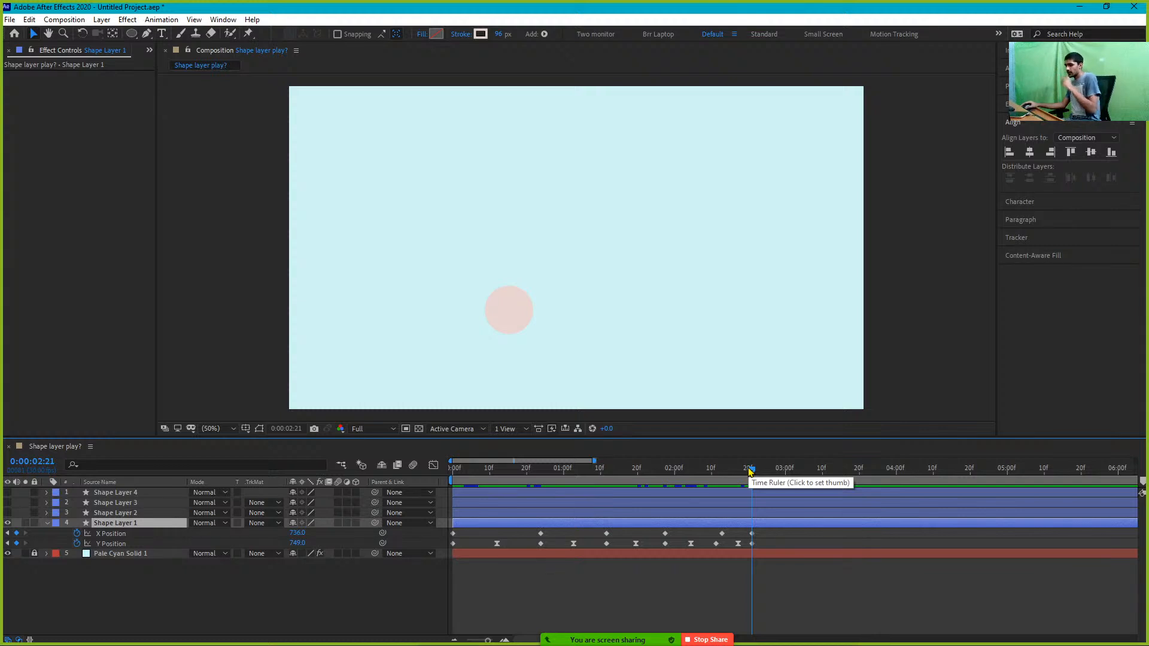
Play and scrub through the ball's animation on Shape Layer 1 from the start, ending at 0:00:00:12
left_click_drag(749, 471, 431, 534)
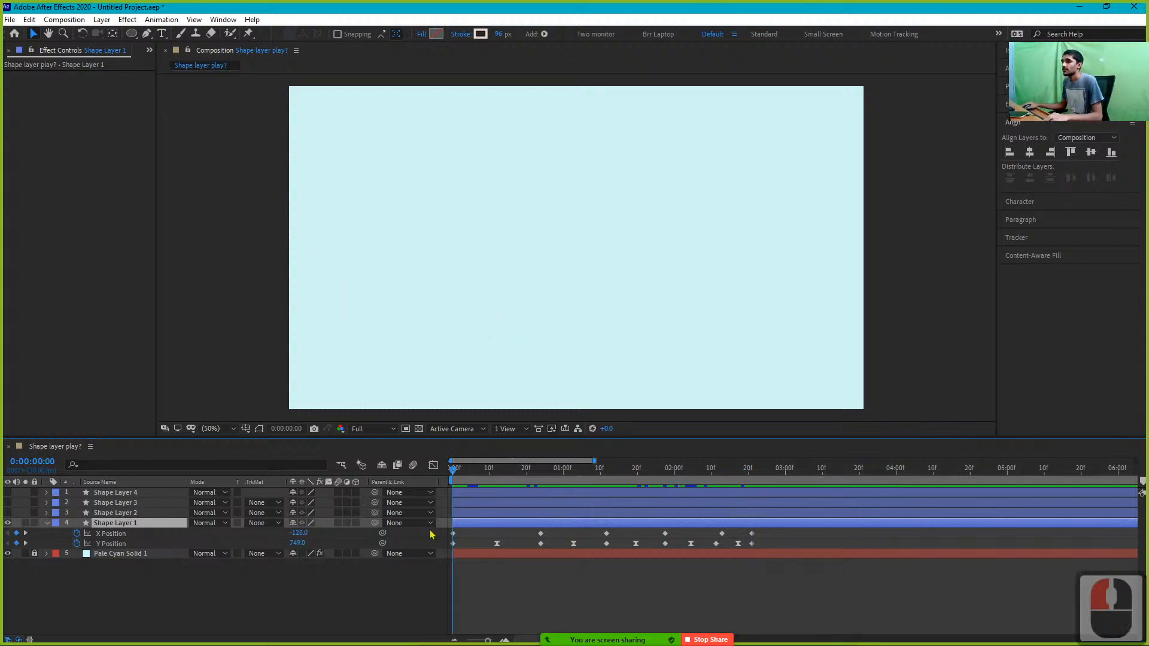
key("space")
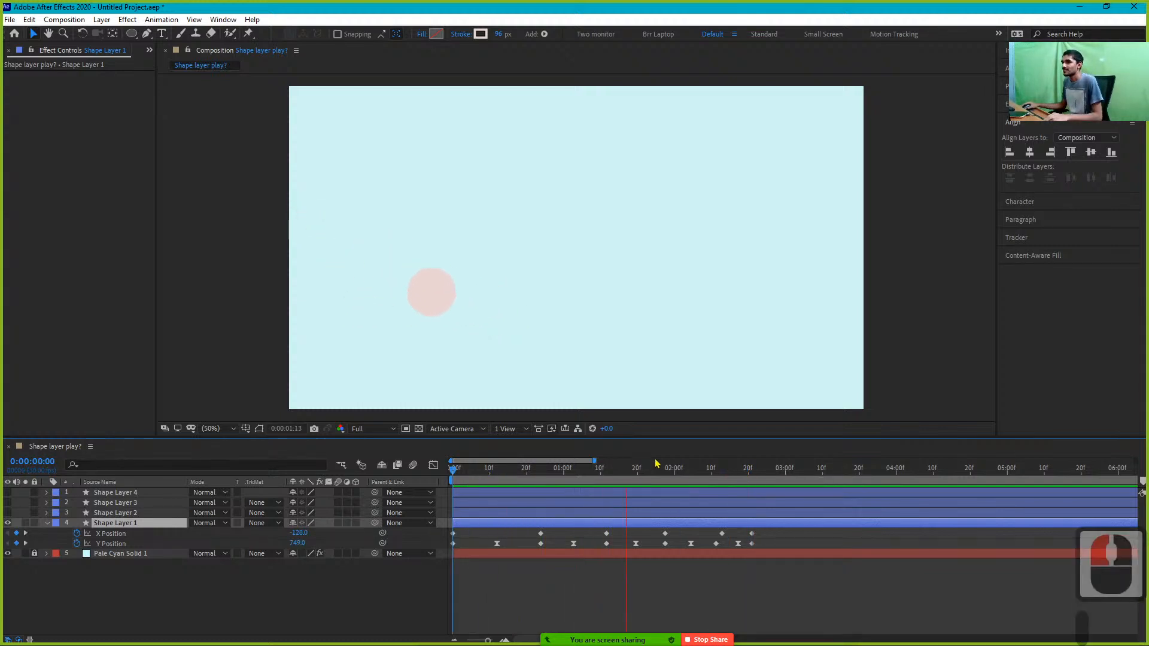
key("space")
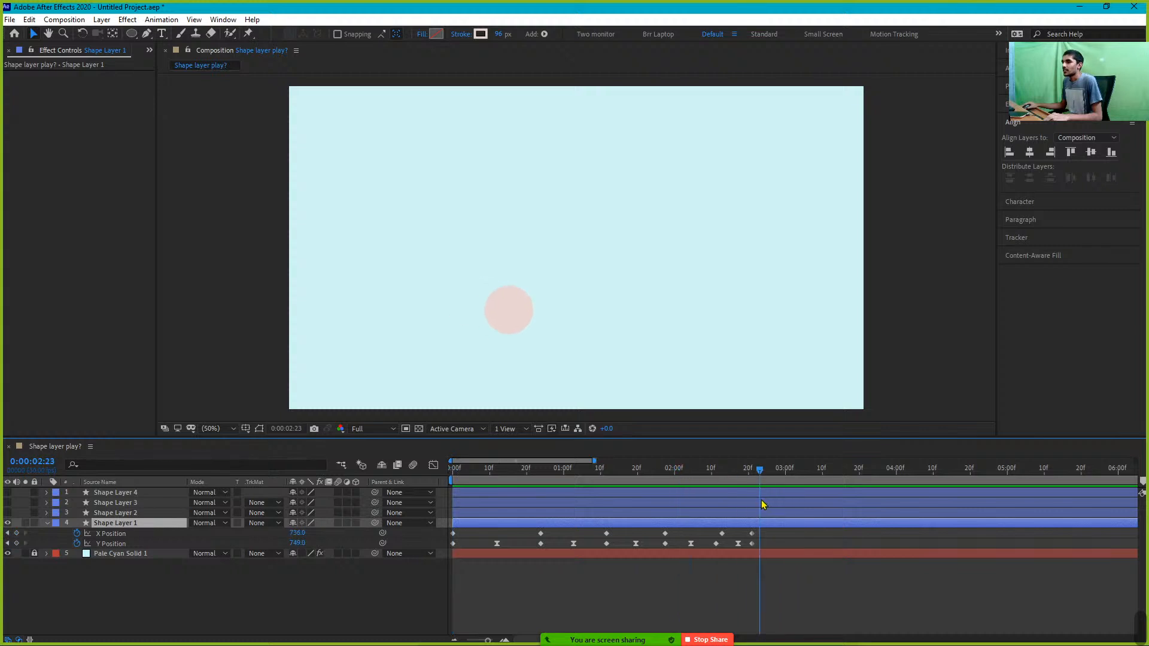
left_click(704, 469)
left_click(747, 469)
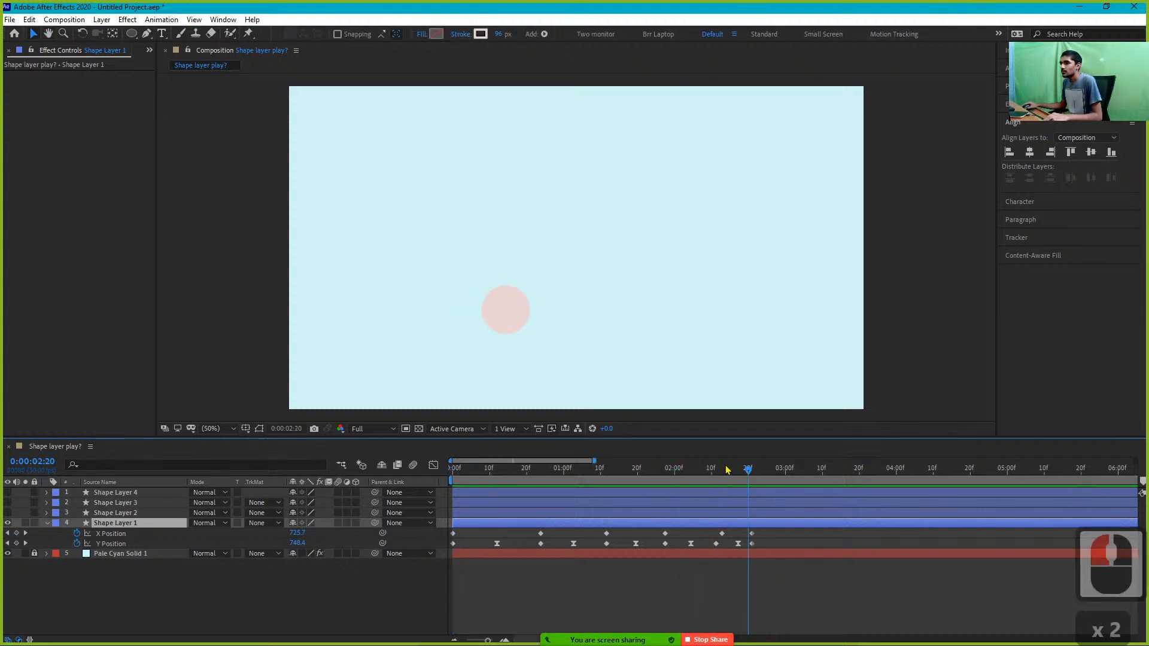
left_click_drag(727, 473, 534, 474)
key("space")
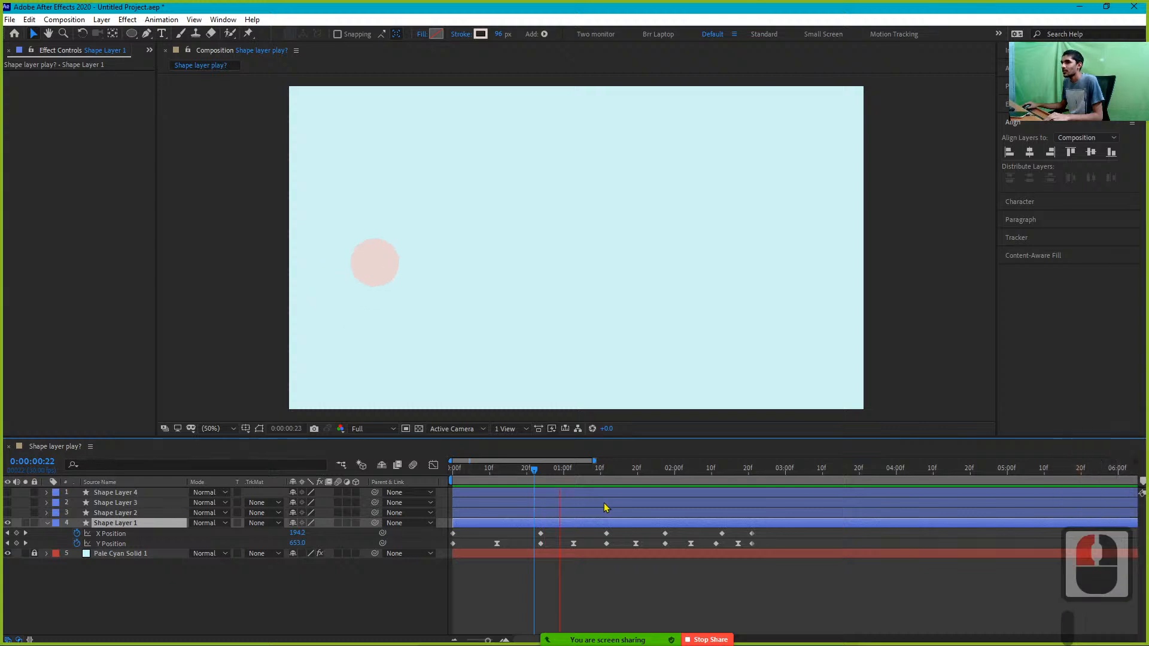
key("space")
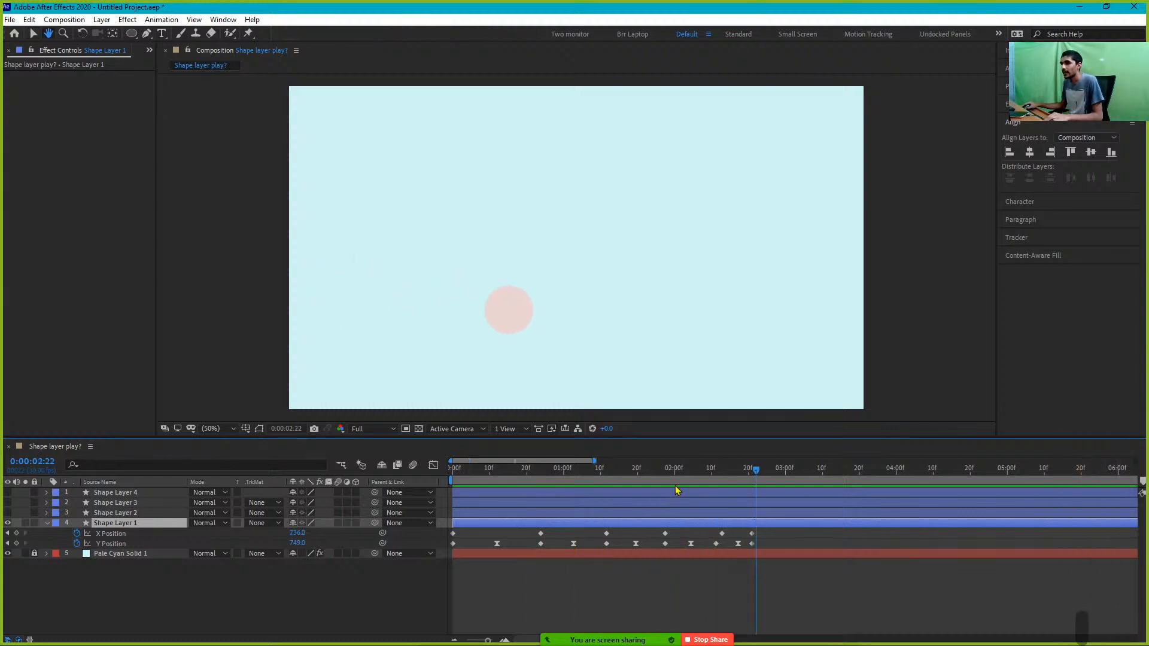
left_click_drag(717, 472, 740, 504)
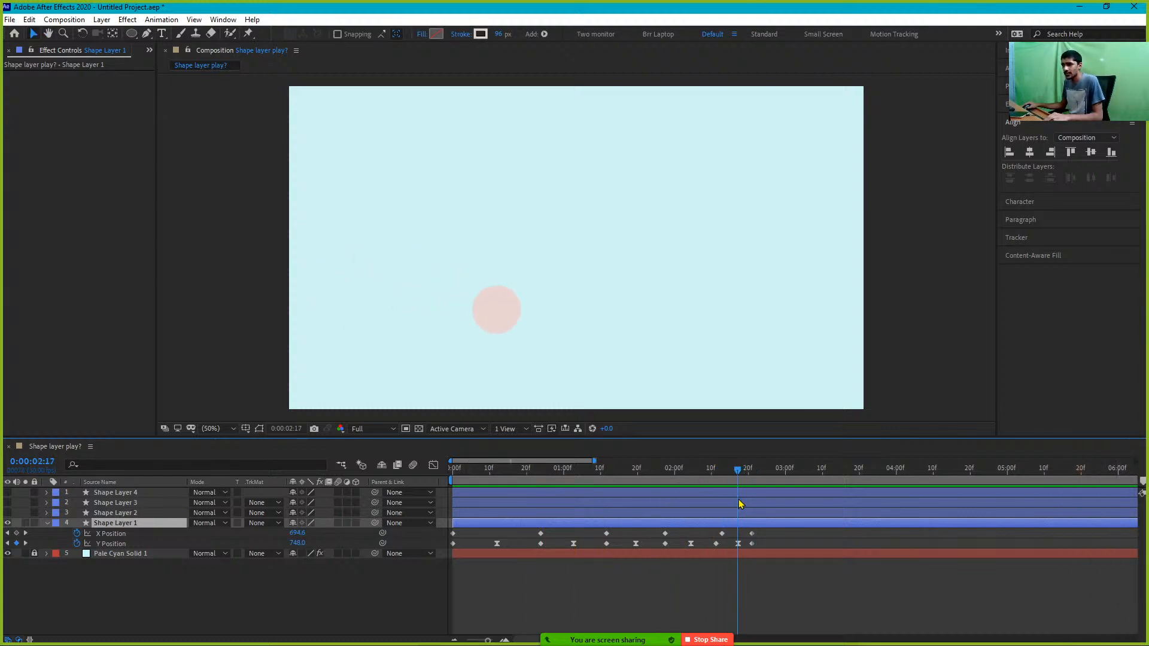
left_click(740, 504)
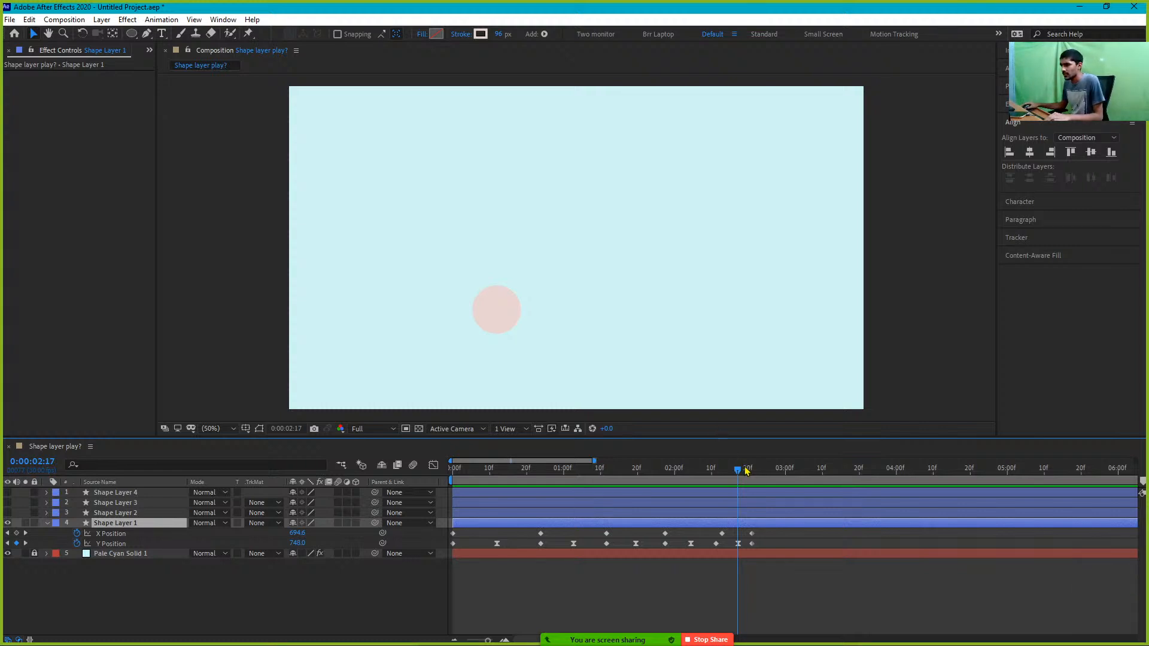
left_click_drag(747, 472, 496, 464)
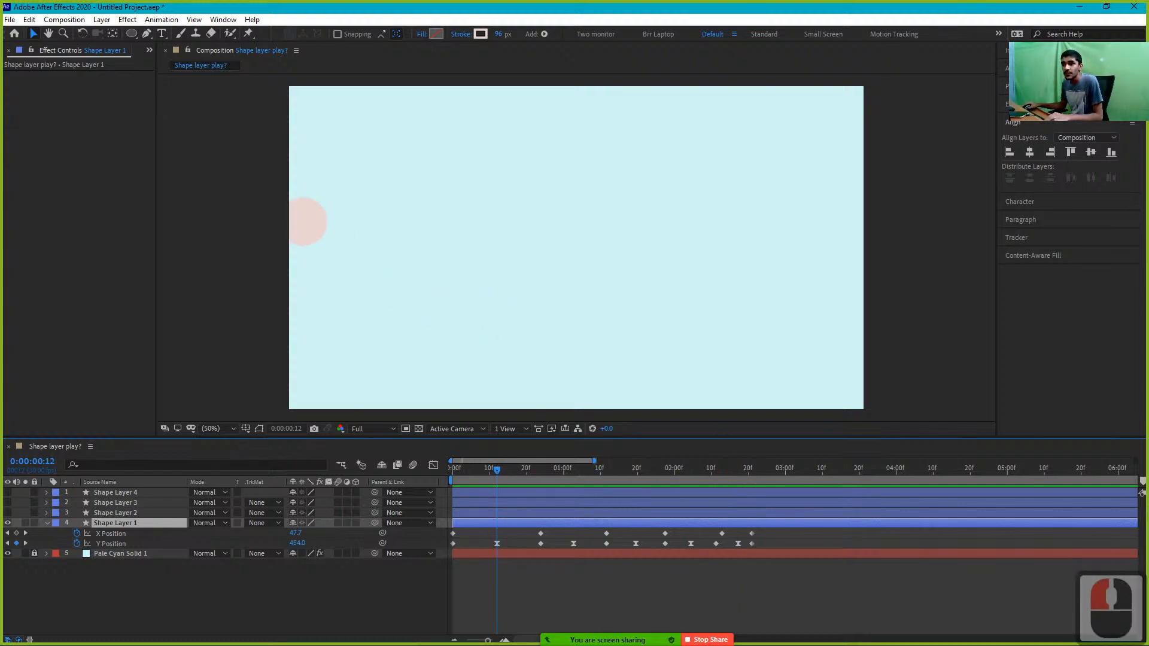
Collapse and hide Shape Layer 1, and show Shape Layers 2, 3 and 4
left_click(47, 523)
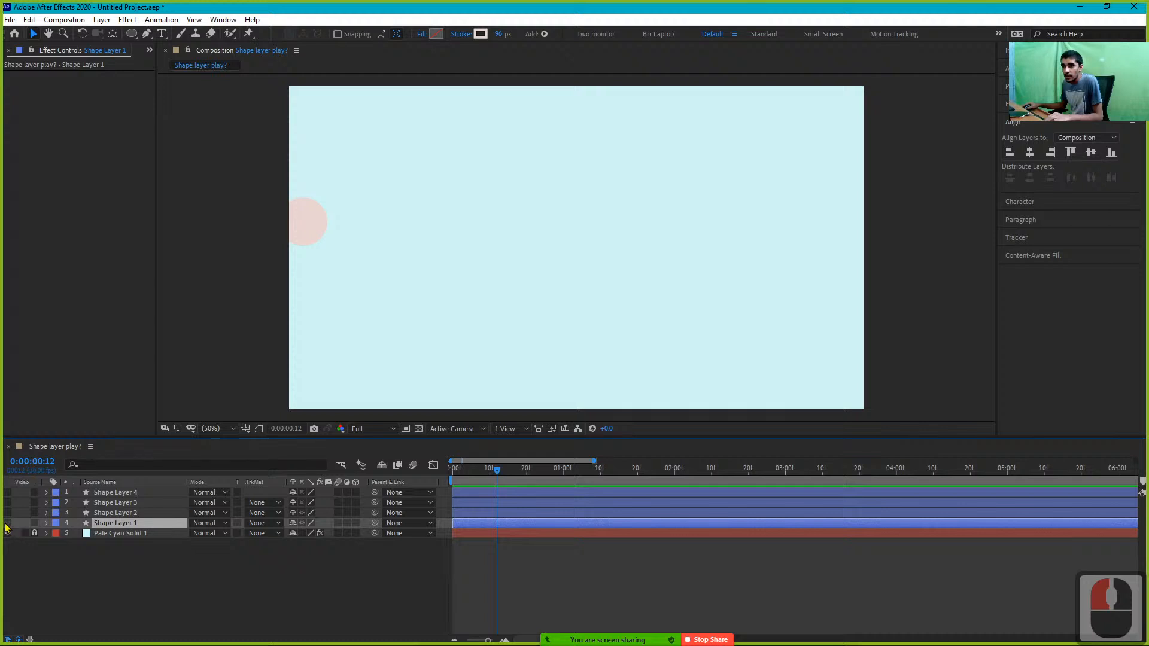
left_click(7, 523)
left_click(8, 513)
left_click(8, 502)
left_click(7, 492)
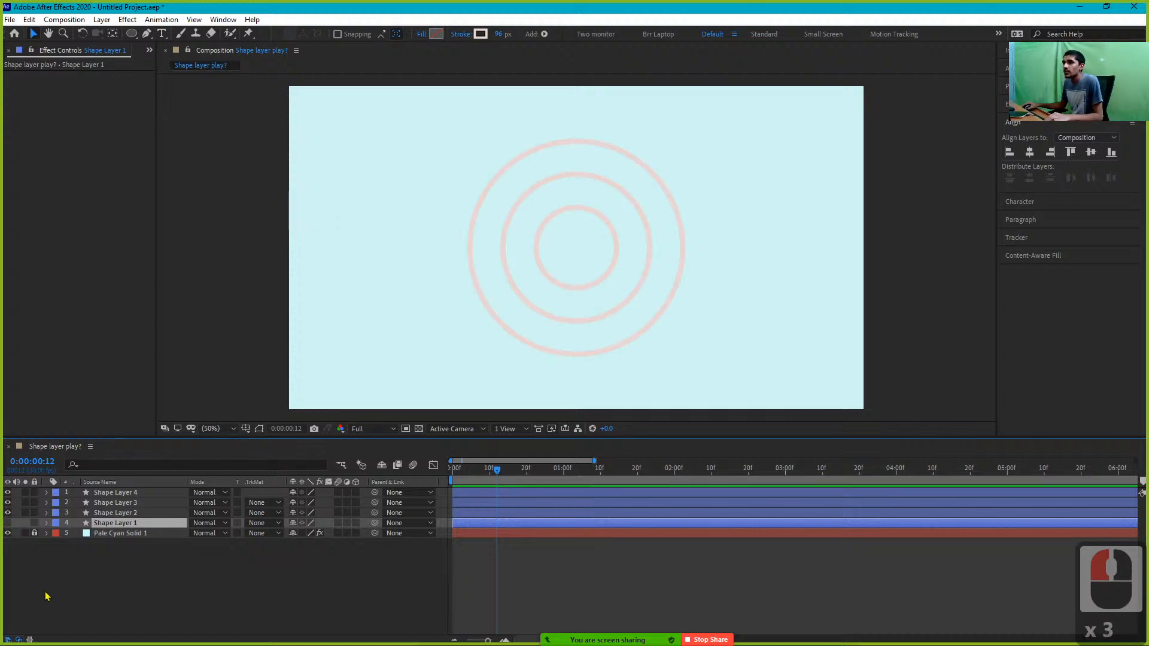
Add a dash to Stroke 1 of Shape Layer 4's Ellipse 1
left_click(48, 494)
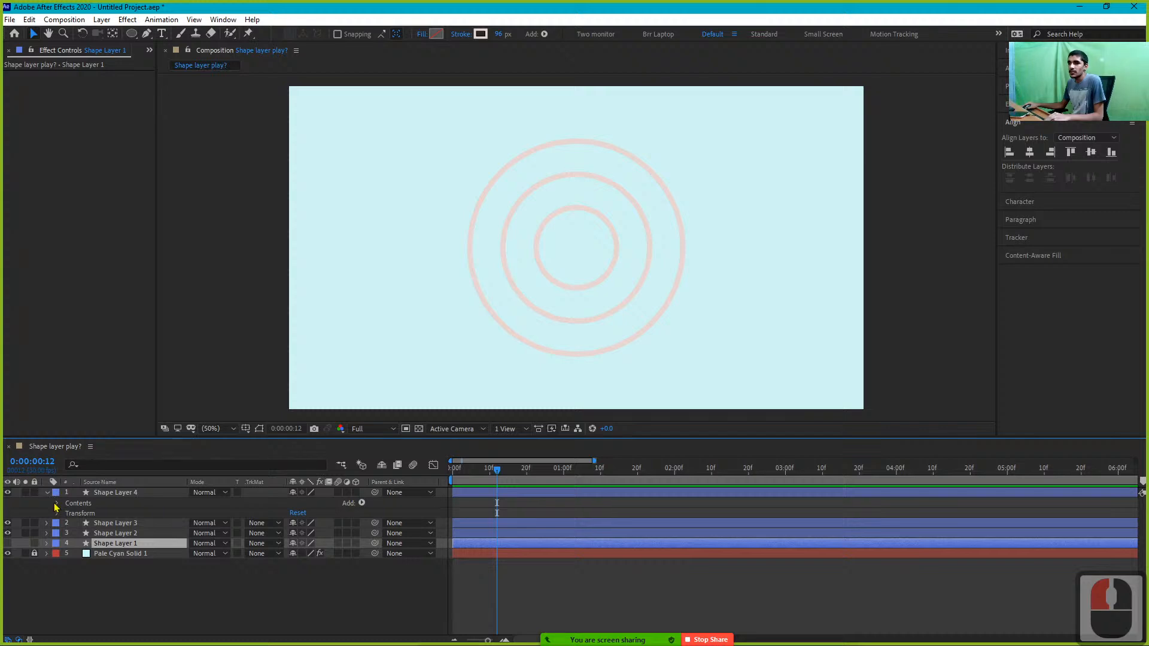
left_click(57, 504)
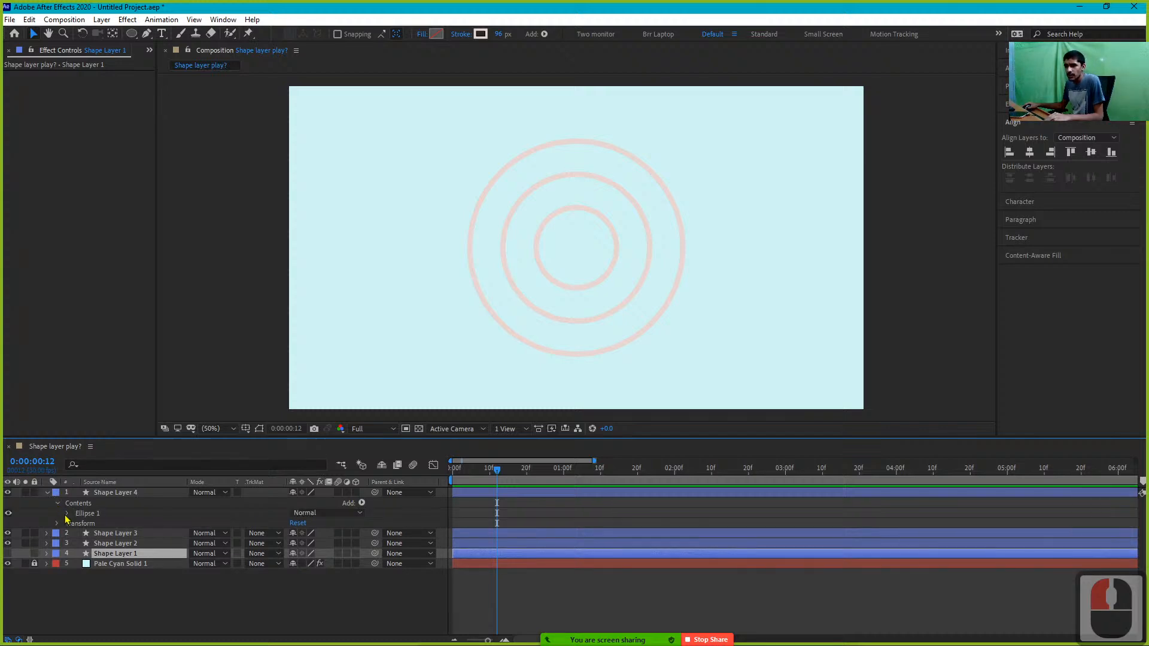
left_click(67, 513)
left_click(77, 534)
scroll(86, 574, "down", 3)
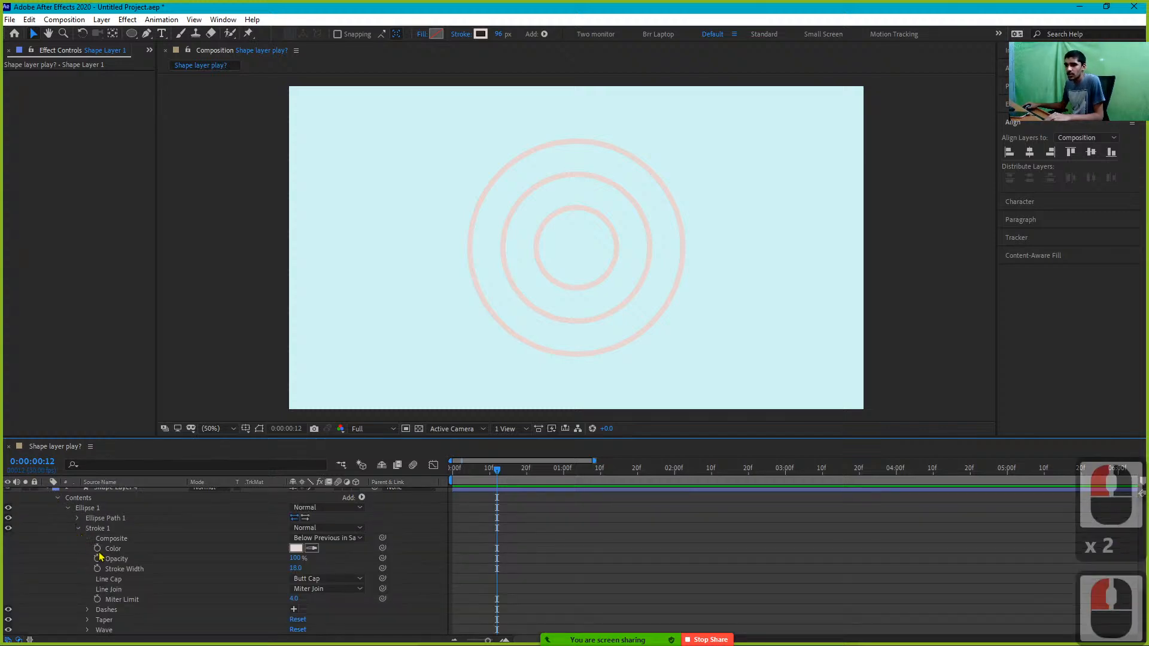
left_click(87, 569)
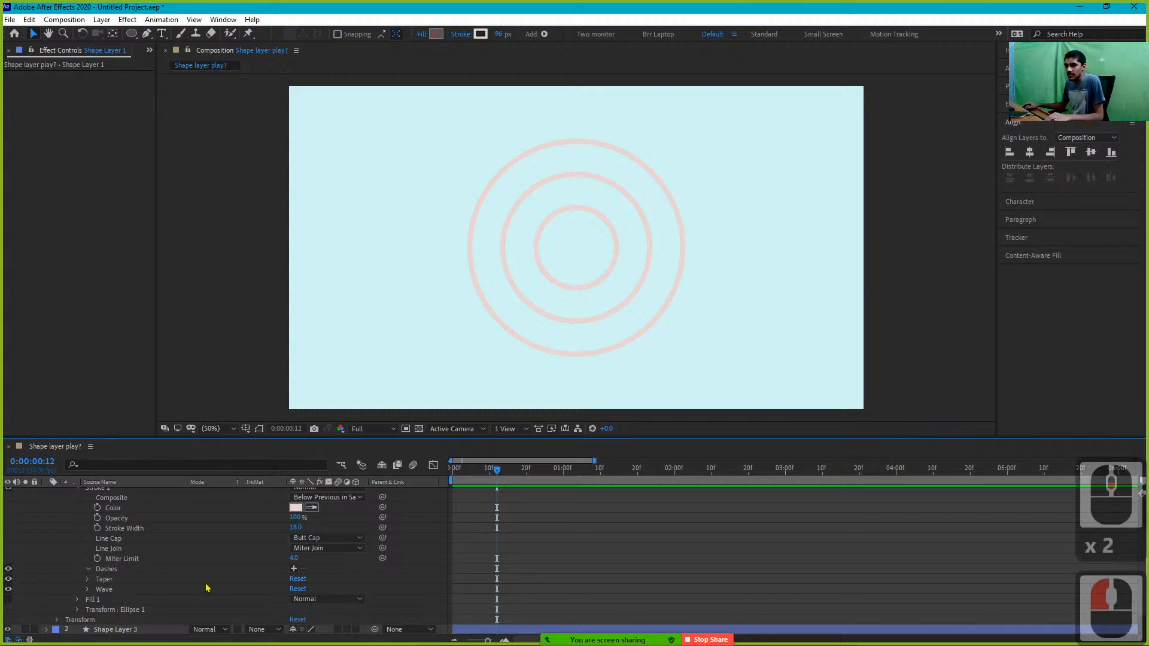
left_click(293, 569)
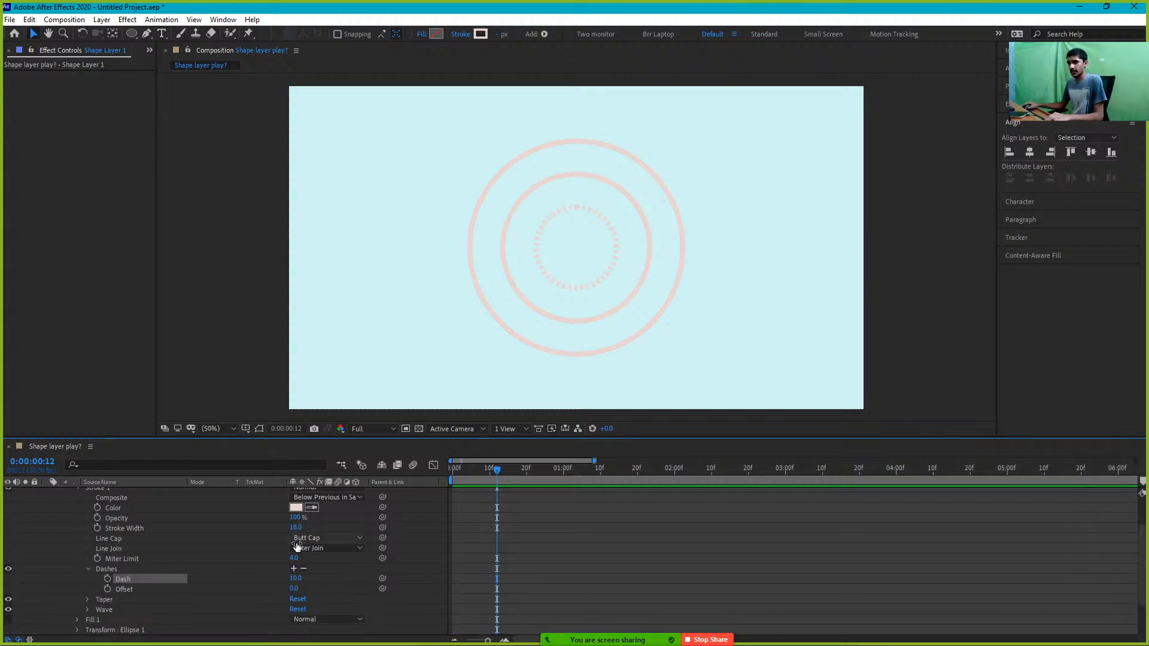
Set the Dash of Shape Layer 4's stroke to 47.2 and its Line Cap to Round Cap
left_click(293, 578)
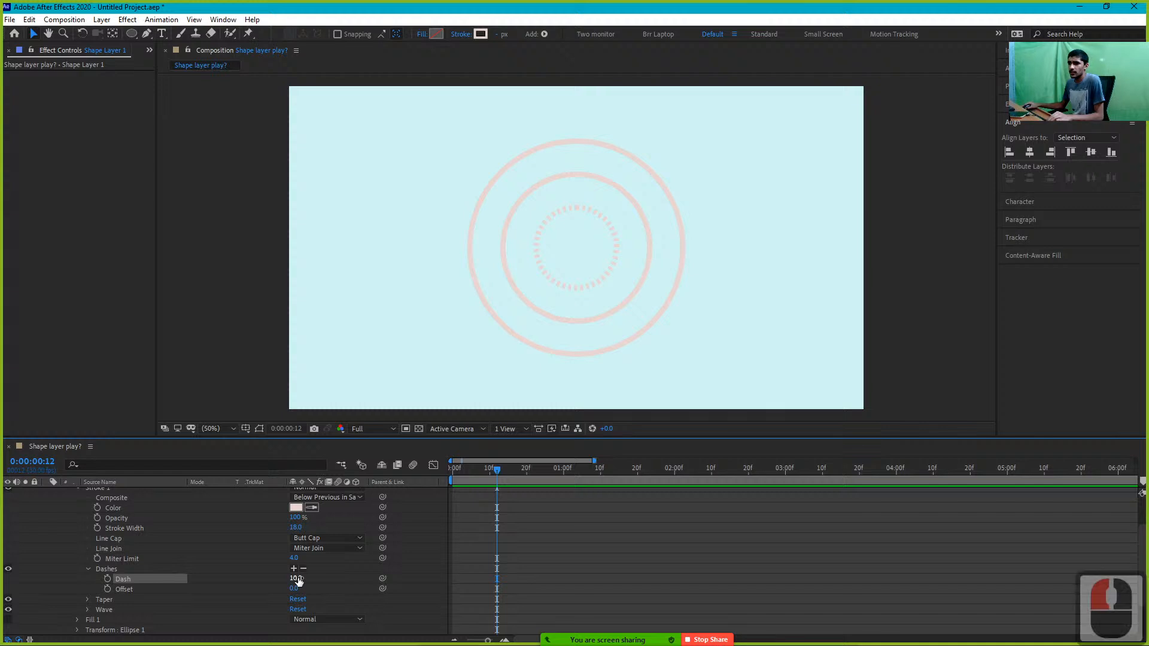
left_click_drag(241, 581, 473, 560)
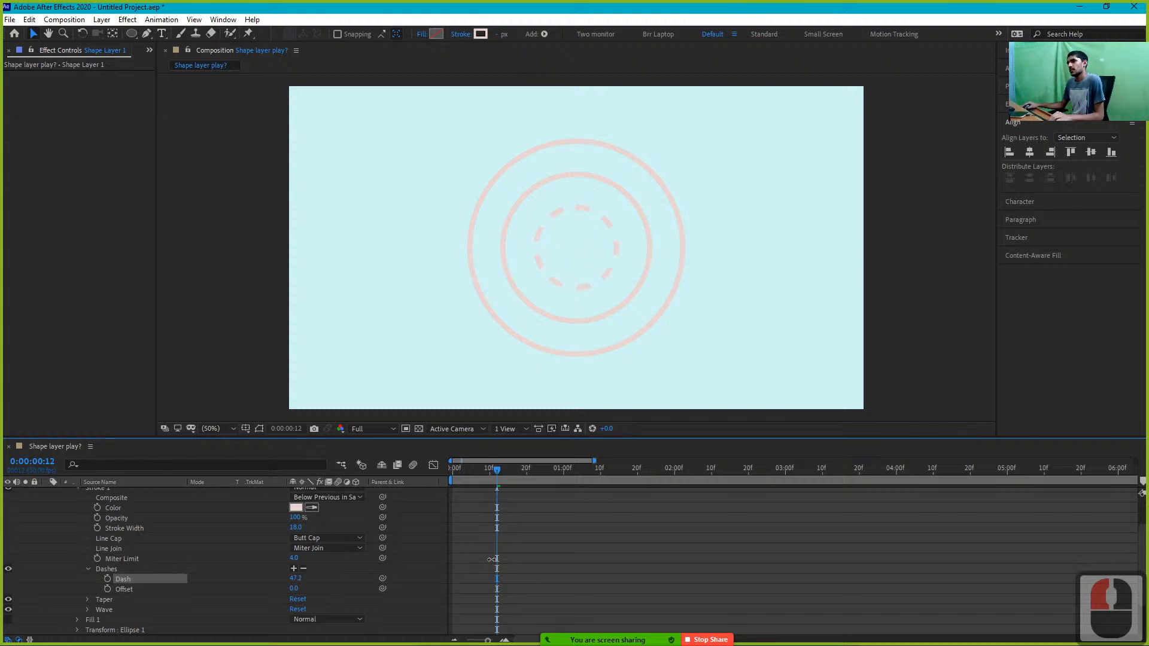
left_click(490, 558, "ctrl")
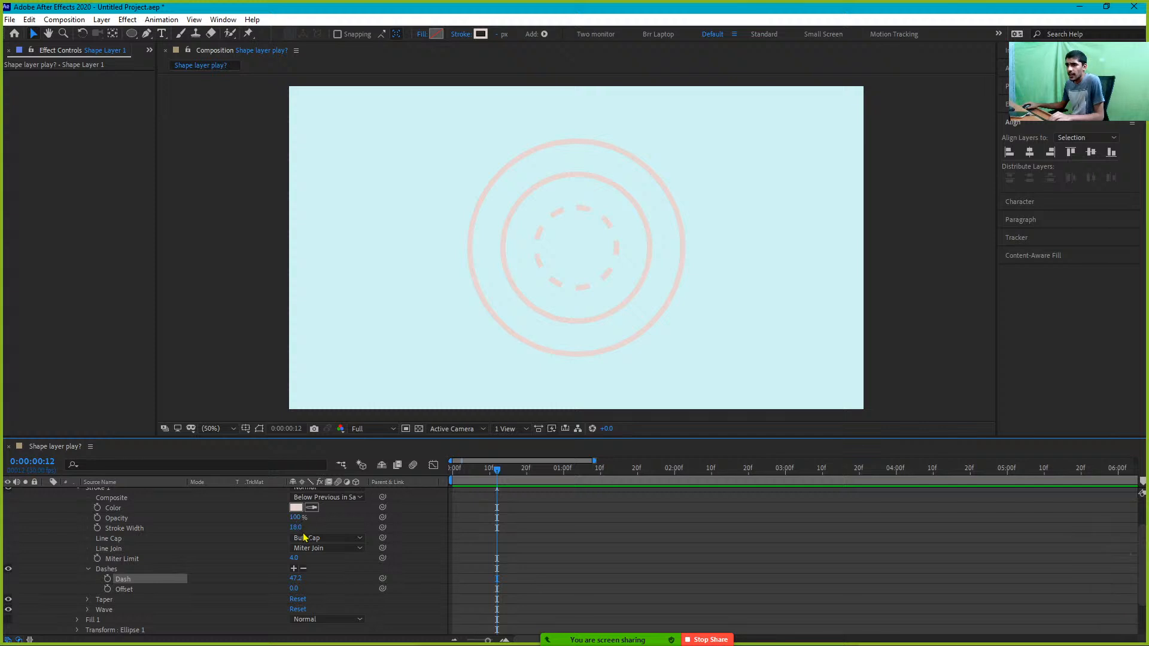
scroll(266, 560, "up", 1)
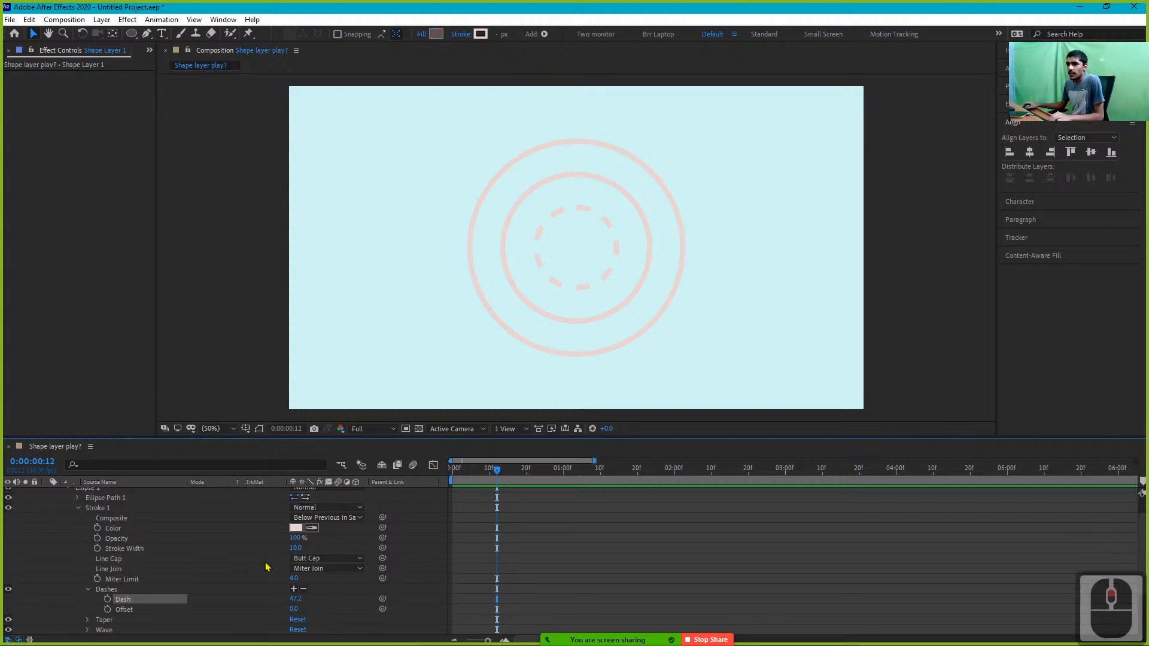
left_click(323, 559)
left_click(308, 567)
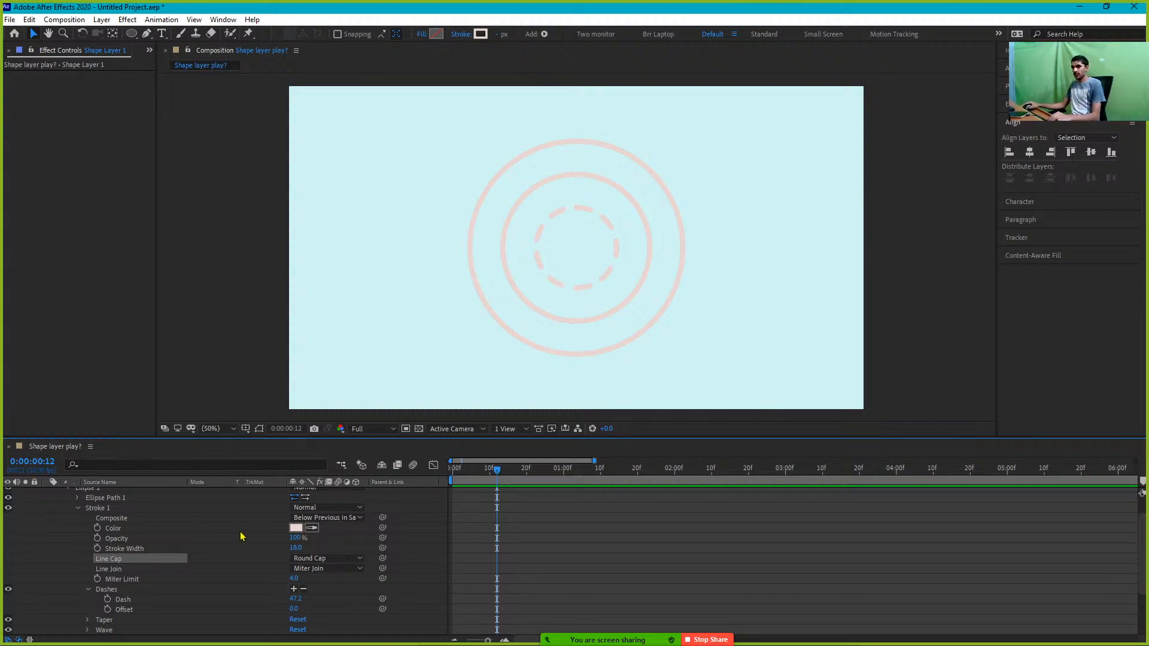
scroll(236, 574, "up", 2)
scroll(238, 583, "up", 3)
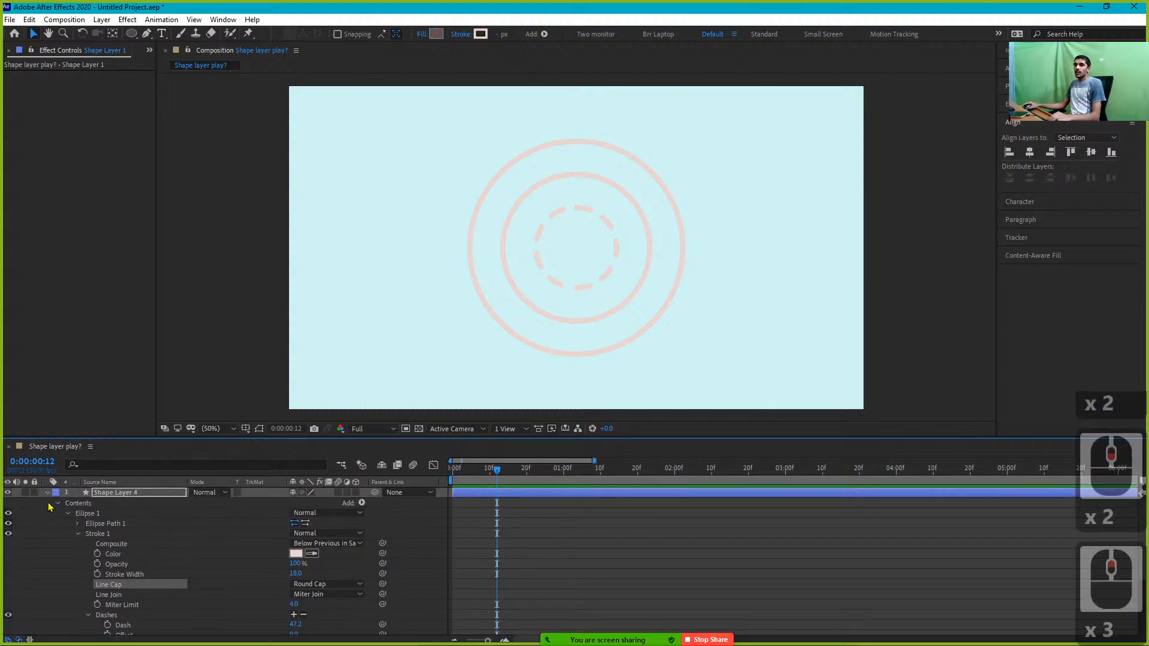
left_click(48, 523)
Add a dash to Stroke 1 of Shape Layer 3's Ellipse 1
left_click(60, 502)
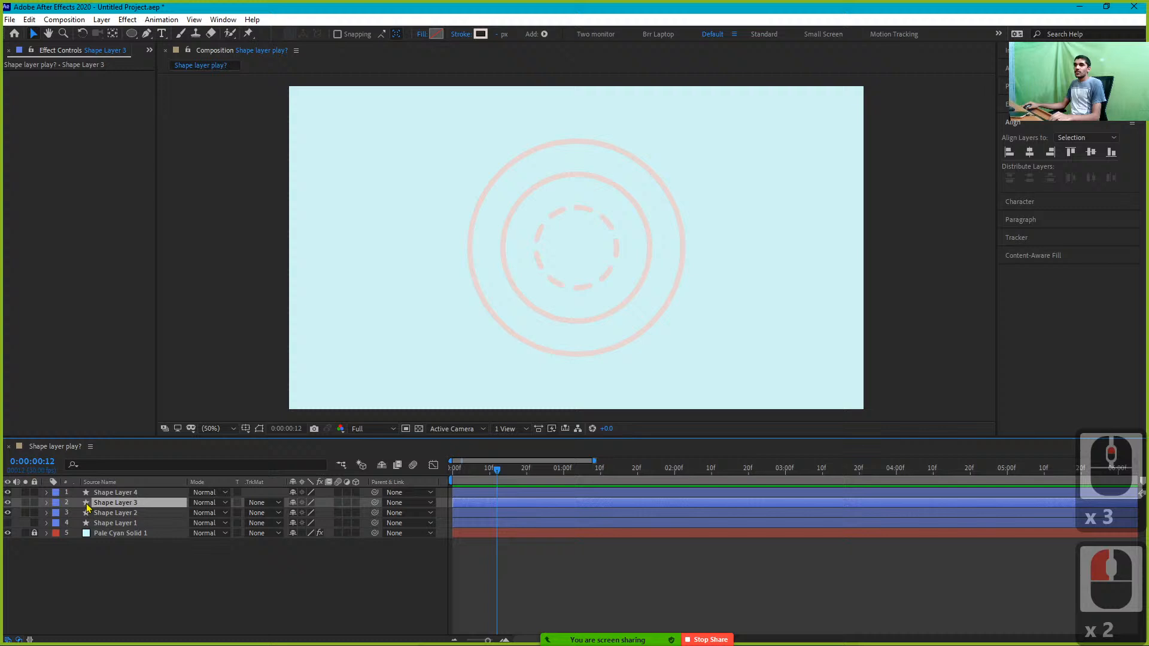
left_click(47, 502)
left_click(56, 513)
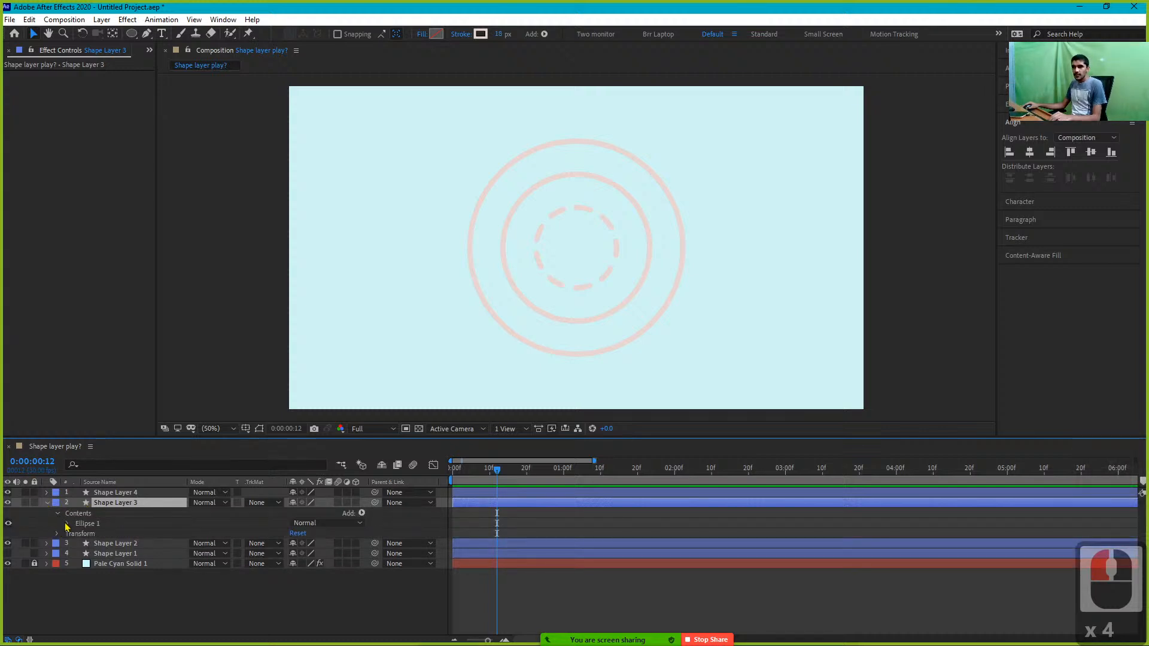
left_click(69, 524)
left_click(78, 534)
left_click(79, 534)
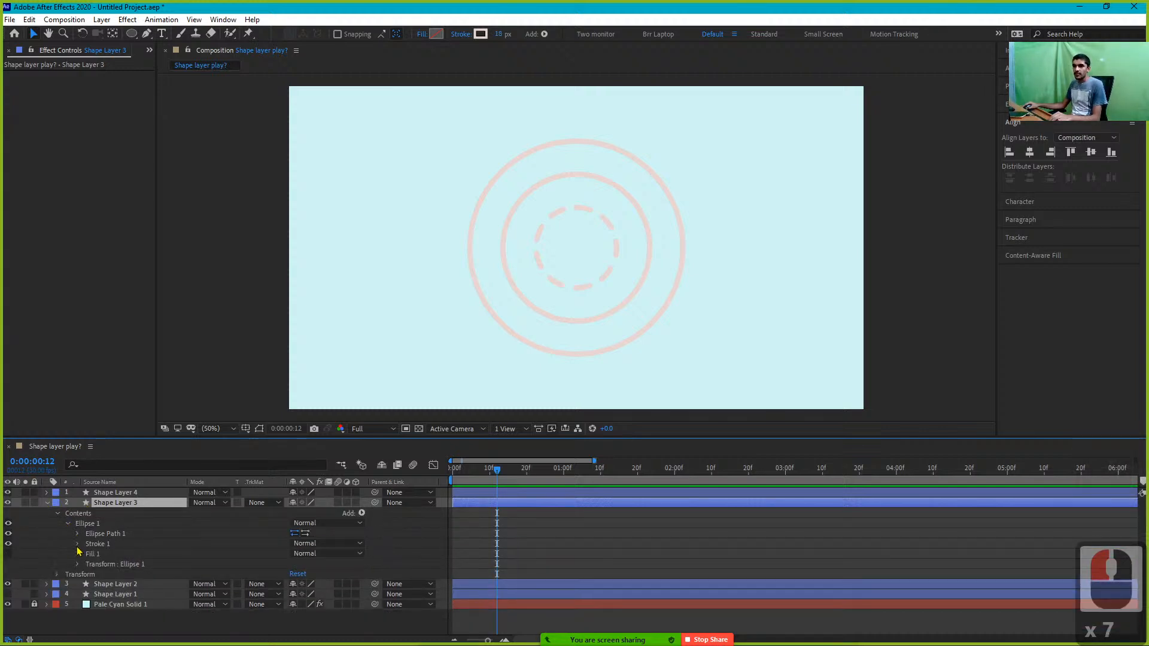
left_click(77, 544)
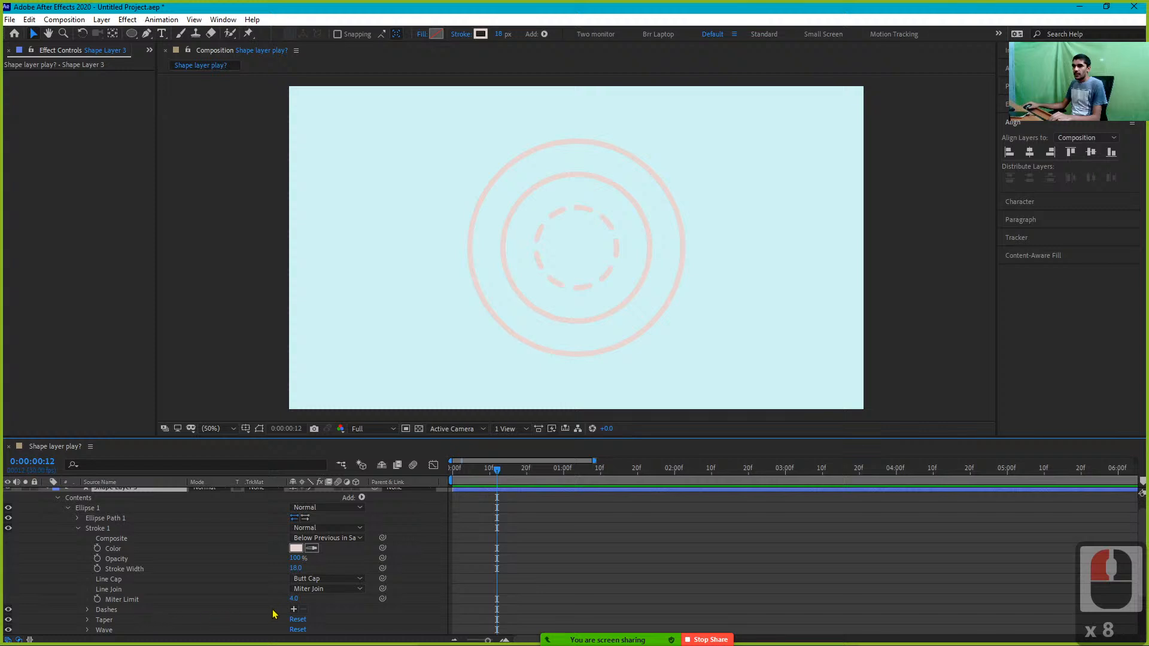
left_click(293, 610)
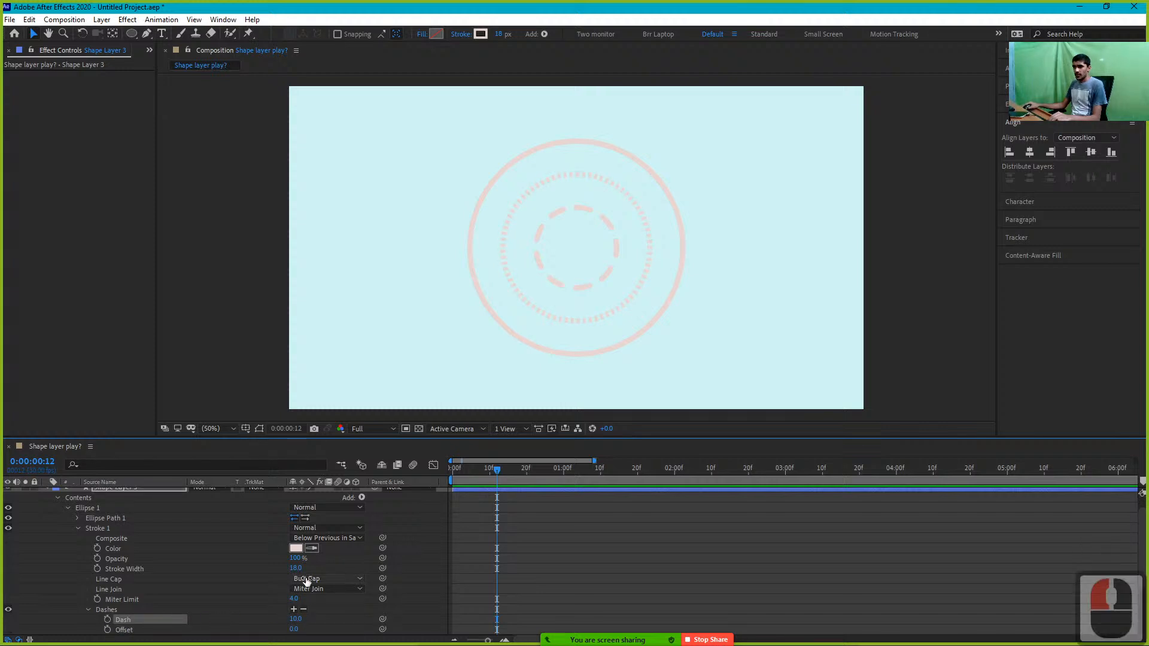
Set the Dash of Shape Layer 3's stroke to 54.9 and its Line Cap to Round Cap
mouse_move(295, 623)
left_mouse_down()
mouse_move(572, 623)
mouse_move(561, 624)
left_mouse_up()
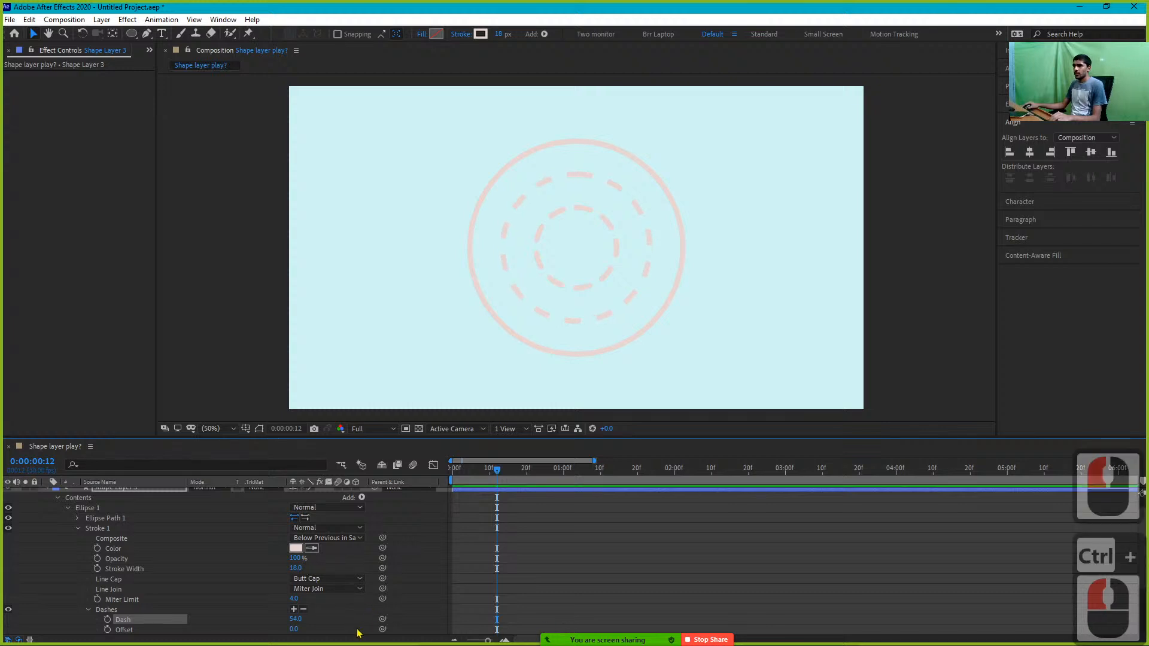
left_click_drag(296, 620, 300, 621)
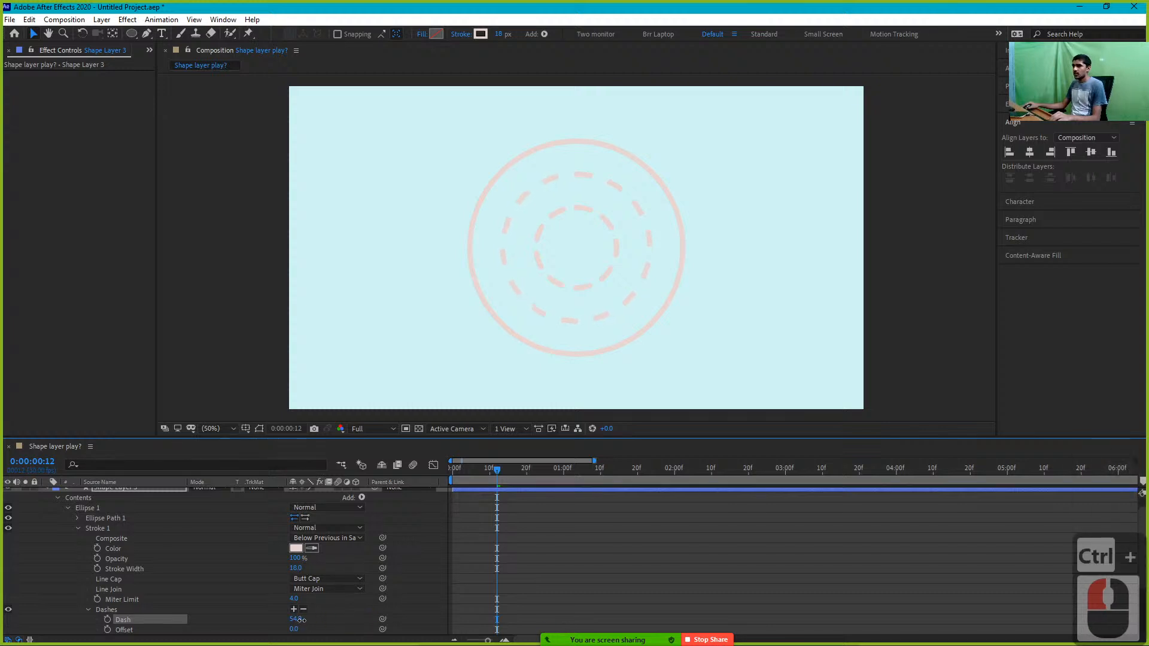
left_click(308, 579)
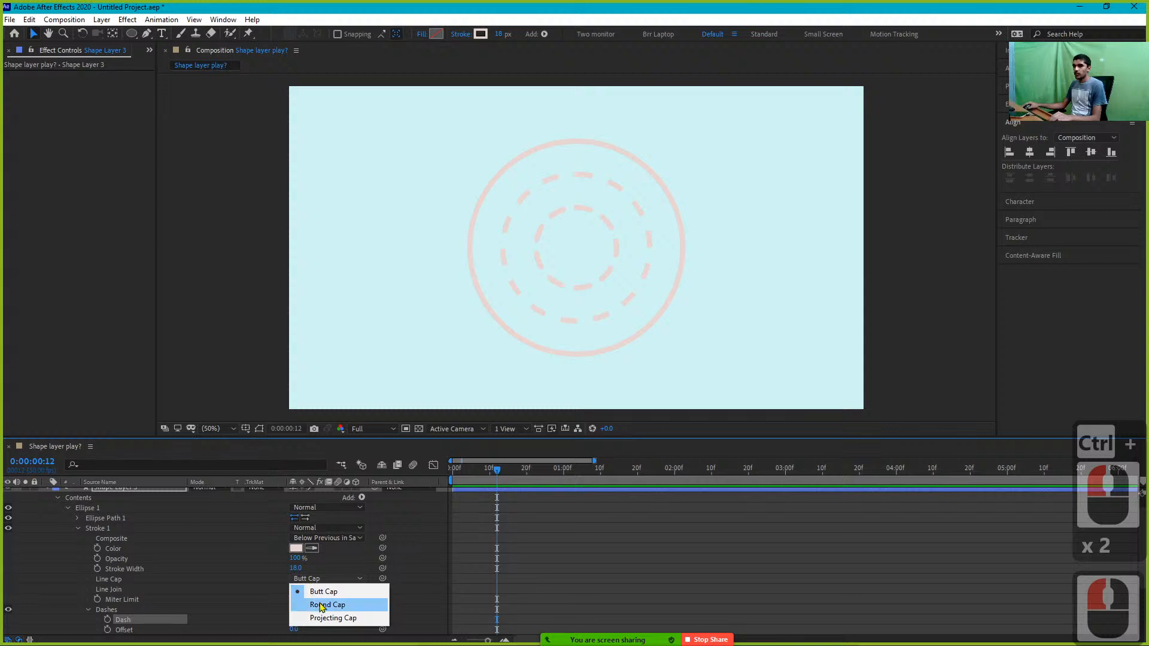
left_click(321, 605)
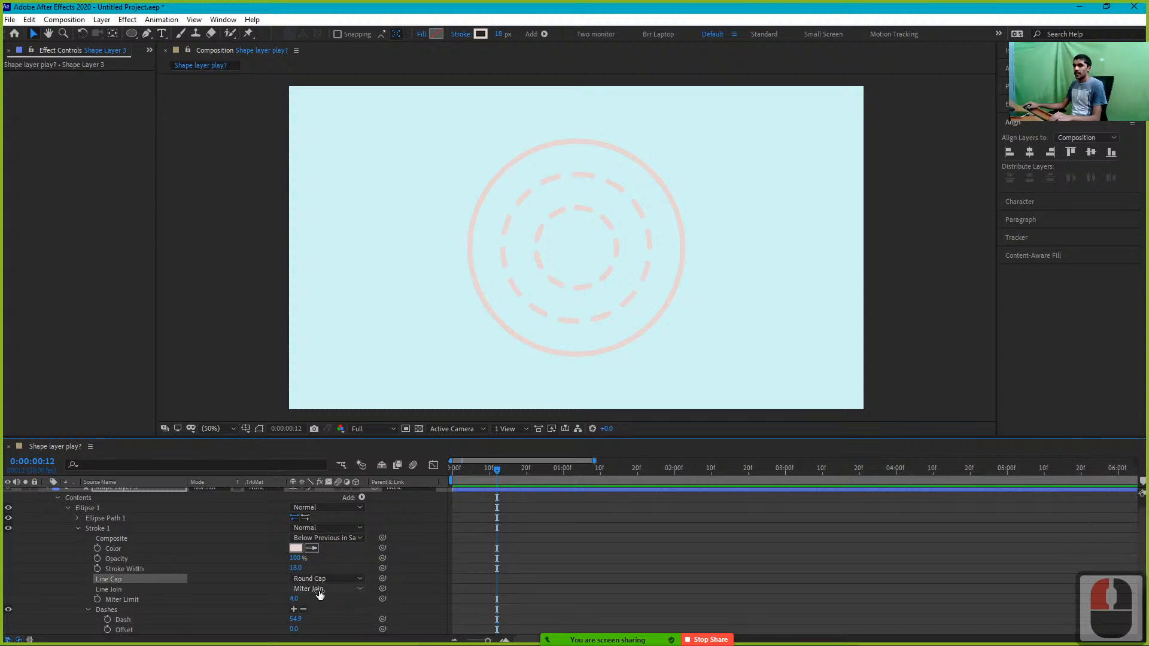
scroll(472, 549, "up", 4)
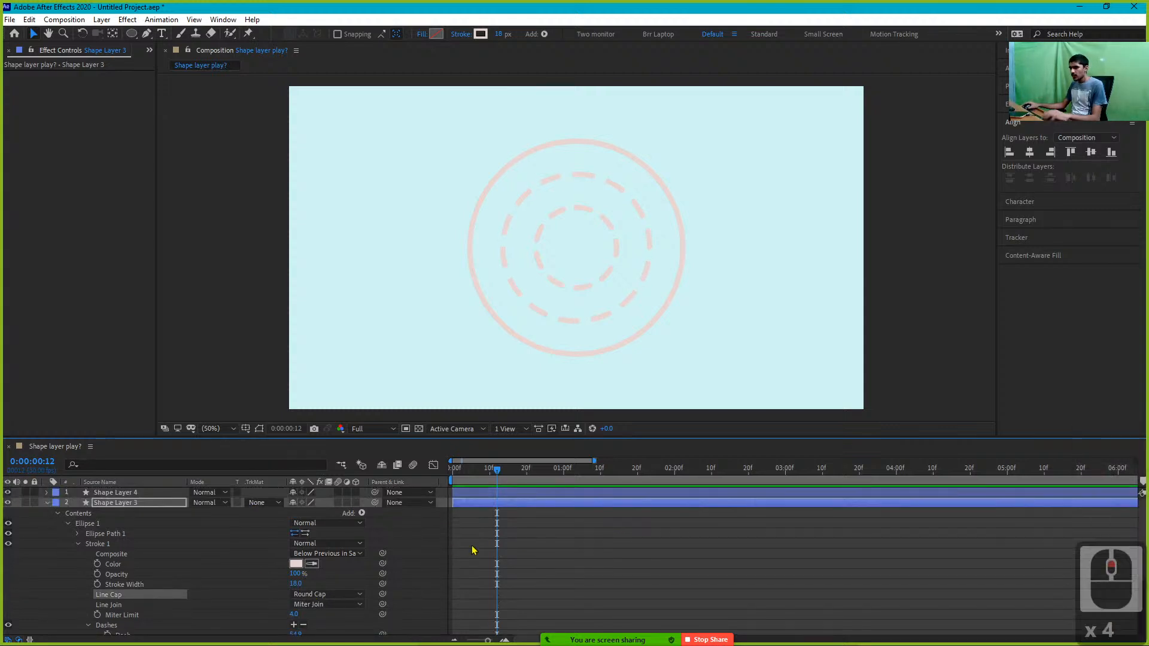
key("u")
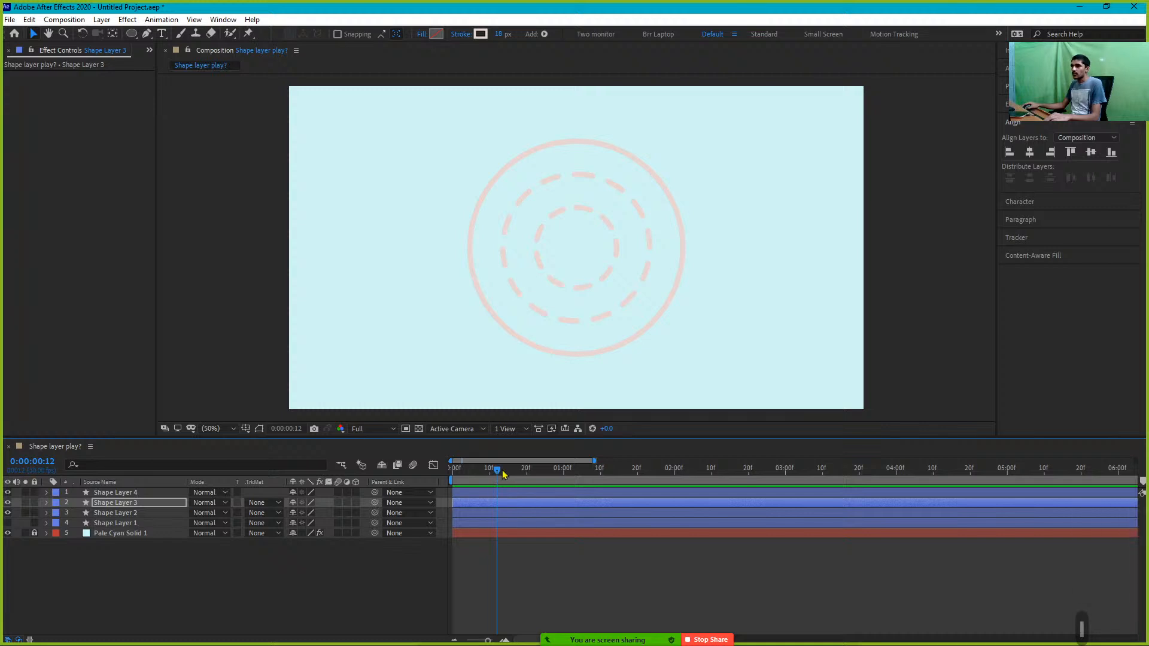
Examine the contents of Shape Layer 3 and the Transform properties belonging to its Ellipse 1
left_click_drag(499, 471, 471, 489)
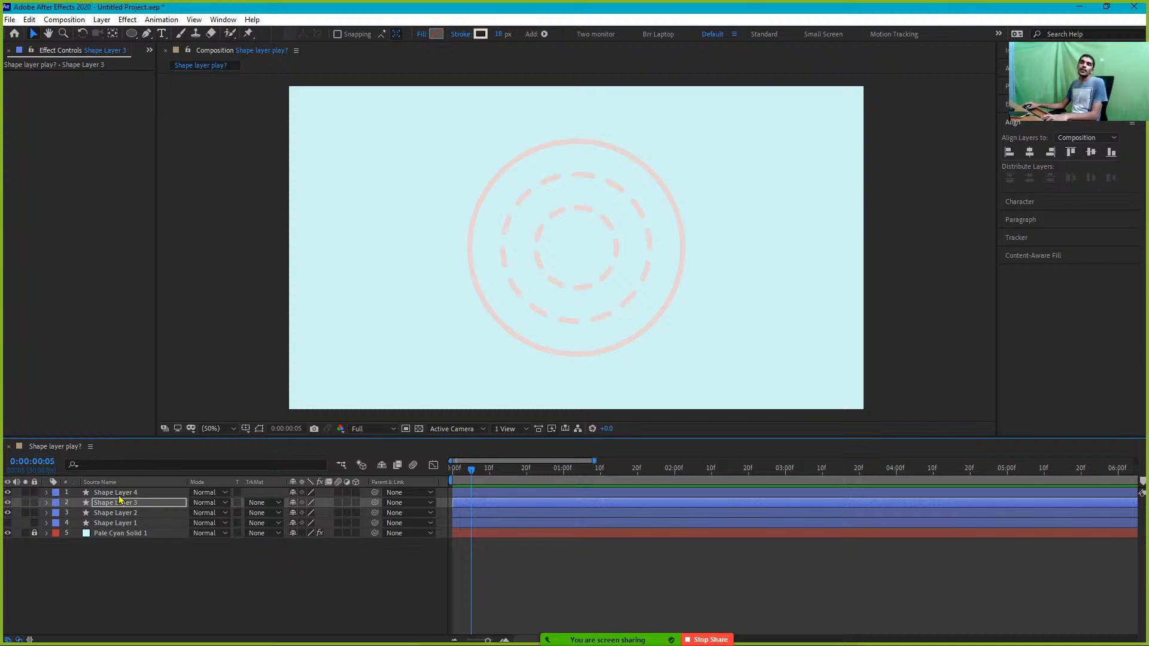
left_click(47, 503)
left_click(57, 514)
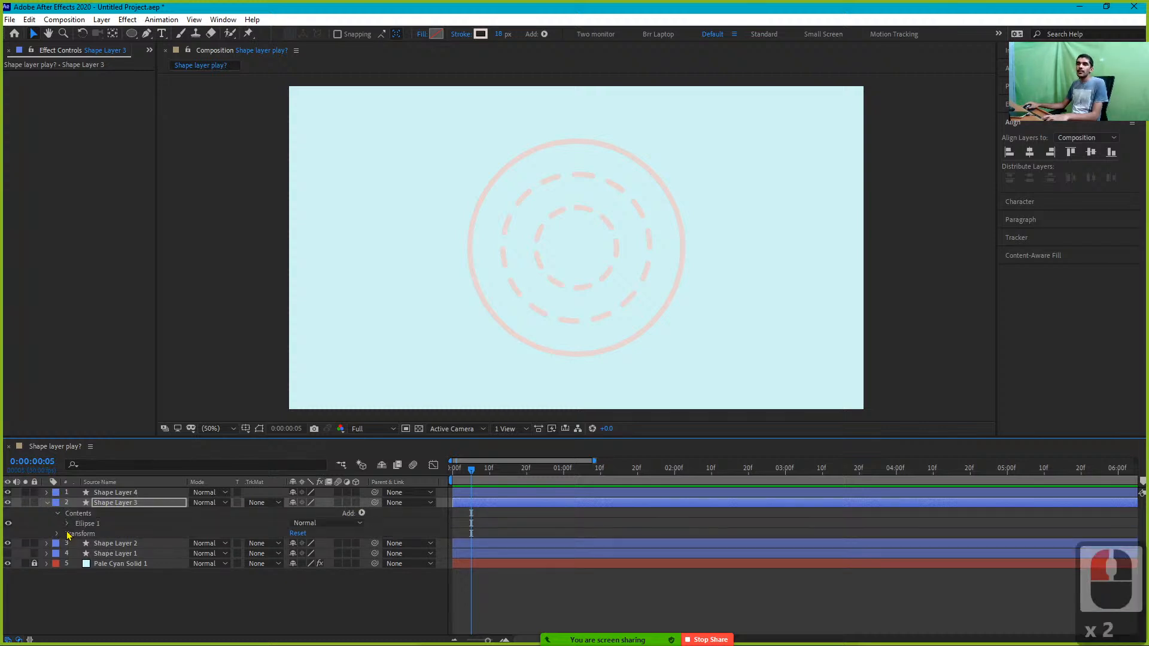
left_click(67, 524)
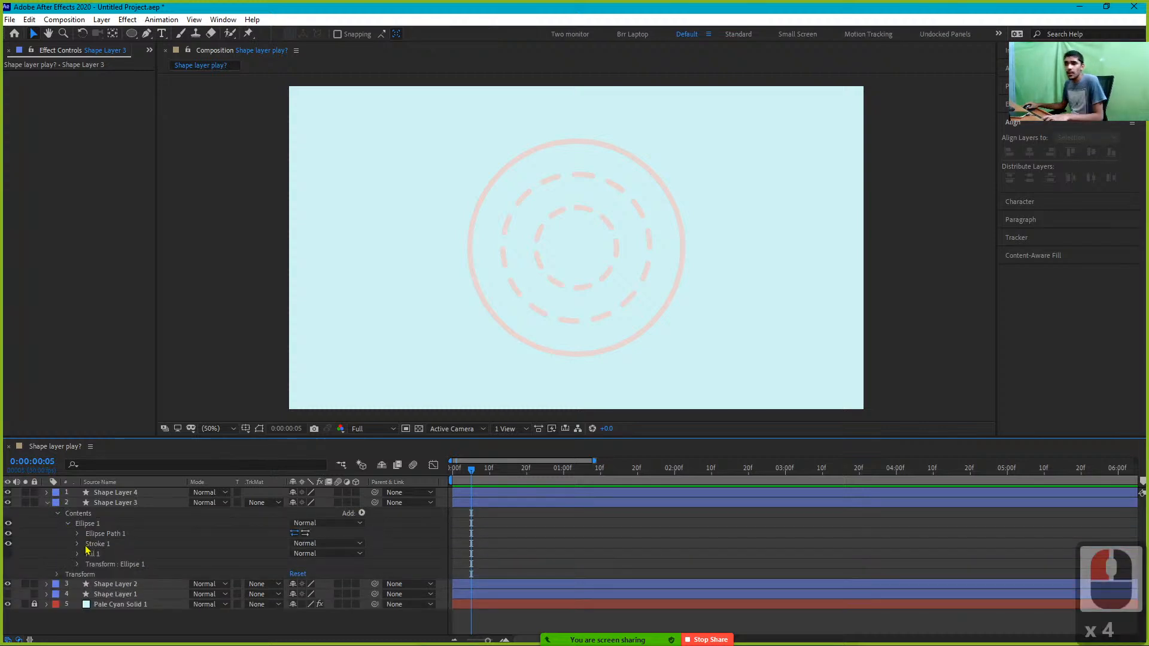
left_click(77, 566)
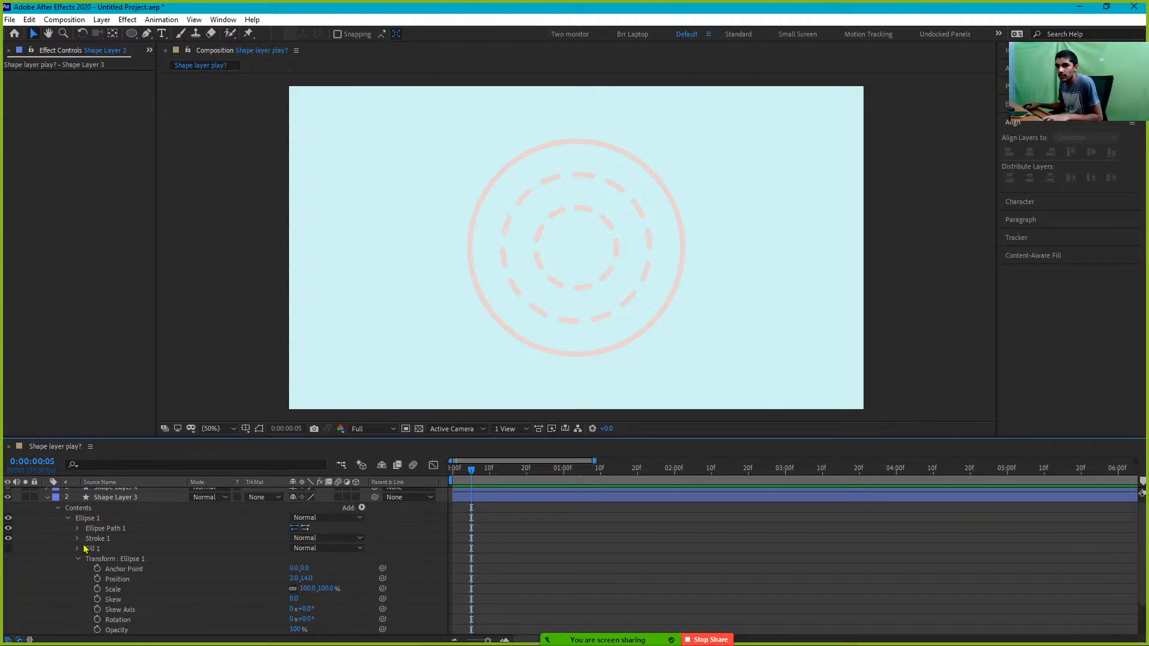
scroll(79, 546, "down", 4)
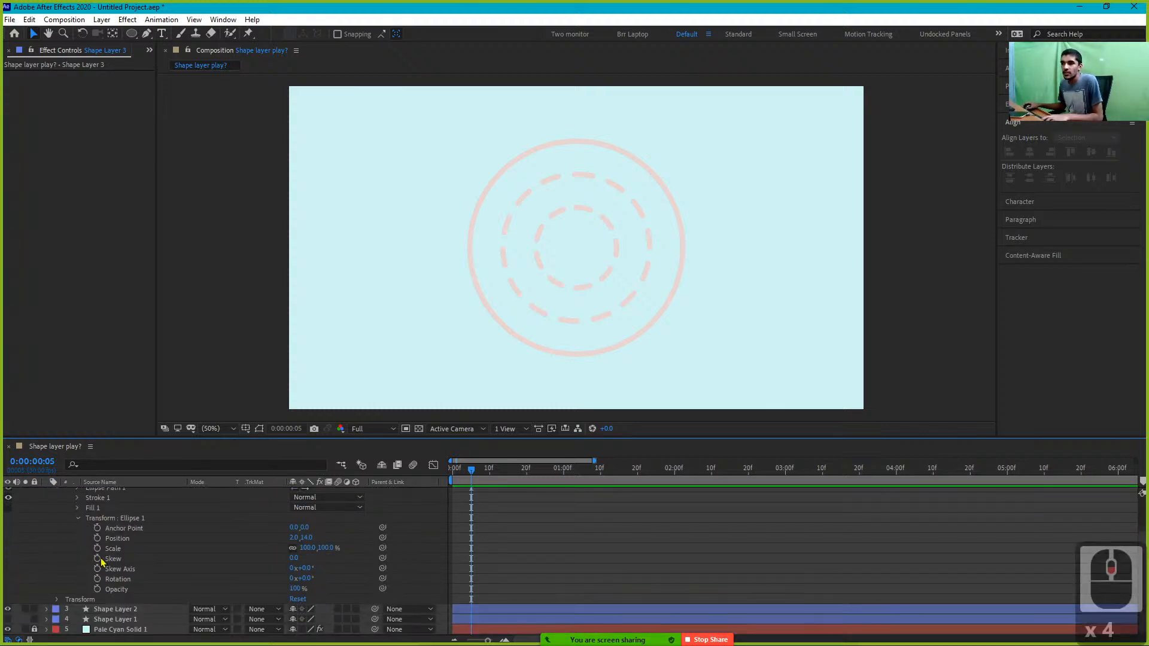
scroll(102, 562, "up", 4)
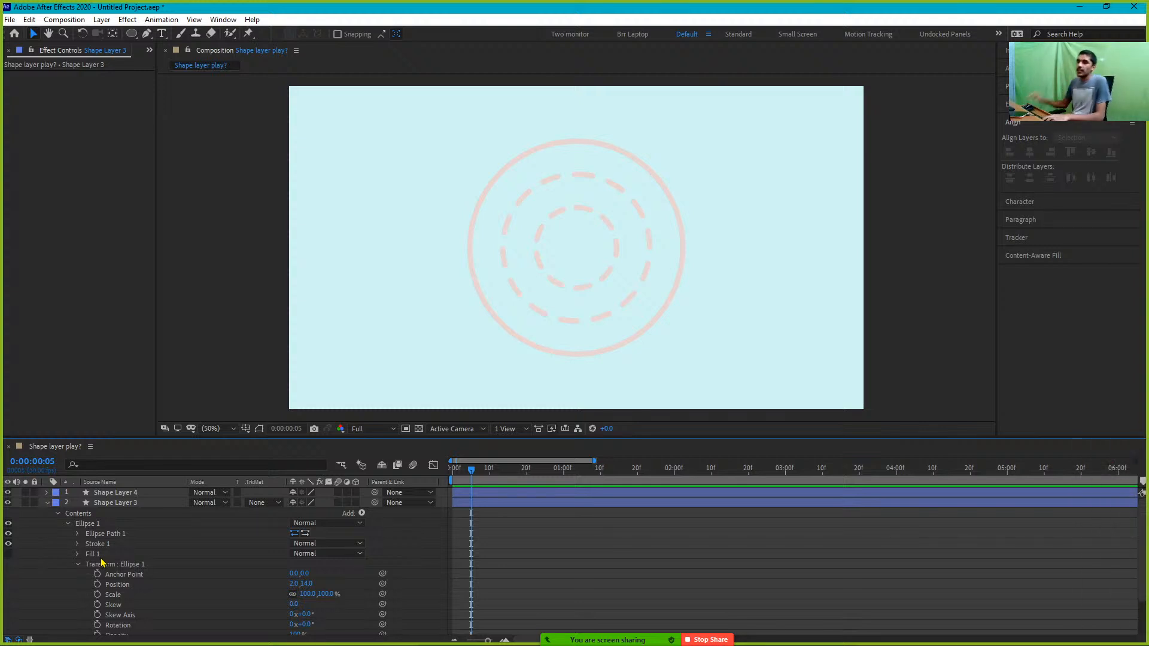
Draw a closed, curved freeform shape over the inner rings inside Shape Layer 3 with the Pen tool
left_click(527, 501)
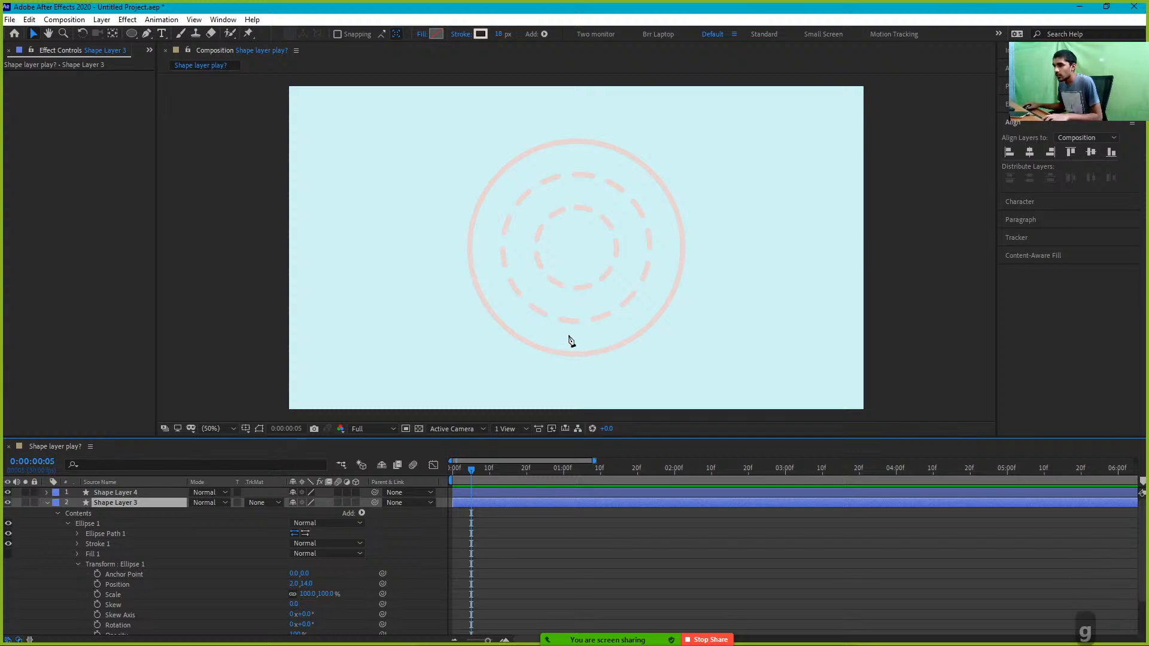
key("g")
left_click(561, 295)
left_click_drag(618, 332, 650, 305)
left_click_drag(598, 218, 533, 287)
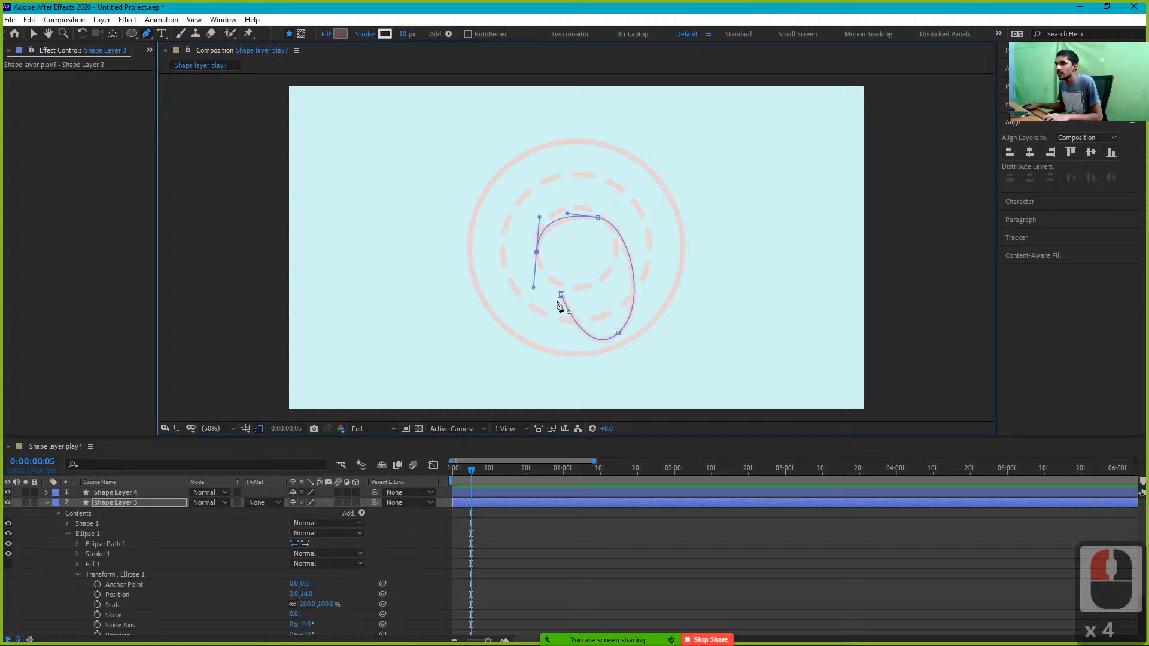
Try rotating all of Shape Layer 3 to 84° with the layer's own Transform, and undo the rotation
left_click(70, 533)
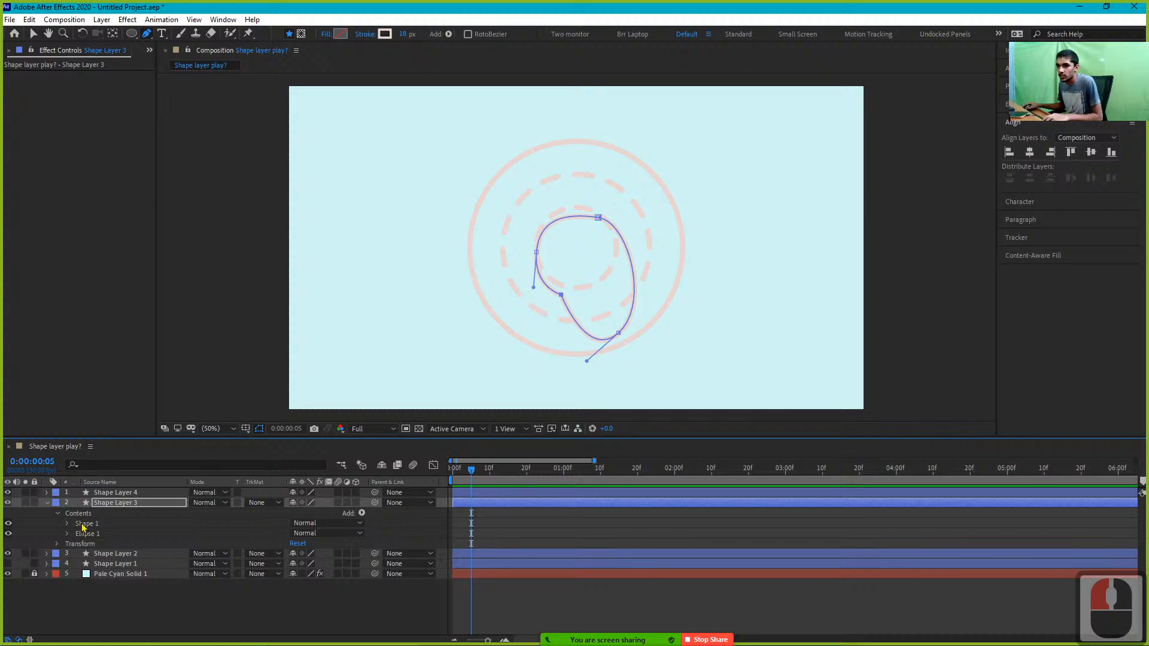
left_click(57, 543)
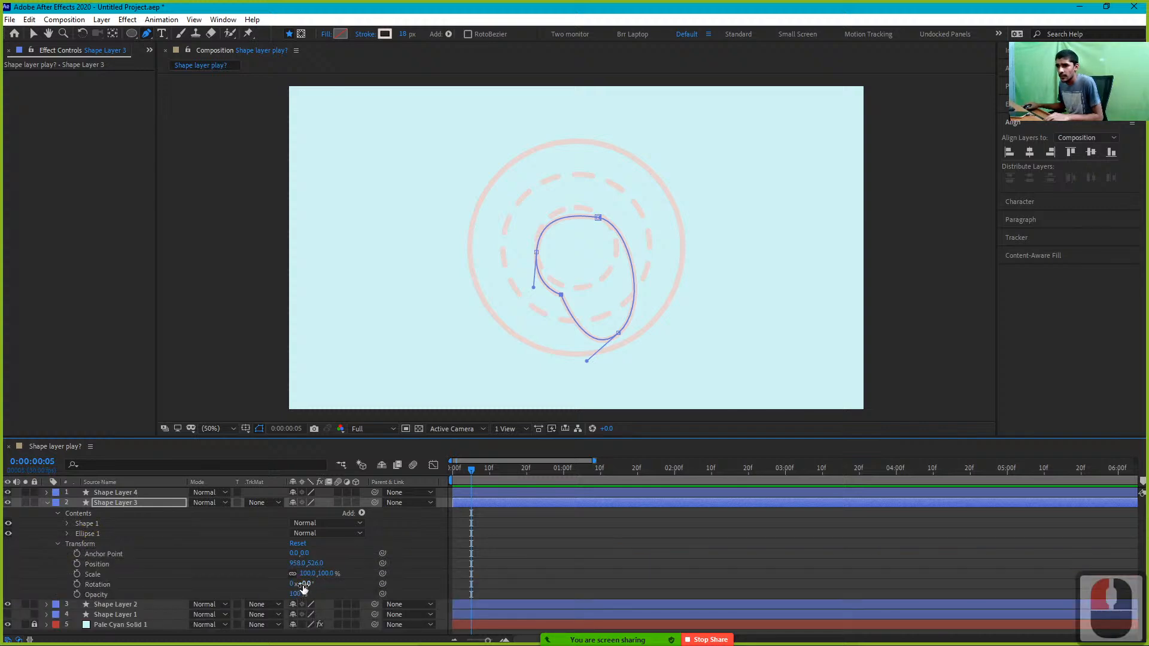
mouse_move(307, 583)
left_mouse_down()
mouse_move(341, 583)
mouse_move(303, 593)
left_mouse_up()
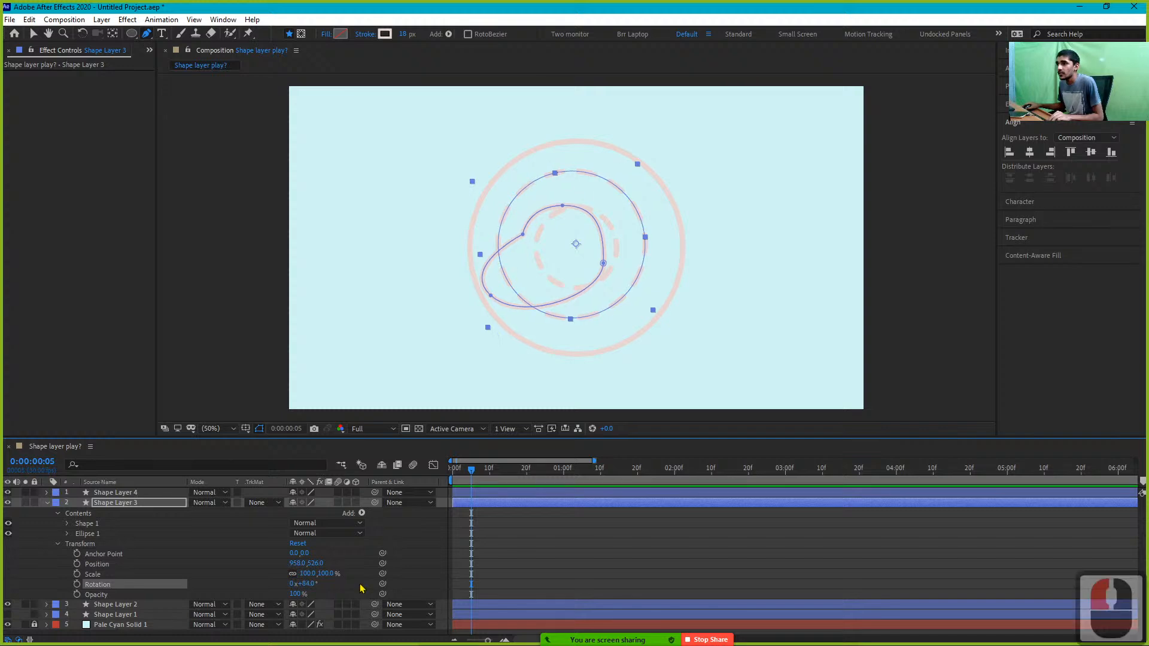
key("ctrl+z")
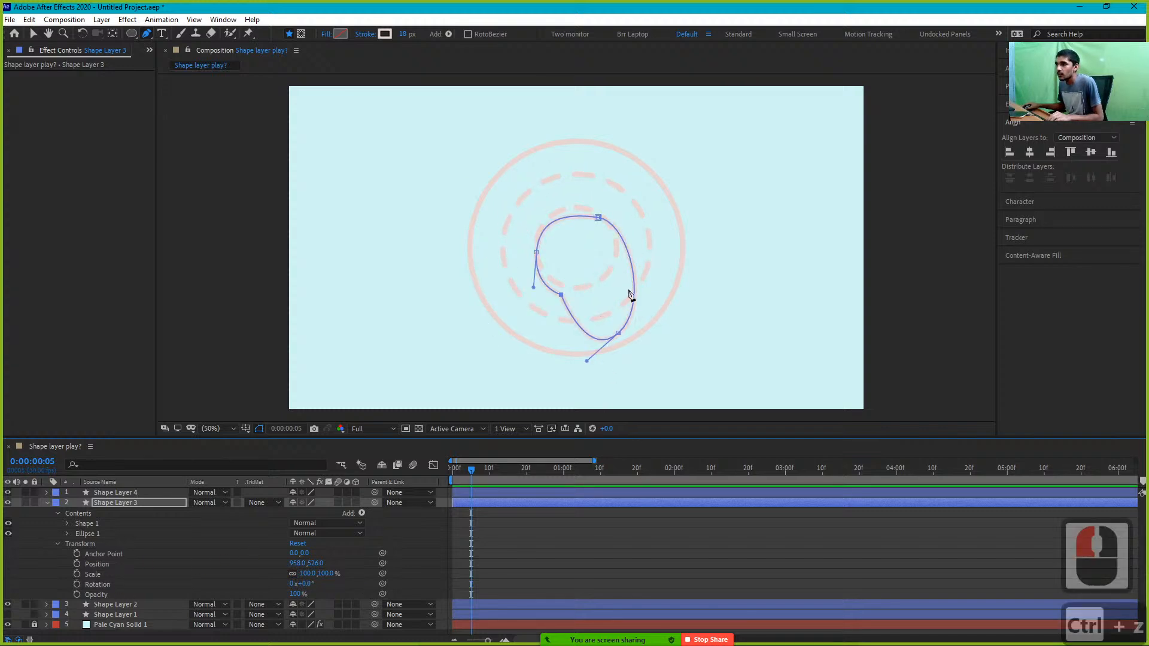
Try rotating only Ellipse 1 to 50° with its own Transform group, and undo the rotation
left_click(67, 534)
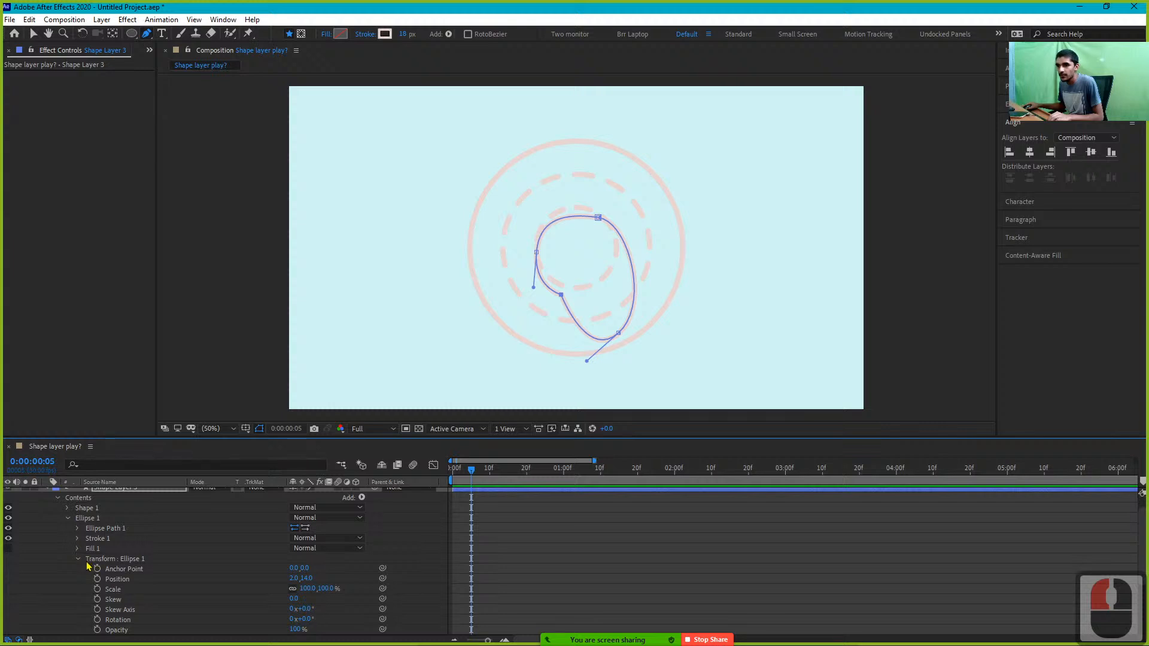
scroll(133, 585, "down", 2)
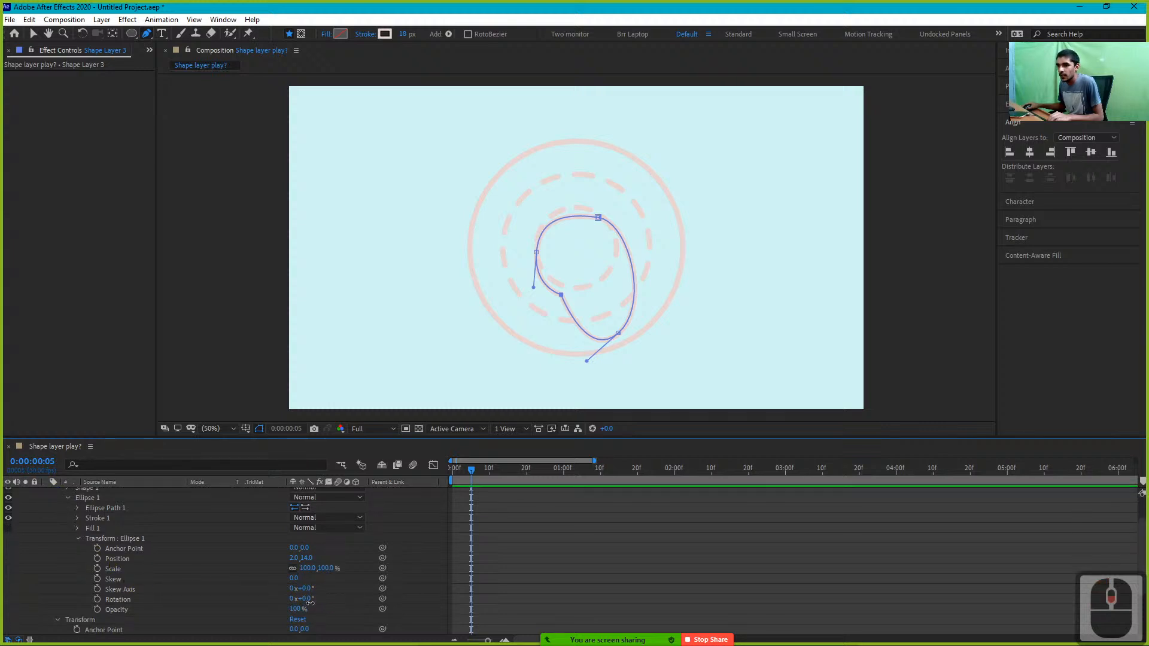
left_click_drag(302, 598, 339, 609)
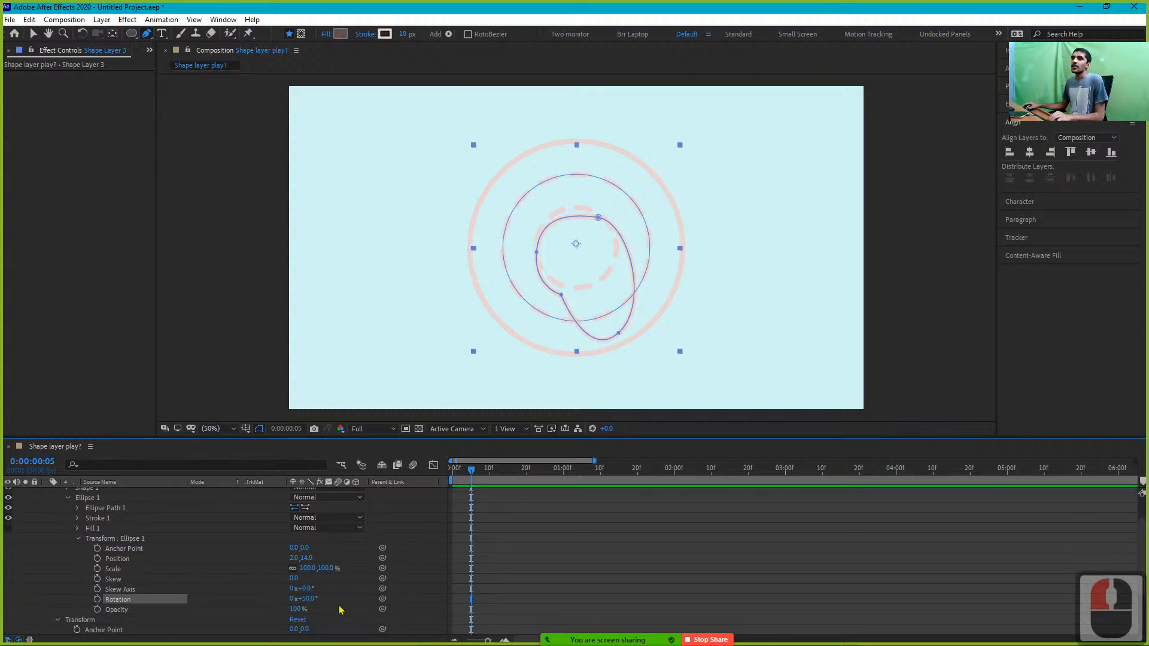
key("ctrl+z")
key("ctrl+z")
key("ctrl+z")
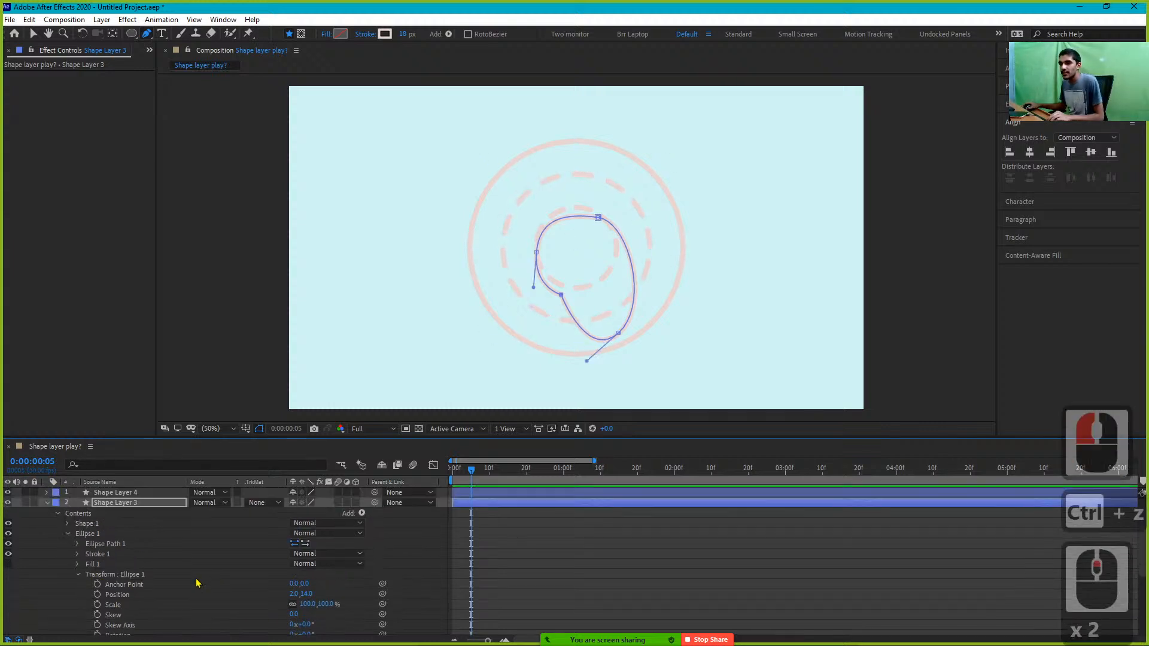
Delete the freeform Shape 1 from the contents of Shape Layer 3
left_click(91, 525)
key("Delete")
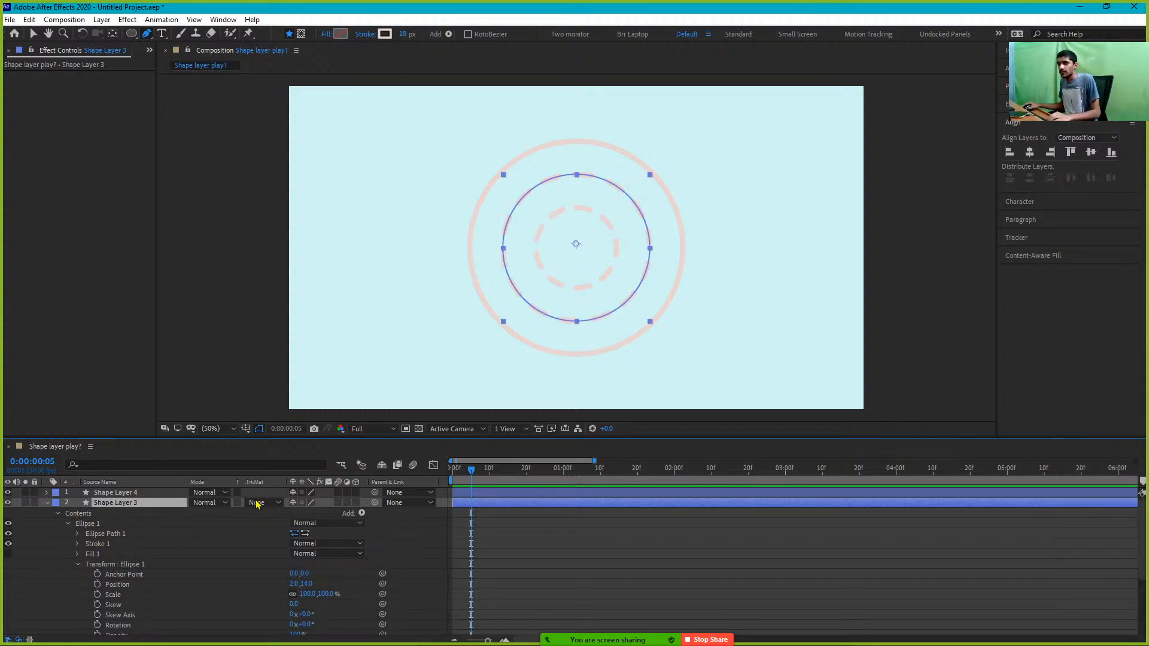
Set the dash Offset of Shape Layer 3's Stroke 1 to 108 and add an Offset keyframe at 0:00:00:00
scroll(114, 568, "down", 2)
scroll(102, 562, "up", 2)
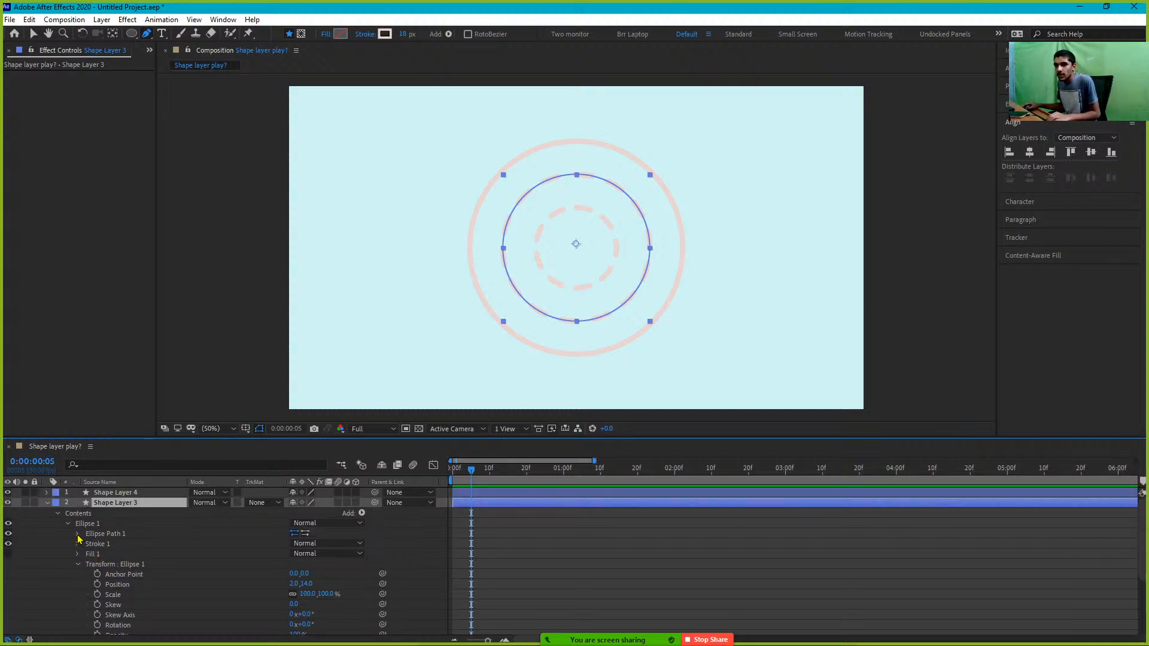
left_click(77, 534)
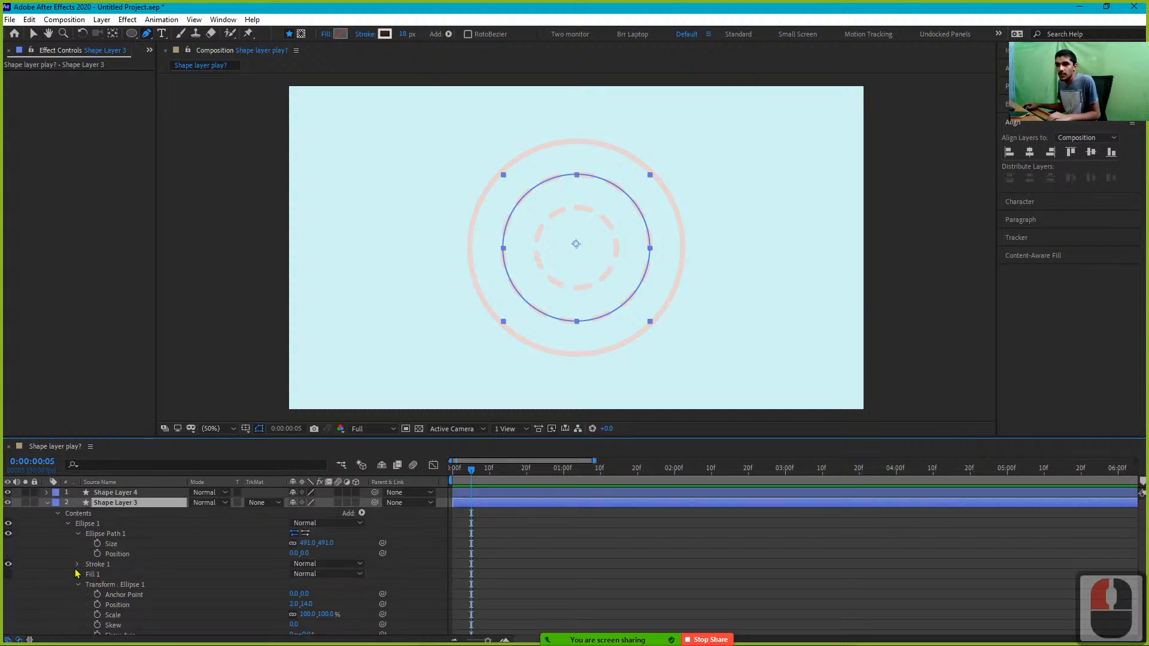
left_click(77, 564)
scroll(78, 572, "down", 2)
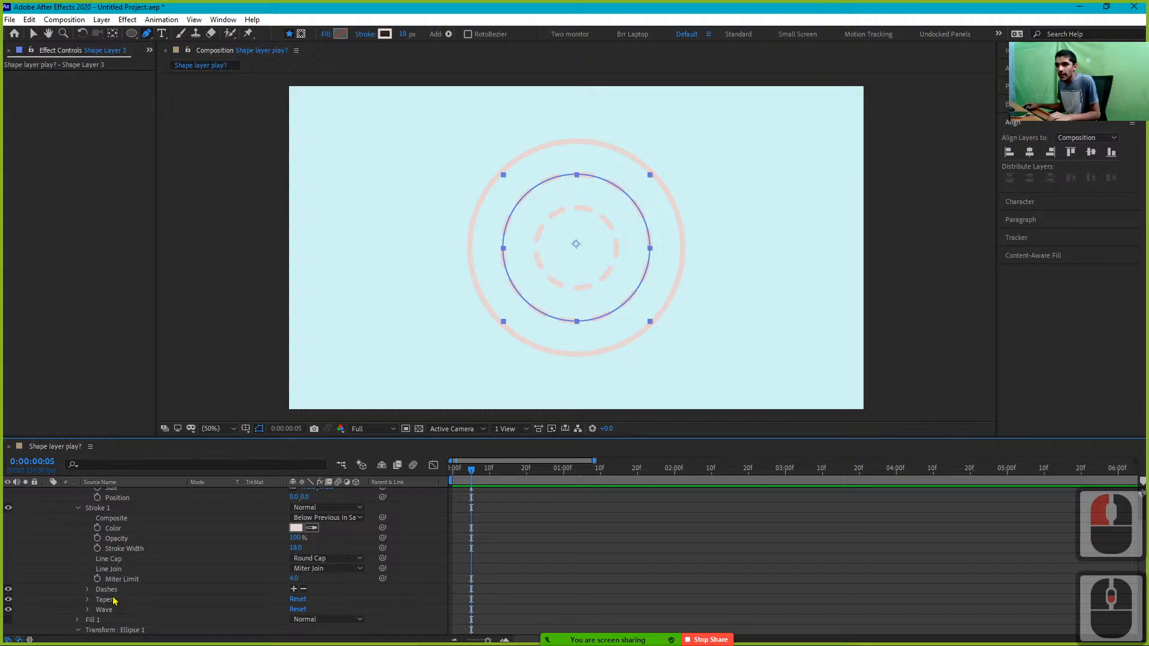
scroll(160, 605, "down", 1)
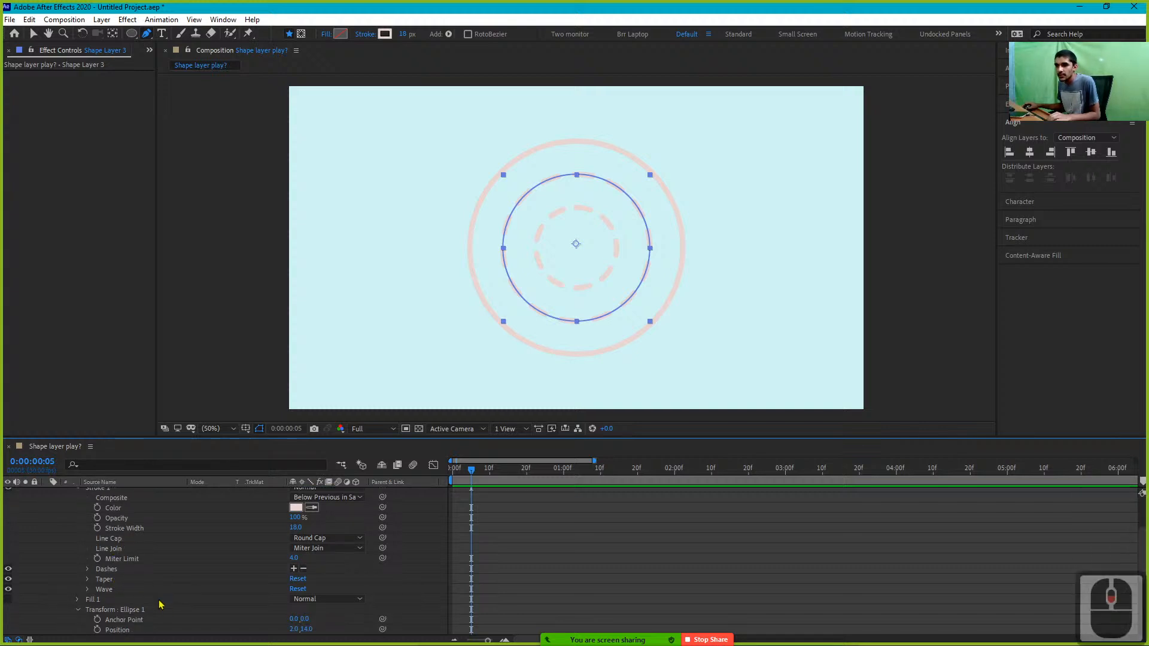
left_click(87, 569)
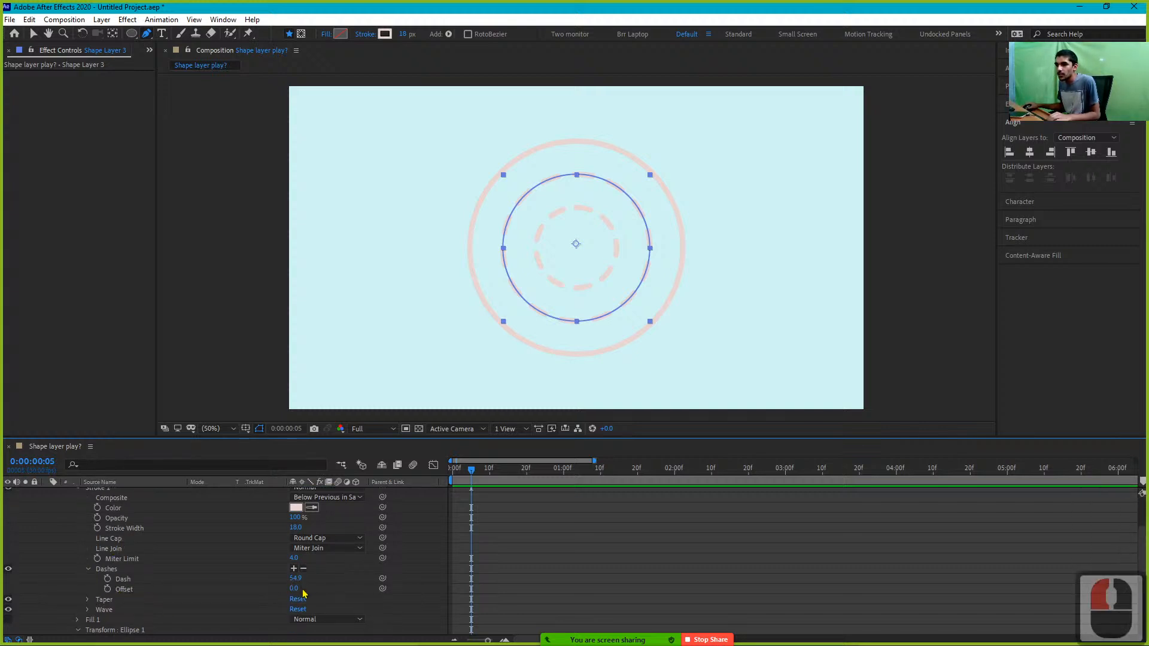
left_click_drag(293, 588, 367, 600)
left_click_drag(471, 470, 452, 471)
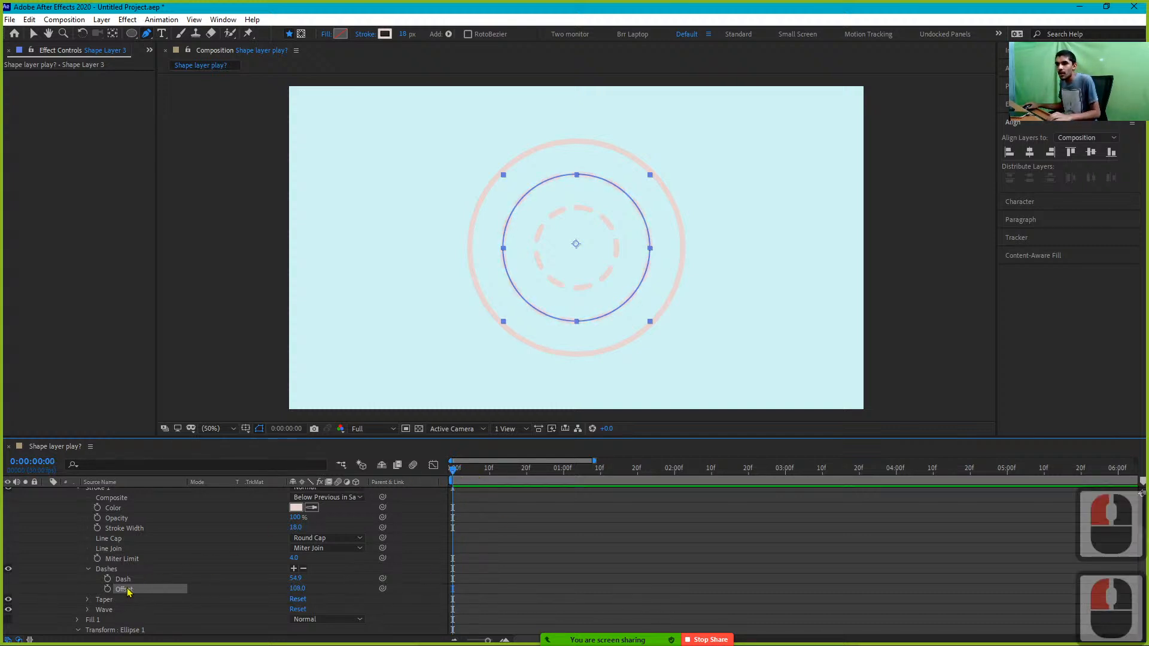
left_click(108, 589)
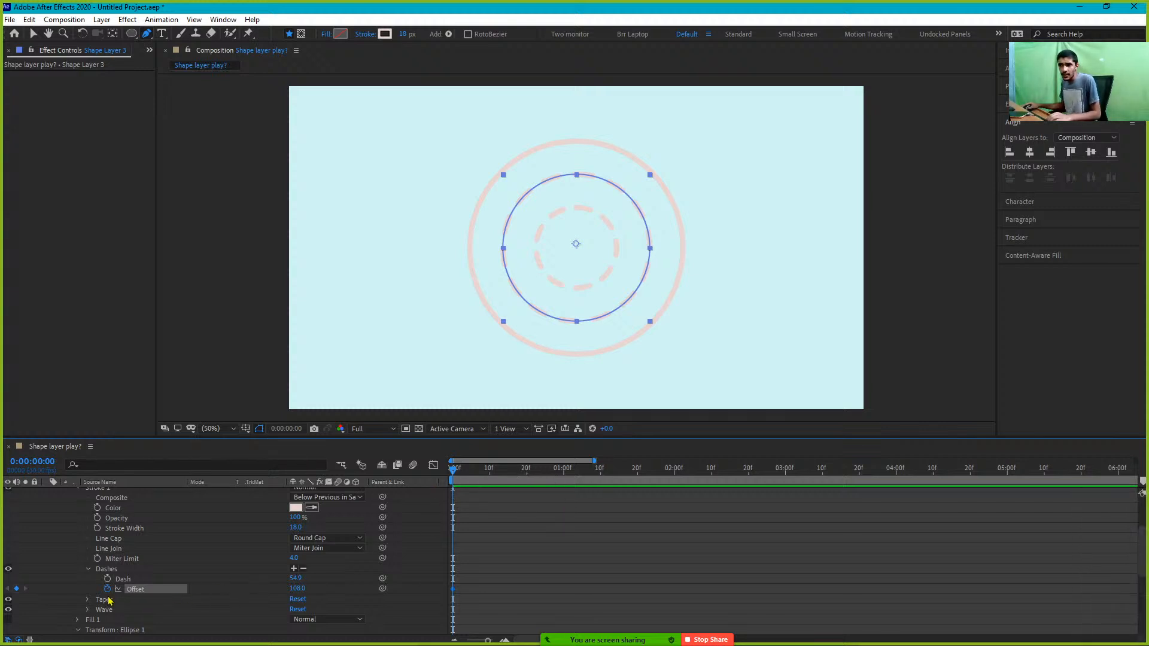
Add a second Offset keyframe with value 891 at 0:00:06:09 and preview the moving dashes
left_click_drag(500, 470, 959, 470)
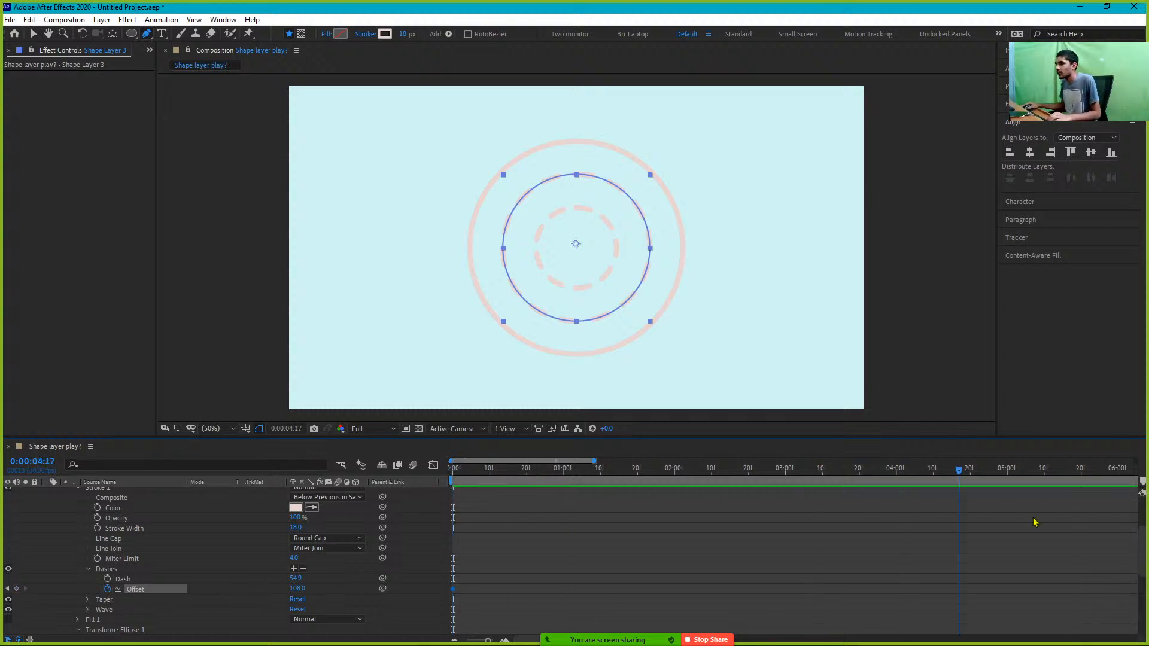
left_click_drag(1035, 522, 1139, 479)
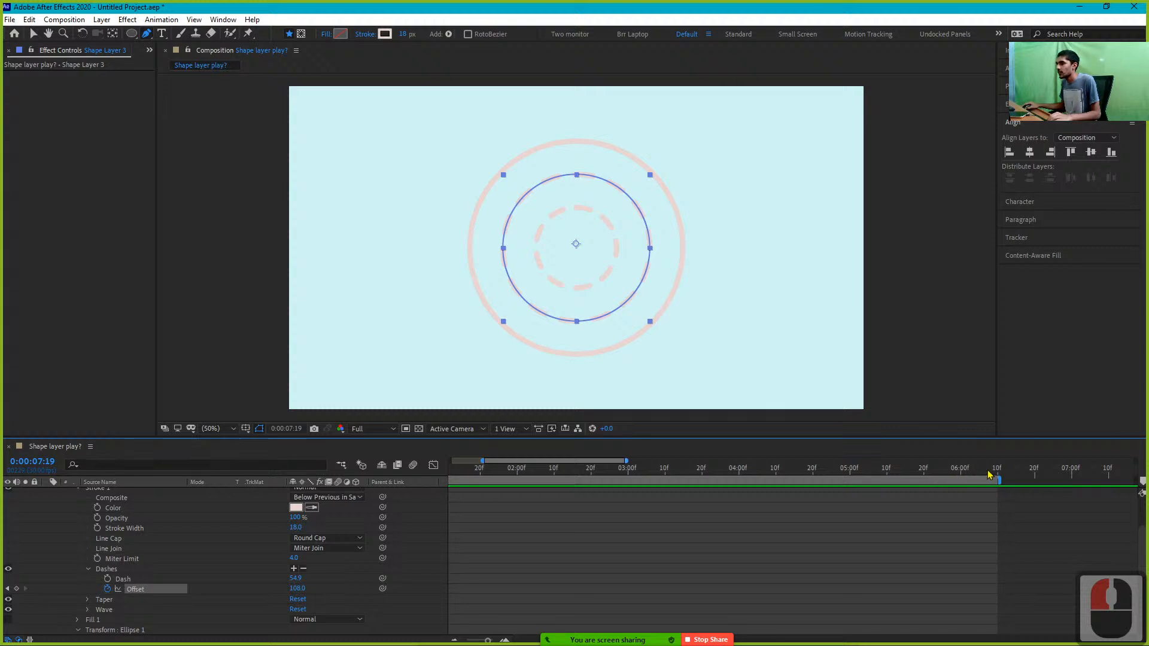
left_click(988, 475)
left_click_drag(299, 588, 464, 588)
left_click_drag(741, 584, 810, 536)
scroll(843, 528, "down", 2)
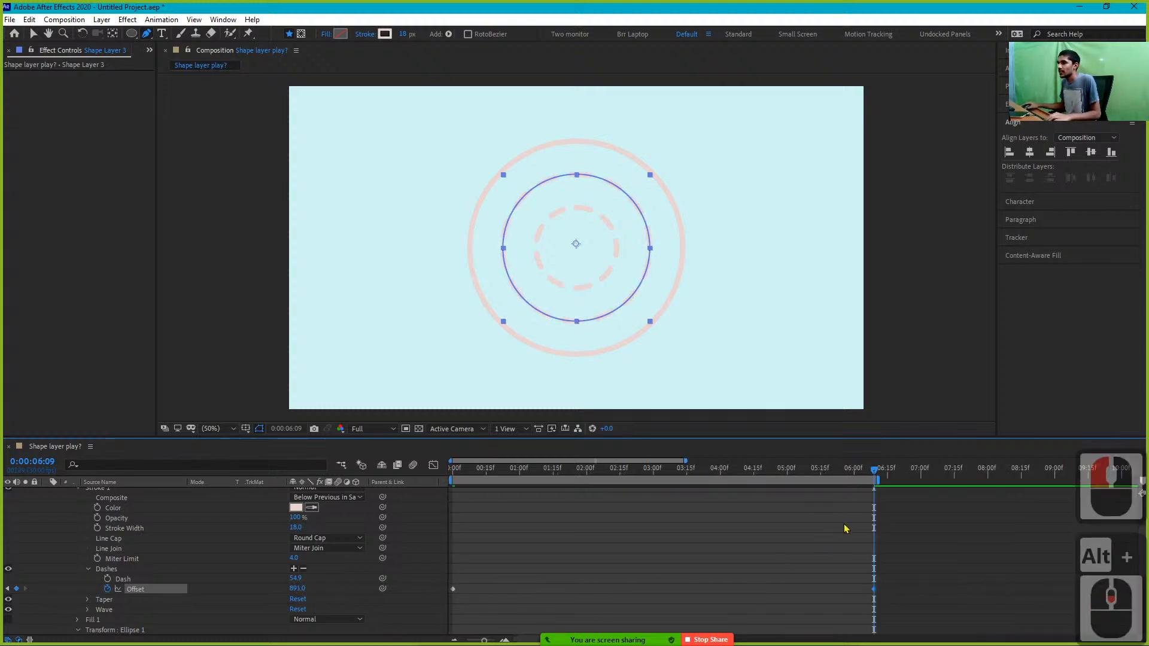
key("space")
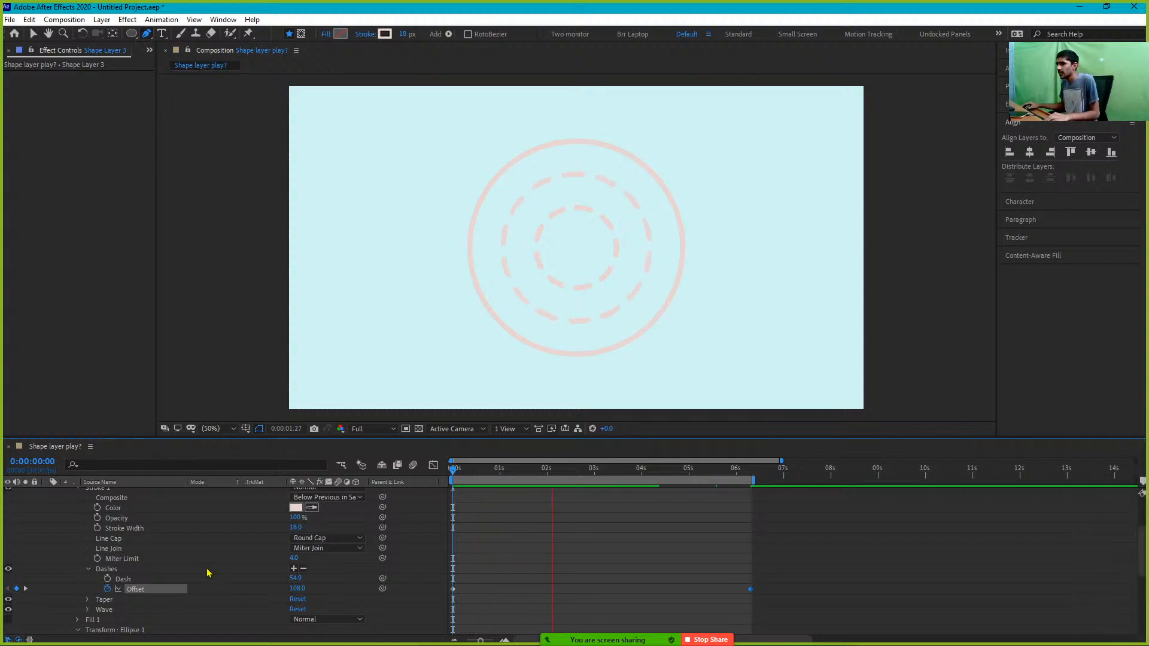
Delete both dash Offset keyframes from Shape Layer 3's stroke
scroll(187, 581, "down", 6)
scroll(186, 589, "up", 7)
scroll(186, 589, "up", 15)
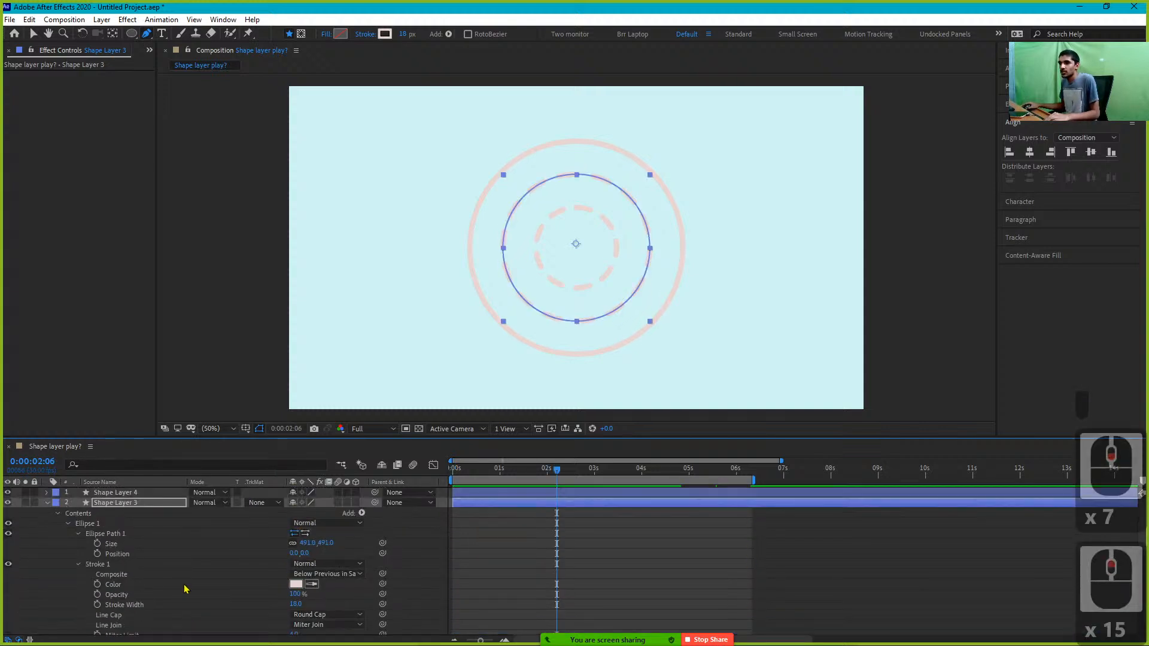
scroll(187, 589, "down", 7)
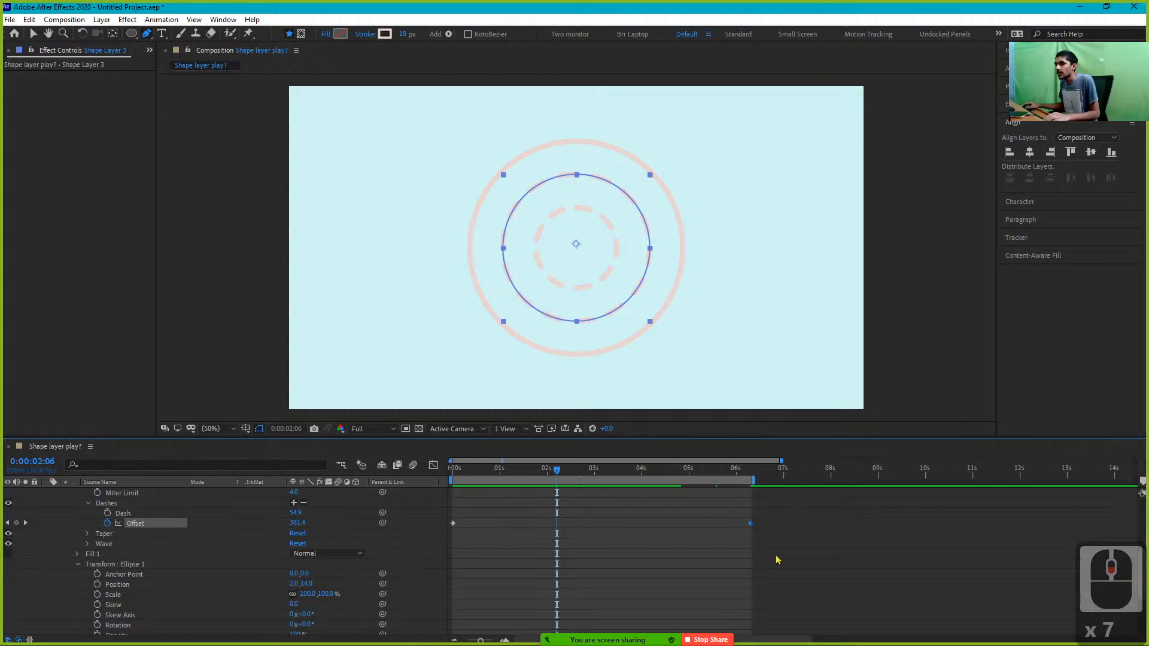
left_click_drag(770, 571, 452, 510)
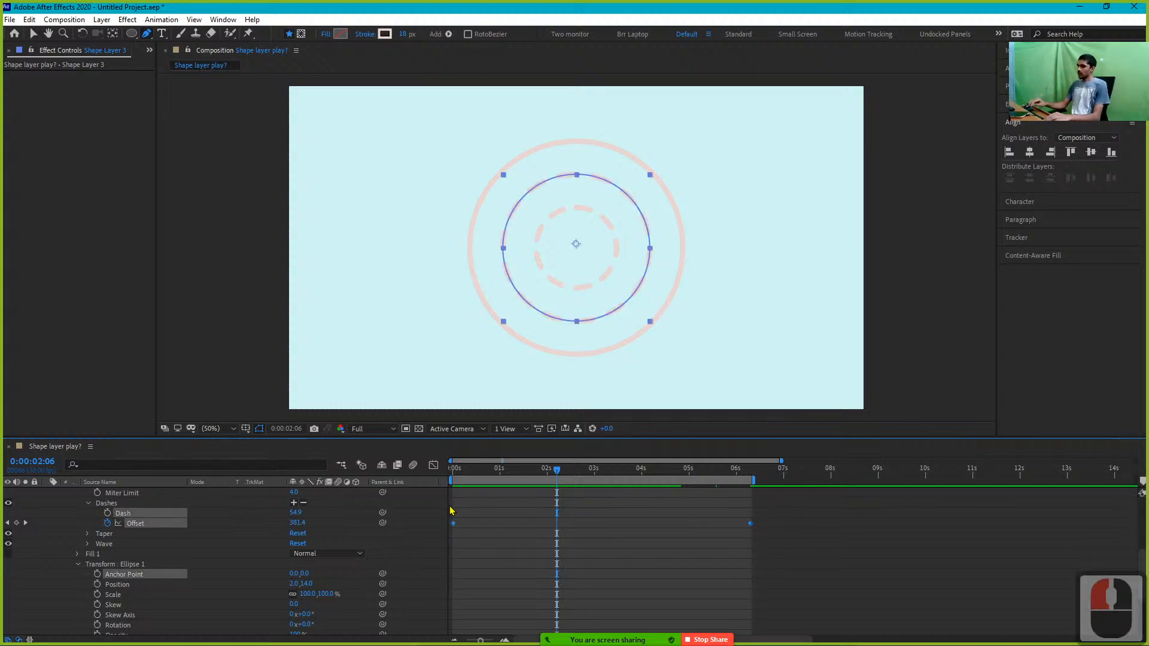
key("Delete")
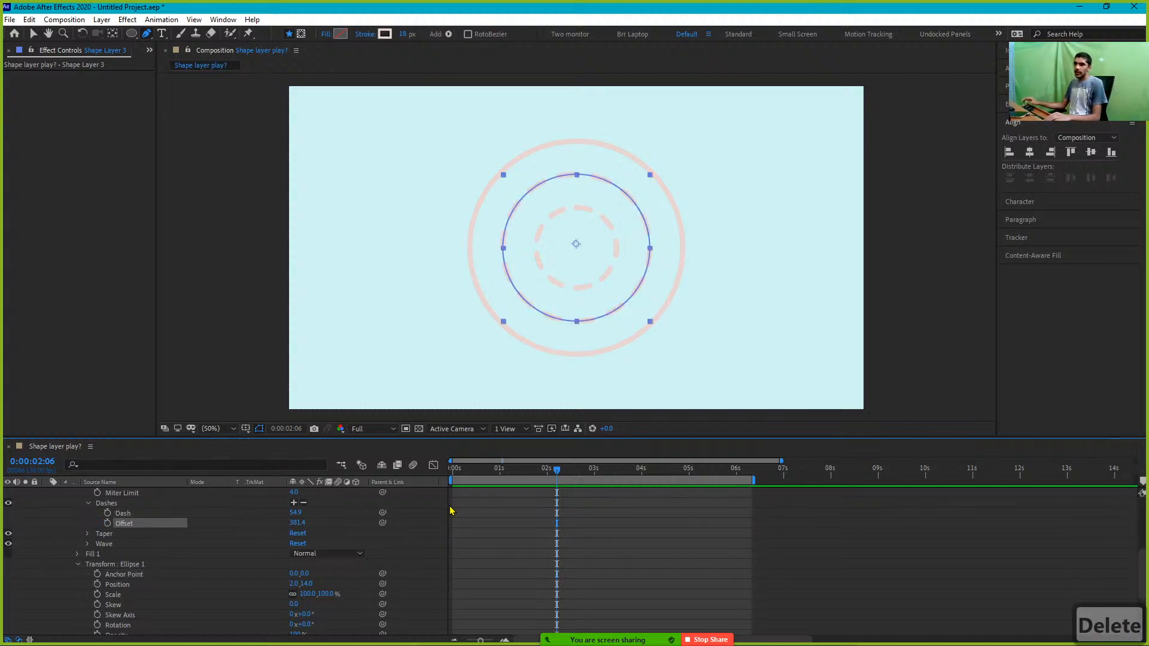
Add the expression time*4 to the dash Offset of Shape Layer 3's Stroke 1 and preview the dashes from the start
left_click(107, 523, "alt")
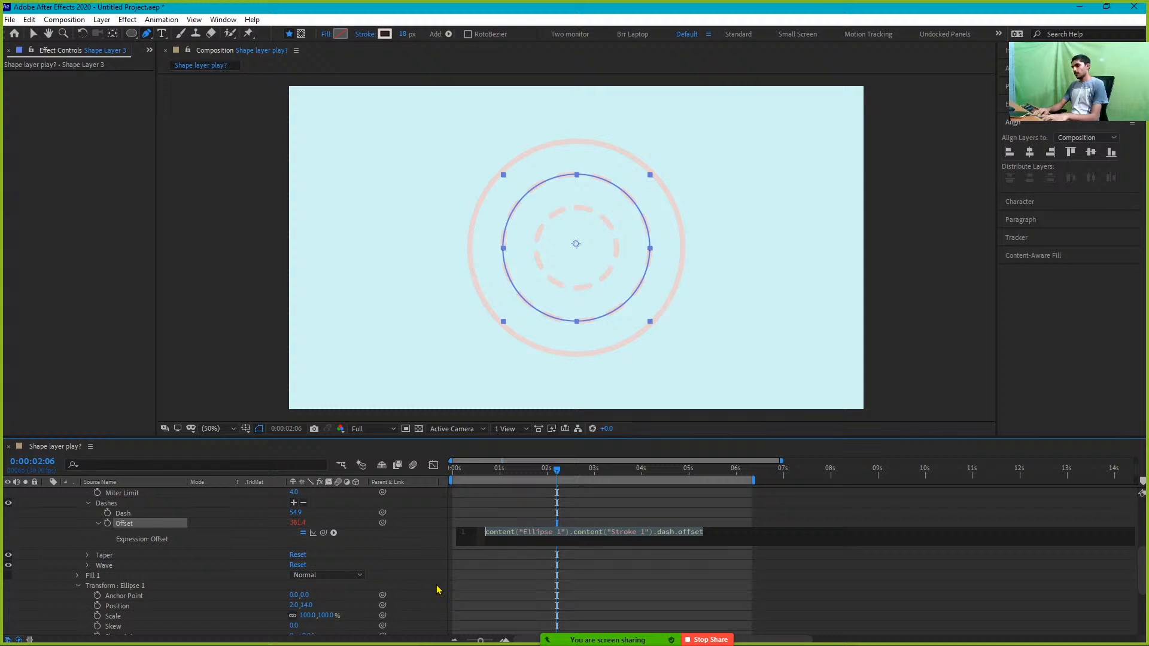
type("time")
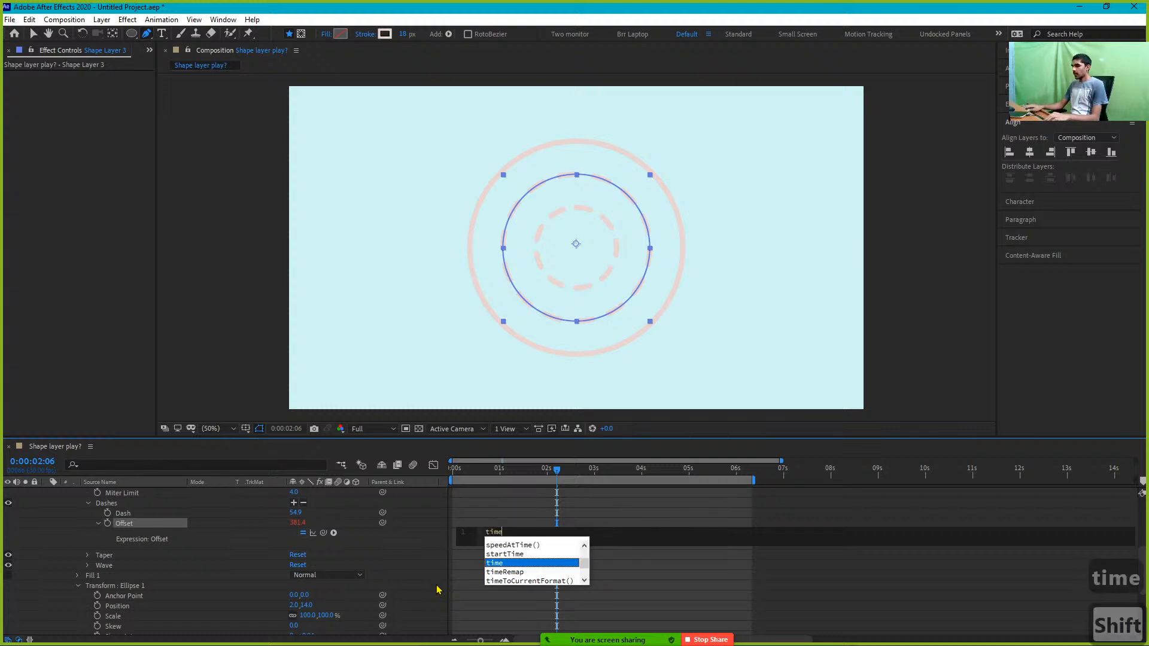
type("*4")
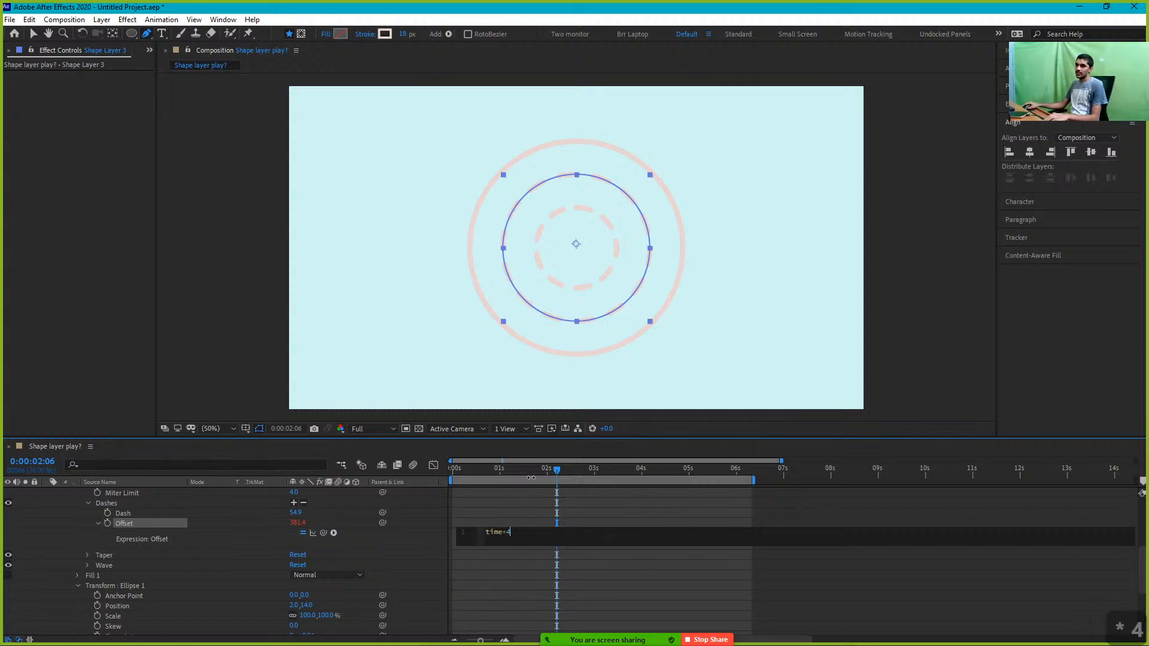
left_click(454, 473)
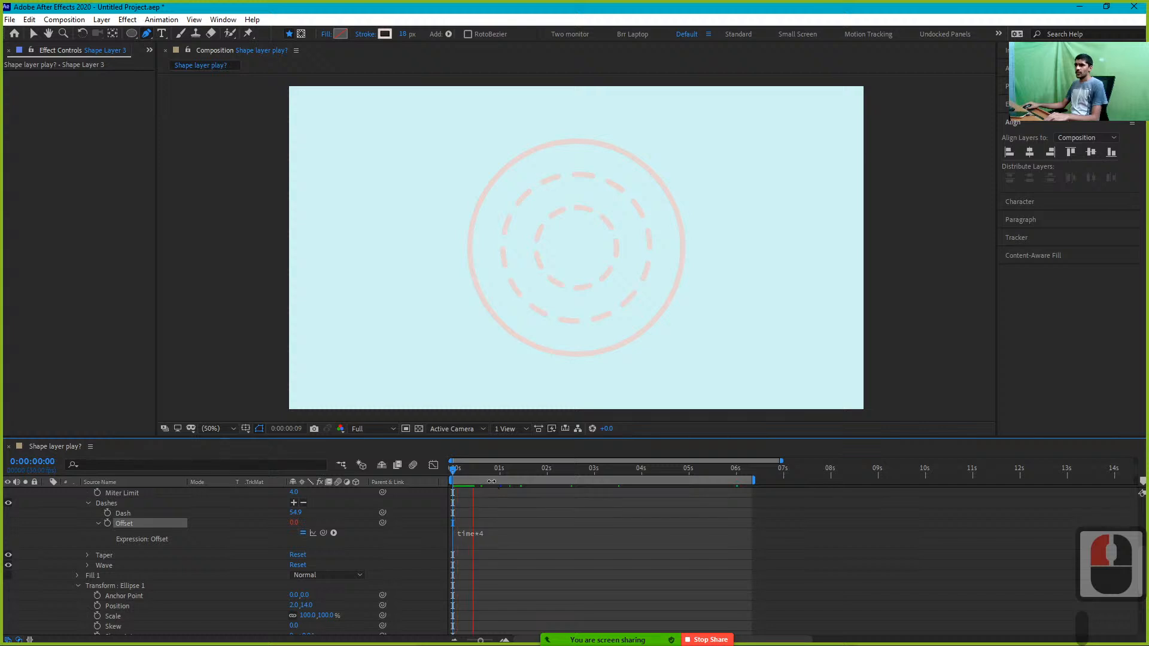
left_click(514, 468)
Change Shape Layer 3's dash Offset expression to time*400 and preview the motion from the start
left_click(525, 533)
left_click(525, 532)
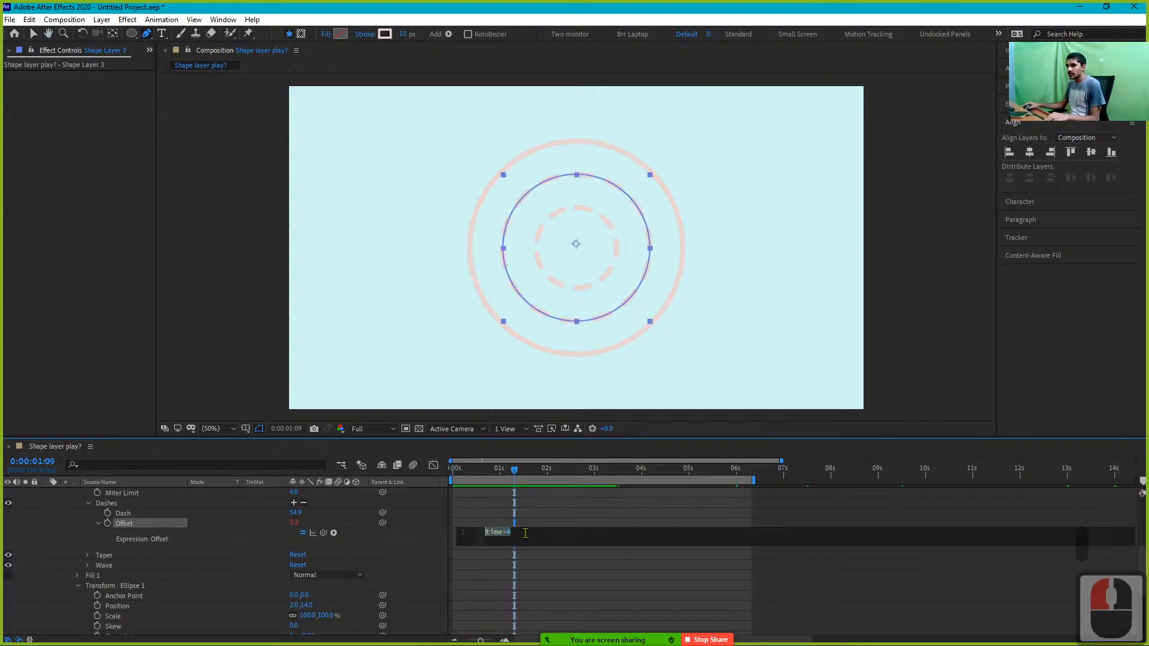
type("00")
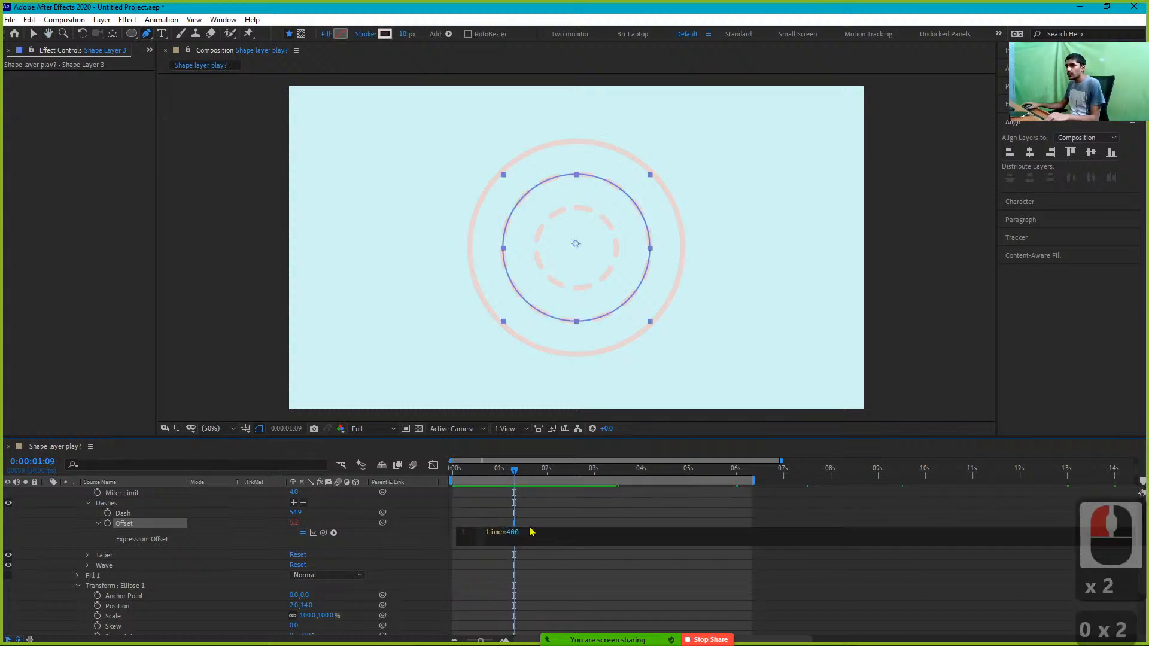
left_click(455, 472)
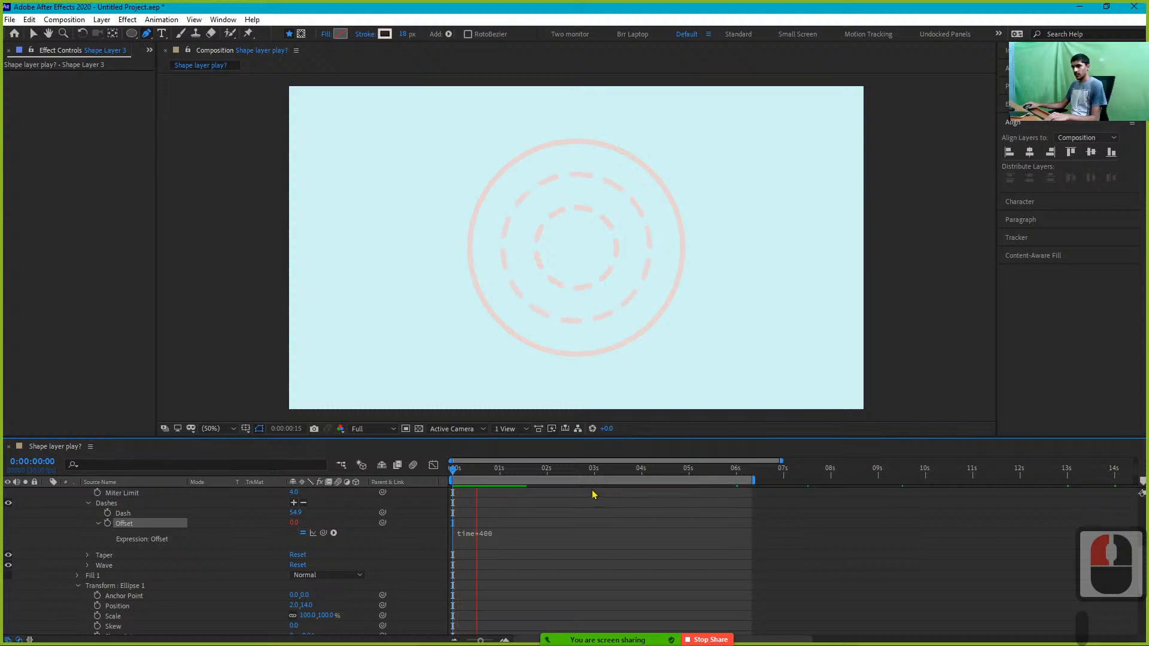
Set Shape Layer 3's dash Offset expression to time*100 and play the animation from 0:00:00:00
left_click(520, 539)
left_click(524, 532)
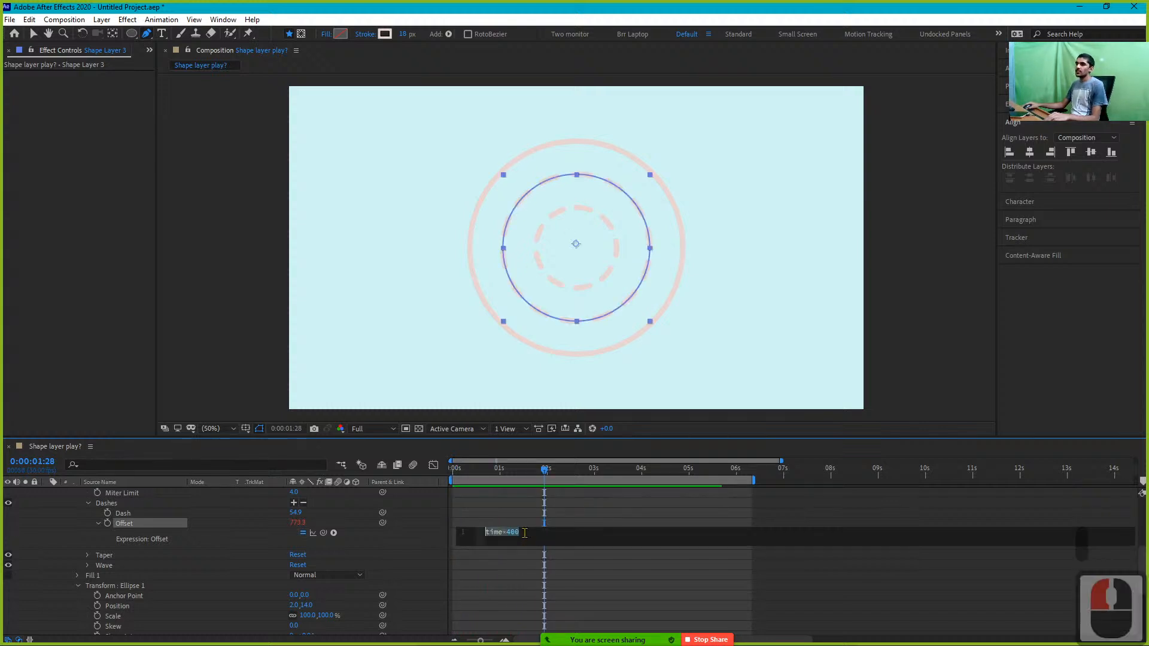
left_click(537, 531)
key("BackSpace")
key("BackSpace")
key("BackSpace")
type("1")
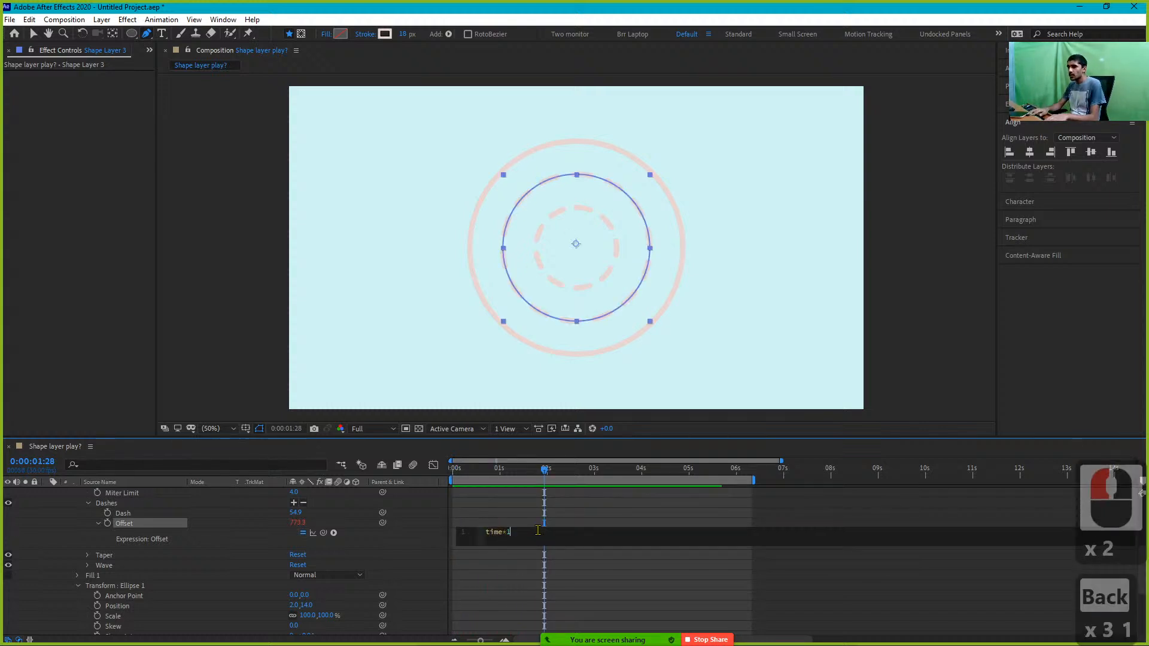
type("00")
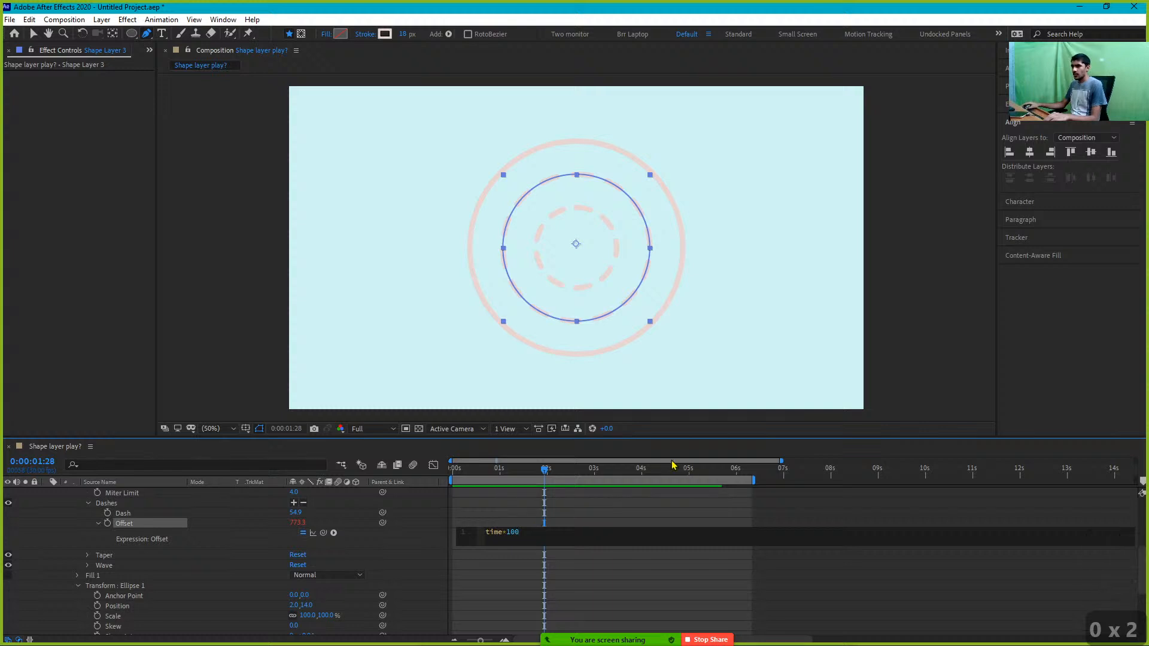
left_click_drag(526, 470, 453, 470)
key("space")
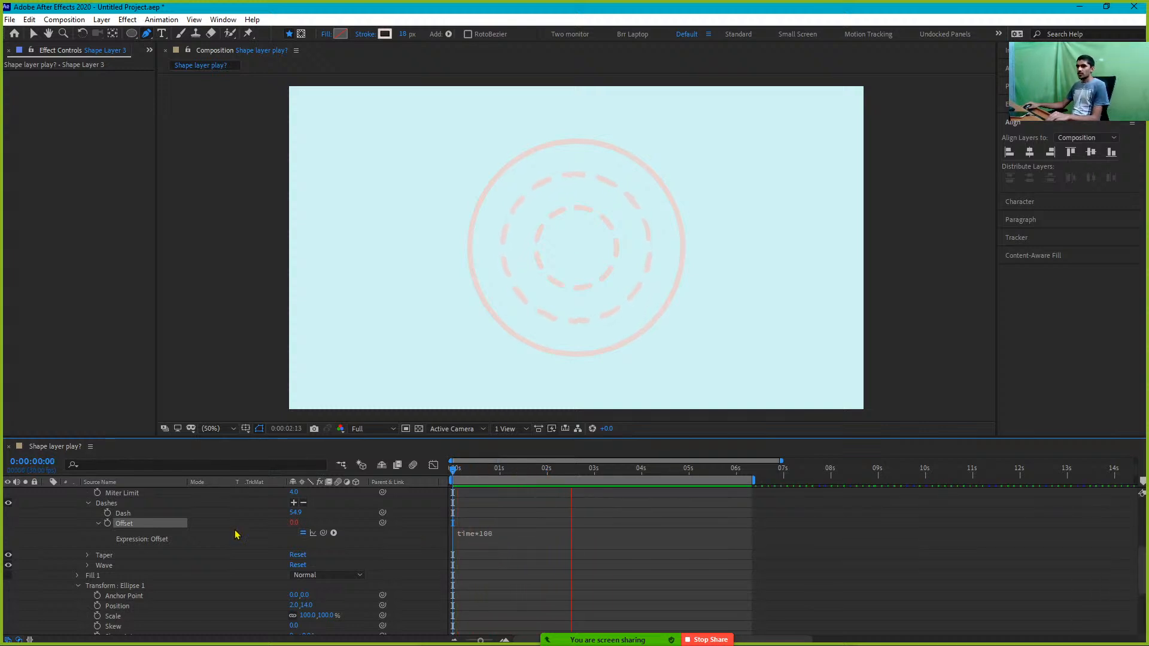
Copy only the expression from the dash Offset of Shape Layer 3
left_click(165, 536)
left_click(158, 542)
left_click(150, 535)
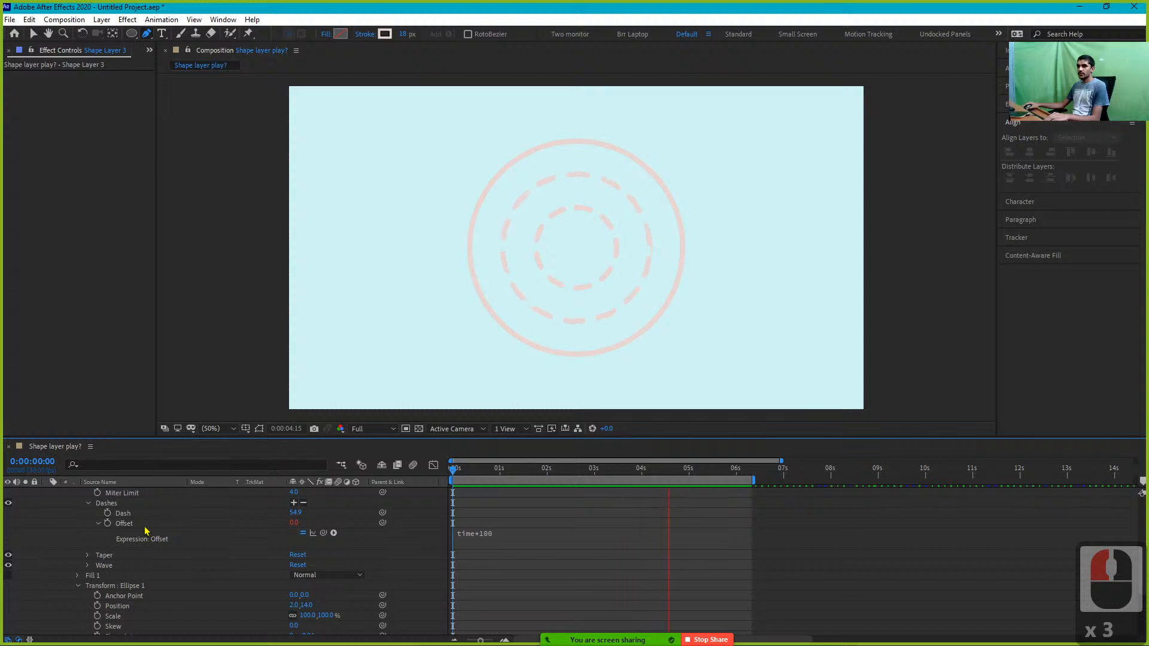
right_click(143, 529)
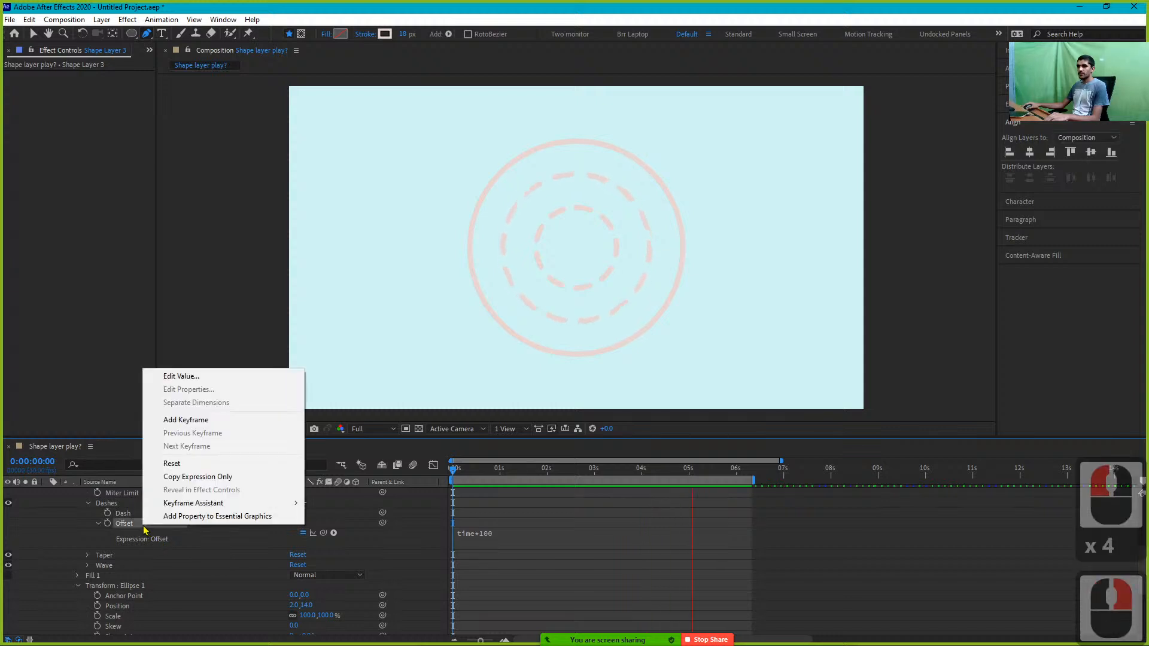
left_click(194, 477)
Paste the copied expression onto the dash Offset of Shape Layer 4's Stroke 1
scroll(214, 500, "up", 11)
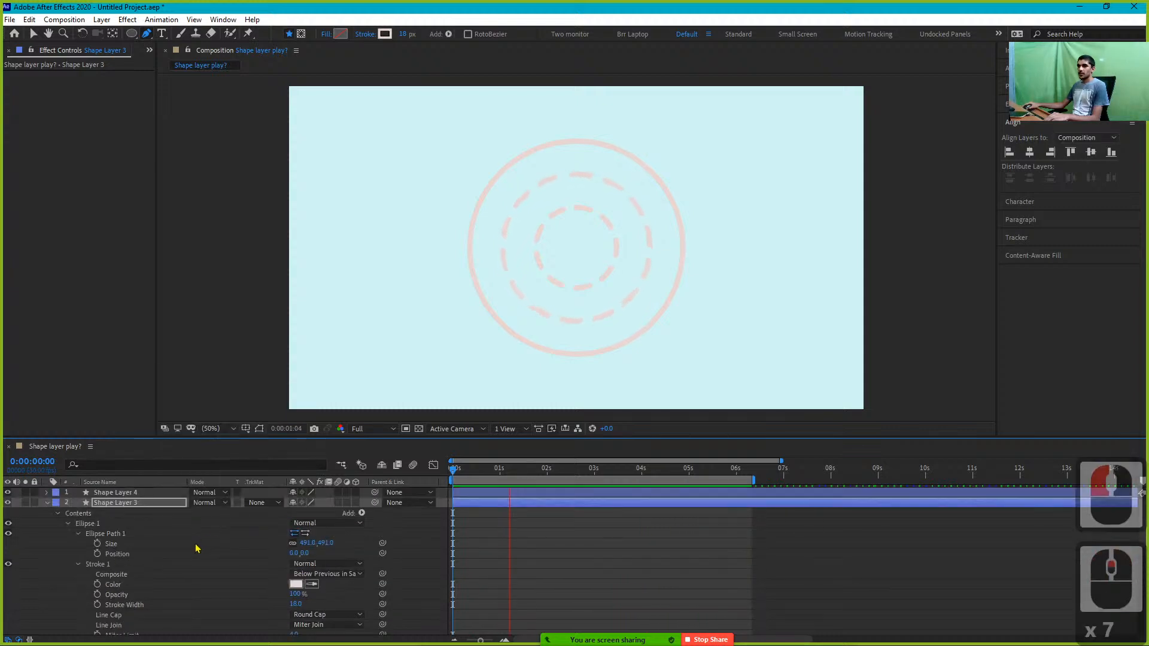
left_click(115, 493)
left_click(48, 492)
left_click(110, 504)
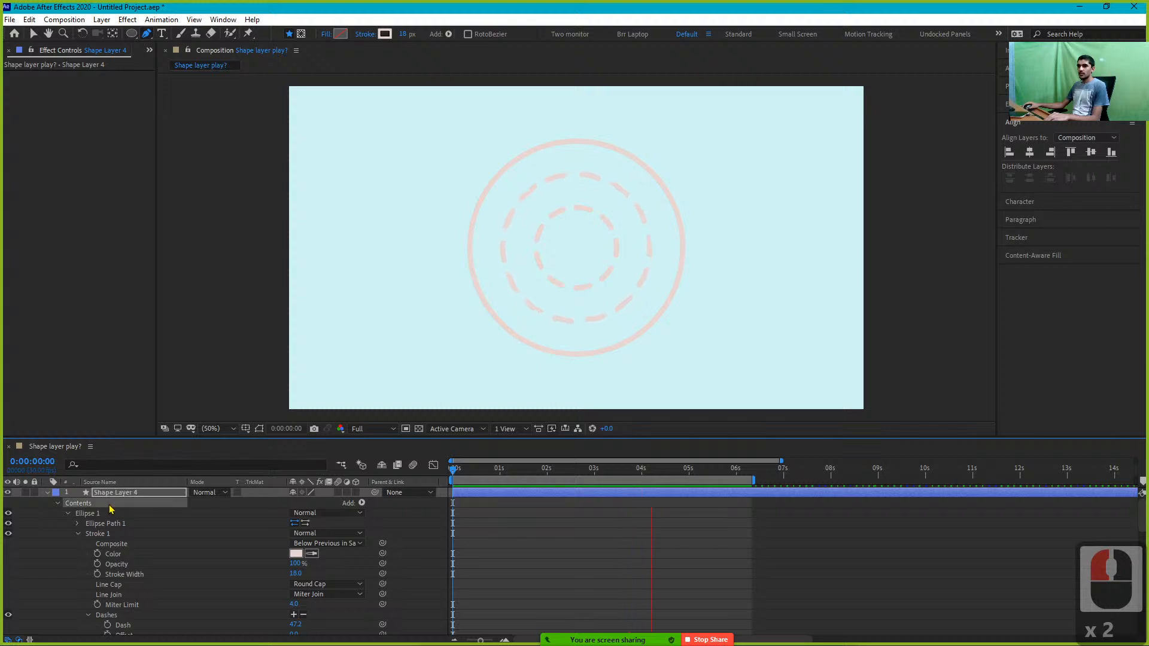
right_click(110, 508)
left_click(79, 572)
scroll(143, 622, "down", 2)
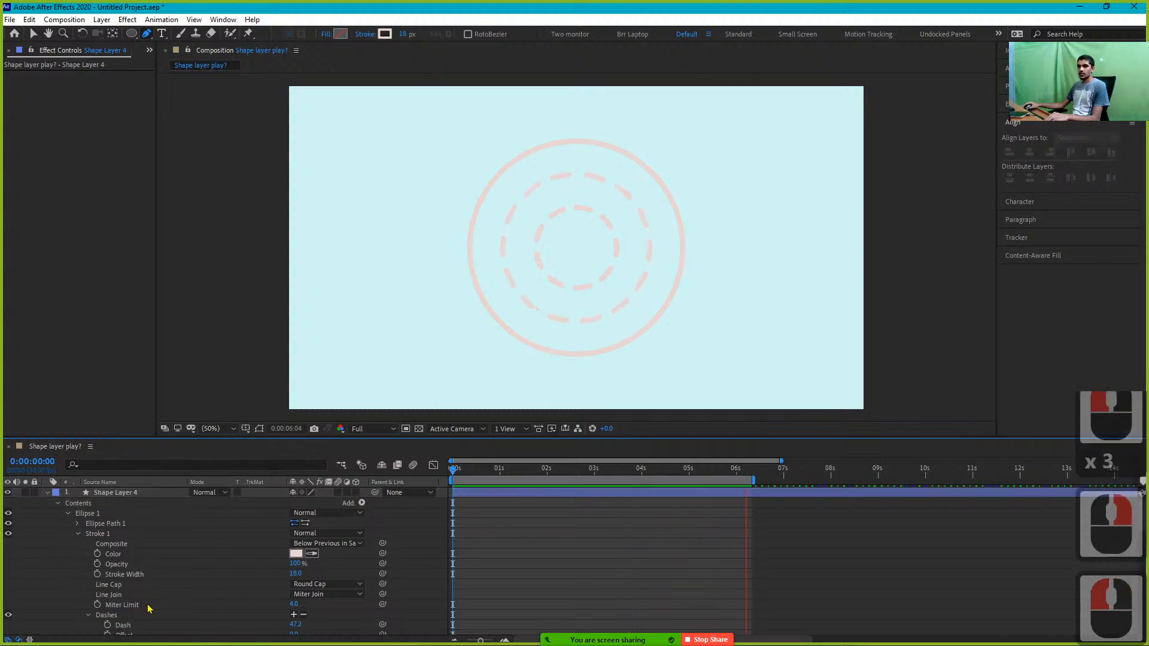
right_click(139, 615)
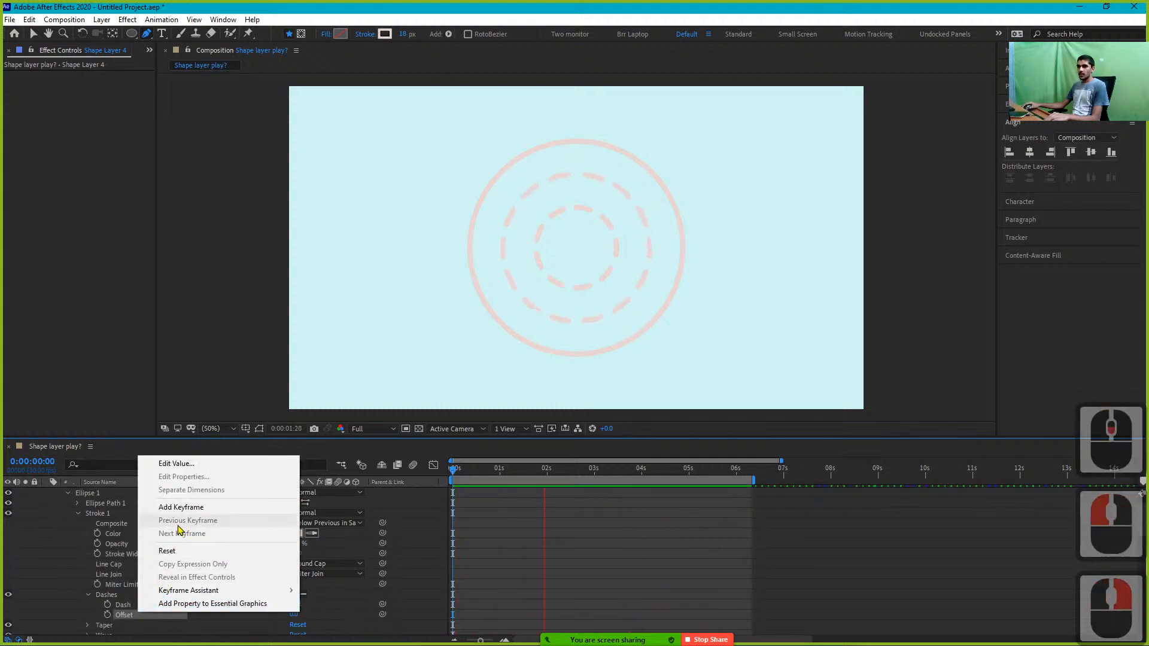
left_click(123, 616)
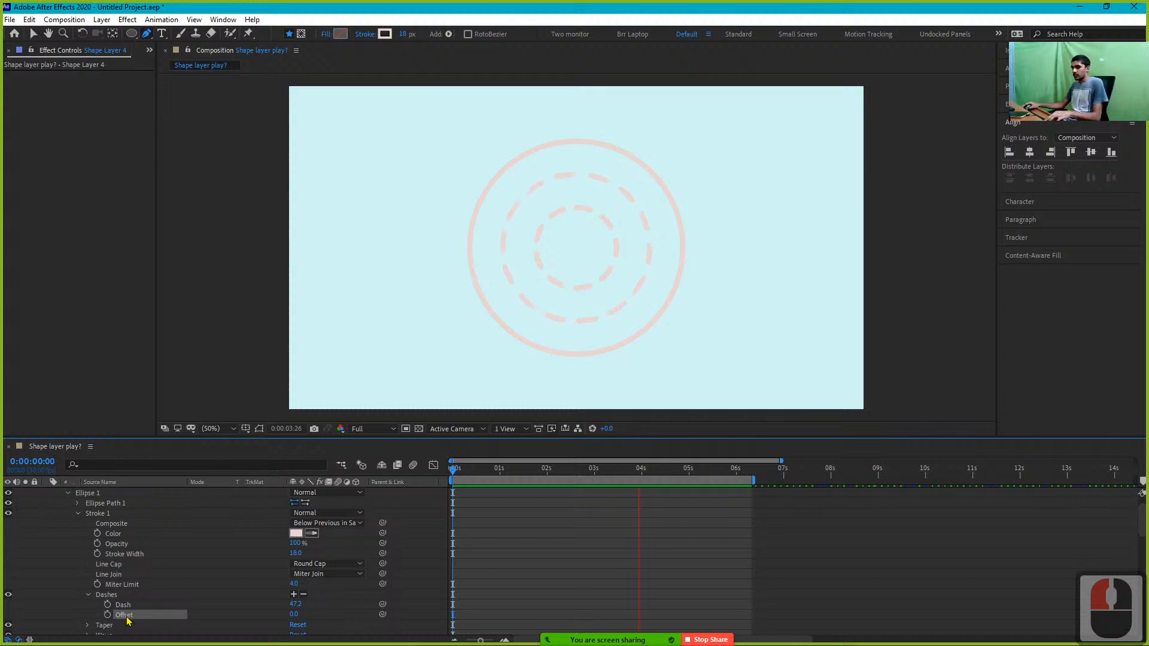
key("ctrl+v")
scroll(167, 599, "down", 2)
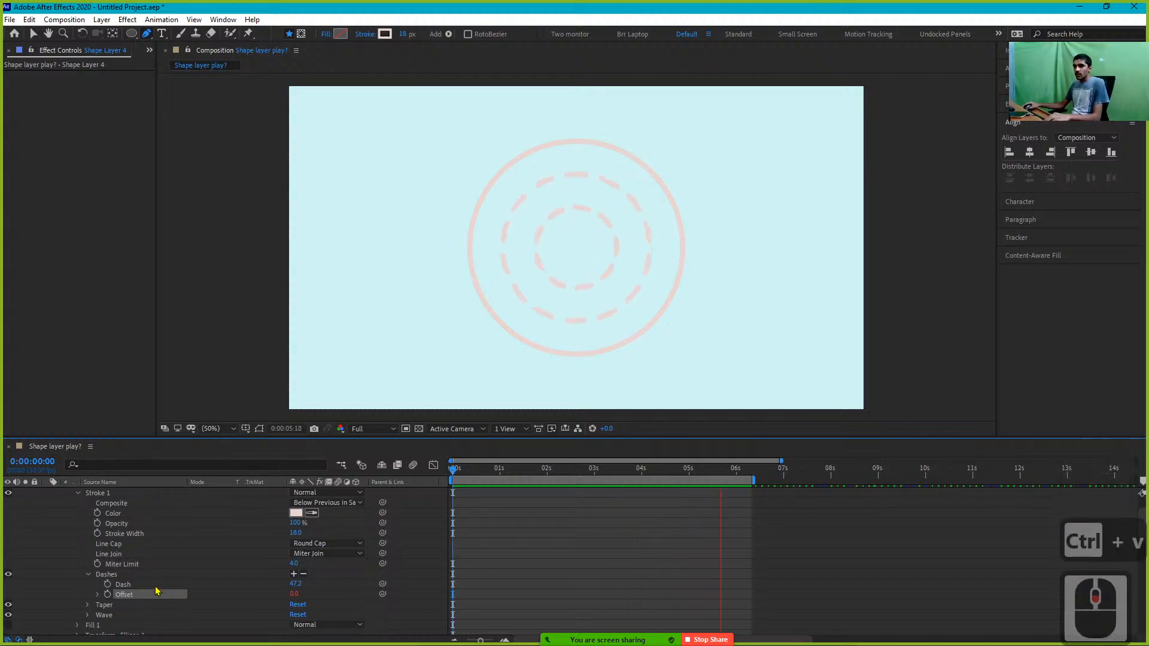
left_click(164, 584)
left_click(191, 585)
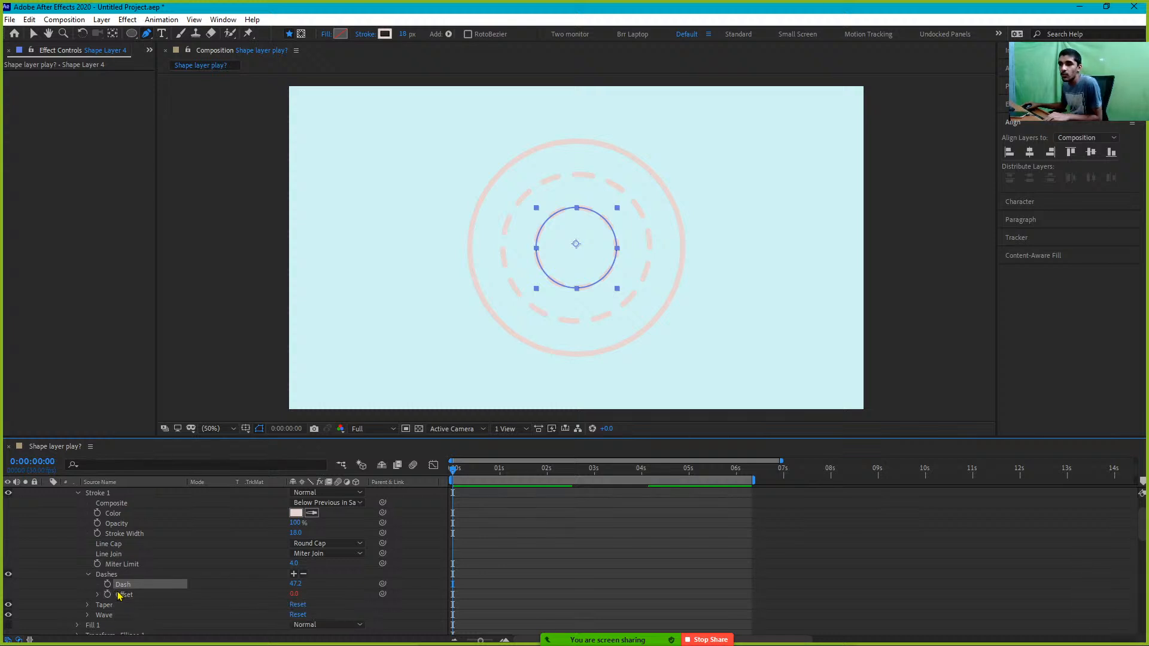
Edit Shape Layer 4's dash Offset expression to time*(-100) and preview both dashed rings
left_click(98, 596)
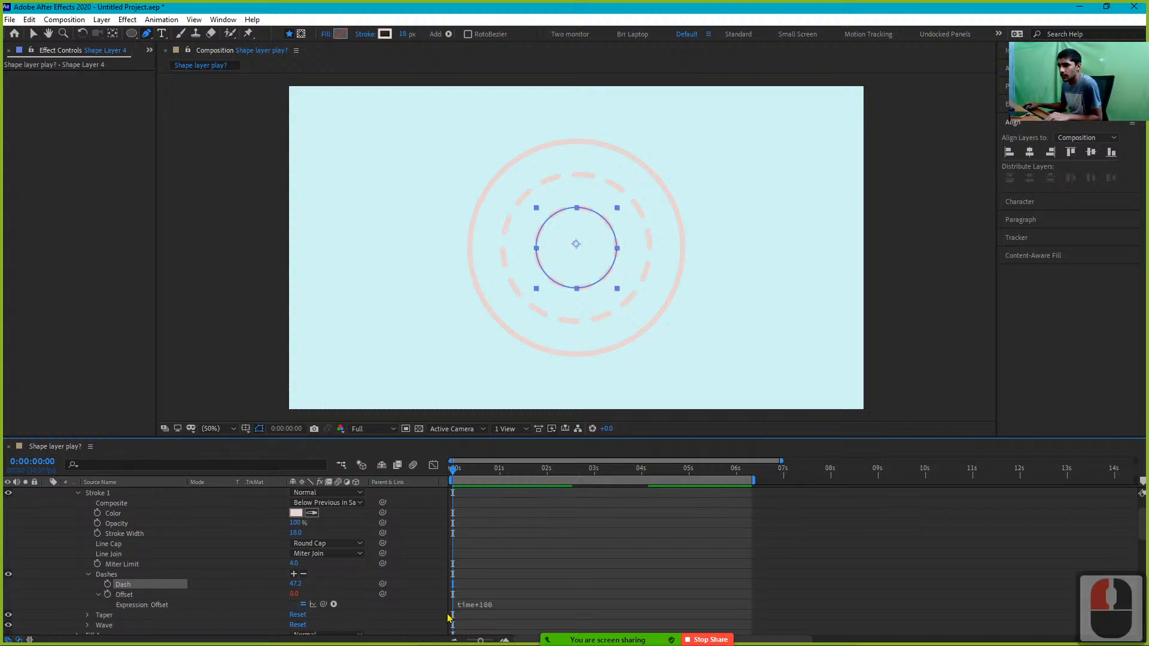
double_click(478, 606)
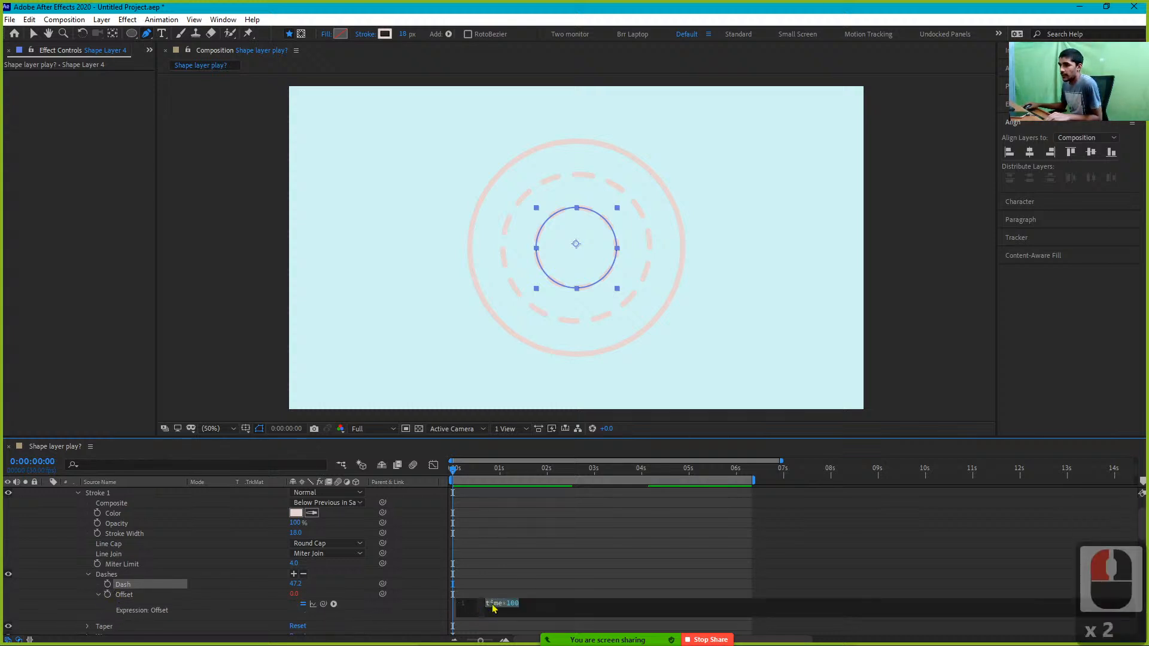
left_click(505, 604)
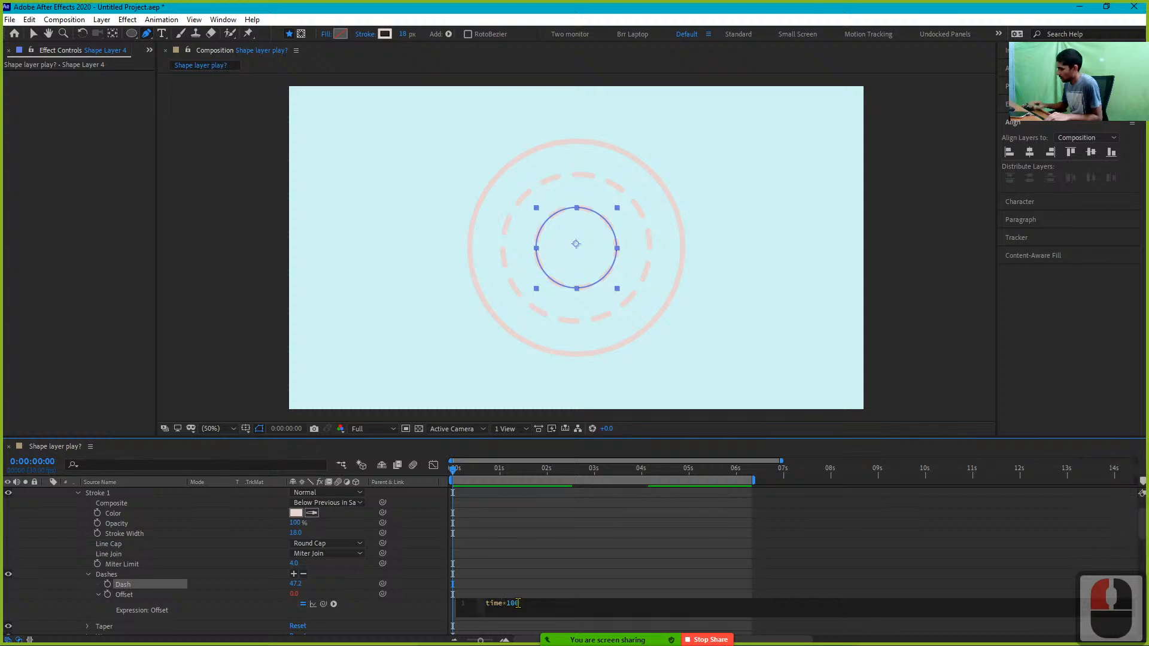
key("shift+Right")
key("shift+Right")
key("shift+Right")
type("(")
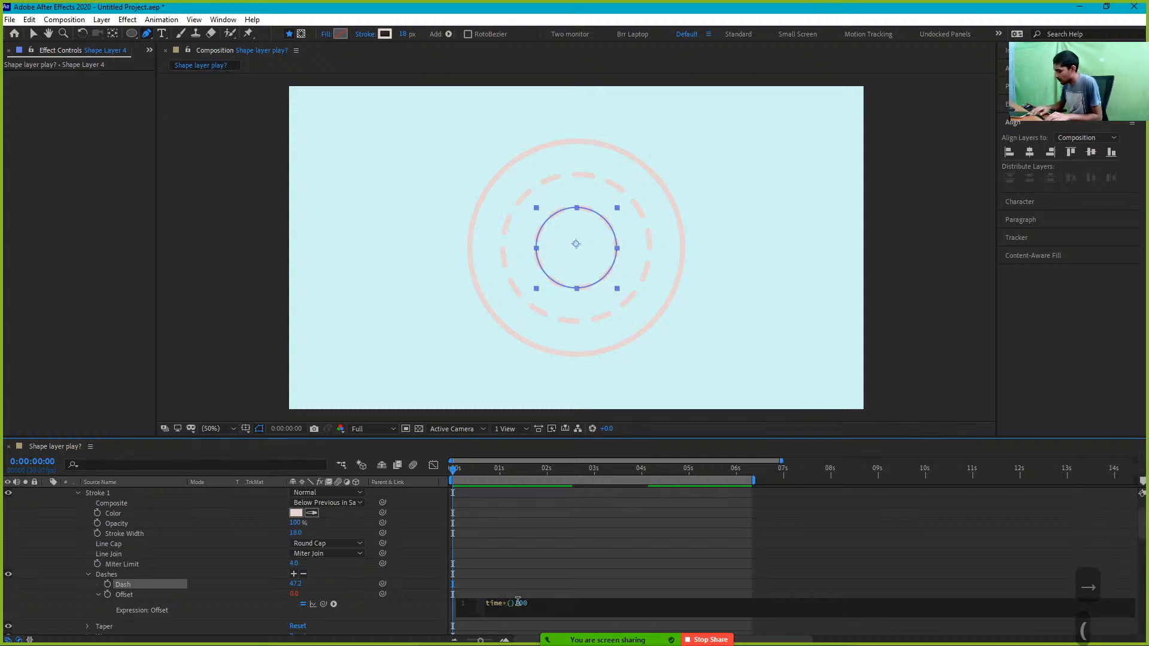
type("-")
key("Right")
key("Left")
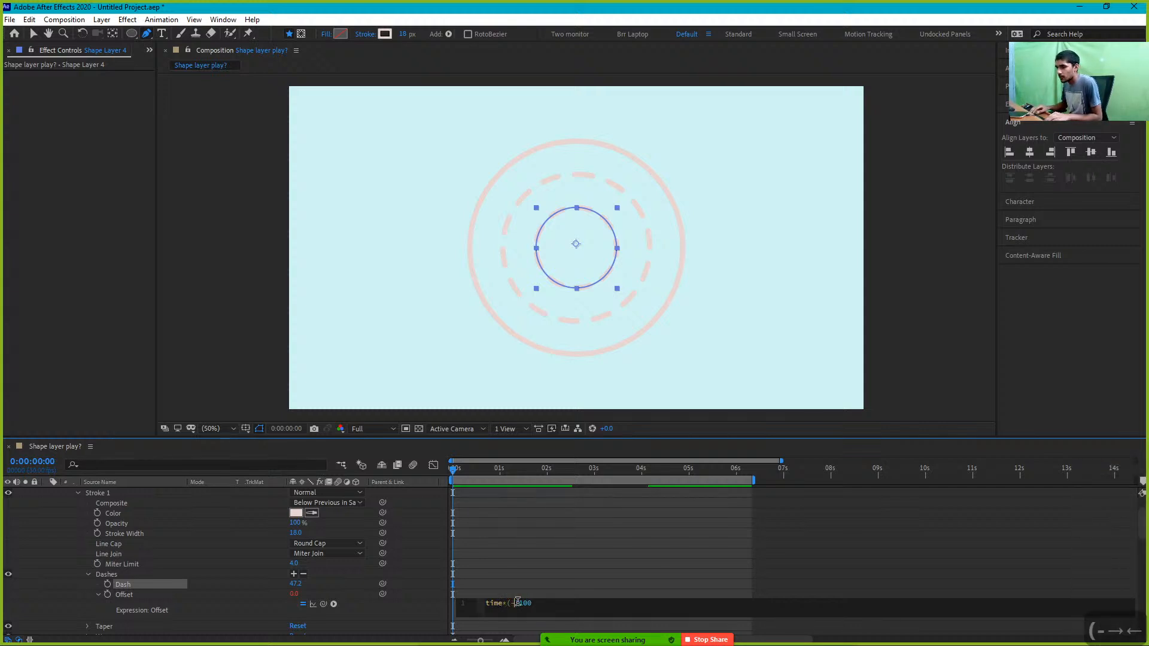
key("Delete")
key("Delete")
key("Delete")
key("Delete")
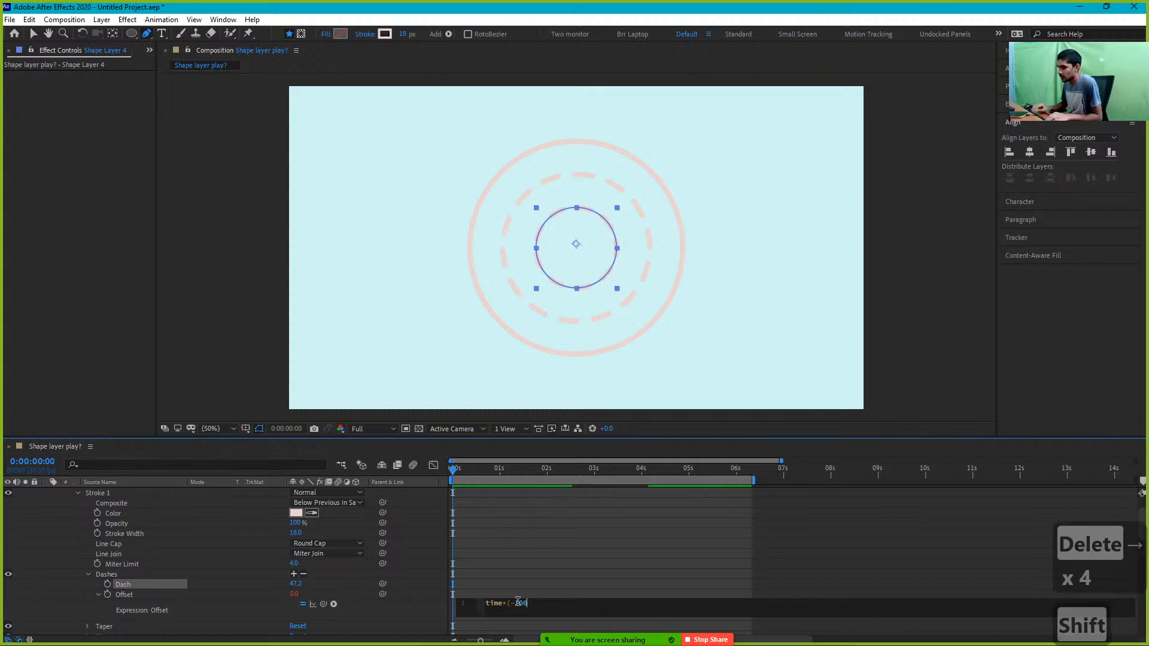
type(")")
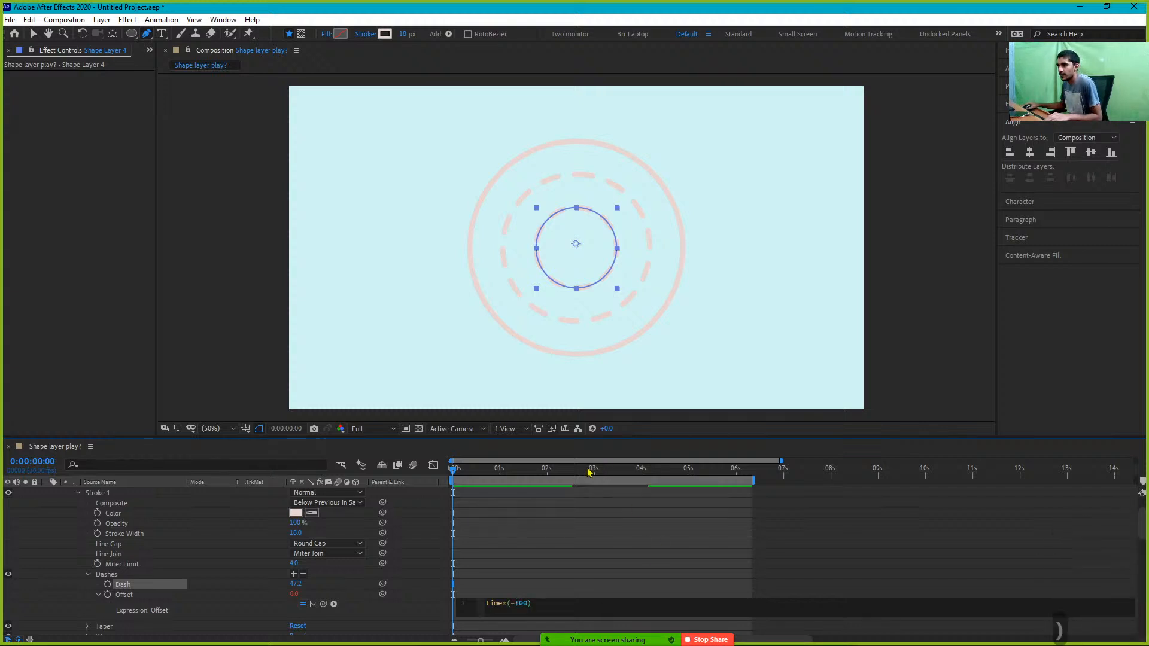
left_click(810, 541)
key("space")
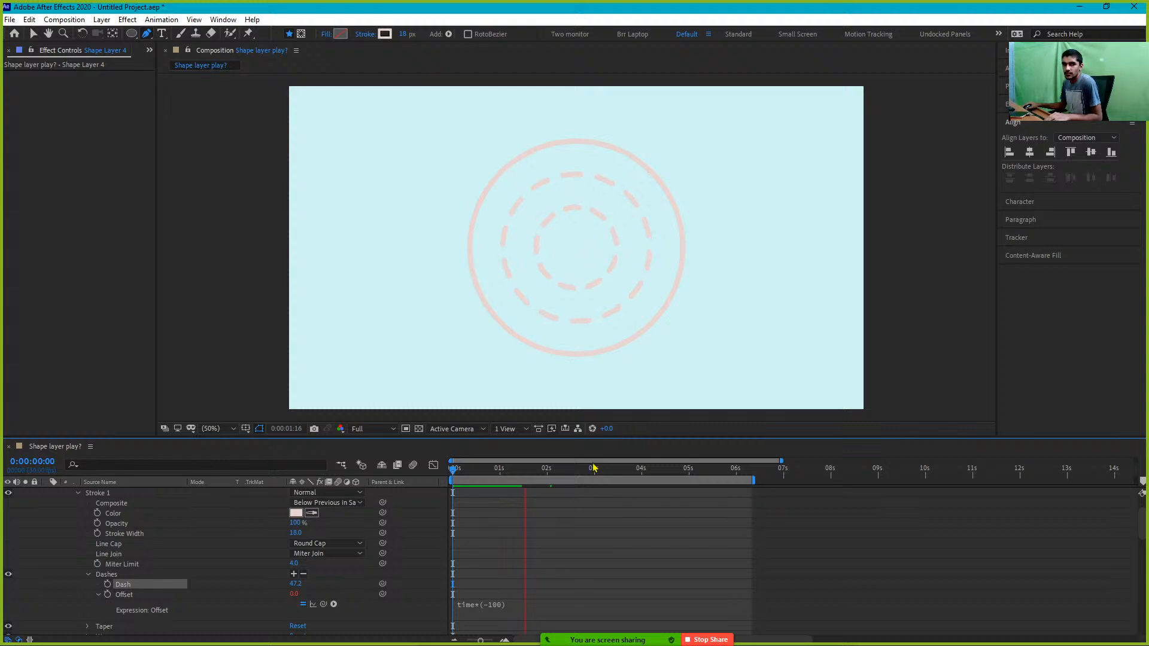
Stop the preview and return the current time to 0:00:00:00
left_click(461, 472)
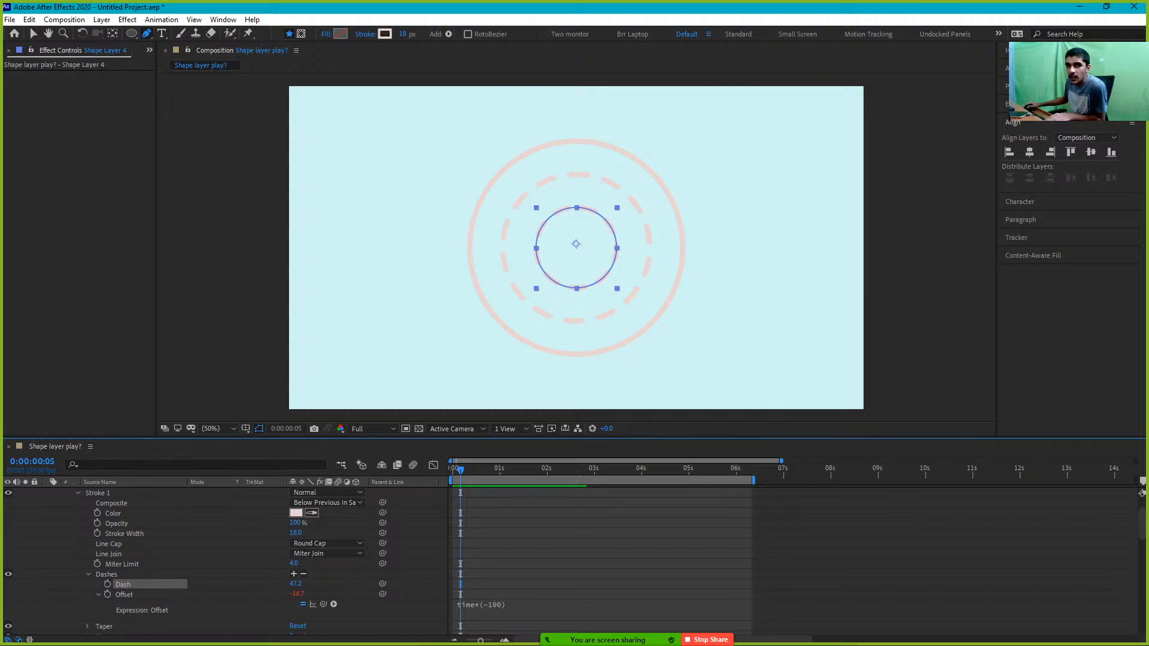
scroll(1113, 643, "up", 20)
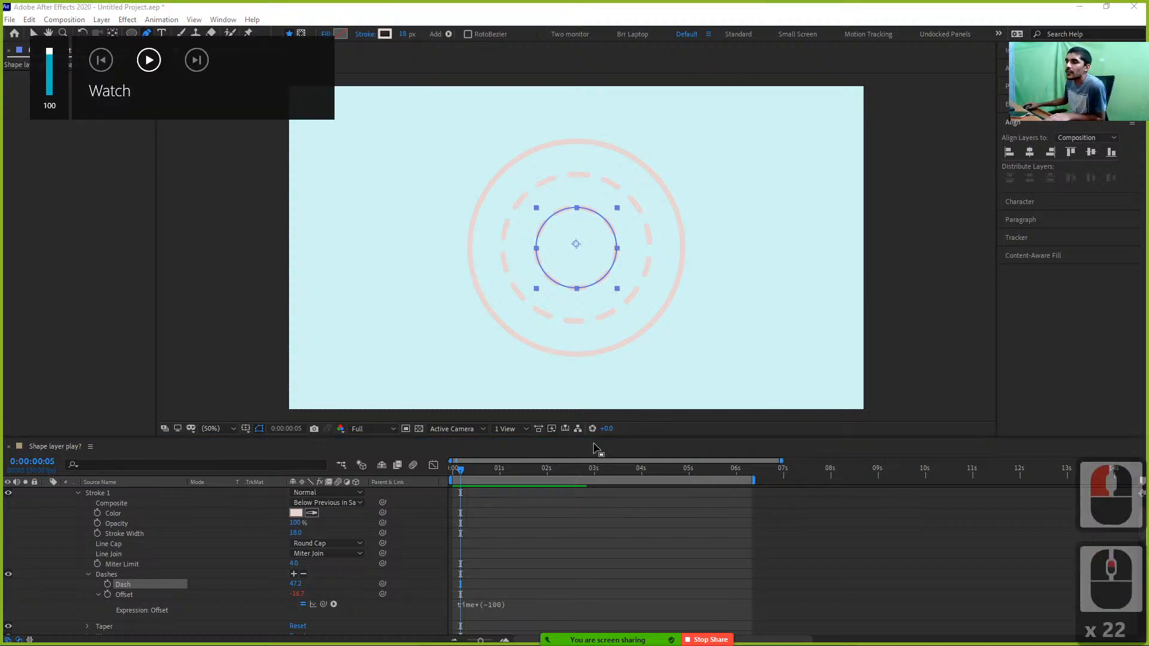
left_click_drag(469, 474, 455, 479)
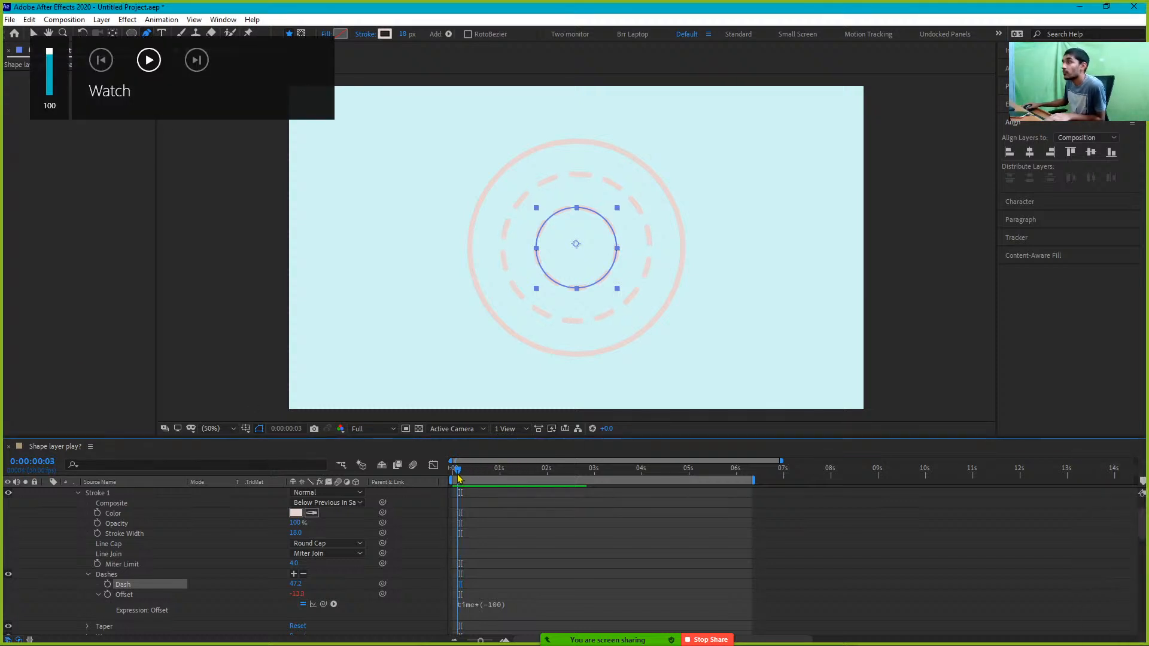
left_click(451, 492)
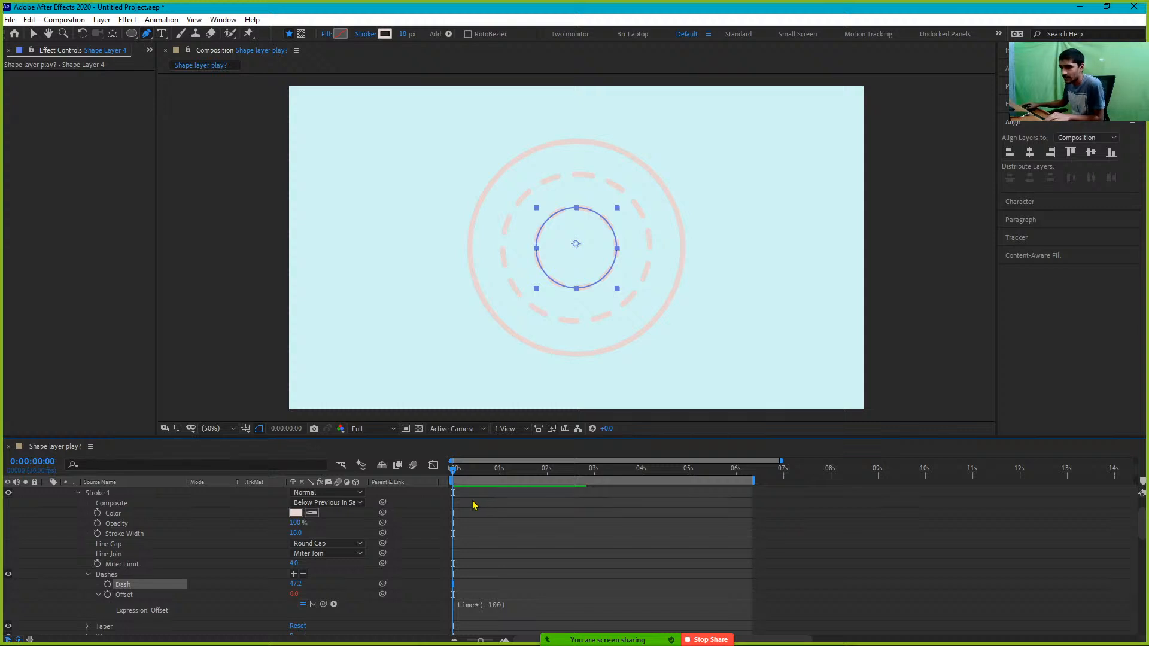
left_click_drag(473, 476, 448, 499)
left_click(448, 499)
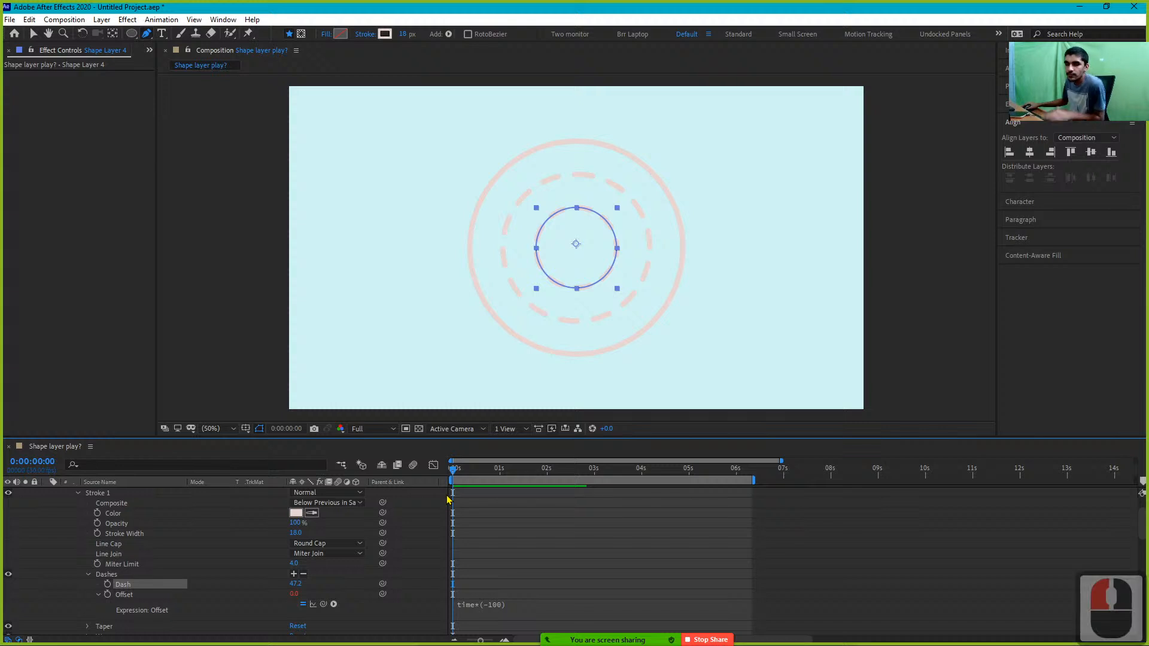
Try changing Shape Layer 4's dash Offset expression to time/100 and preview the dashed rings
left_click(486, 606)
left_click(514, 603)
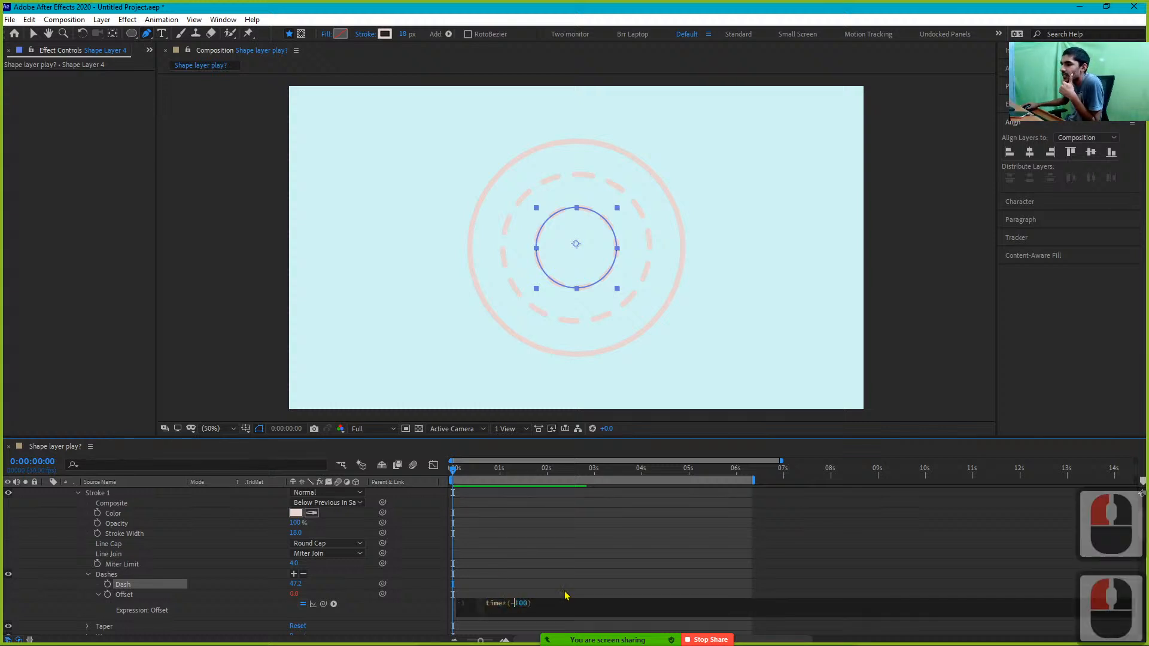
key("BackSpace")
key("BackSpace")
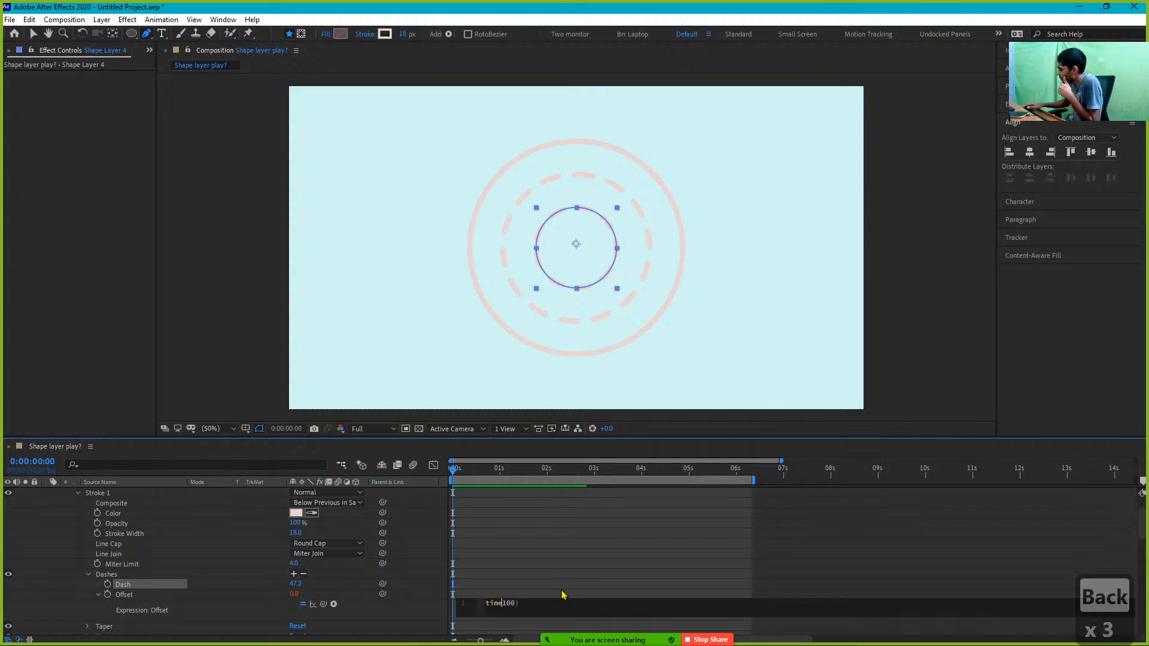
key("BackSpace")
type("/")
key("Right")
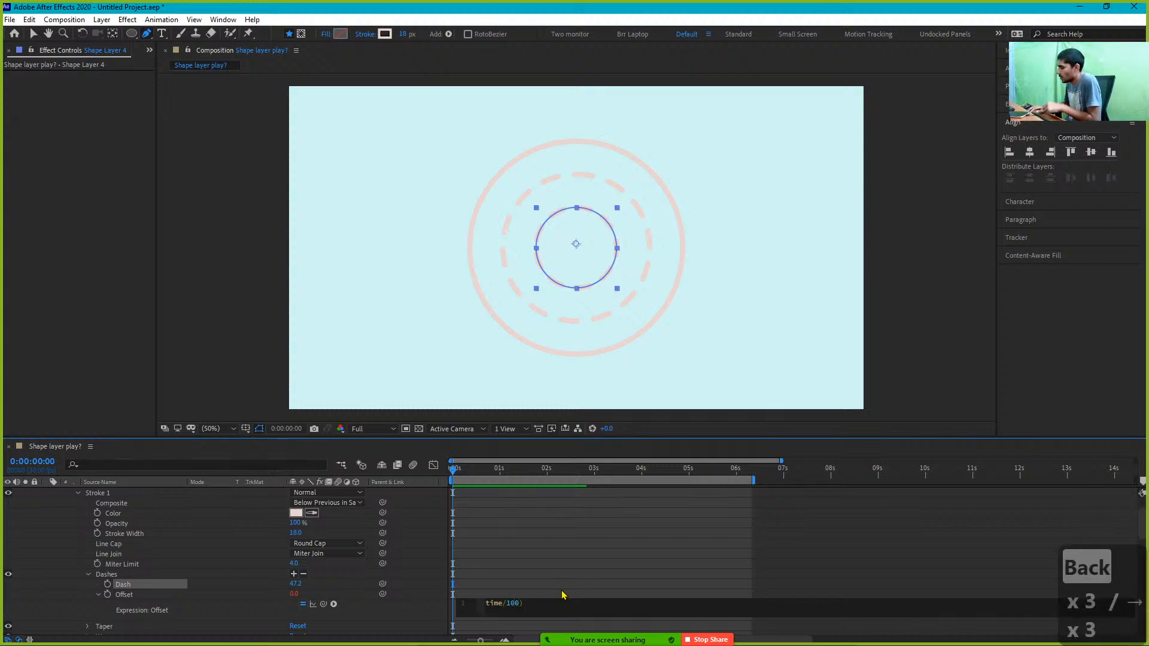
key("Delete")
left_click(562, 593)
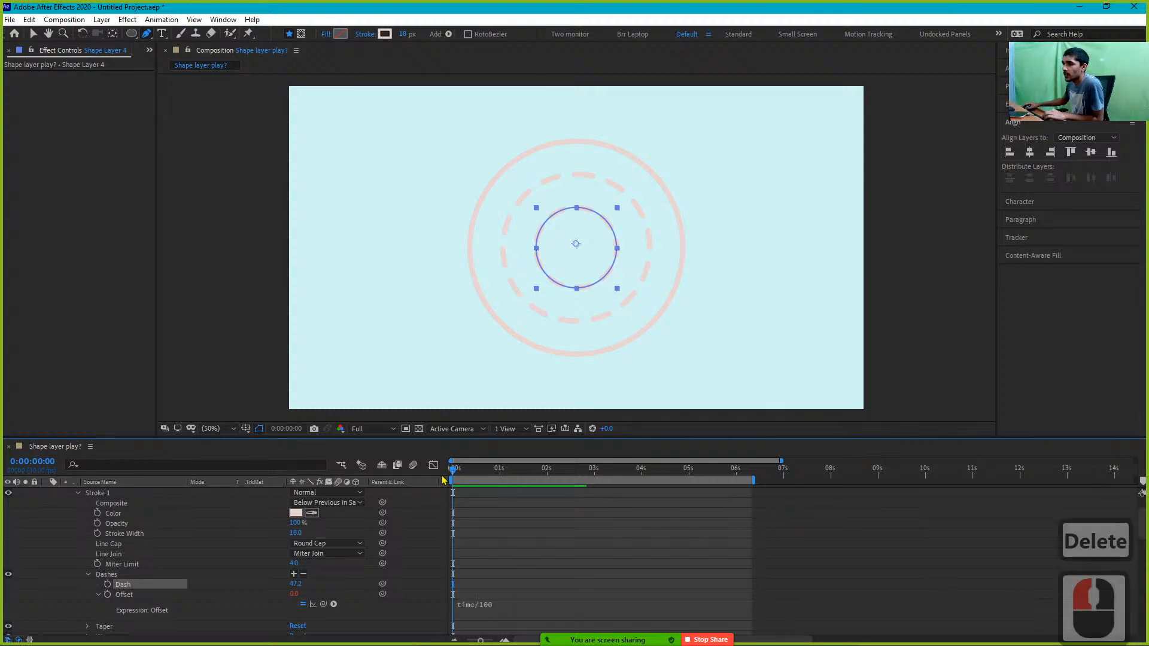
key("space")
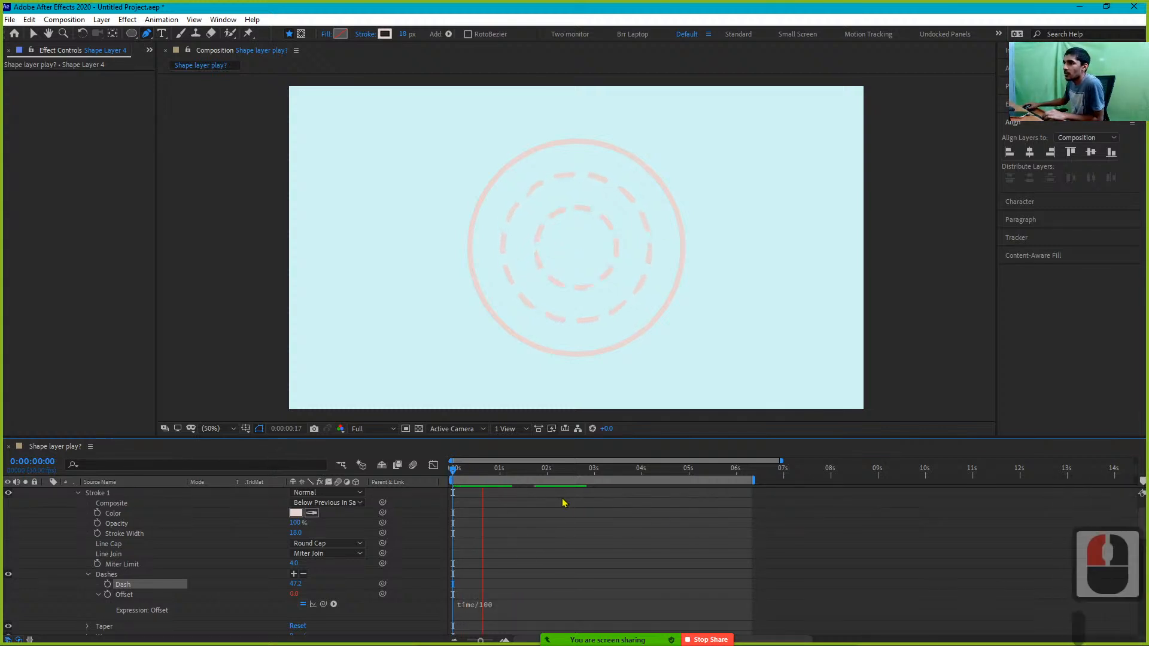
key("space")
Rewrite Shape Layer 4's dash Offset expression as time*(-100)
left_click(478, 611)
left_click(504, 604)
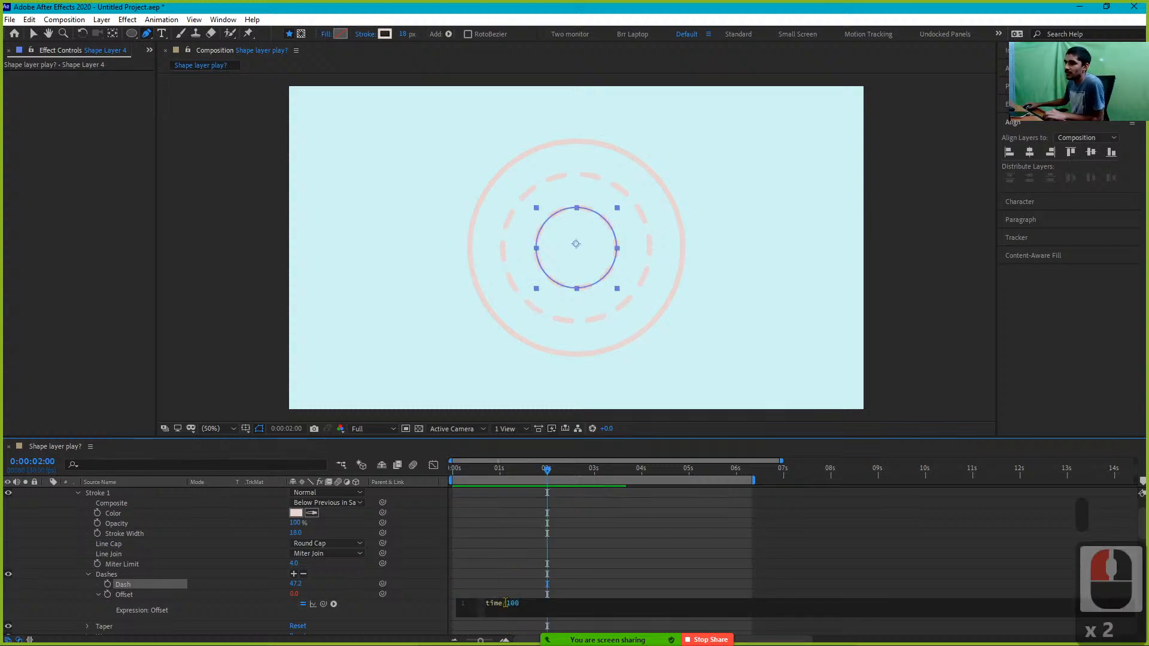
key("BackSpace")
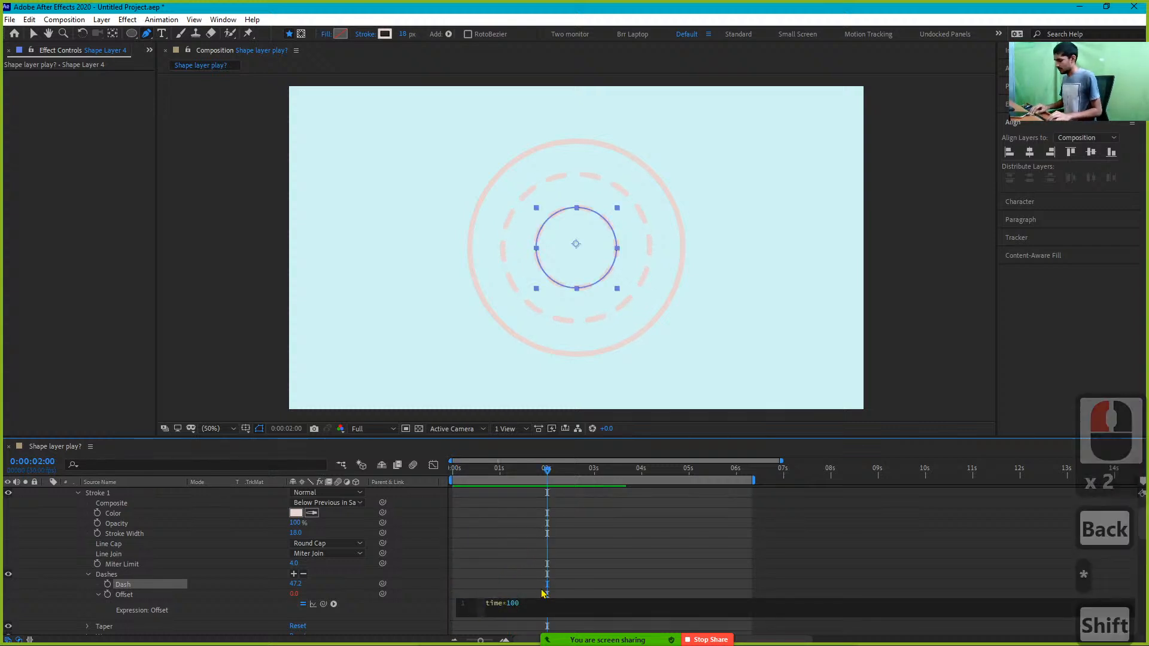
type("*-")
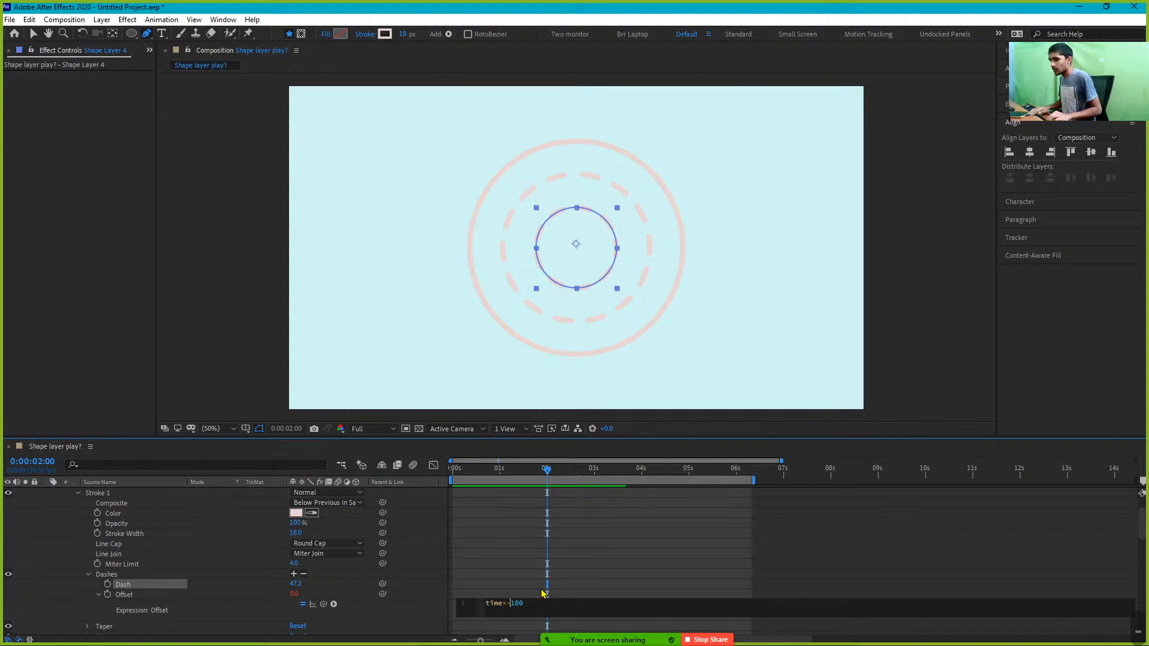
key("Left")
type("(")
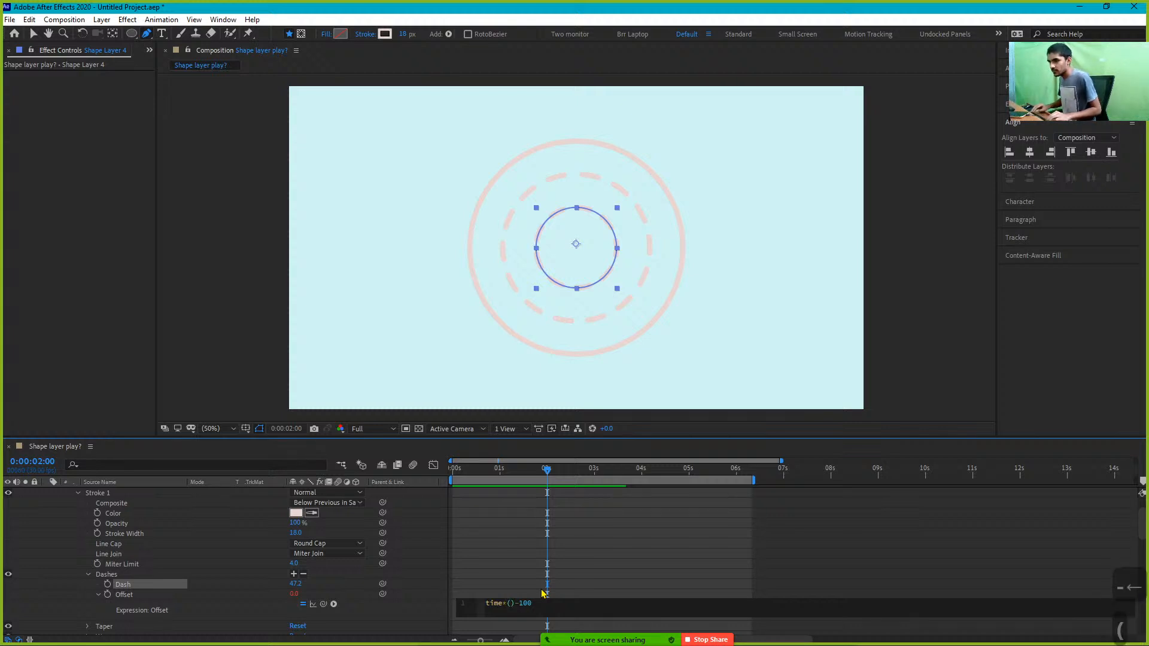
key("Right")
key("Left")
key("Delete")
key("Right")
key("Right")
key("Right")
key("Right")
key("Right")
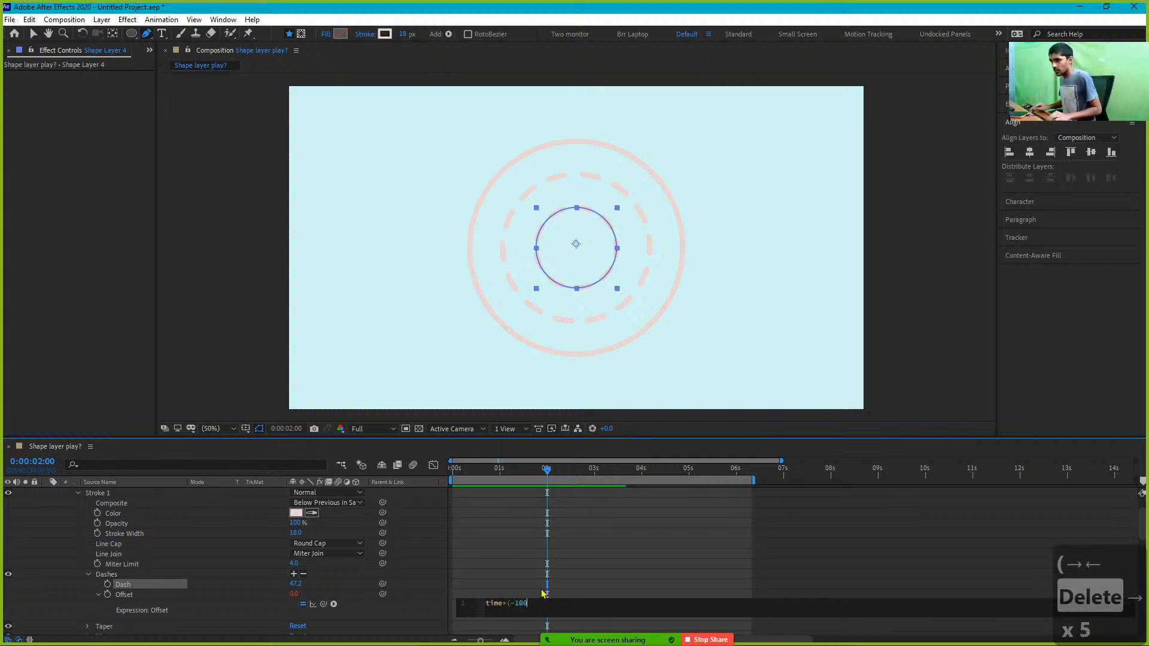
type(")")
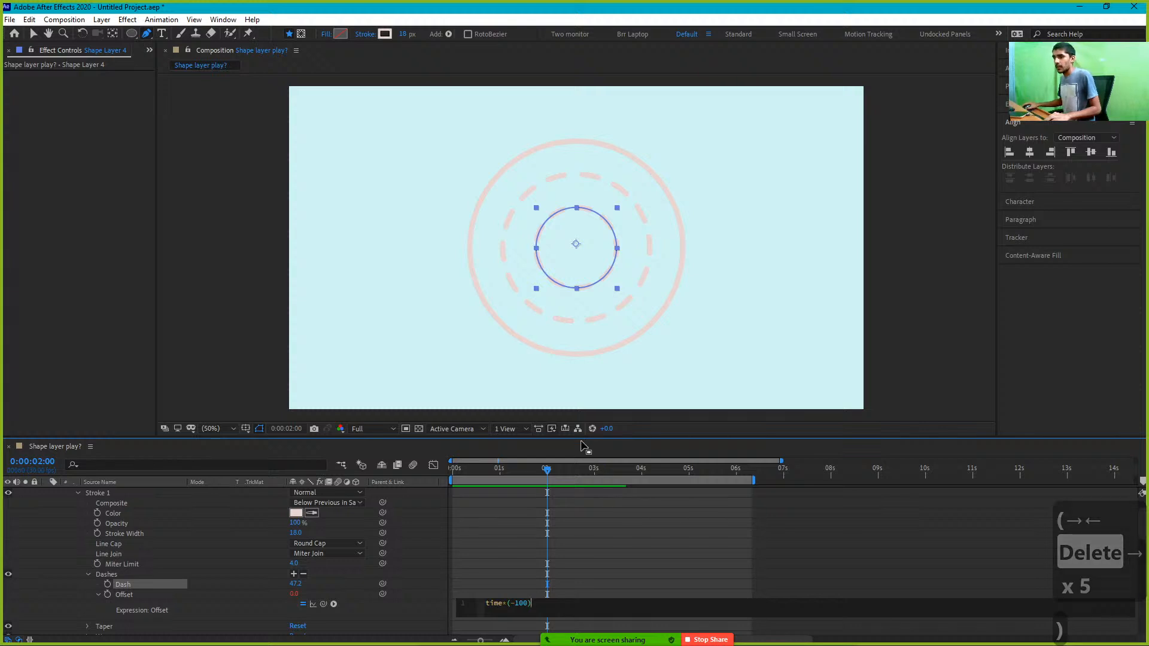
Preview both dashed rings from the start of the composition and return the current time to 0:00:00:00
left_click_drag(546, 469, 431, 486)
key("space")
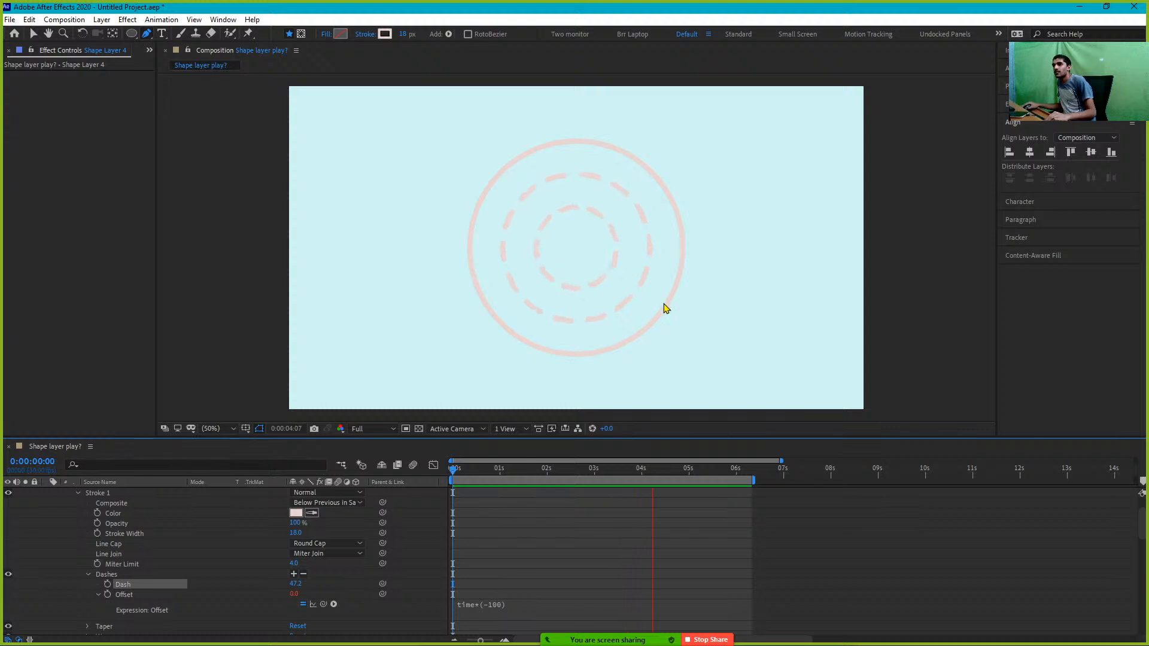
key("space")
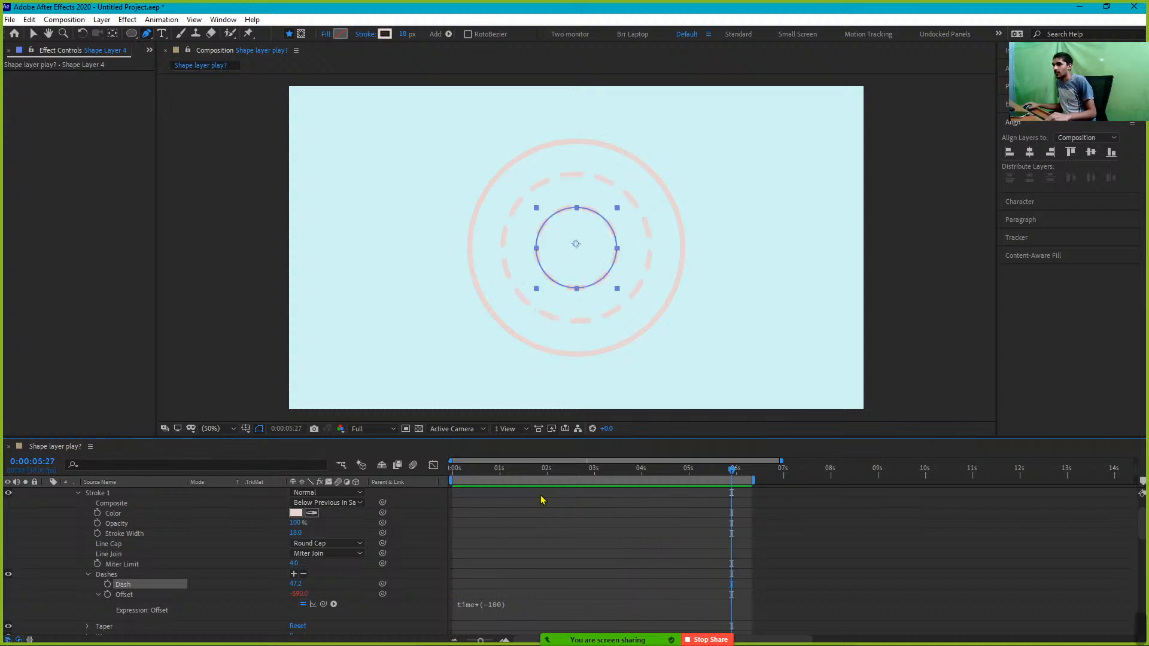
left_click_drag(507, 475, 437, 491)
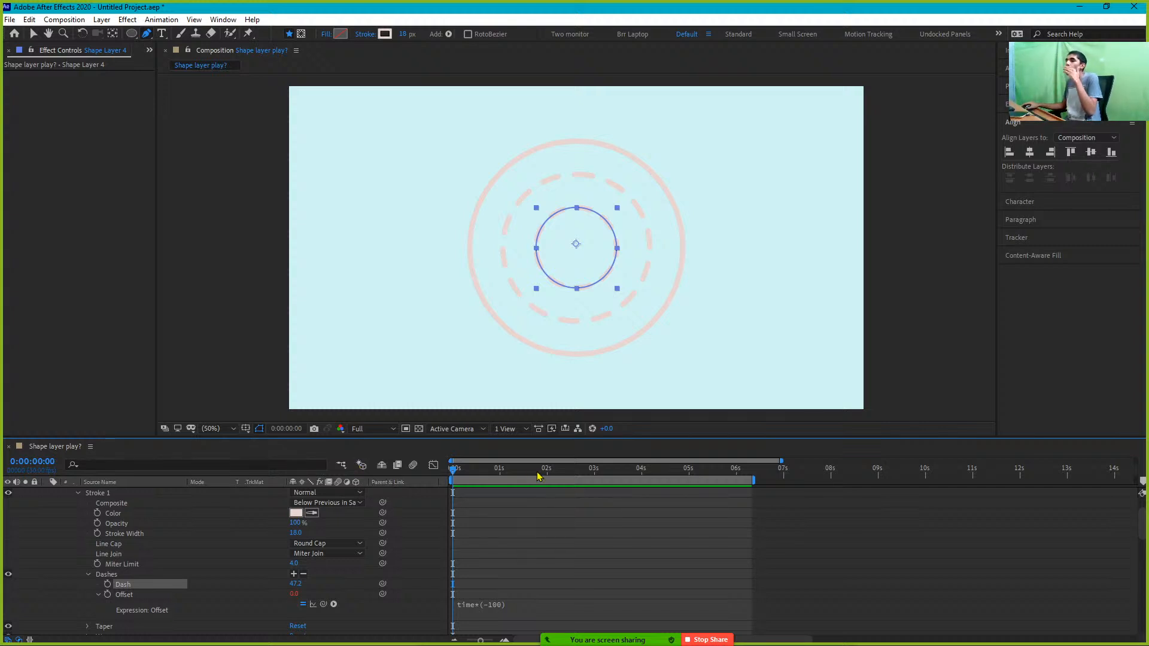
Collapse the properties of Shape Layer 4 and deselect all layers
scroll(135, 552, "up", 1)
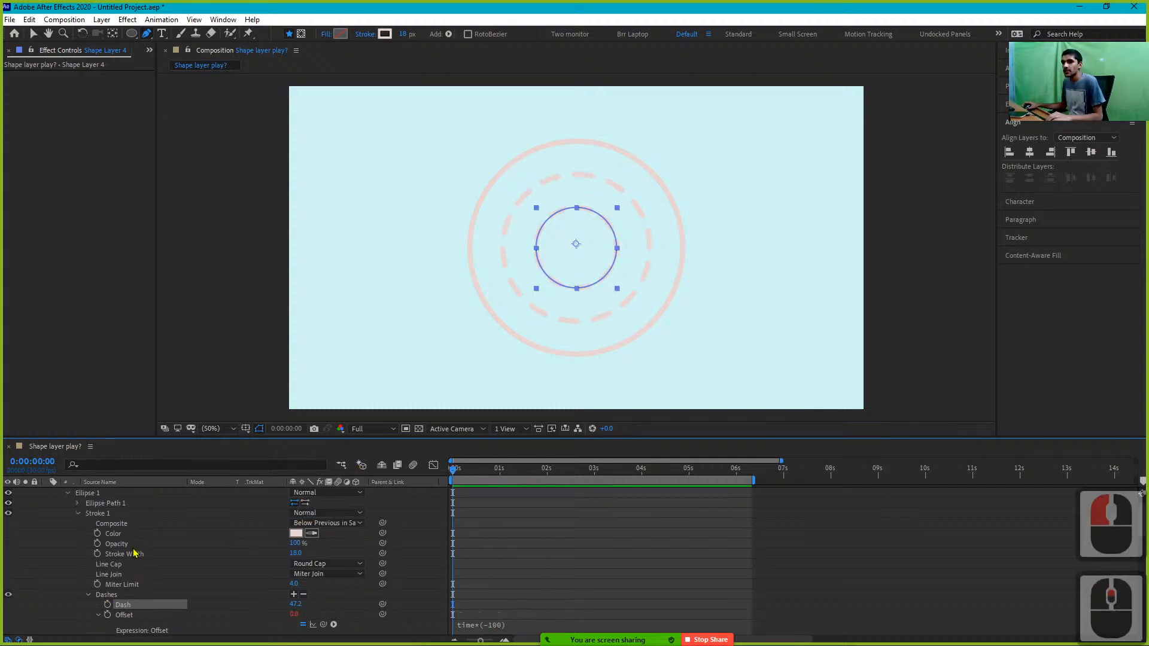
scroll(86, 526, "up", 2)
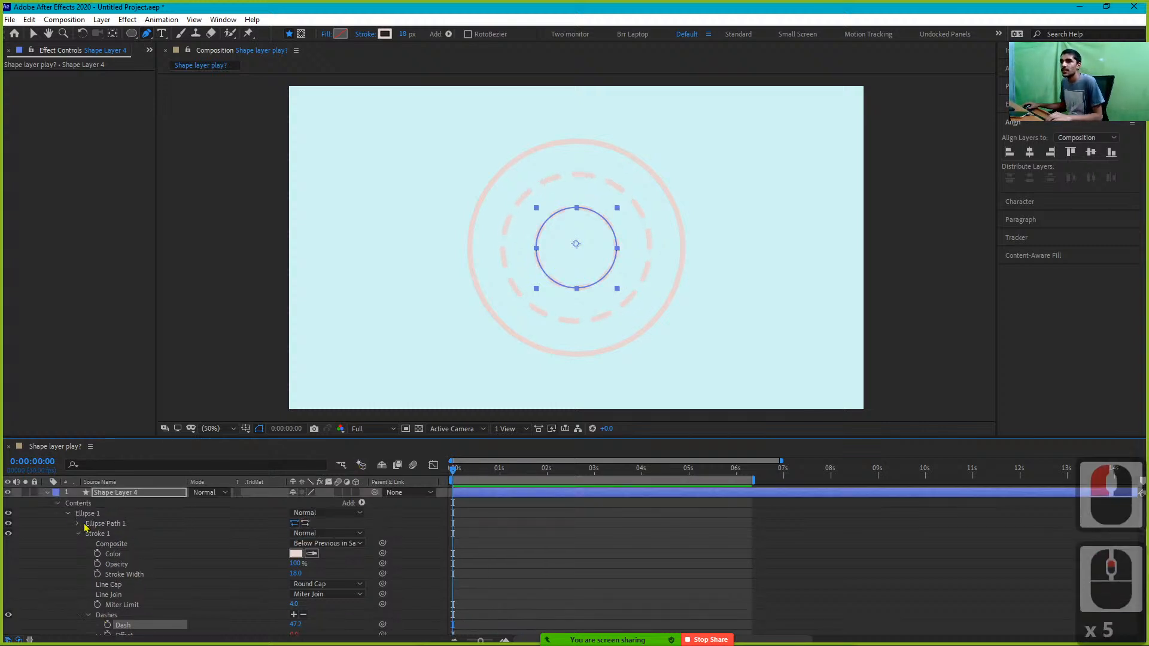
left_click(46, 493, "ctrl")
key("ctrl+a")
key("ctrl+shift+a")
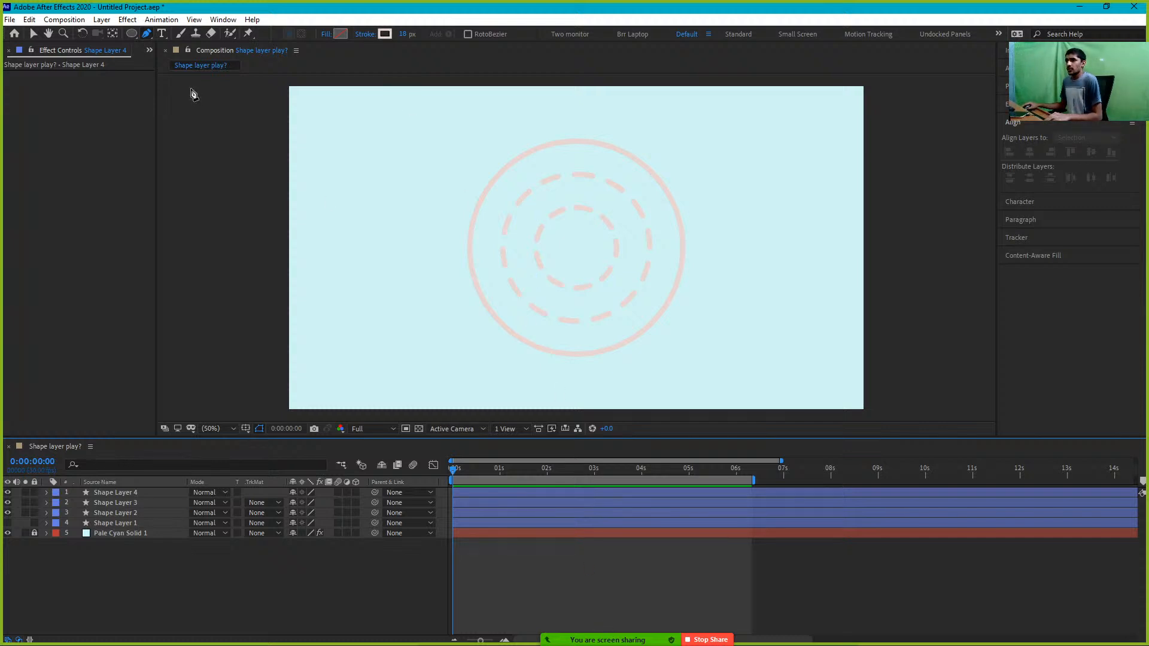
Draw a closed rectangular Pen-tool mask on Shape Layer 4 around the upper half of the innermost ring and preview it
double_click(498, 497)
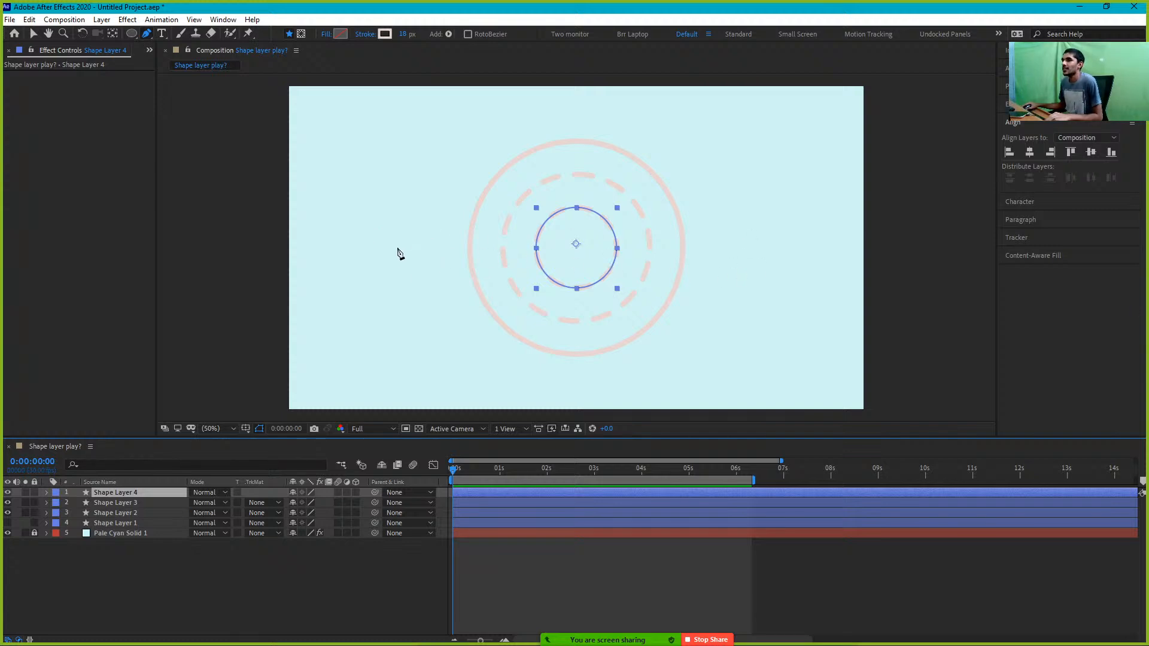
left_click(407, 191)
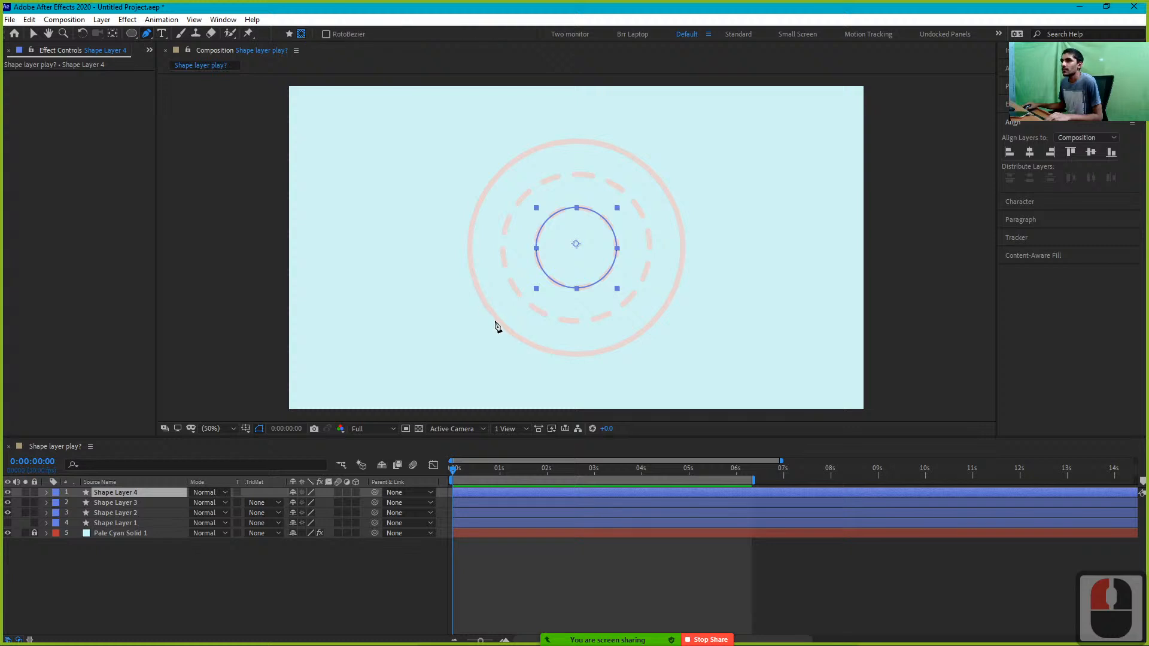
left_click(422, 251)
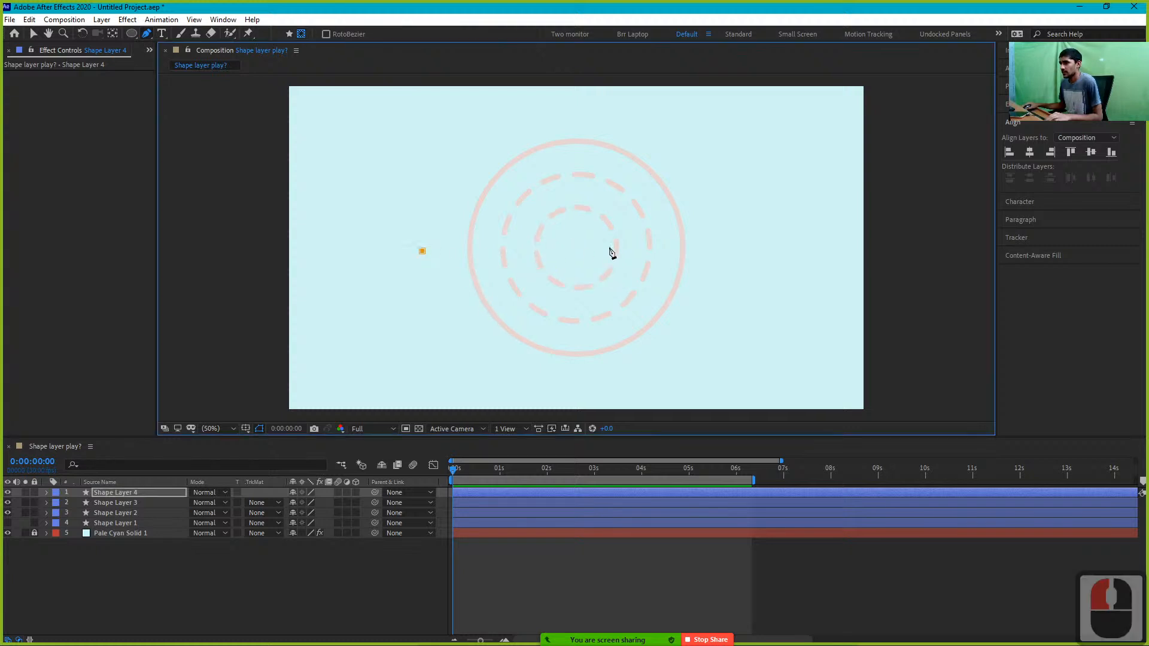
left_click(762, 251, "shift")
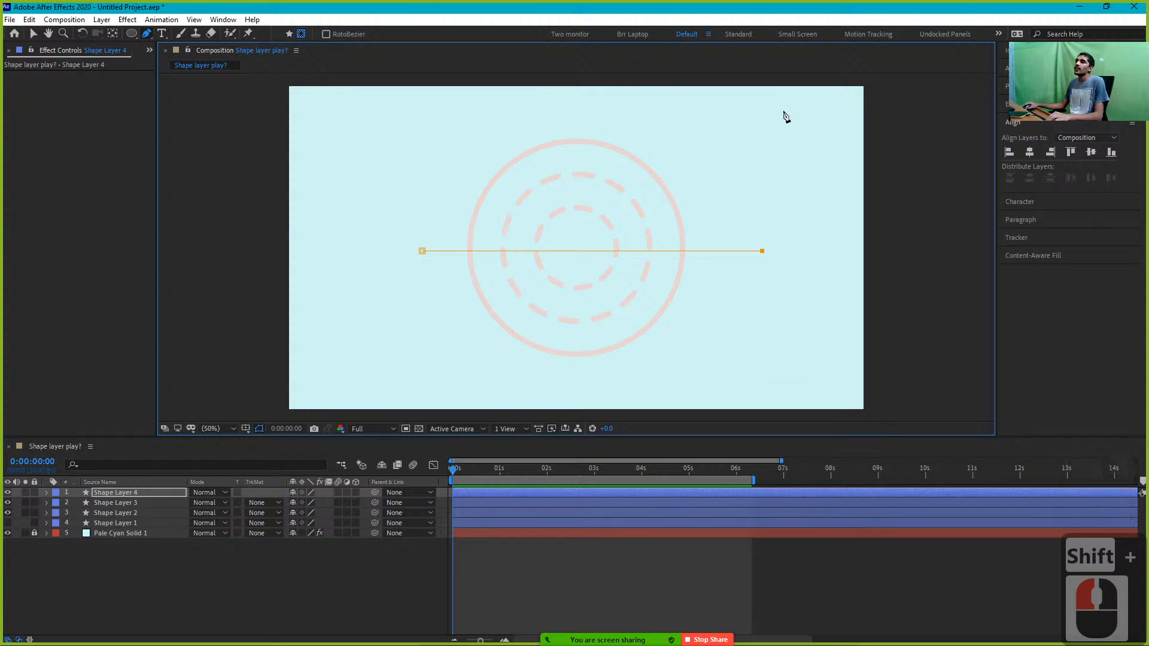
left_click(762, 97, "shift")
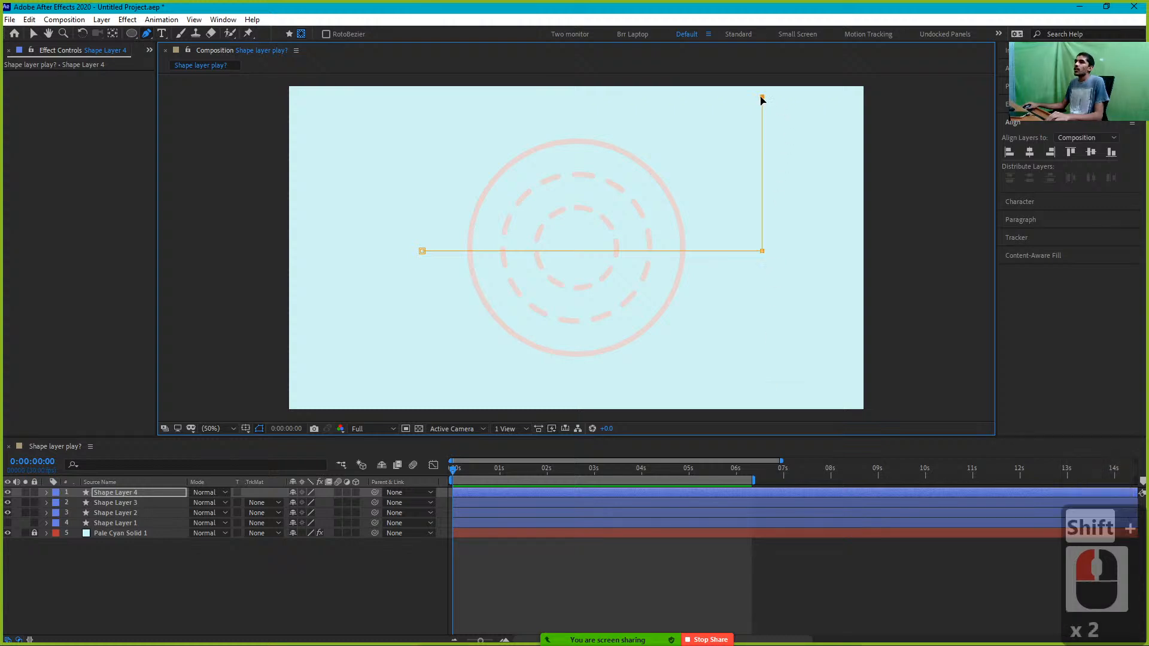
left_click(423, 97, "shift")
left_click(421, 251, "shift")
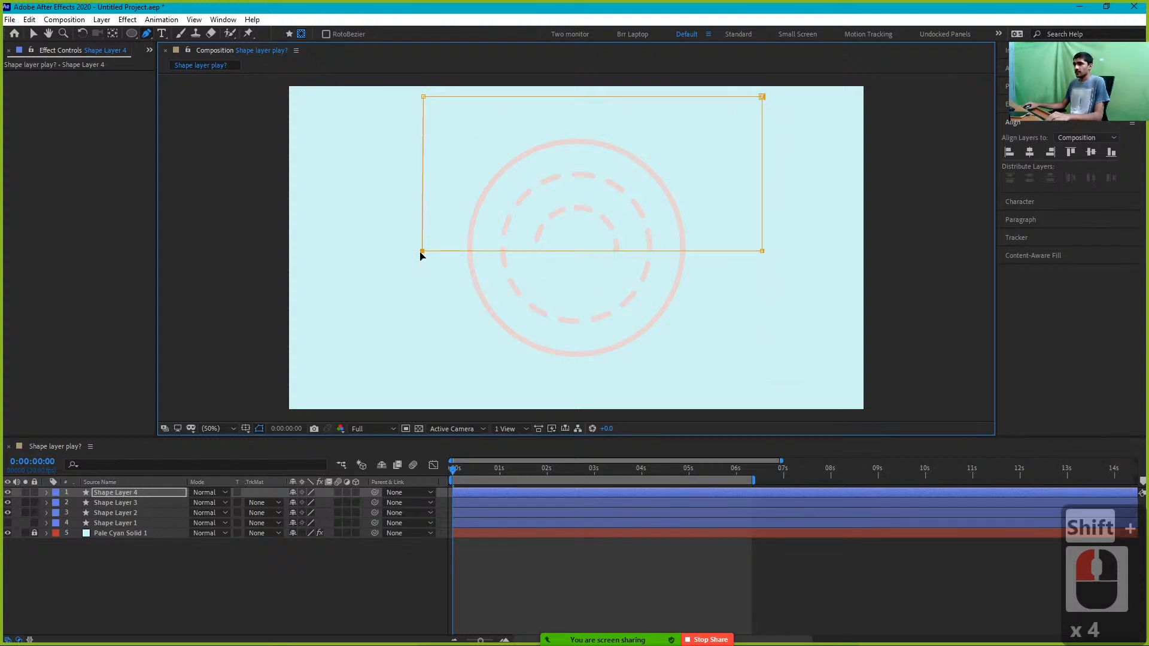
key("space")
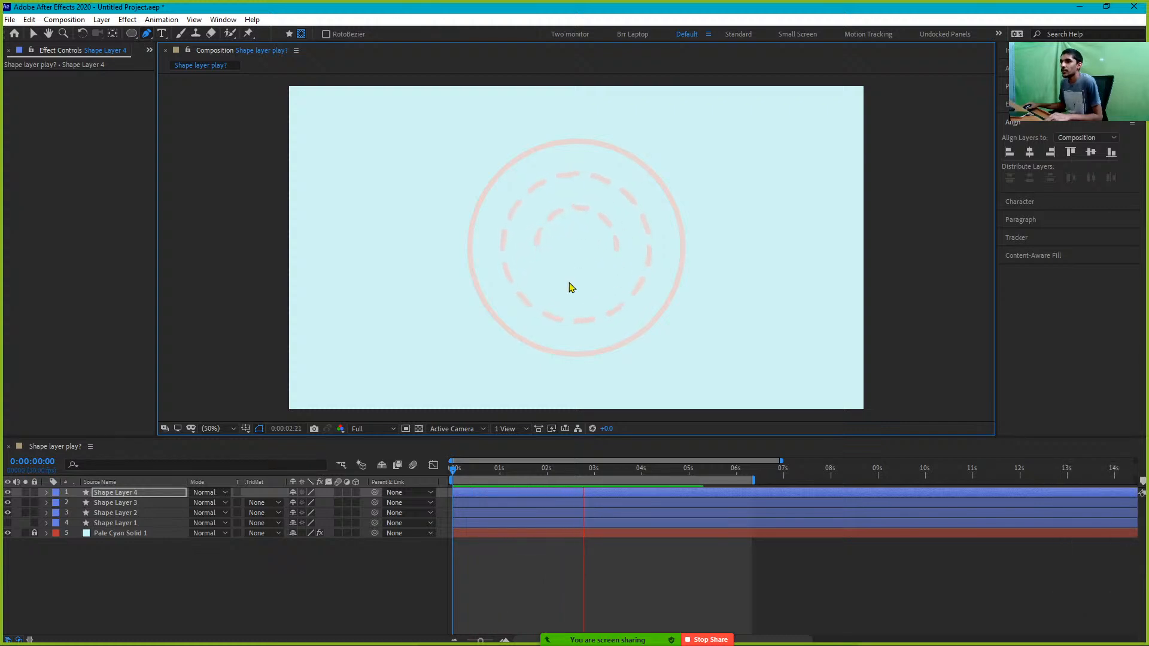
key("space")
Reveal all properties of Shape Layer 4's mask and set its Mask Feather to 103 pixels
key("m")
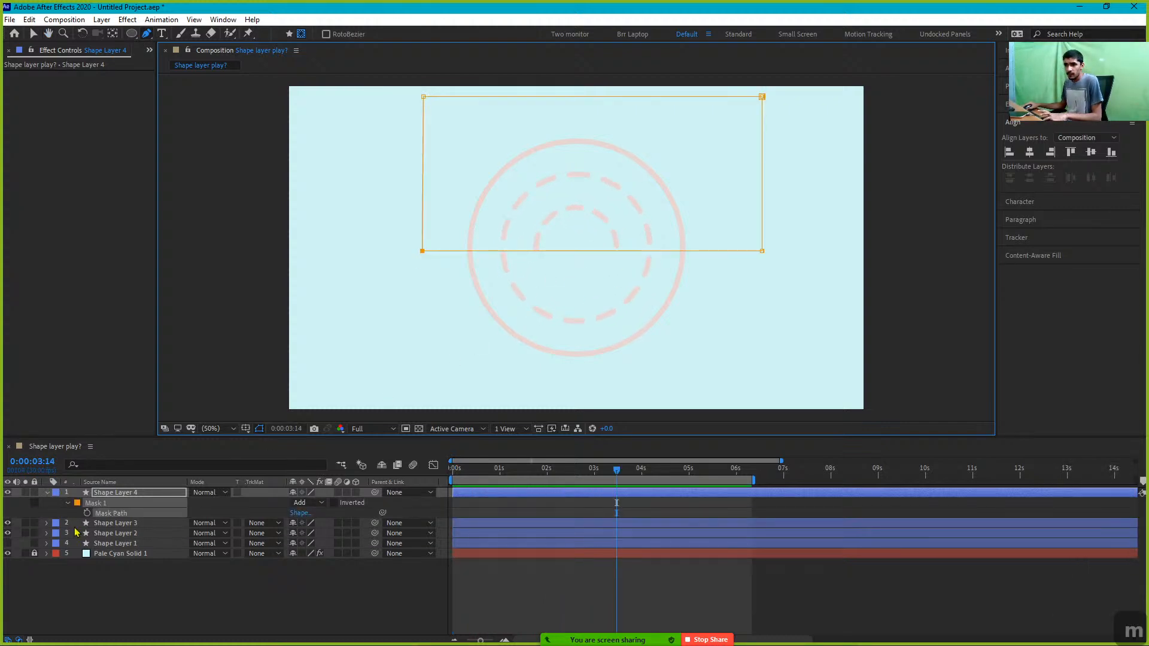
double_click(67, 503)
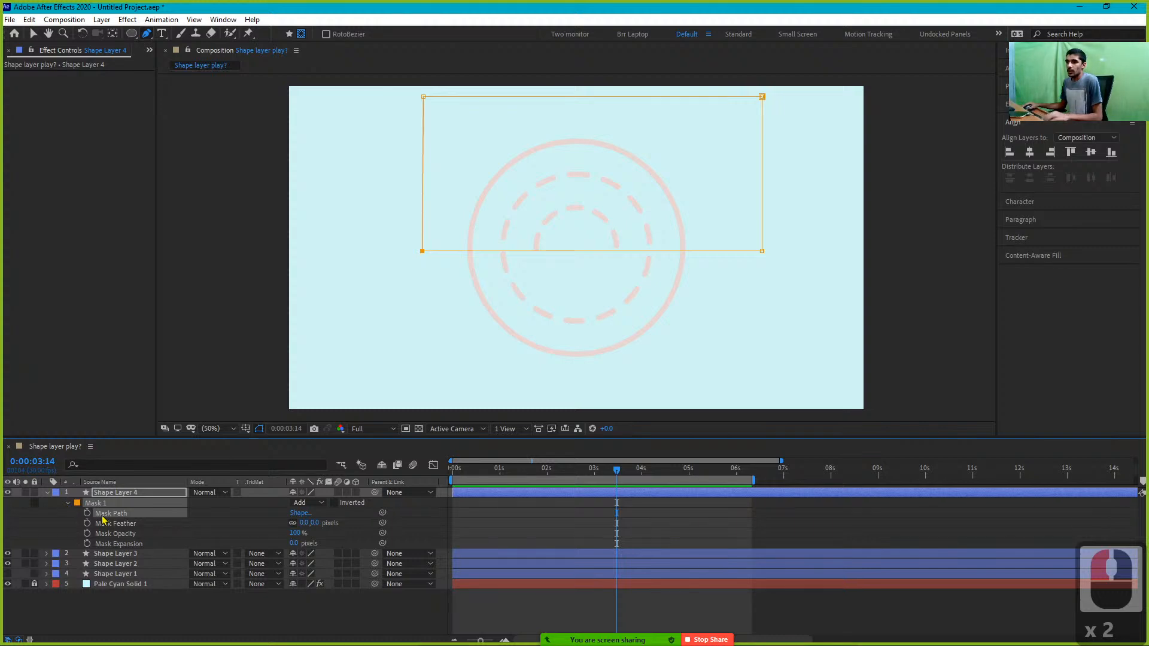
left_click_drag(303, 523, 653, 498)
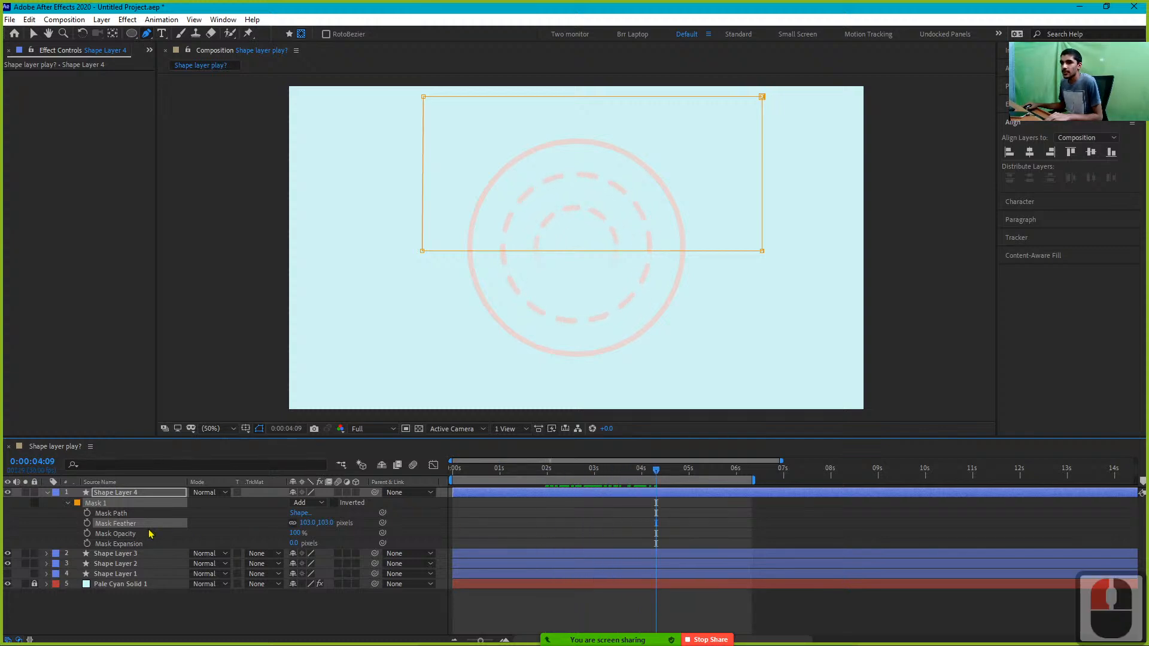
Try a different Mask Expansion on Shape Layer 4's mask and undo the change
left_click(131, 534)
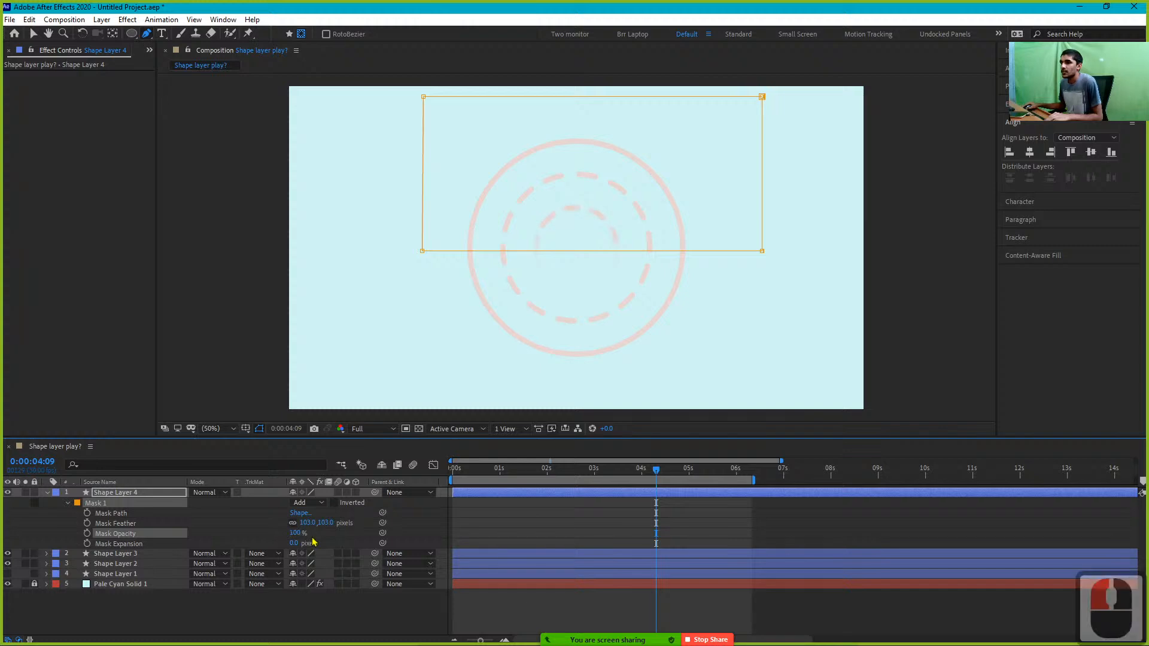
left_click_drag(293, 545, 255, 541)
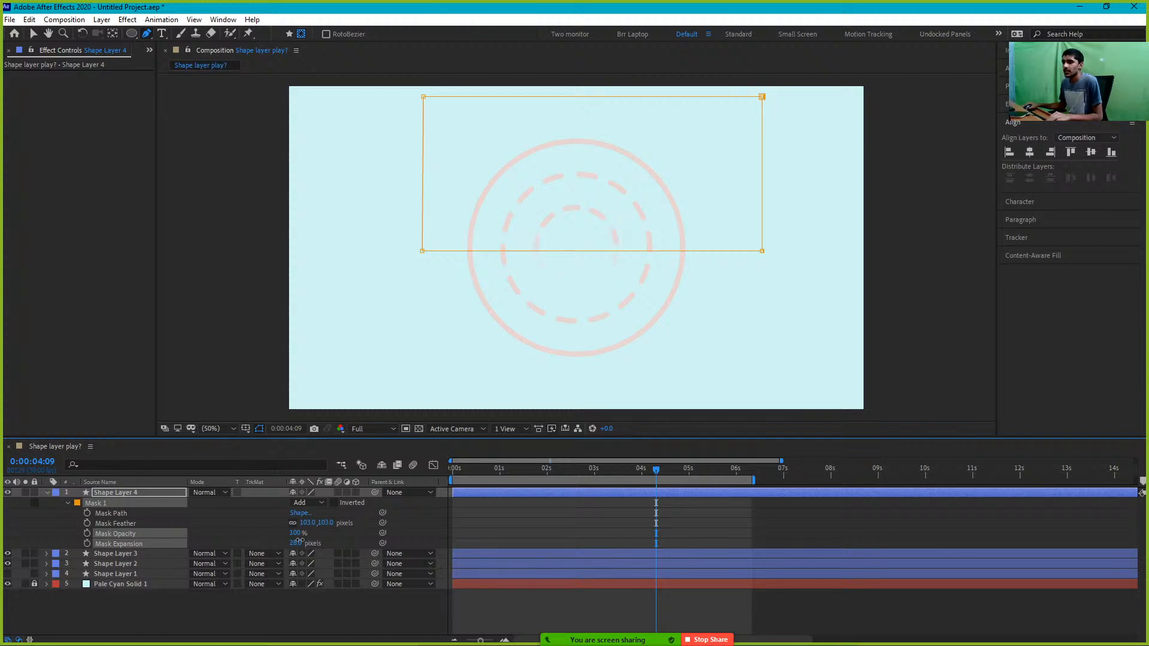
key("ctrl+z")
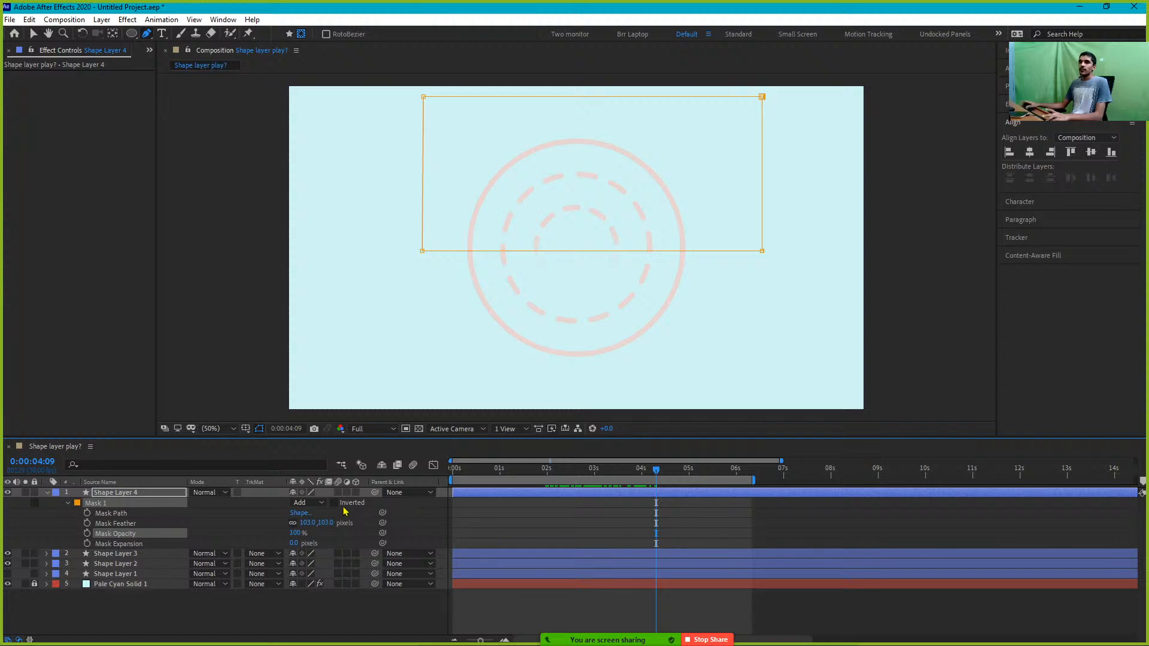
Expand Shape Layer 4's Transform properties, try moving the layer to Position 742.0, 526.0, and undo the move
left_click(47, 494)
left_click(47, 494)
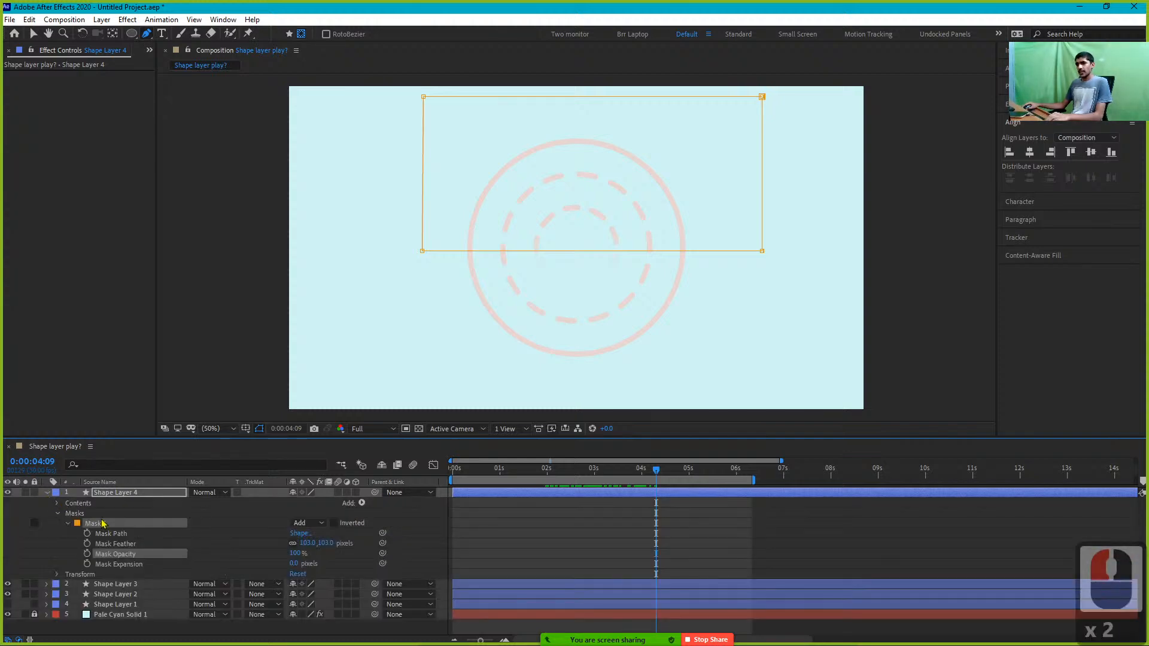
left_click(58, 574)
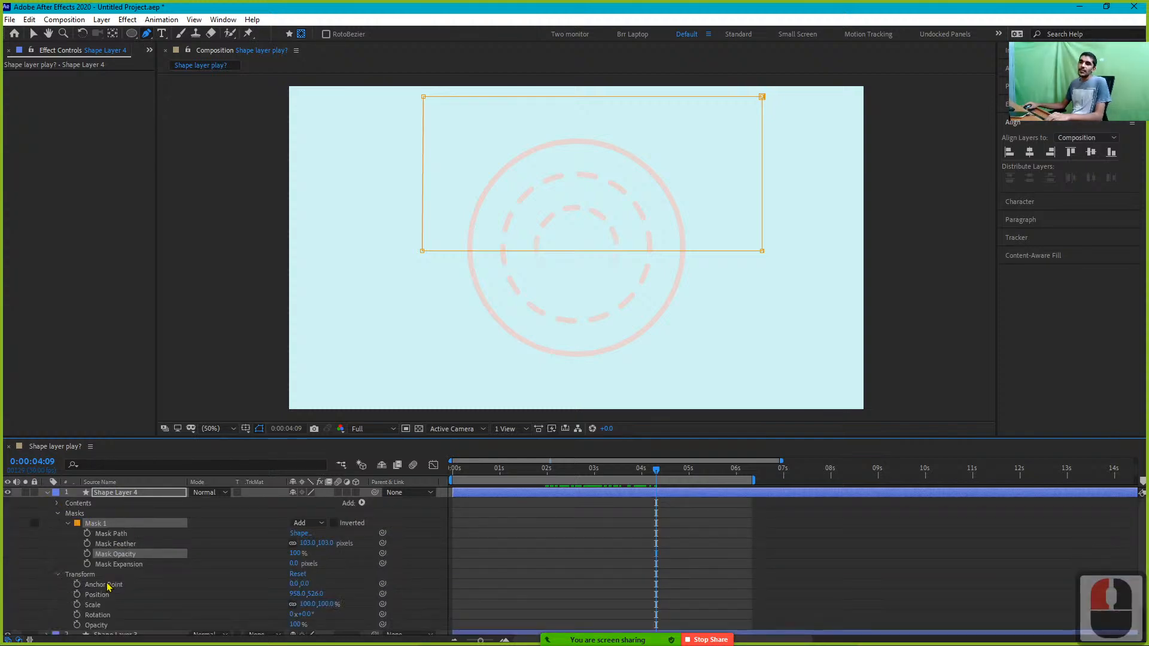
scroll(144, 589, "down", 1)
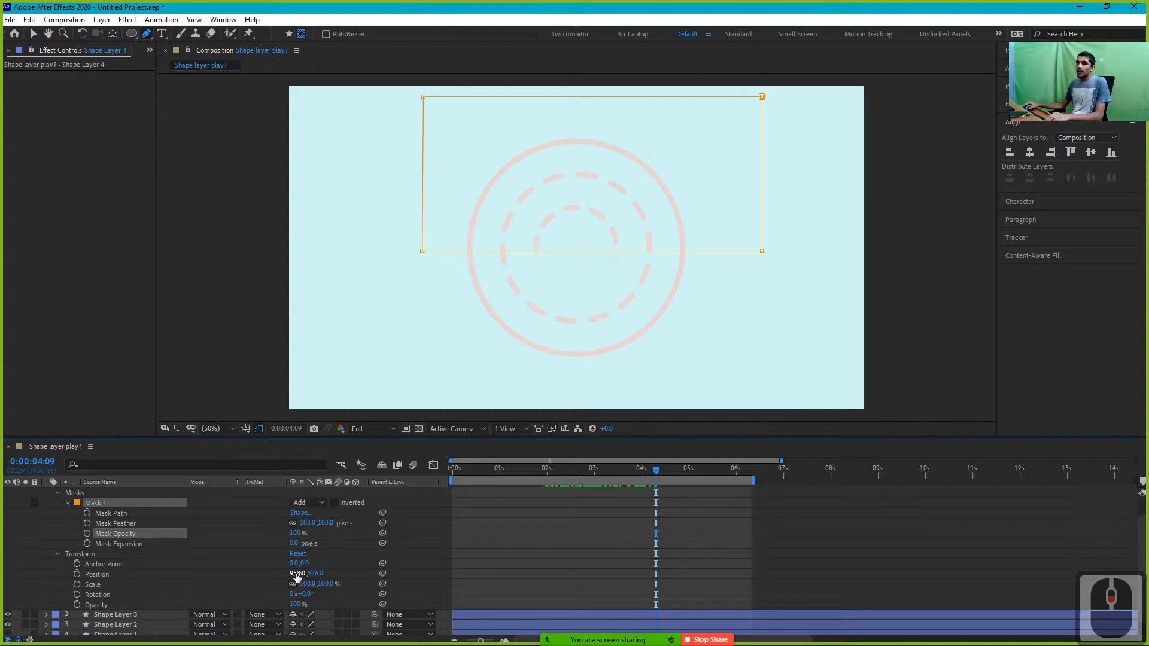
left_click_drag(297, 573, 167, 570)
left_click(169, 575)
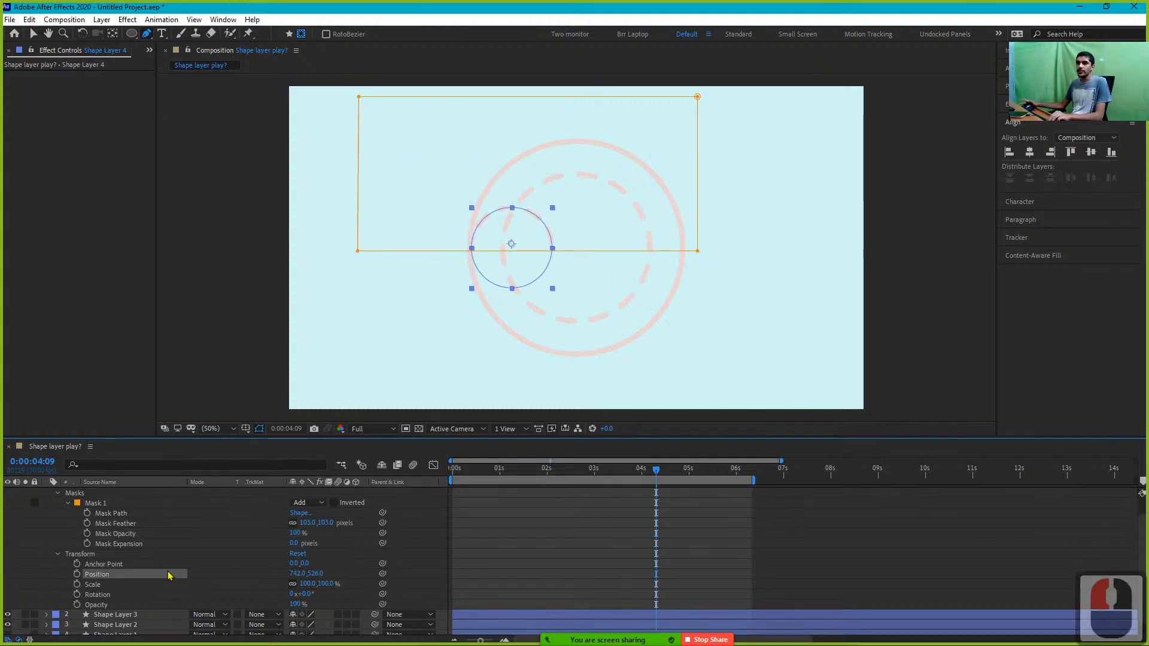
key("ctrl+z")
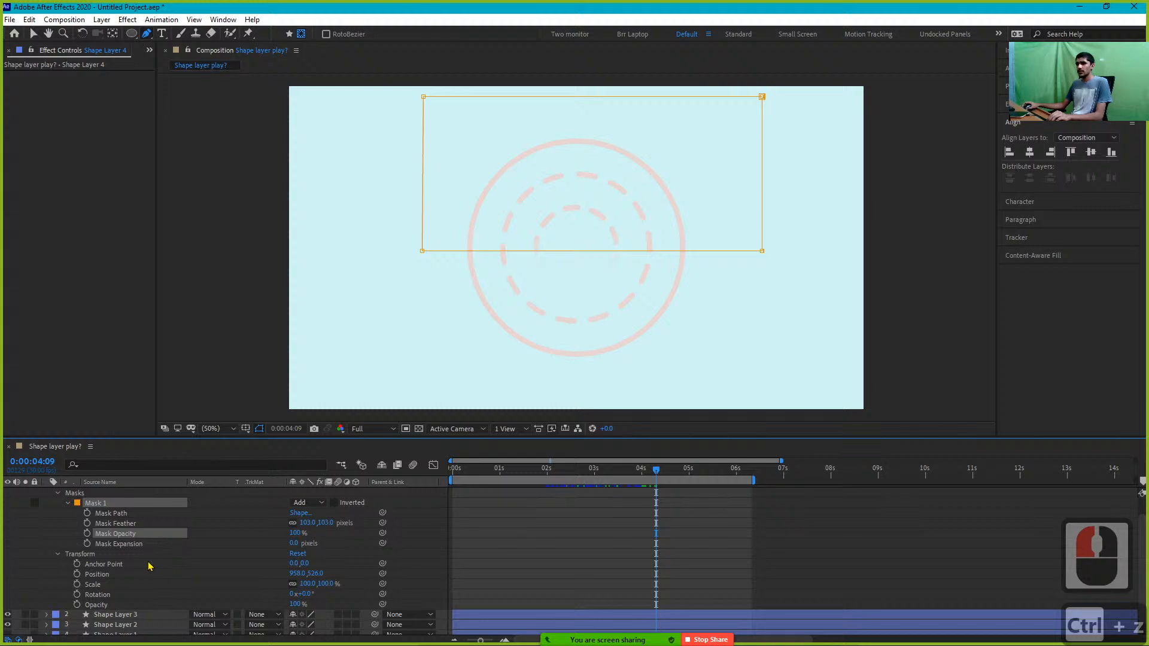
Delete the entire Masks group from Shape Layer 4
scroll(149, 566, "up", 6)
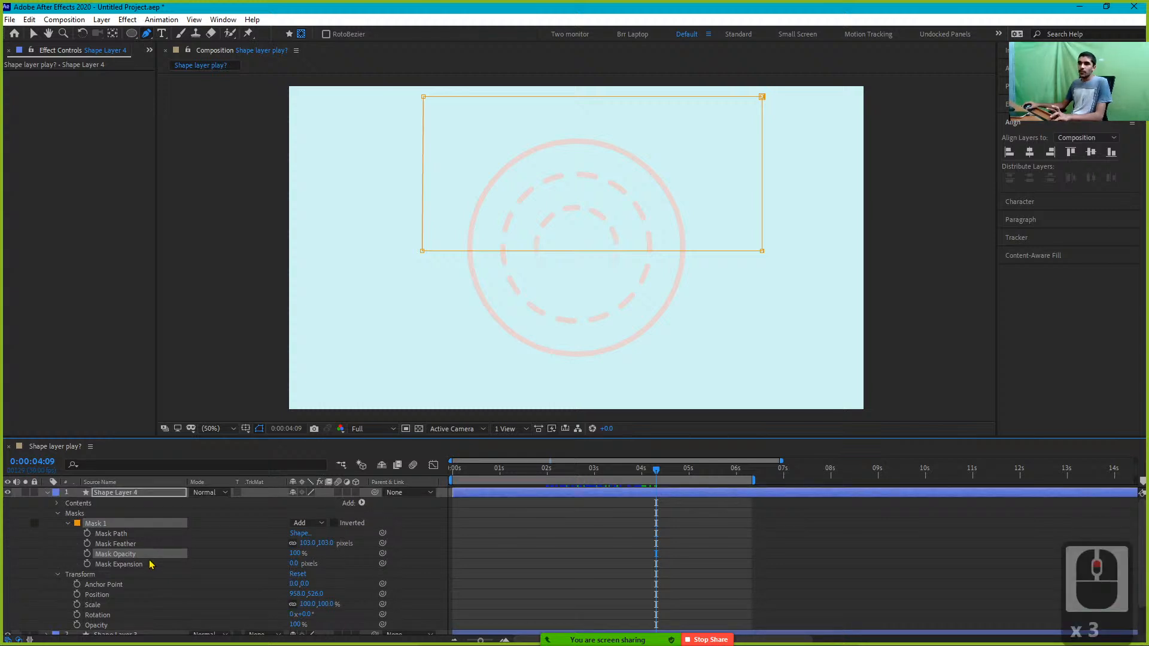
left_click(58, 514)
left_click(82, 515)
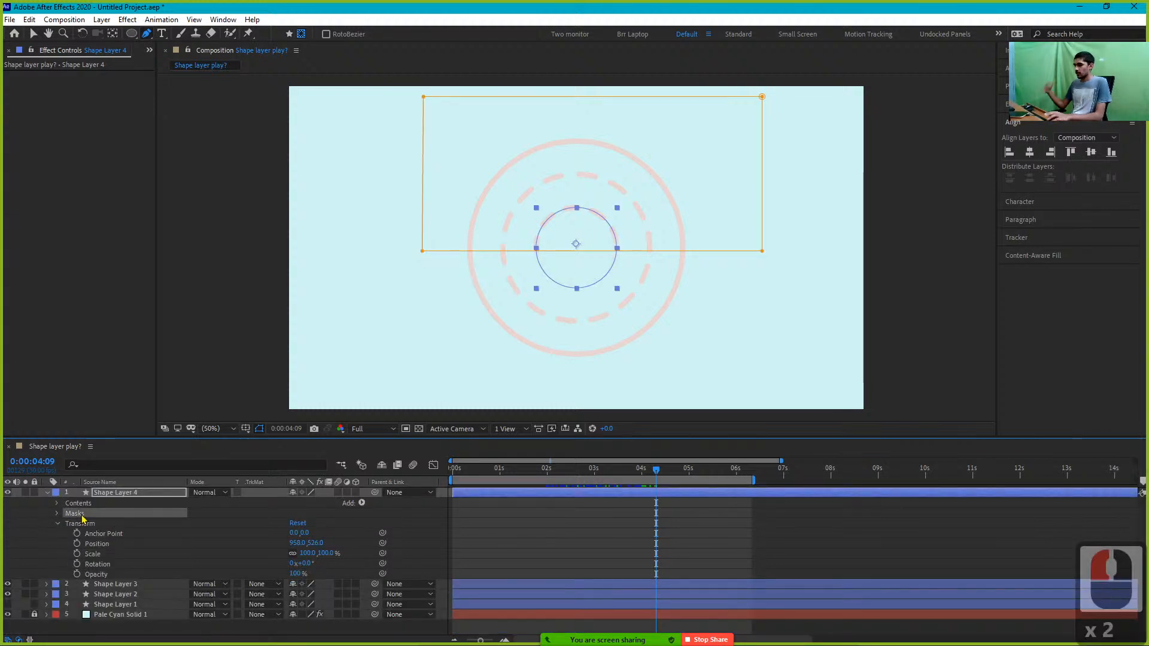
key("Delete")
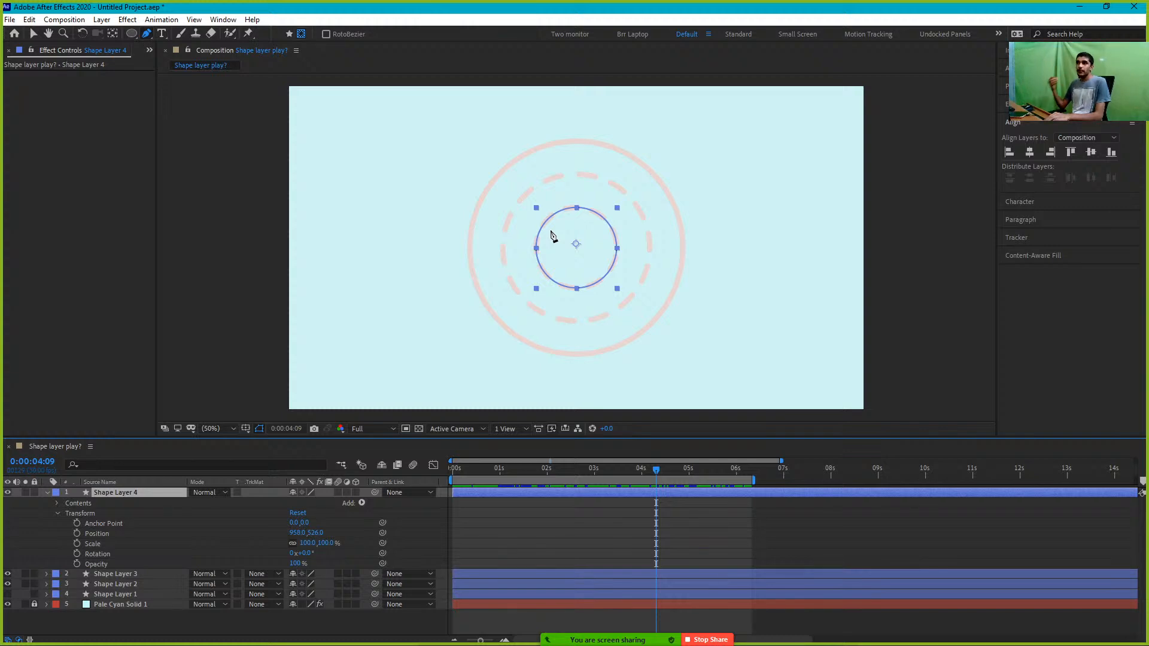
Draw a closed four-sided Pen-tool mask with a slanted left edge on Shape Layer 4, covering the upper half of the innermost ring
left_click(430, 258)
left_click(794, 258, "shift")
left_click(794, 147, "shift")
left_click(505, 152, "shift")
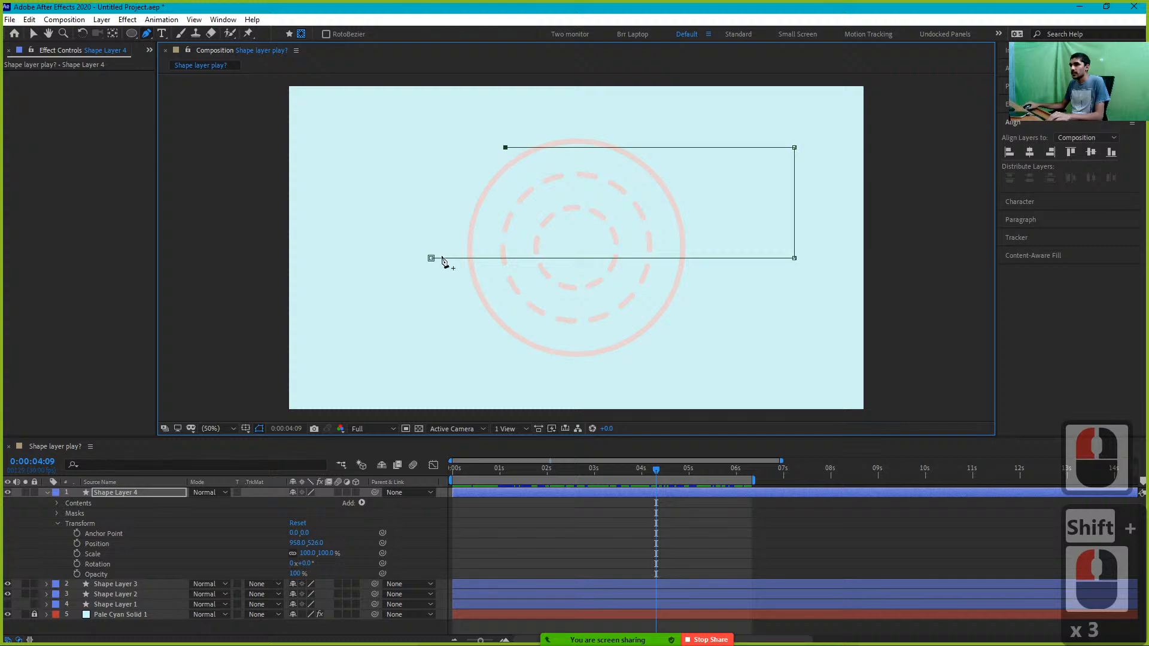
left_click(431, 258, "shift")
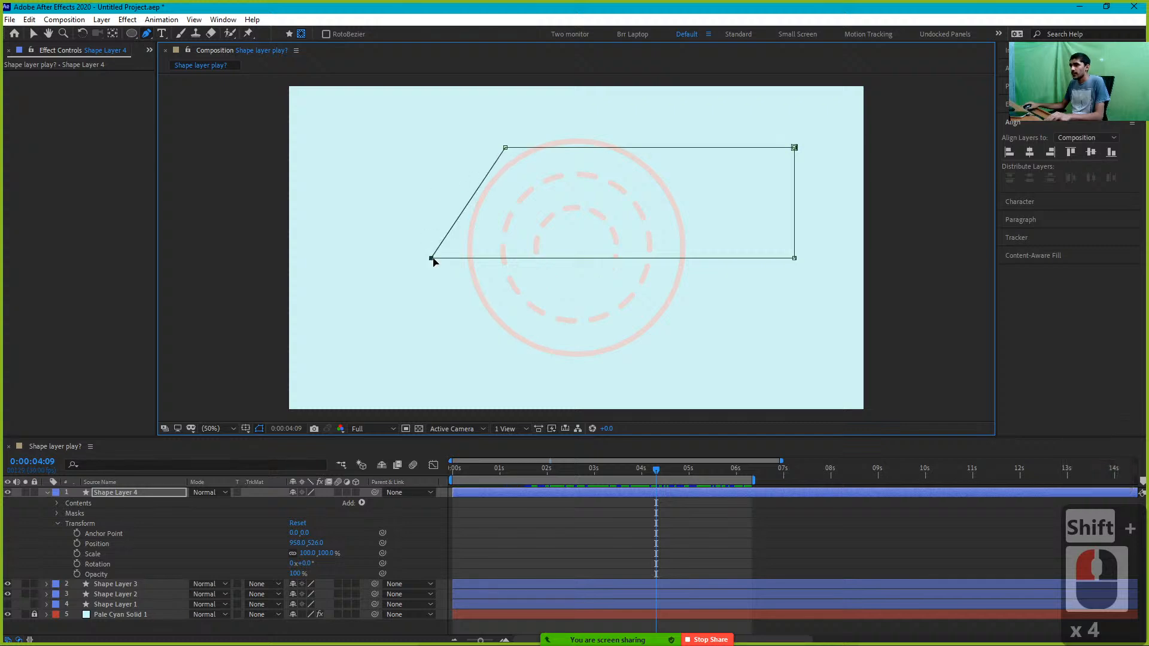
Reveal Shape Layer 4's Mask Path, copy it, and paste it onto Shape Layer 3 and Shape Layer 2
key("m")
left_click(110, 513)
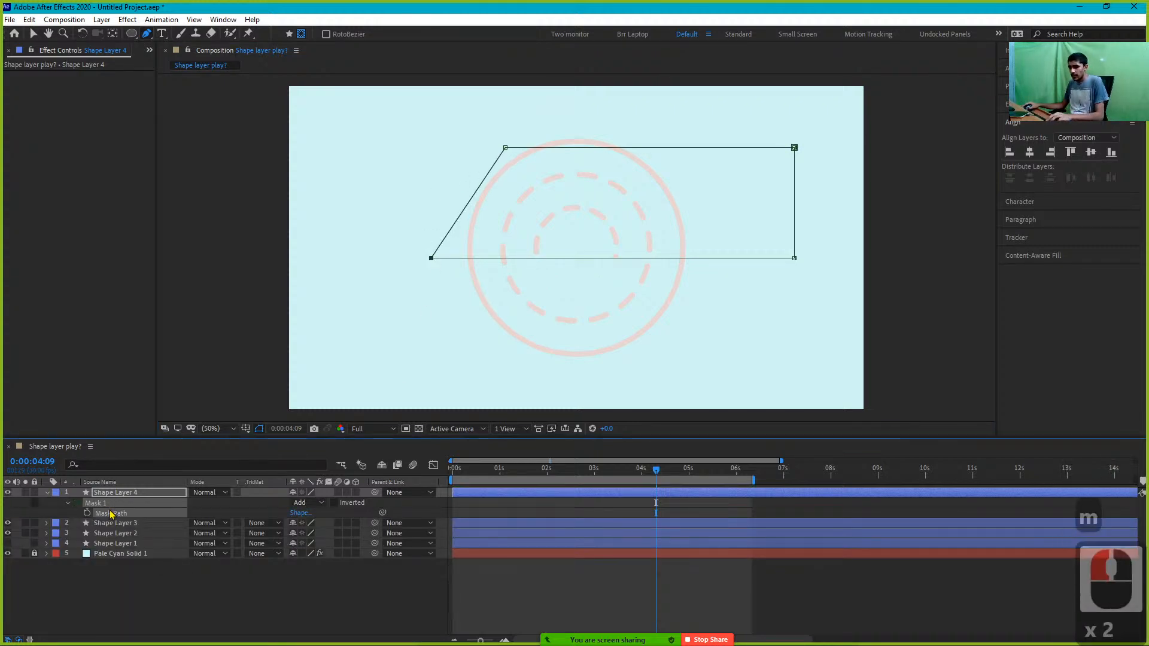
key("ctrl+c")
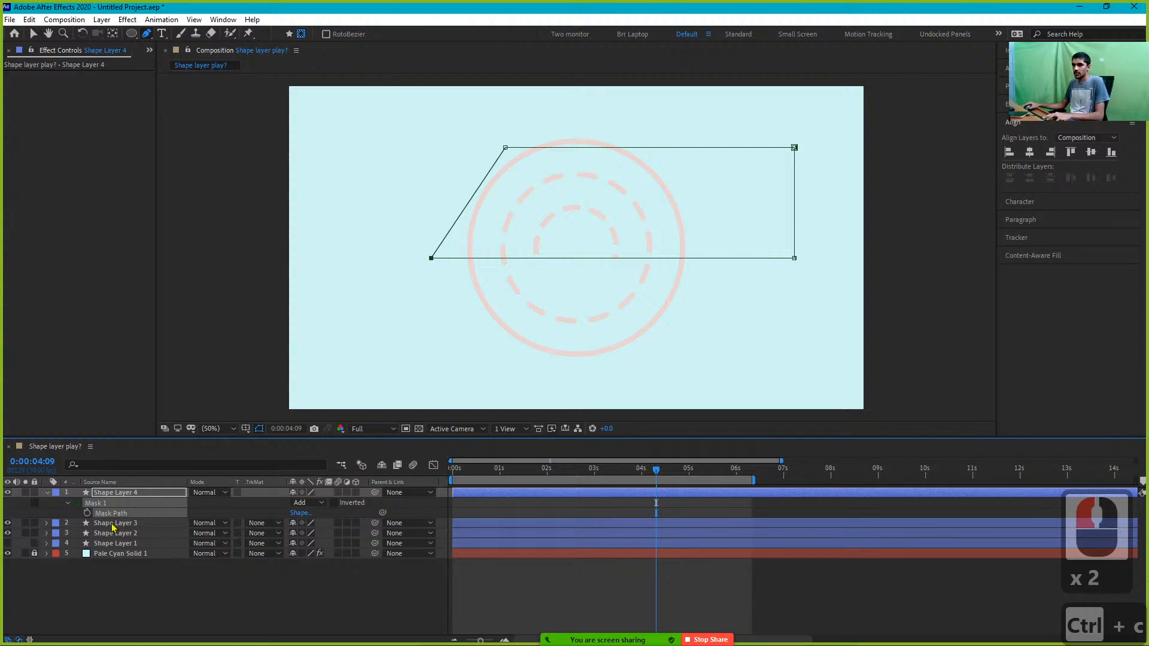
left_click(112, 523)
key("ctrl+v")
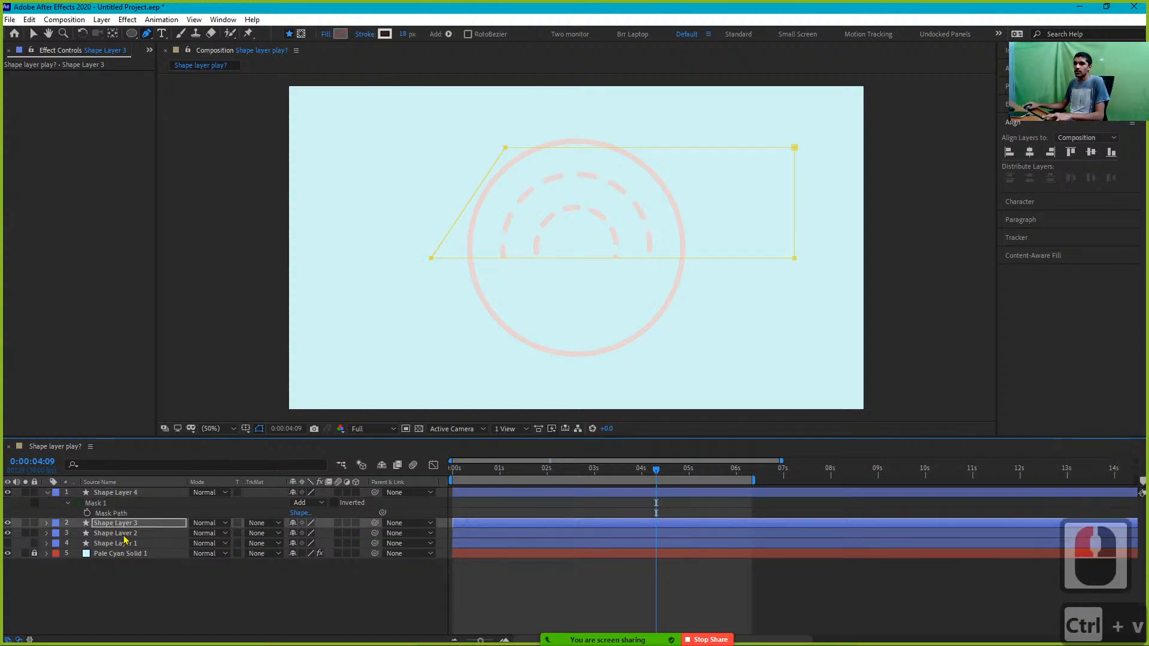
left_click(124, 536)
key("ctrl+v")
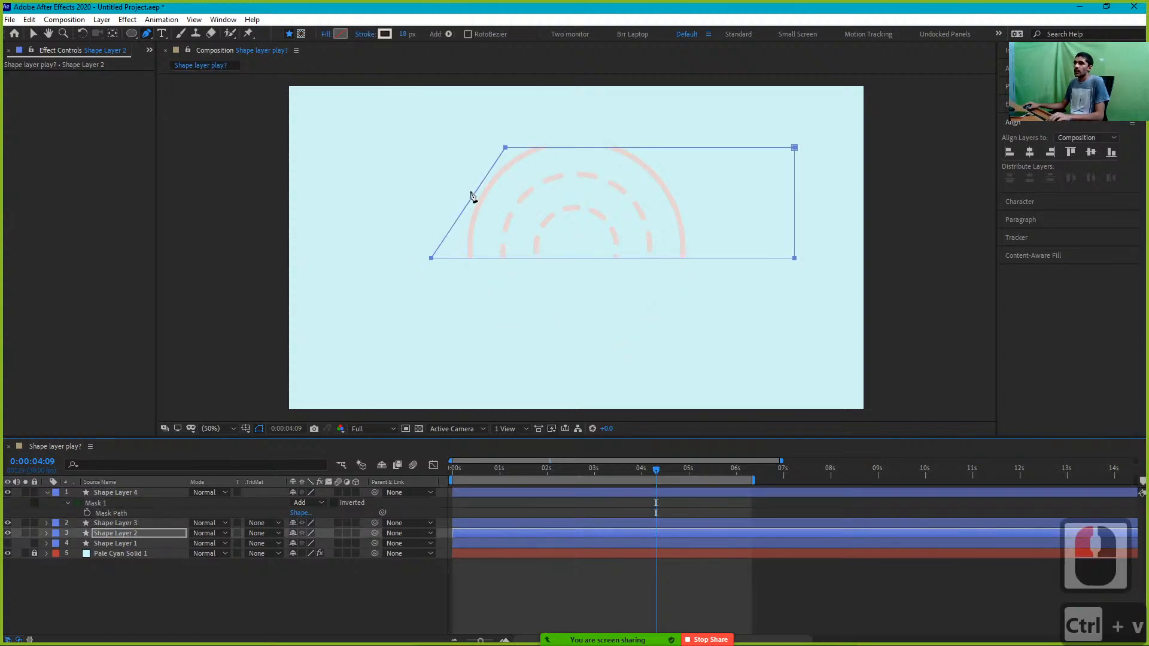
Try shifting Shape Layer 2's mask up and to the left, and undo everything back through the mask drawn on Shape Layer 4
left_click_drag(506, 148, 475, 123)
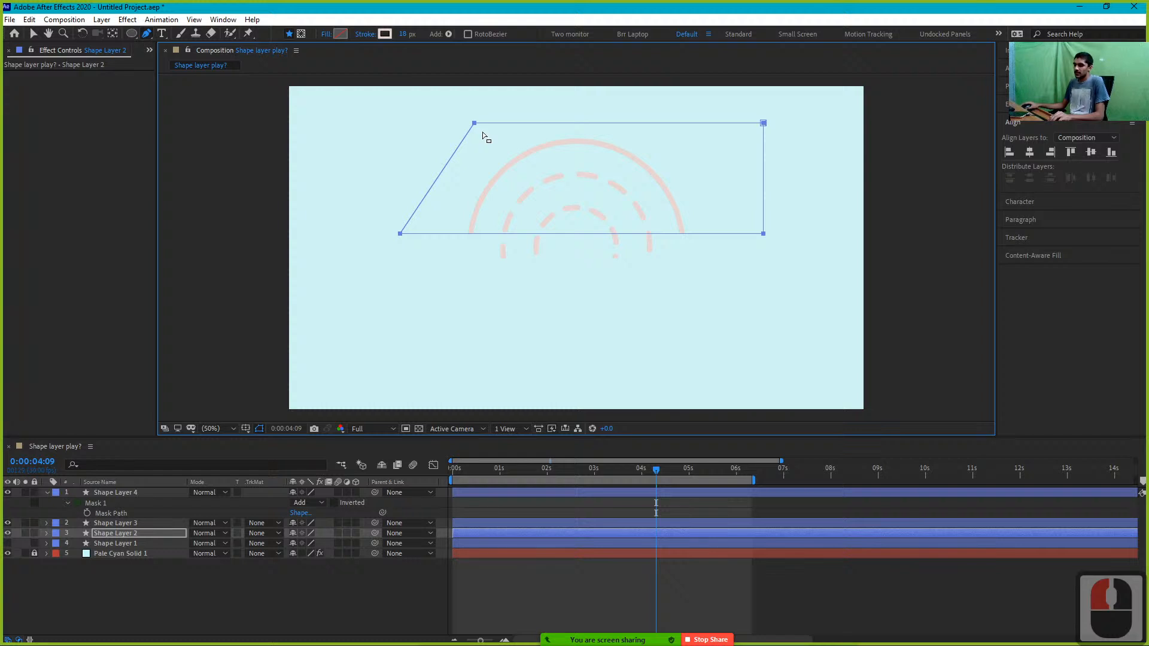
key("ctrl+z")
key("ctrl+z")
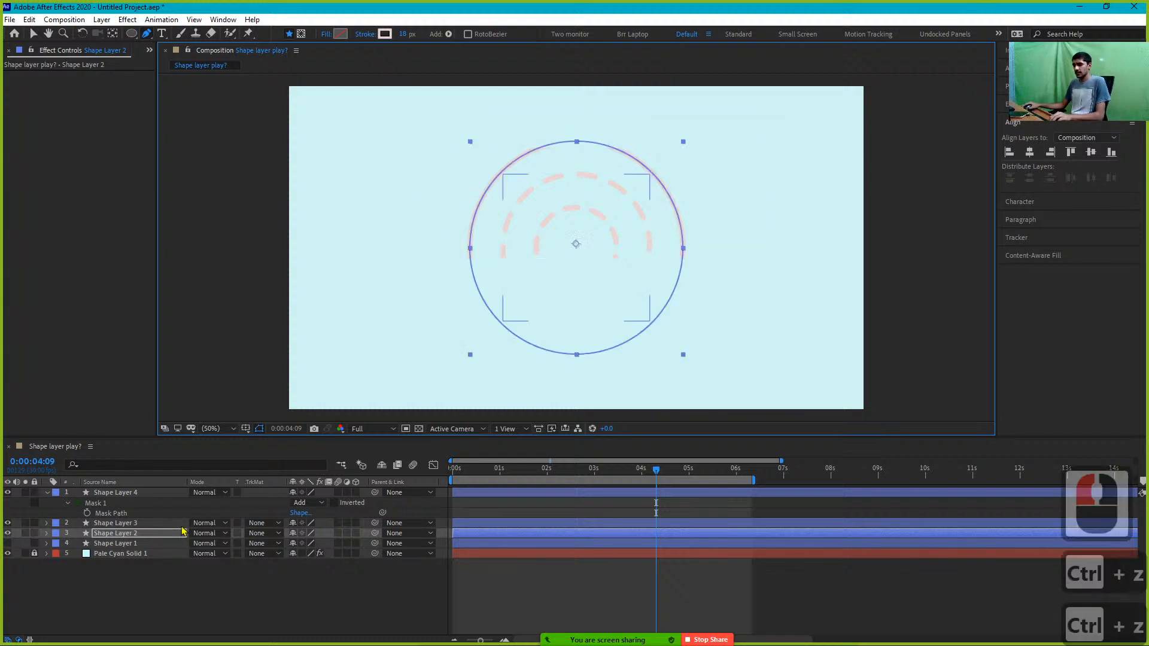
key("ctrl+z")
key("ctrl+z")
key("ctrl+z")
key("ctrl+z")
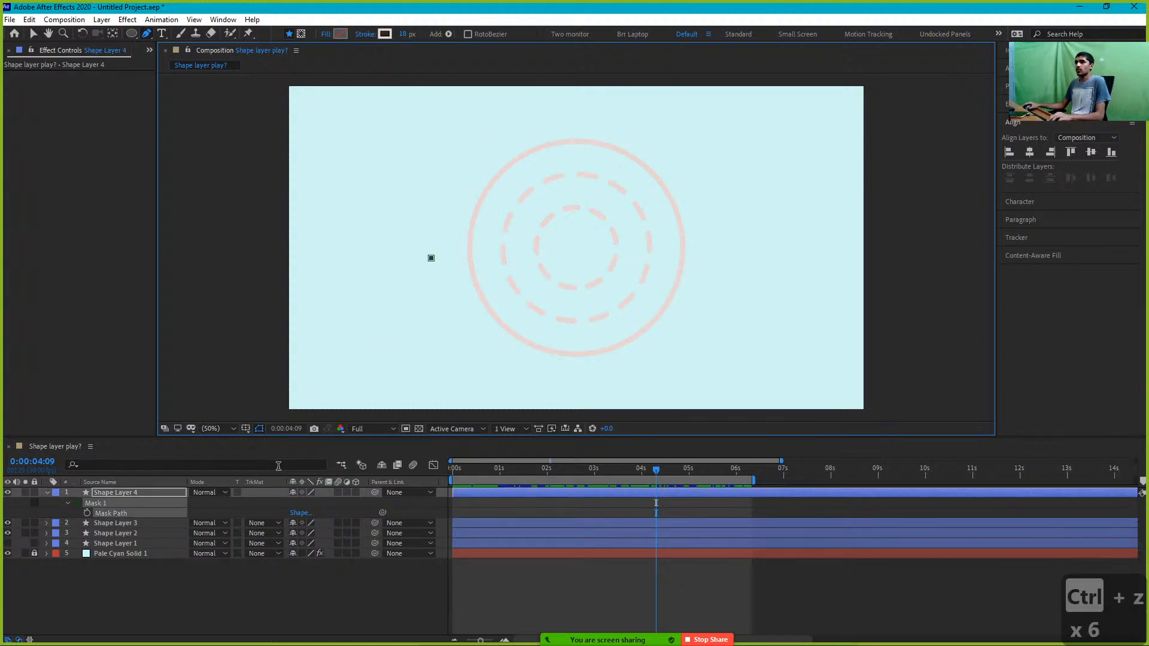
key("ctrl+z")
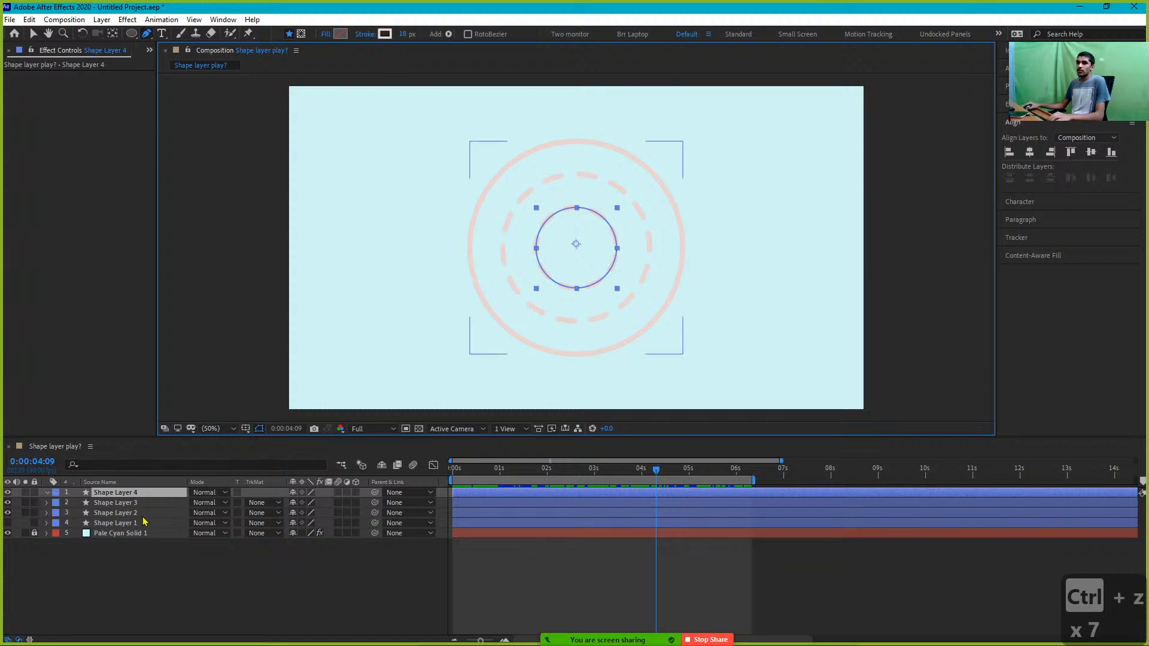
Pre-compose Shape Layers 4, 3 and 2 into a new composition named Circles, moving all attributes into it
key("shift")
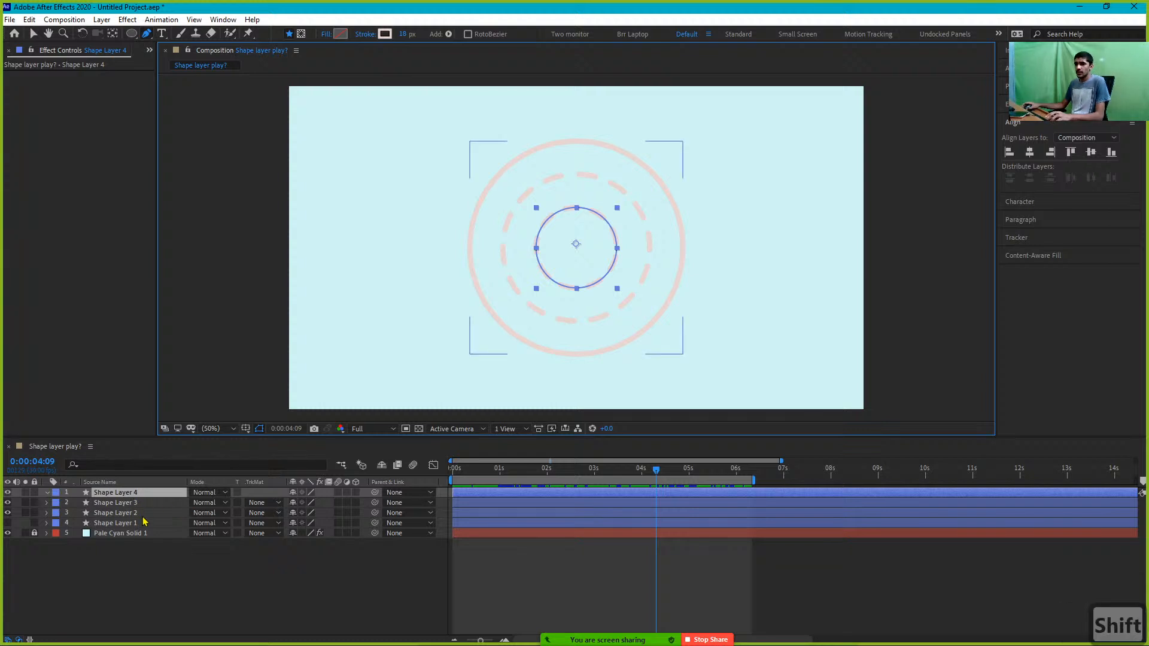
left_click(143, 517, "shift")
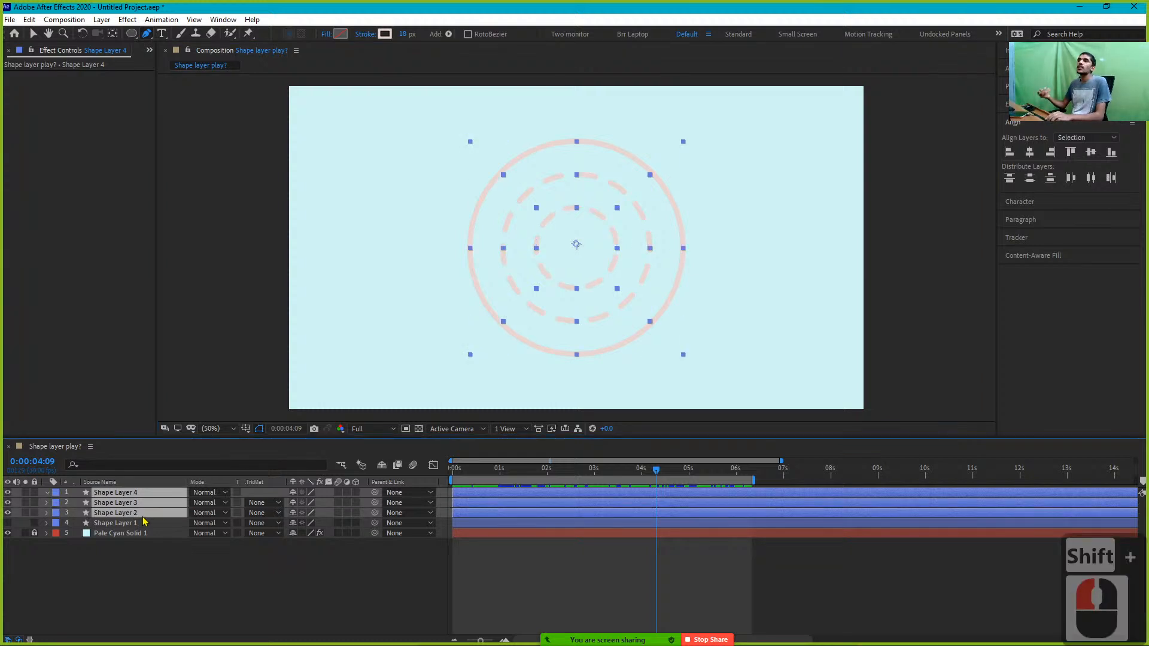
left_click(143, 521, "shift")
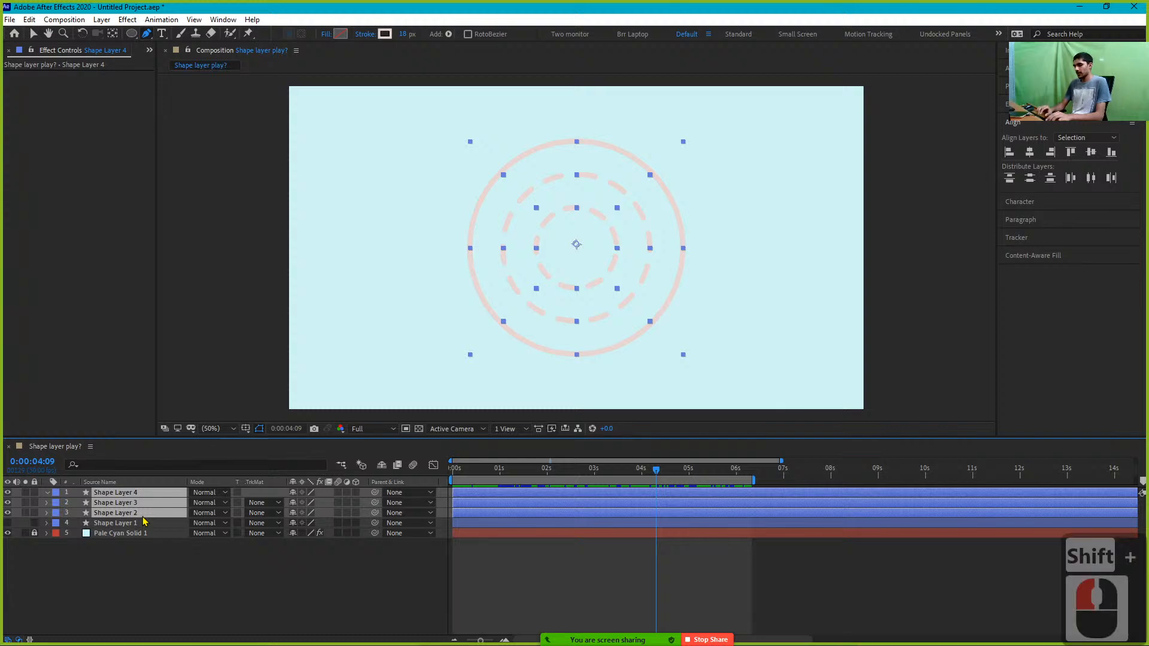
key("ctrl+shift+c")
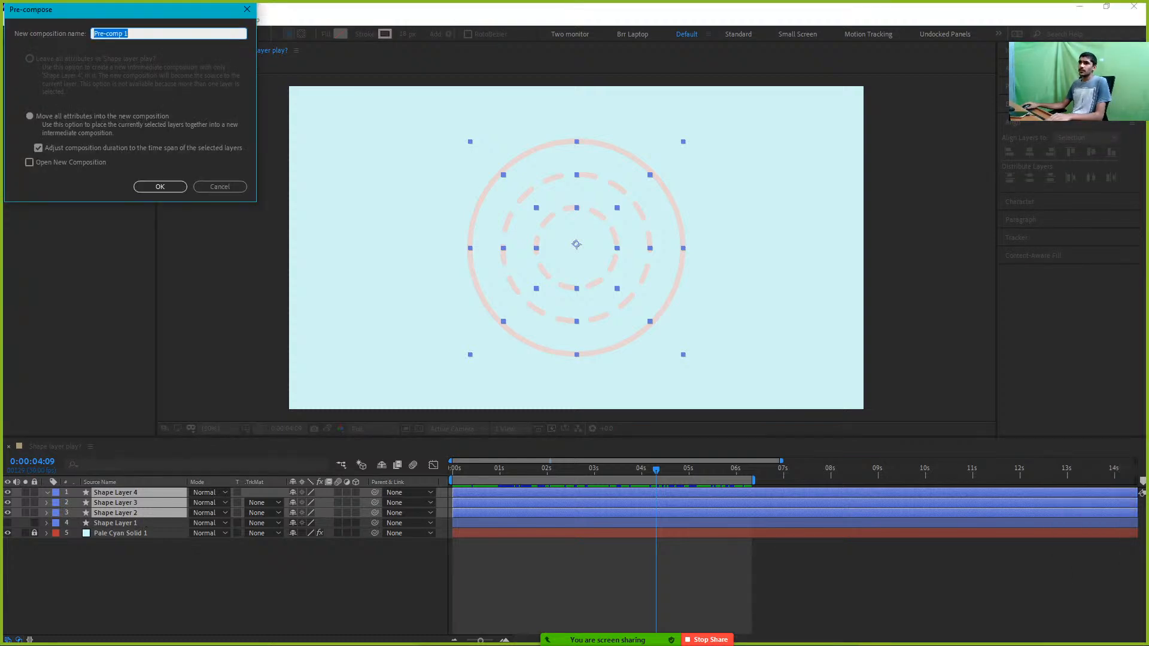
left_click_drag(40, 9, 561, 211)
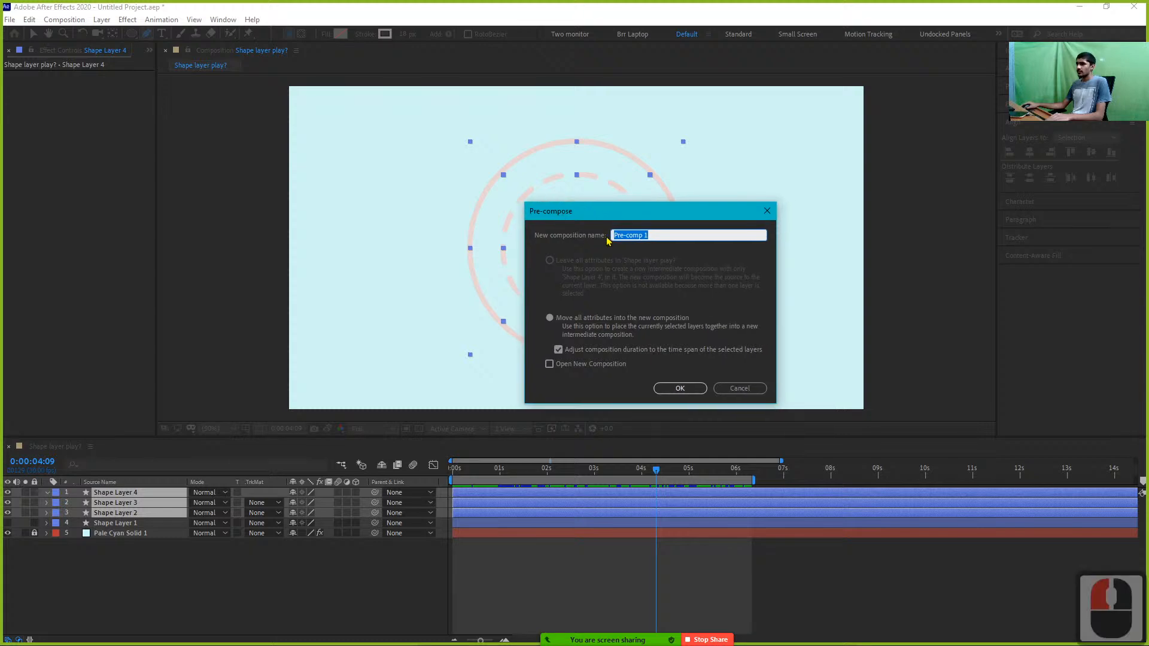
type("Circles")
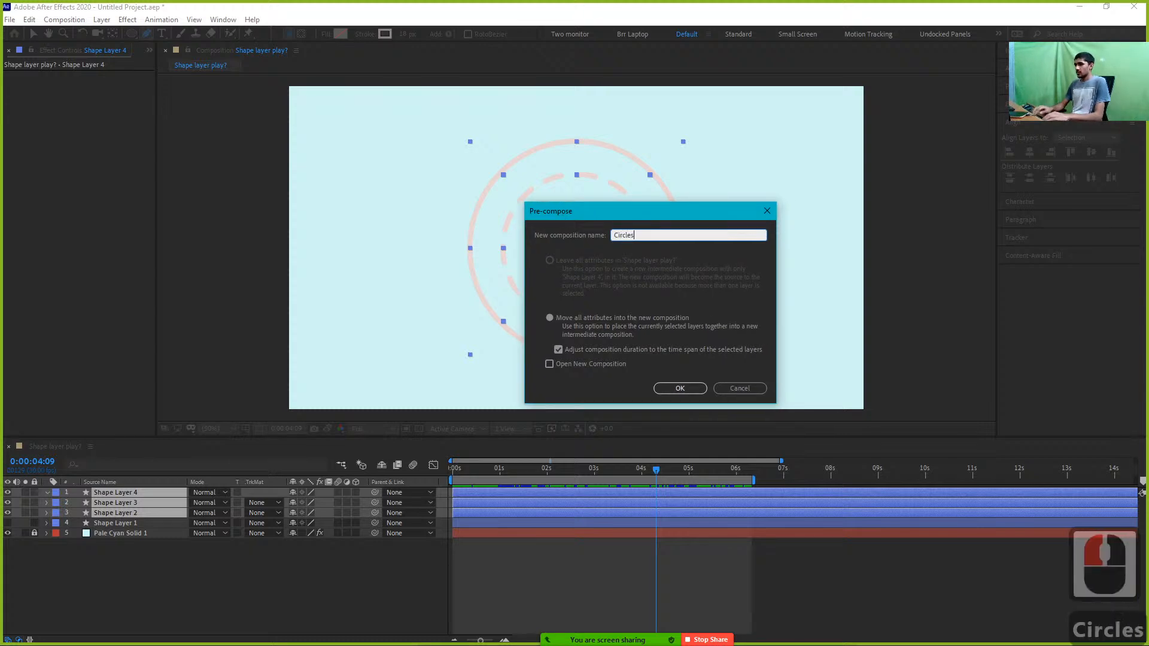
left_click(682, 387)
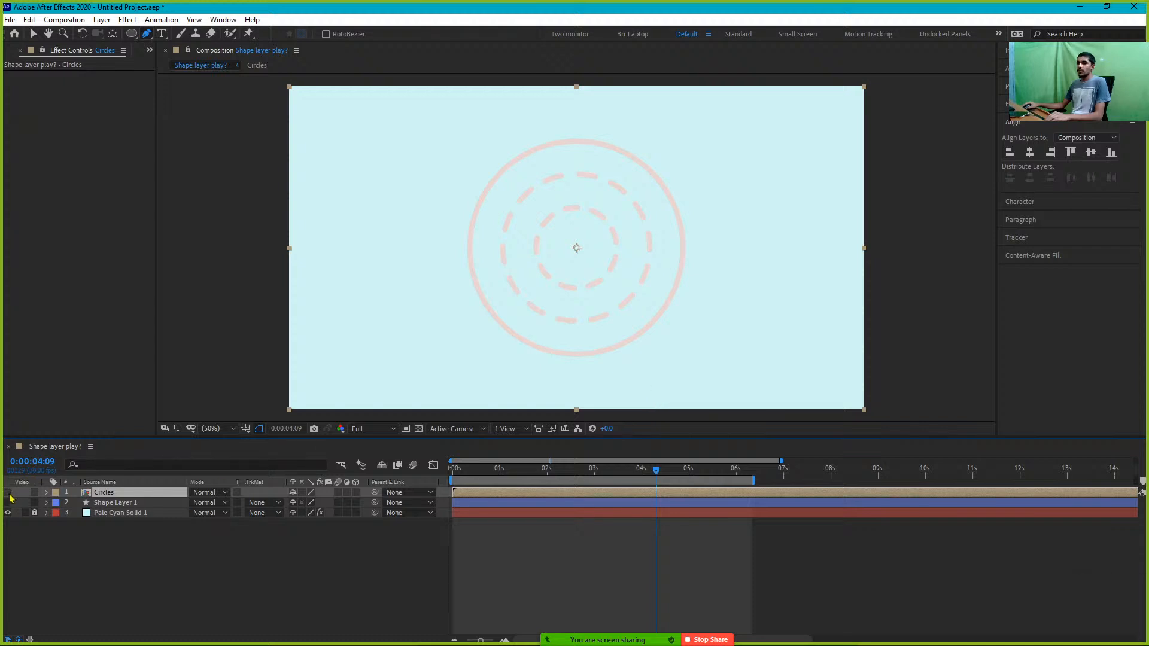
Open the Circles composition, reveal Shape Layer 4's Position, and try moving the innermost ring to 1523.0, 526.0
double_click(117, 492)
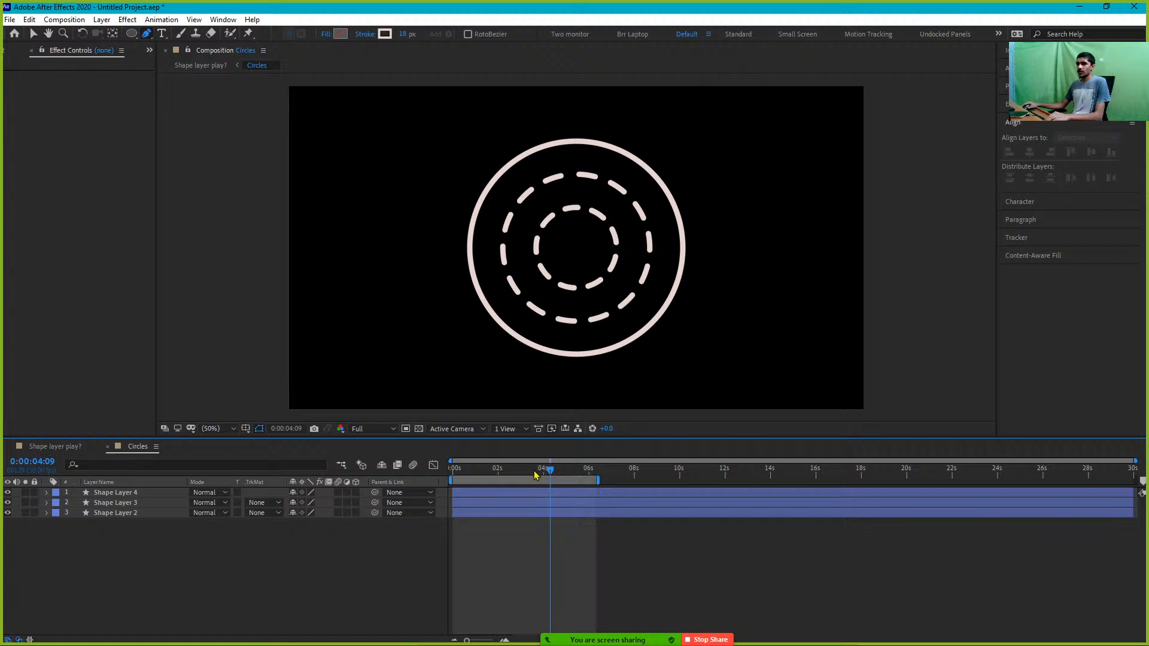
mouse_move(531, 470)
left_mouse_down()
mouse_move(505, 468)
mouse_move(566, 467)
mouse_move(546, 469)
left_mouse_up()
left_click(544, 258)
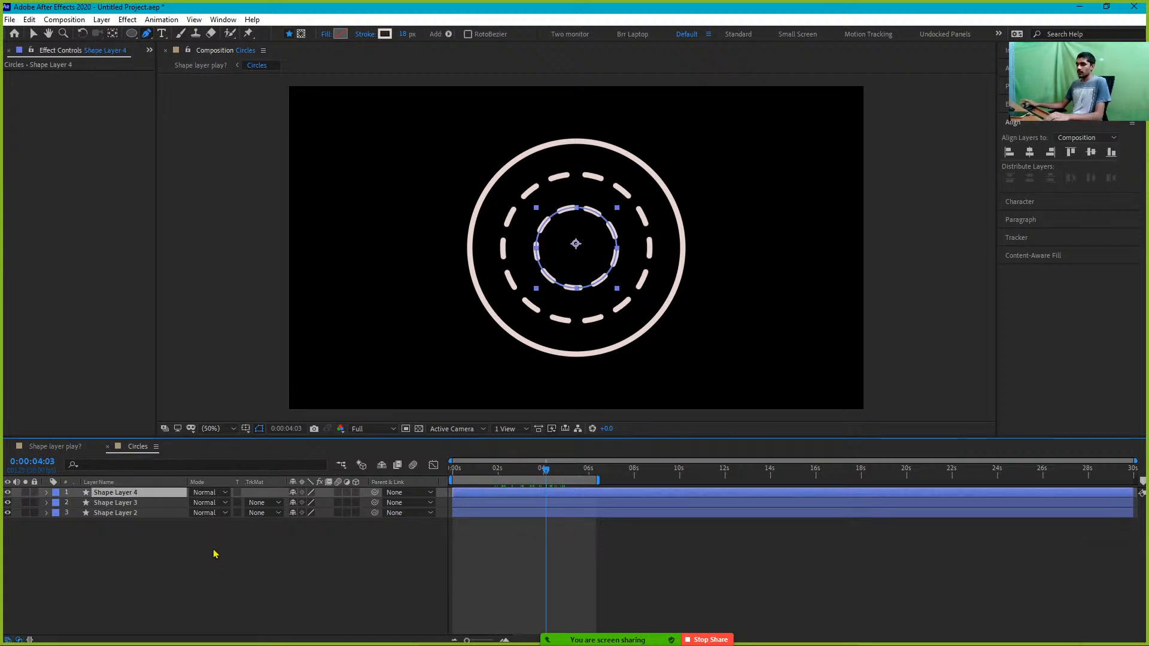
key("p")
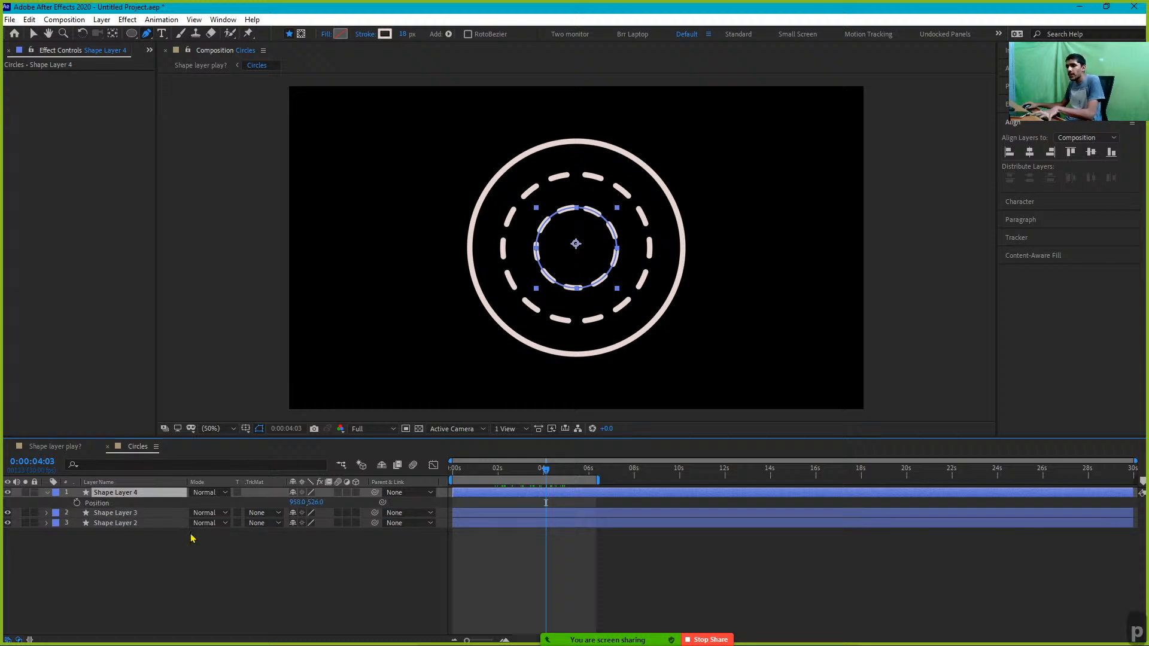
left_click_drag(295, 502, 462, 503)
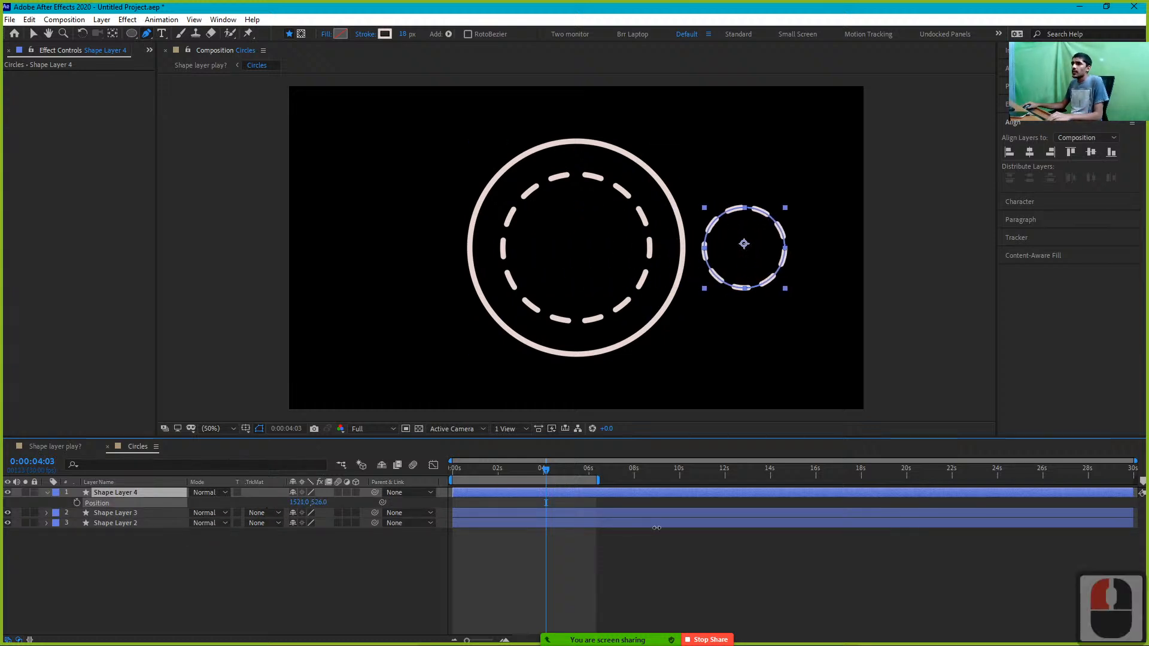
Check the moved ring in the main composition, undo the move inside Circles, and return to the main composition
left_click(55, 447)
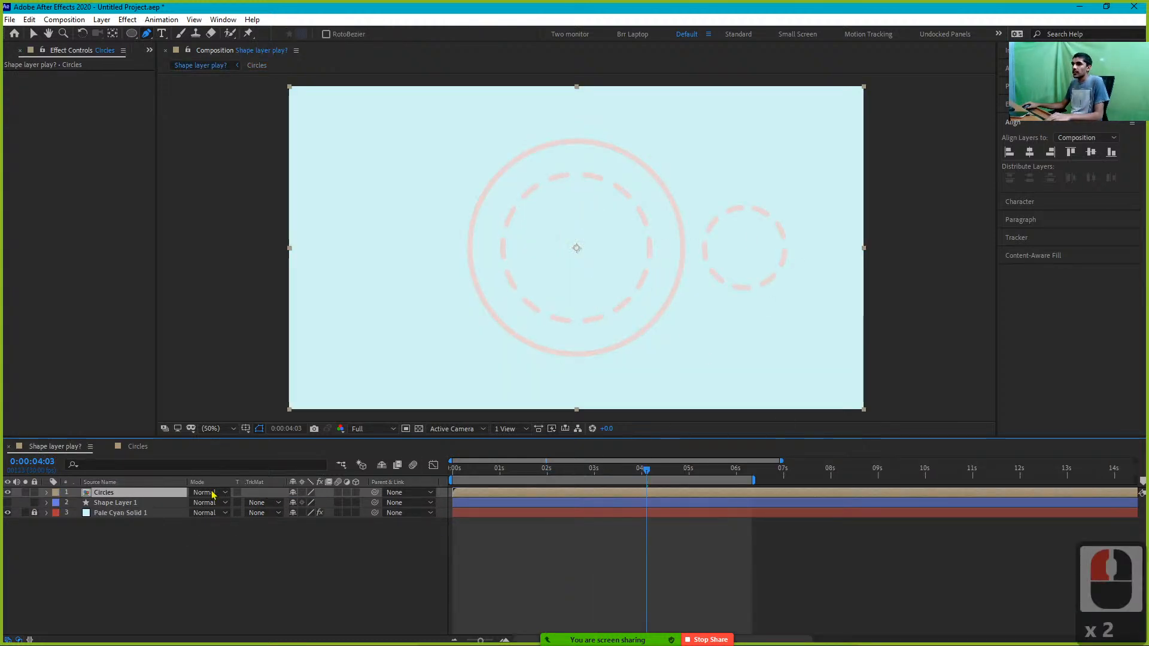
left_click(137, 447)
key("ctrl+z")
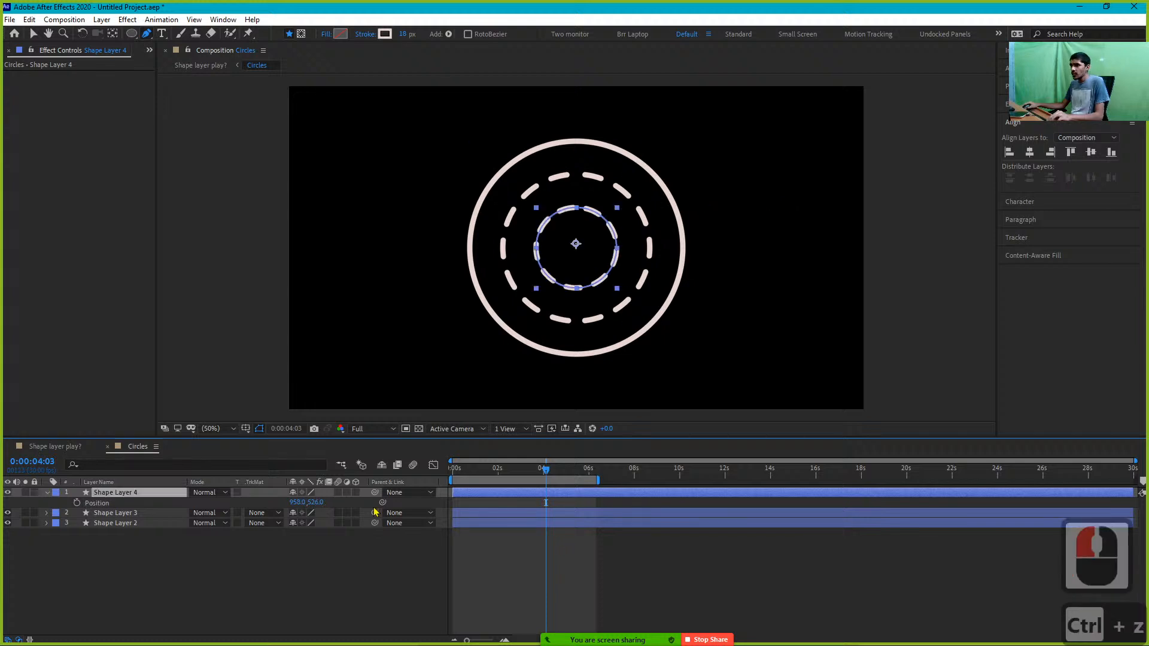
left_click(87, 447)
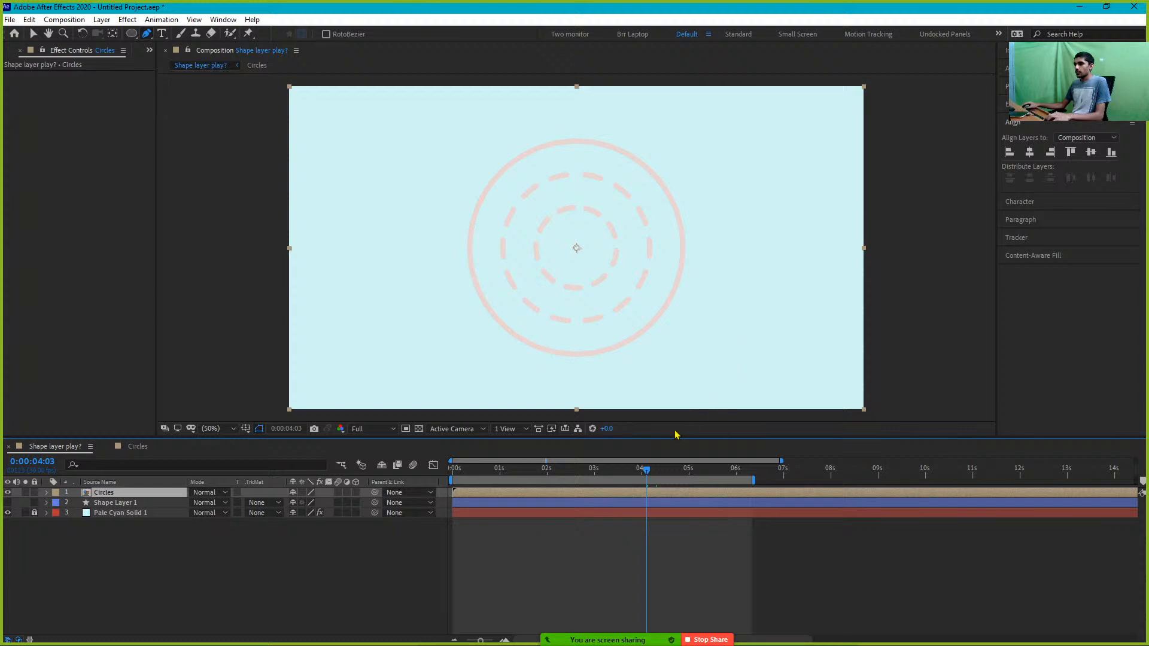
Try moving the whole Circles layer around the main composition with the Selection tool and undo the moves
key("v")
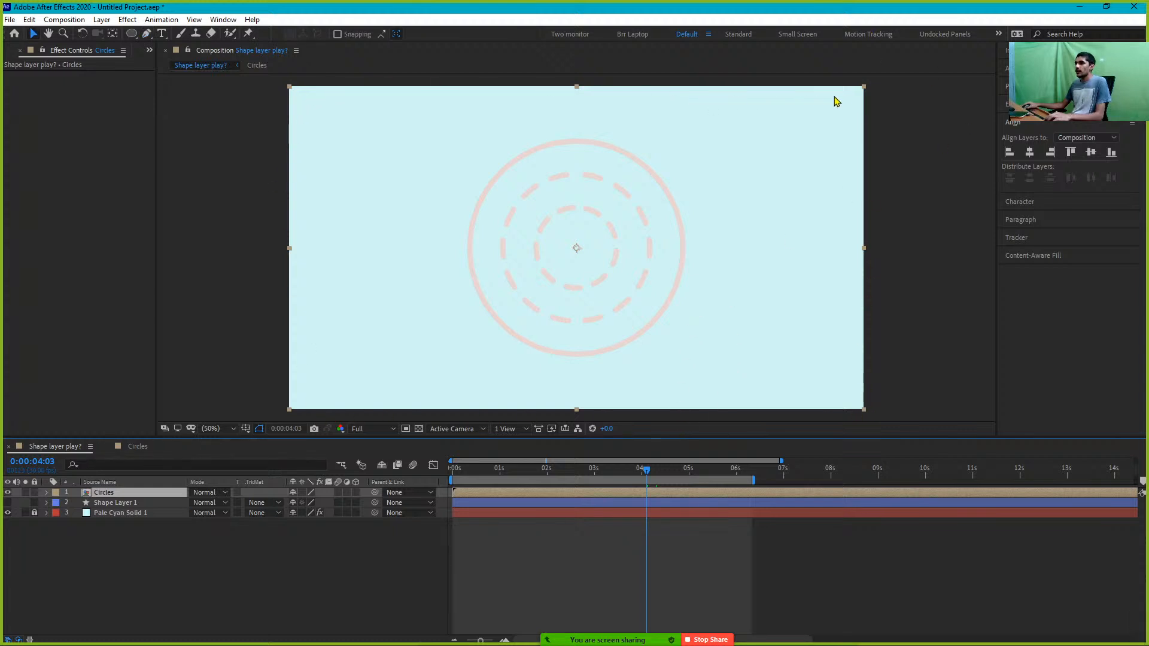
left_click_drag(795, 329, 705, 331)
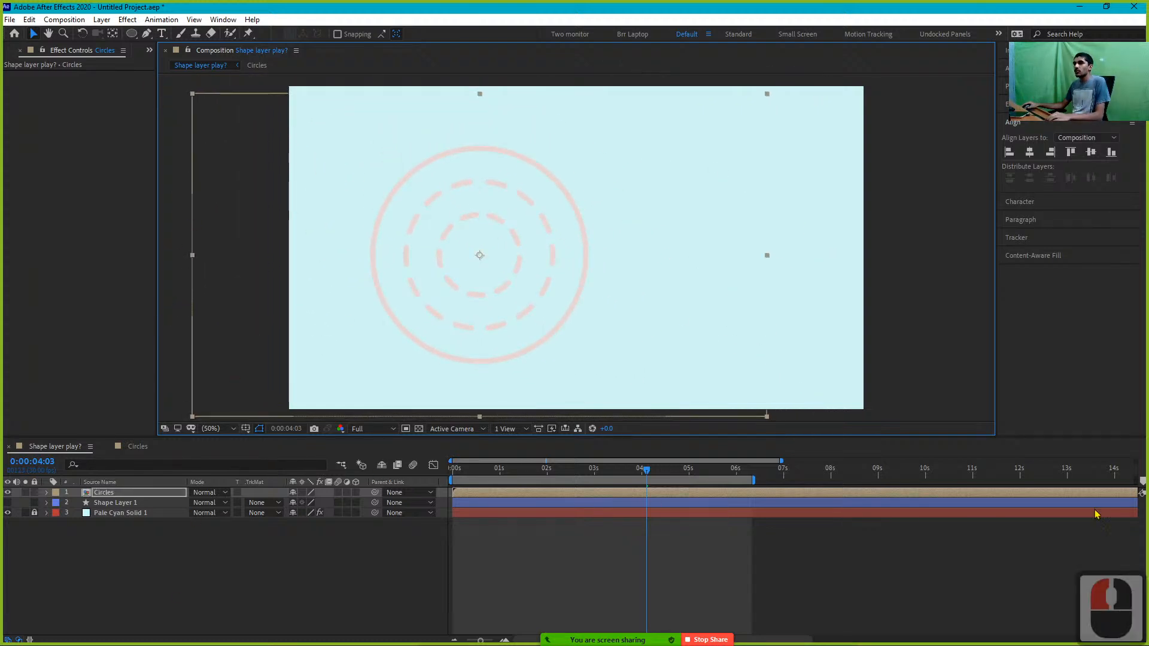
key("ctrl+z")
key("ctrl+z")
key("ctrl+z")
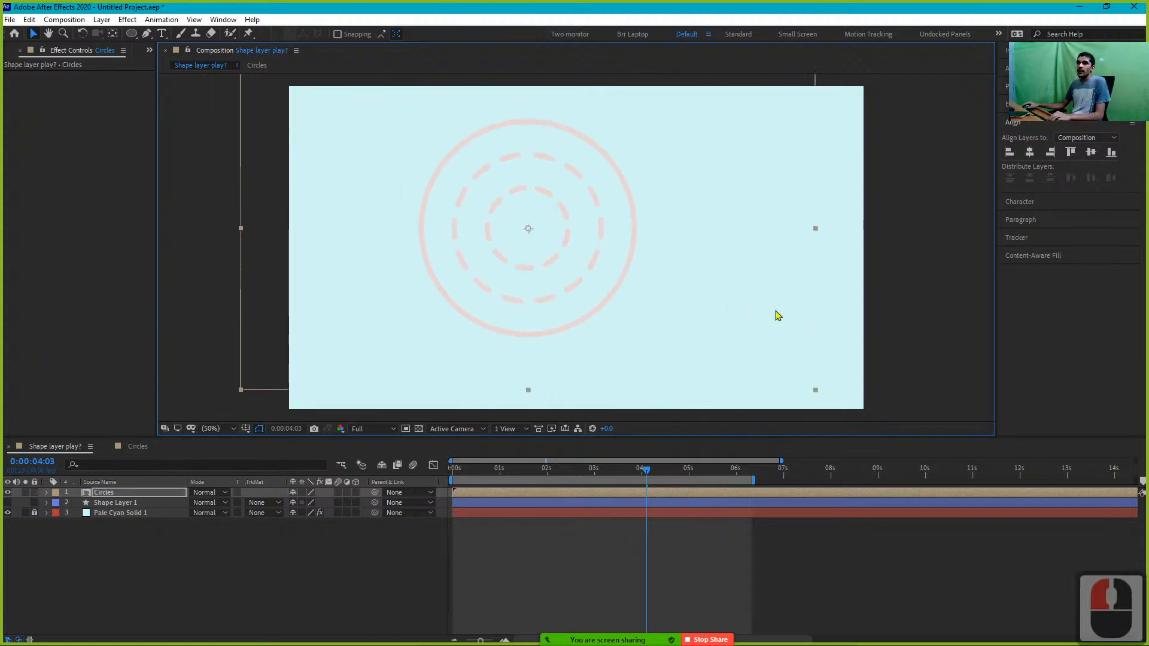
key("ctrl+z")
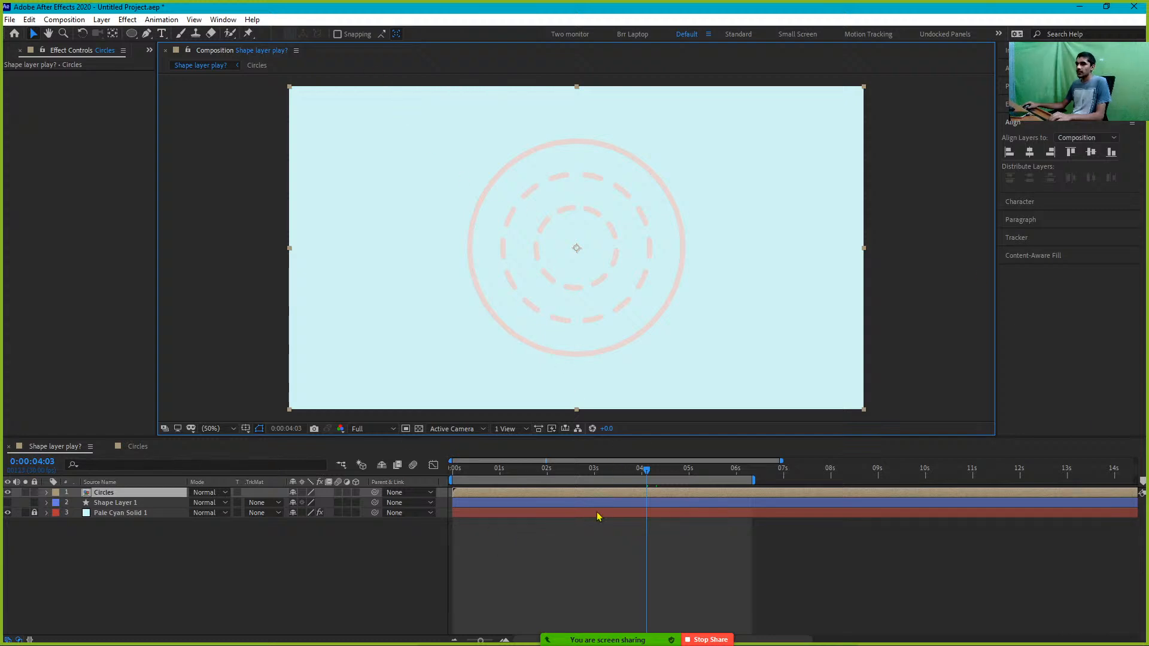
Reopen the Circles composition, deselect its layers, and draw a square region of interest just around the outer ring
double_click(546, 501)
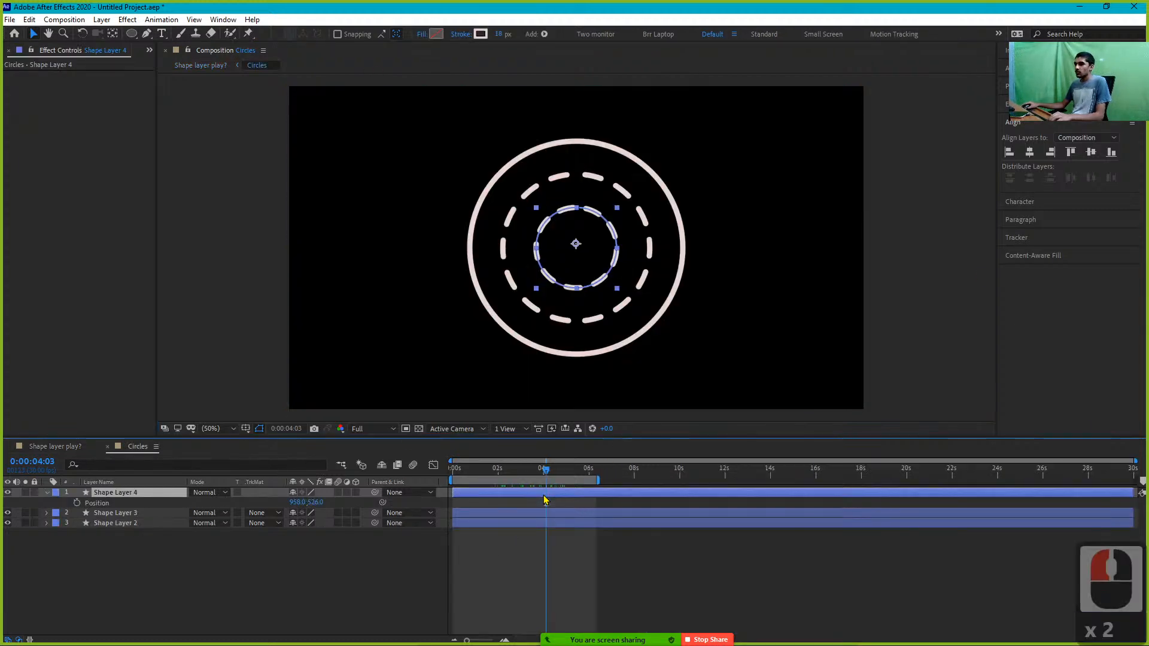
left_click(561, 551)
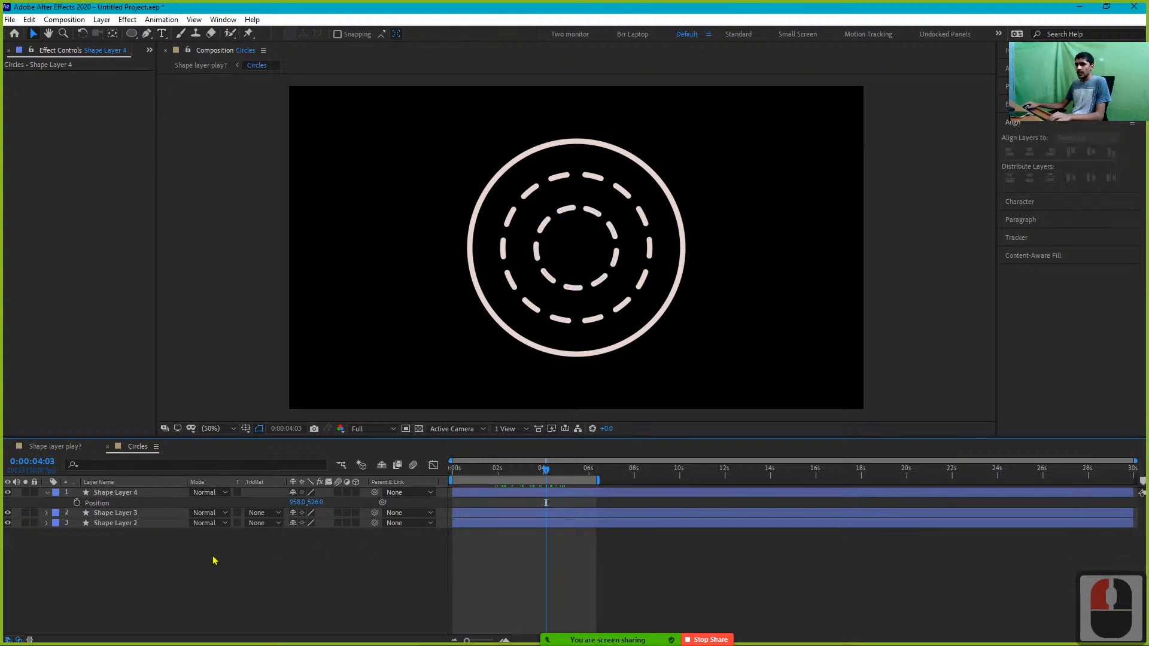
left_click(406, 429)
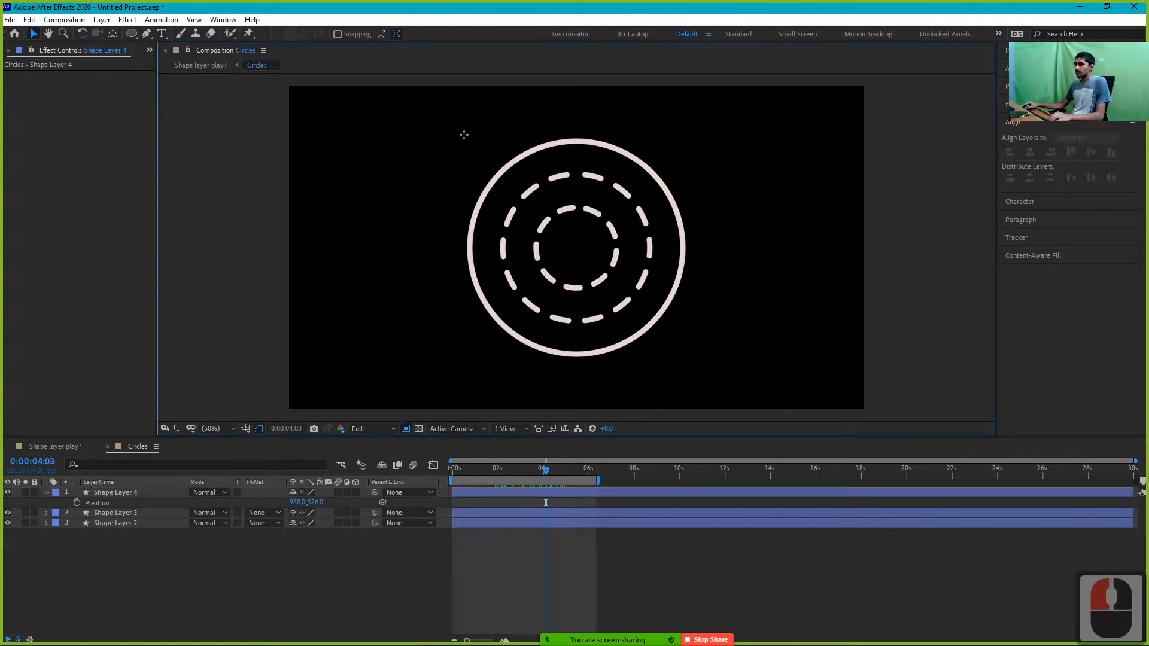
left_click_drag(457, 131, 693, 367)
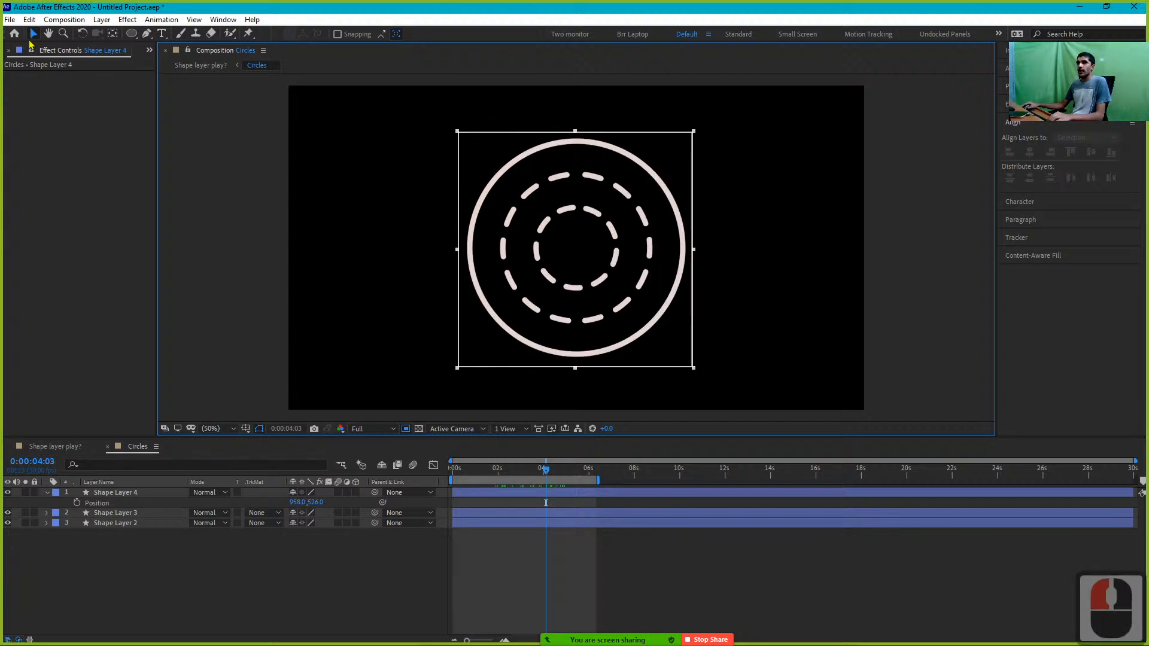
Crop the Circles composition to its region of interest, try resizing its layer from a corner in the main composition, and undo the resize
left_click(62, 23)
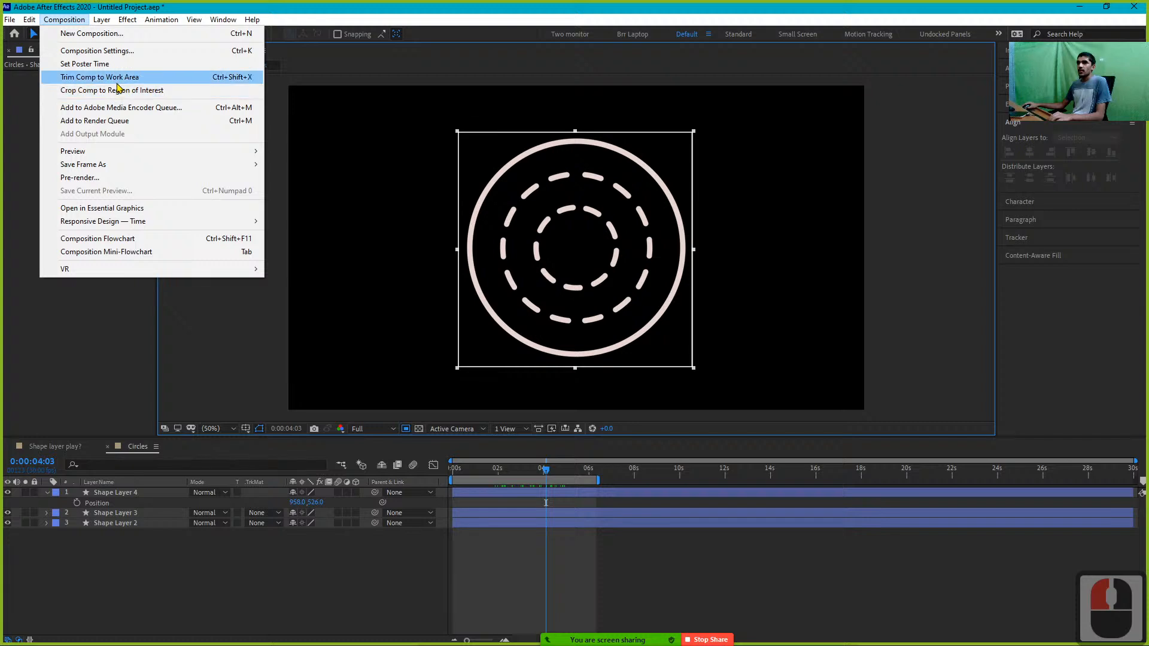
left_click(123, 91)
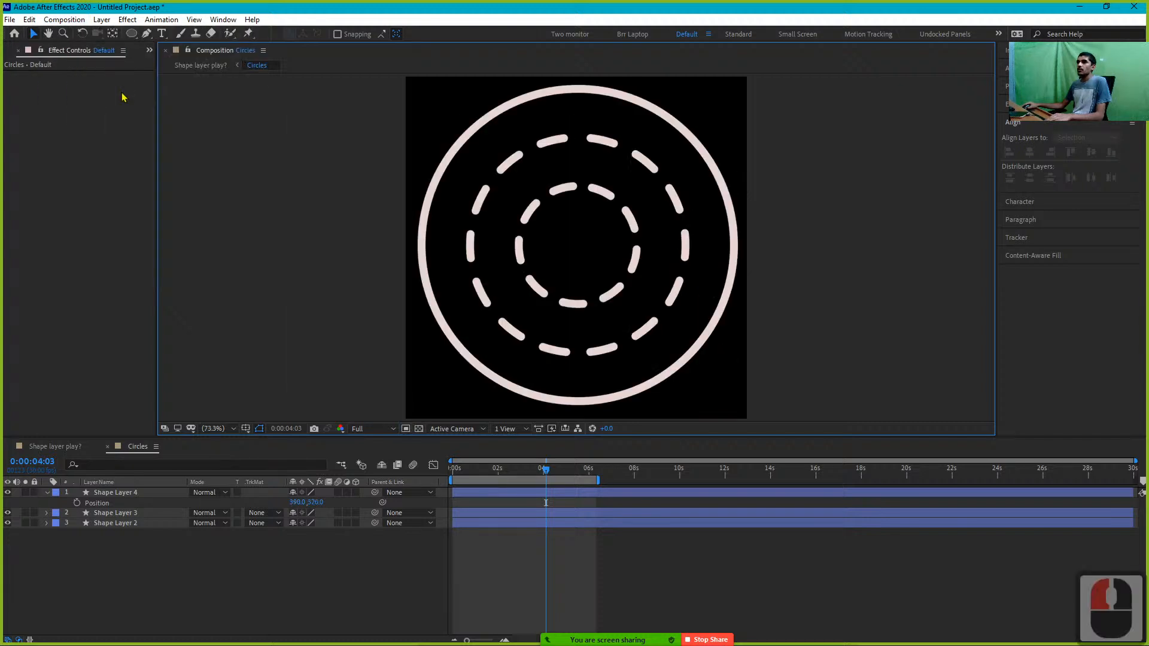
left_click(56, 447)
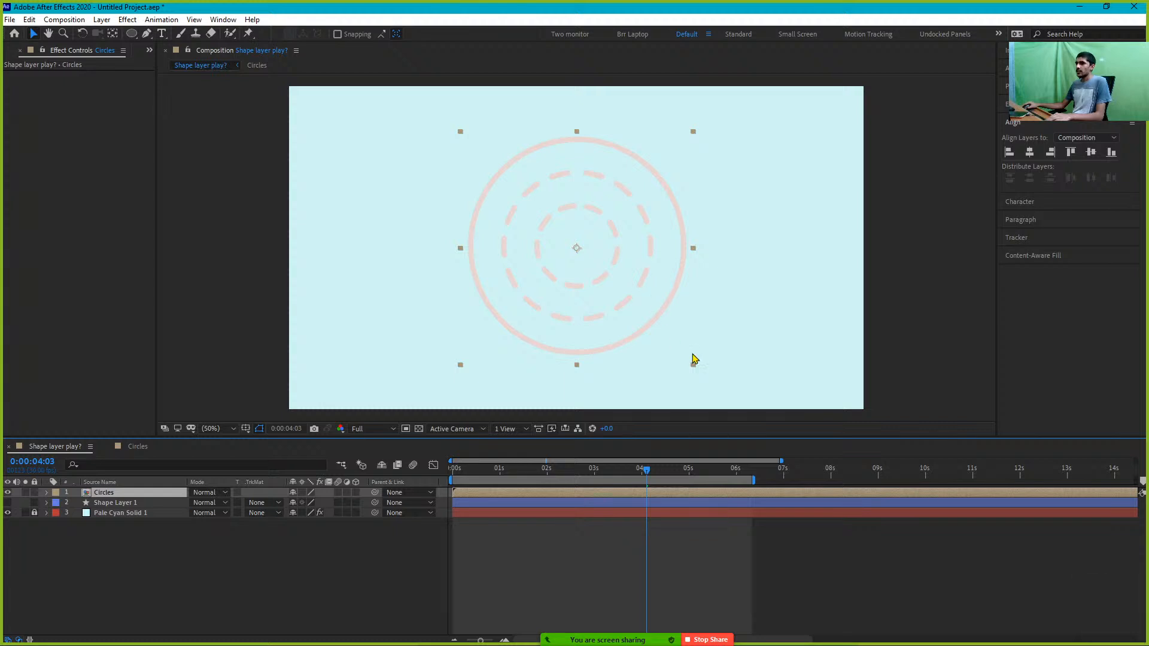
left_click_drag(695, 369, 626, 334)
key("ctrl+z")
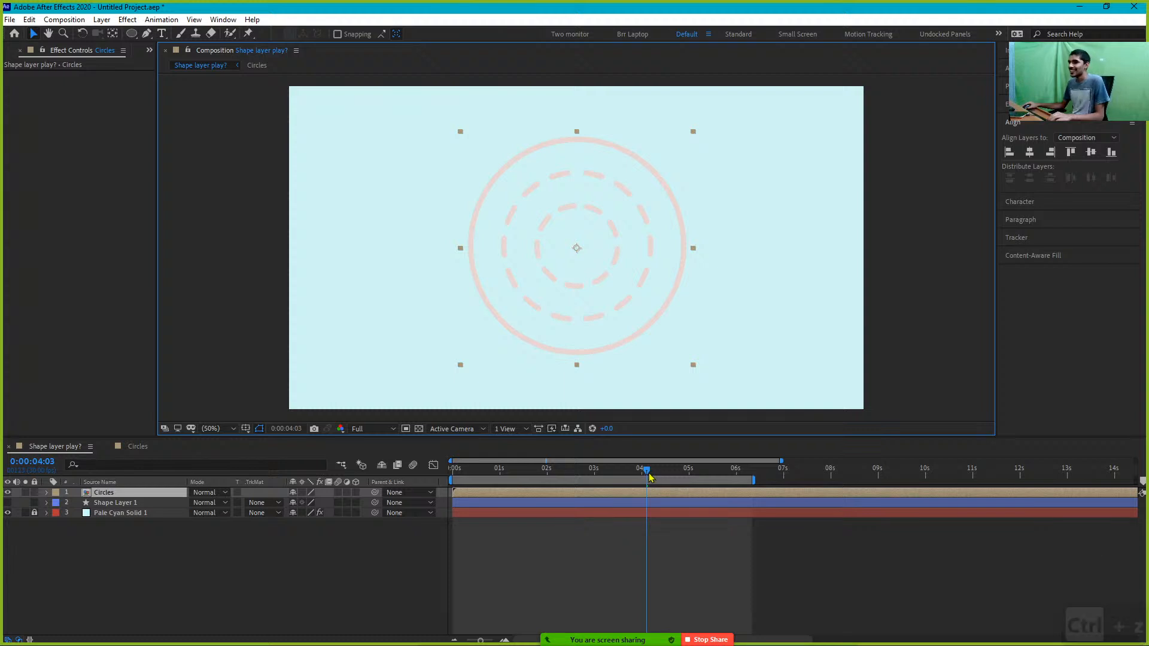
Preview the ring animation in the main composition from the start and return the playhead near the beginning
left_click_drag(645, 474, 453, 472)
key("space")
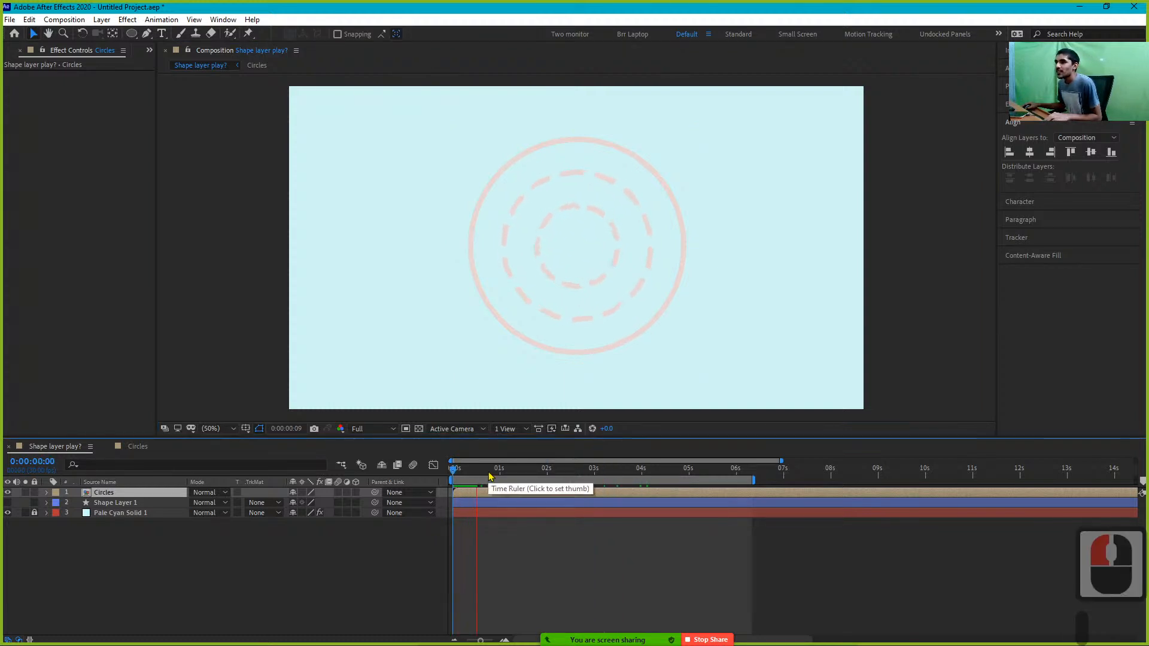
key("space")
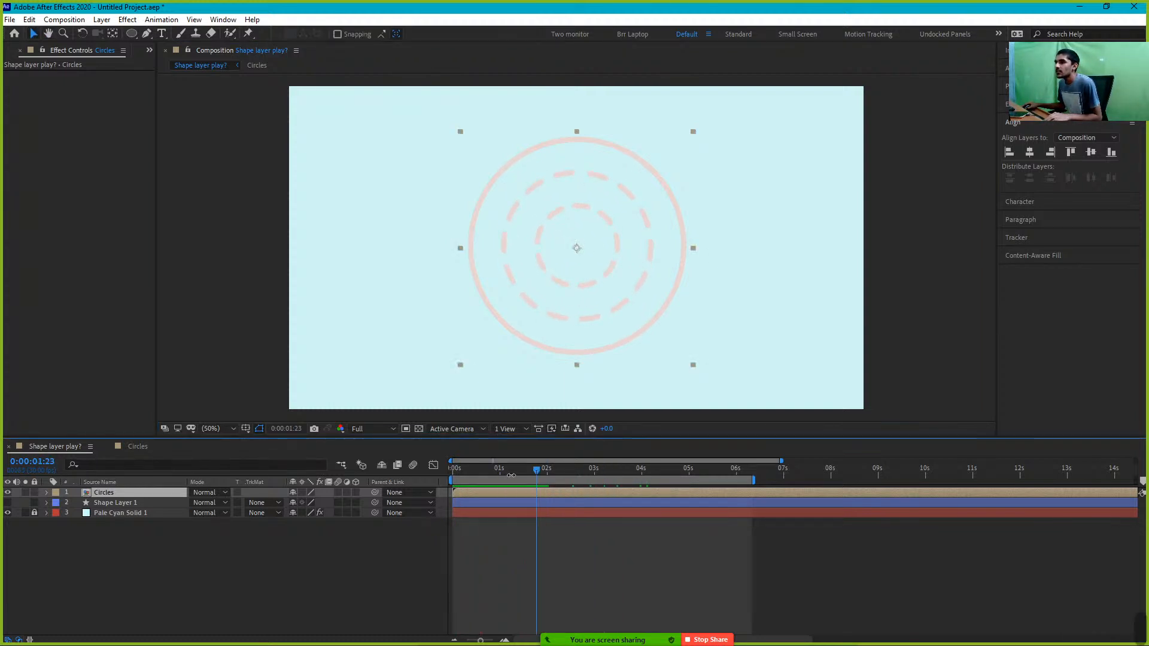
left_click_drag(536, 469, 455, 508)
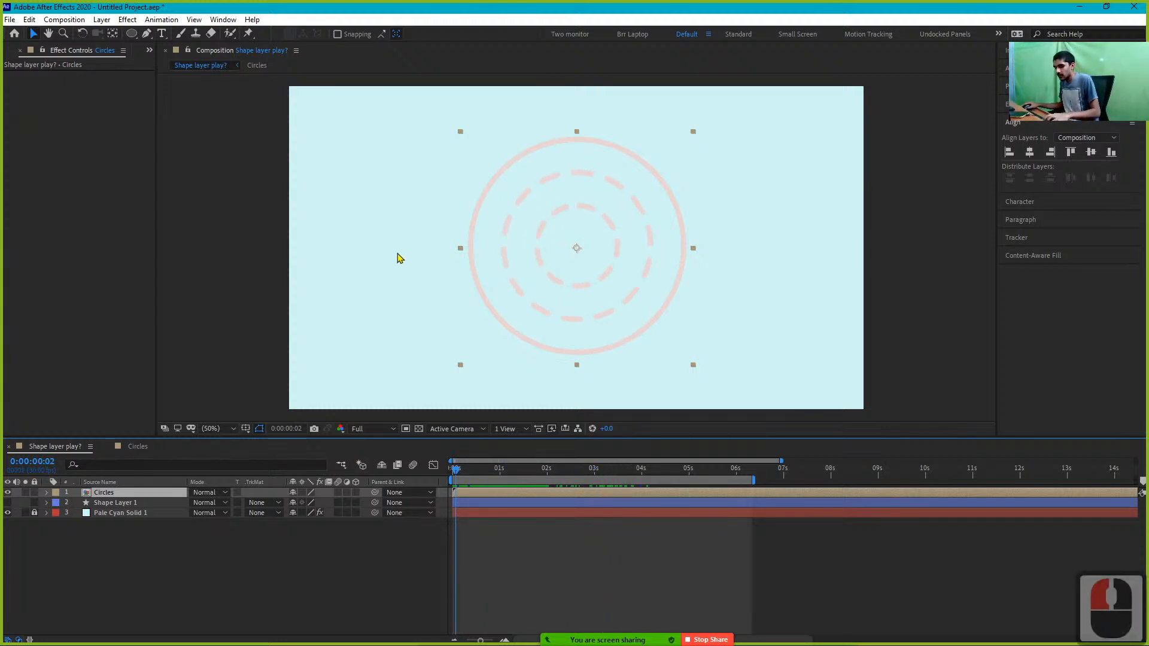
Draw a closed, roughly rectangular Pen tool mask over the upper half of the rings on the Circles layer
key("g")
left_click(402, 246)
left_click(746, 242, "shift")
left_click(715, 94, "shift")
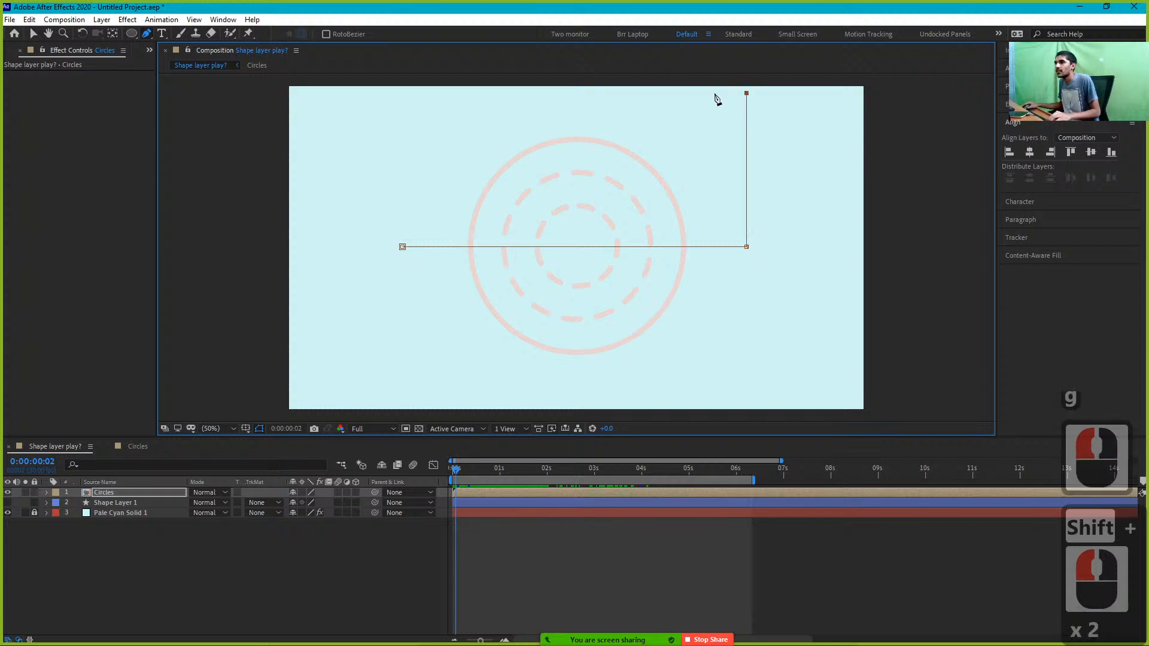
left_click(405, 93, "shift")
left_click(402, 246, "shift")
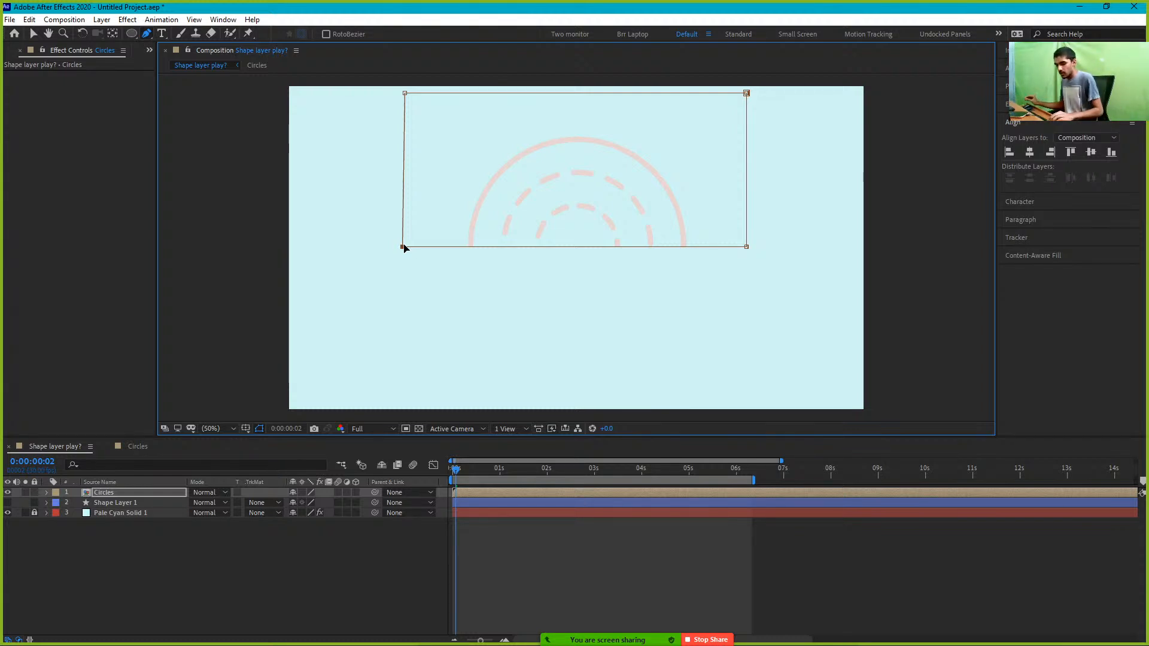
left_click(404, 247, "shift")
Undo the Circles mask, step back to the separate shape layers from before the pre-composition, and deselect the layers
key("ctrl+z")
key("ctrl+z")
key("ctrl+z")
key("ctrl+z")
key("ctrl+z")
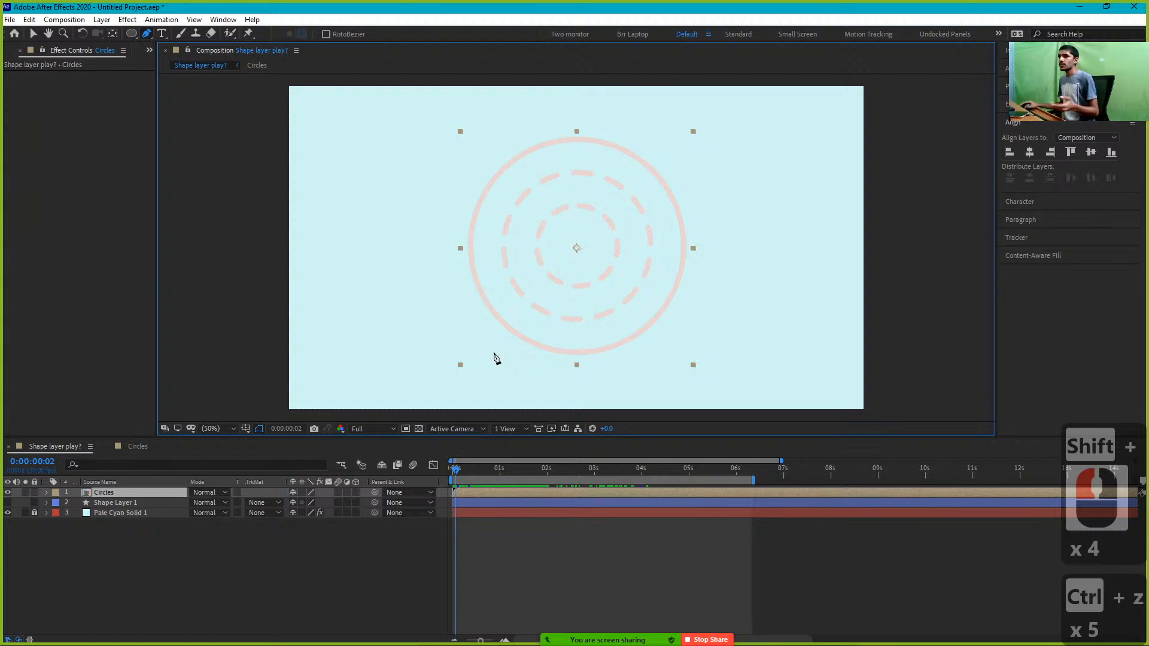
key("ctrl+z")
key("ctrl+z")
key("ctrl+z")
key("ctrl+z")
key("ctrl+z")
key("ctrl+z")
key("ctrl+z")
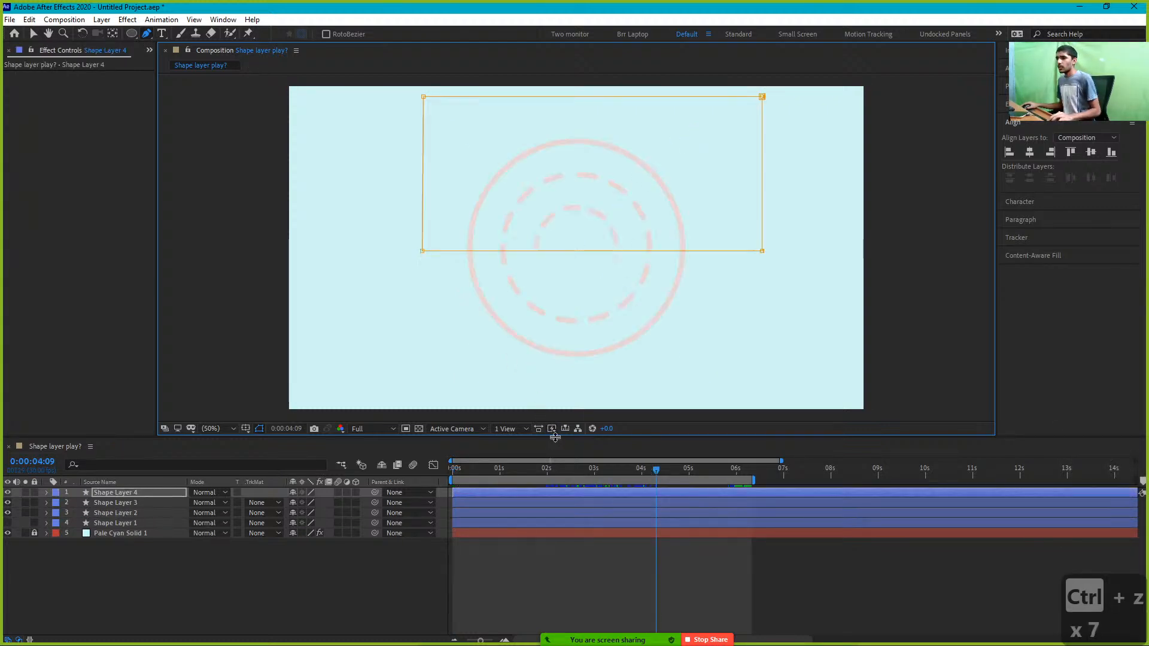
key("ctrl+shift+z")
key("ctrl+shift+z")
key("ctrl+shift+z")
key("ctrl+shift+z")
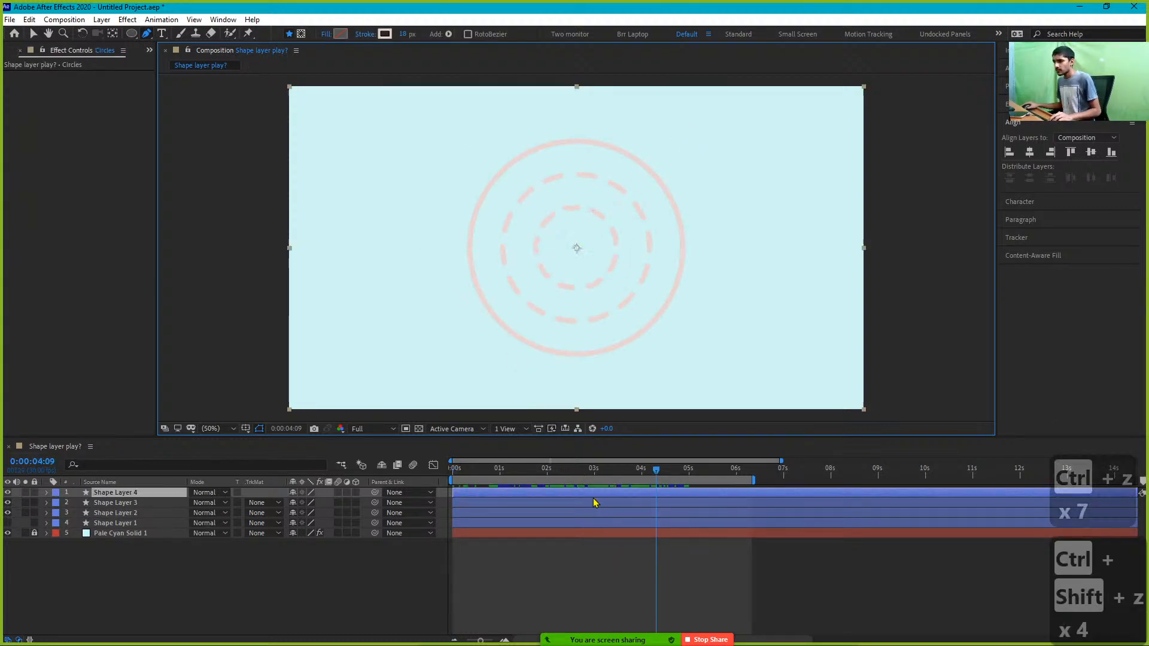
key("ctrl+z")
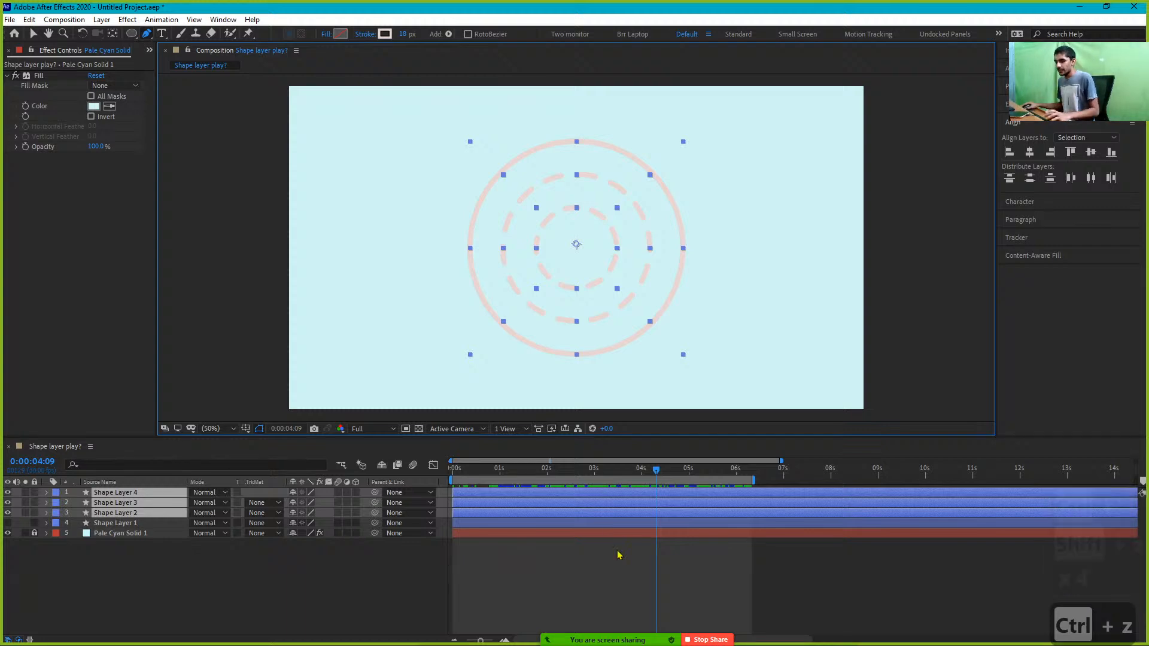
left_click(618, 557)
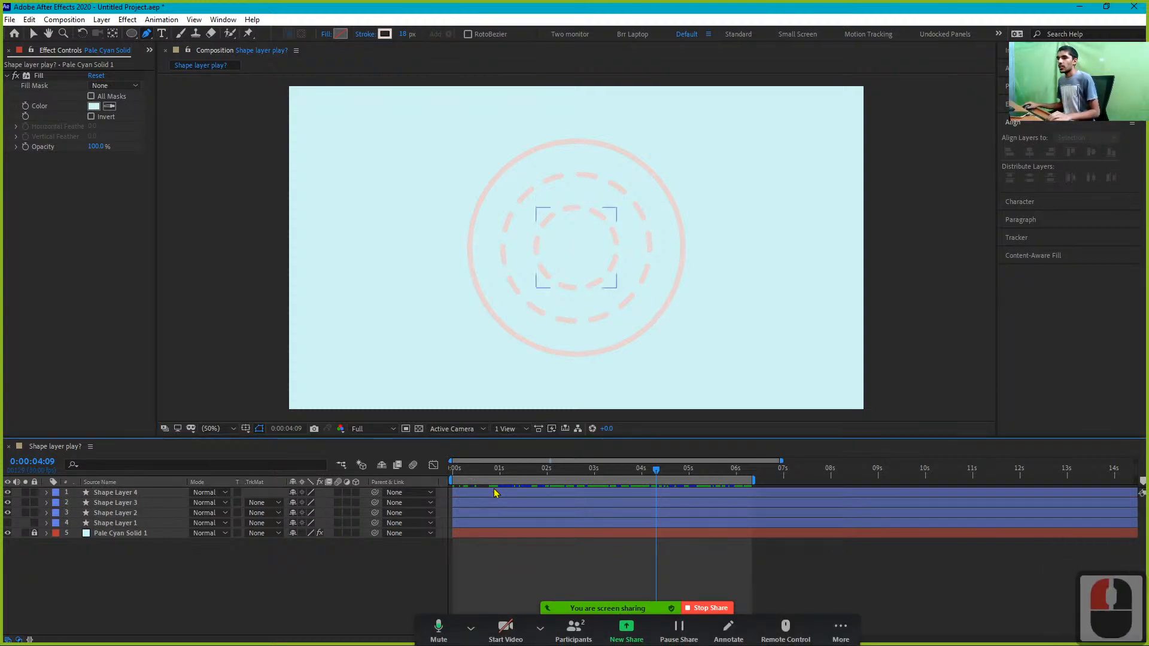
Try drawing a closed curved shape across the rings on Shape Layer 4 with the Pen tool, and undo it
left_click(495, 492)
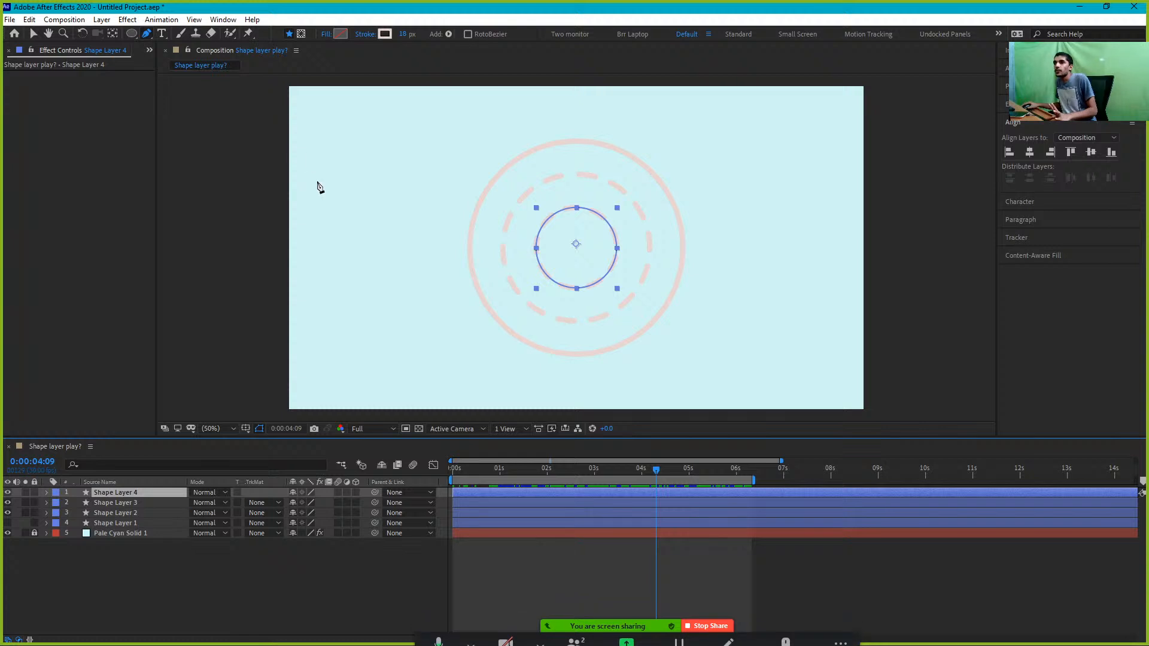
left_click(146, 36)
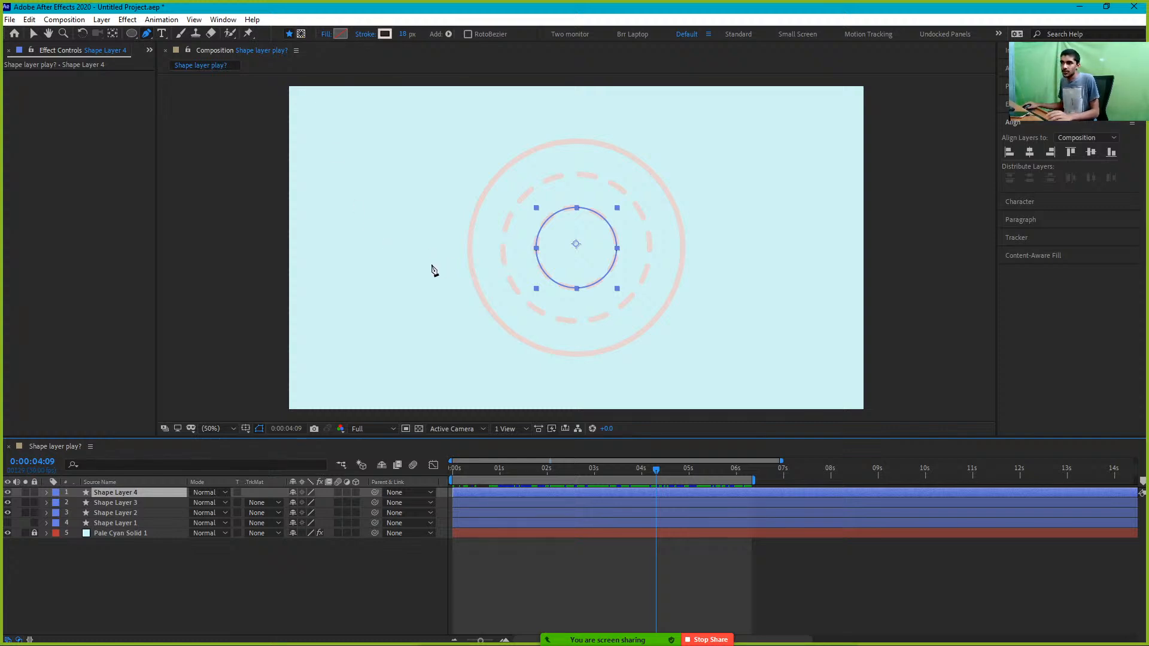
left_click_drag(429, 264, 592, 319)
left_click_drag(718, 284, 700, 190)
left_click_drag(529, 209, 461, 269)
left_click(428, 263)
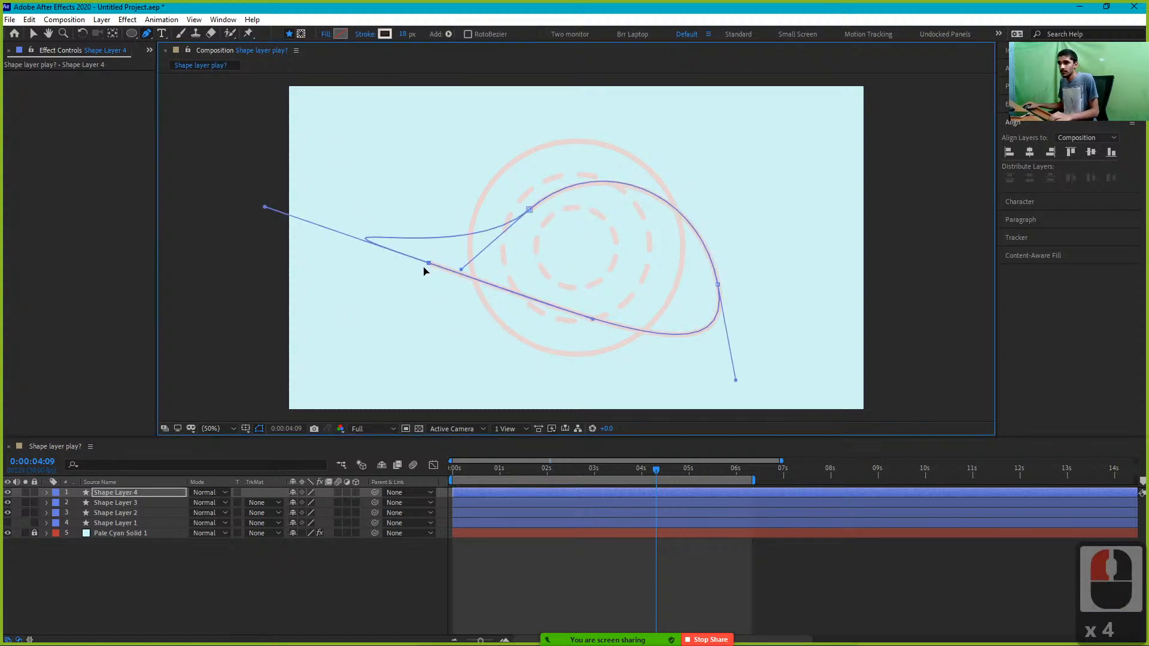
key("ctrl+z")
key("ctrl+z")
key("ctrl+z")
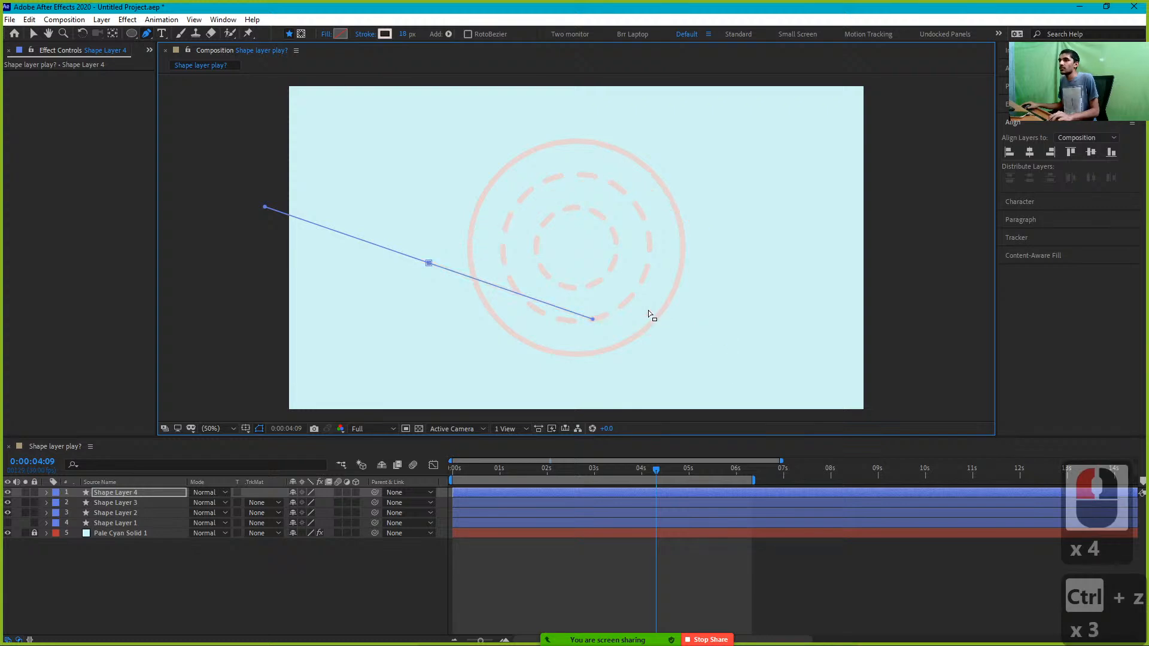
key("ctrl+z")
Set the Pen tool to create masks and draw a closed four-sided mask over the rings' upper half on Shape Layer 4
left_click(301, 33)
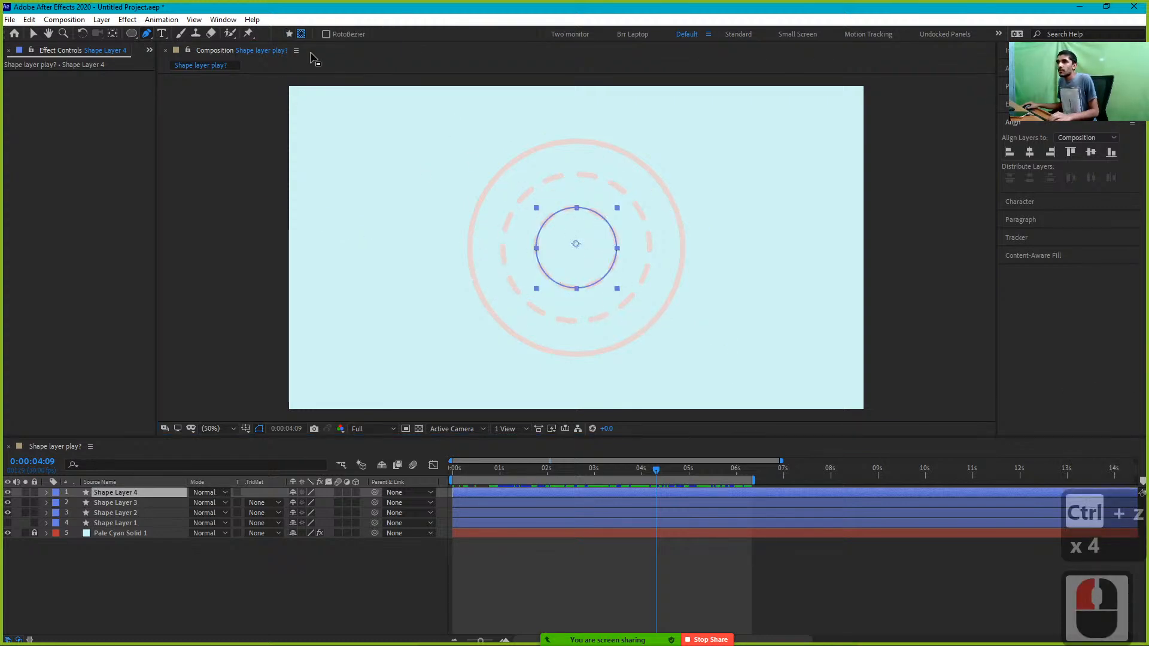
left_click(428, 253)
left_click(704, 253, "shift")
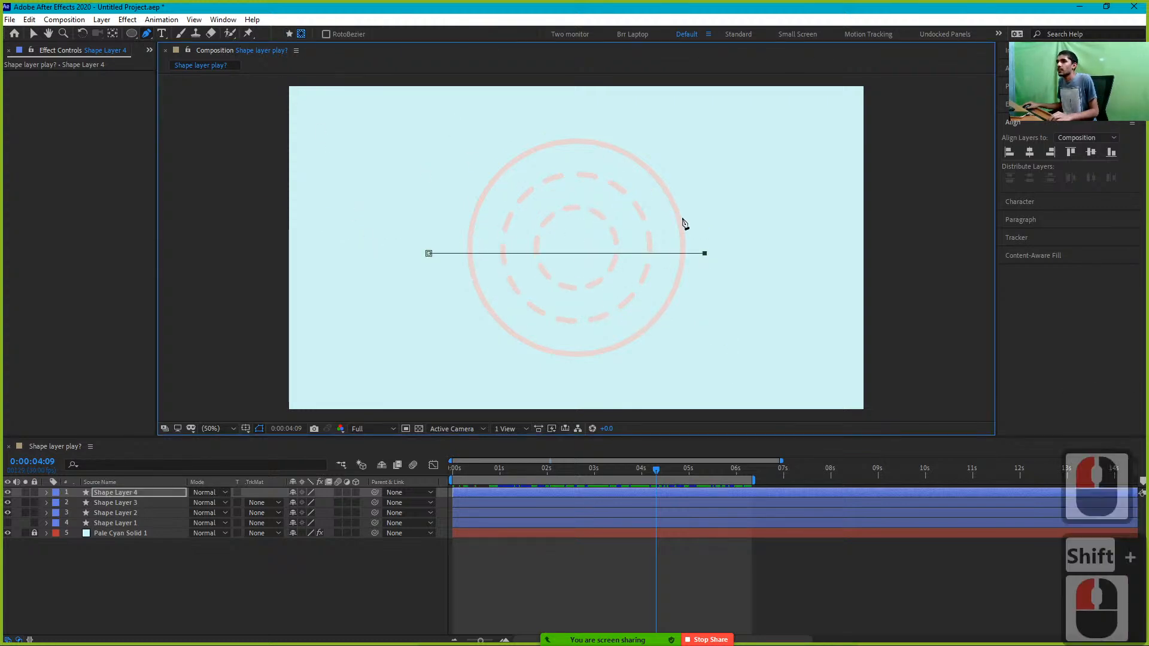
left_click(704, 118, "shift")
left_click(417, 119, "shift")
left_click(428, 253, "shift")
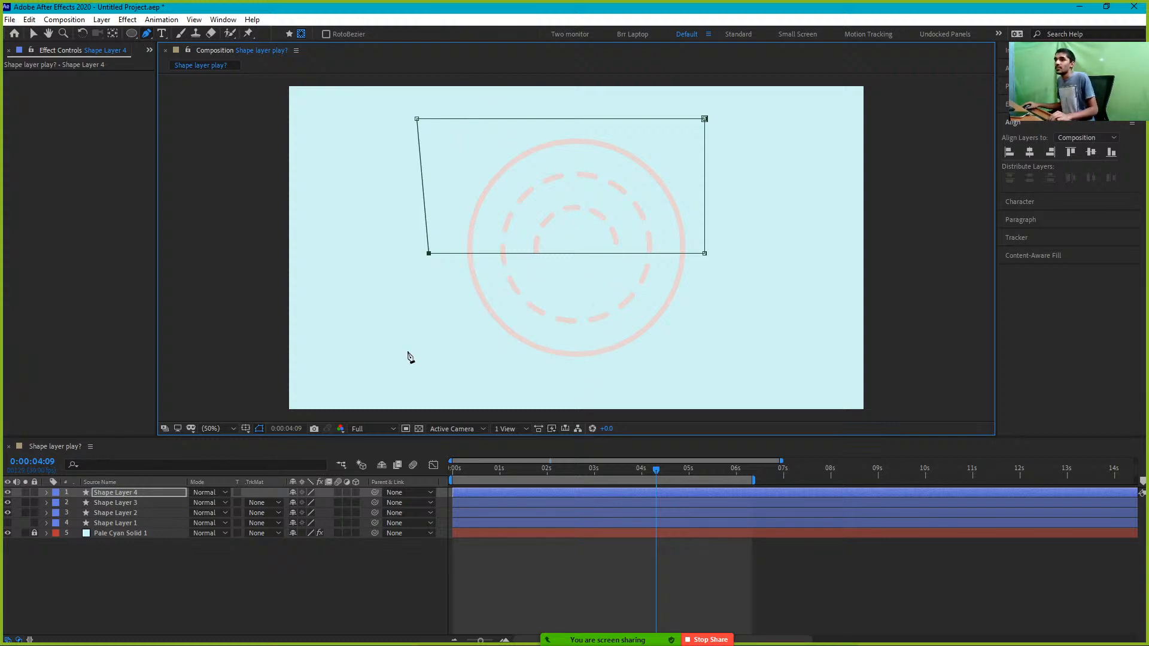
Expand Shape Layer 4's Mask 1 properties and set the mask mode to Subtract
left_click(47, 493)
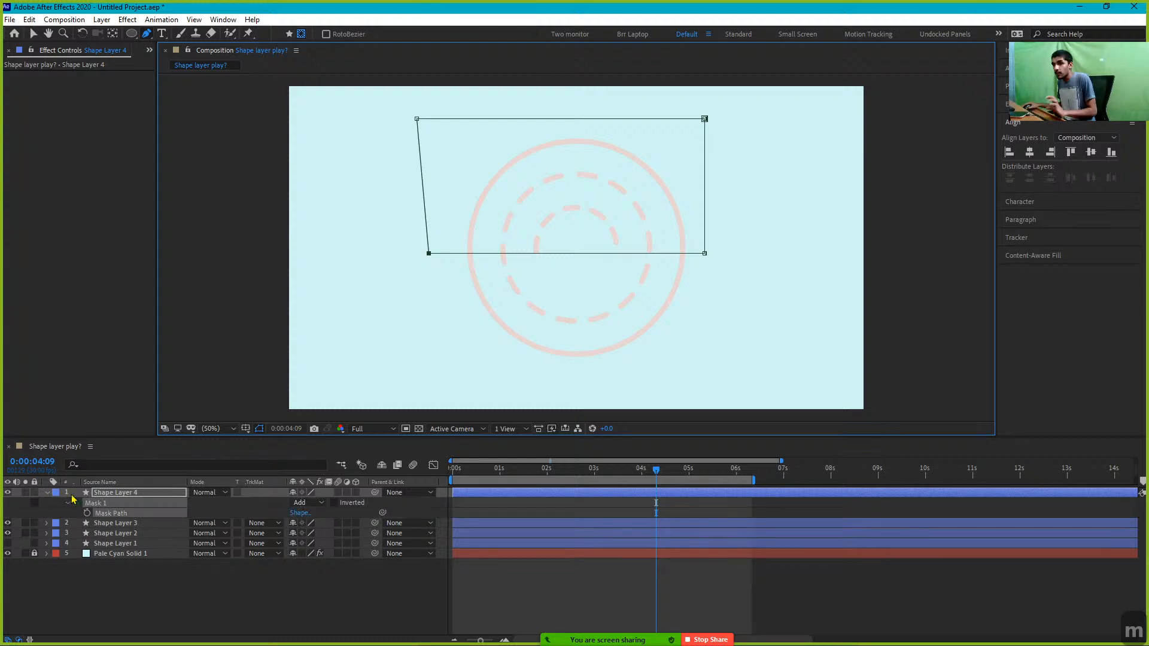
left_click(67, 506)
left_click(67, 503)
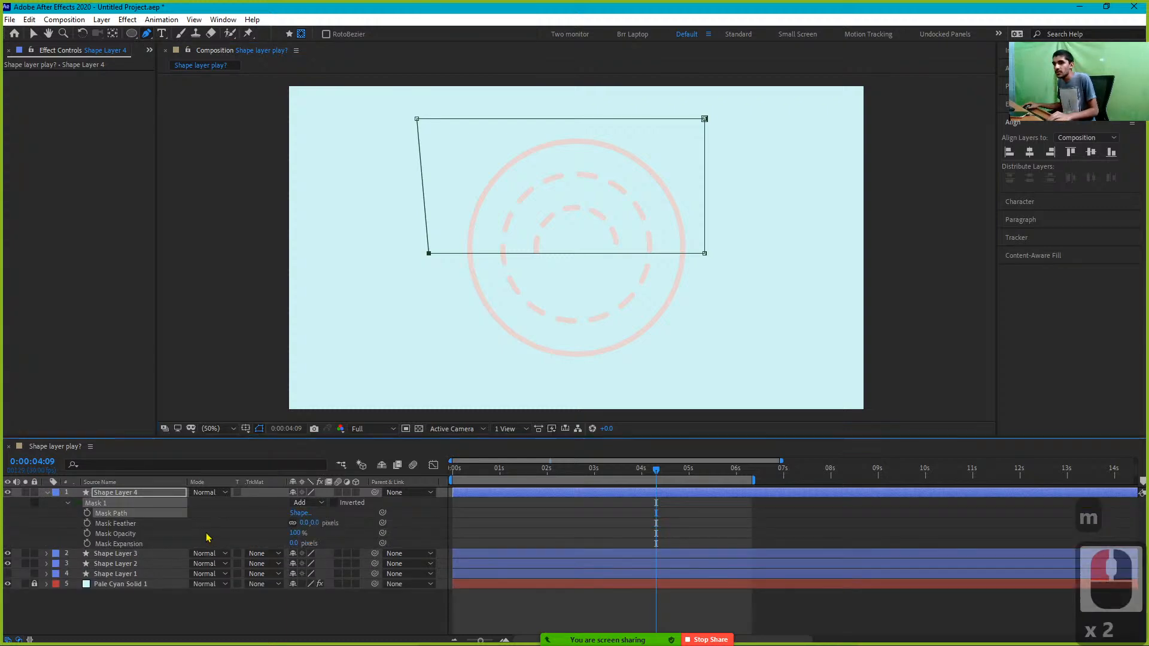
left_click(317, 506)
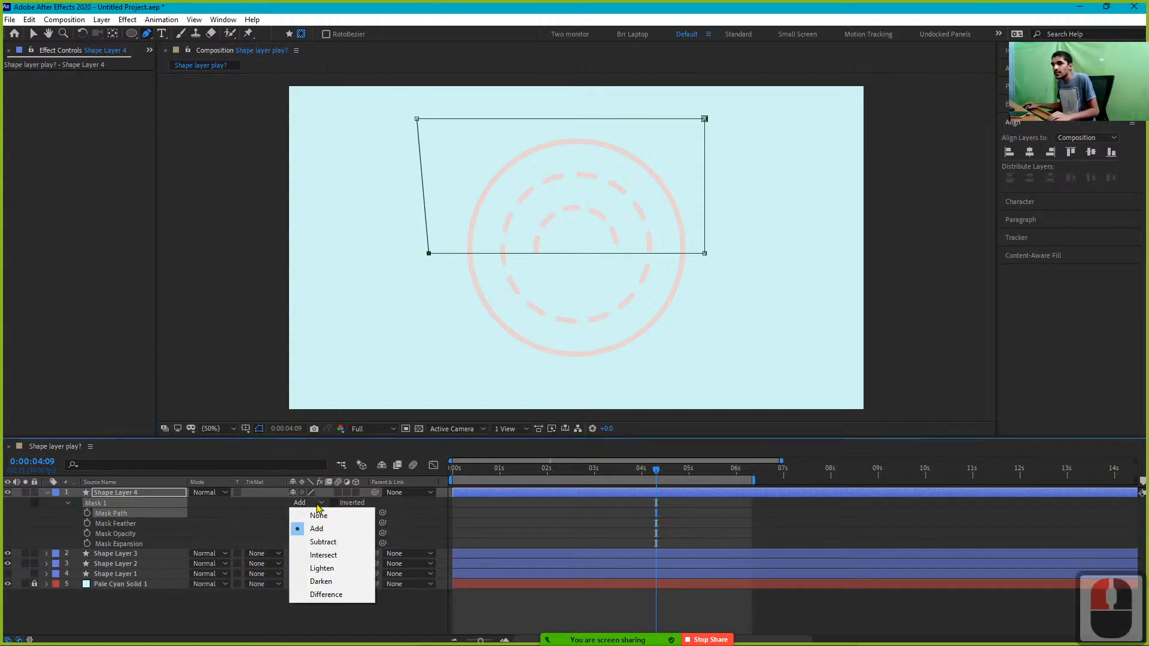
left_click(322, 542)
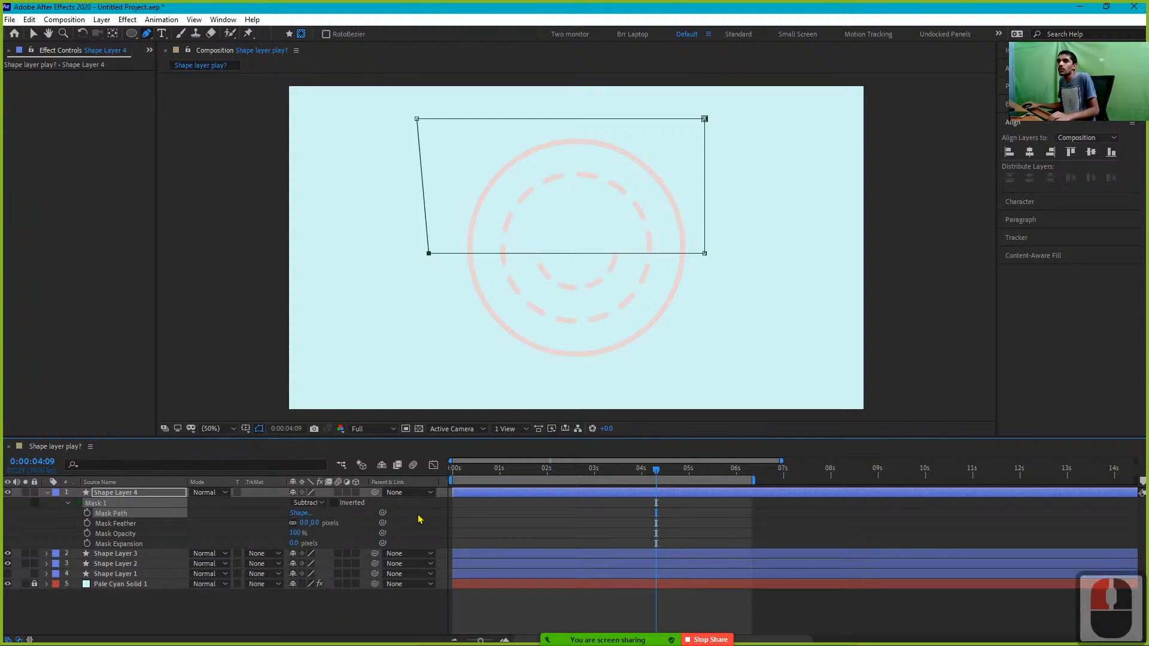
Try the Intersect, Lighten, Darken, and Difference modes on Mask 1, and set it back to Add
left_click(315, 504)
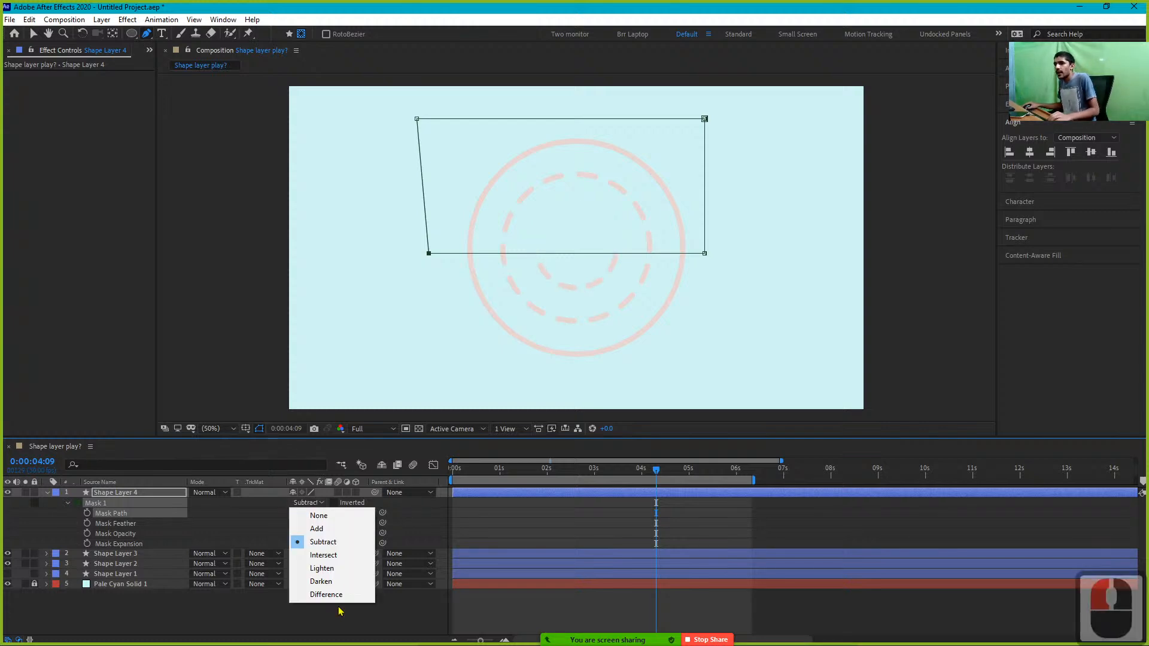
left_click(342, 556)
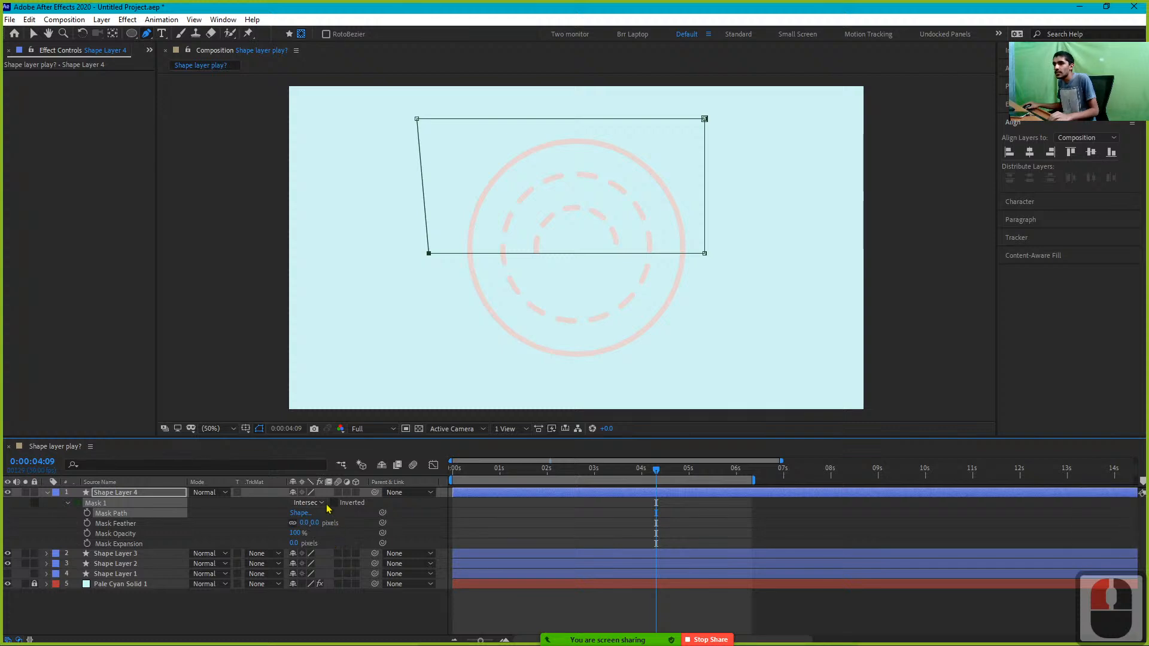
left_click(324, 504)
left_click(325, 560)
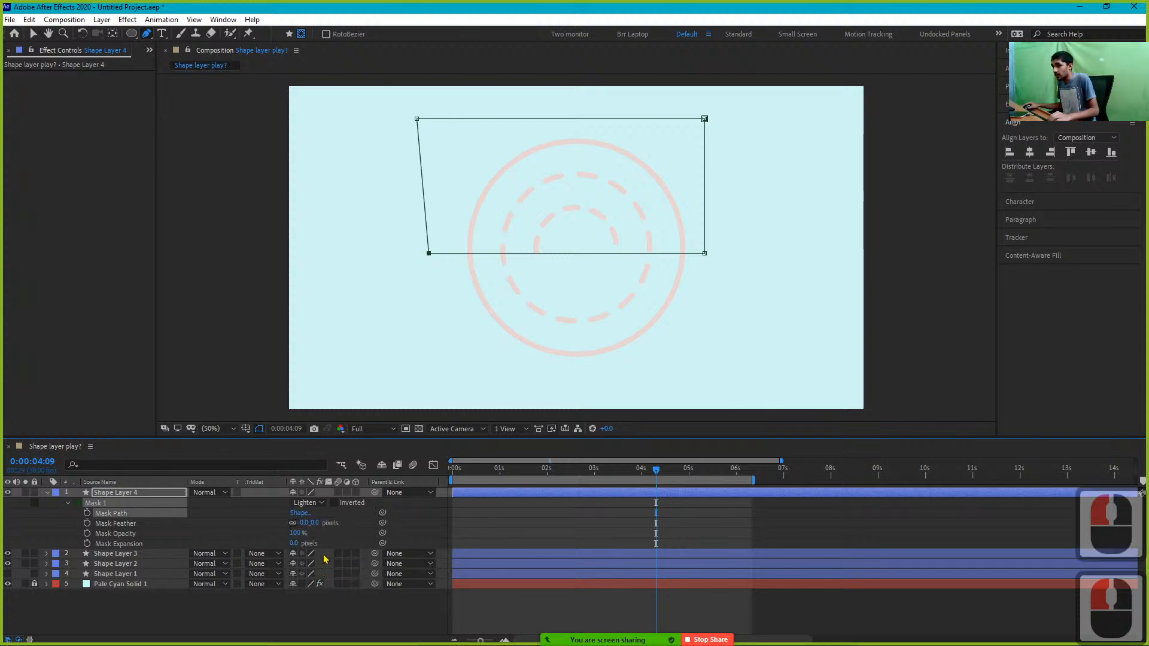
left_click(317, 504)
left_click(321, 579)
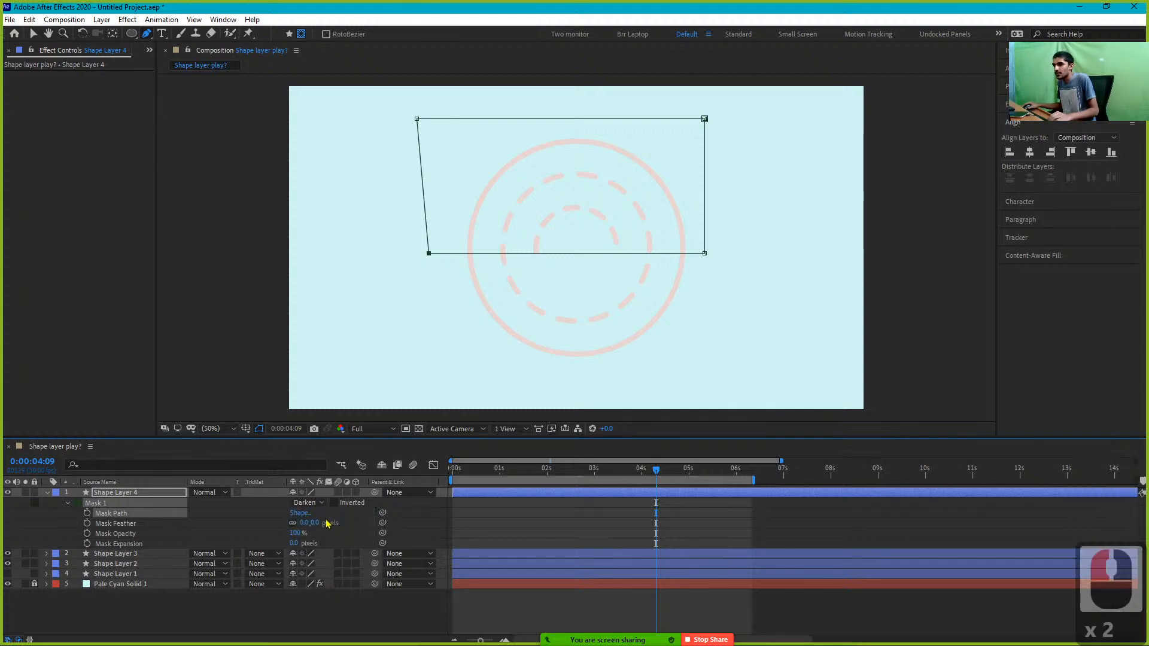
left_click(320, 504)
left_click(323, 594)
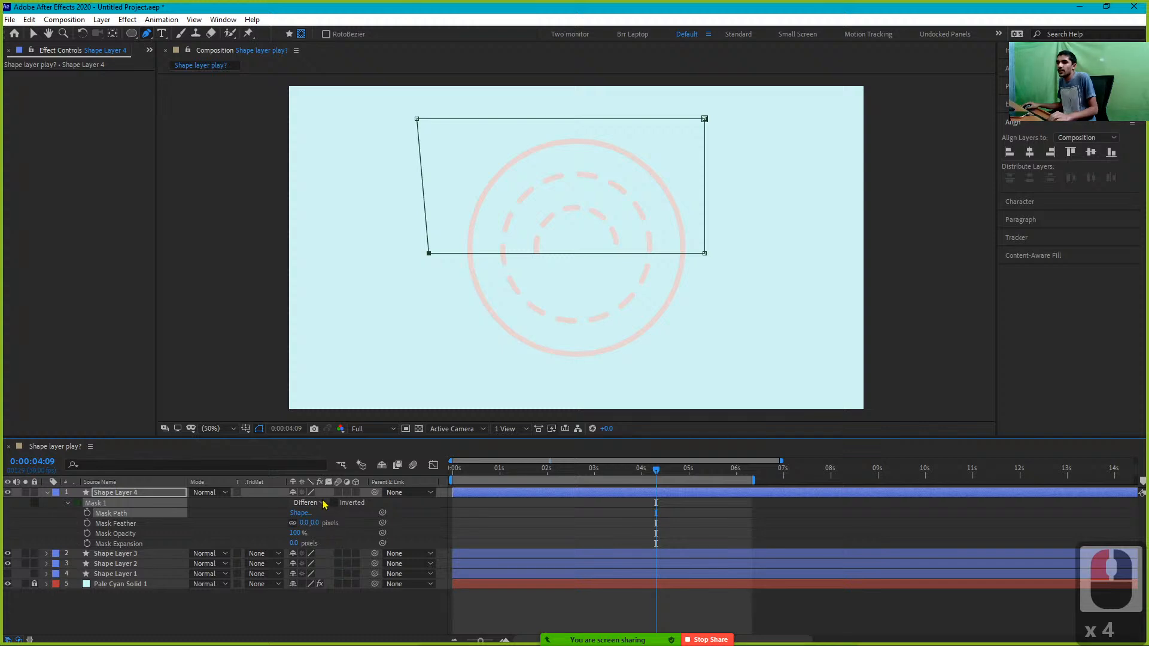
left_click(323, 503)
left_click(320, 536)
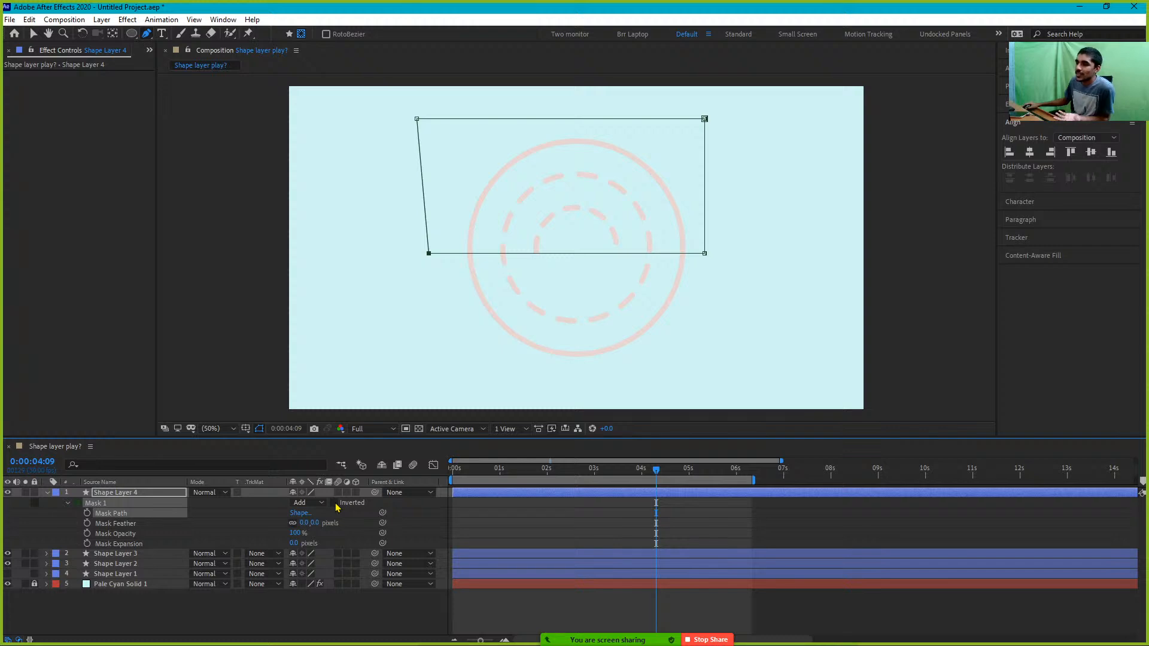
Turn on Inverted for Mask 1, try it with Subtract mode, and return the mode to Add
left_click(333, 503)
left_click(311, 502)
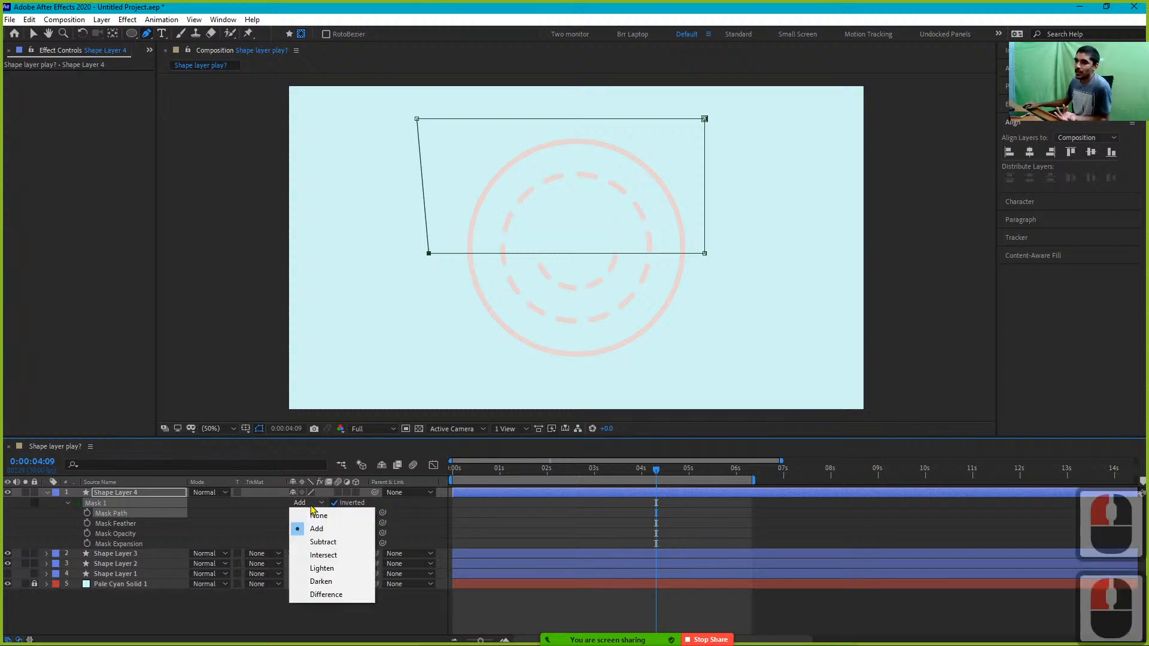
left_click(320, 542)
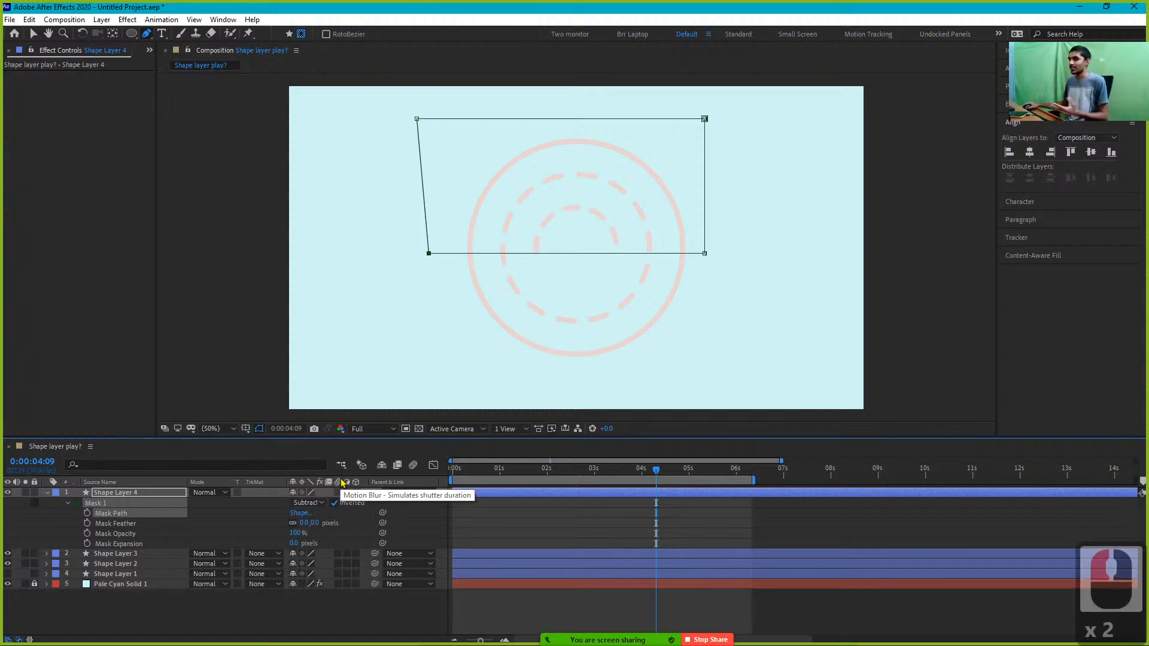
left_click(322, 503)
left_click(324, 528)
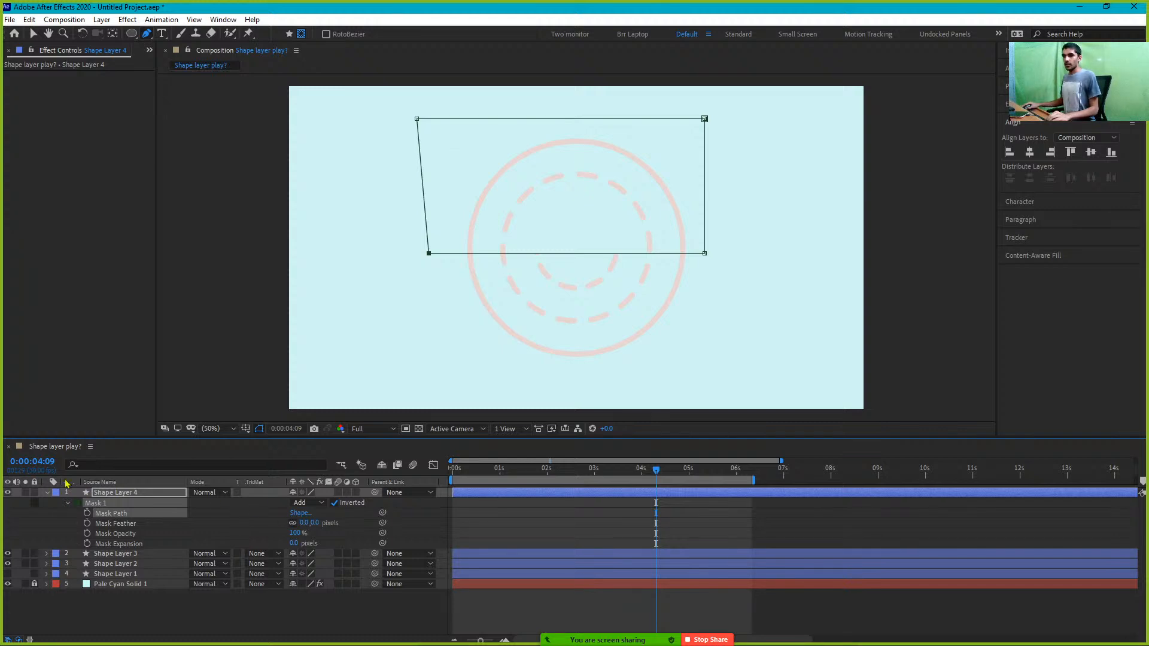
Delete Mask 1 from Shape Layer 4
left_click(121, 507)
key("Delete")
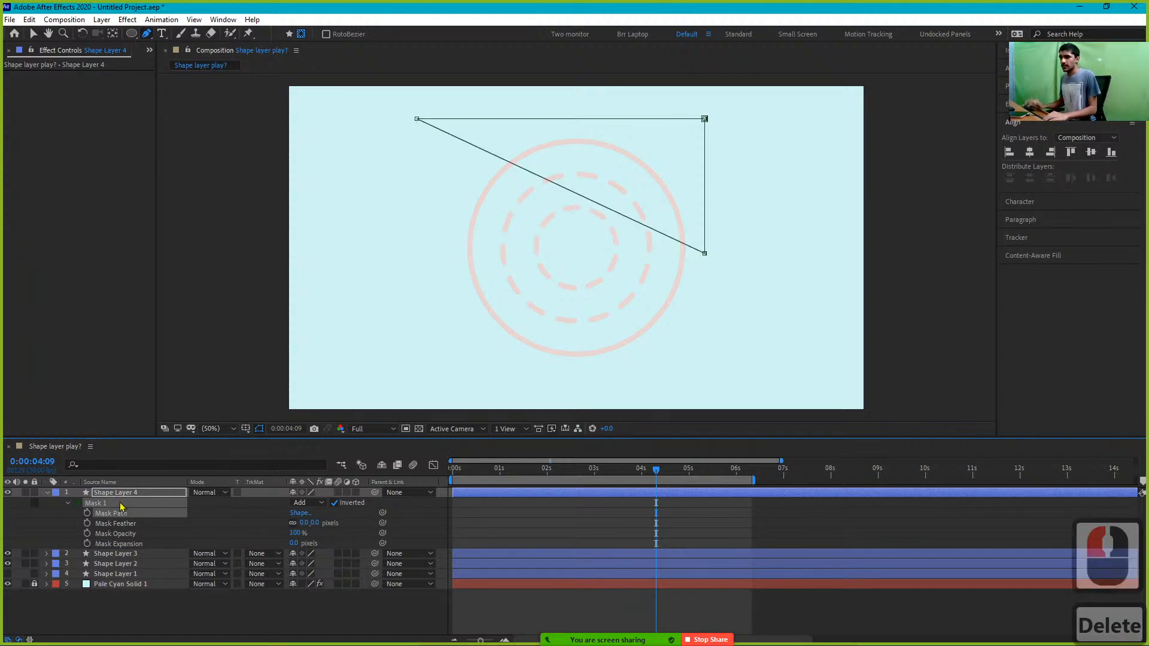
key("Delete")
left_click(118, 512)
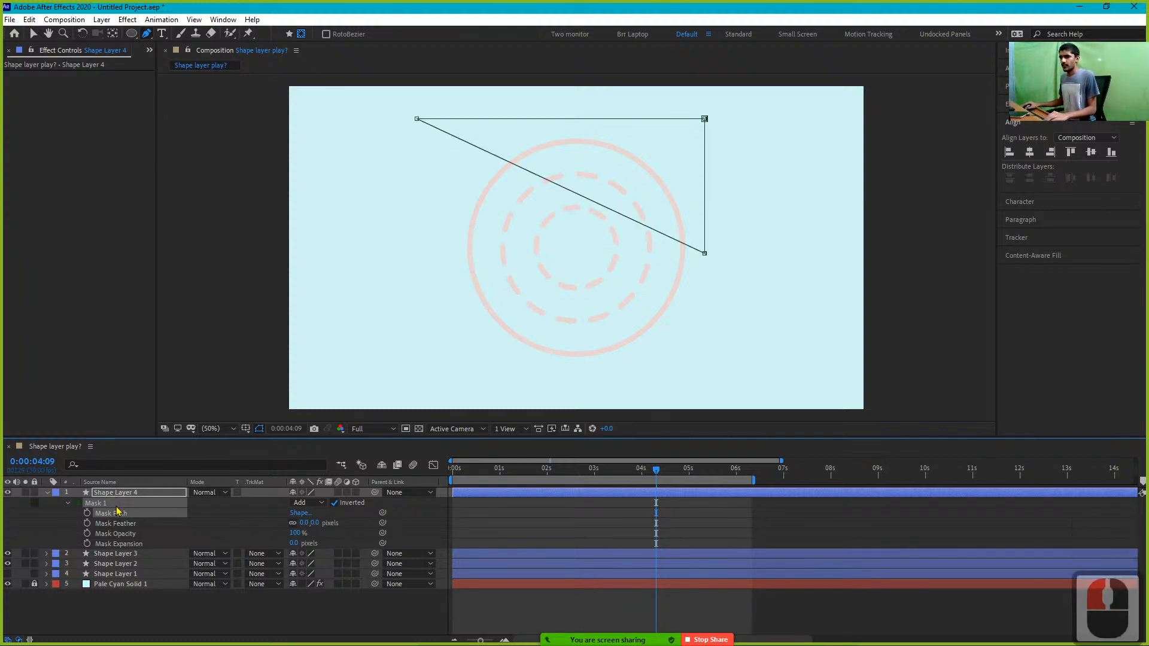
key("Delete")
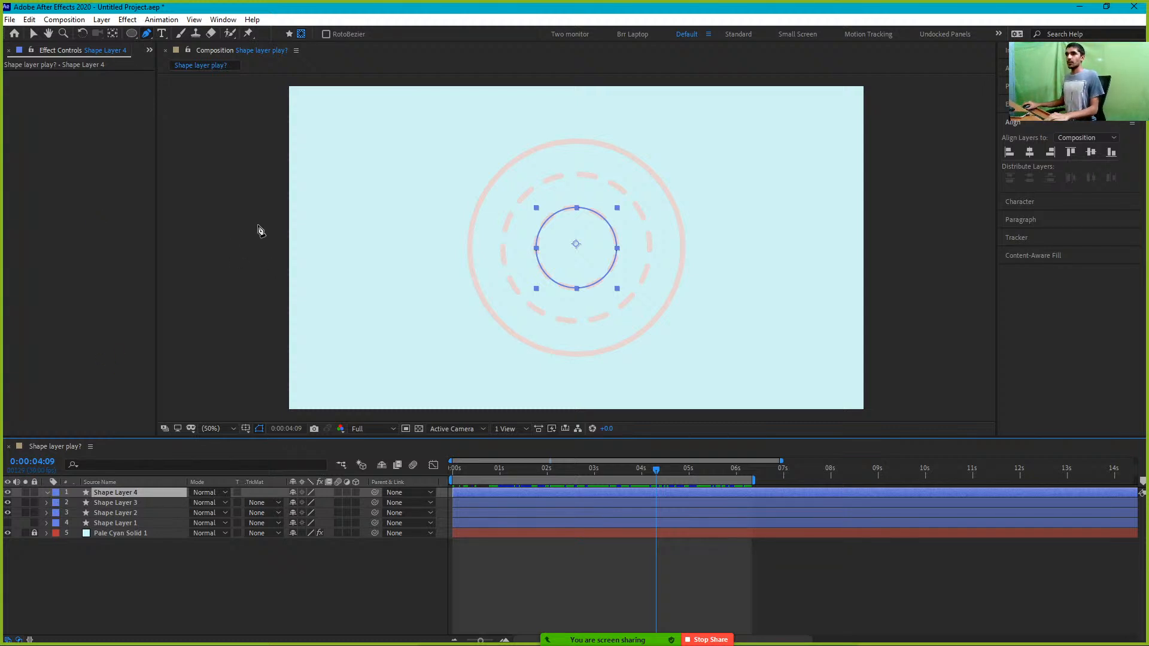
Add Trim Paths to Shape Layer 4 and expand the Trim Paths 1 properties
left_click(47, 494)
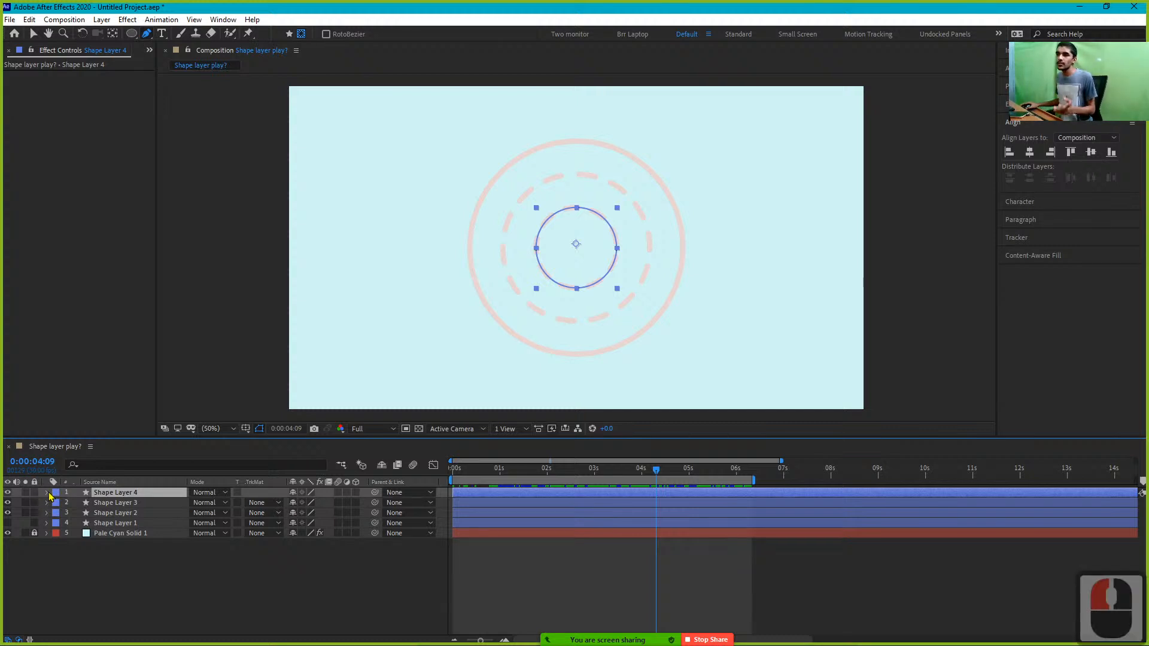
left_click(48, 494)
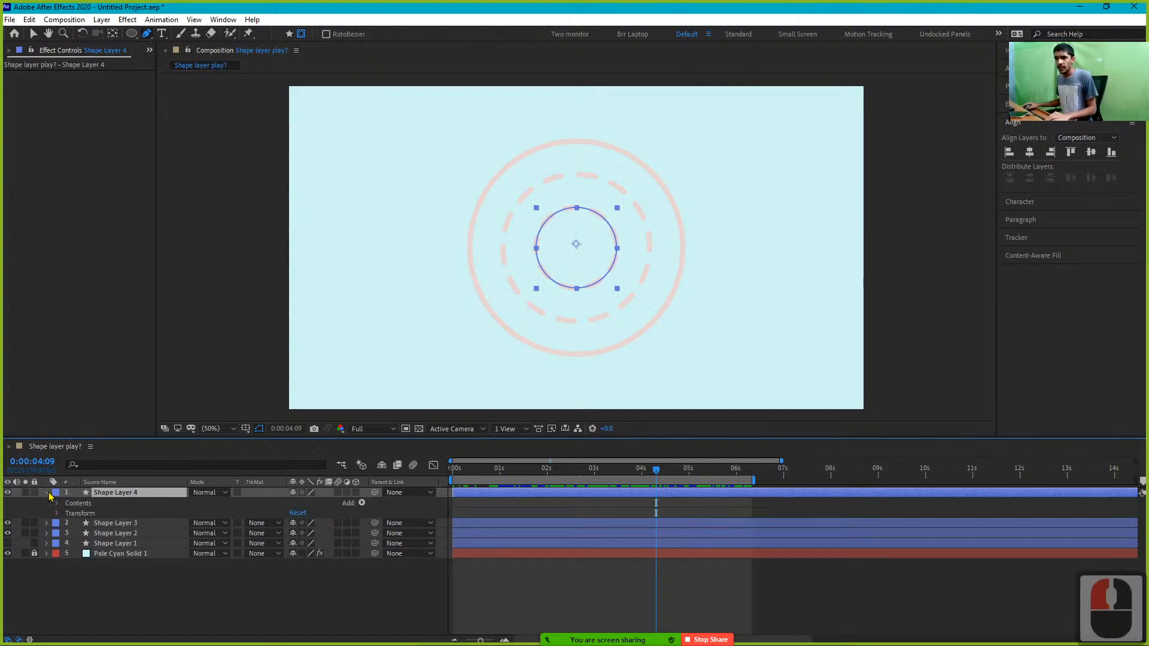
left_click(362, 504)
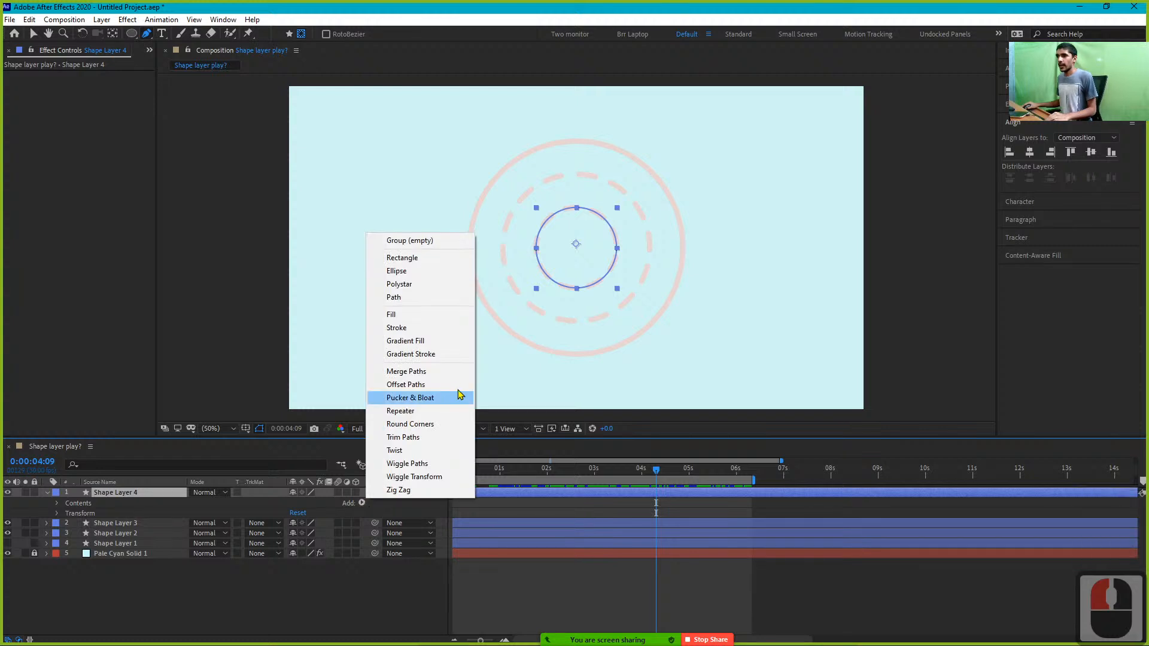
left_click(419, 437)
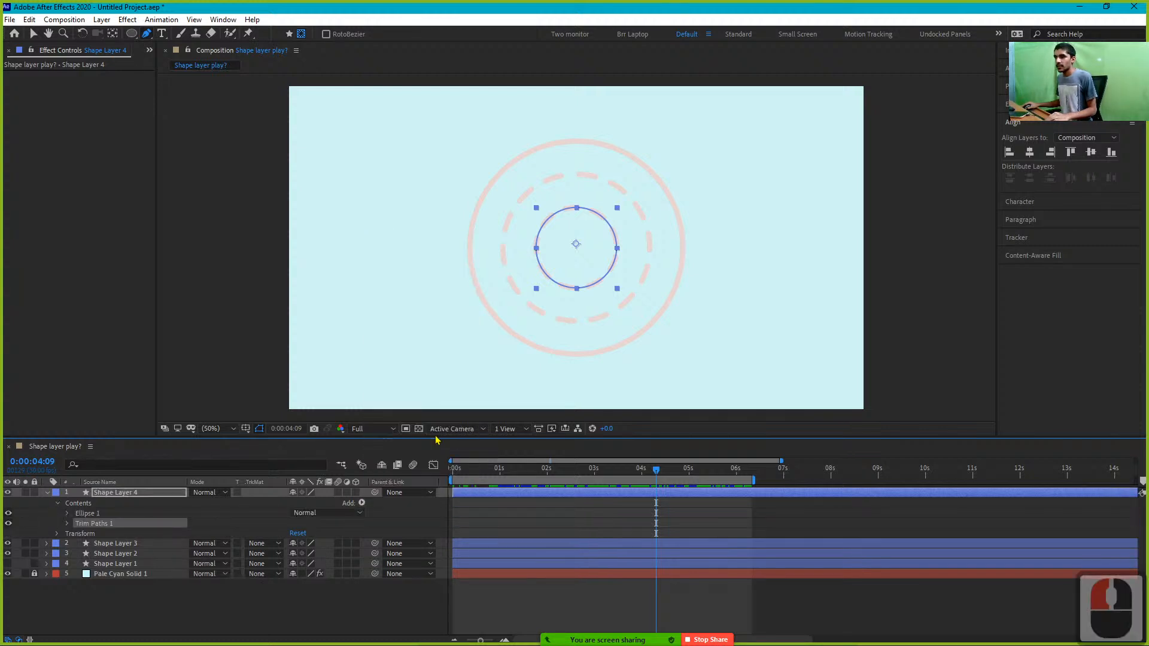
left_click(67, 524)
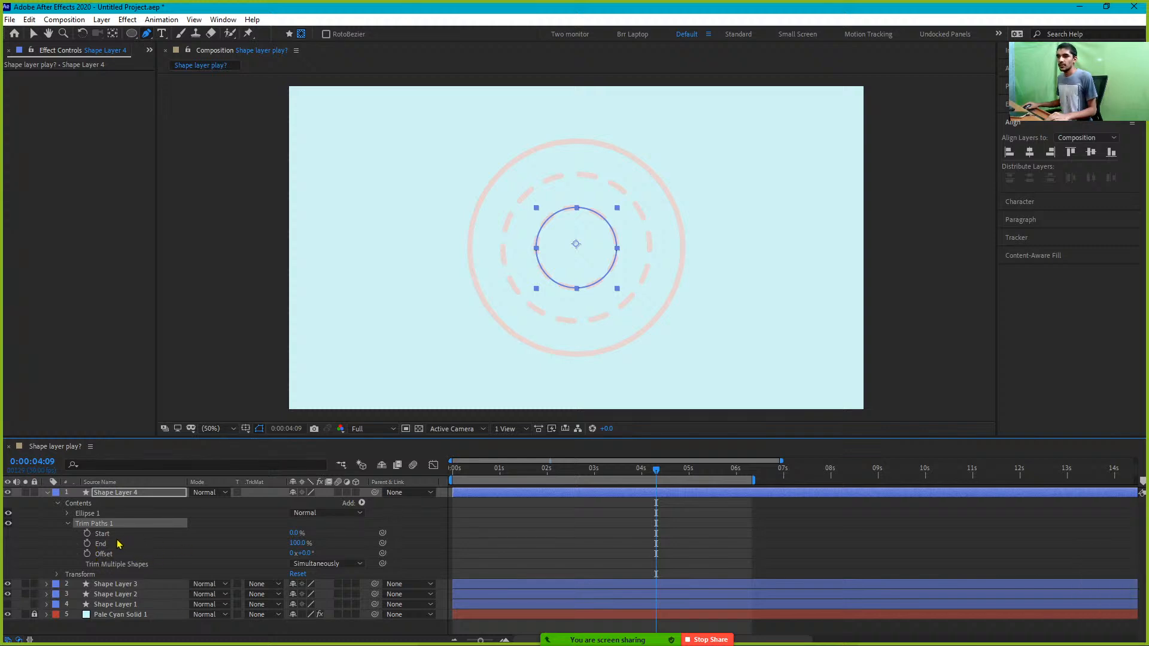
Keyframe the Trim Paths End of Shape Layer 4 from 0% at the start to 100% at 0:00:04:09, and preview it
left_click(87, 545)
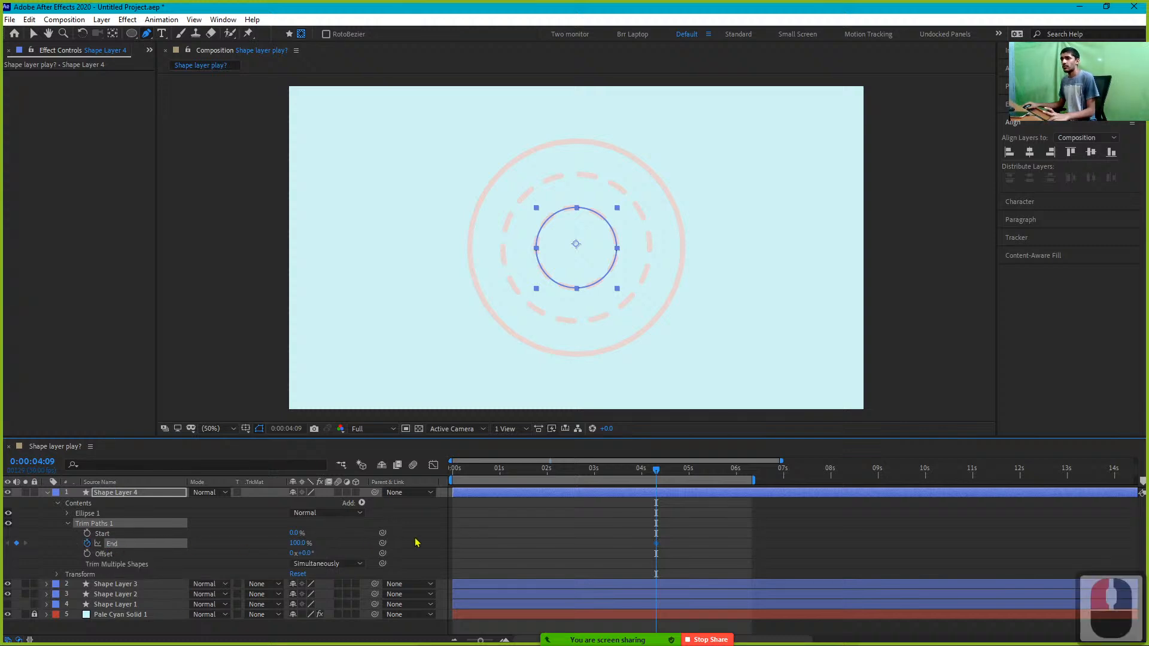
key("Home")
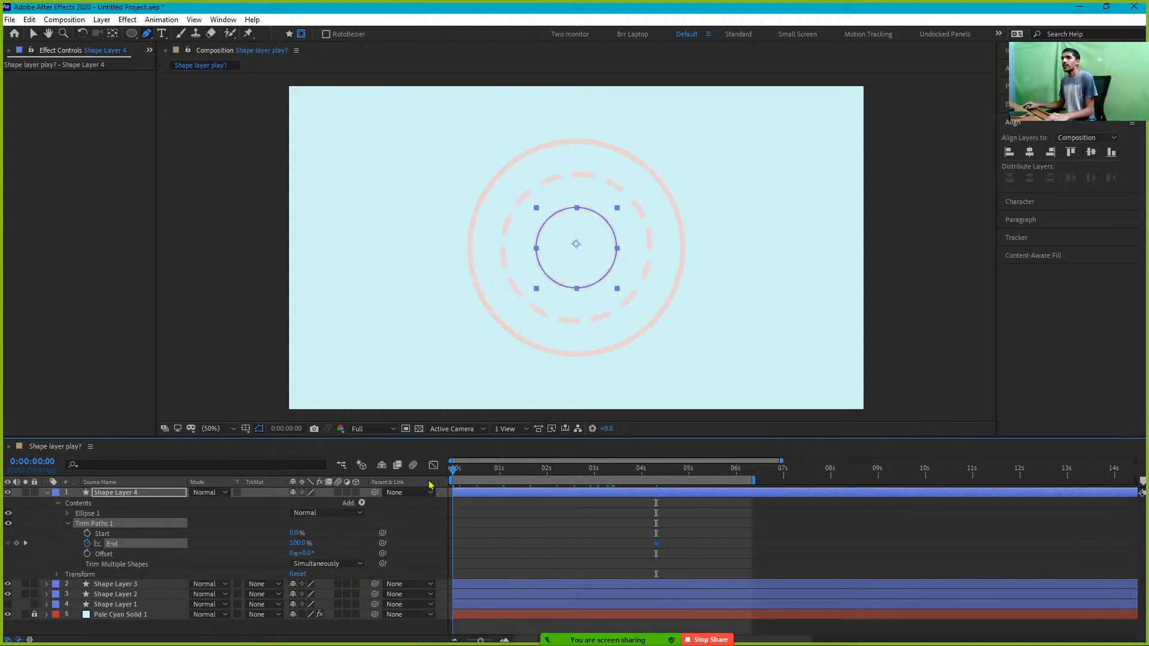
left_click(393, 497)
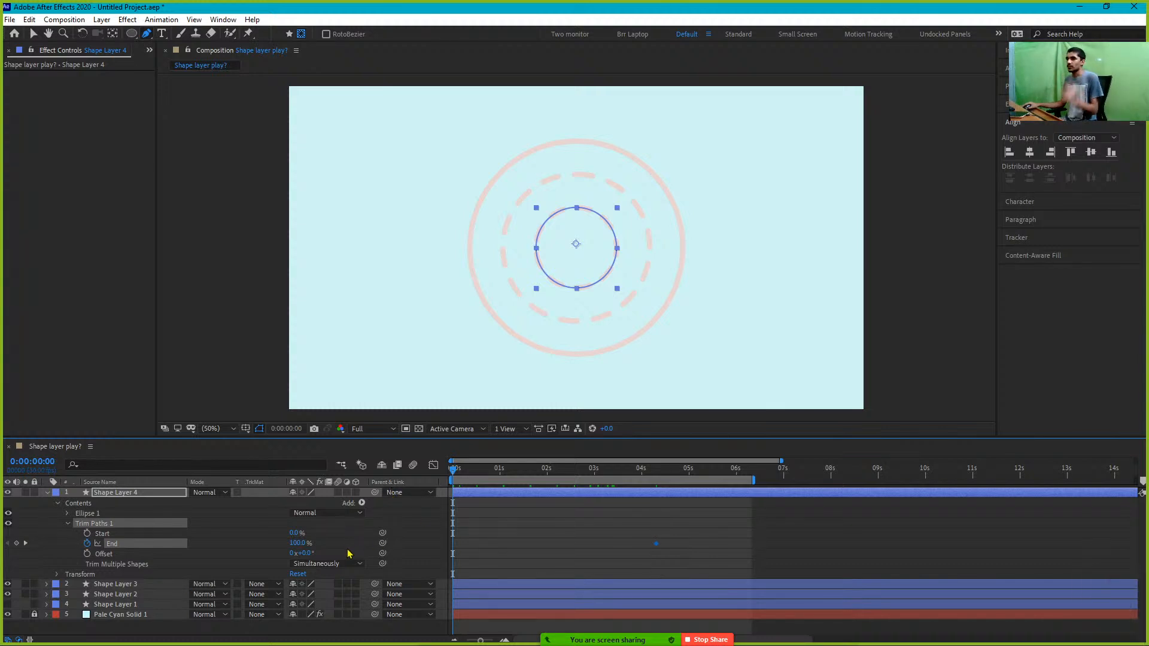
left_click_drag(309, 545, 243, 548)
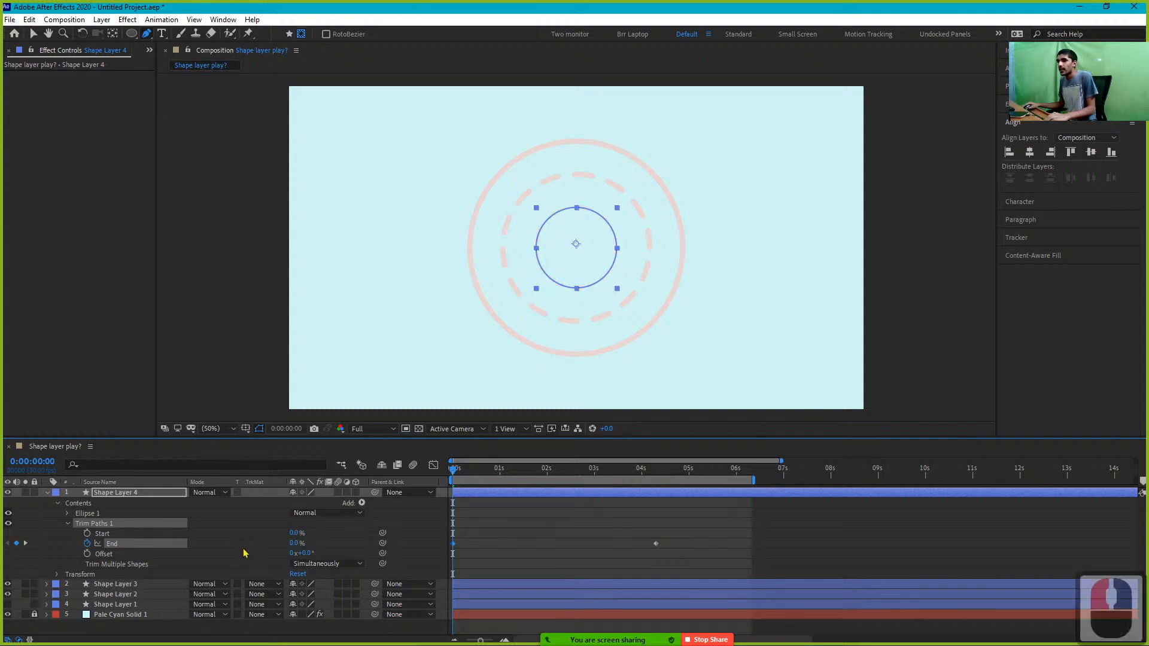
key("space")
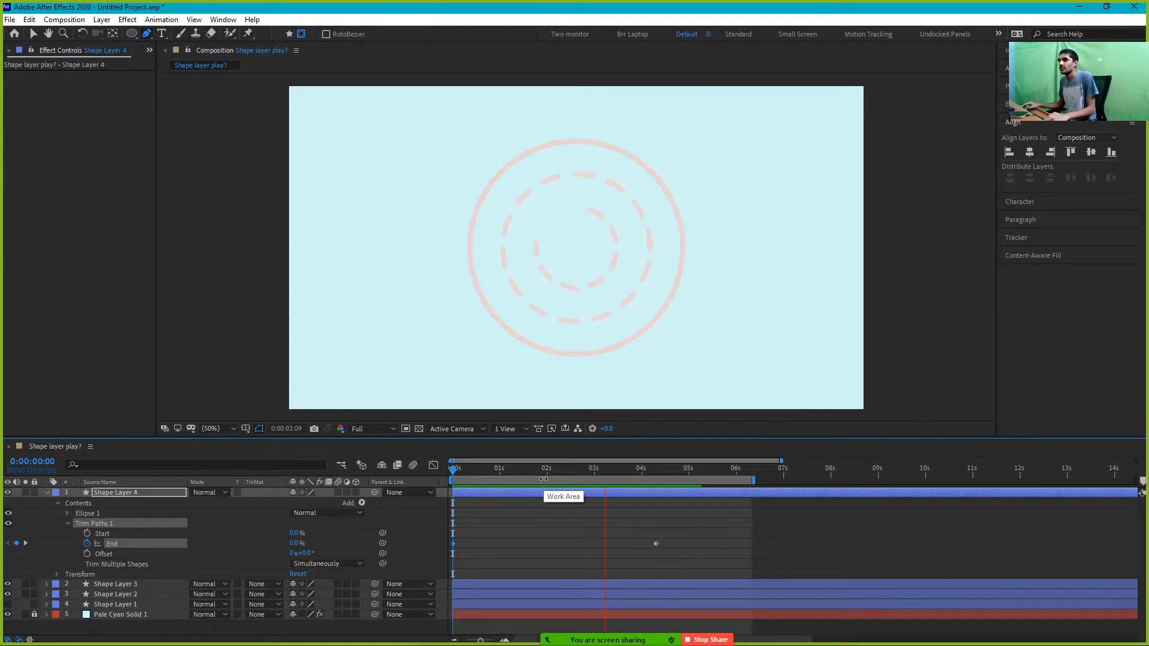
key("space")
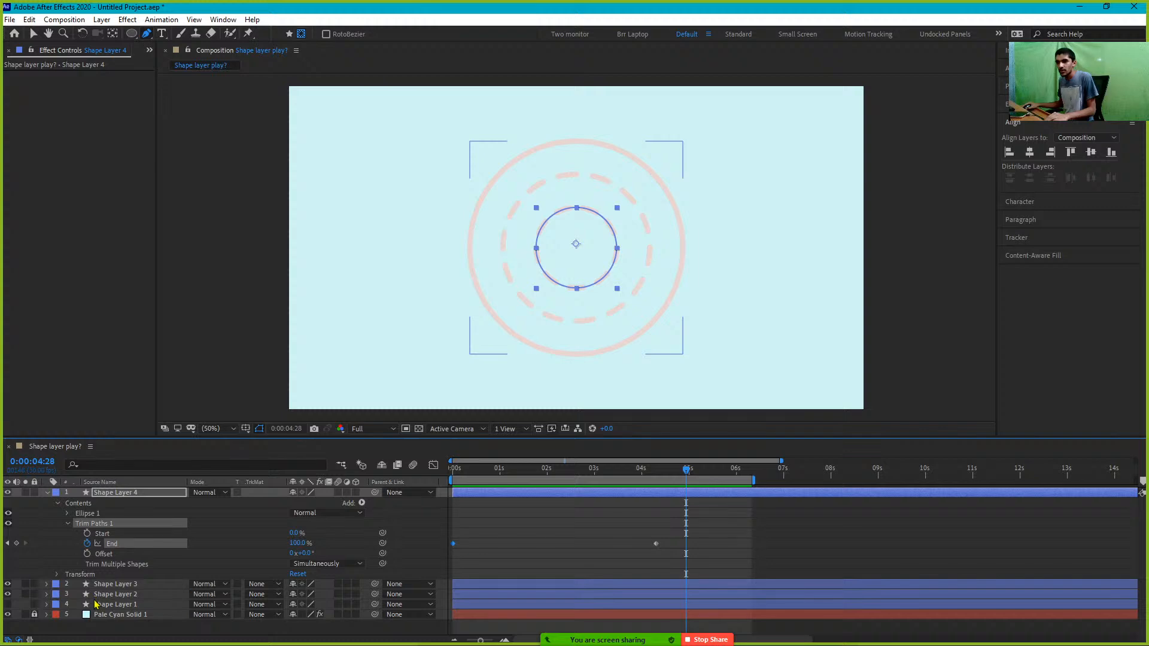
Collapse Shape Layer 4, and briefly hide and re-show Shape Layers 2, 4, and 3 to identify each layer's ring
left_click(40, 594)
left_click(8, 594)
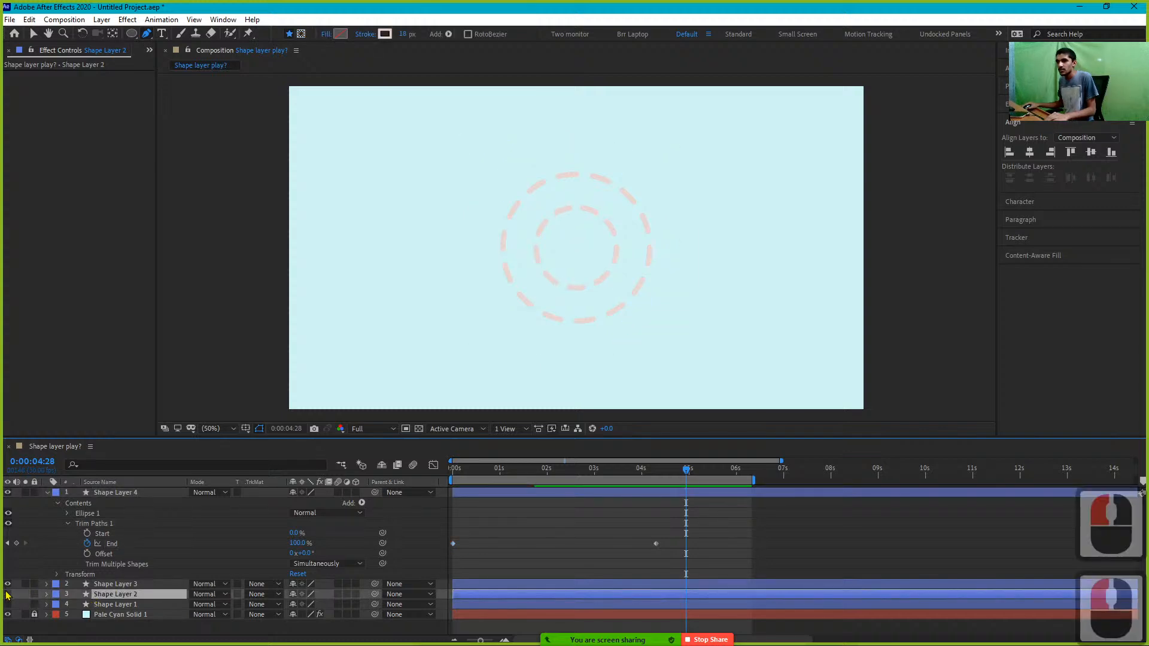
left_click(7, 594)
left_click(7, 493)
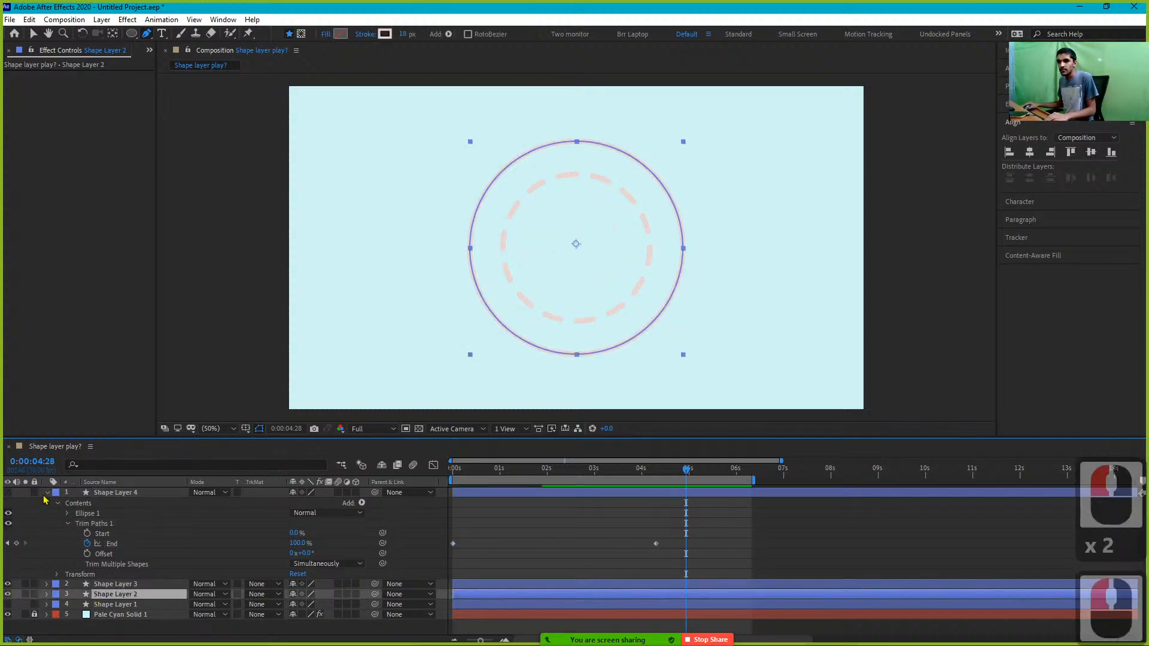
left_click(47, 492)
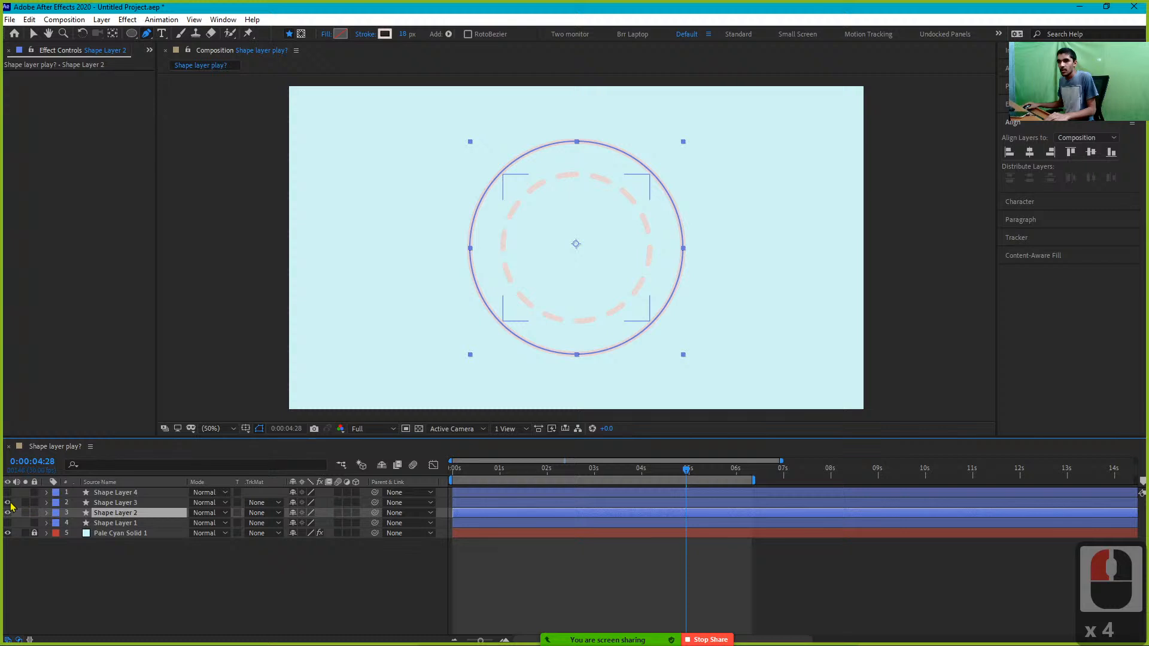
left_click(7, 502)
left_click(7, 492)
left_click(7, 502)
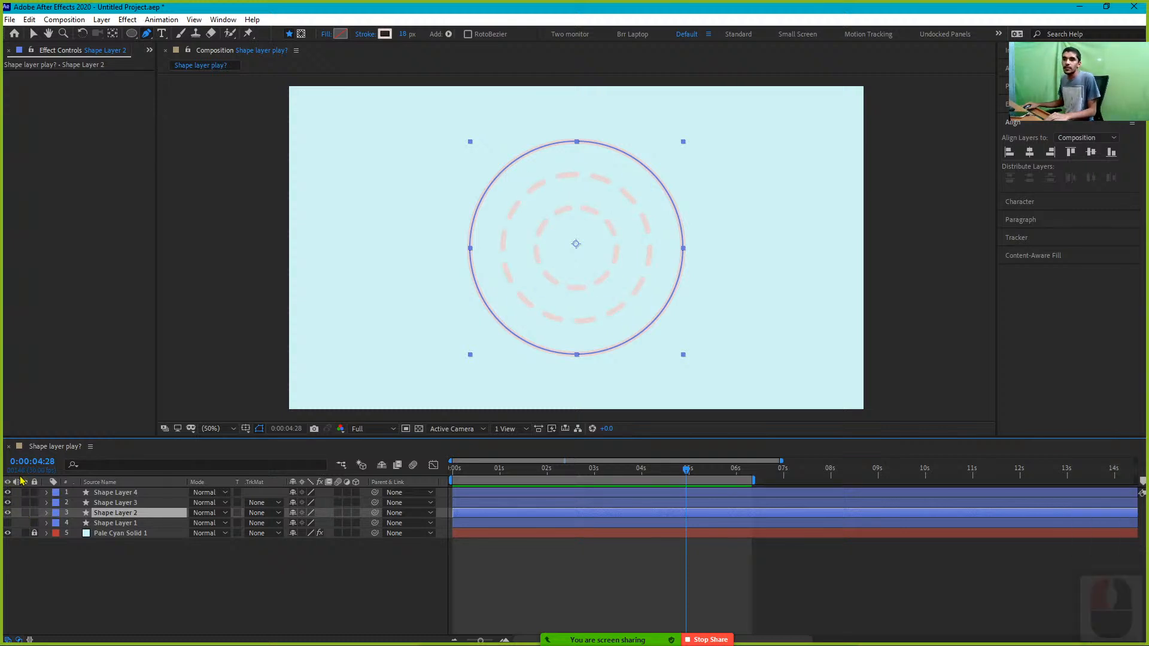
Solo Shape Layer 2 together with Pale Cyan Solid 1, and rename Shape Layer 2 as "Non dashed line"
left_click(26, 513)
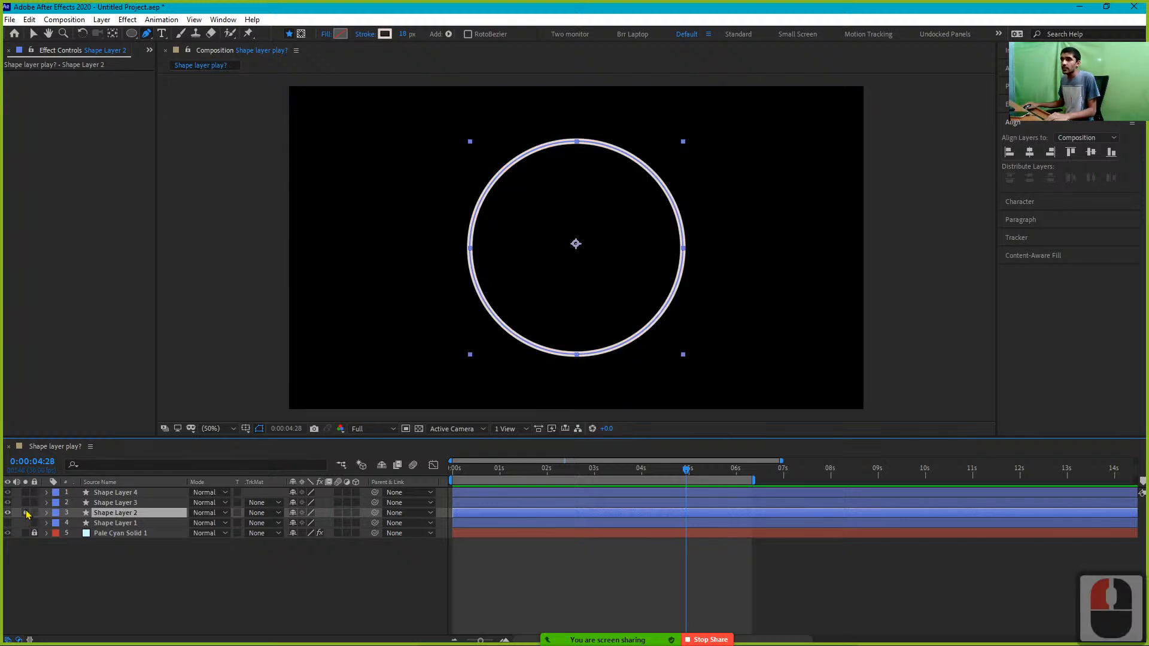
left_click(25, 535)
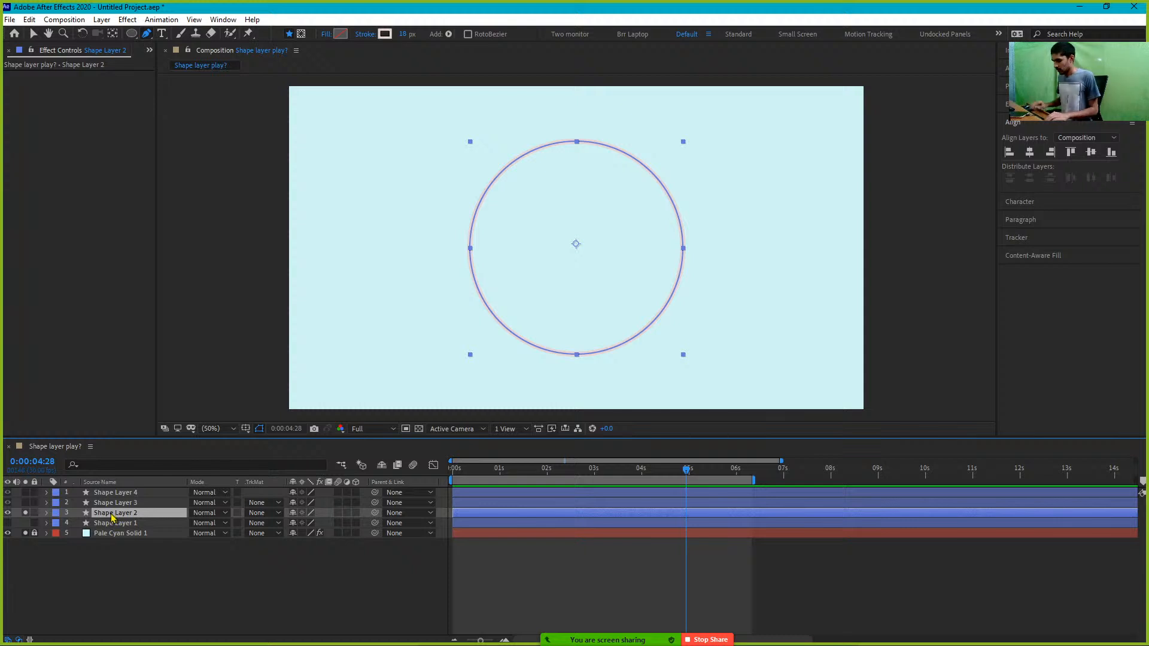
key("Return")
type("Non dashe")
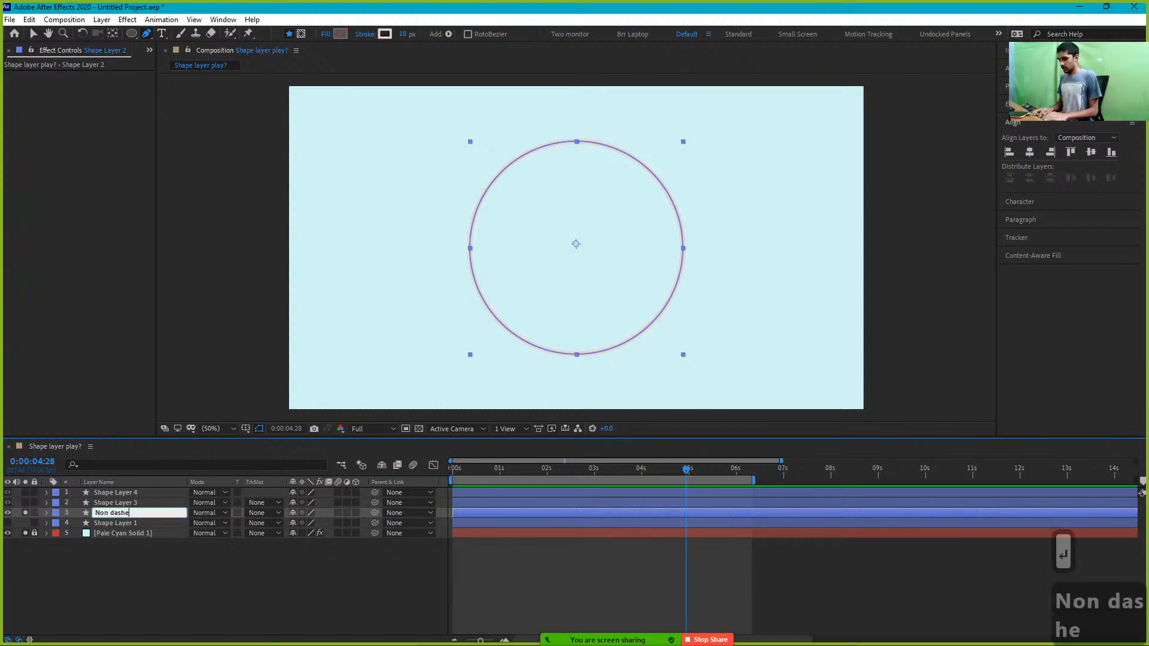
type("d line")
key("Return")
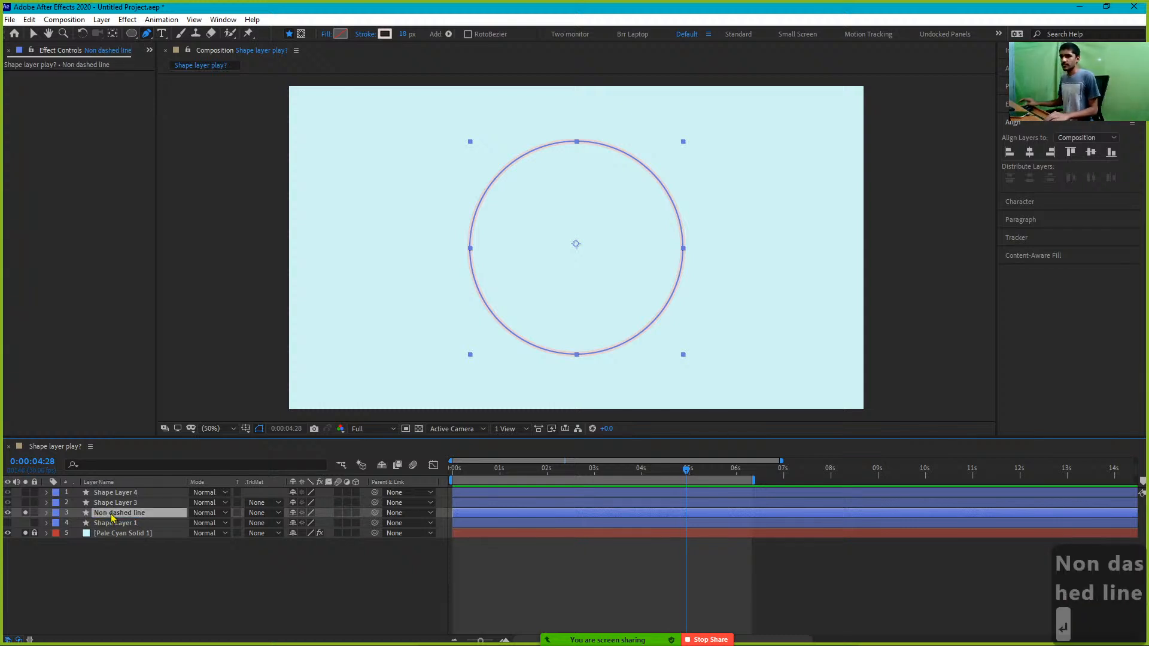
Add Trim Paths to the Non dashed line layer and expand its properties
left_click(47, 513)
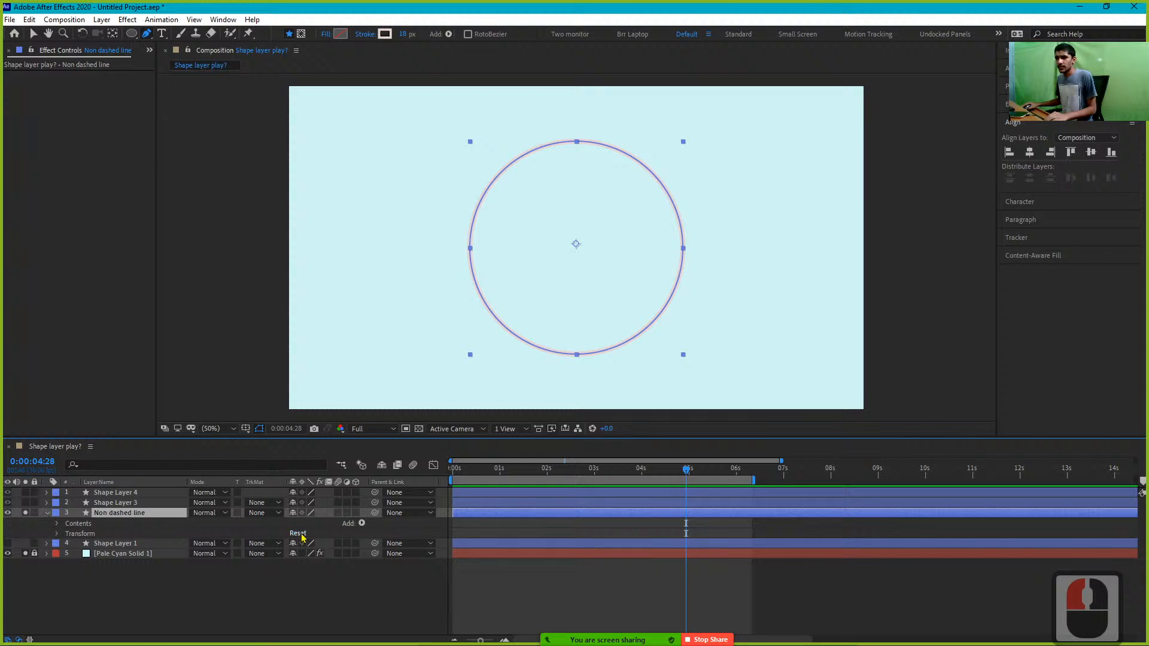
left_click(362, 524)
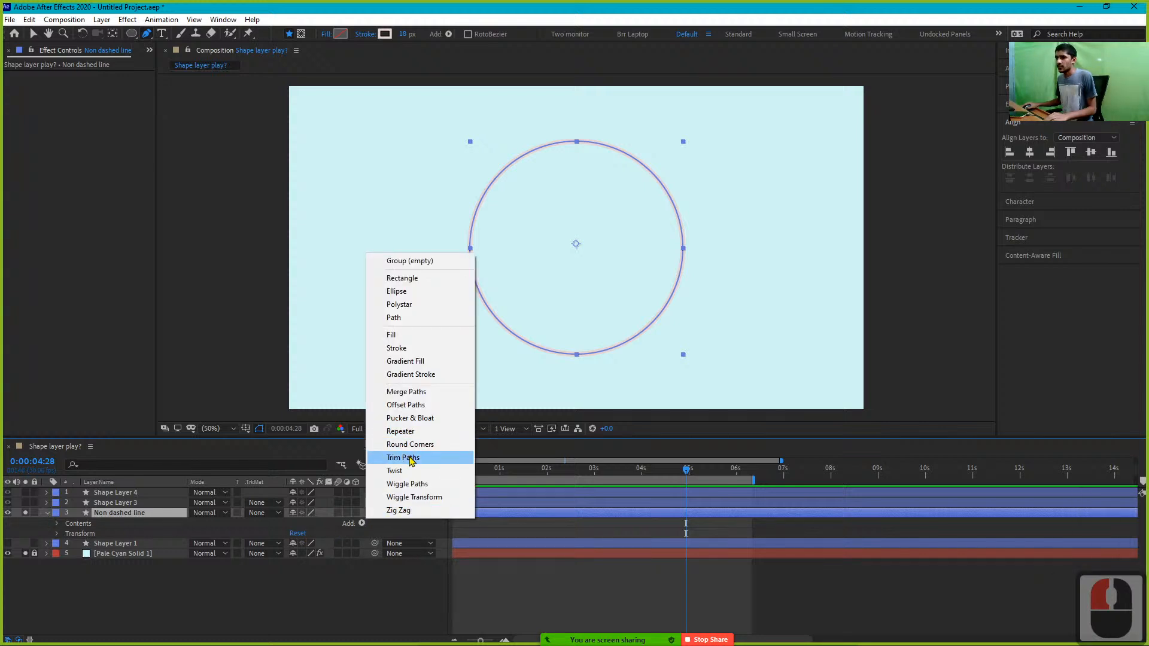
left_click(412, 462)
left_click(67, 544)
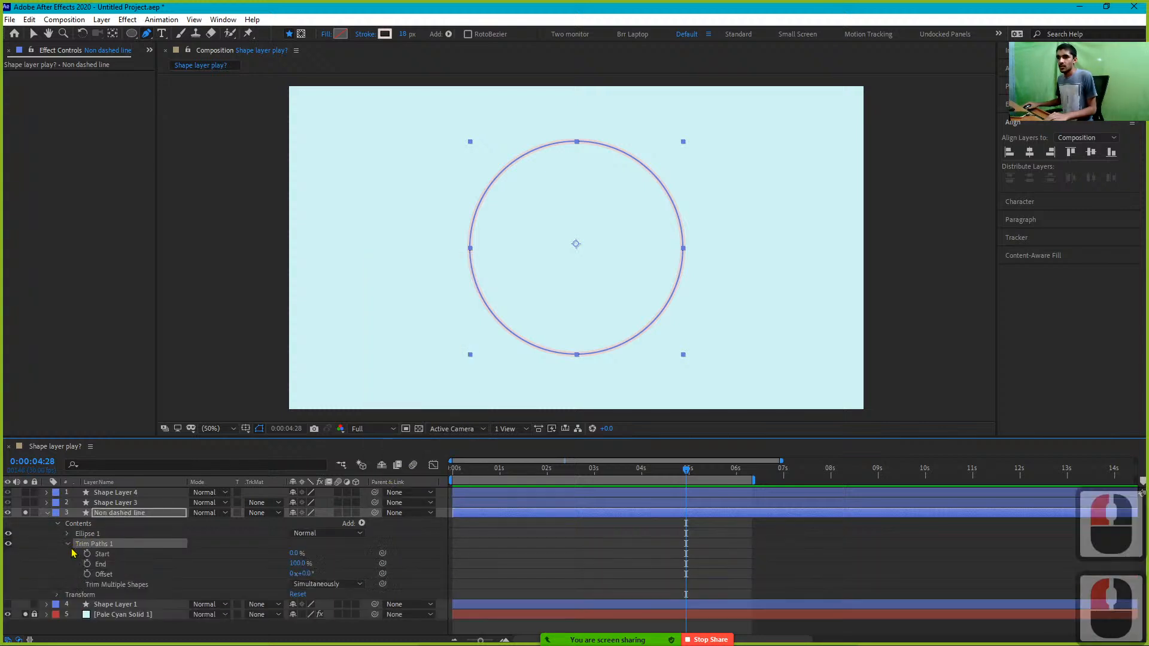
Keyframe the Non dashed line layer's Trim Paths End from 0% at the first frame to 100% at frame 20
left_click(87, 564)
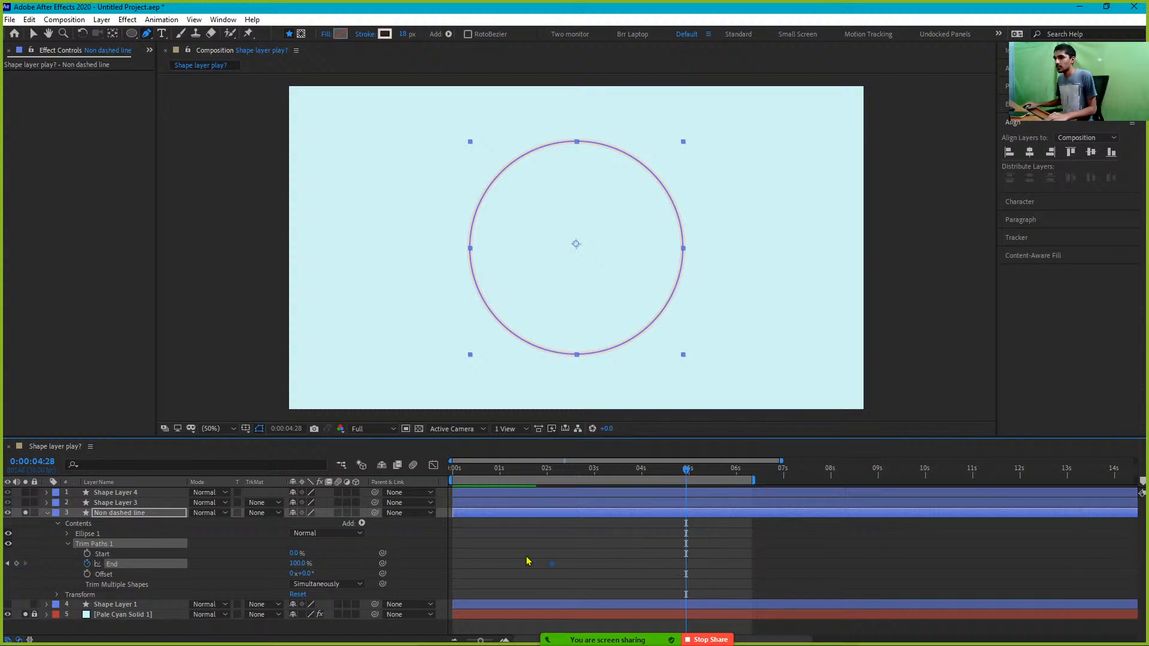
scroll(495, 564, "up", 12, "alt")
scroll(530, 555, "down", 19, "alt")
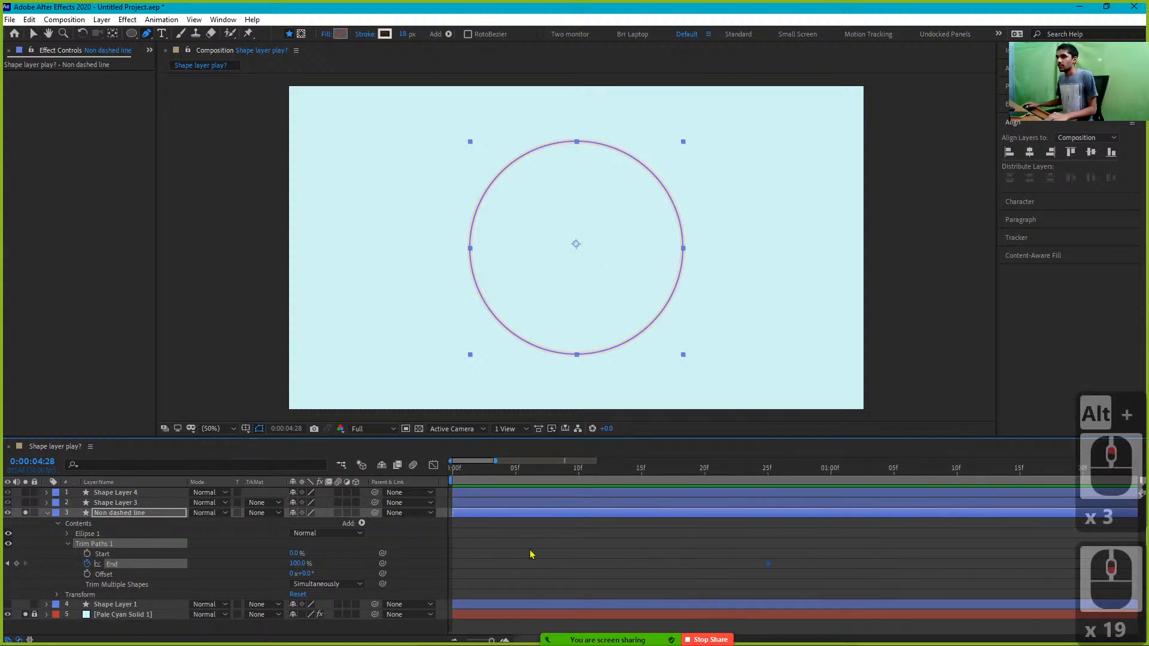
left_click_drag(618, 564, 591, 564)
left_click_drag(585, 472, 154, 504)
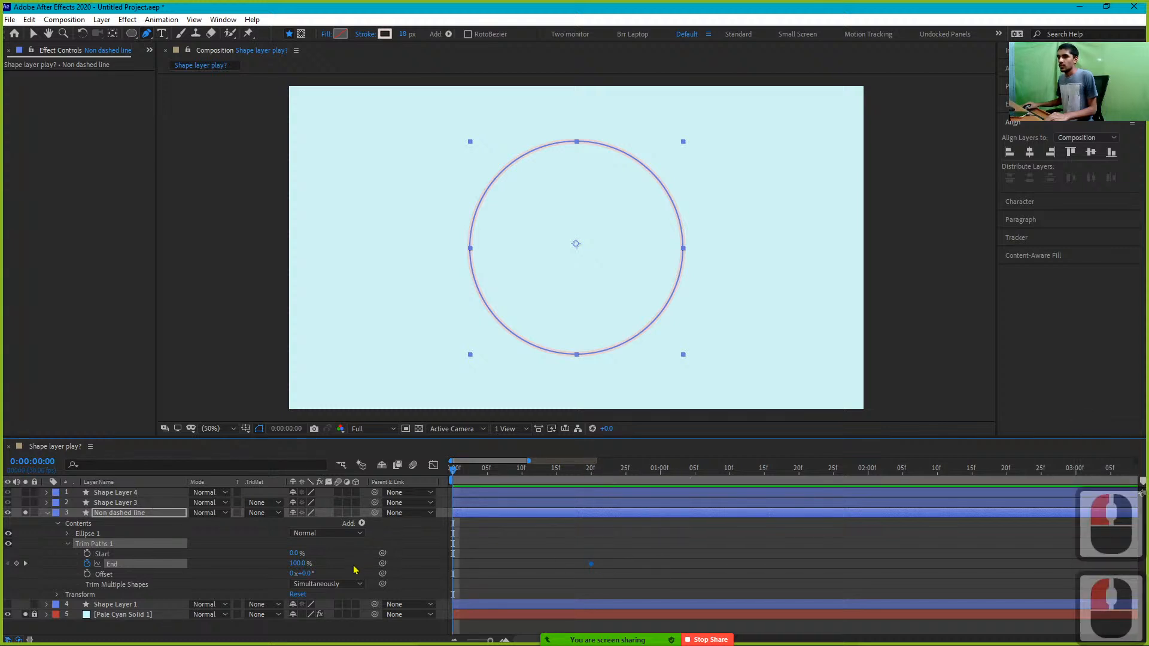
left_click_drag(354, 569, 131, 558)
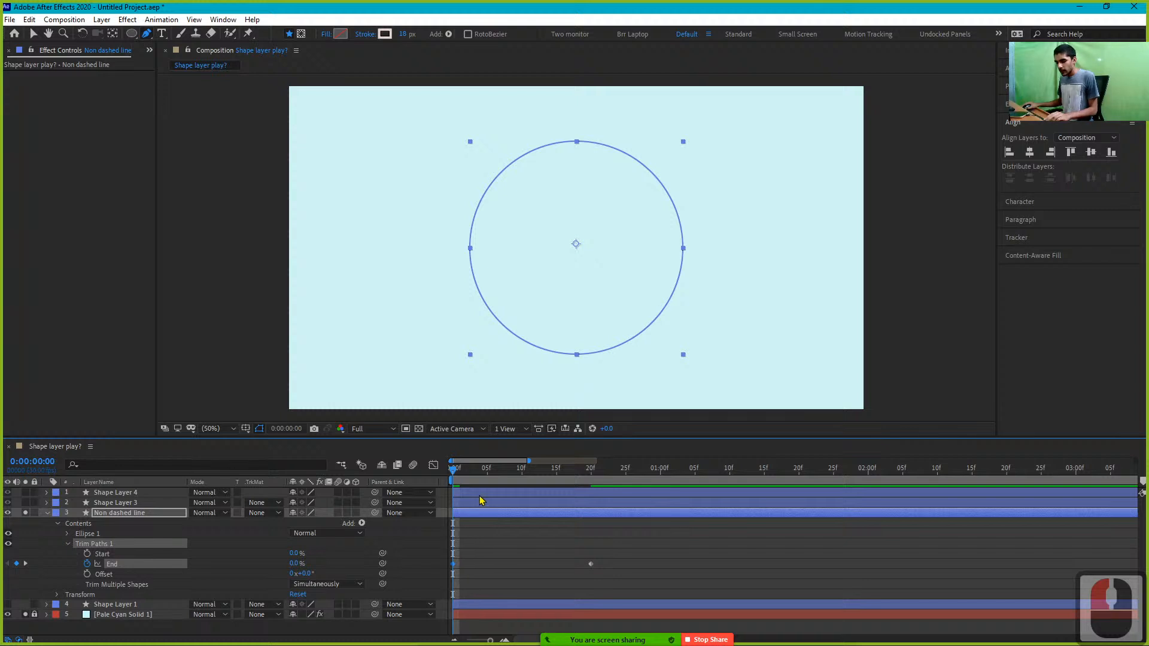
Hide the layer controls and scrub to frame 7 to inspect the partially drawn ring's ends
key("ctrl+shift+h")
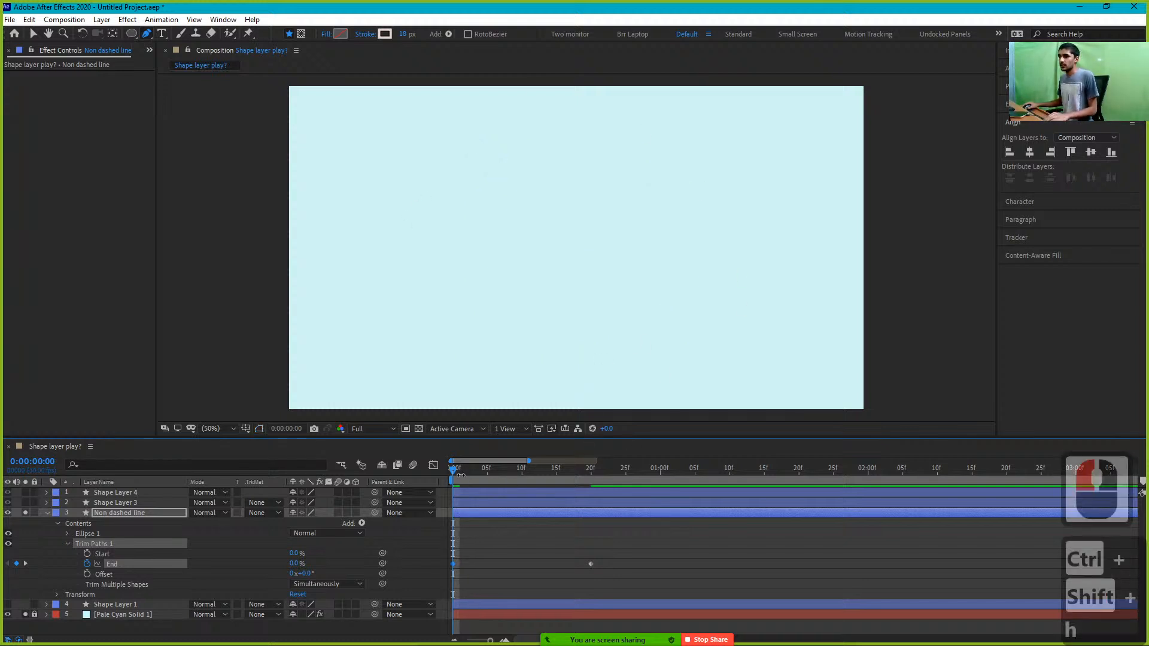
mouse_move(461, 474)
left_mouse_down()
mouse_move(558, 485)
mouse_move(502, 481)
mouse_move(529, 492)
mouse_move(504, 492)
left_mouse_up()
left_click(360, 524)
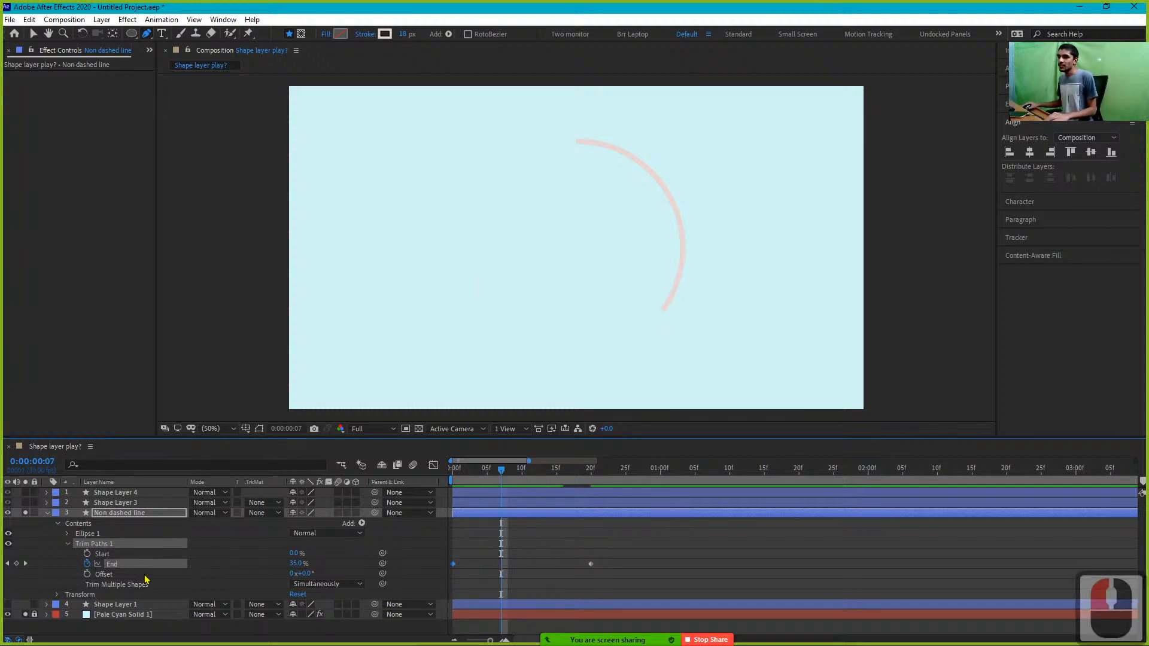
Set the line cap of the Non dashed line's Stroke 1 to Round Cap and preview the animation from the start
left_click(67, 536)
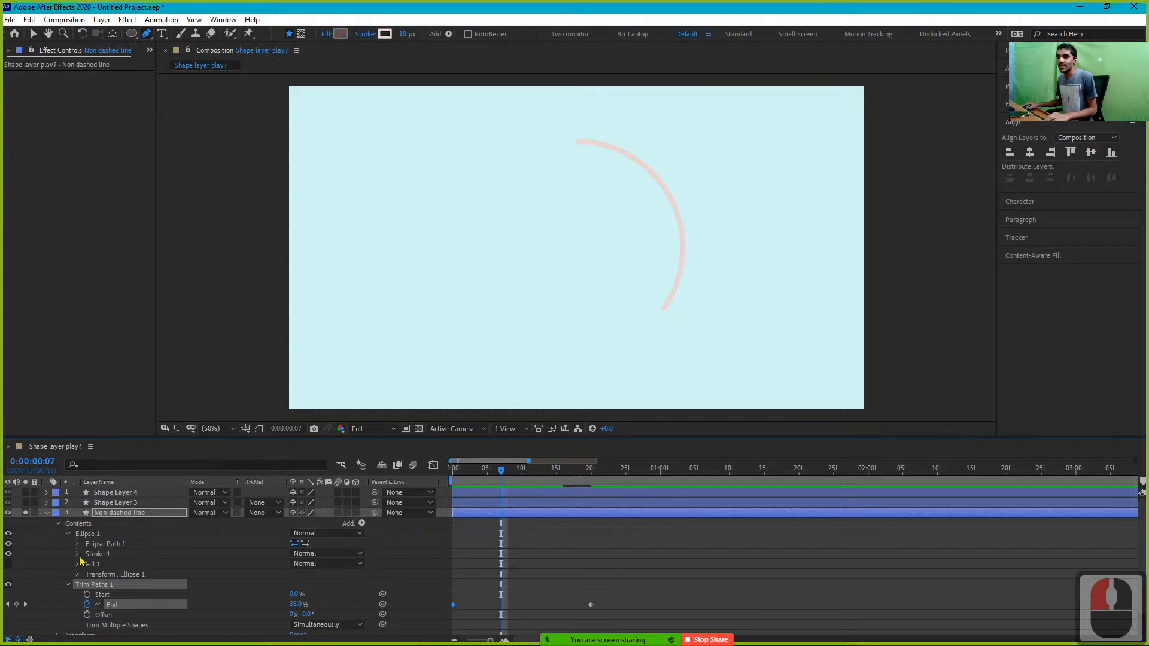
left_click(78, 555)
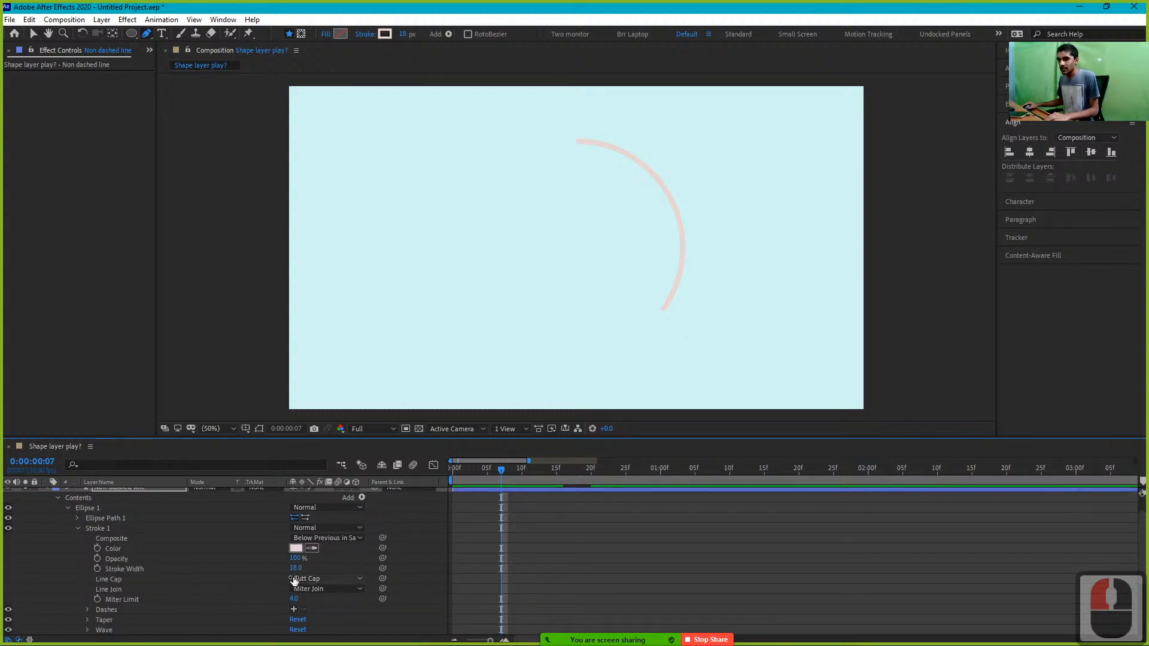
left_click(293, 579)
left_click(302, 600)
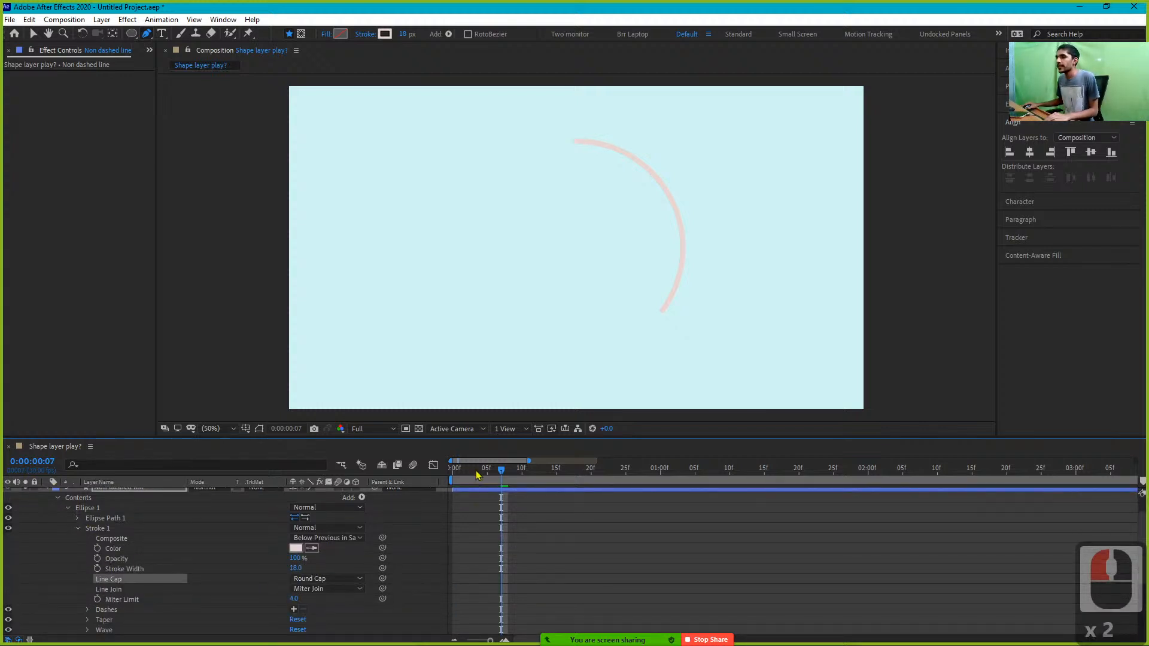
left_click_drag(477, 475, 453, 475)
key("space")
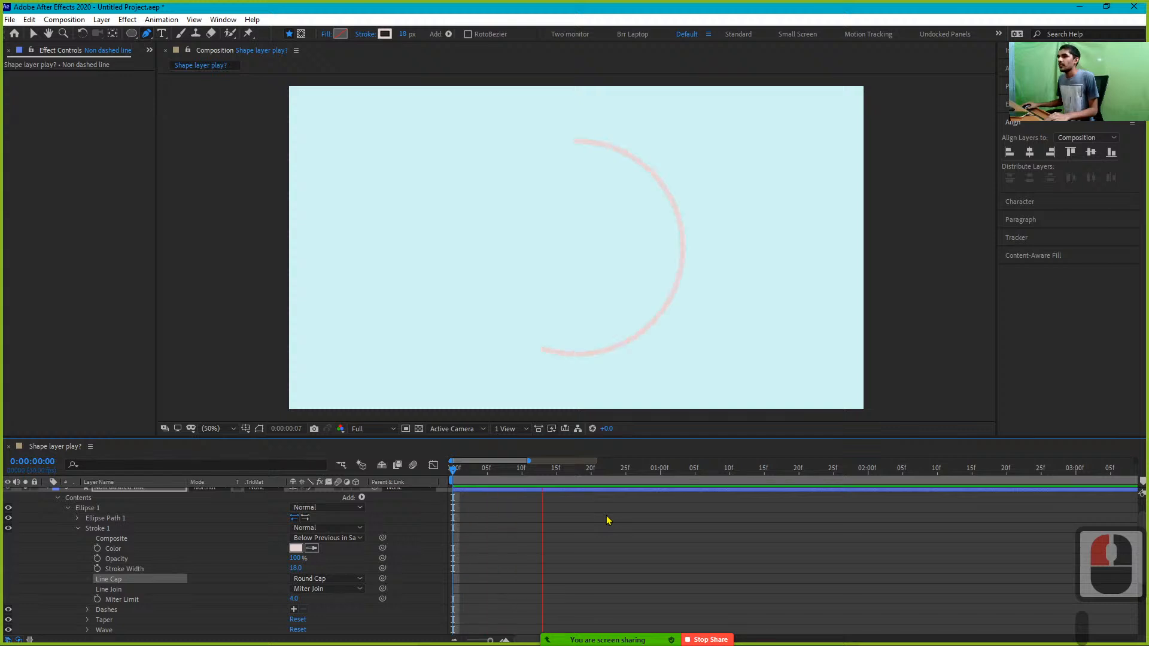
Stop the preview and move the Non dashed line's Trim Paths End 100% keyframe to 1 second 15 frames
key("space")
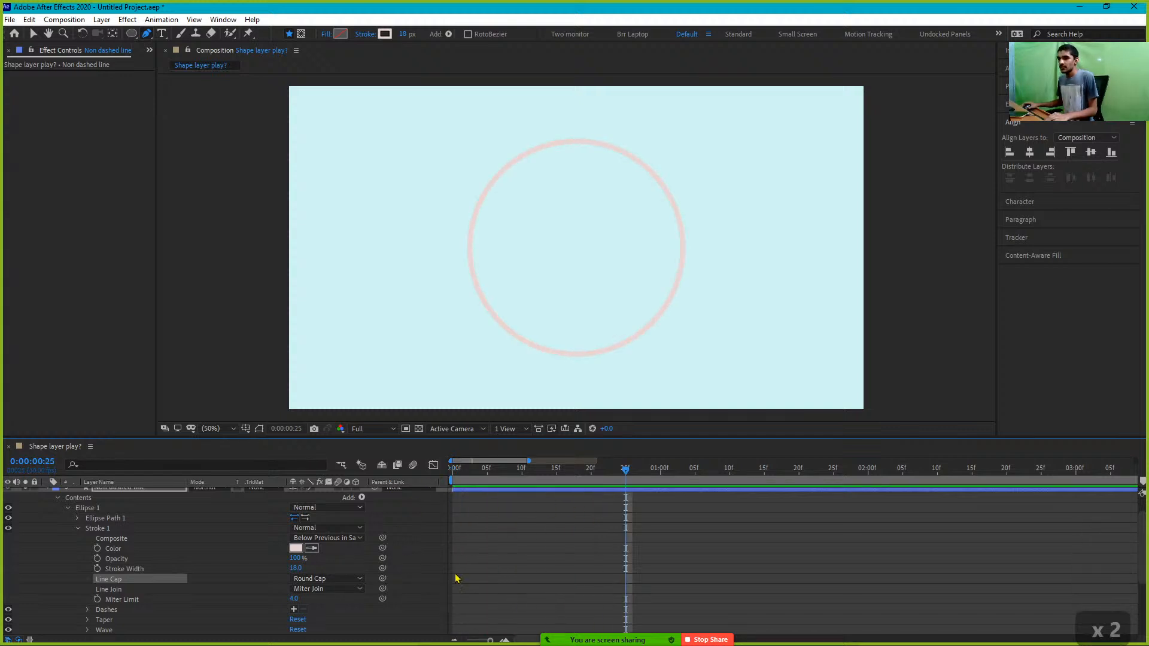
scroll(456, 579, "down", 4)
scroll(538, 595, "down", 2, "alt")
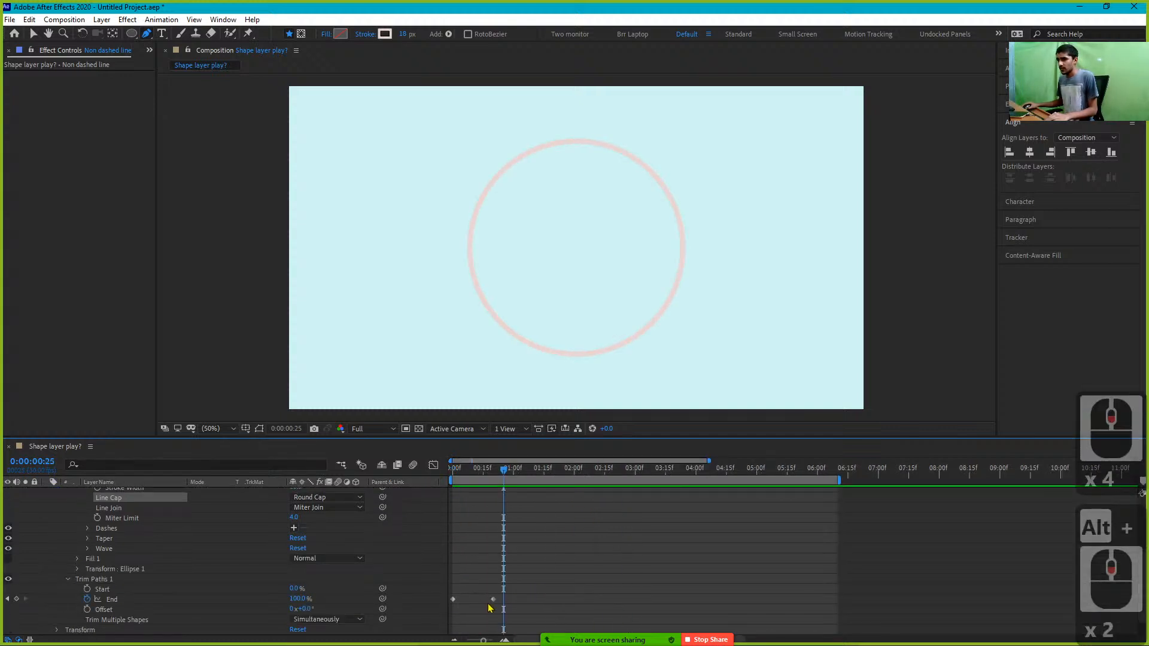
left_click_drag(492, 599, 544, 595)
Apply Easy Ease to the End keyframes, lengthen the last keyframe's incoming speed handle to about frame 28, and preview
key("shift+F3")
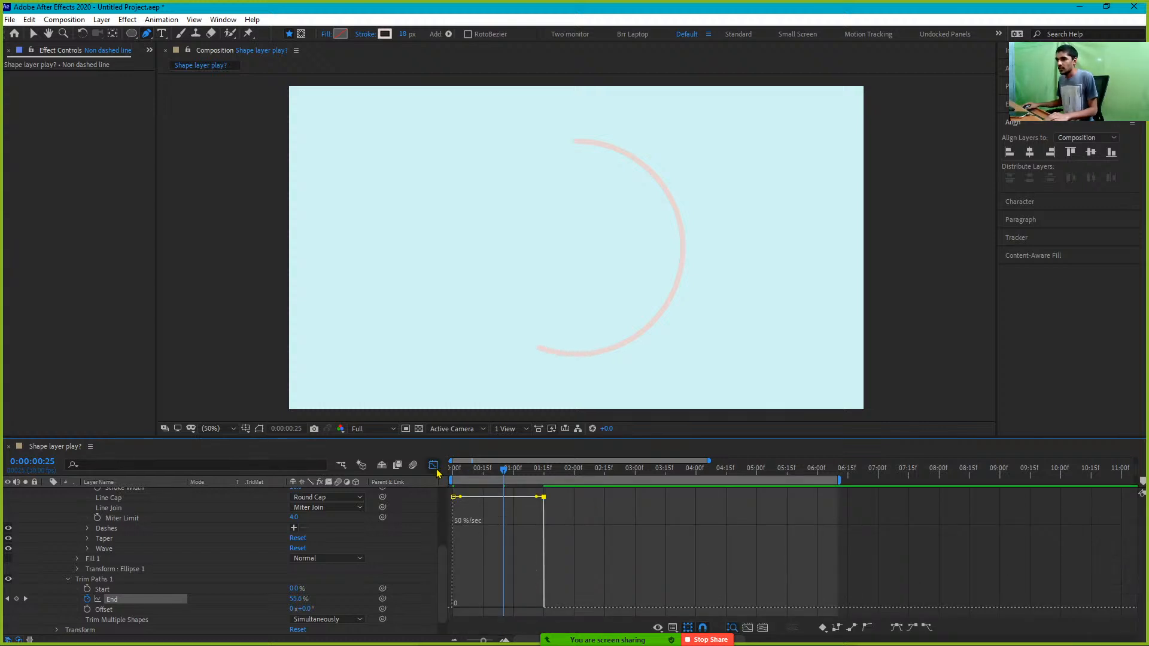
key("F9")
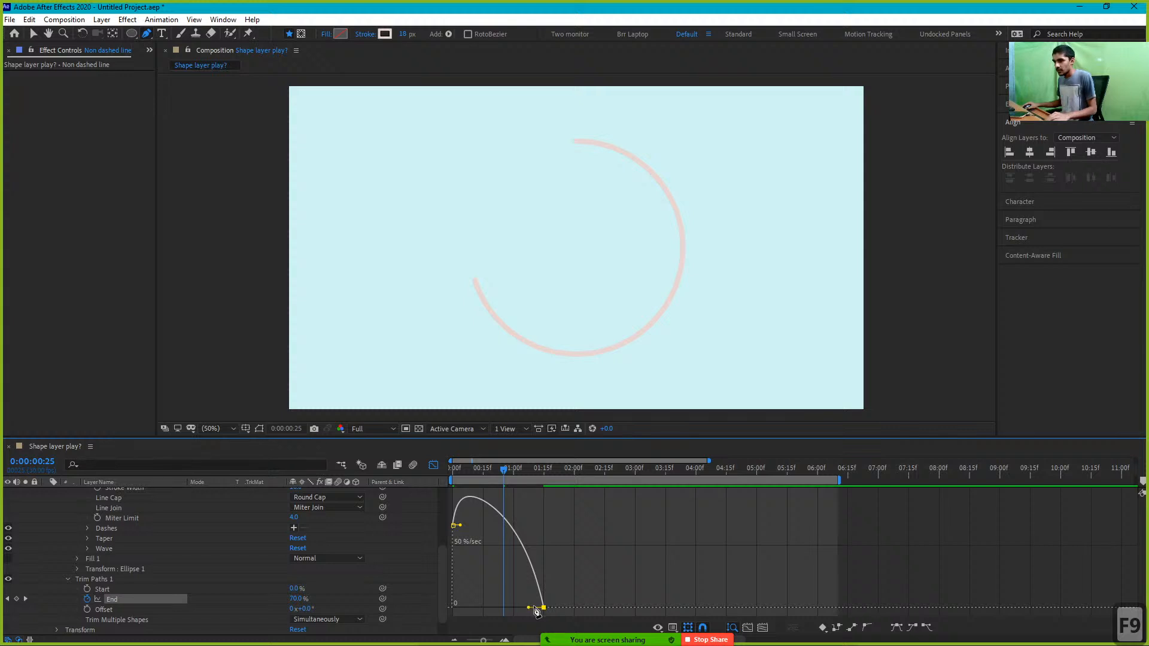
key("v")
left_click_drag(528, 608, 509, 608)
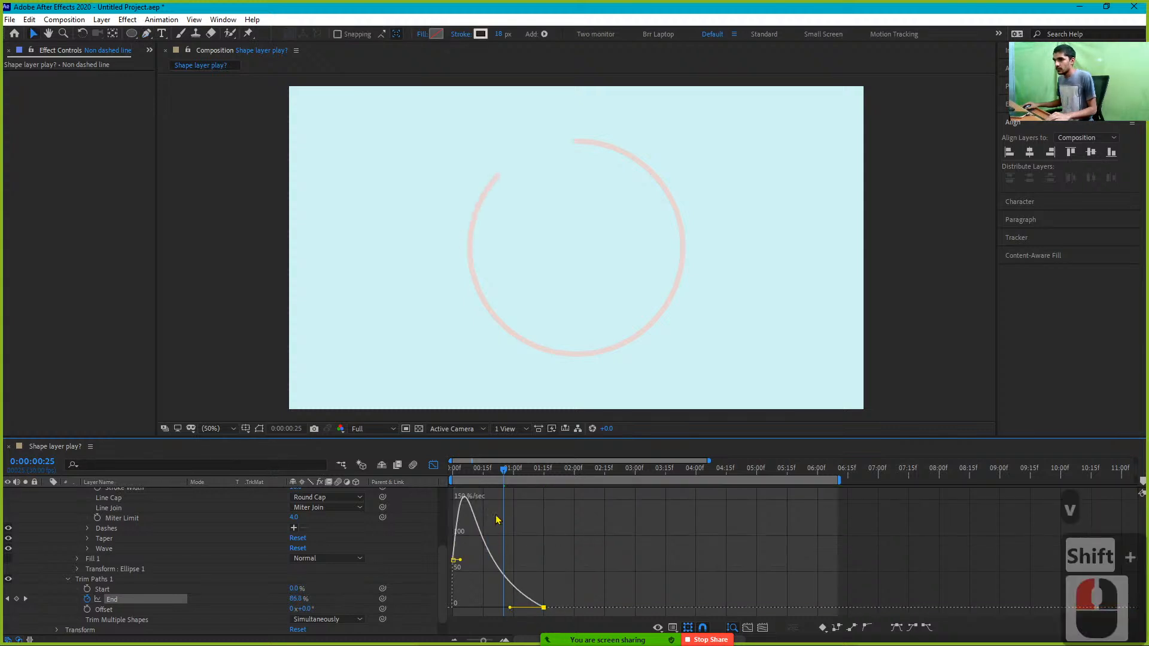
left_click(448, 478)
key("space")
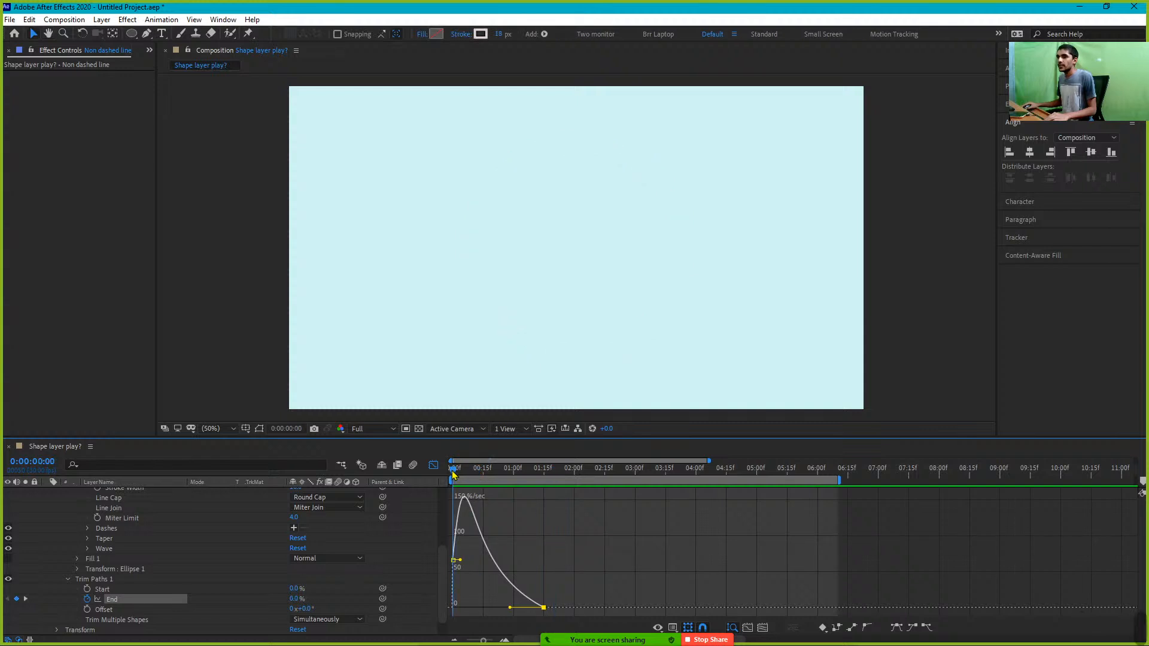
Lengthen the first End keyframe's outgoing speed handle to about frame 18 in the speed graph and preview the motion
left_click(462, 563)
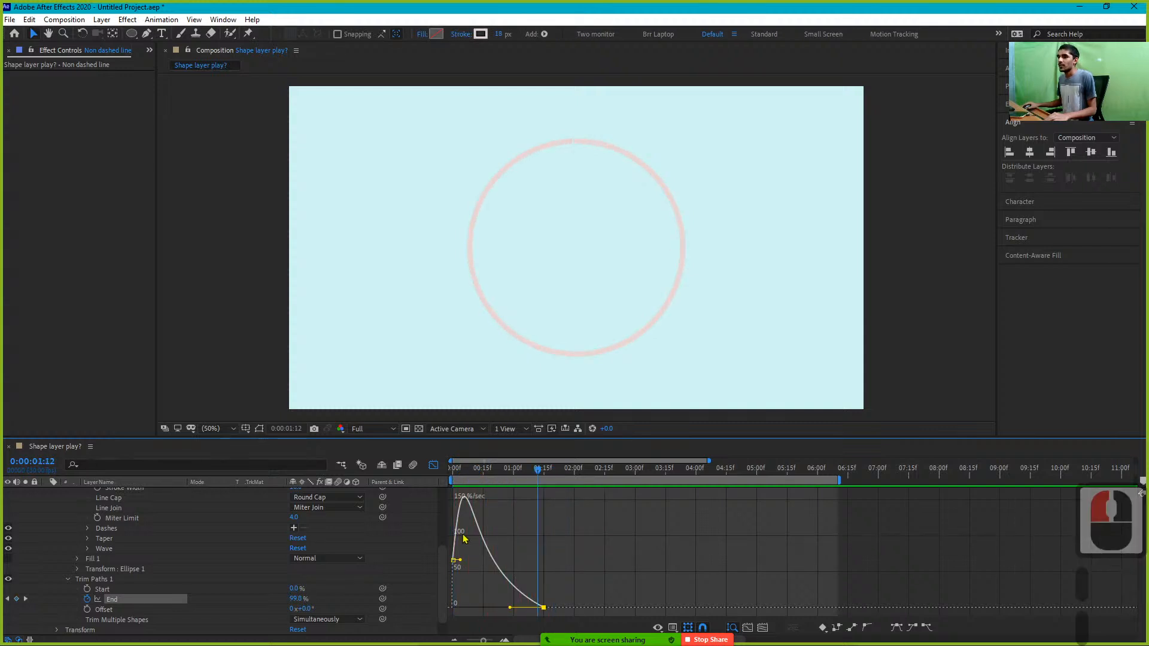
left_click_drag(462, 562, 477, 530)
key("space")
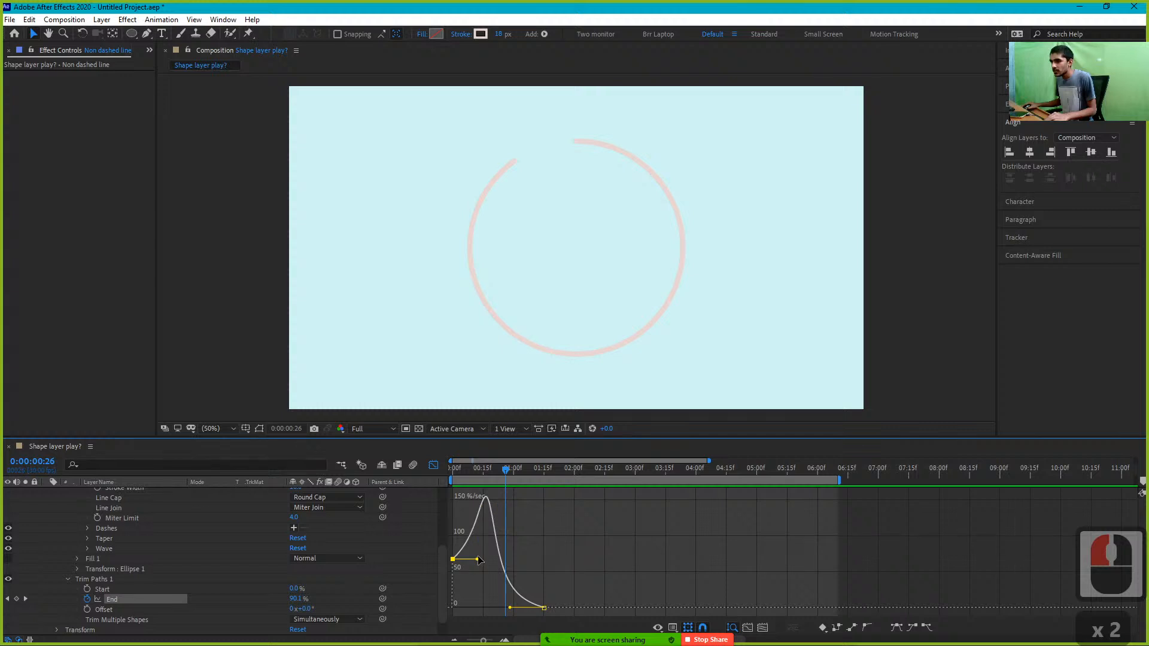
left_click_drag(478, 560, 490, 560)
left_click(456, 479, "shift")
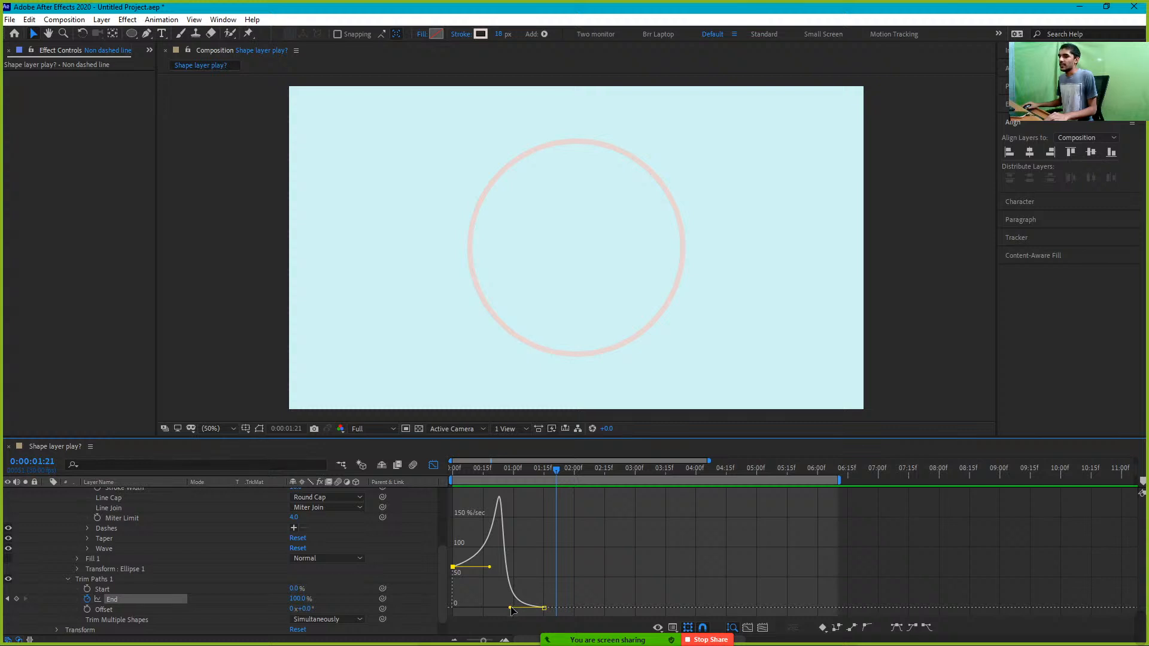
Extend the last End keyframe's incoming speed handle to about frame 24 for a sharper speed peak and preview from the start
left_click_drag(509, 607, 503, 608)
left_click(487, 479)
key("Home")
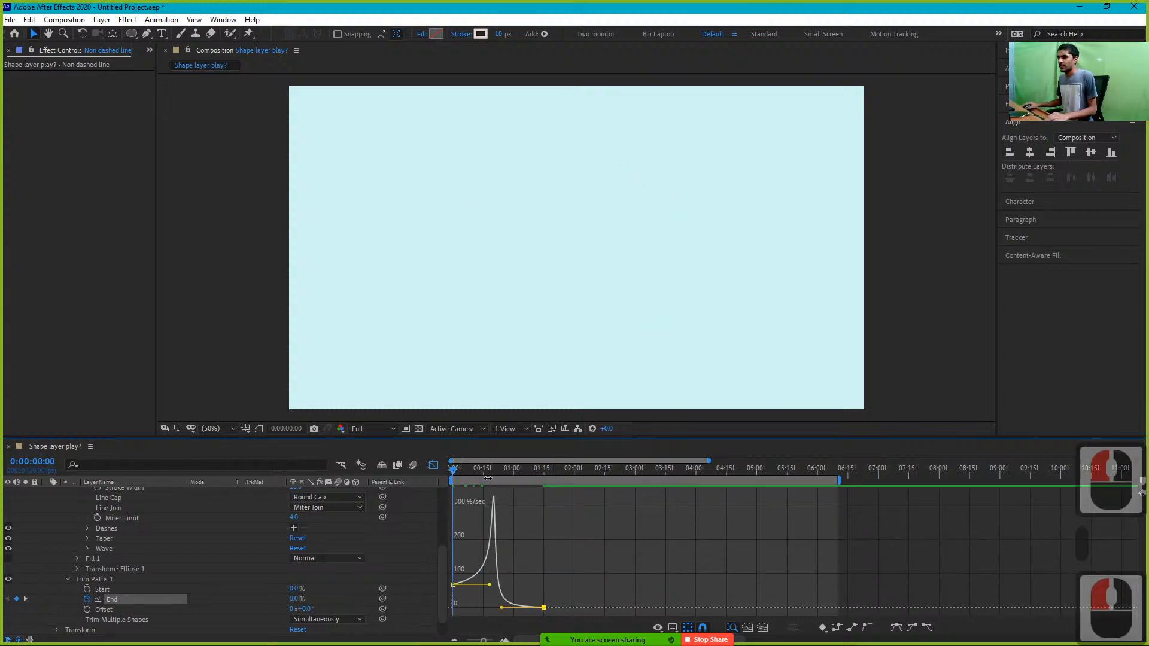
key("space")
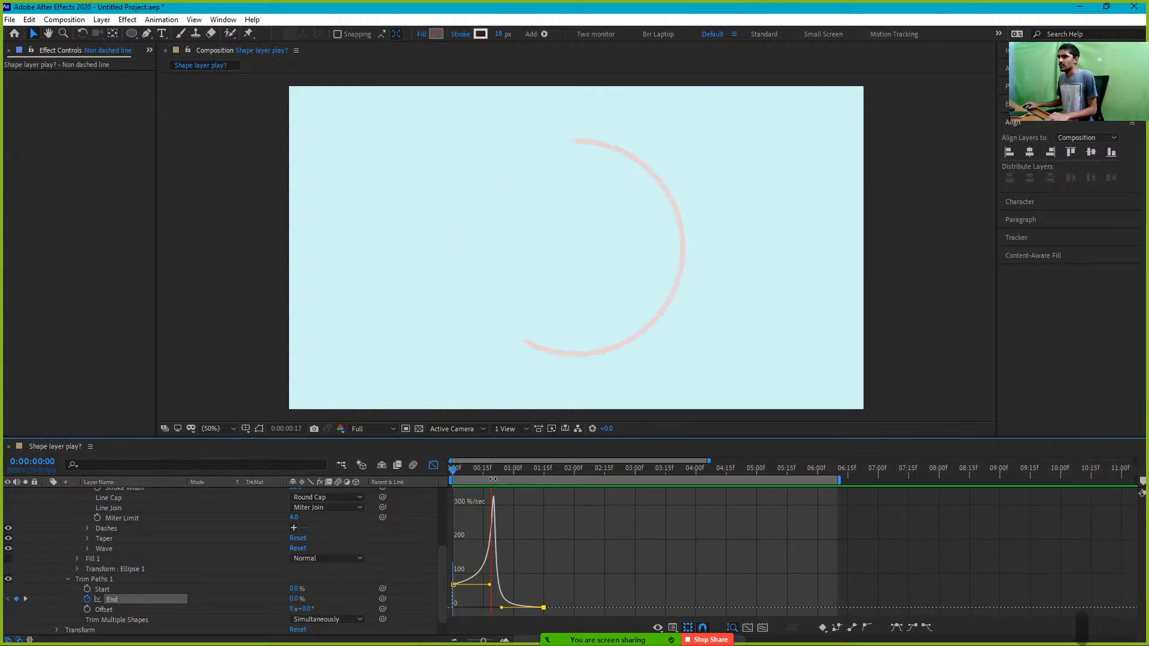
key("space")
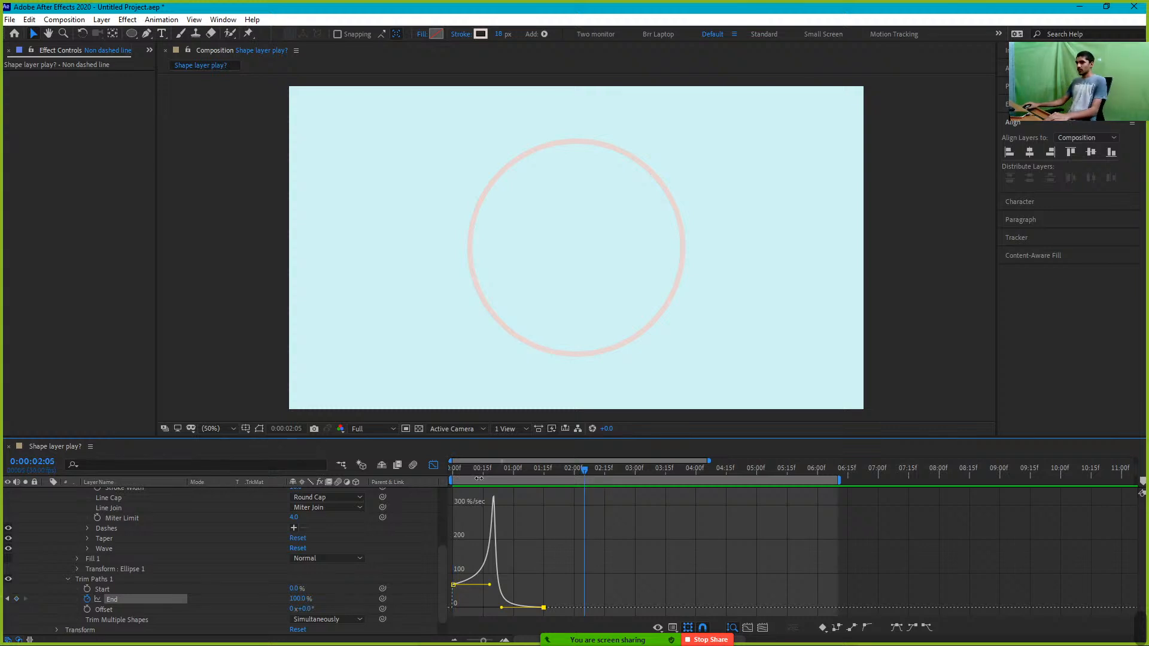
key("Home")
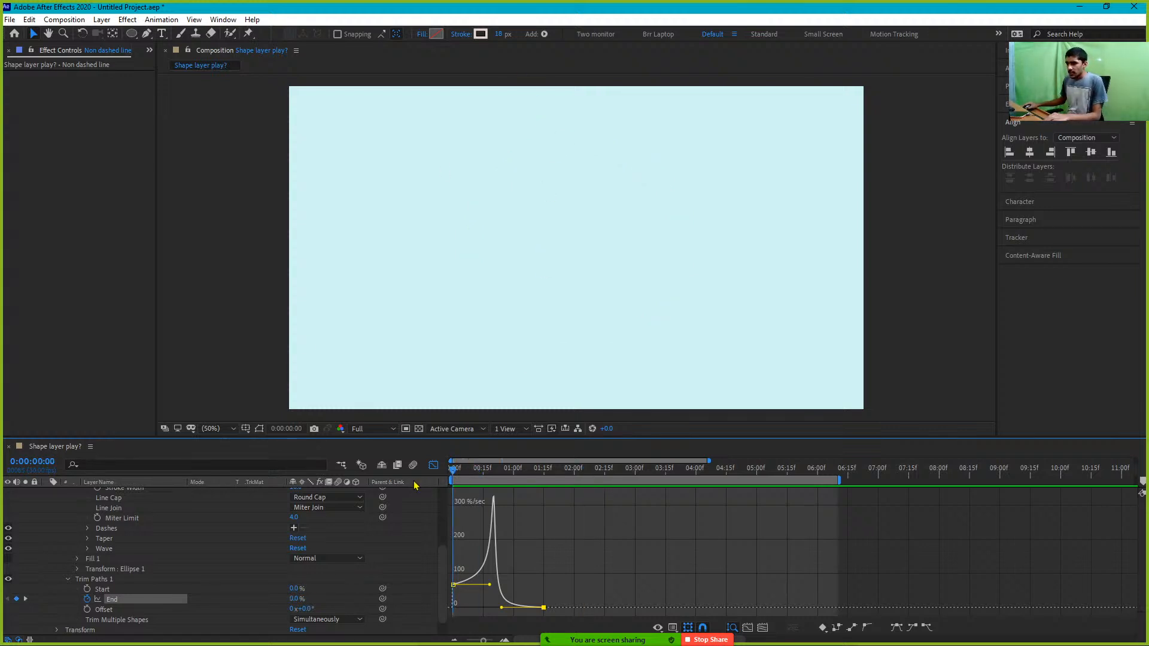
key("space")
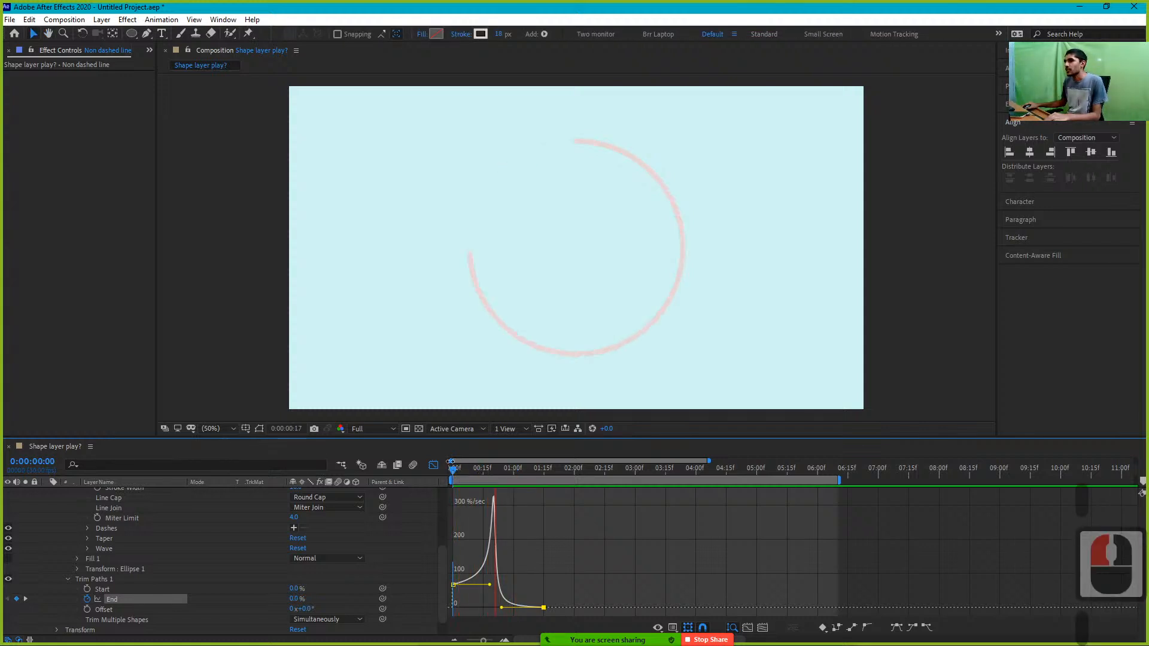
key("space")
Close the graph editor, show the whole composition duration in the timeline, and return the playhead to the first frame
key("shift+F3")
scroll(561, 538, "down", 2)
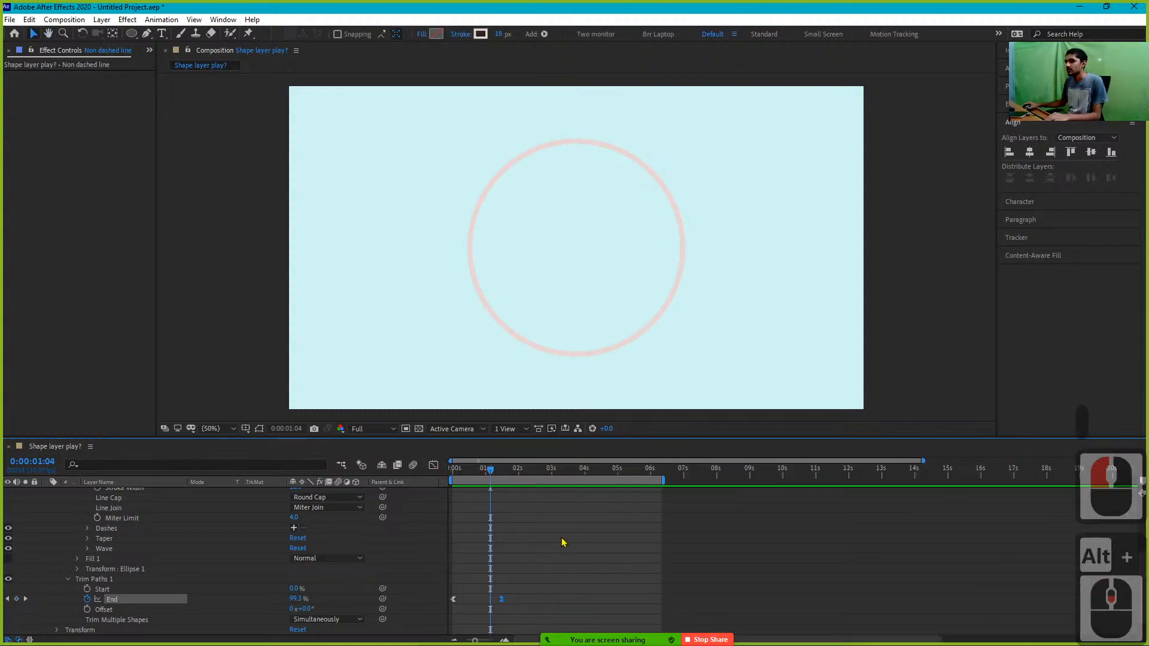
scroll(562, 542, "down", 5)
scroll(562, 542, "down", 7)
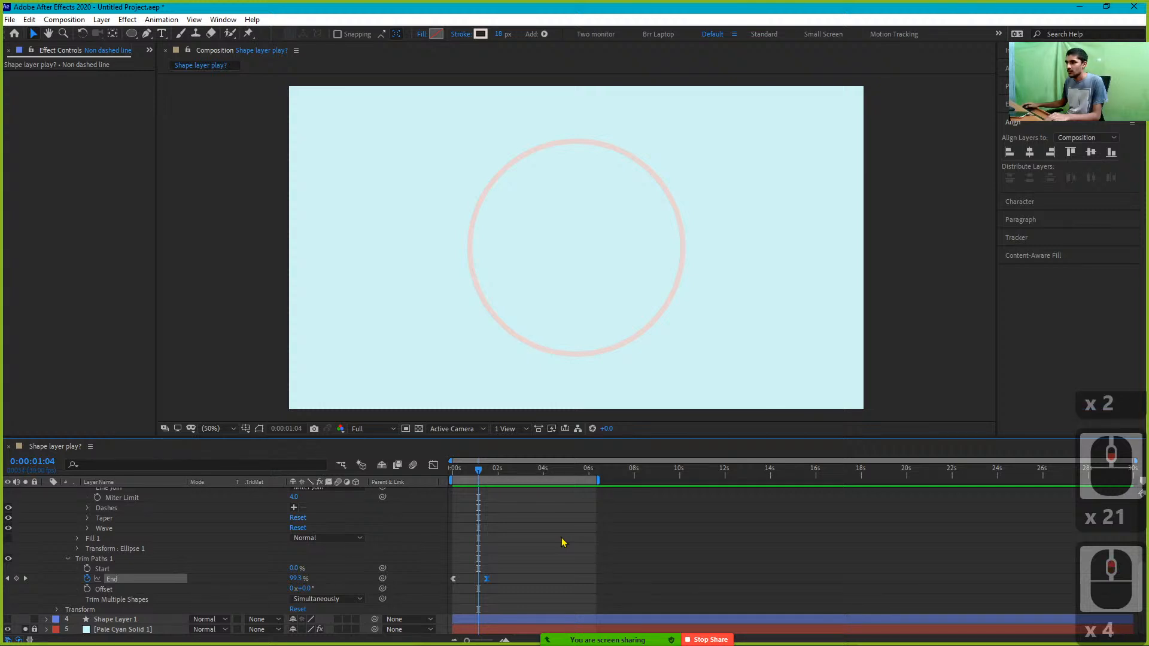
left_click_drag(501, 479, 452, 477)
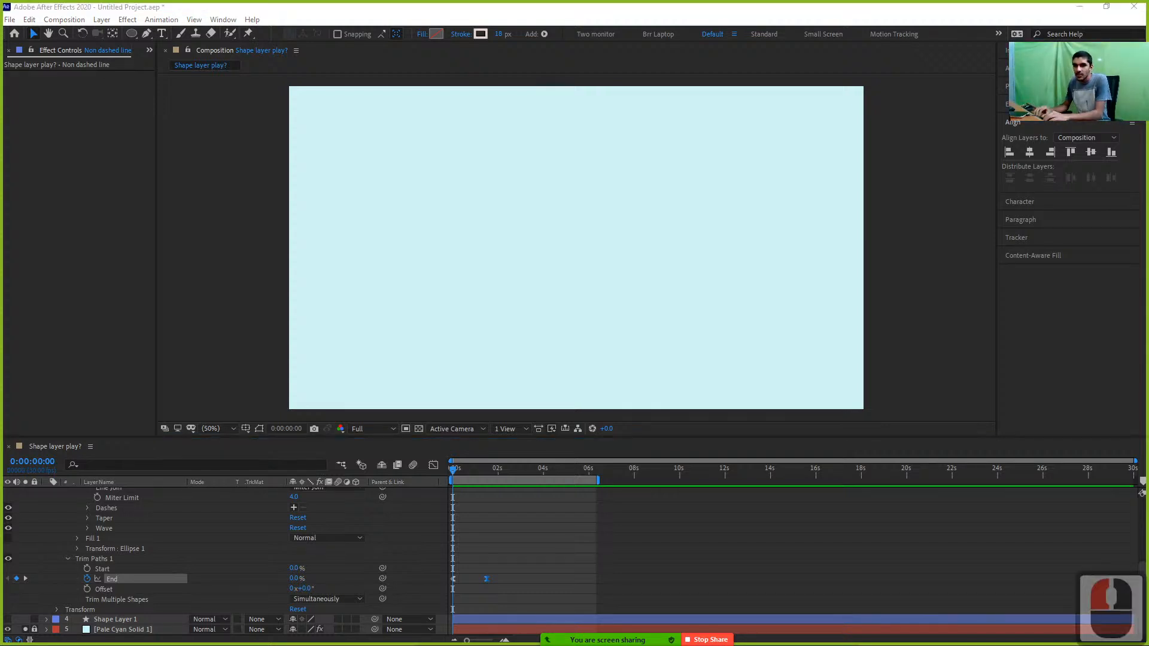
type("alrih")
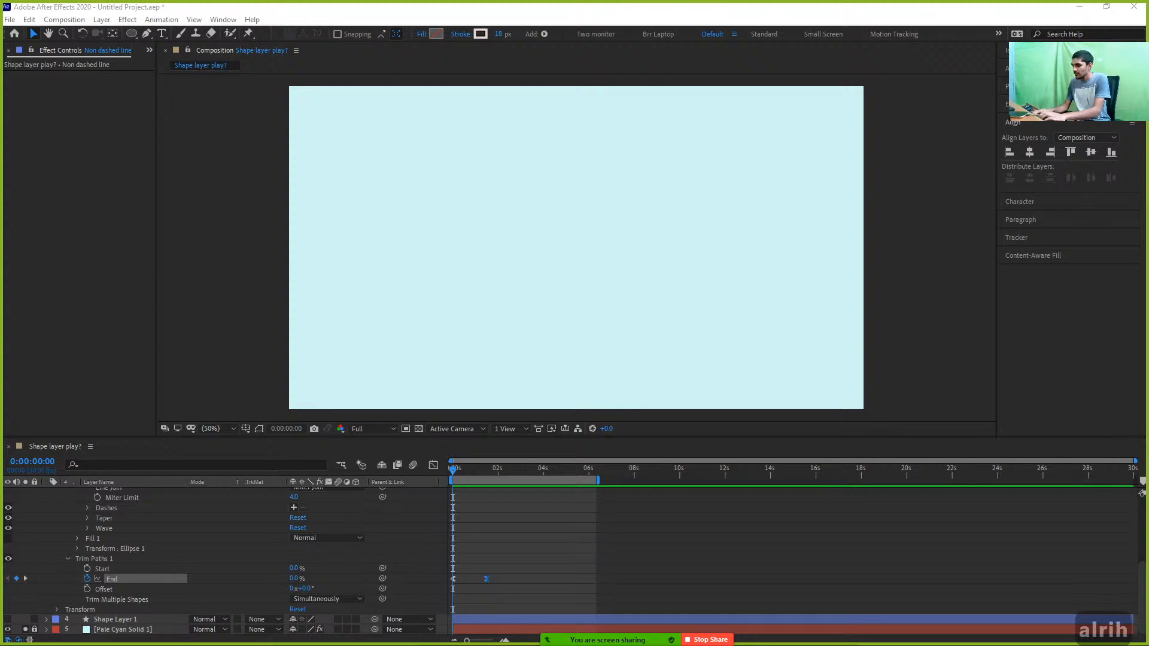
key("BackSpace")
type("ght")
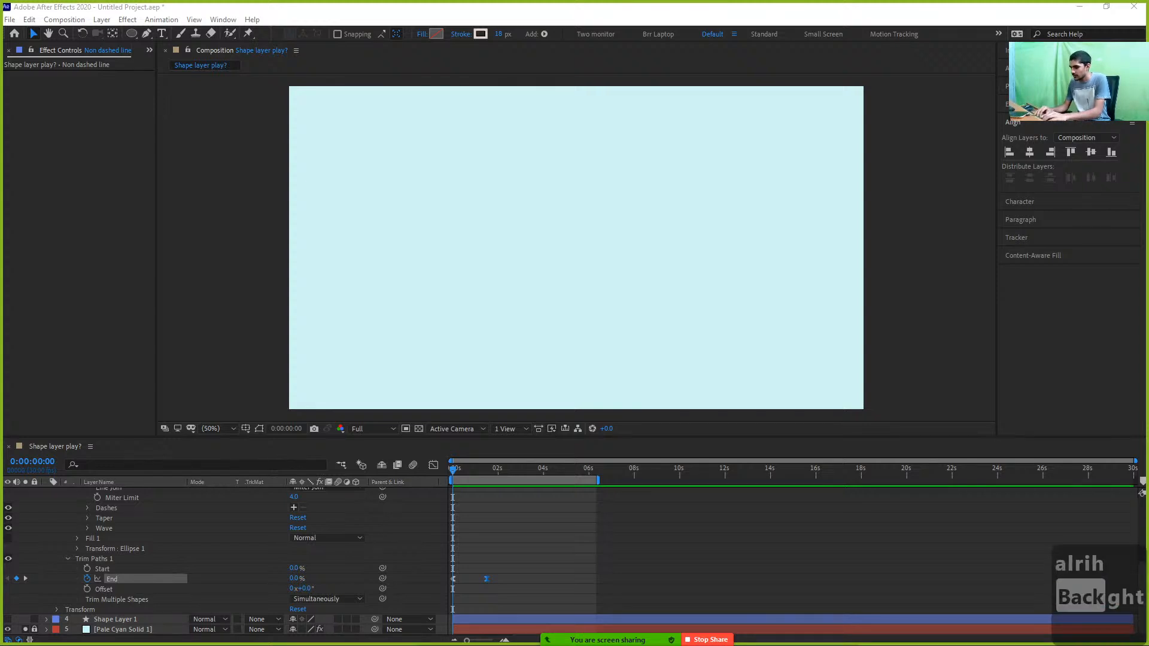
type("anydoubts")
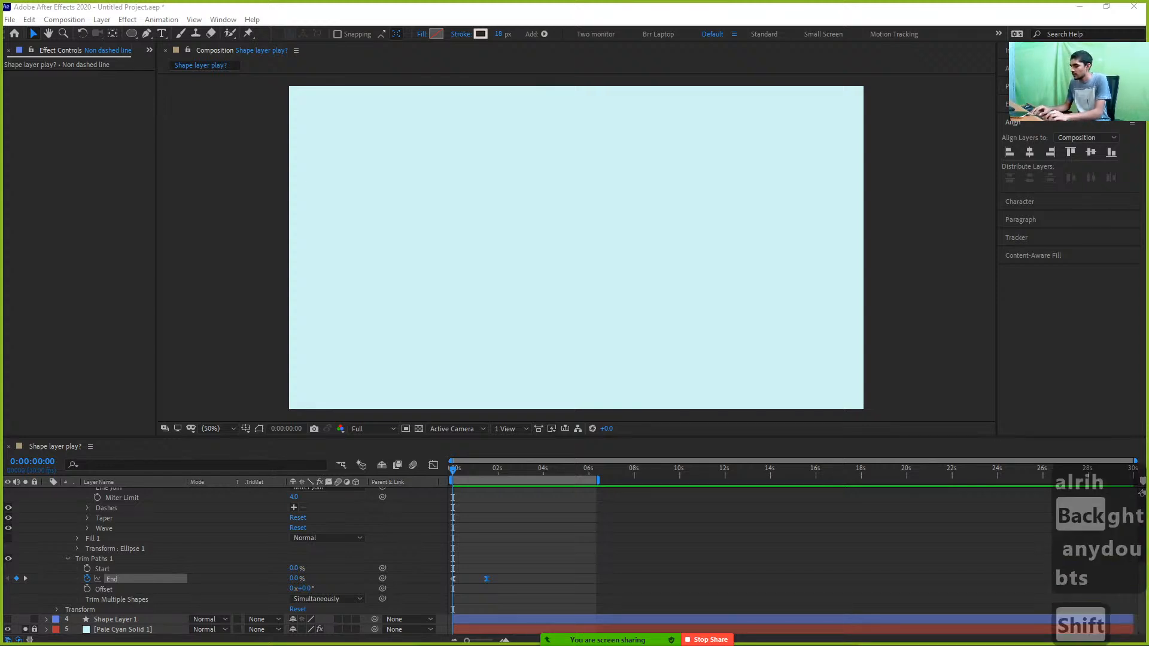
type("?")
key("Return")
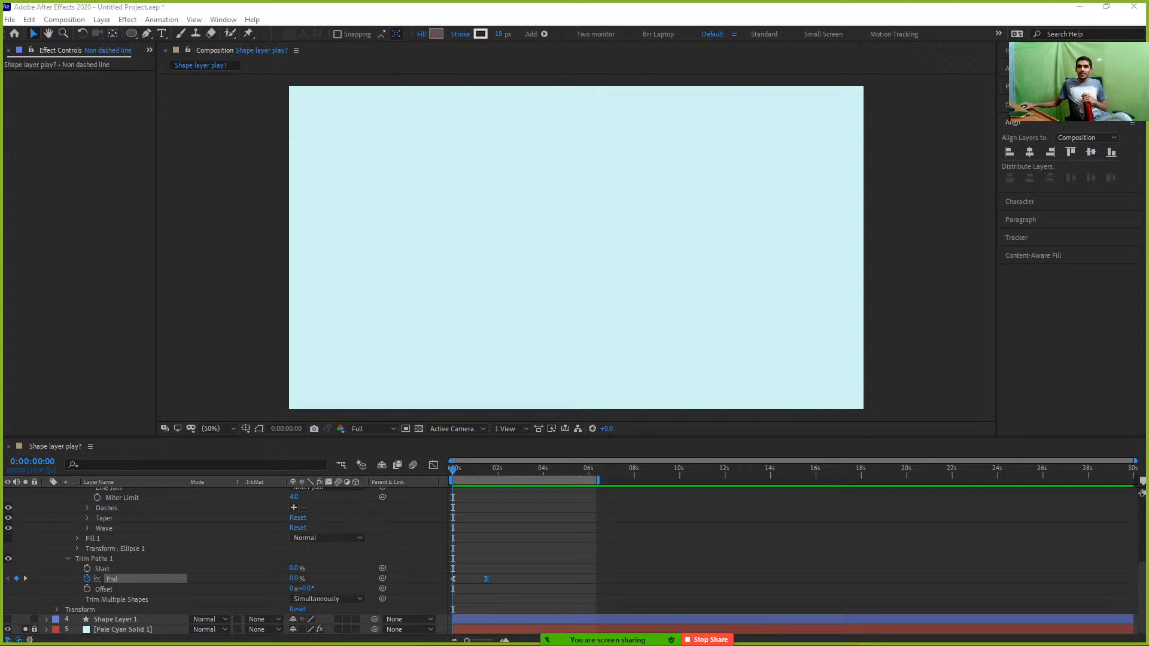
left_click(485, 578)
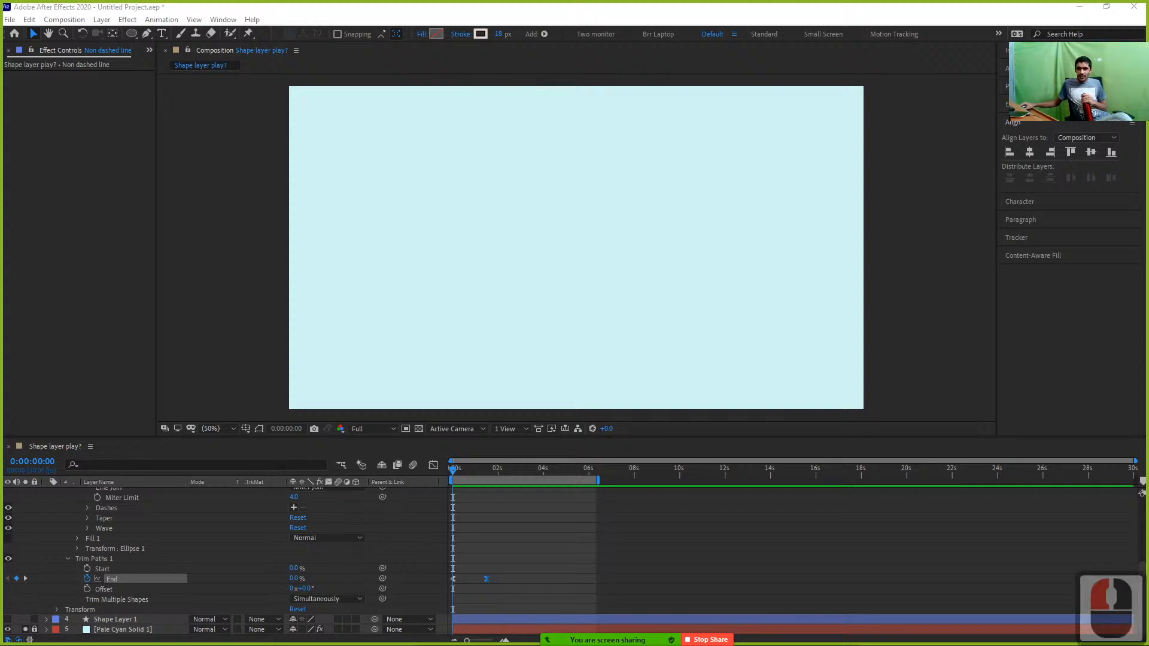